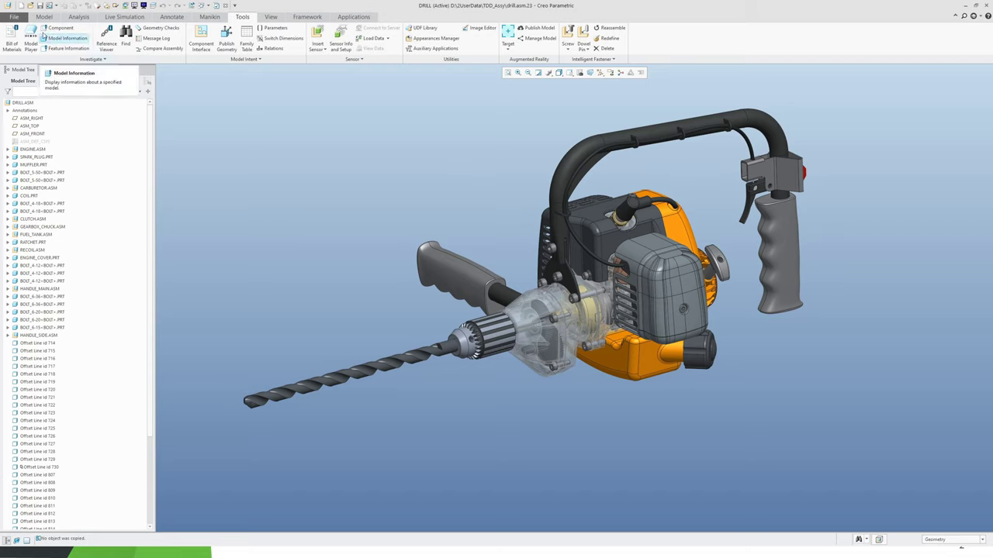
- Save a copy of DRILL.ASM as a Creo View (*.pvz) file named drill
{"action": "left_click", "coordinate": [14, 16]}
{"action": "mouse_move", "coordinate": [24, 73]}
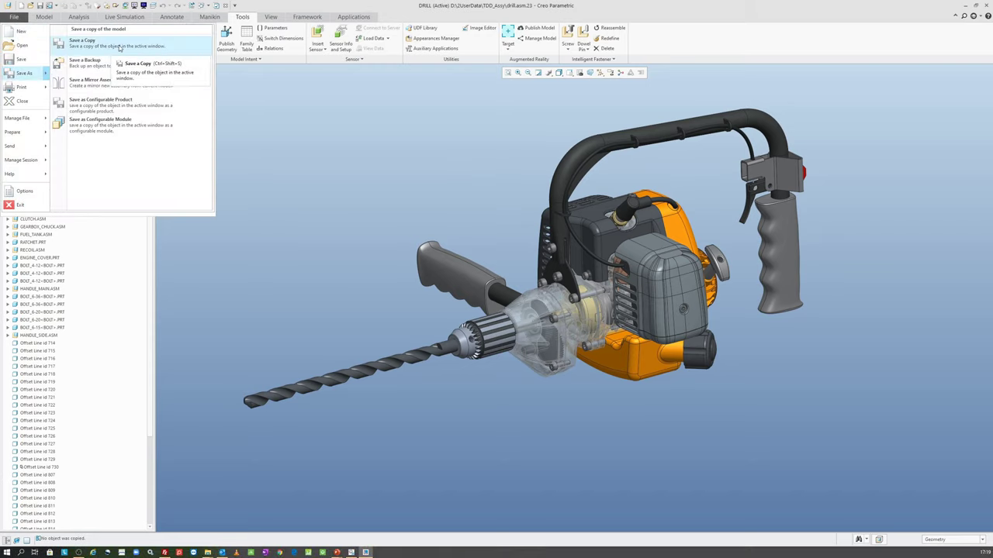
{"action": "left_click", "coordinate": [121, 46]}
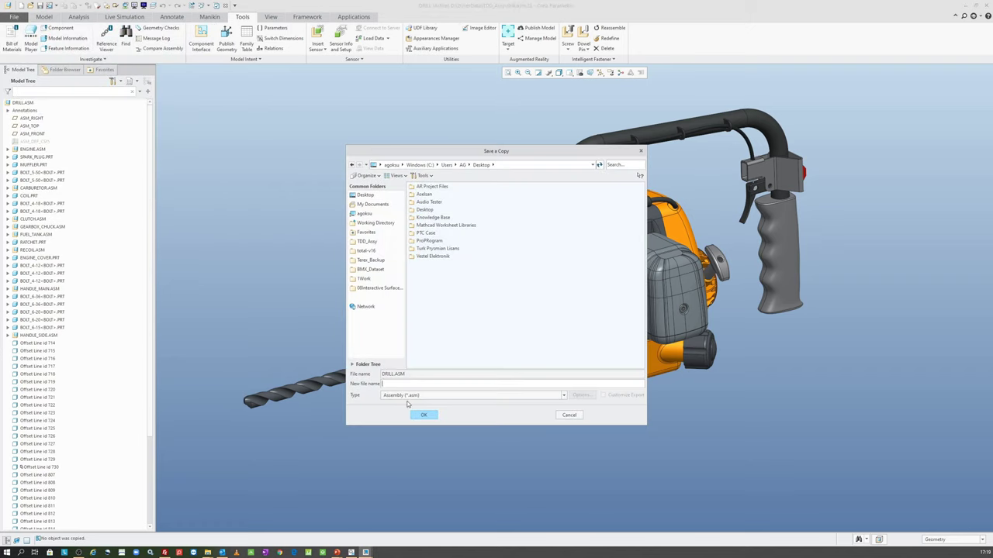
{"action": "left_click", "coordinate": [435, 395]}
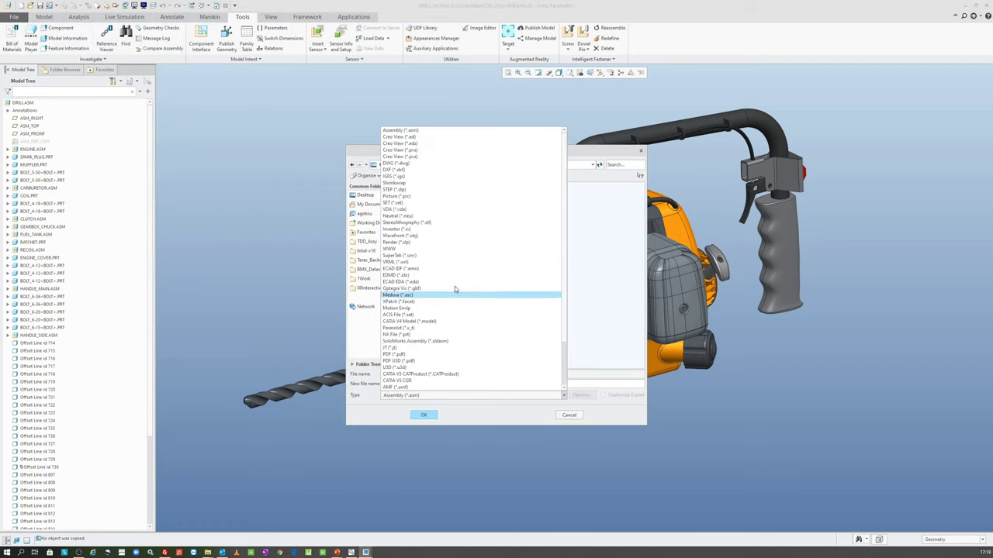
{"action": "left_click", "coordinate": [438, 156]}
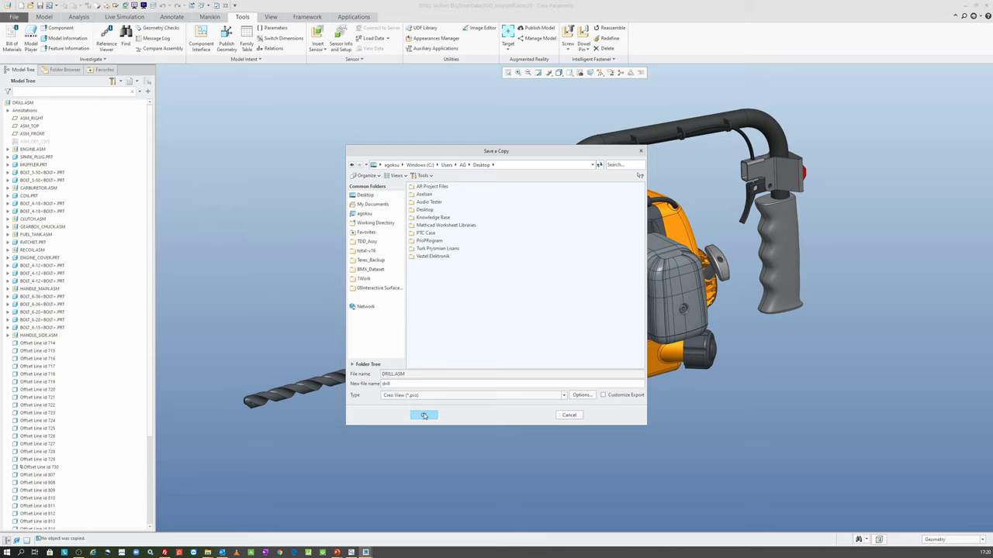
{"action": "left_click", "coordinate": [424, 414]}
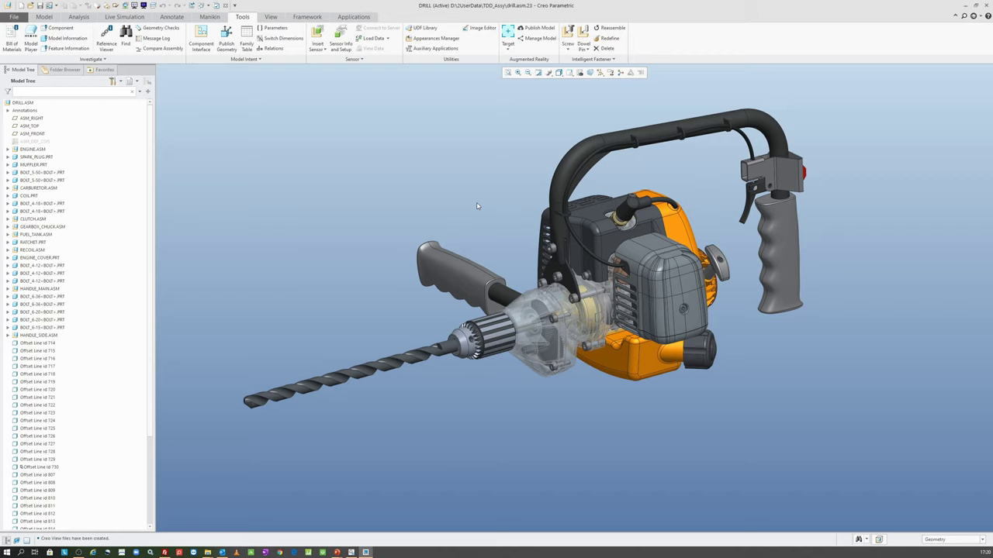
- In the View Manager, activate the Assem_Ratchet, External, Fuel_Tank and Geom_Rep simplified representations in turn
{"action": "left_click", "coordinate": [579, 72]}
{"action": "left_click_drag", "start_coordinate": [895, 114], "coordinate": [859, 159]}
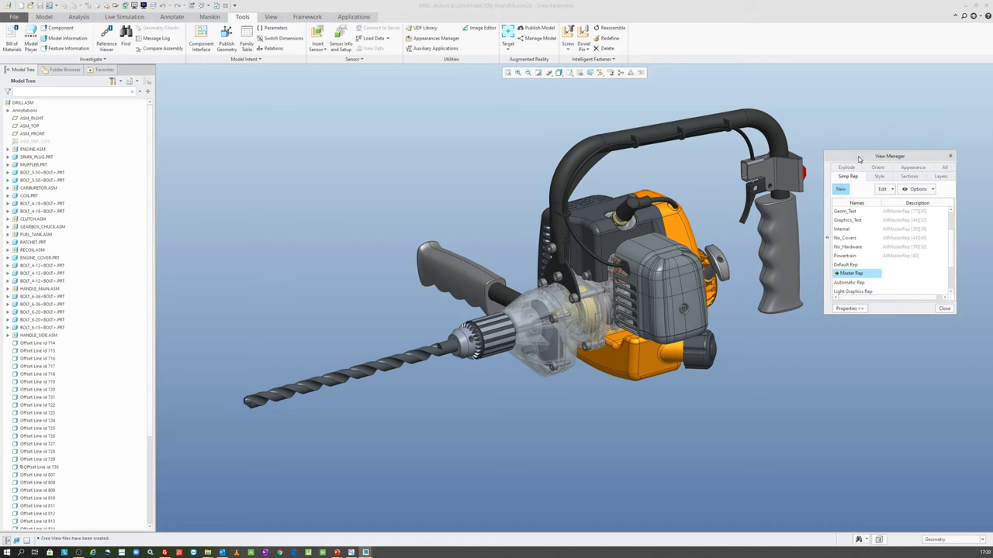
{"action": "scroll", "coordinate": [853, 237], "scroll_direction": "up", "scroll_amount": 2}
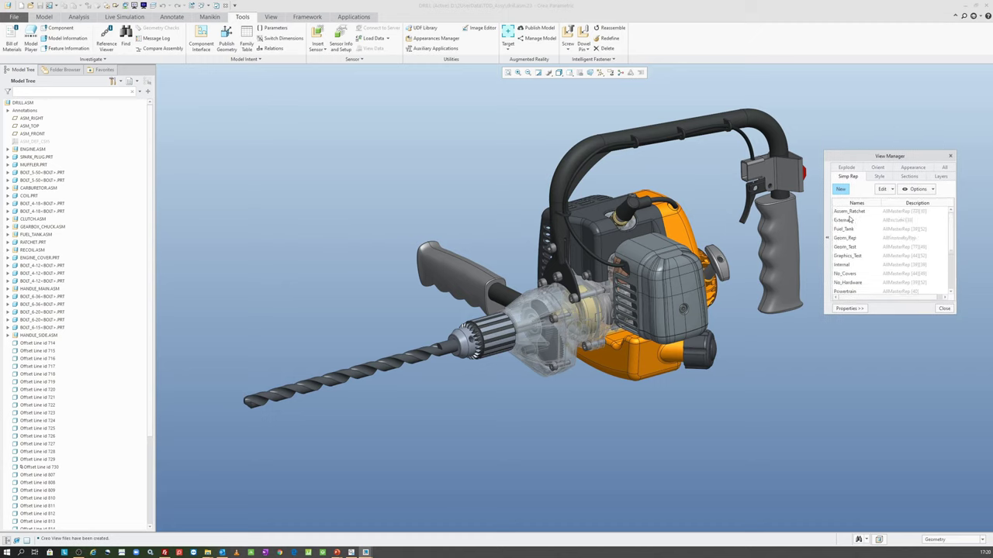
{"action": "double_click", "coordinate": [850, 211]}
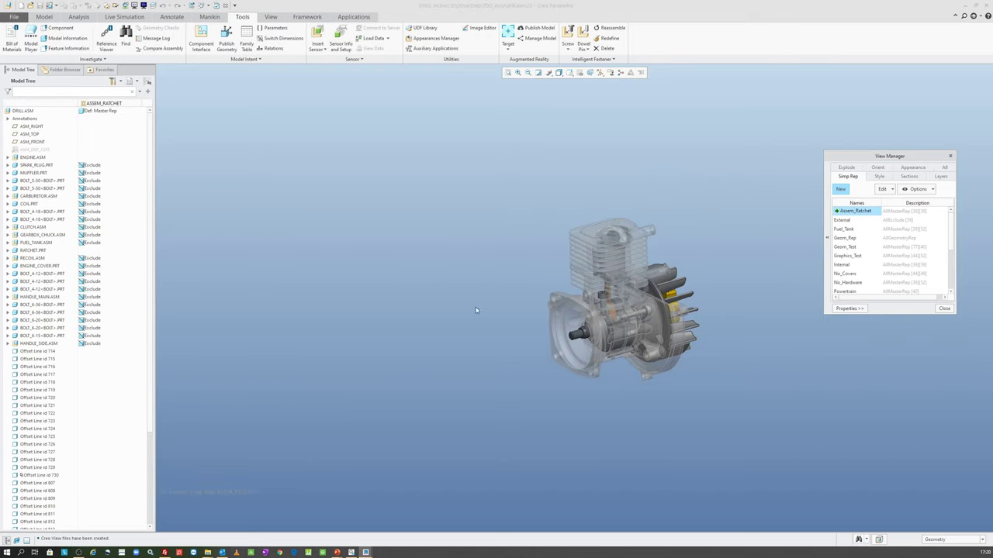
{"action": "double_click", "coordinate": [853, 220]}
{"action": "left_click", "coordinate": [857, 229]}
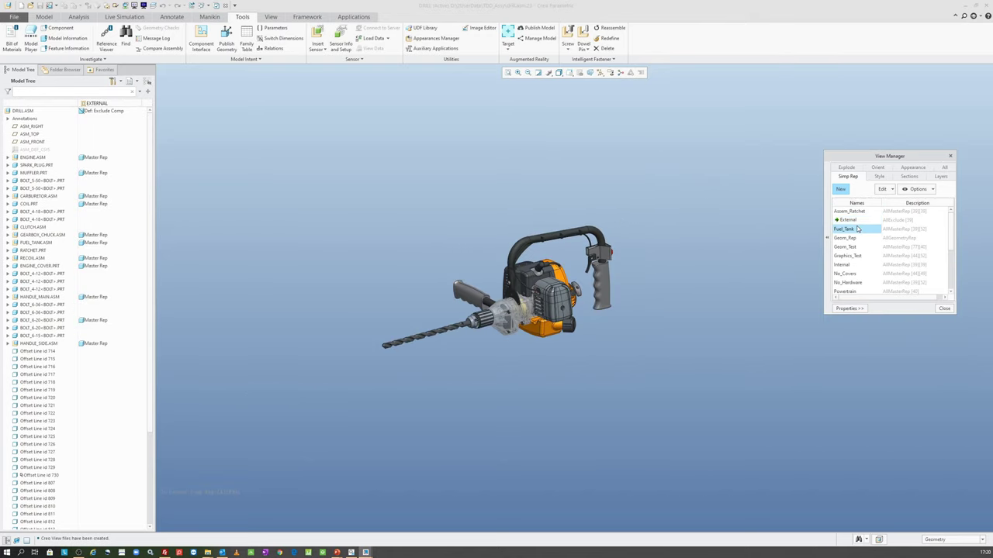
{"action": "double_click", "coordinate": [857, 229]}
{"action": "double_click", "coordinate": [853, 238]}
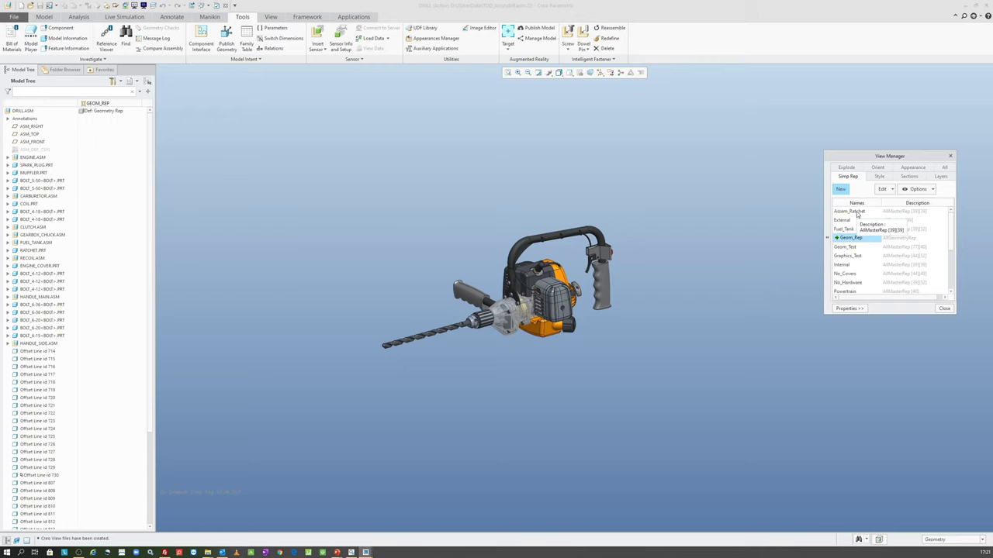
- Reactivate Assem_Ratchet, then restore Master Rep as the active simplified representation
{"action": "double_click", "coordinate": [848, 211]}
{"action": "scroll", "coordinate": [857, 270], "scroll_direction": "down", "scroll_amount": 1}
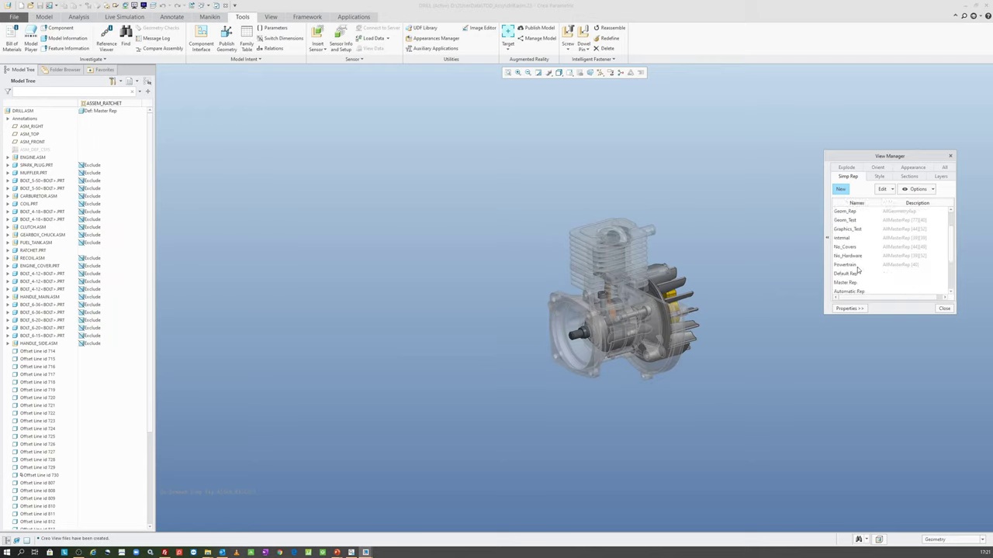
{"action": "scroll", "coordinate": [858, 269], "scroll_direction": "down", "scroll_amount": 2}
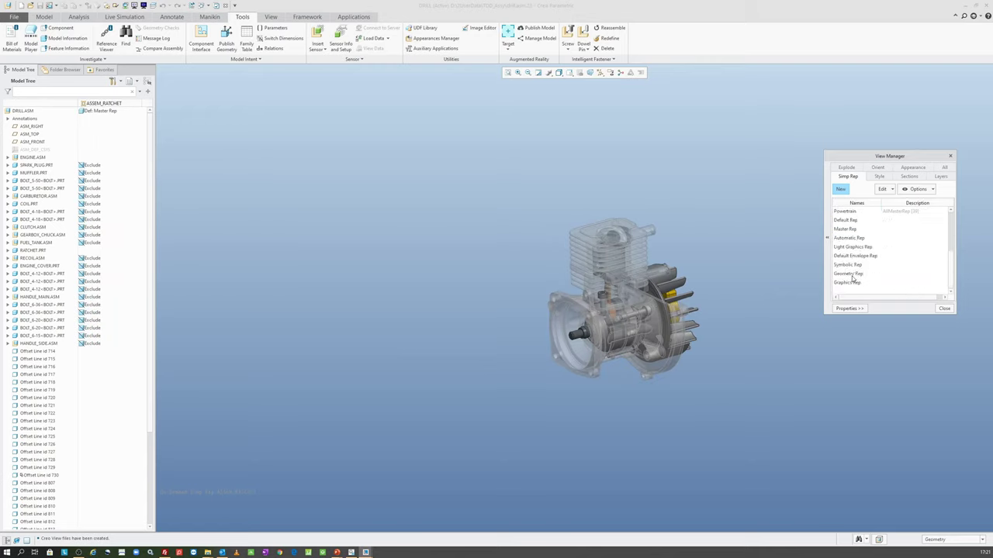
{"action": "double_click", "coordinate": [848, 229]}
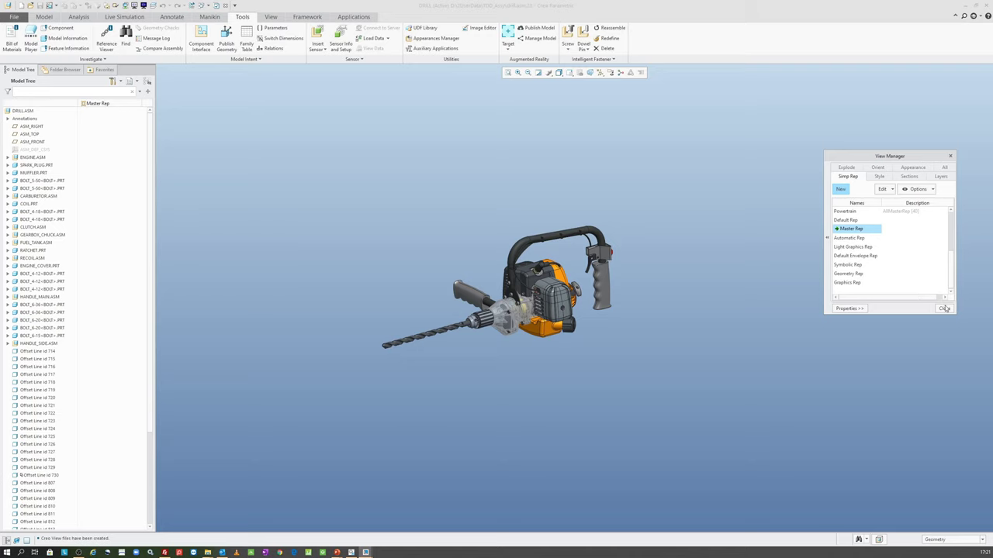
{"action": "left_click", "coordinate": [854, 169]}
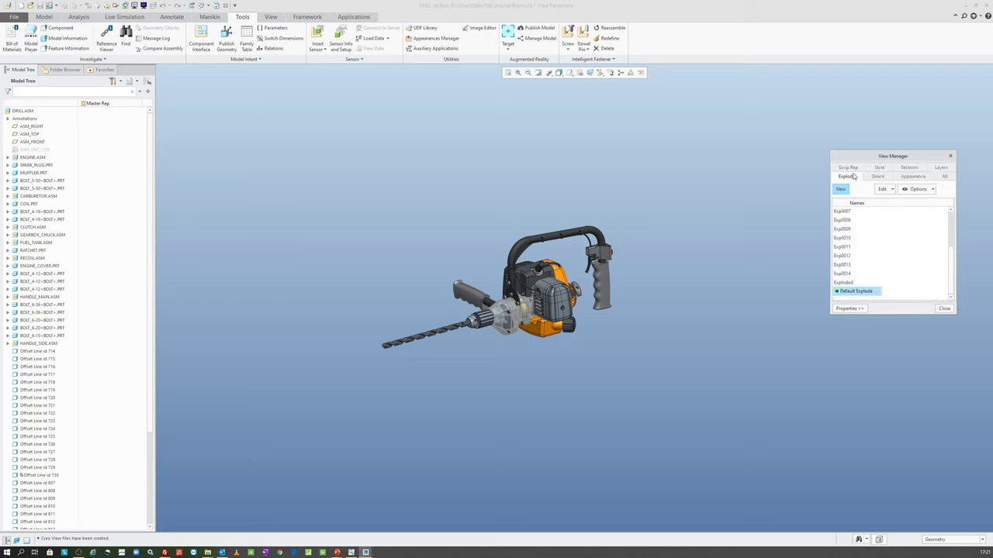
- Explode the drill, close the View Manager, and apply the 3D_4 saved orientation
{"action": "double_click", "coordinate": [845, 283]}
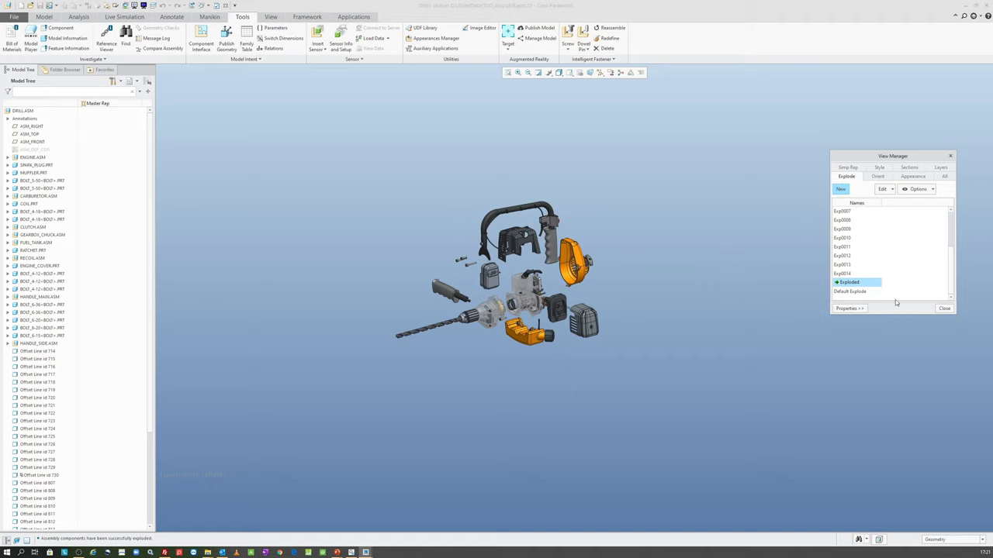
{"action": "left_click", "coordinate": [944, 309]}
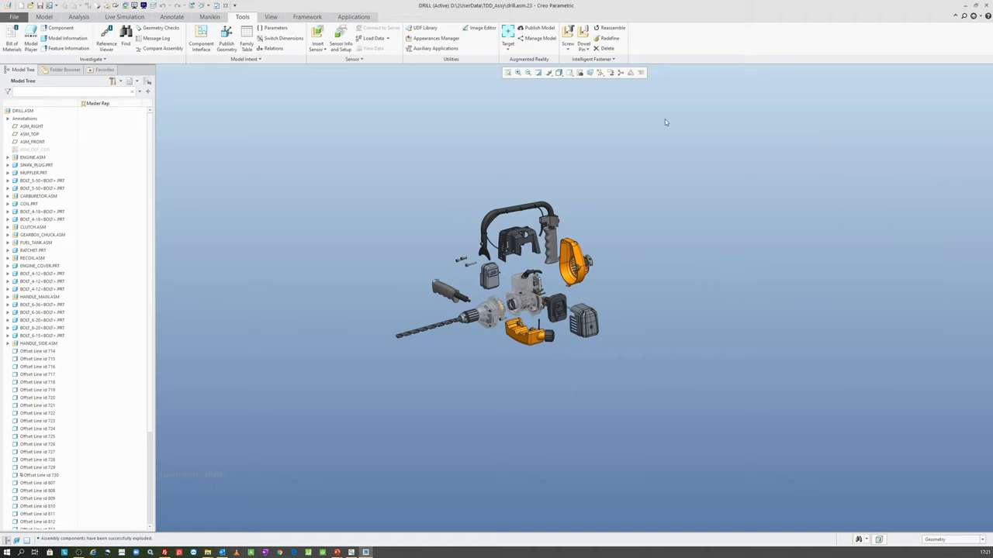
{"action": "left_click", "coordinate": [570, 72]}
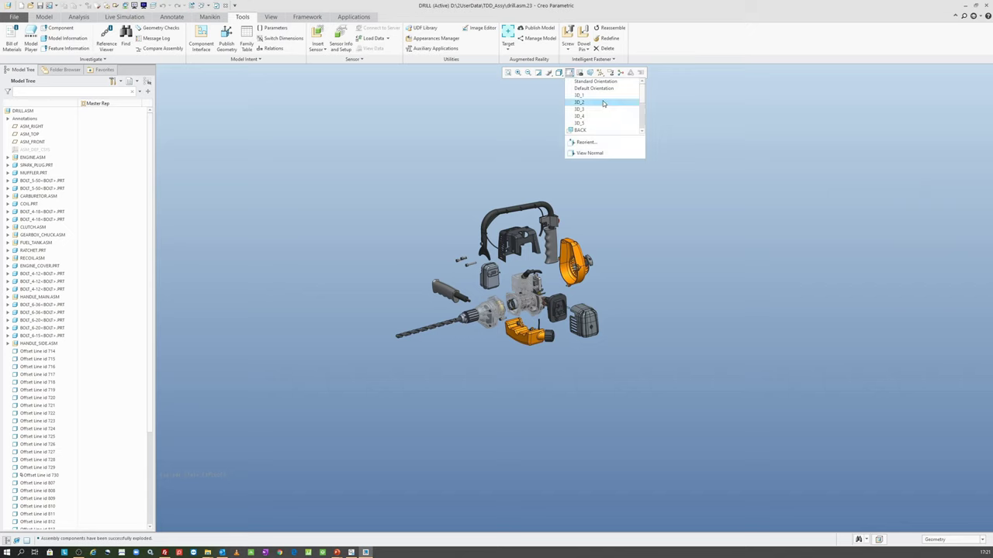
{"action": "scroll", "coordinate": [593, 108], "scroll_direction": "down", "scroll_amount": 1}
{"action": "scroll", "coordinate": [593, 115], "scroll_direction": "down", "scroll_amount": 1}
{"action": "scroll", "coordinate": [583, 97], "scroll_direction": "up", "scroll_amount": 1}
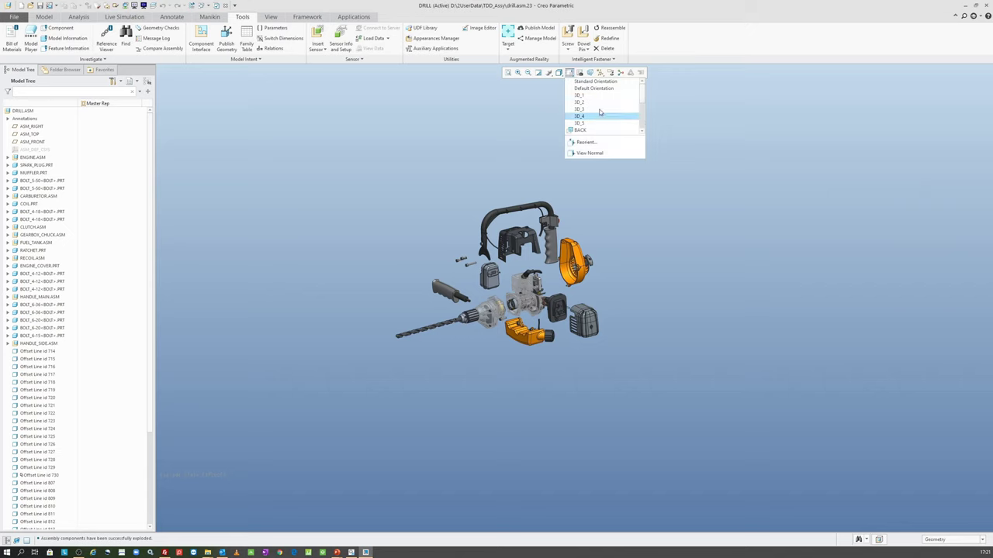
{"action": "left_click", "coordinate": [581, 95]}
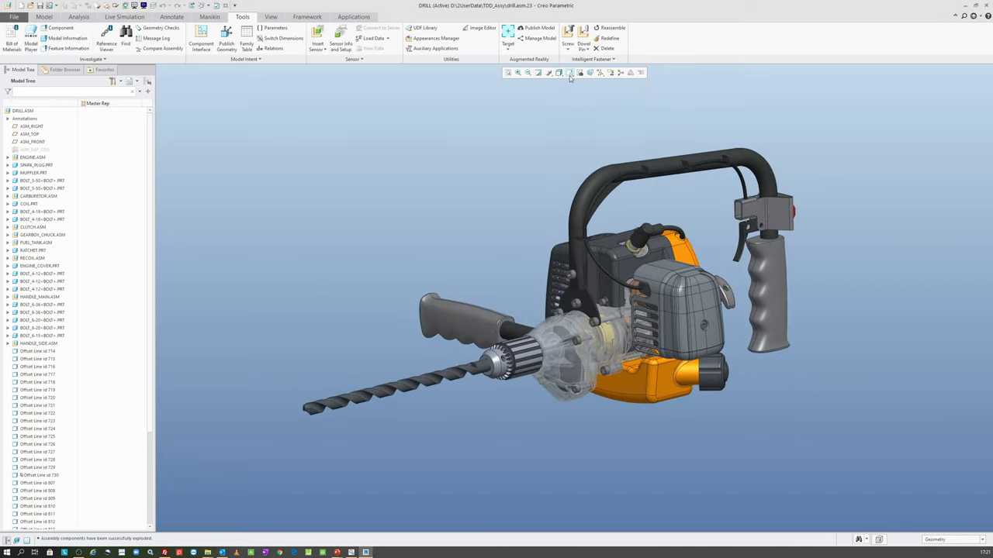
{"action": "left_click", "coordinate": [570, 73]}
{"action": "left_click", "coordinate": [207, 552]}
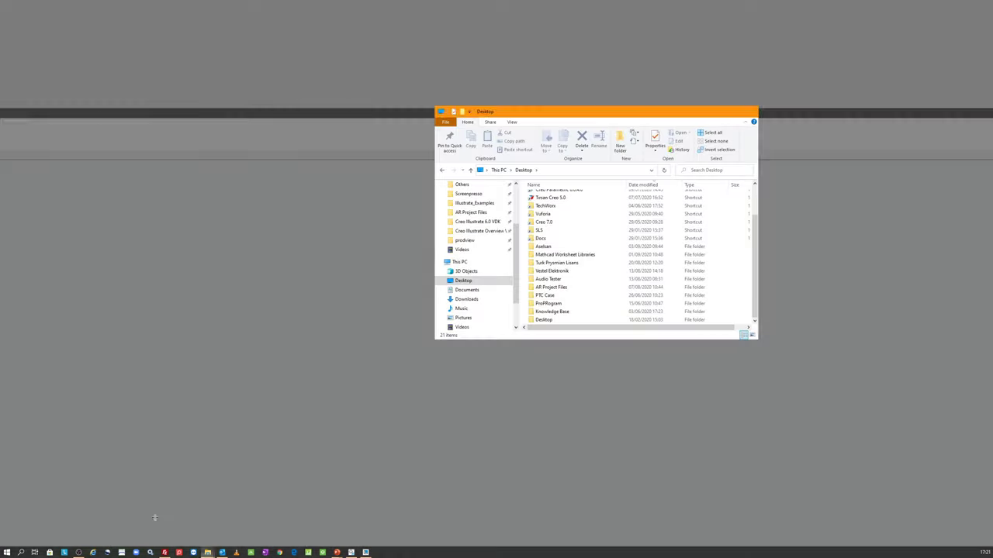
- Go to the install location of the Creo Parametric 5.0.4.0 desktop shortcut
{"action": "left_click", "coordinate": [153, 519]}
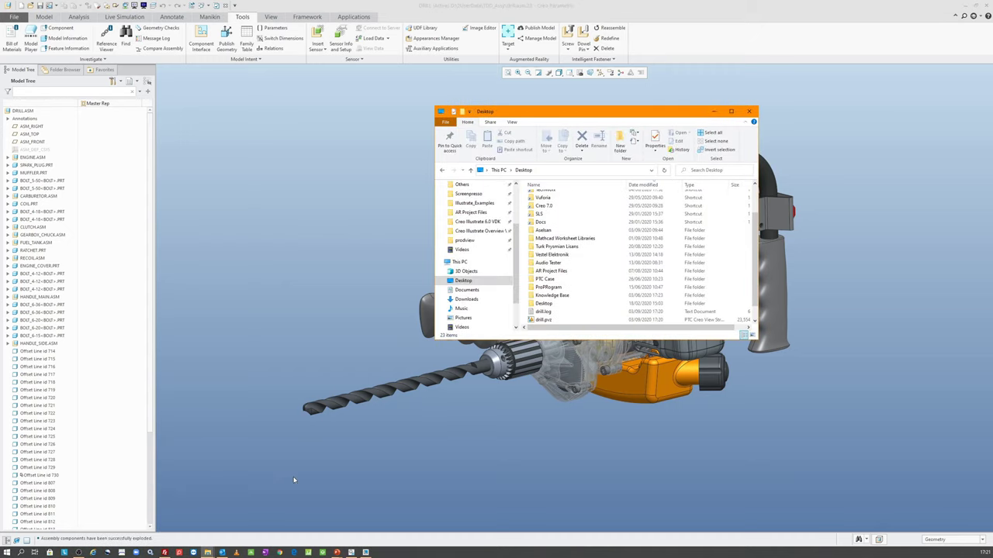
{"action": "scroll", "coordinate": [545, 214], "scroll_direction": "up", "scroll_amount": 2}
{"action": "left_click", "coordinate": [551, 213]}
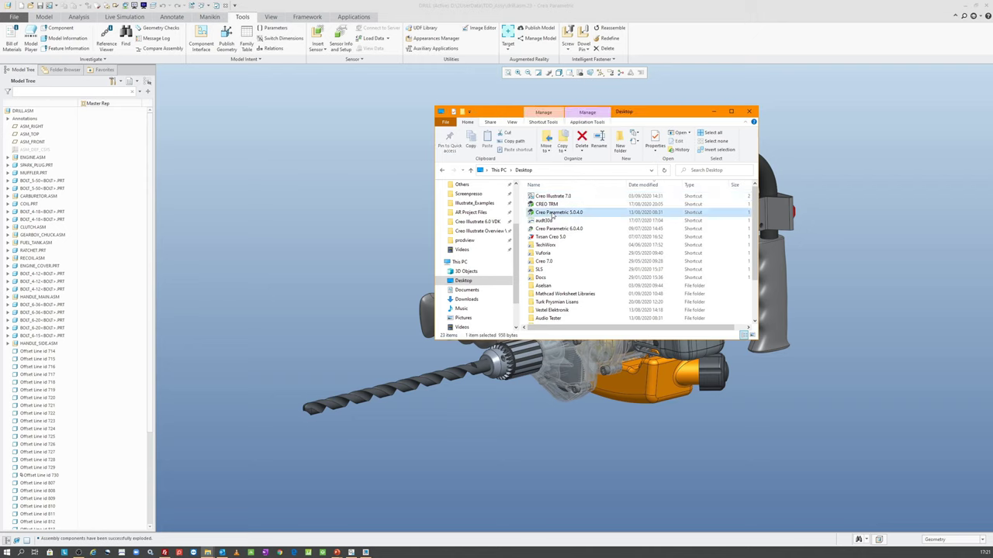
{"action": "right_click", "coordinate": [552, 215]}
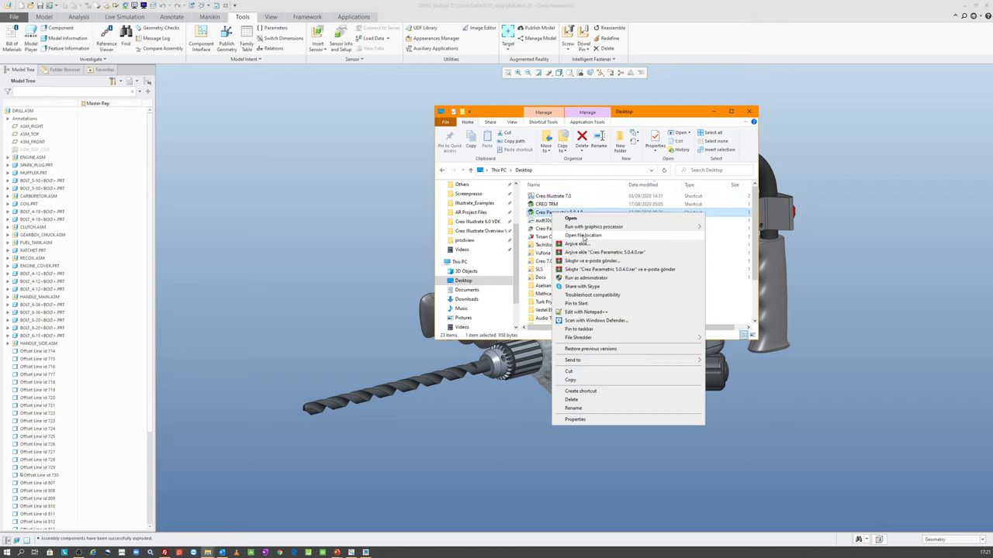
{"action": "left_click", "coordinate": [583, 237]}
{"action": "left_click_drag", "start_coordinate": [609, 116], "coordinate": [516, 148]}
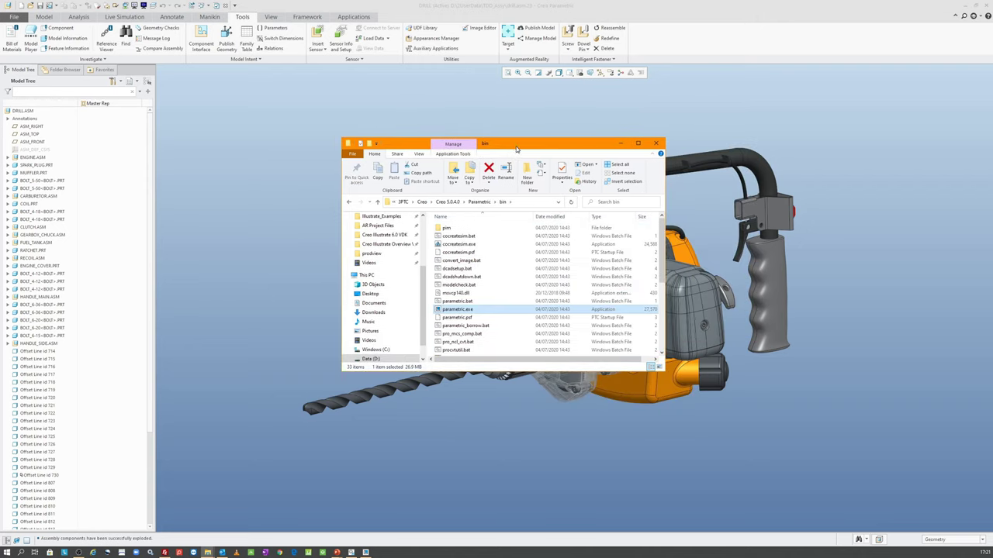
- Browse from the Creo 5.0.4.0 folder through Common Files and text into prodview
{"action": "left_click", "coordinate": [457, 202]}
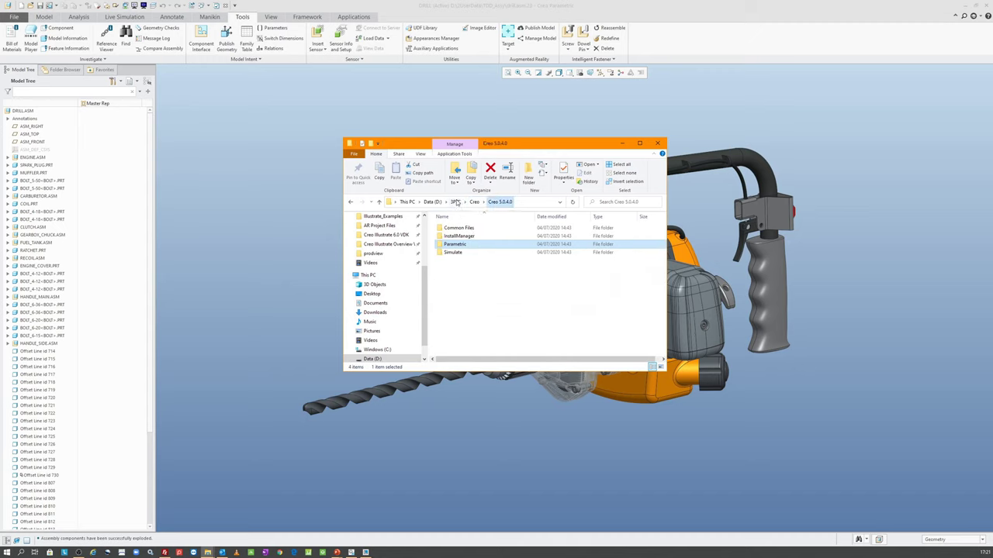
{"action": "left_click", "coordinate": [468, 229]}
{"action": "scroll", "coordinate": [467, 234], "scroll_direction": "down", "scroll_amount": 5}
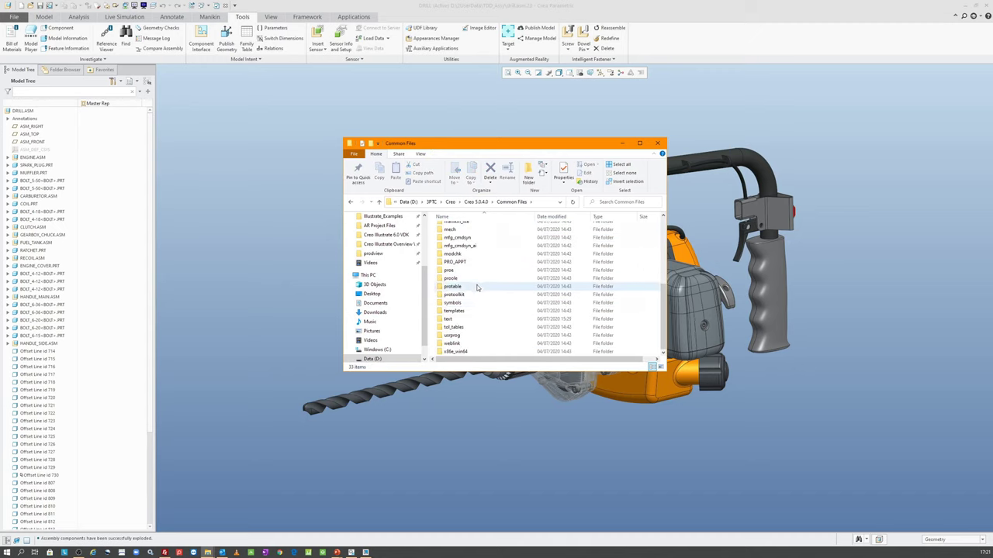
{"action": "double_click", "coordinate": [458, 317]}
{"action": "scroll", "coordinate": [483, 277], "scroll_direction": "down", "scroll_amount": 5}
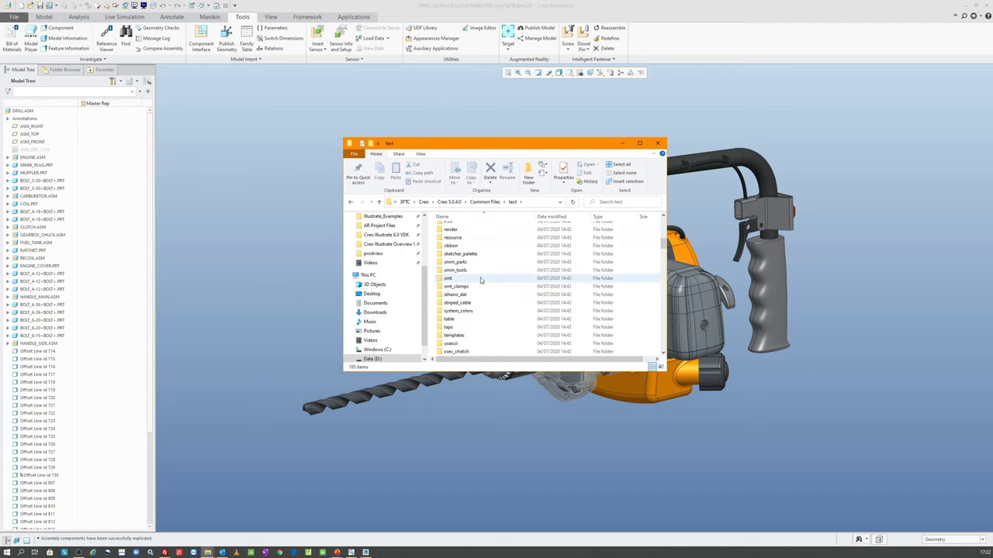
{"action": "scroll", "coordinate": [479, 282], "scroll_direction": "down", "scroll_amount": 2}
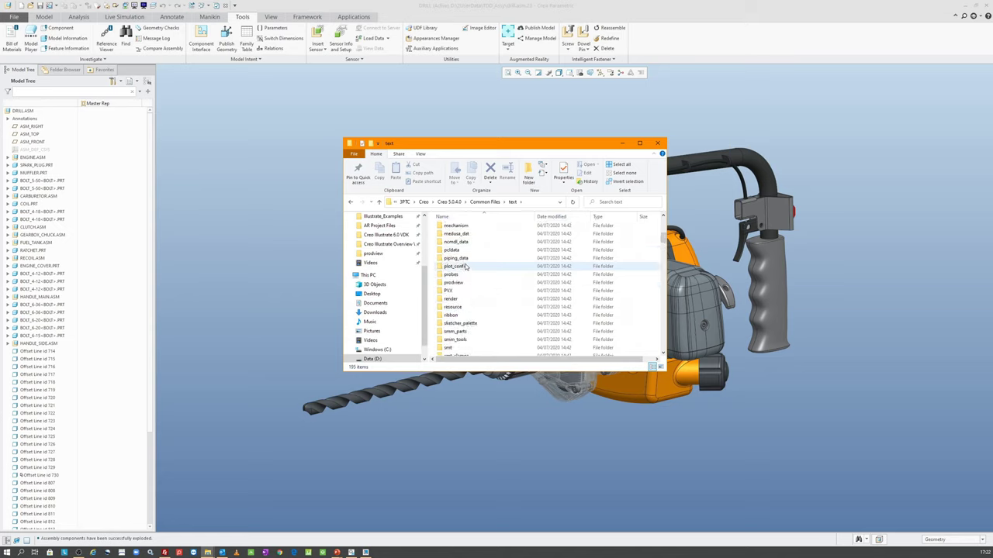
{"action": "scroll", "coordinate": [466, 260], "scroll_direction": "down", "scroll_amount": 1}
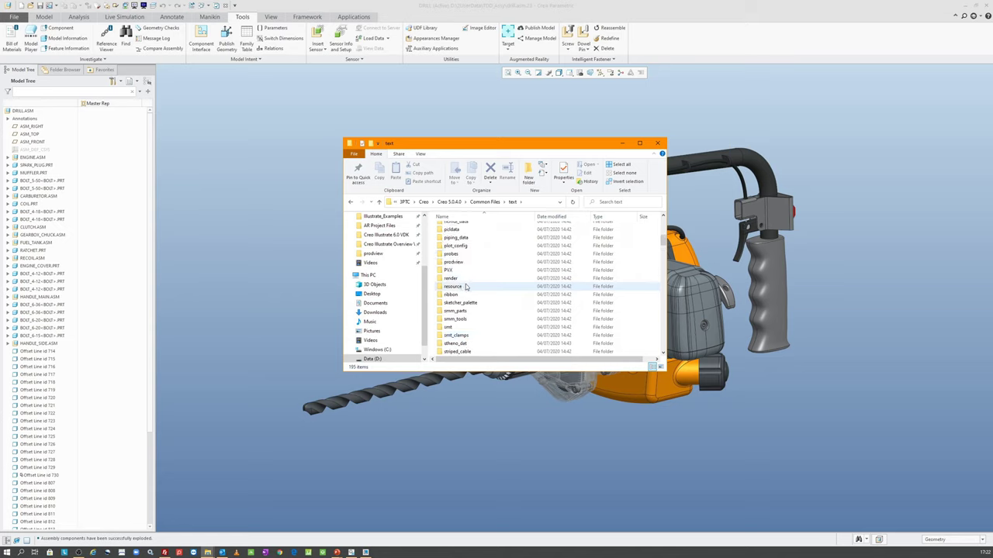
{"action": "double_click", "coordinate": [463, 264]}
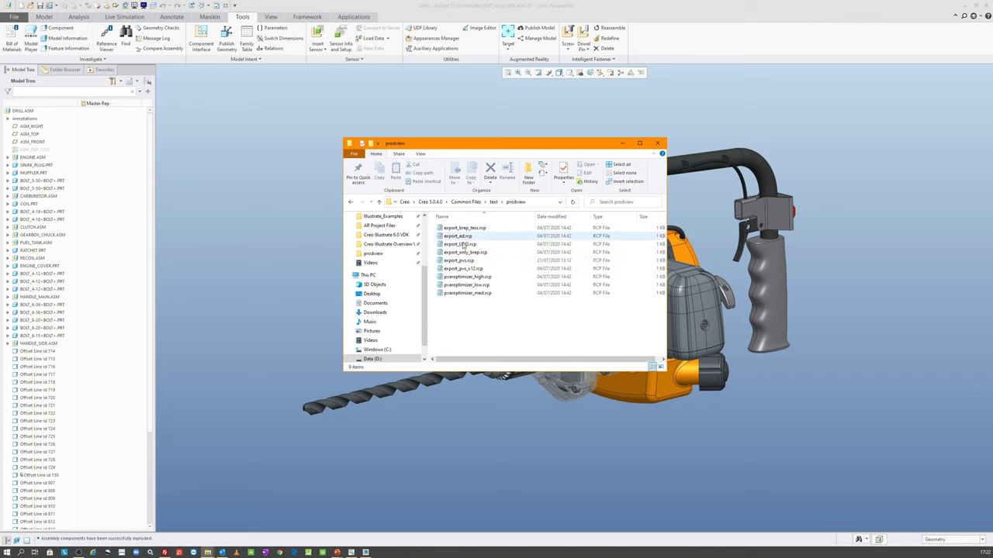
- Open export_pvs.rcp in Notepad, review its outputAuthorState setting, and close it
{"action": "left_click", "coordinate": [457, 262]}
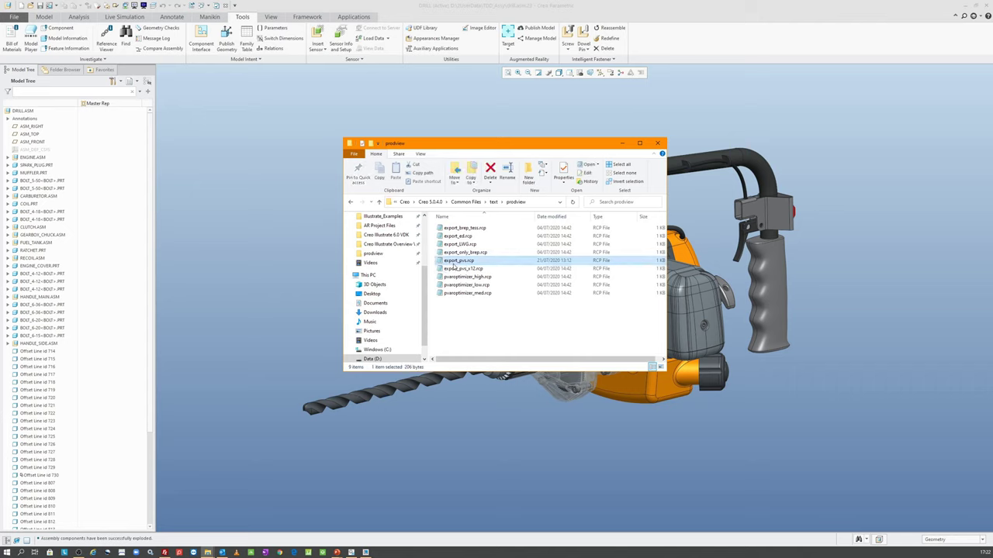
{"action": "right_click", "coordinate": [465, 264]}
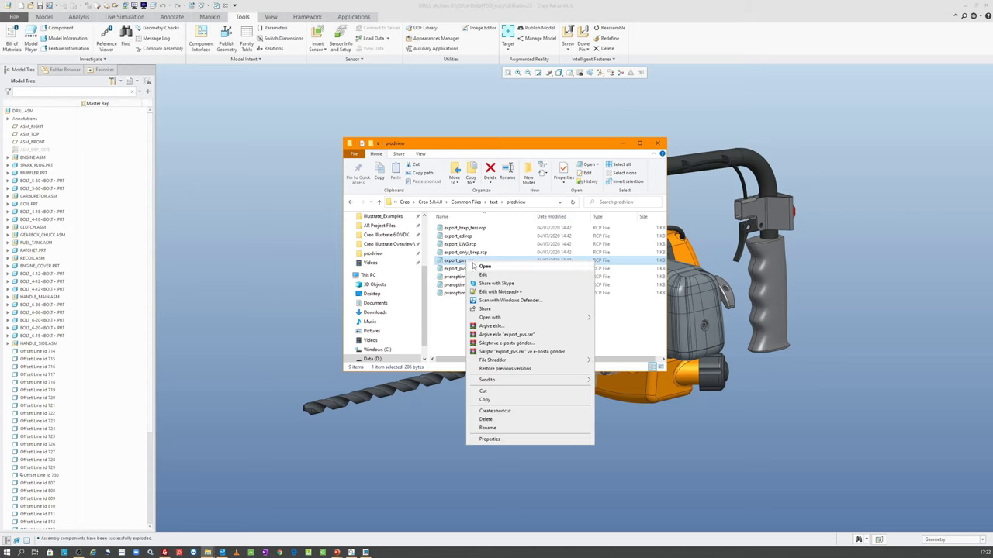
{"action": "left_click", "coordinate": [497, 270]}
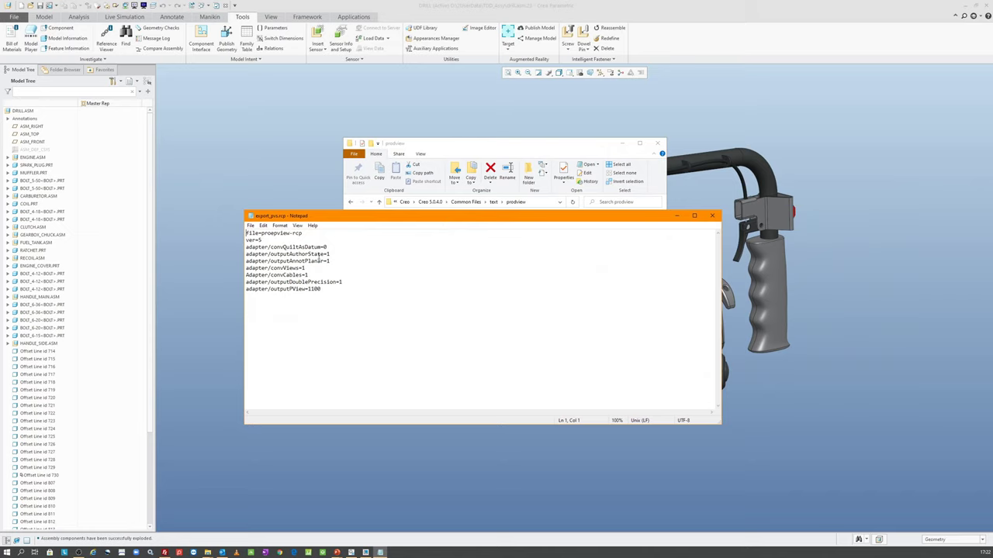
{"action": "mouse_move", "coordinate": [332, 255]}
{"action": "left_mouse_down"}
{"action": "mouse_move", "coordinate": [291, 255]}
{"action": "mouse_move", "coordinate": [326, 255]}
{"action": "left_mouse_up"}
{"action": "left_click", "coordinate": [711, 215]}
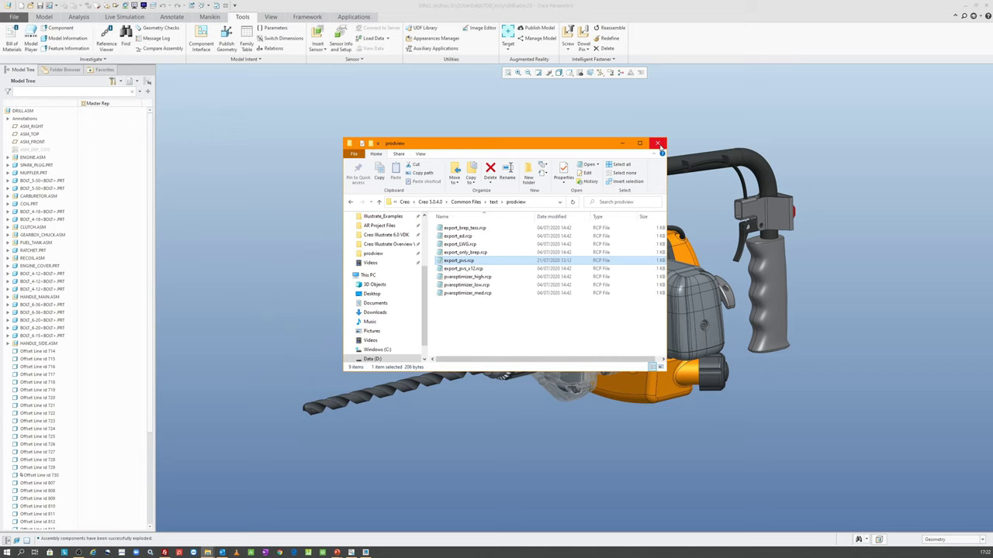
- Close File Explorer and check the Saved Orientations list without changing the view
{"action": "left_click", "coordinate": [657, 144]}
{"action": "left_click", "coordinate": [569, 72]}
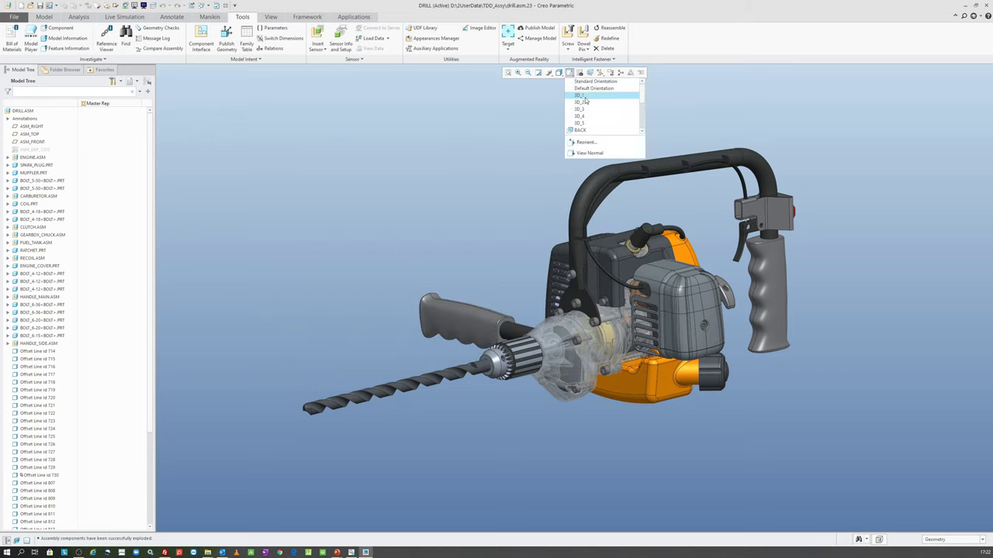
{"action": "left_click", "coordinate": [507, 128]}
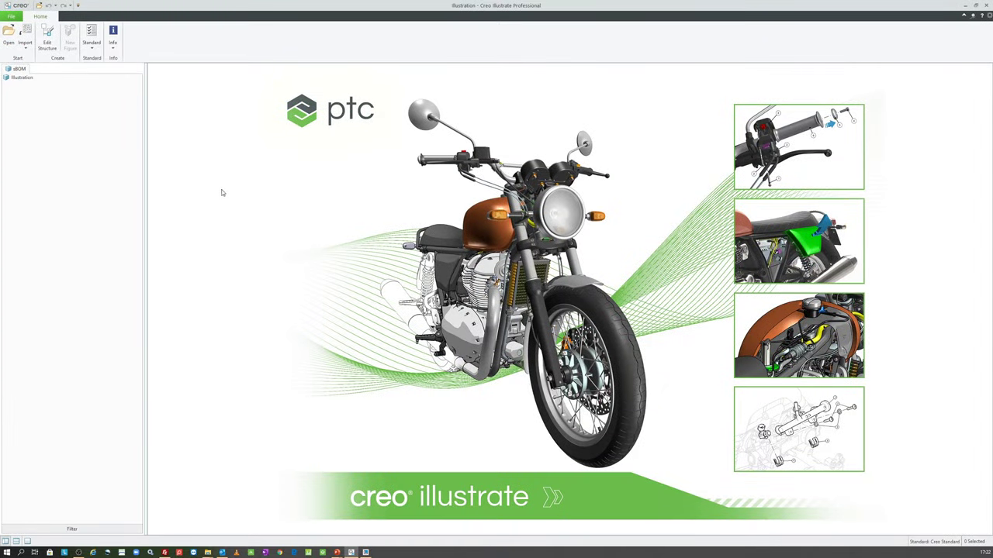
- Import drill.pvz from the Desktop as a linked file, accepting the Manage Link settings
{"action": "left_click", "coordinate": [24, 51]}
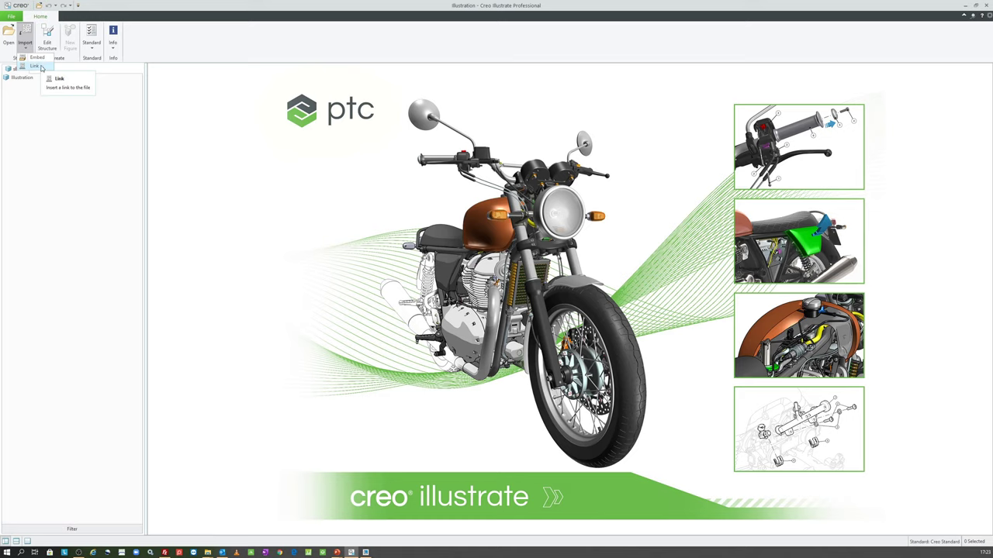
{"action": "left_click", "coordinate": [39, 67]}
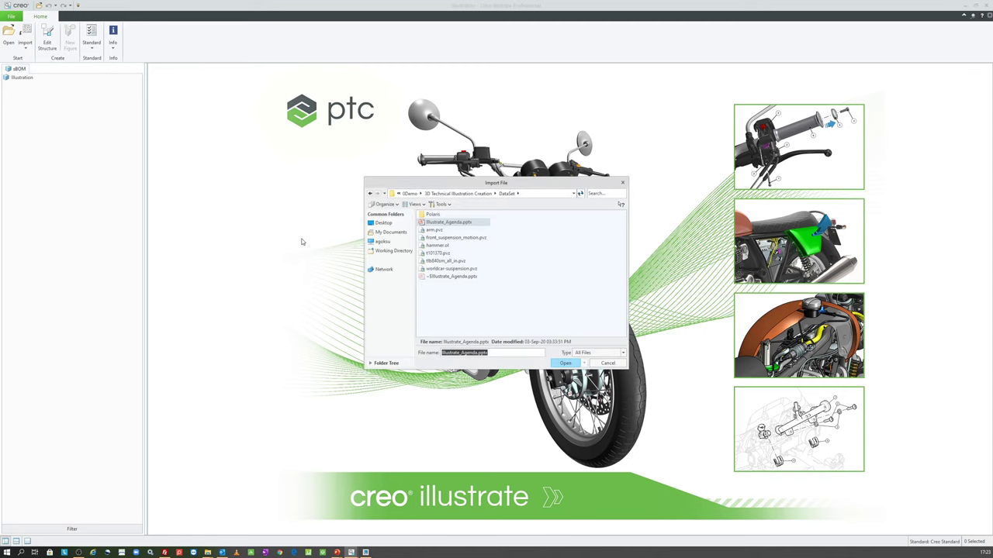
{"action": "left_click", "coordinate": [399, 223]}
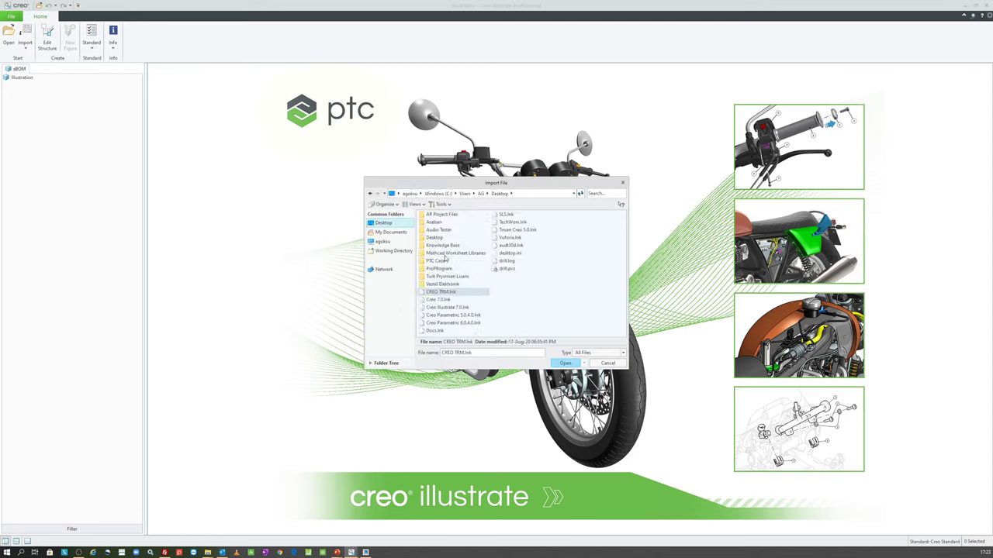
{"action": "double_click", "coordinate": [507, 269]}
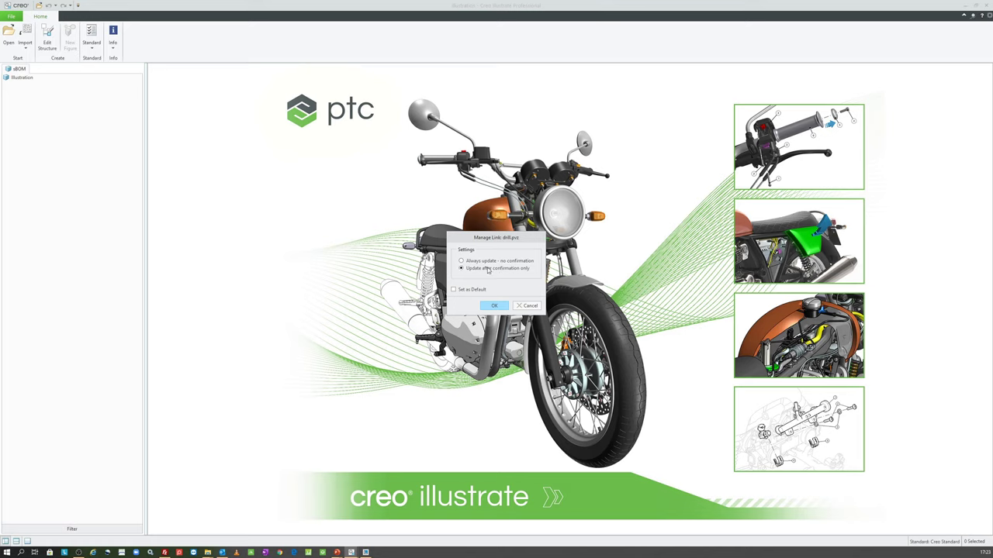
{"action": "left_click", "coordinate": [496, 307]}
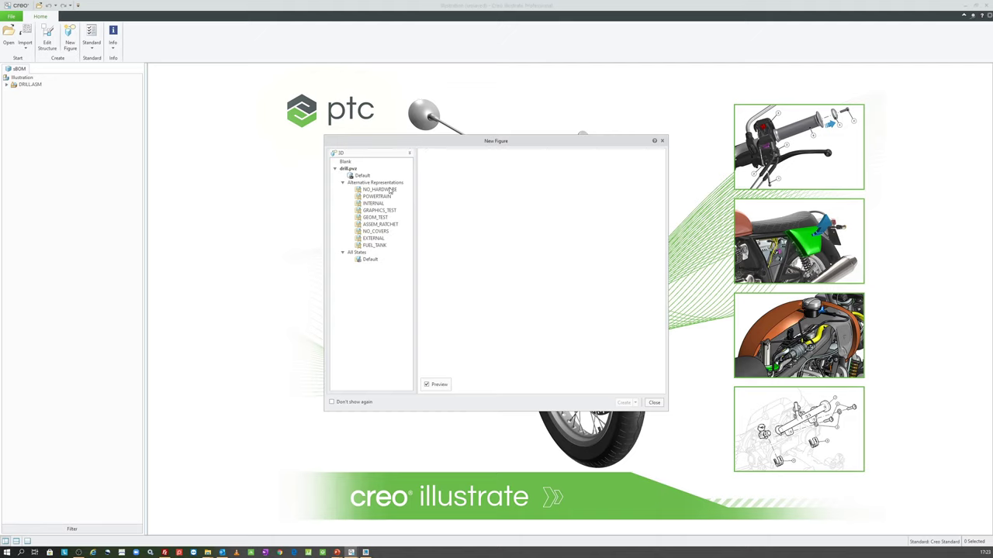
- Preview the NO_HARDWARE, POWERTRAIN, INTERNAL, GRAPHICS_TEST, GEOM_TEST and ASSEM_RATCHET representations
{"action": "left_click", "coordinate": [389, 190]}
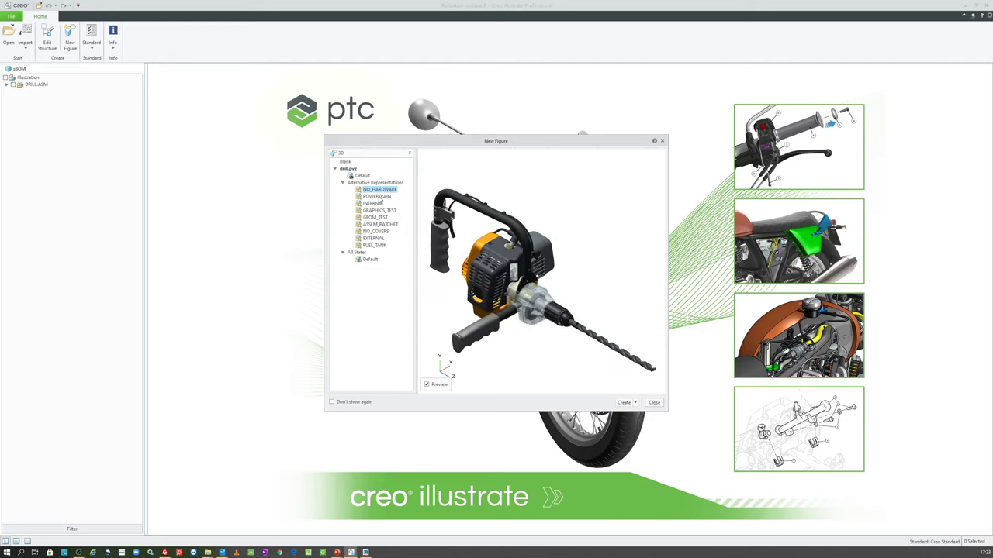
{"action": "left_click", "coordinate": [379, 197]}
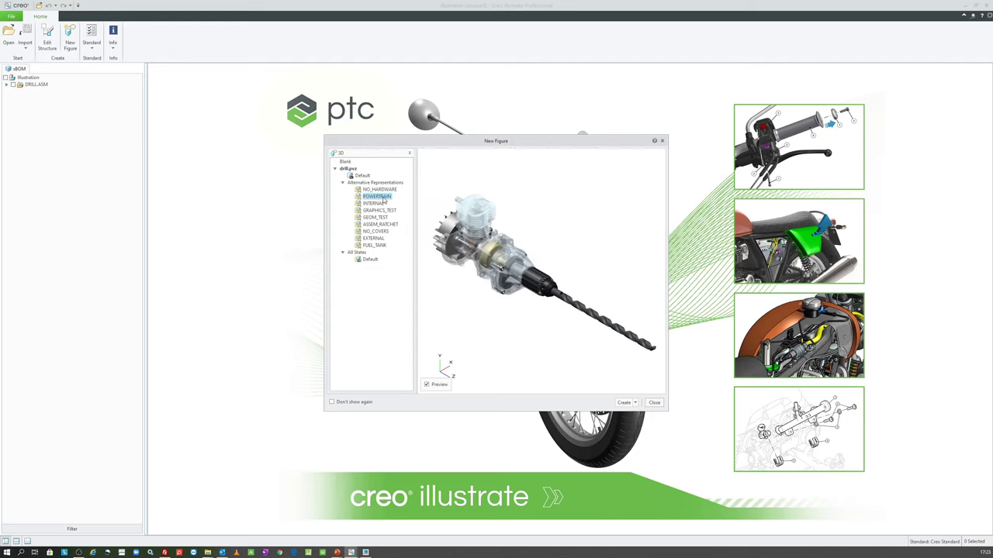
{"action": "left_click", "coordinate": [382, 204]}
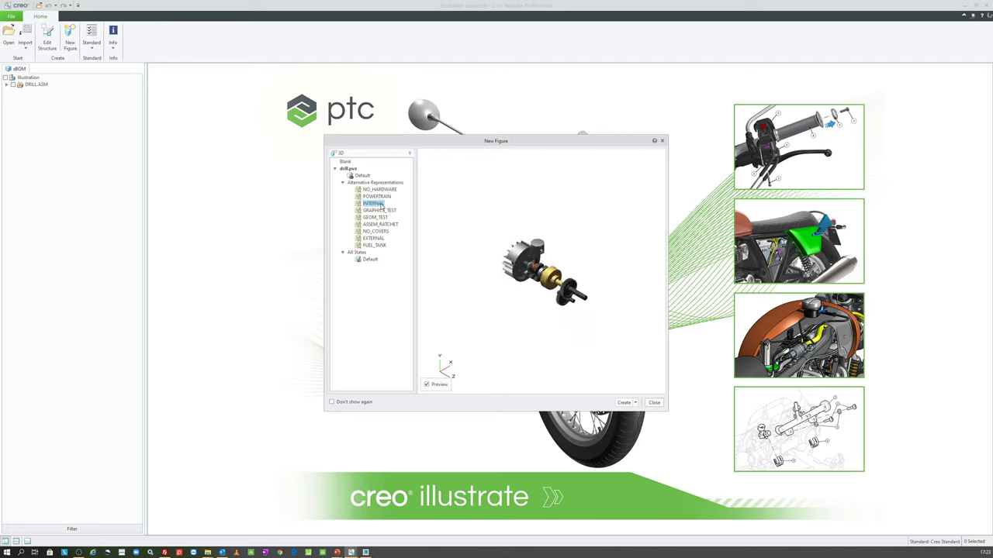
{"action": "left_click", "coordinate": [379, 211]}
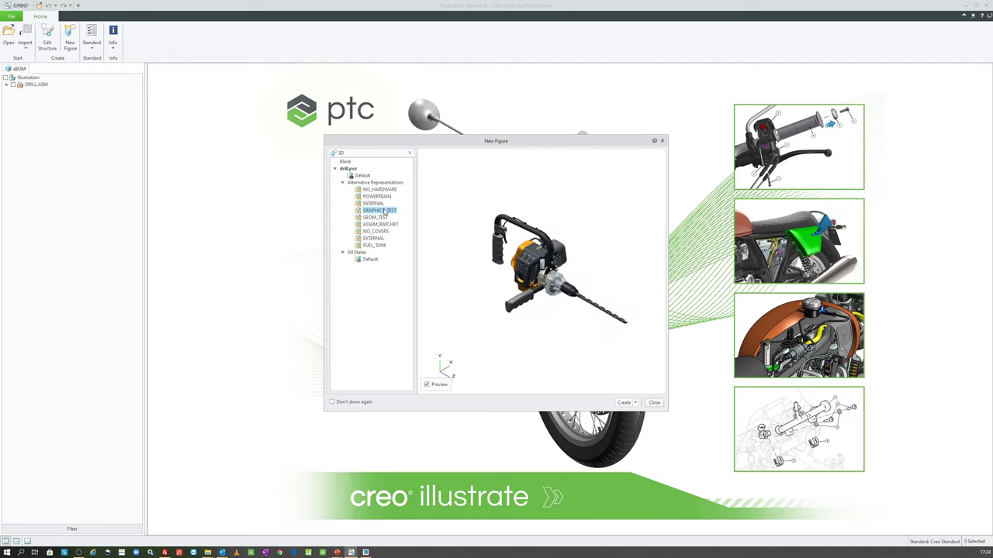
{"action": "left_click", "coordinate": [375, 218]}
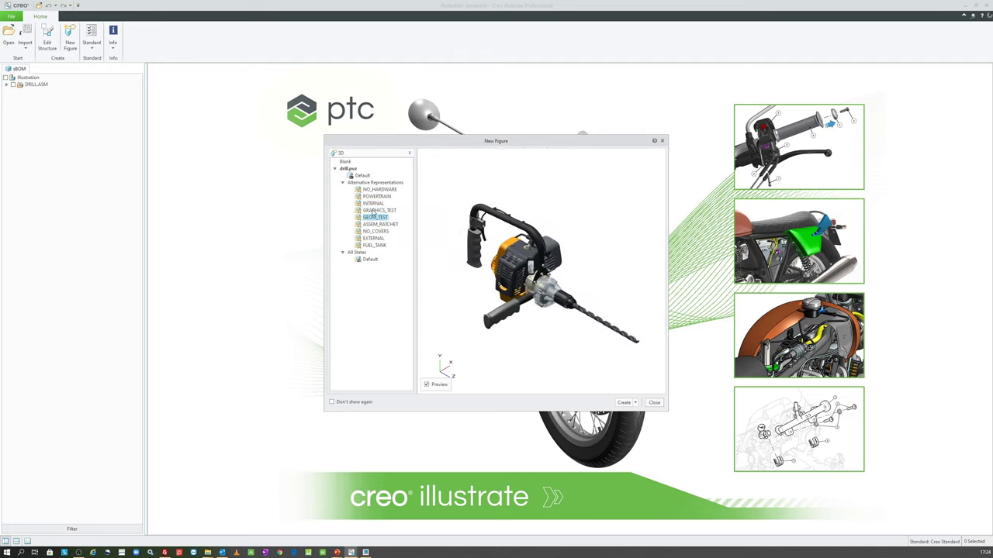
{"action": "left_click", "coordinate": [378, 211]}
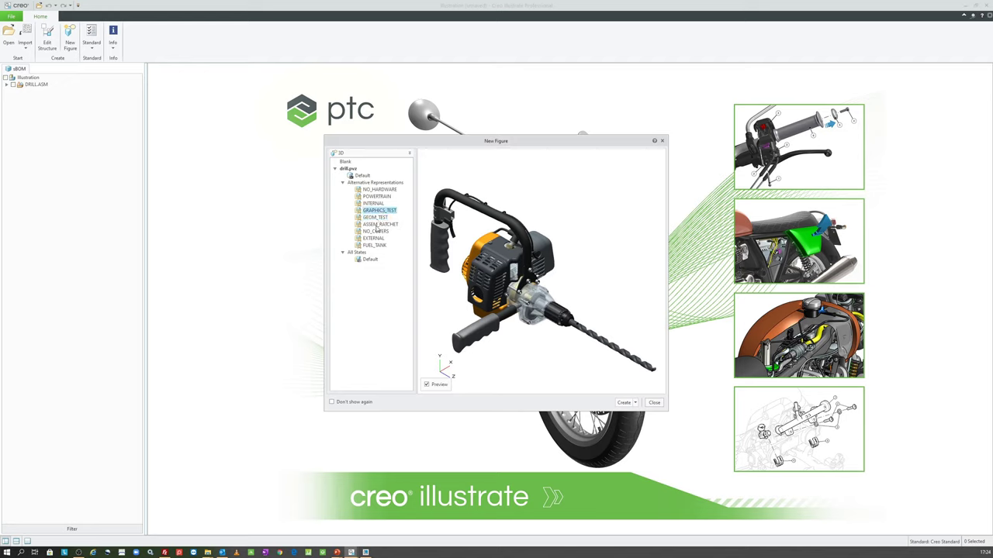
{"action": "left_click", "coordinate": [379, 225]}
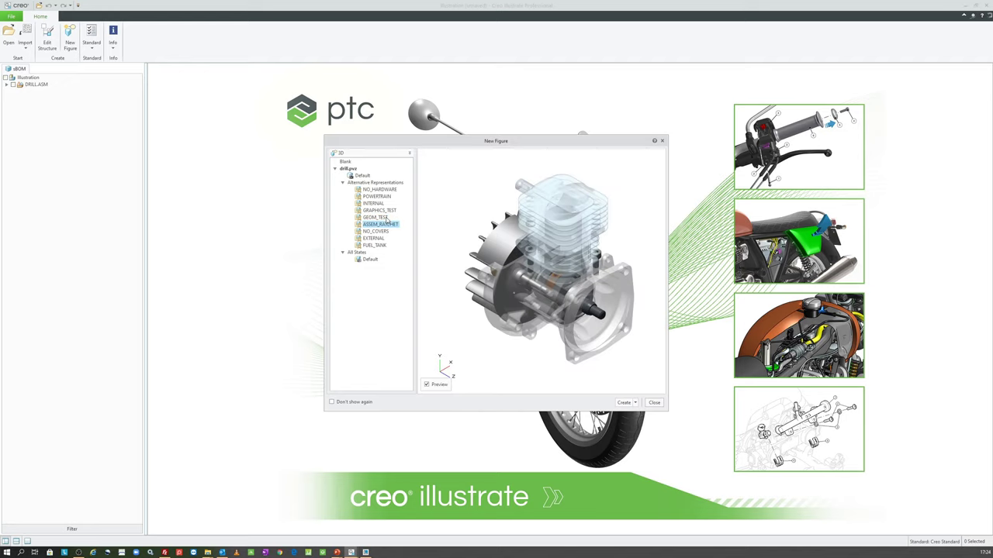
- Select the Default representation and create Figure 1 with Create and Close
{"action": "left_click", "coordinate": [362, 176]}
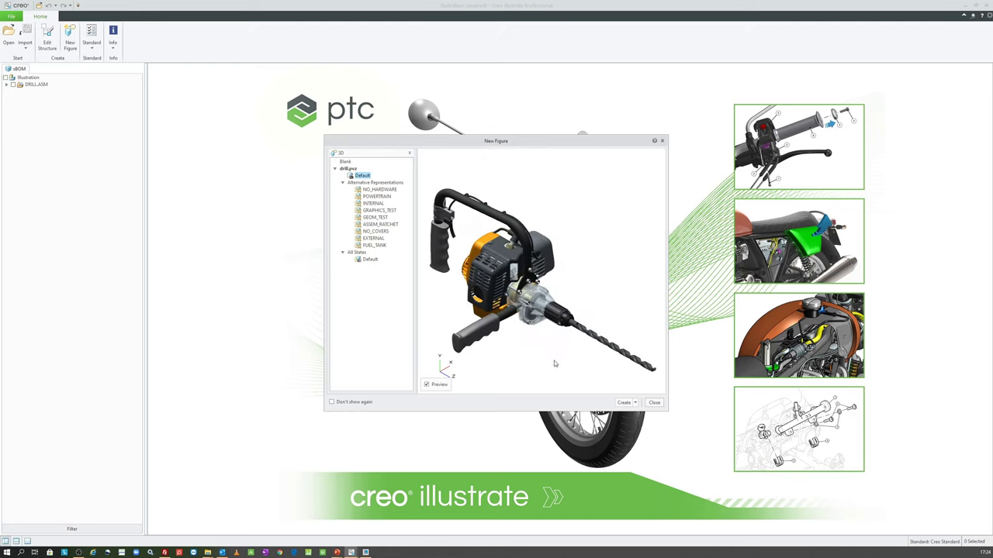
{"action": "left_click", "coordinate": [628, 402]}
{"action": "left_click", "coordinate": [634, 402]}
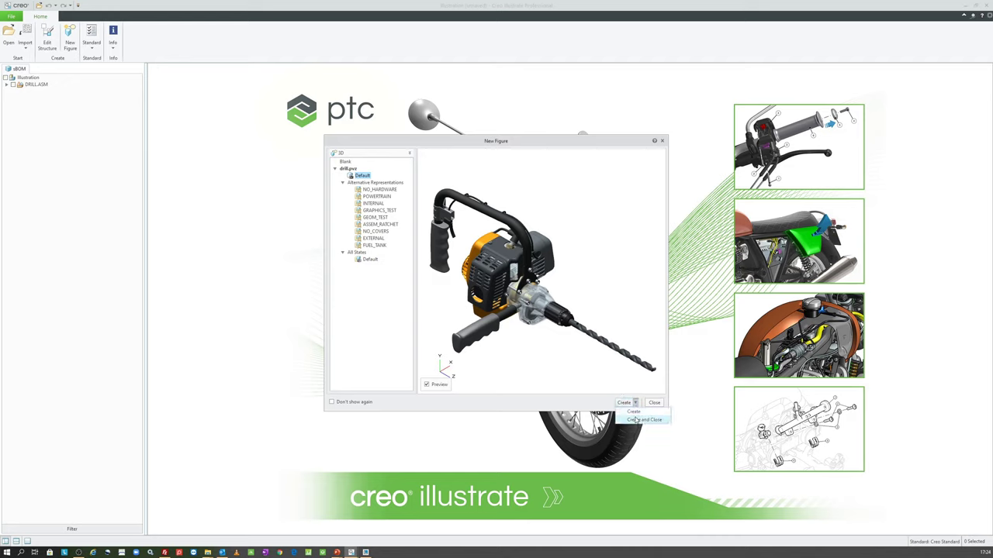
{"action": "left_click", "coordinate": [636, 420]}
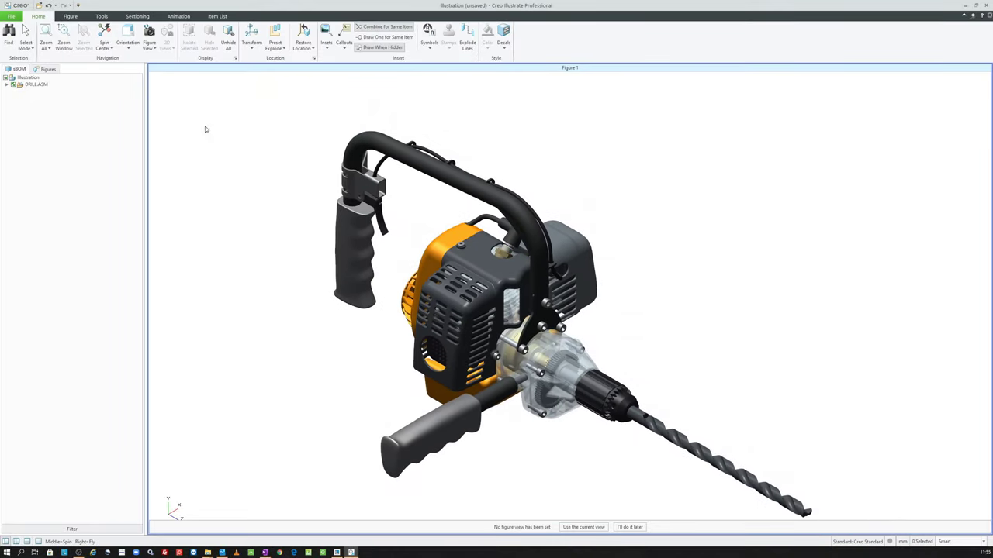
{"action": "left_click", "coordinate": [10, 16]}
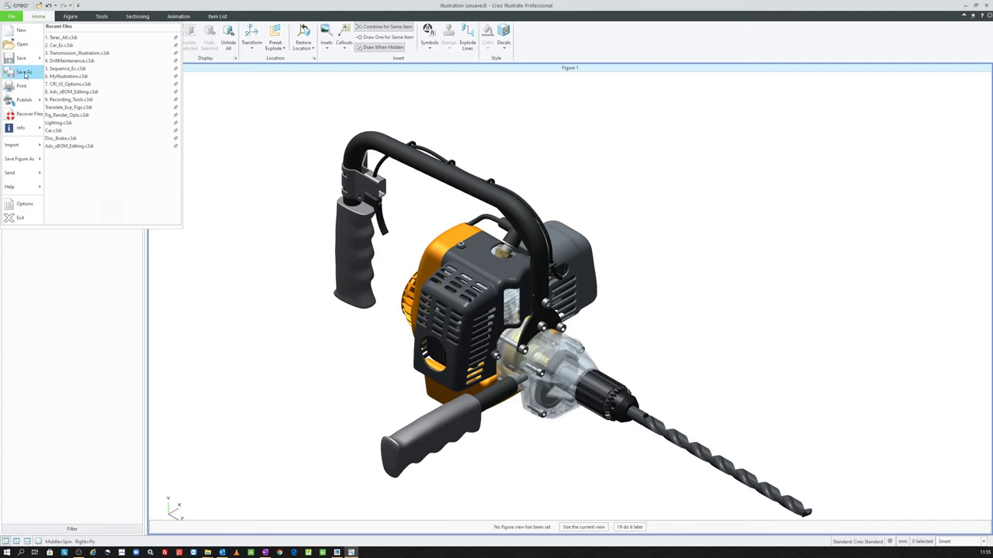
{"action": "mouse_move", "coordinate": [22, 144]}
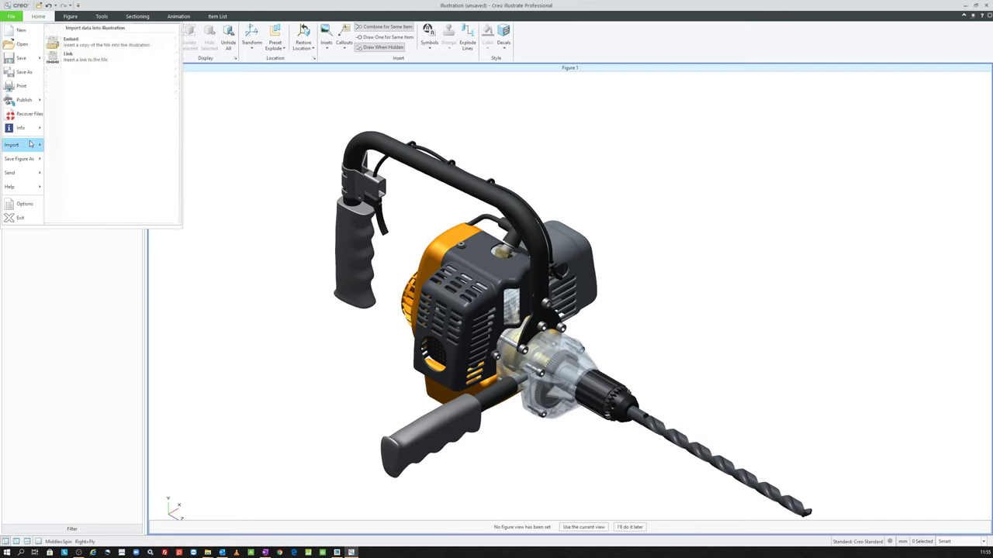
{"action": "left_click", "coordinate": [142, 59]}
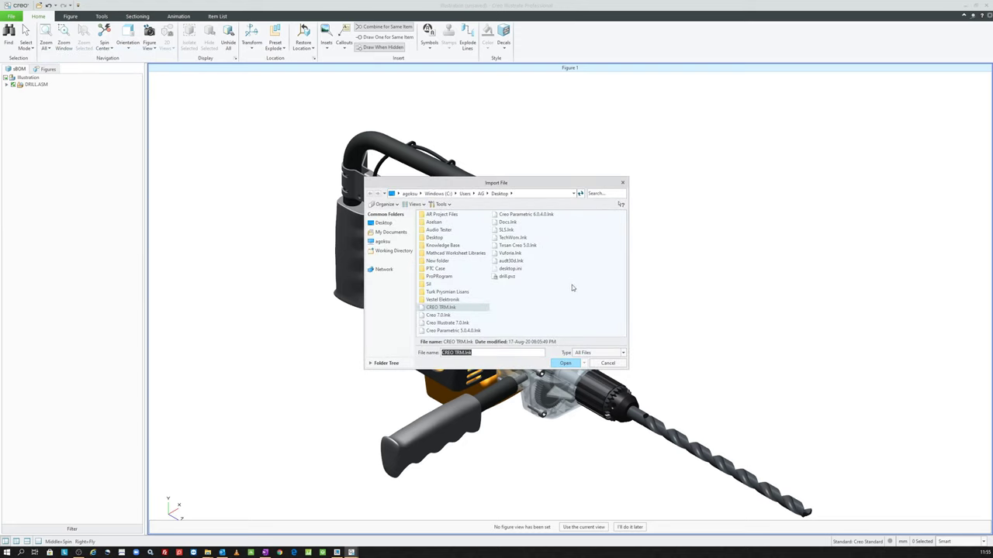
{"action": "left_click", "coordinate": [597, 354]}
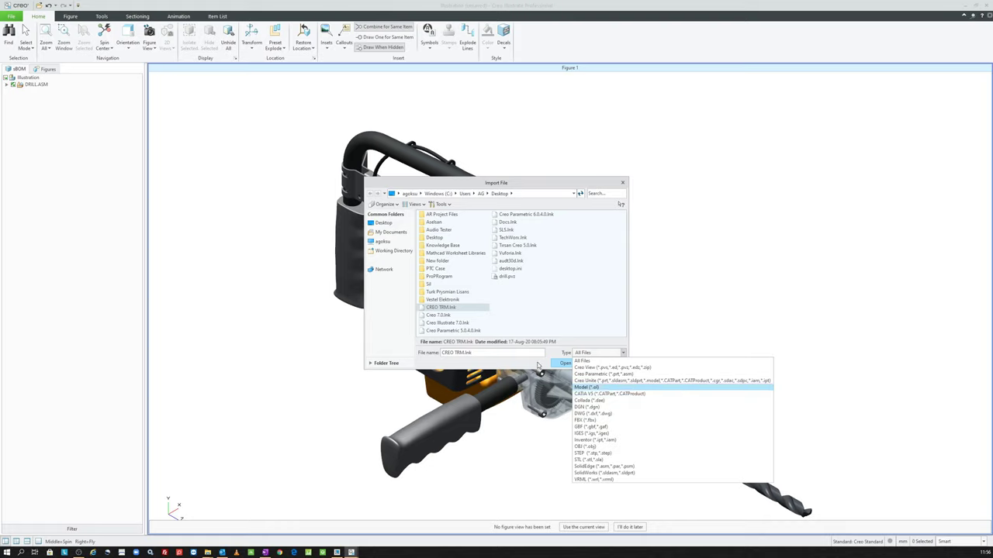
{"action": "left_click", "coordinate": [540, 366]}
{"action": "left_click", "coordinate": [607, 364]}
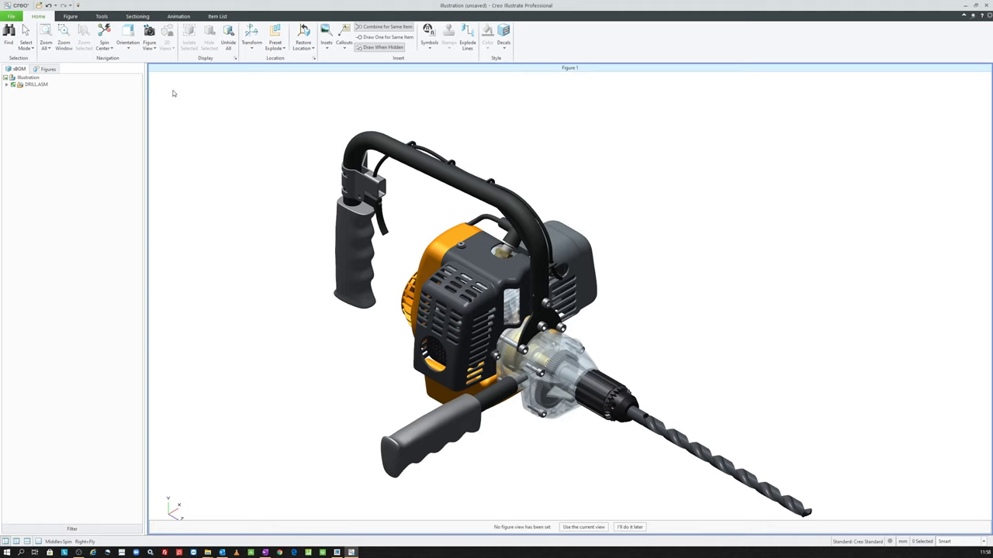
- Open Edit Structure from the Tools tab to show DRILL.ASM's eBOM beside the sBOM
{"action": "left_click", "coordinate": [101, 17]}
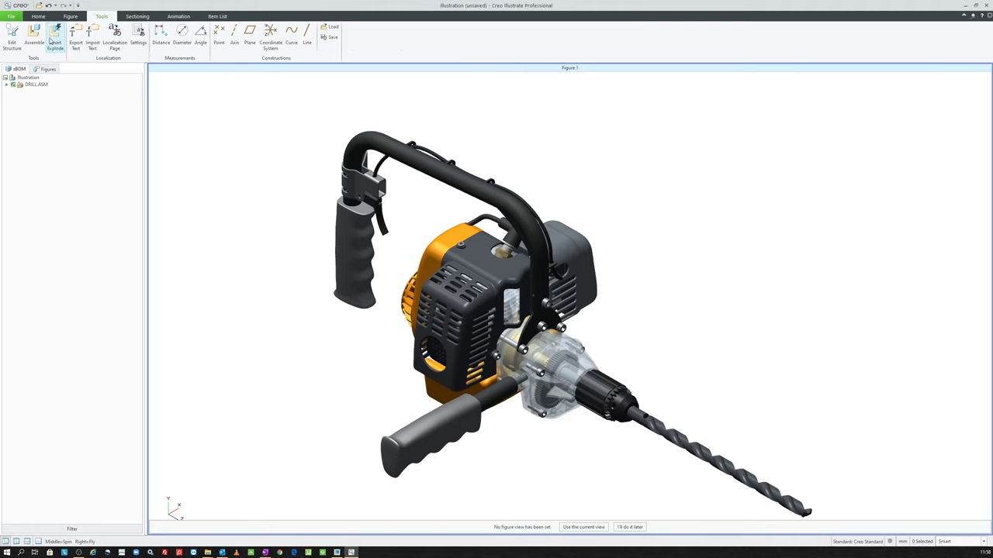
{"action": "left_click", "coordinate": [13, 35]}
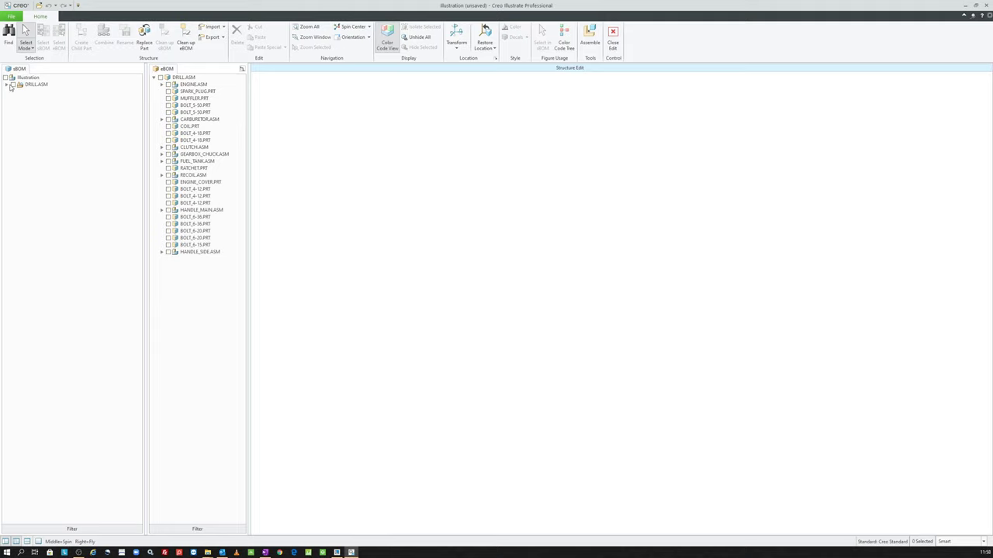
{"action": "left_click", "coordinate": [7, 84]}
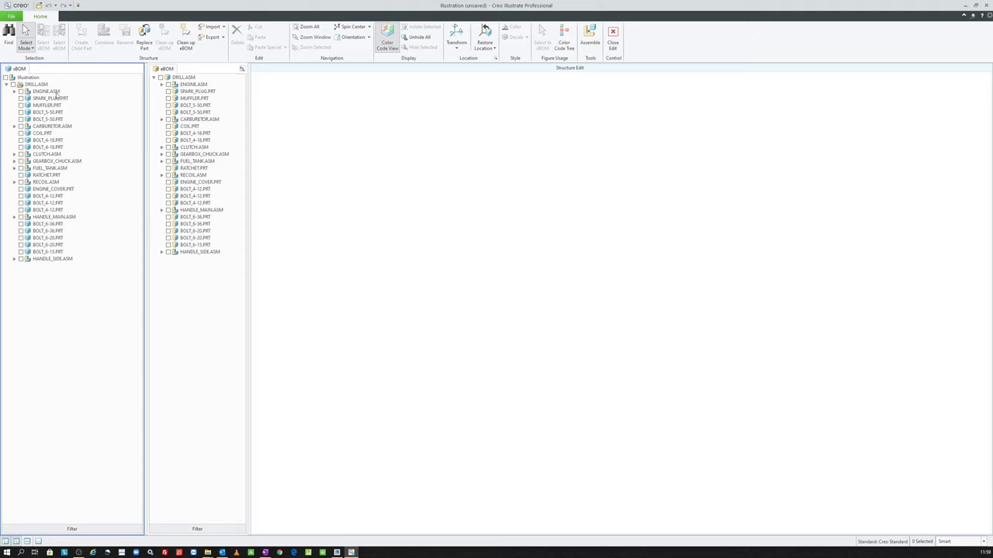
{"action": "left_click", "coordinate": [35, 84]}
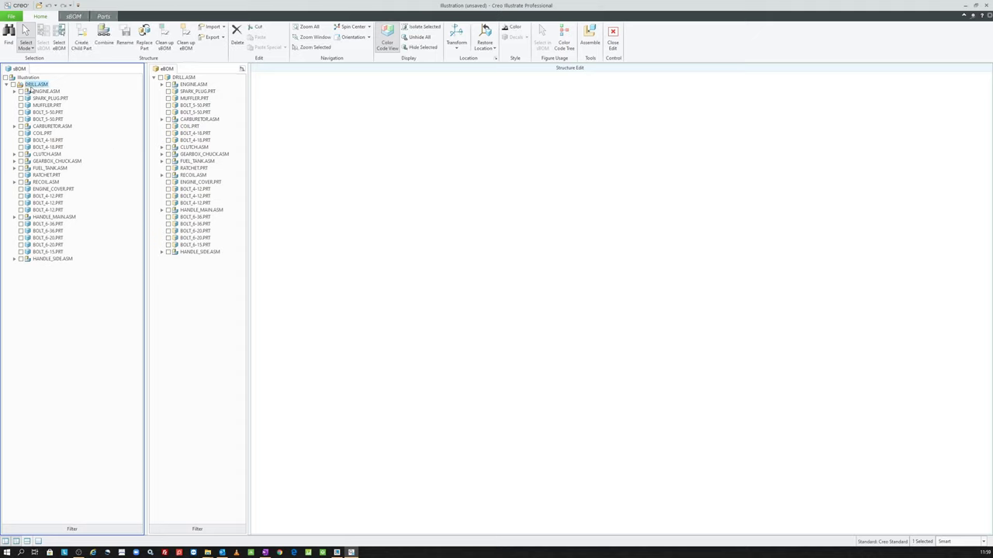
{"action": "right_click", "coordinate": [35, 86]}
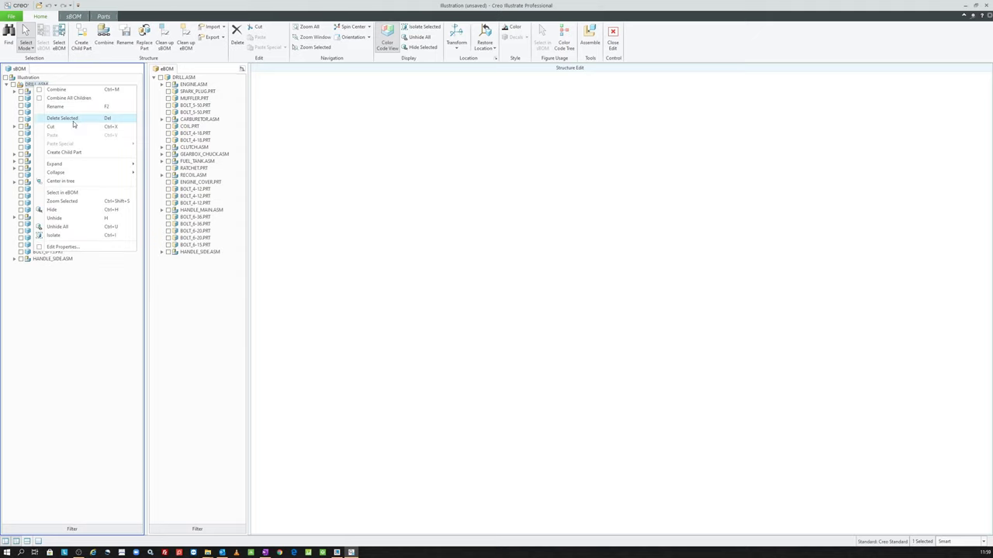
{"action": "left_click", "coordinate": [76, 118]}
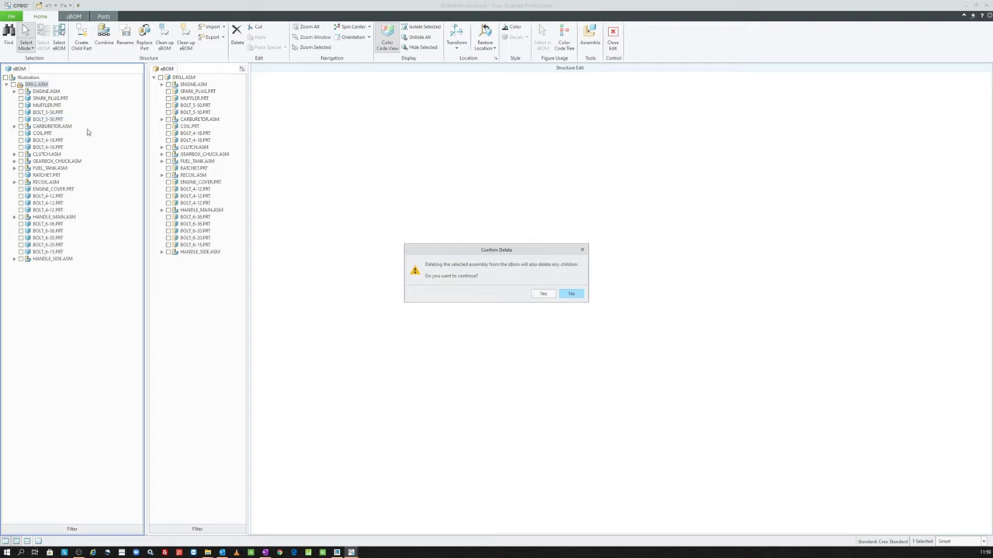
{"action": "left_click", "coordinate": [542, 293]}
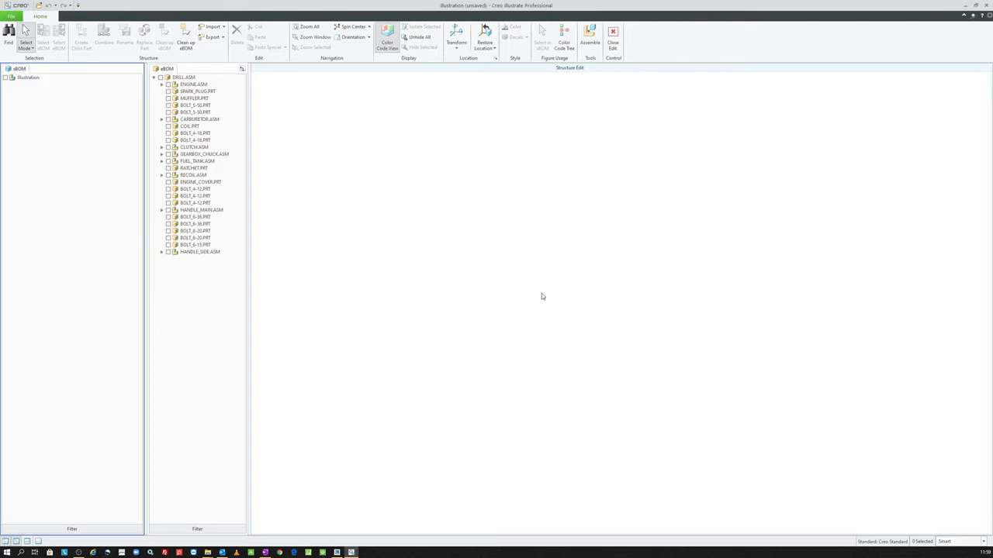
{"action": "left_click", "coordinate": [28, 78]}
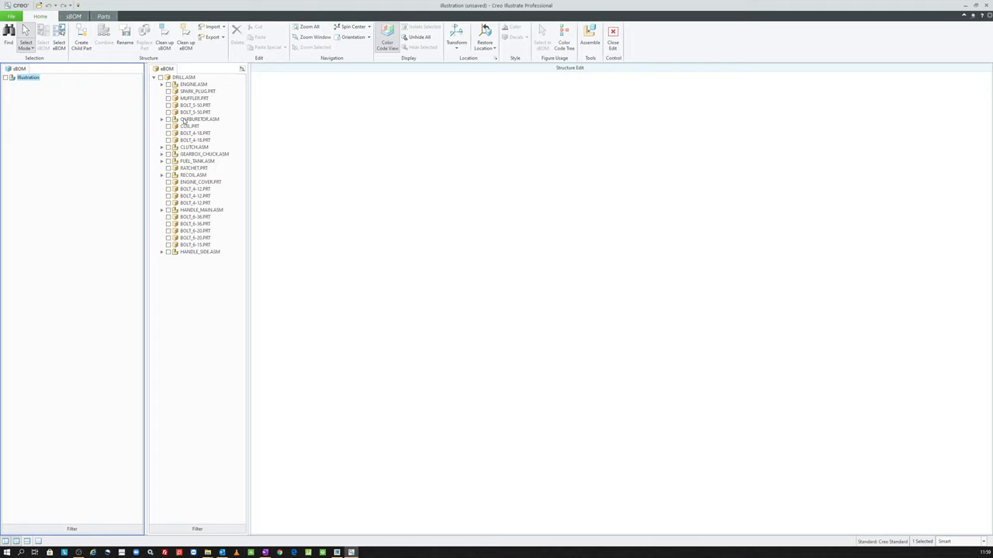
{"action": "left_click_drag", "start_coordinate": [184, 121], "coordinate": [68, 126]}
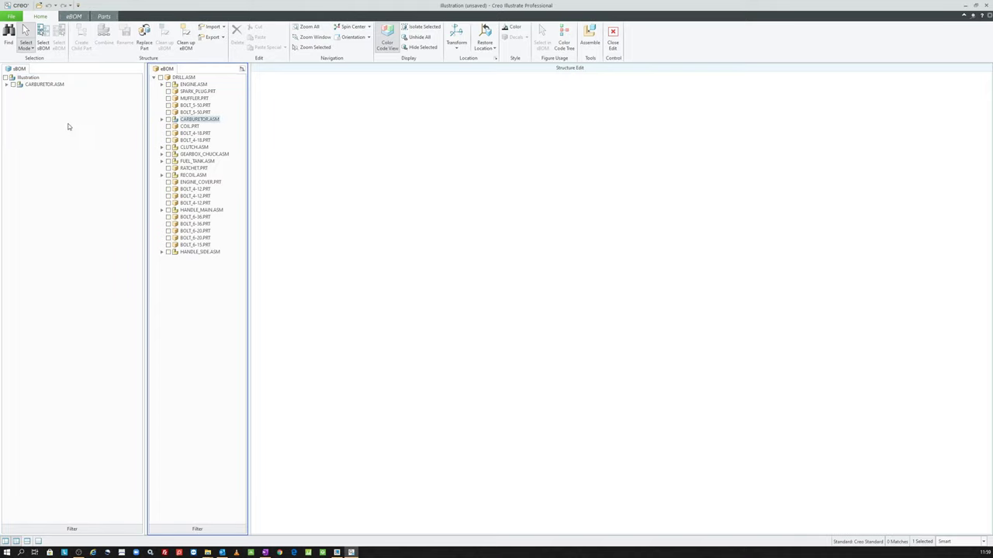
{"action": "left_click", "coordinate": [35, 86]}
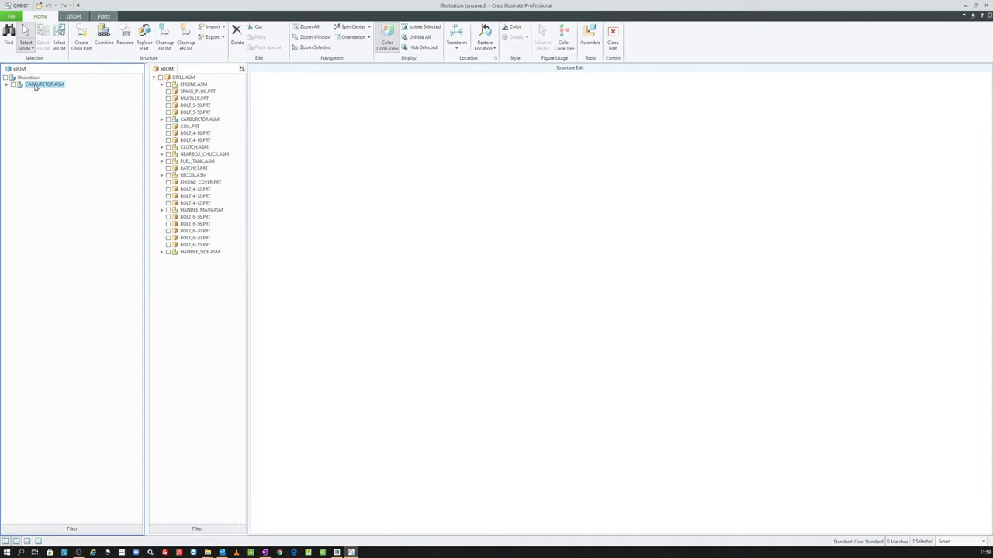
{"action": "right_click", "coordinate": [35, 86]}
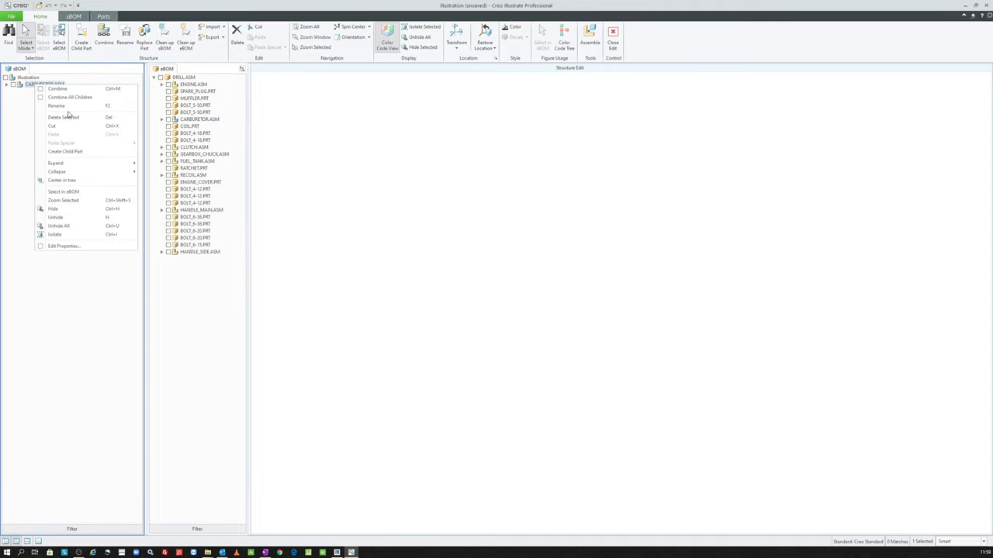
{"action": "key", "text": "Escape"}
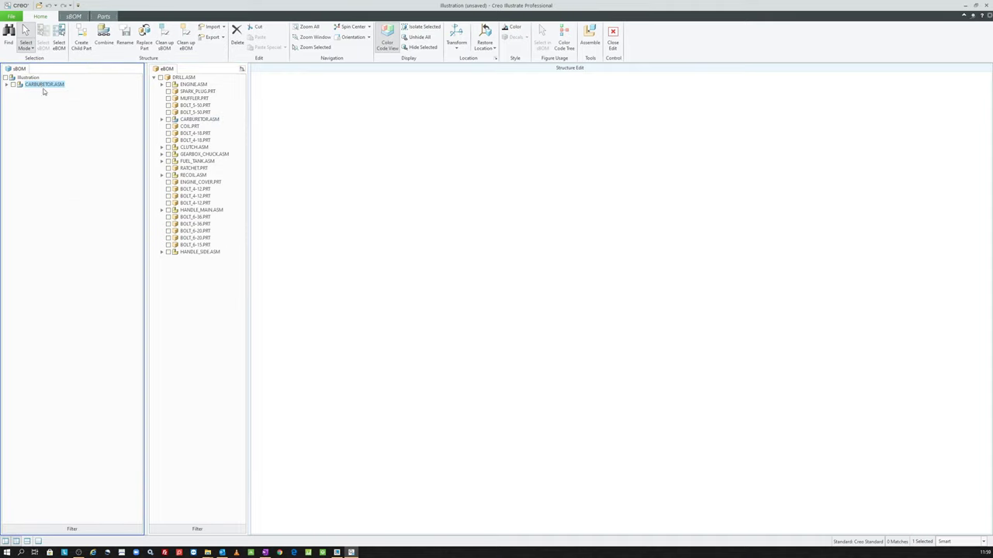
{"action": "key", "text": "Delete"}
{"action": "left_click", "coordinate": [542, 294]}
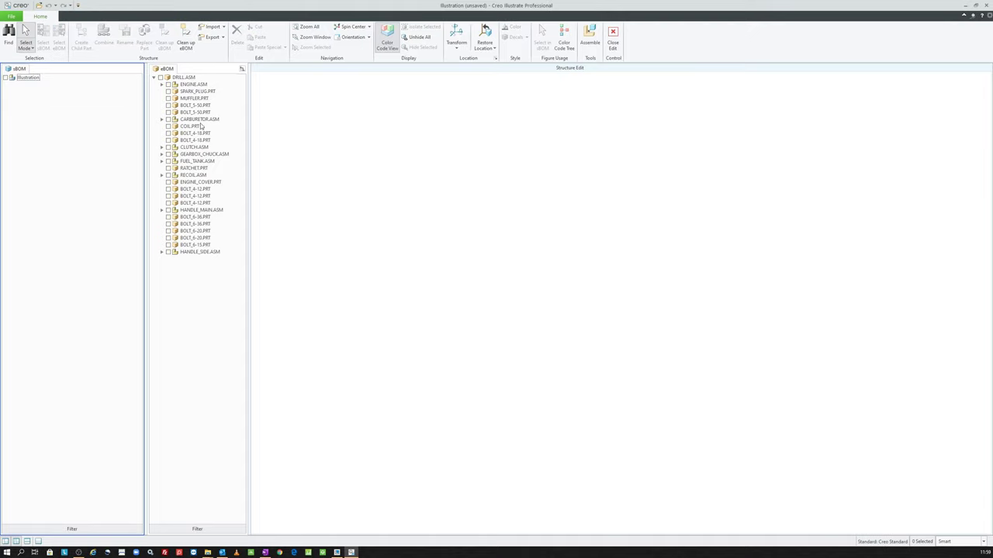
{"action": "left_click", "coordinate": [32, 78]}
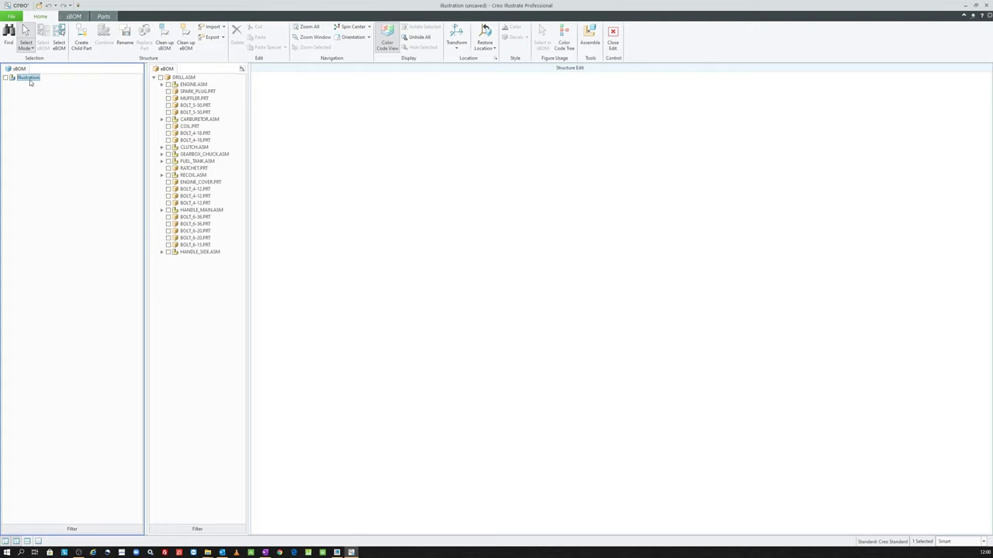
- Add 'Servicable Parts' and 'Non - Servicable Parts' child groups under Illustration, then display DRILL.ASM
{"action": "key", "text": "Return"}
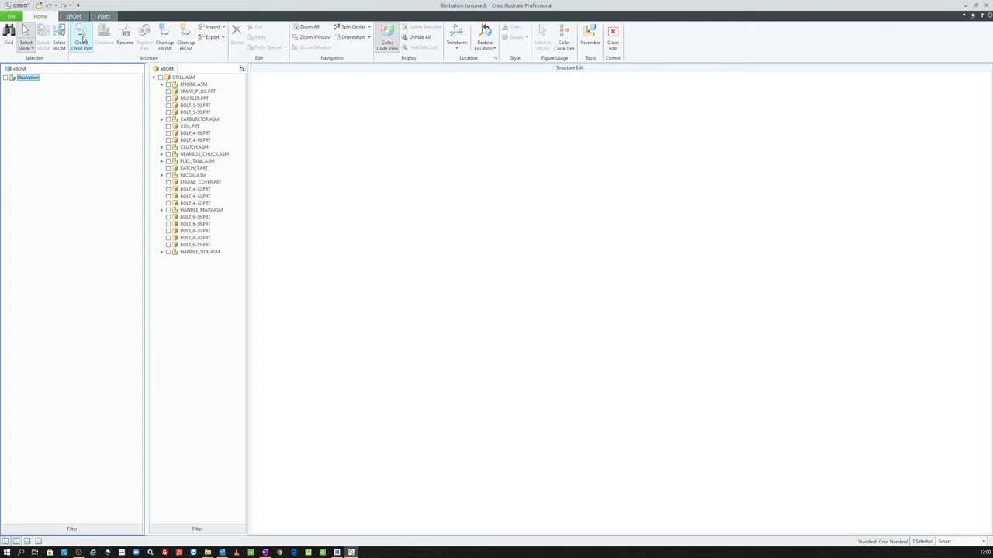
{"action": "left_click", "coordinate": [81, 44]}
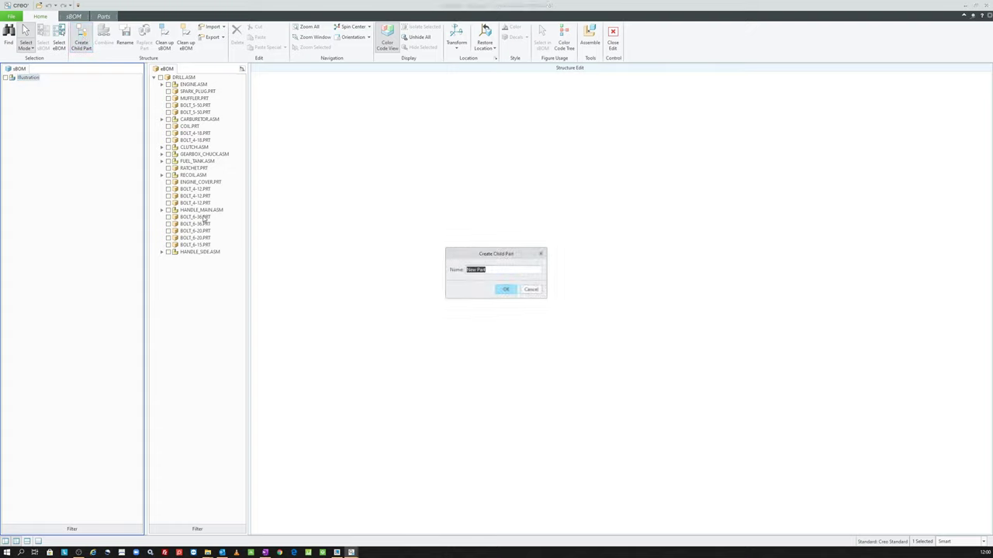
{"action": "type", "text": "Se"}
{"action": "type", "text": "cati"}
{"action": "type", "text": " Par"}
{"action": "key", "text": "Return"}
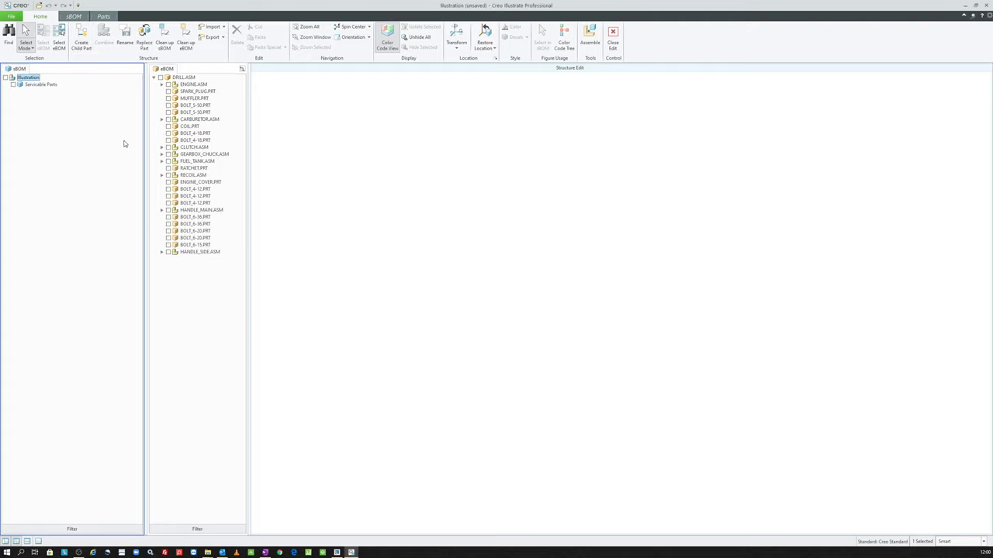
{"action": "left_click", "coordinate": [87, 45]}
{"action": "type", "text": "Non - Servicab"}
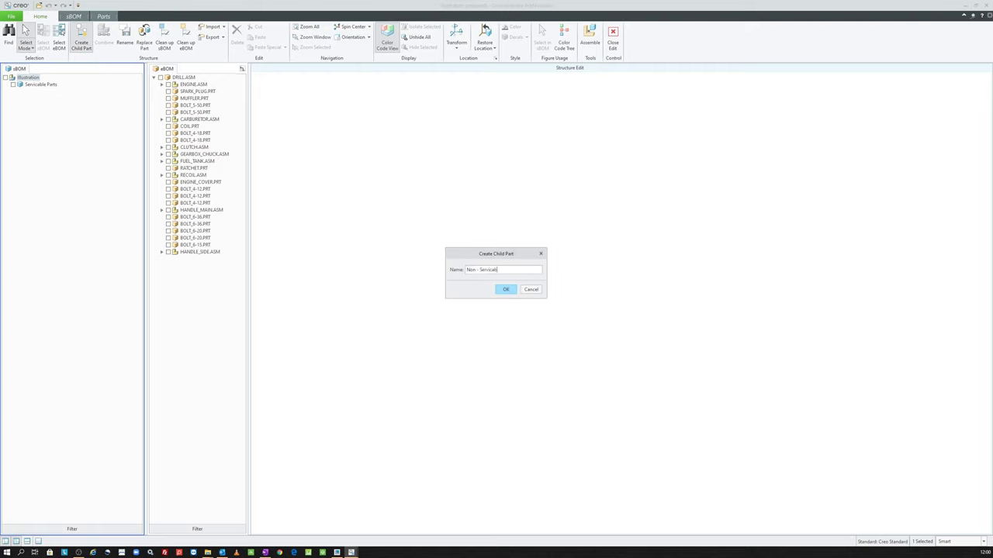
{"action": "type", "text": " Parts"}
{"action": "key", "text": "Return"}
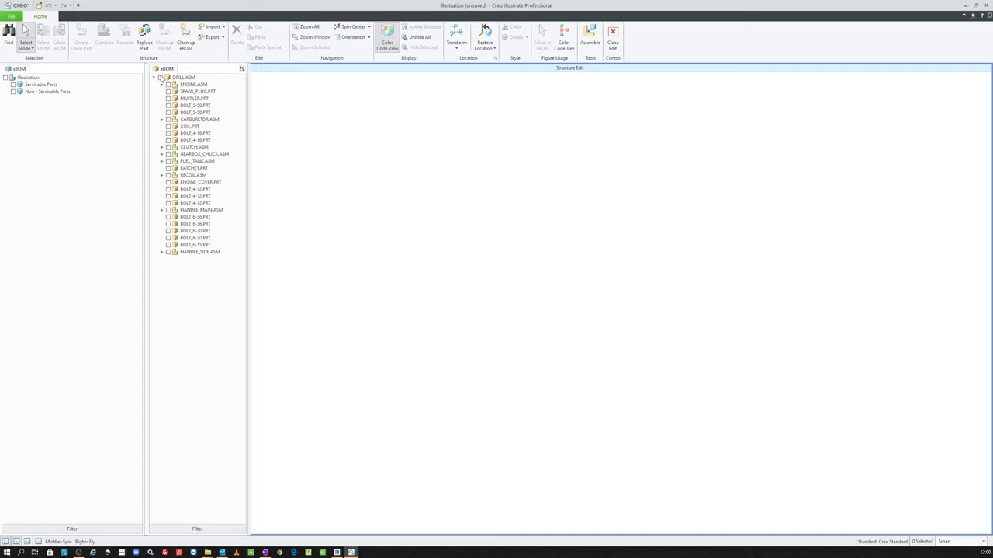
{"action": "left_click", "coordinate": [161, 77]}
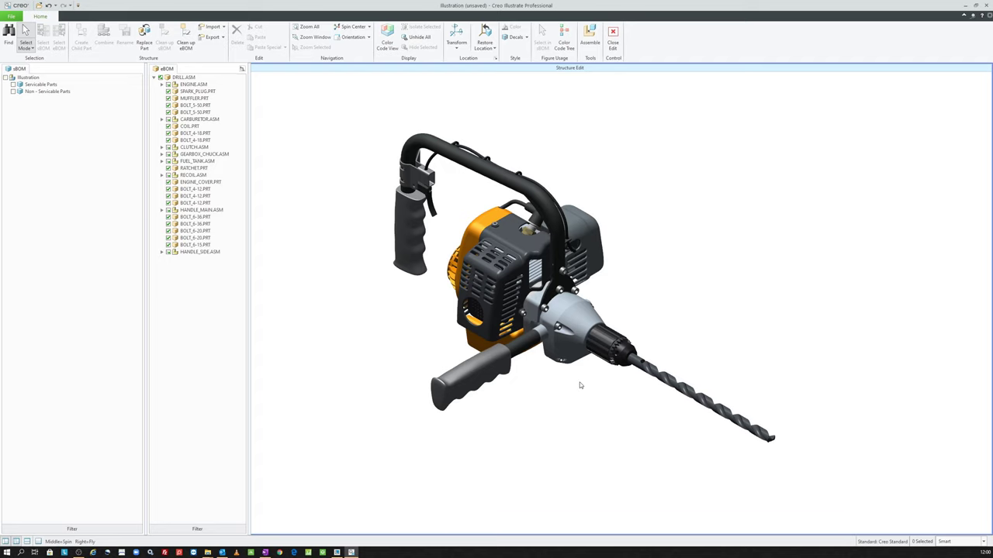
- Move ENGINE.ASM through HANDLE_SIDE.ASM into the Non - Servicable Parts group
{"action": "left_click", "coordinate": [574, 352]}
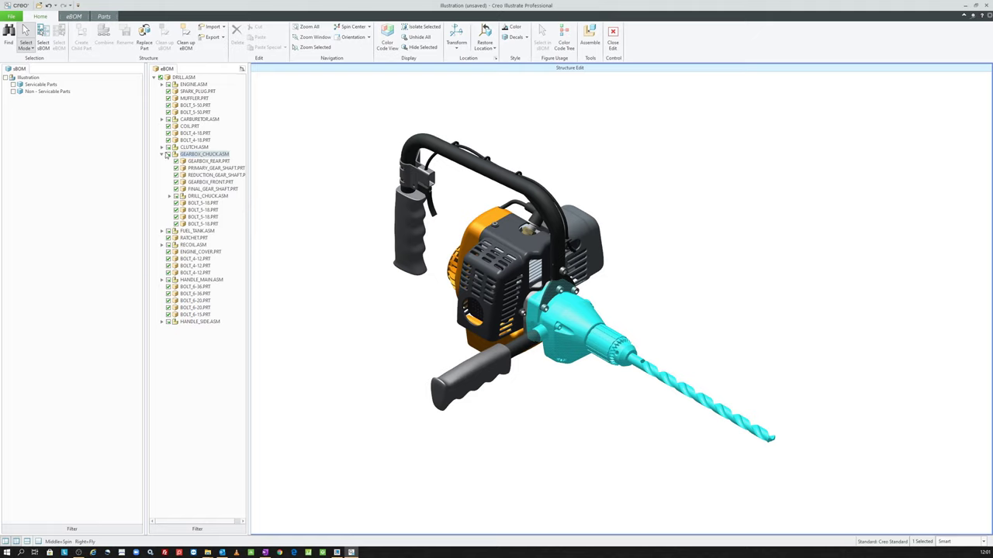
{"action": "left_click", "coordinate": [160, 156]}
{"action": "left_click", "coordinate": [192, 85]}
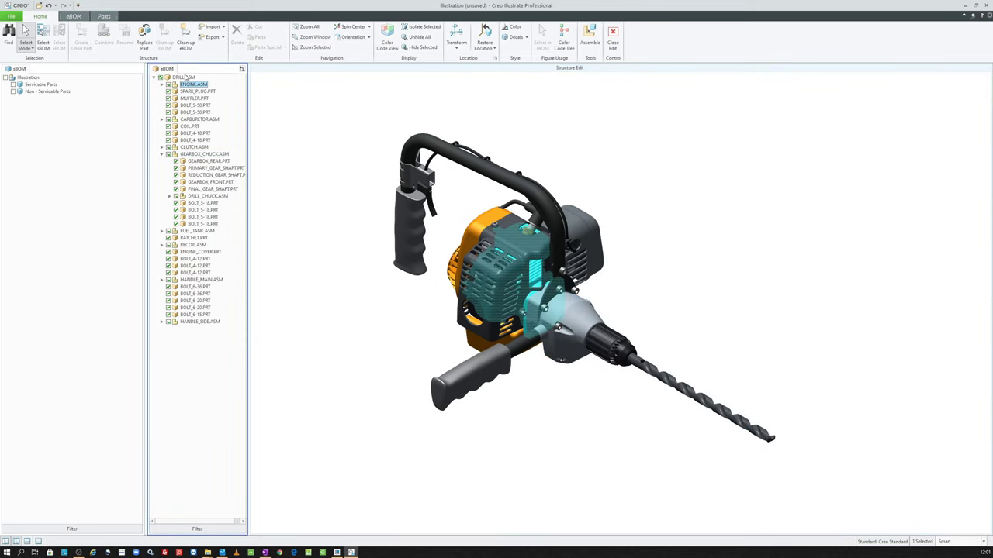
{"action": "left_click", "coordinate": [199, 321], "text": "shift"}
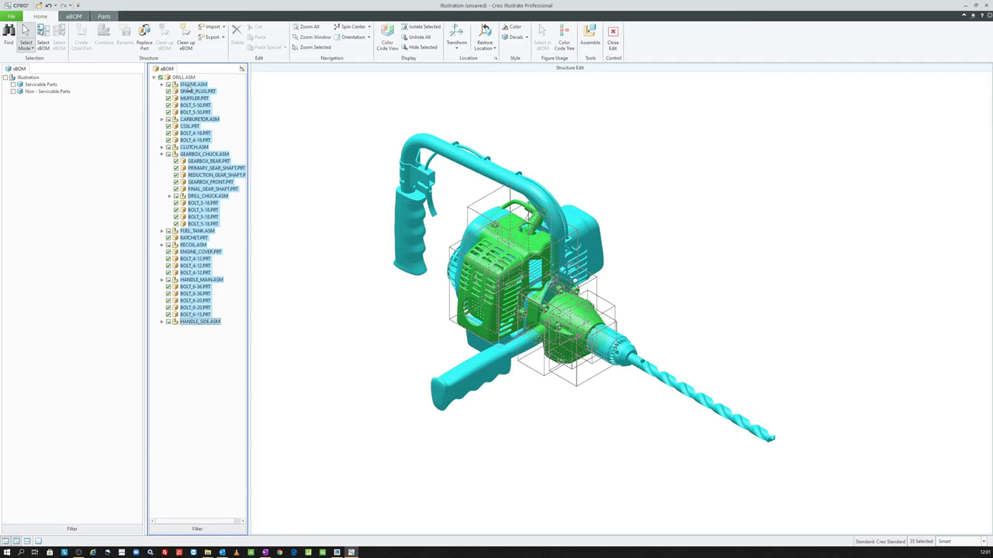
{"action": "left_click_drag", "start_coordinate": [192, 85], "coordinate": [37, 95]}
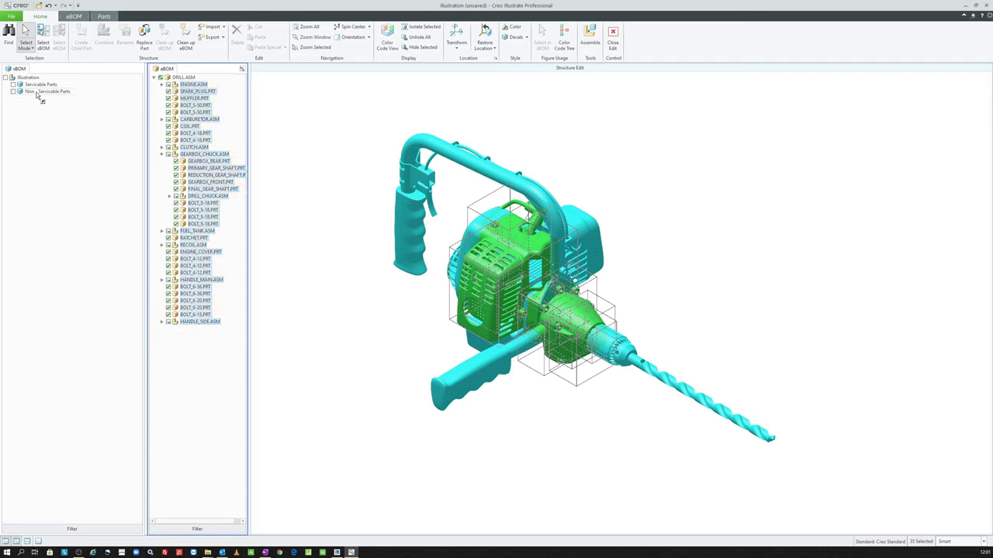
{"action": "left_click", "coordinate": [8, 93]}
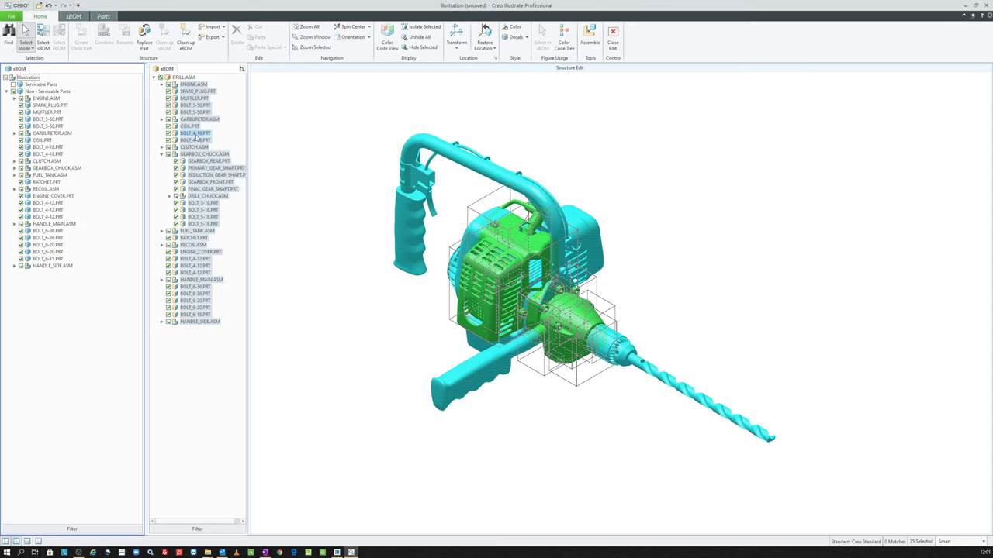
- Move GEARBOX_CHUCK.ASM into Servicable Parts, check its contents, and close the structure edit
{"action": "left_click", "coordinate": [251, 147]}
{"action": "left_click", "coordinate": [202, 156]}
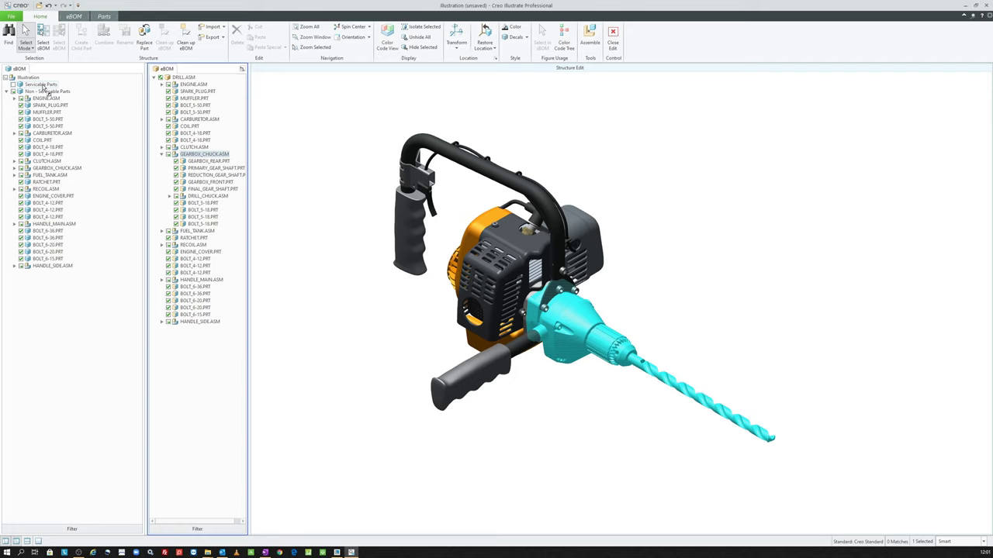
{"action": "left_click_drag", "start_coordinate": [45, 86], "coordinate": [43, 87]}
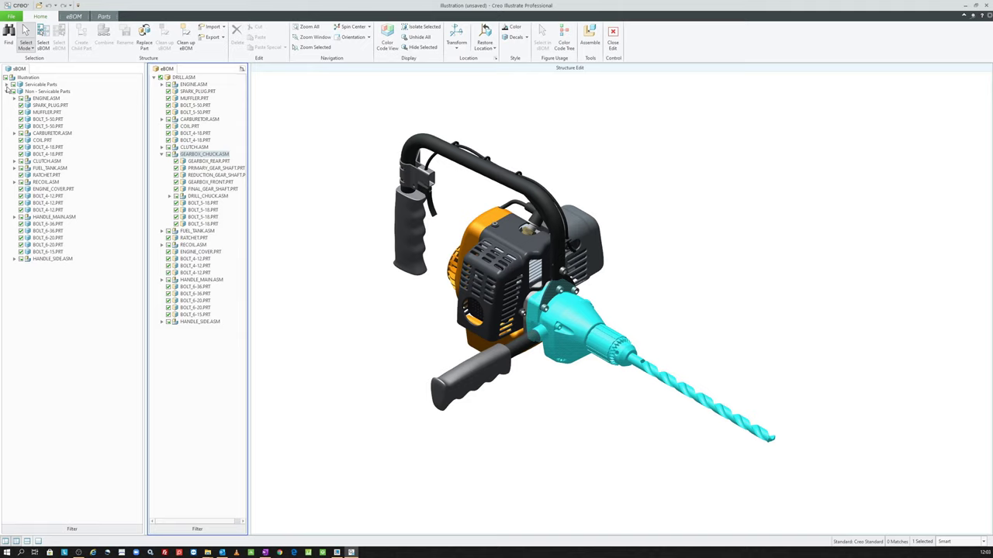
{"action": "left_click", "coordinate": [9, 90]}
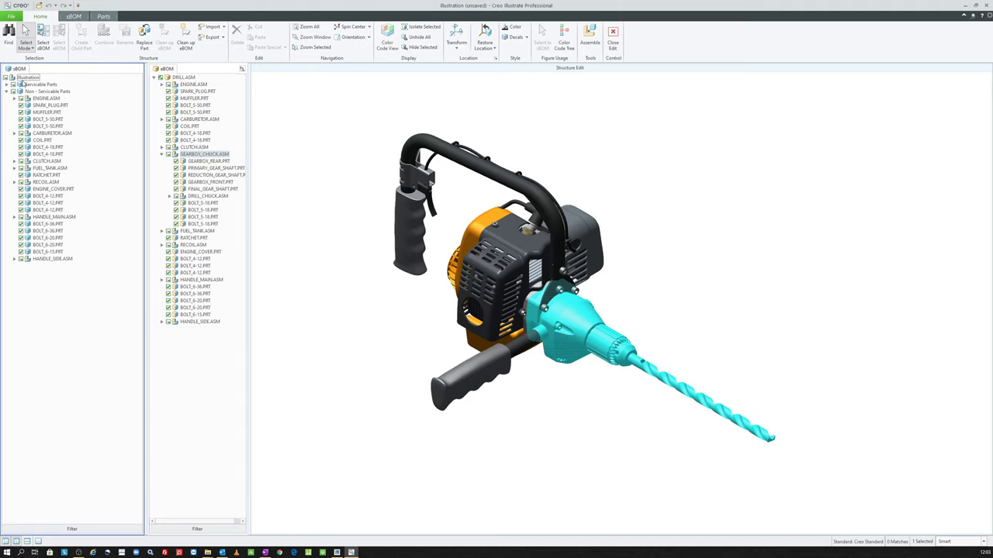
{"action": "left_click_drag", "start_coordinate": [19, 189], "coordinate": [13, 86]}
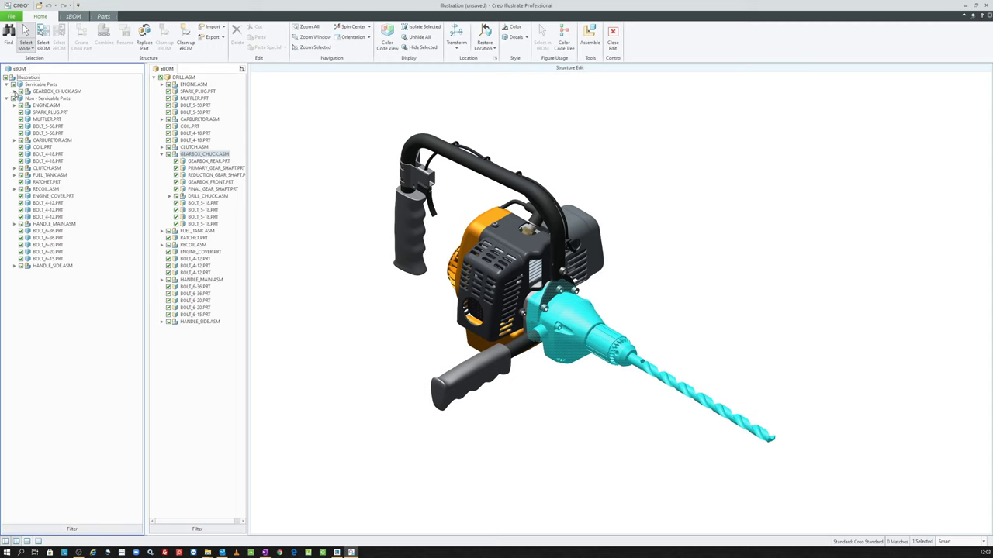
{"action": "left_click", "coordinate": [14, 91]}
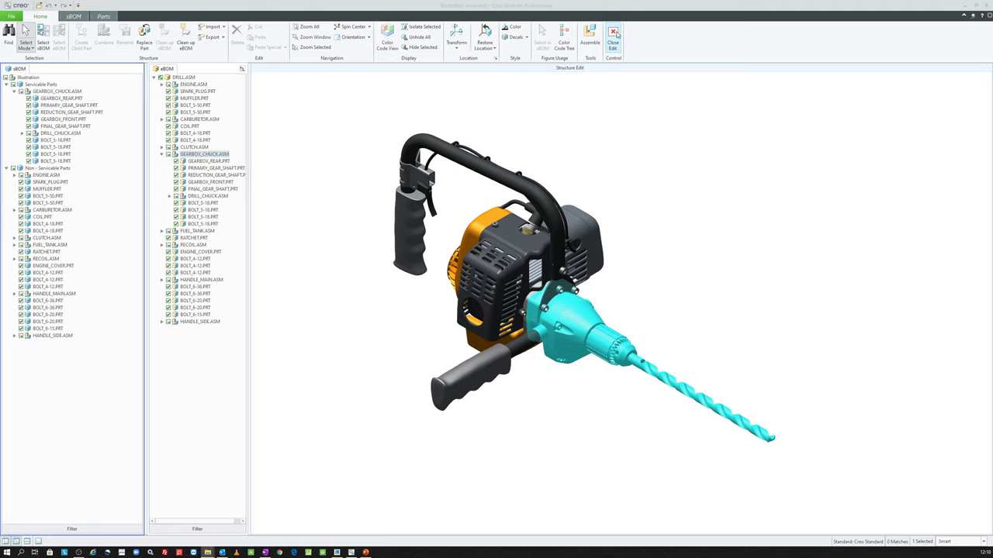
{"action": "left_click", "coordinate": [612, 37]}
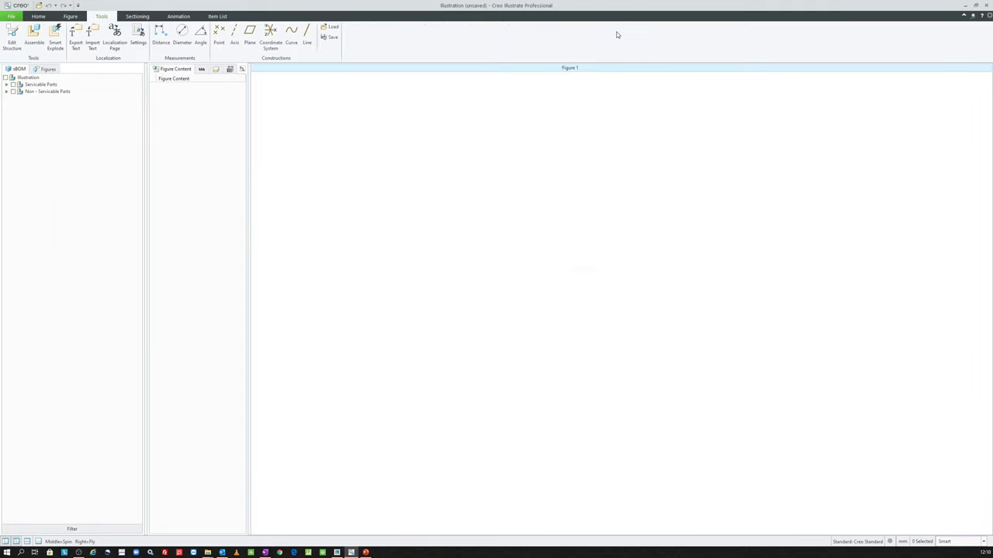
- Show the full drill assembly in Figure 1, pan it slightly down-right, and activate Transform
{"action": "left_click", "coordinate": [43, 17]}
{"action": "left_click", "coordinate": [6, 77]}
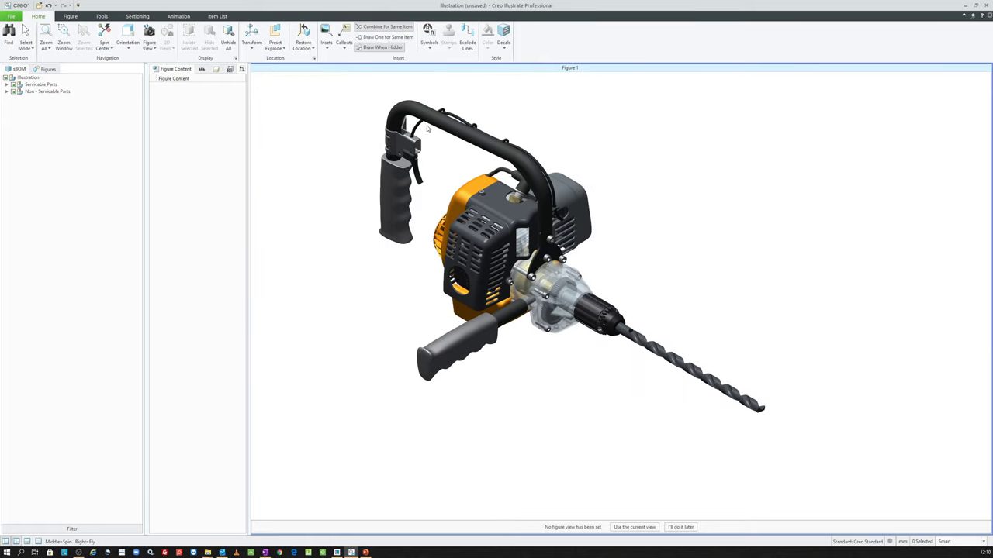
{"action": "middle_click_drag", "start_coordinate": [428, 129], "coordinate": [475, 163], "text": "shift"}
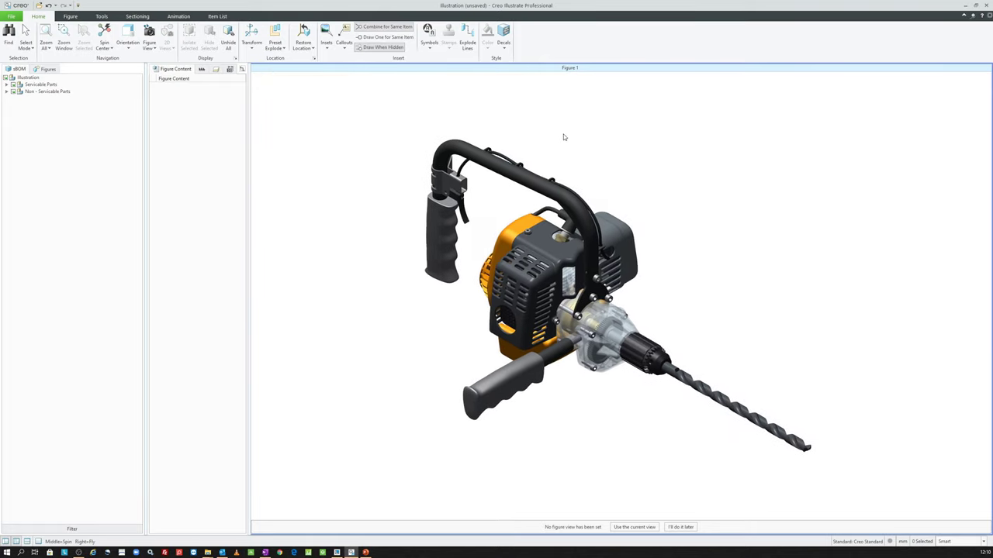
{"action": "key", "text": "t"}
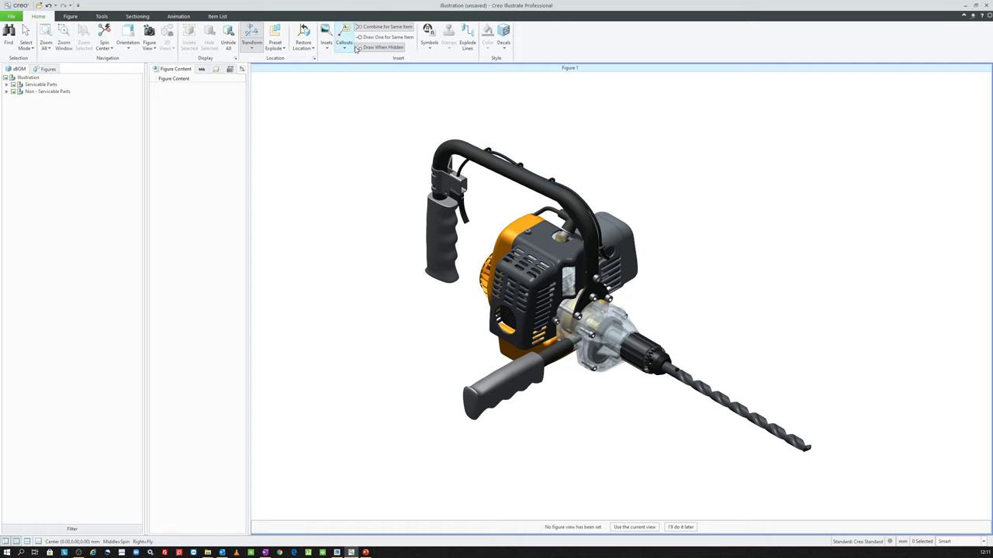
- Browse the figure display, measurement, sectioning, animation and item list commands, then return to Home
{"action": "left_click", "coordinate": [71, 17]}
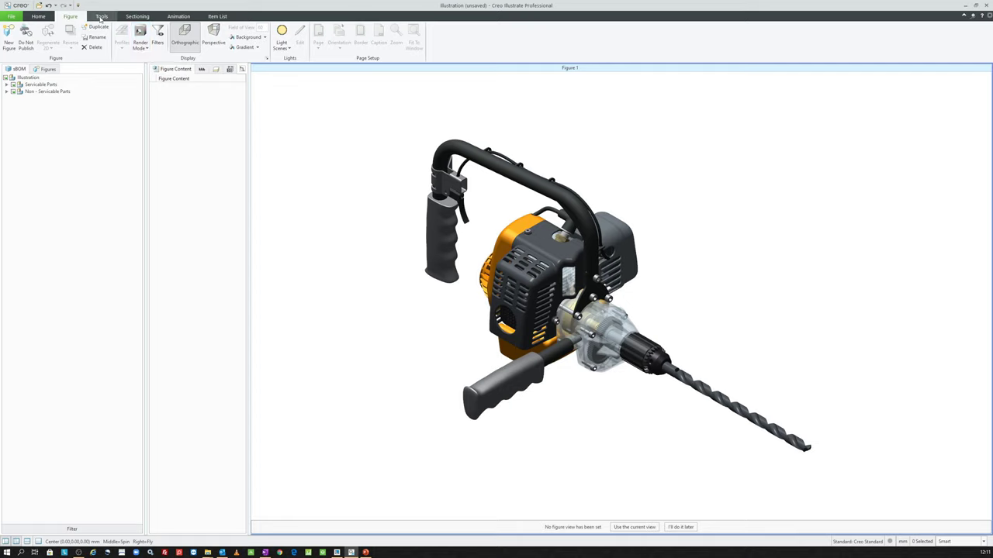
{"action": "left_click", "coordinate": [101, 17]}
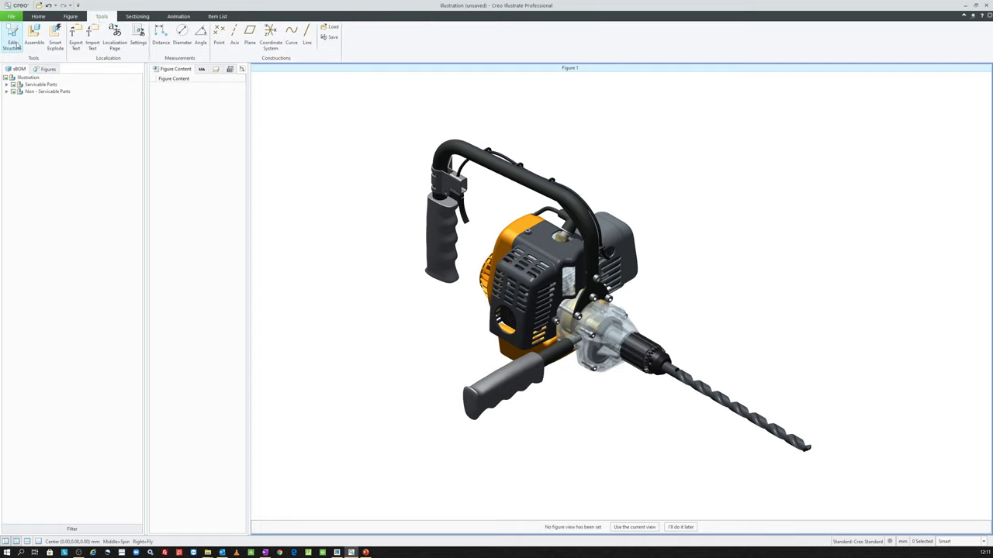
{"action": "left_click", "coordinate": [141, 16]}
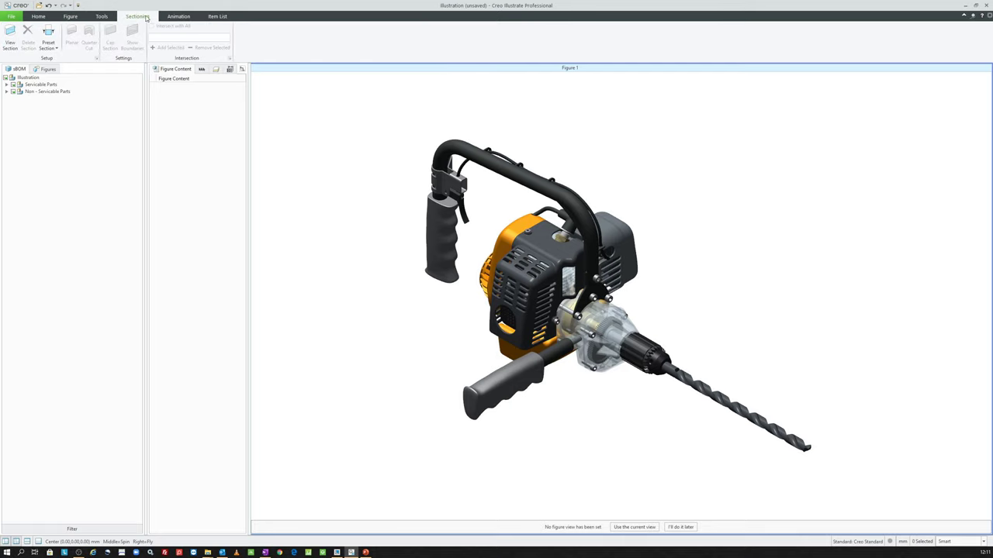
{"action": "left_click", "coordinate": [179, 17]}
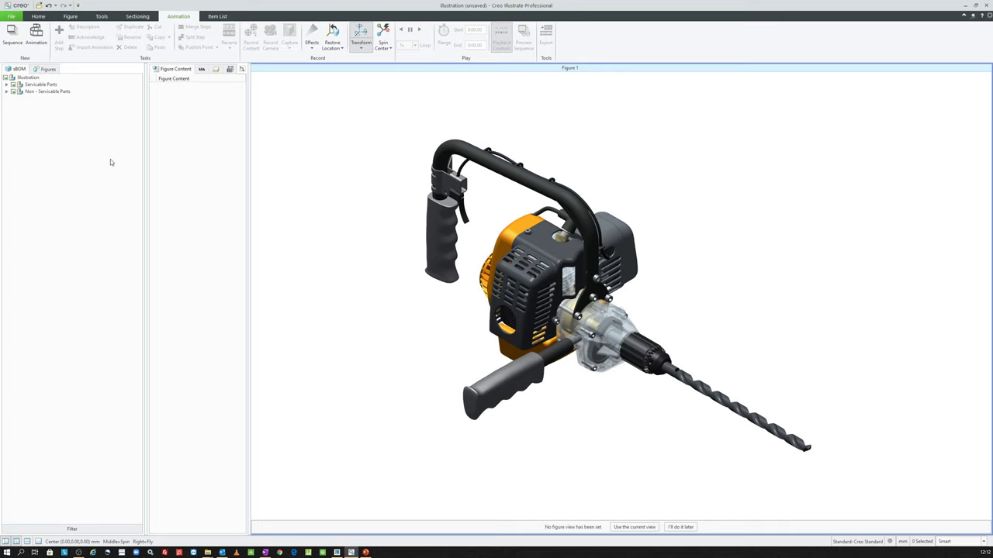
{"action": "left_click", "coordinate": [220, 17]}
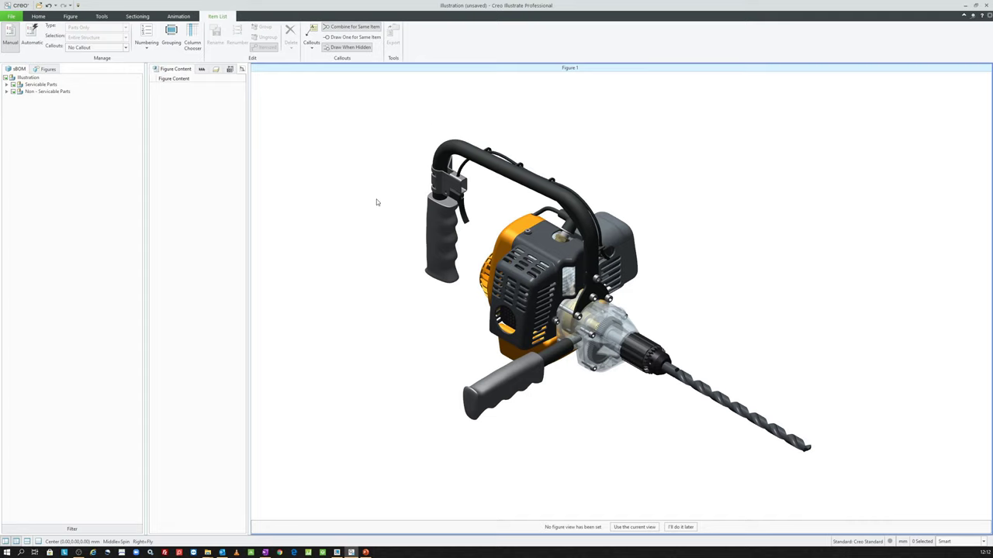
{"action": "left_click", "coordinate": [44, 18]}
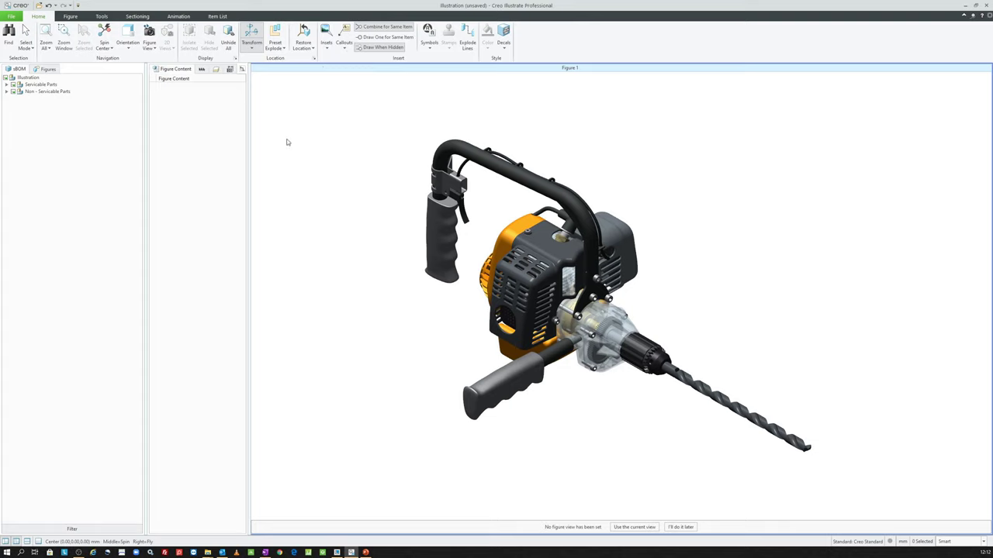
{"action": "left_click", "coordinate": [200, 71]}
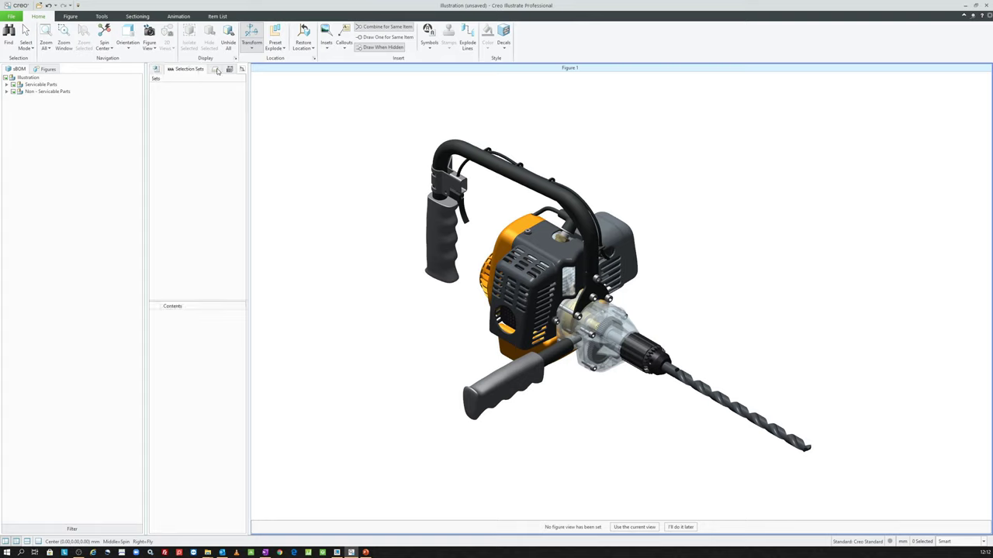
{"action": "left_click", "coordinate": [217, 69]}
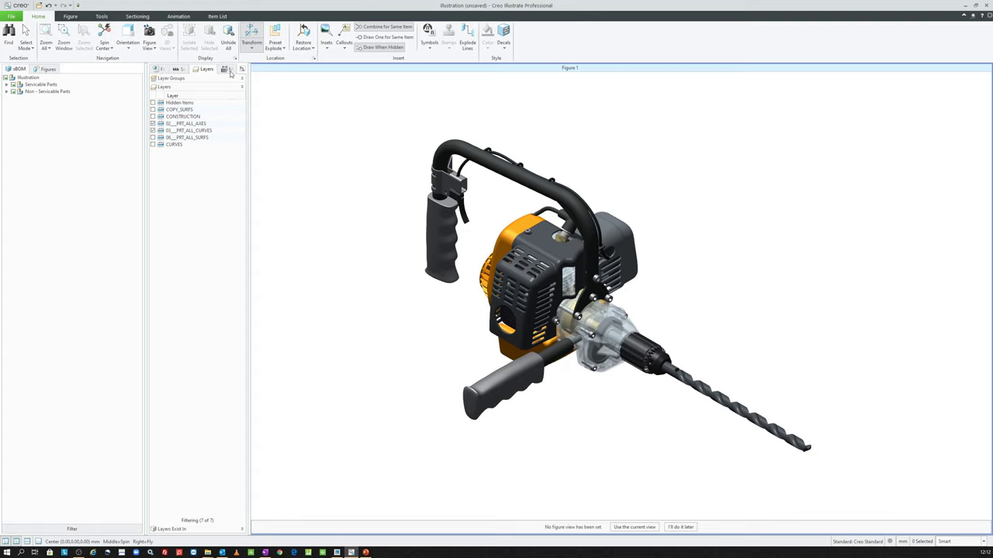
{"action": "left_click", "coordinate": [229, 71]}
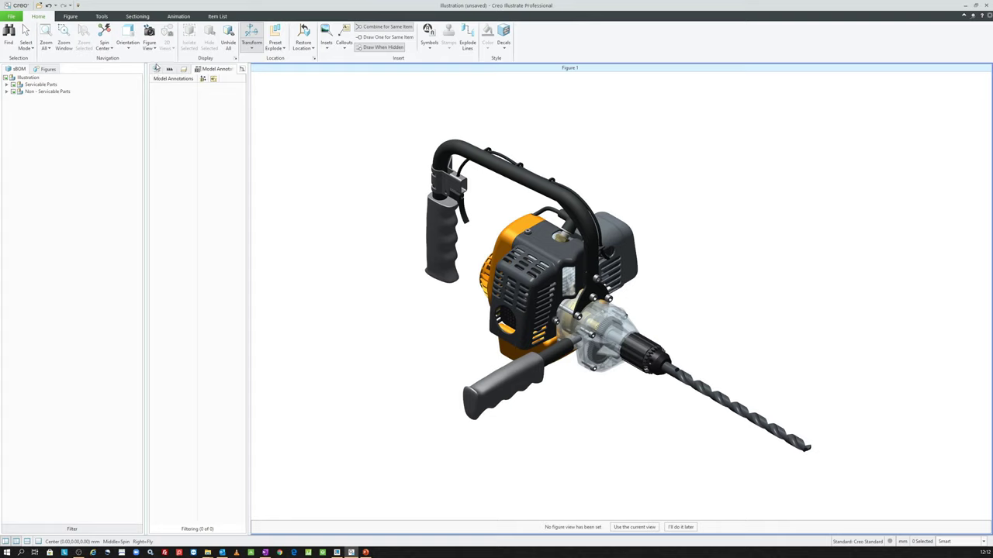
{"action": "left_click", "coordinate": [157, 69]}
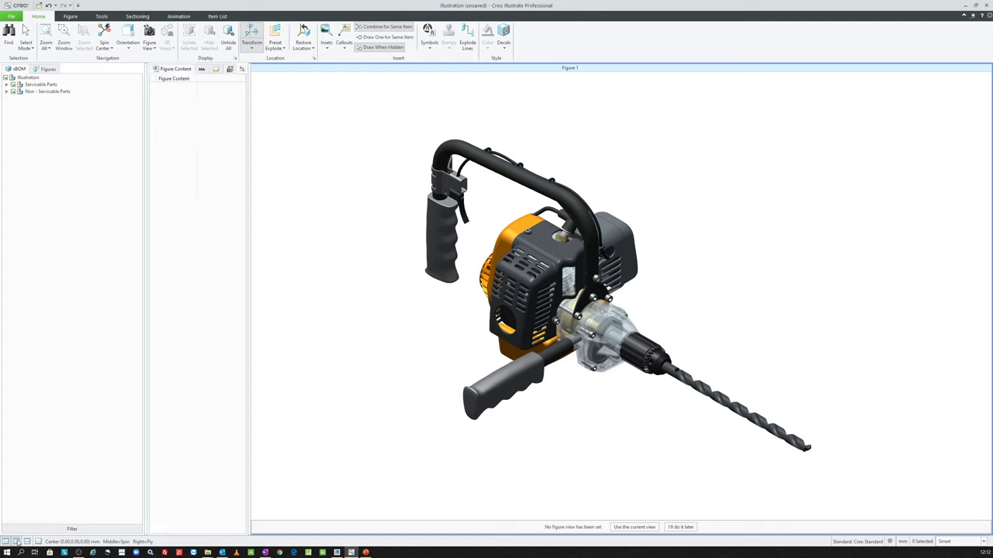
{"action": "left_click", "coordinate": [17, 542]}
{"action": "left_click", "coordinate": [17, 542]}
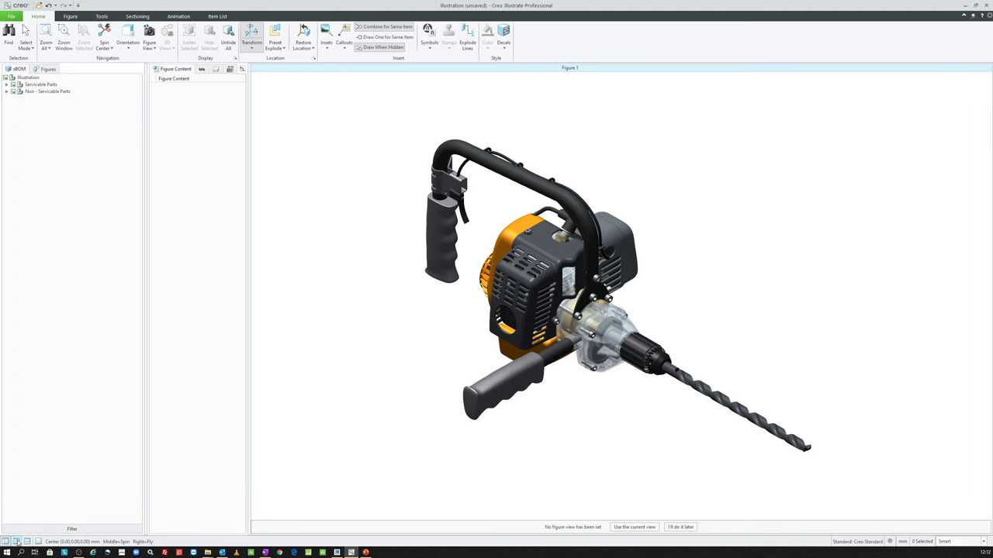
{"action": "left_click", "coordinate": [5, 542]}
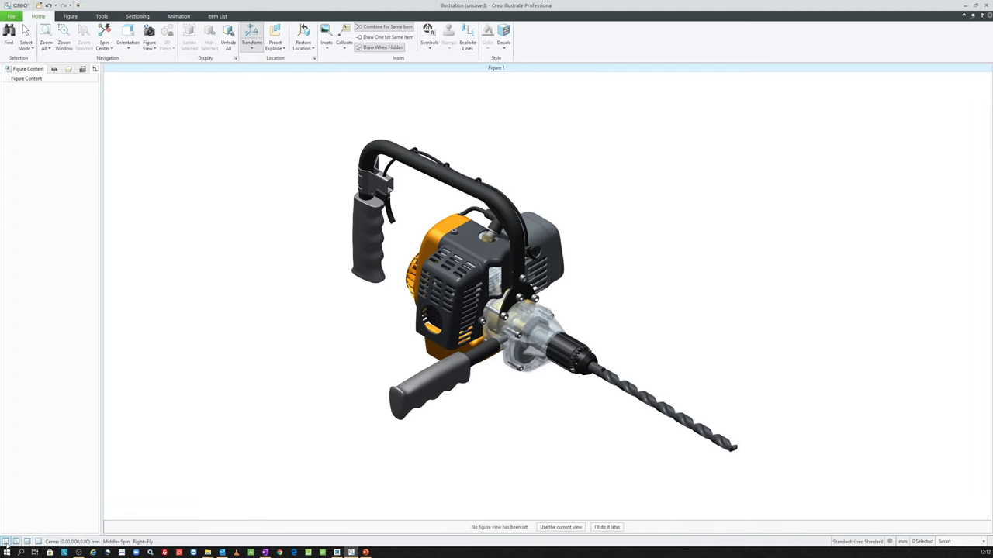
{"action": "left_click", "coordinate": [6, 542]}
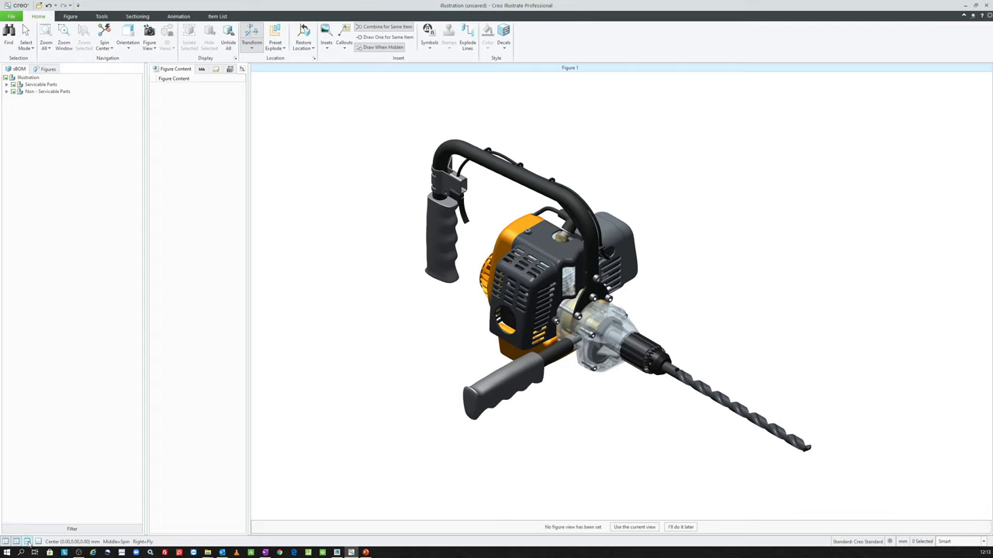
{"action": "left_click", "coordinate": [26, 541]}
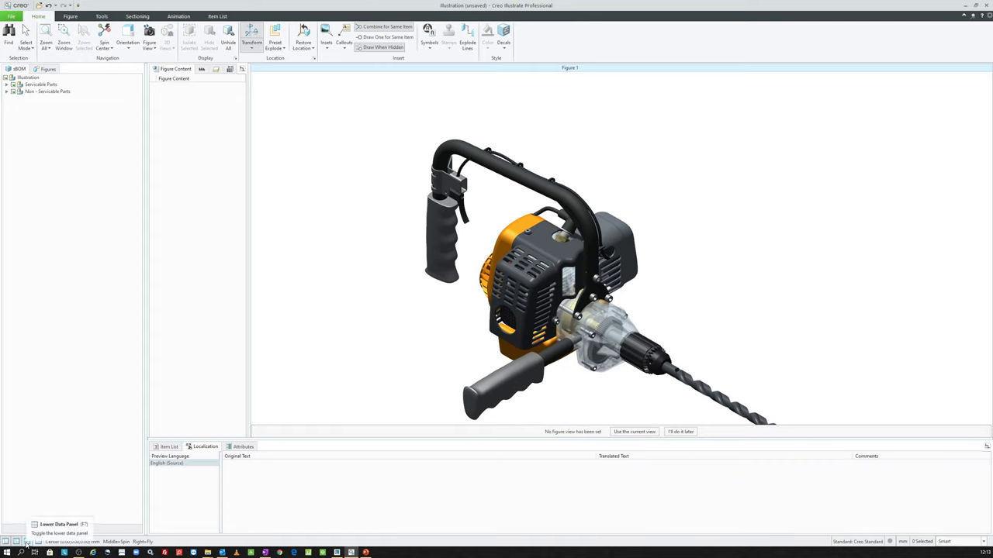
{"action": "left_click", "coordinate": [243, 447]}
{"action": "left_click", "coordinate": [168, 447]}
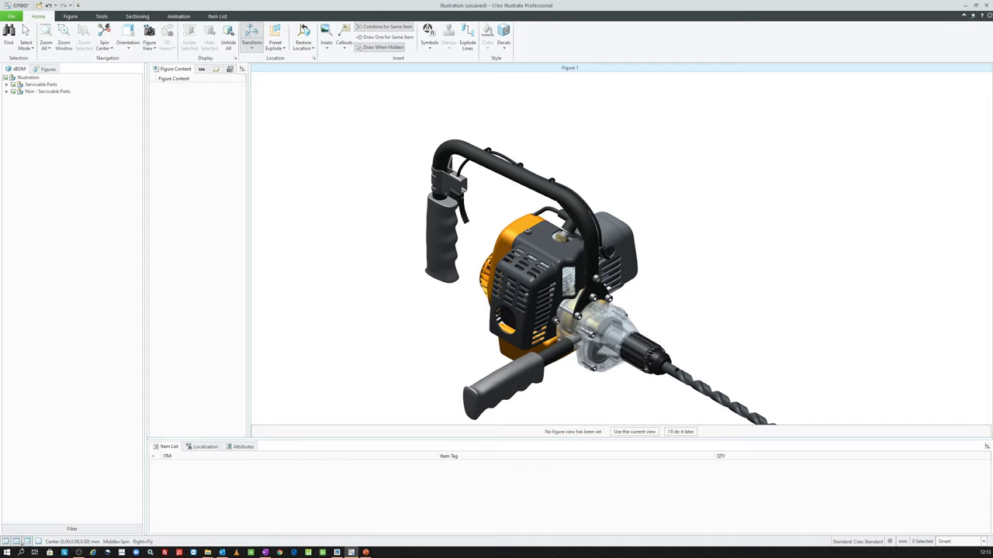
{"action": "left_click", "coordinate": [27, 541]}
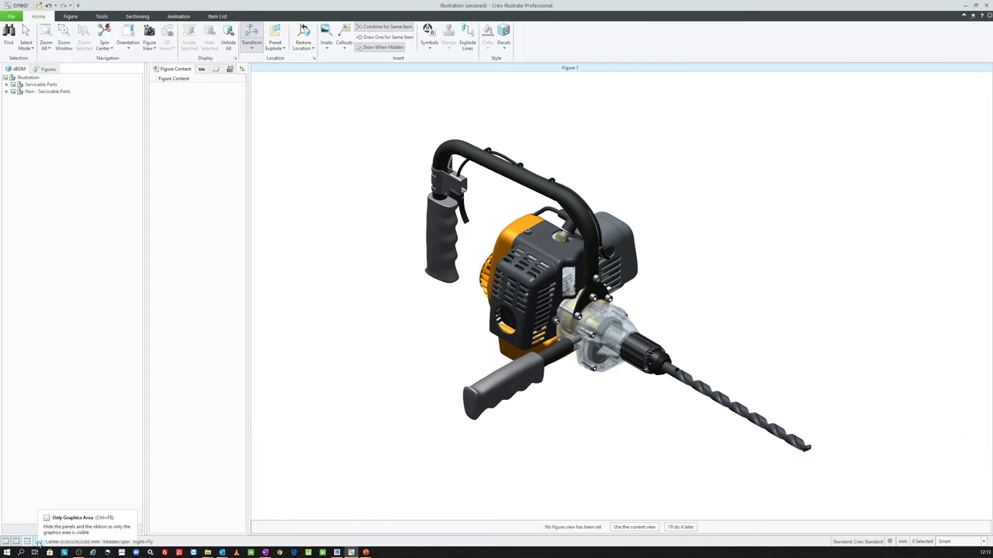
{"action": "left_click", "coordinate": [37, 542]}
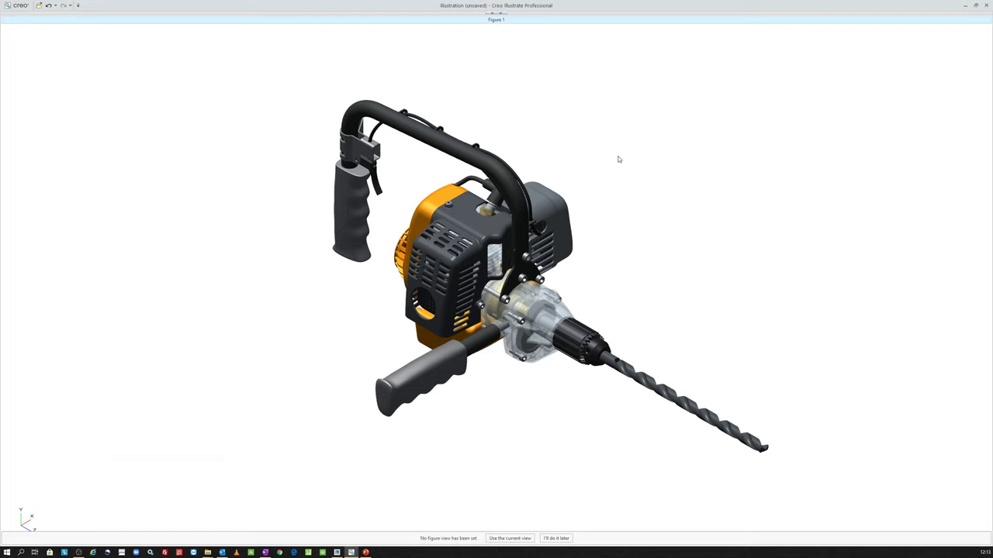
{"action": "key", "text": "ctrl+F8"}
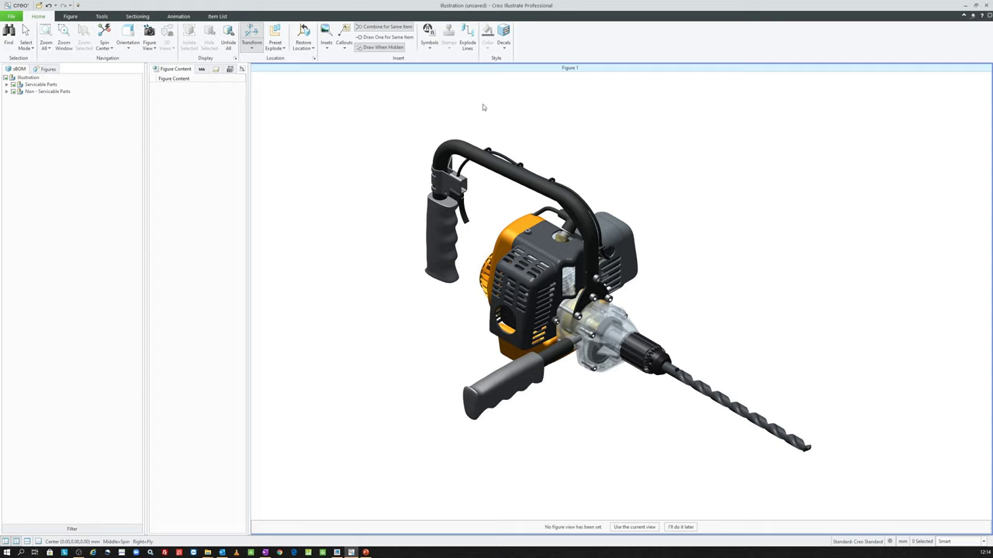
- Try box-selecting the grip, the engine and handle parts, and most of the assembly, clearing each
{"action": "left_click_drag", "start_coordinate": [378, 176], "coordinate": [482, 308]}
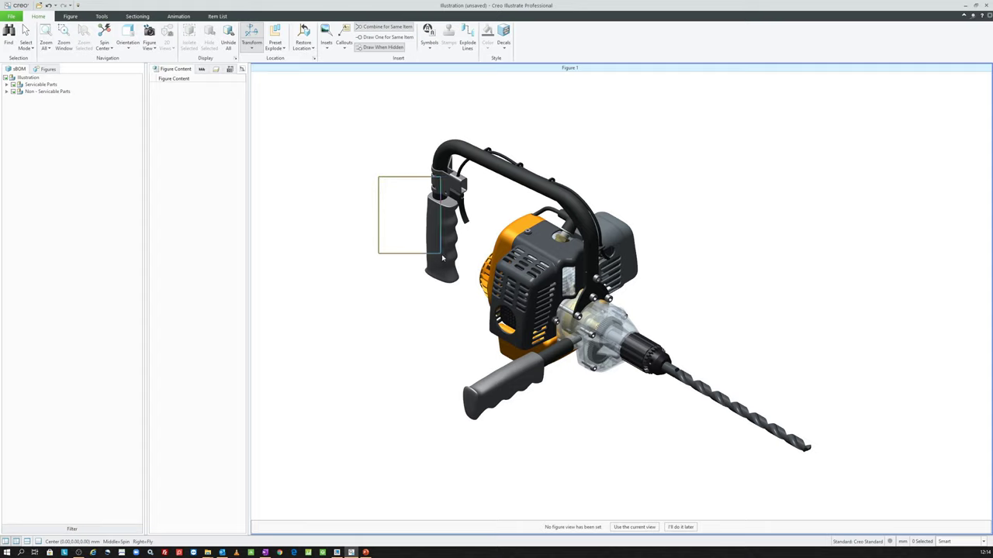
{"action": "left_click", "coordinate": [334, 234]}
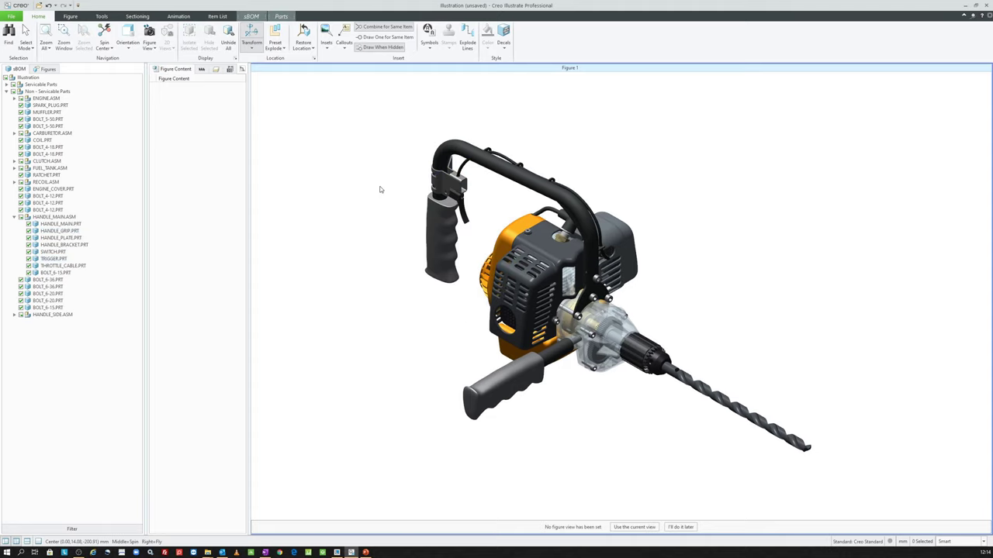
{"action": "left_click_drag", "start_coordinate": [370, 135], "coordinate": [417, 196]}
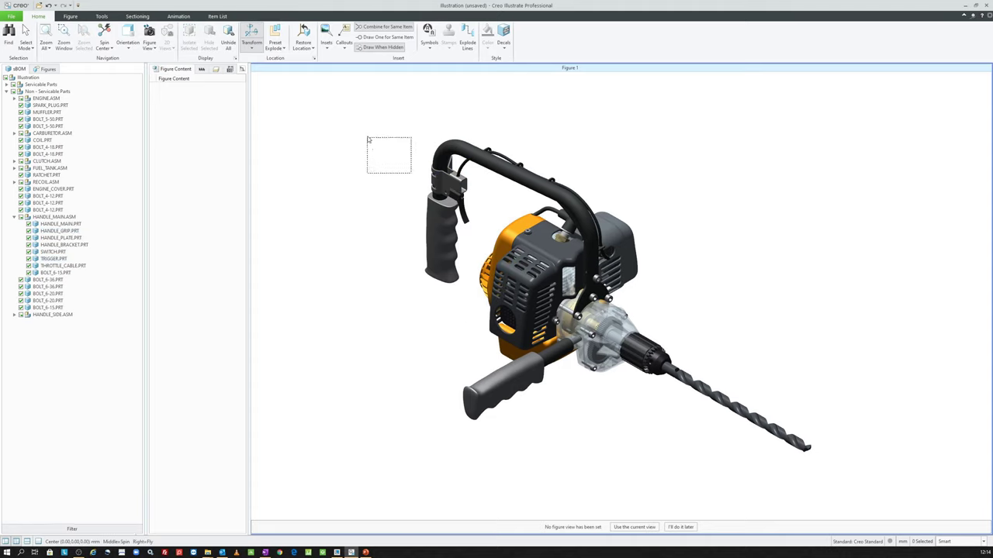
{"action": "mouse_move", "coordinate": [368, 140]}
{"action": "left_mouse_down"}
{"action": "mouse_move", "coordinate": [381, 151]}
{"action": "mouse_move", "coordinate": [339, 121]}
{"action": "left_mouse_up"}
{"action": "mouse_move", "coordinate": [400, 160]}
{"action": "left_mouse_down"}
{"action": "mouse_move", "coordinate": [368, 136]}
{"action": "mouse_move", "coordinate": [470, 296]}
{"action": "mouse_move", "coordinate": [479, 327]}
{"action": "mouse_move", "coordinate": [619, 431]}
{"action": "left_mouse_up"}
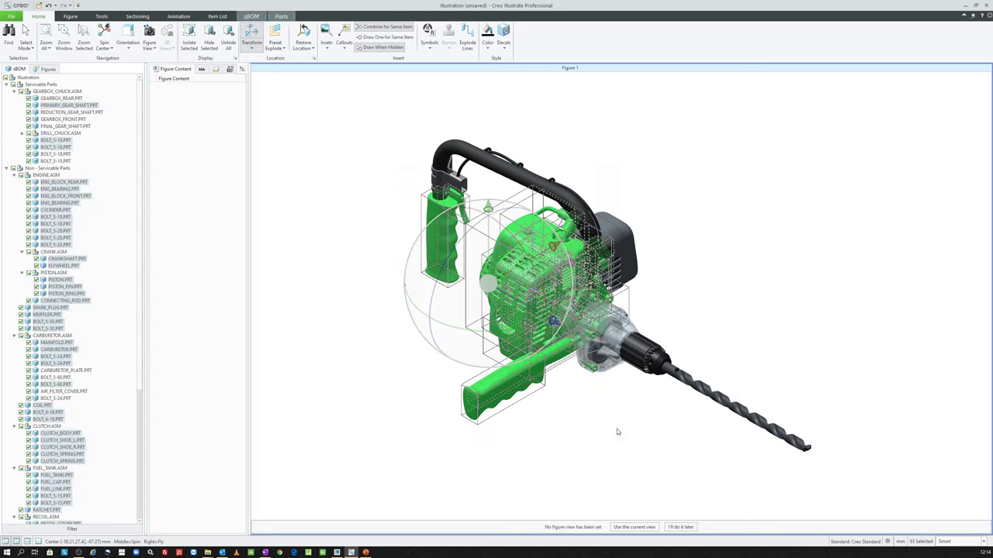
{"action": "left_click", "coordinate": [339, 153]}
{"action": "mouse_move", "coordinate": [360, 124]}
{"action": "left_mouse_down"}
{"action": "mouse_move", "coordinate": [443, 159]}
{"action": "mouse_move", "coordinate": [685, 462]}
{"action": "left_mouse_up"}
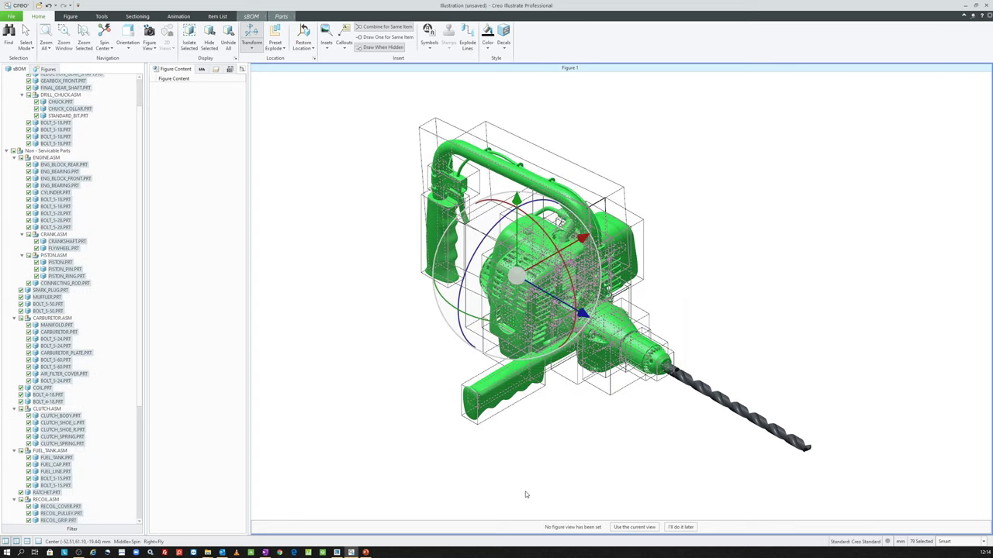
{"action": "left_click", "coordinate": [749, 280]}
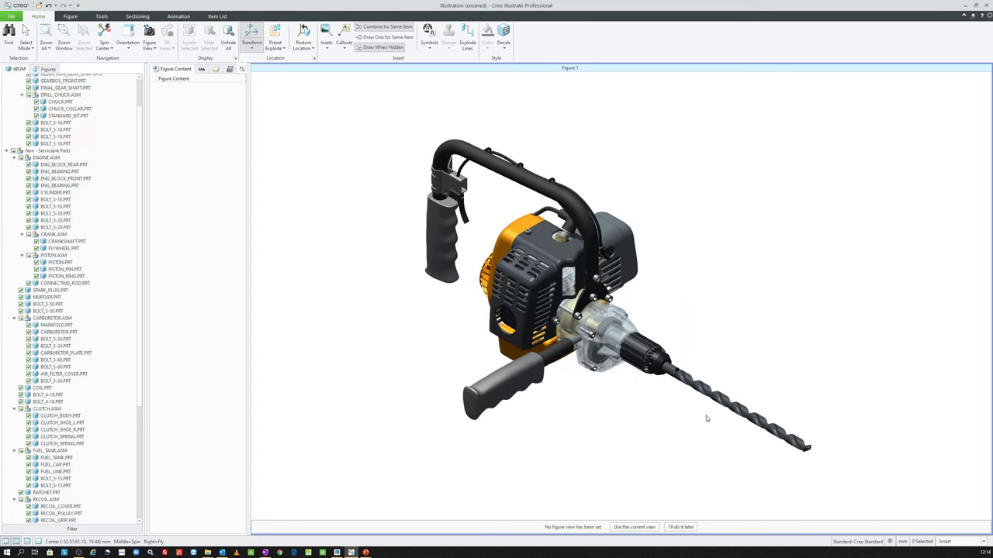
- Box-select the drill bit and chuck, clear that, then select only HANDLE_GRIP.PRT
{"action": "mouse_move", "coordinate": [712, 449]}
{"action": "left_mouse_down"}
{"action": "mouse_move", "coordinate": [654, 388]}
{"action": "mouse_move", "coordinate": [590, 355]}
{"action": "left_mouse_up"}
{"action": "left_click", "coordinate": [635, 412]}
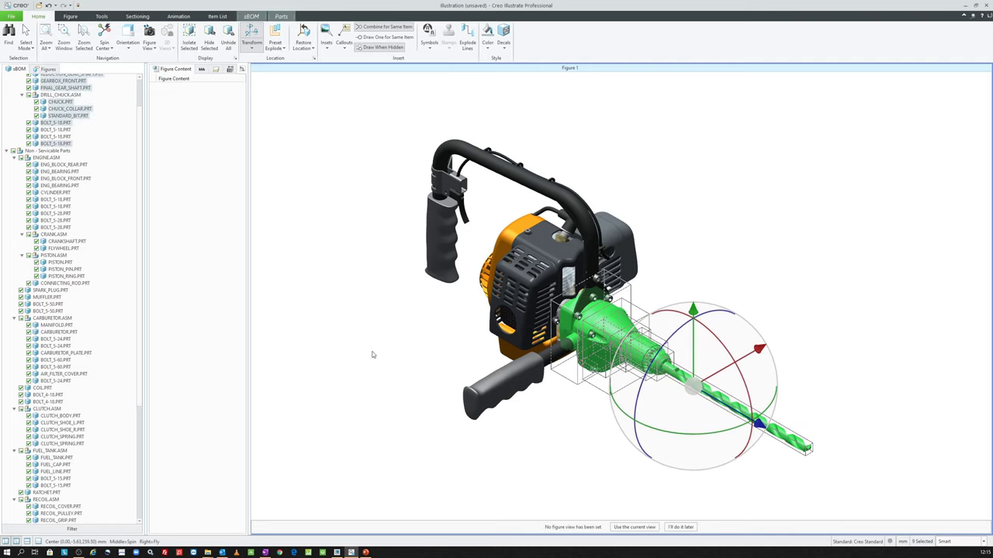
{"action": "left_click", "coordinate": [368, 287]}
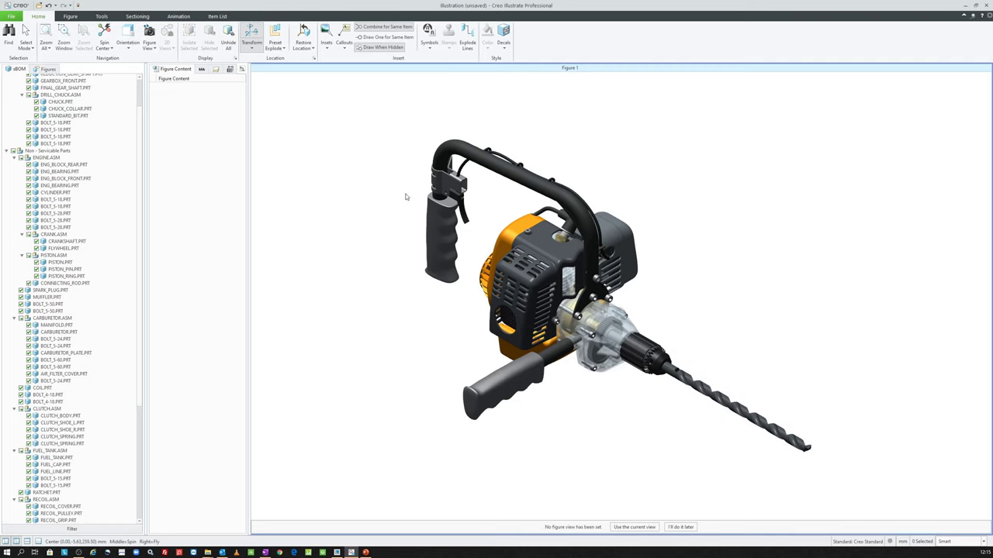
{"action": "left_click", "coordinate": [436, 228]}
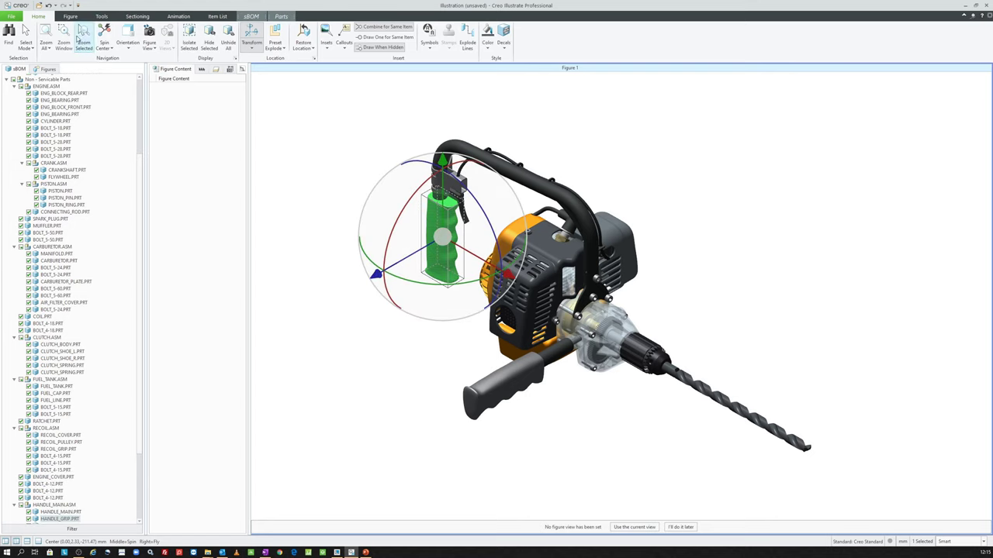
- Invert the grip selection, then Select All drill parts, then Deselect All
{"action": "left_click", "coordinate": [25, 48]}
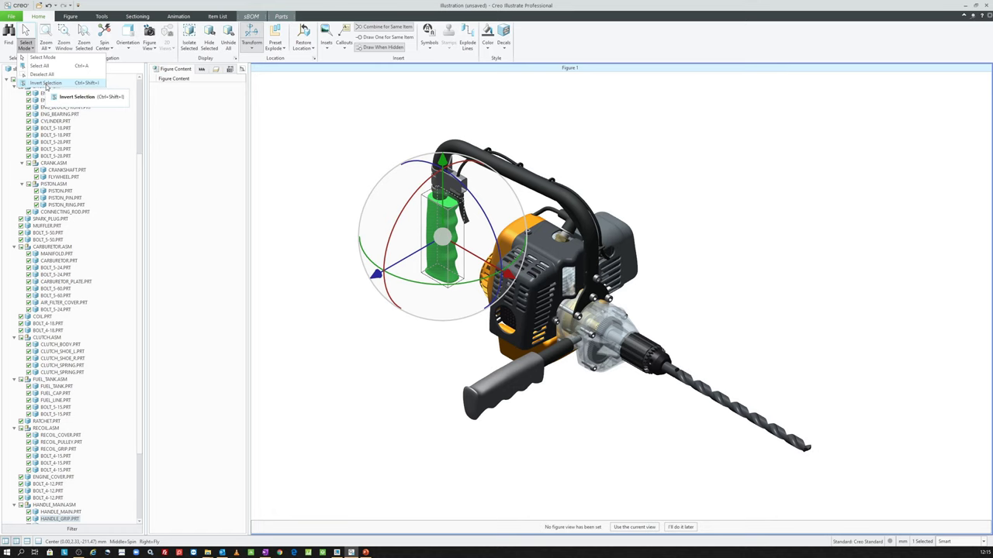
{"action": "left_click", "coordinate": [47, 83]}
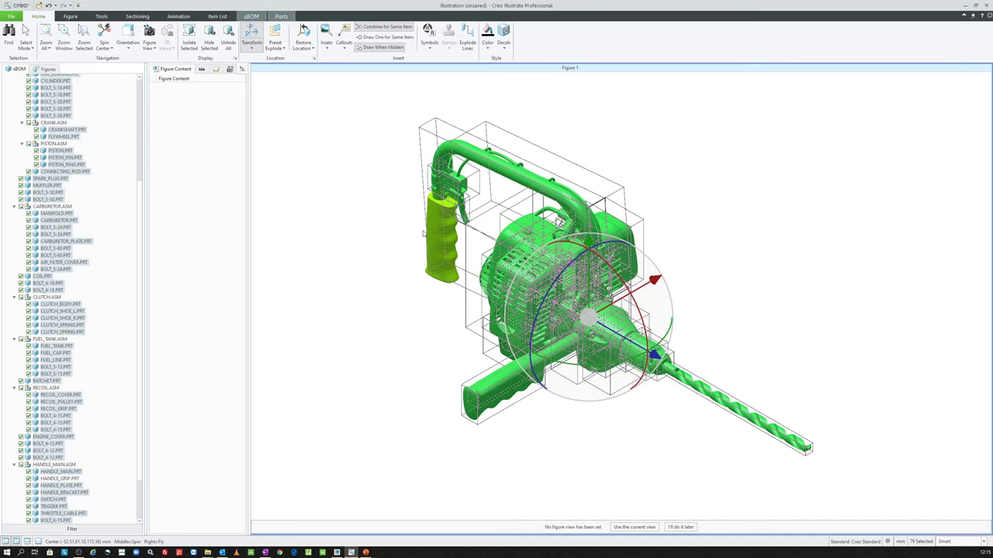
{"action": "left_click", "coordinate": [368, 185]}
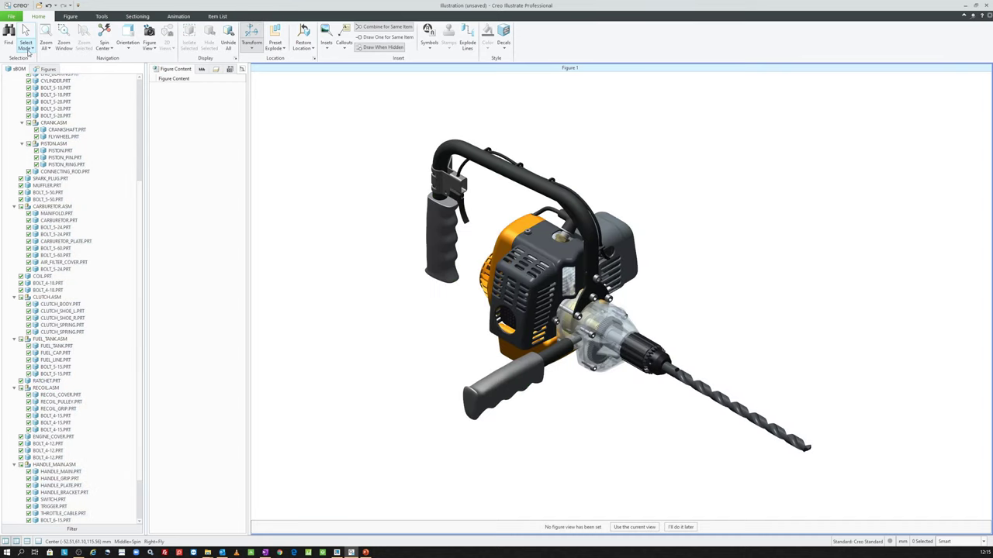
{"action": "left_click", "coordinate": [25, 48]}
{"action": "left_click", "coordinate": [41, 65]}
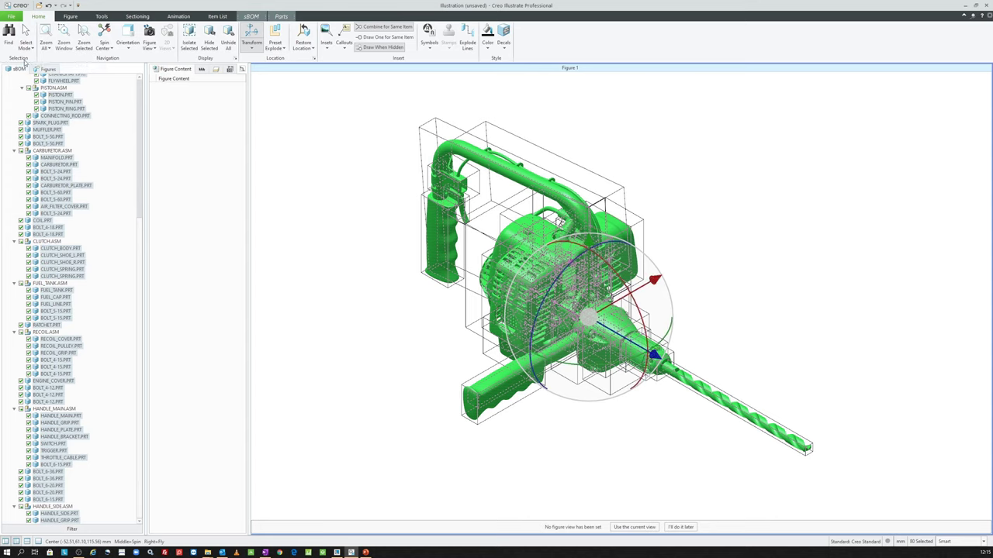
{"action": "left_click", "coordinate": [26, 46]}
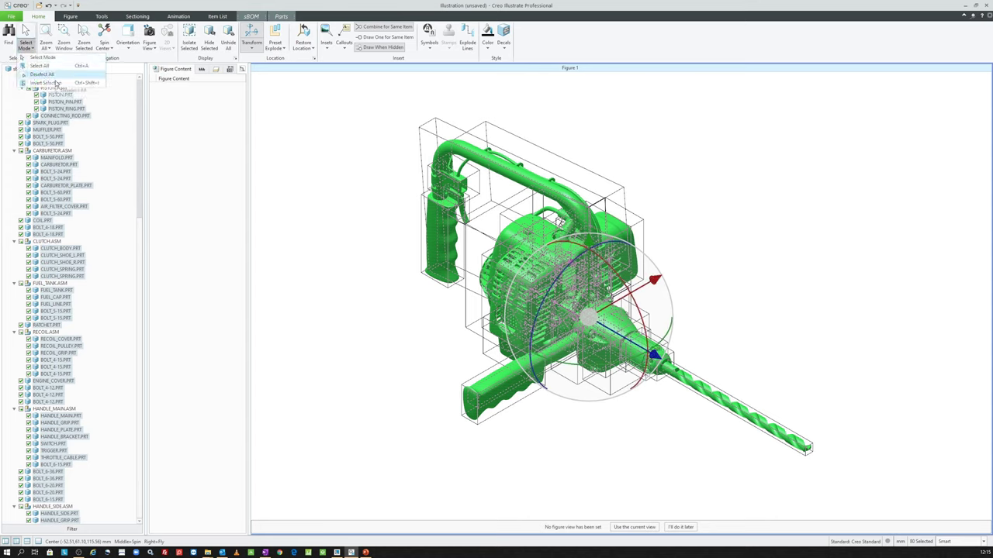
{"action": "left_click", "coordinate": [398, 190]}
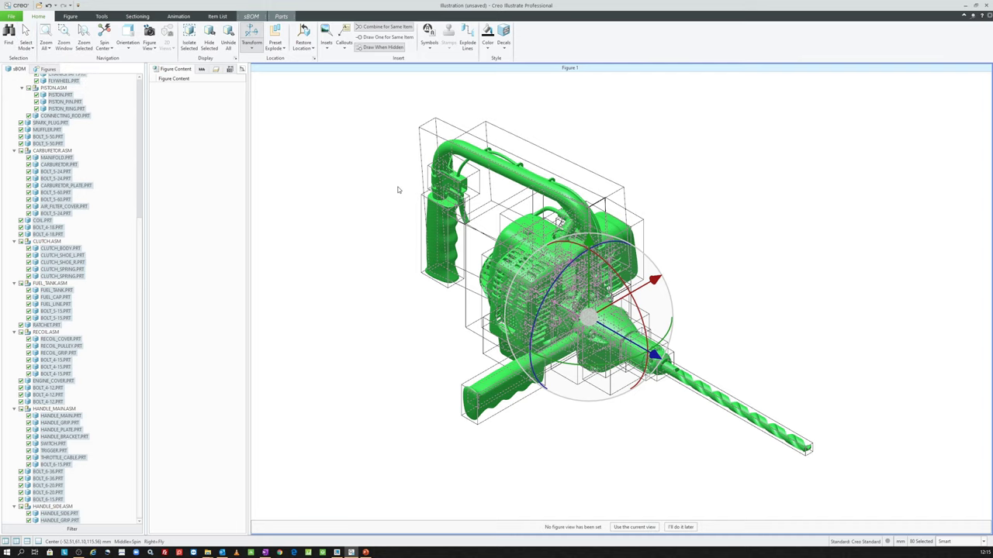
{"action": "left_click", "coordinate": [390, 181]}
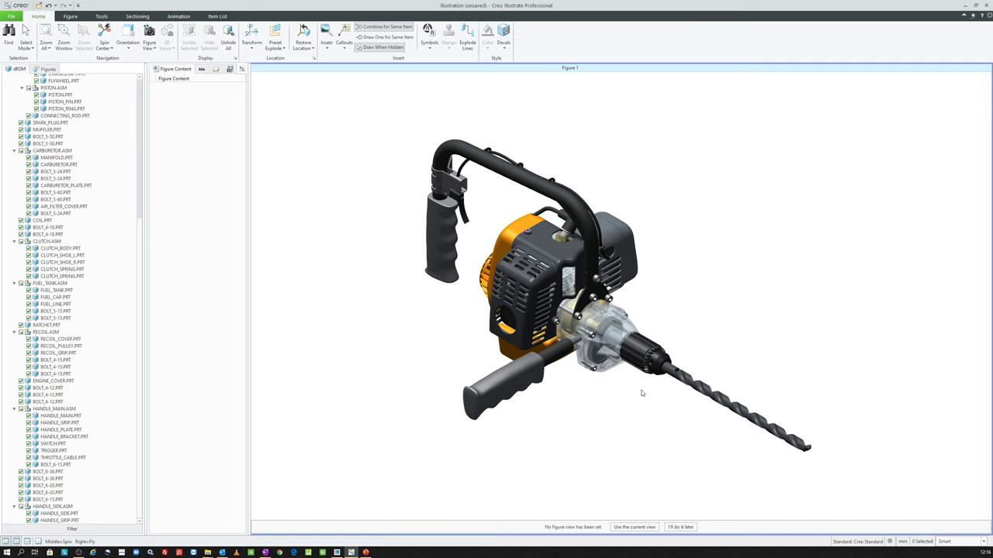
- Select CHUCK, STANDARD_BIT, CHUCK_COLLAR and the side HANDLE_GRIP together as four parts
{"action": "scroll", "coordinate": [699, 395], "scroll_direction": "up", "scroll_amount": 2}
{"action": "left_click", "coordinate": [700, 390]}
{"action": "scroll", "coordinate": [671, 374], "scroll_direction": "up", "scroll_amount": 2}
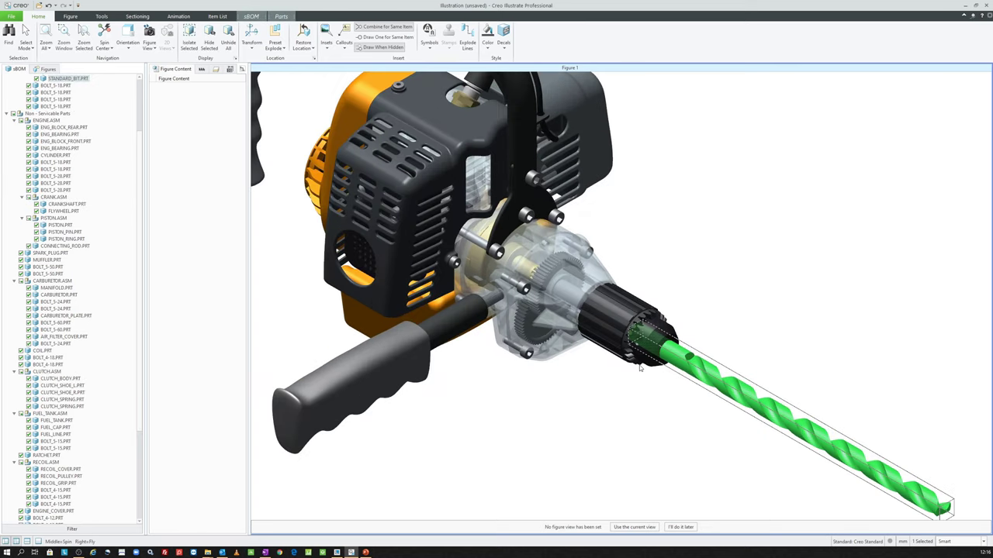
{"action": "left_click", "coordinate": [654, 327], "text": "ctrl"}
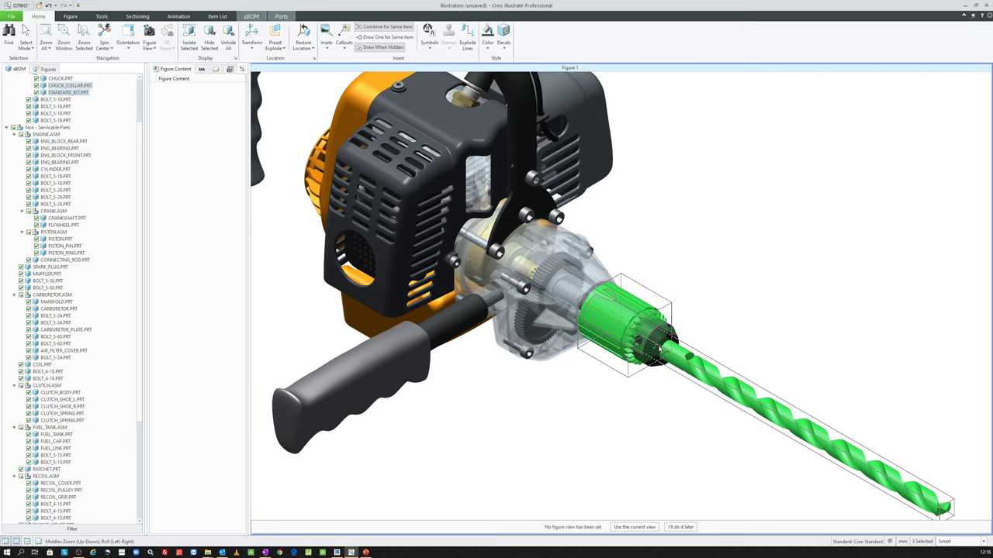
{"action": "left_click", "coordinate": [703, 336]}
{"action": "scroll", "coordinate": [703, 337], "scroll_direction": "up", "scroll_amount": 2}
{"action": "left_click", "coordinate": [645, 277]}
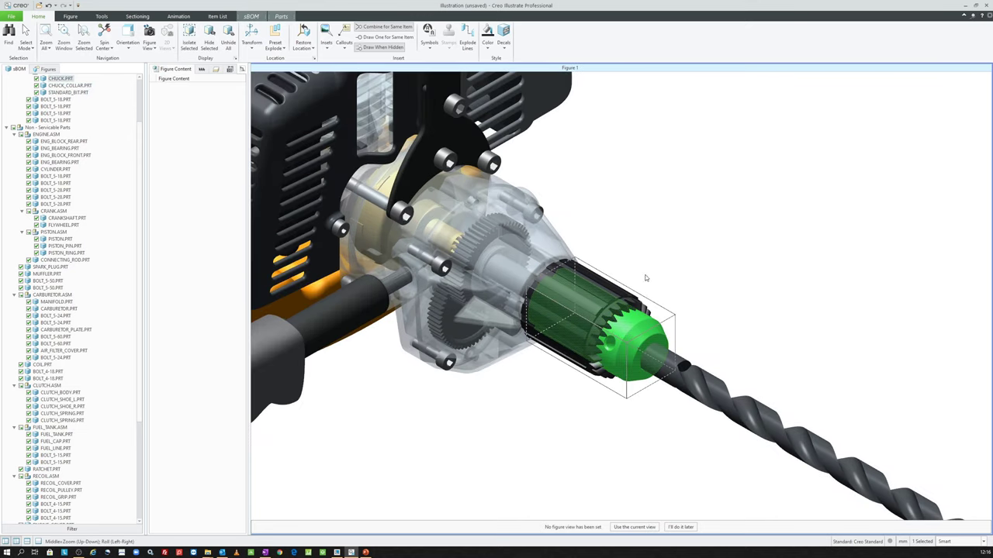
{"action": "left_click", "coordinate": [618, 292], "text": "ctrl"}
{"action": "left_click", "coordinate": [708, 396], "text": "ctrl"}
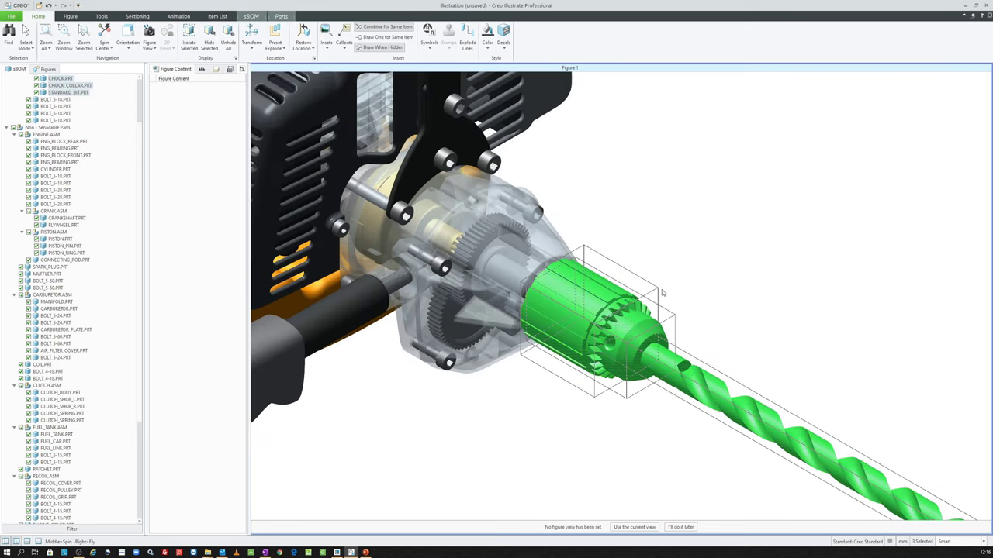
{"action": "scroll", "coordinate": [455, 307], "scroll_direction": "down", "scroll_amount": 3}
{"action": "left_click", "coordinate": [430, 313], "text": "ctrl"}
{"action": "scroll", "coordinate": [569, 355], "scroll_direction": "down", "scroll_amount": 2}
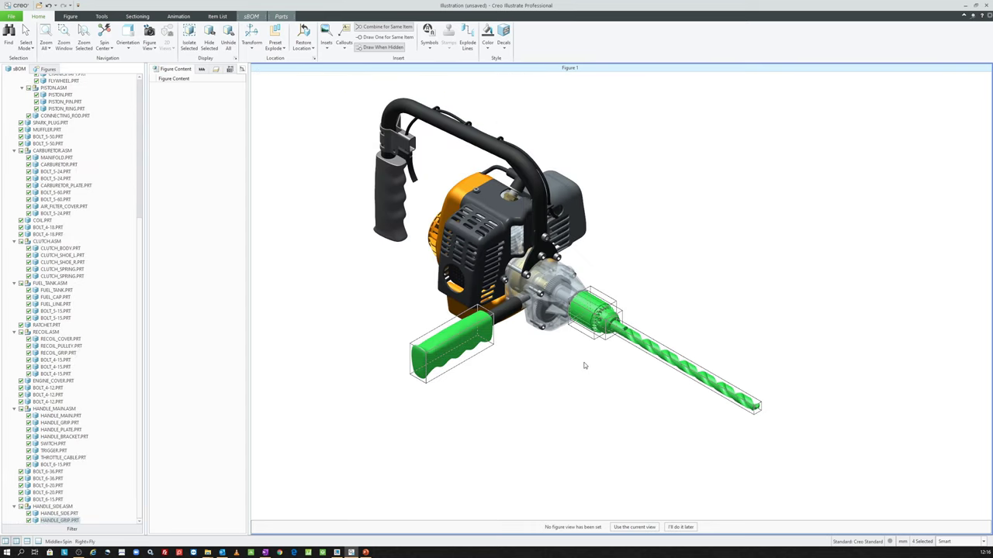
- Create selection set sel_set_01 from the four selected parts, then clear the selection
{"action": "right_click", "coordinate": [663, 203]}
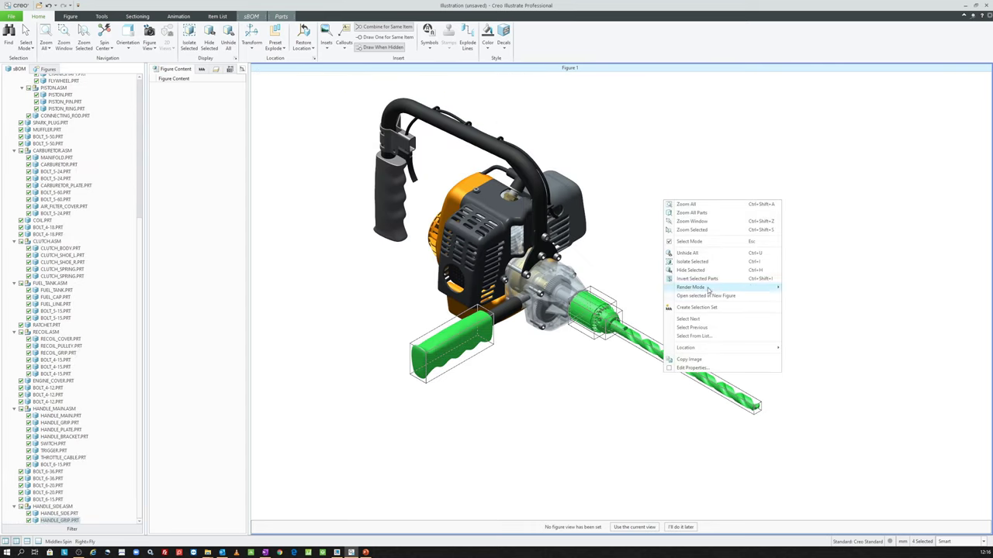
{"action": "left_click", "coordinate": [685, 309]}
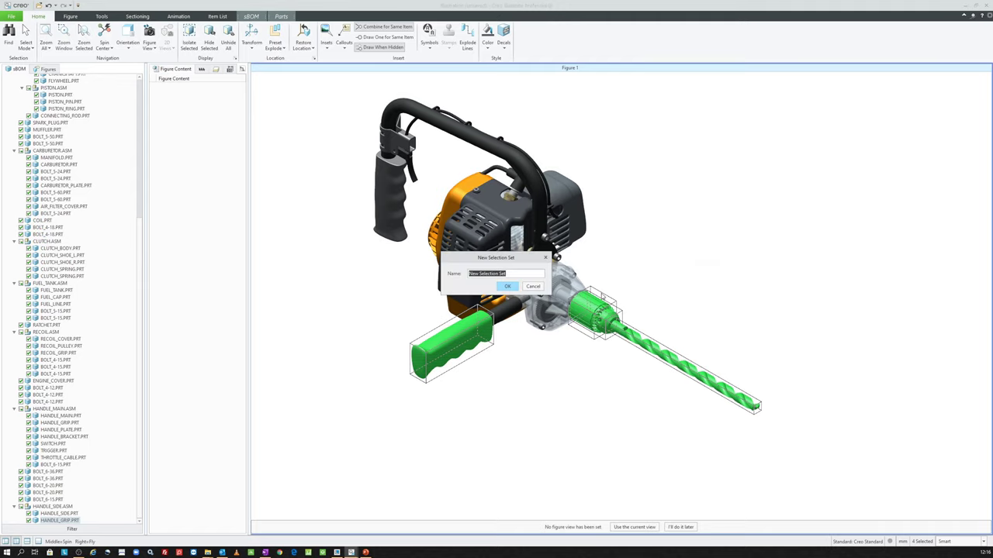
{"action": "type", "text": "sel_set"}
{"action": "type", "text": "_01"}
{"action": "key", "text": "Return"}
{"action": "left_click", "coordinate": [659, 162]}
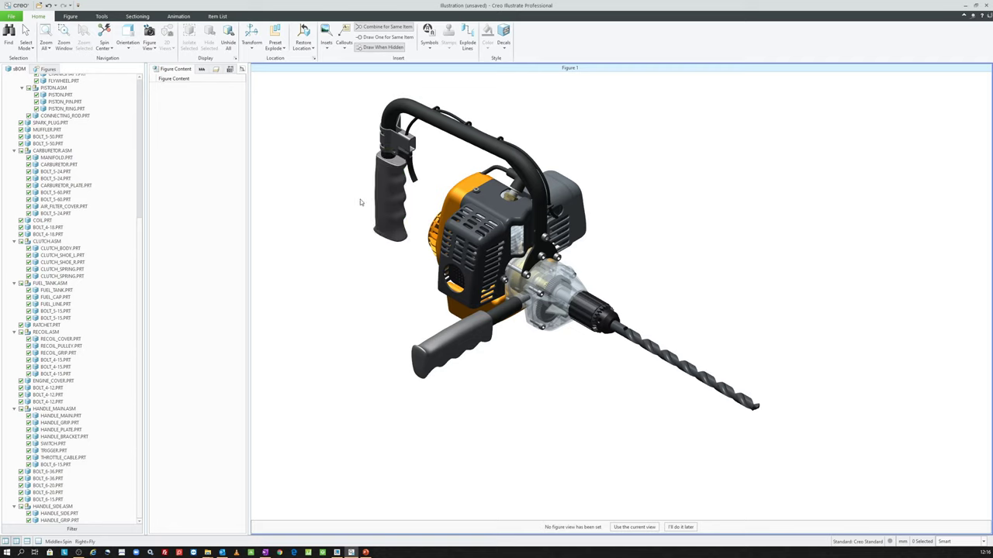
- Display sel_set_01's contents: HANDLE_GRIP, STANDARD_BIT, CHUCK_COLLAR and CHUCK, then clear the highlight
{"action": "left_click", "coordinate": [203, 71]}
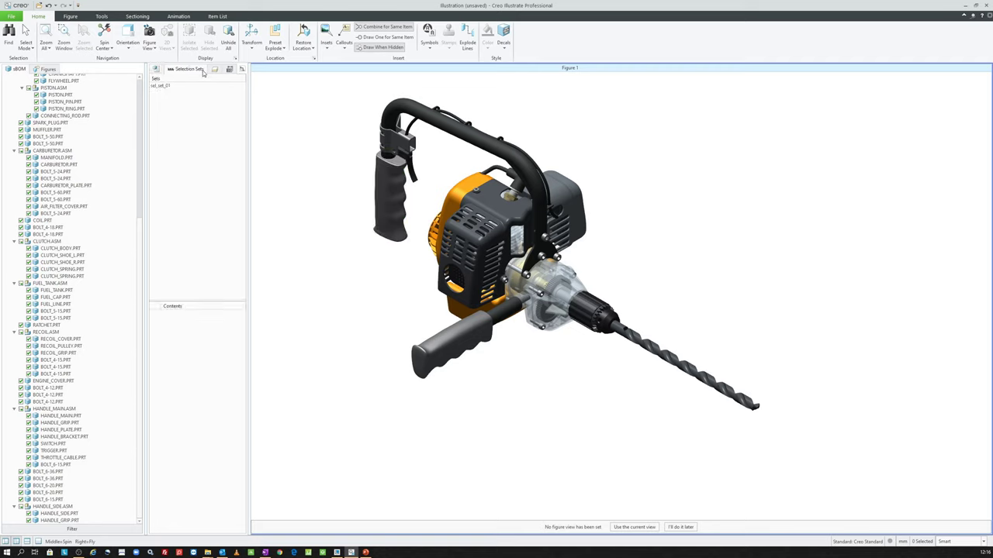
{"action": "left_click", "coordinate": [169, 85]}
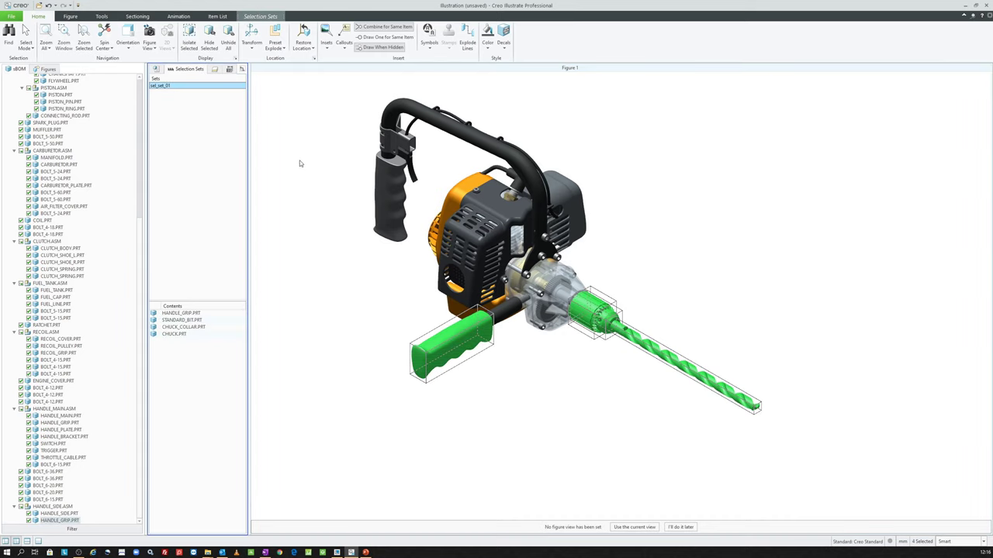
{"action": "left_click", "coordinate": [300, 163]}
{"action": "left_click", "coordinate": [174, 88]}
{"action": "left_click", "coordinate": [401, 250]}
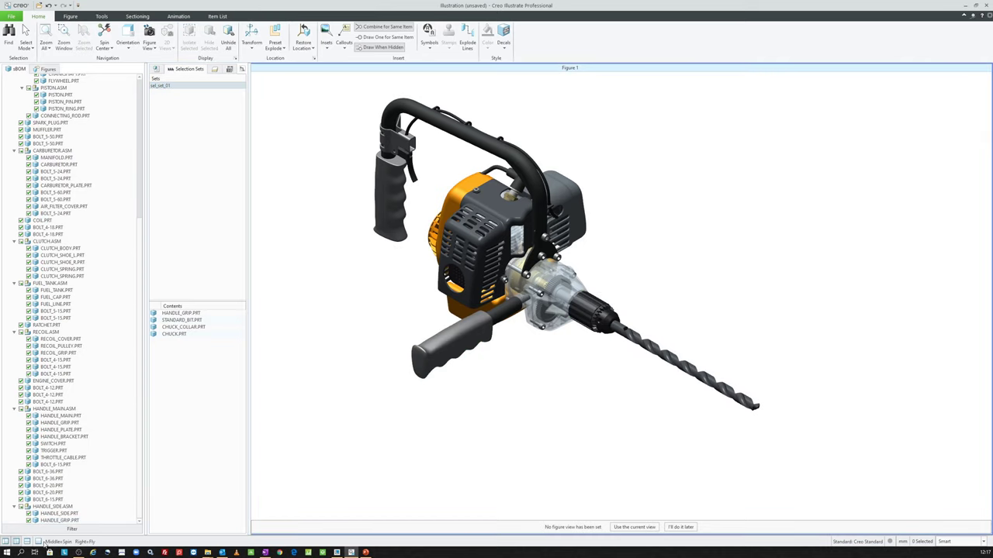
- Close the selection sets panel and bring up the Orientation list with drill.pvz's saved views
{"action": "left_click", "coordinate": [16, 541]}
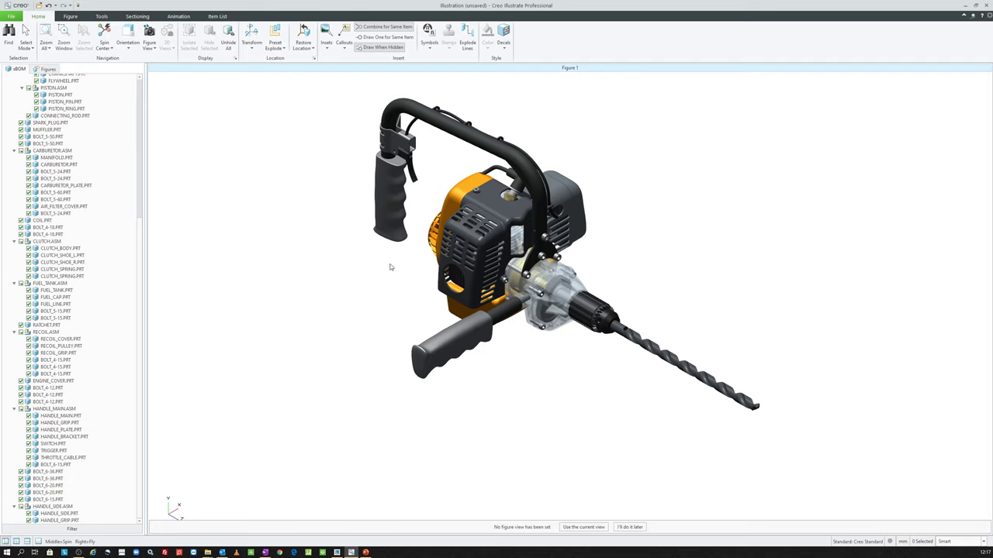
{"action": "left_click", "coordinate": [132, 47]}
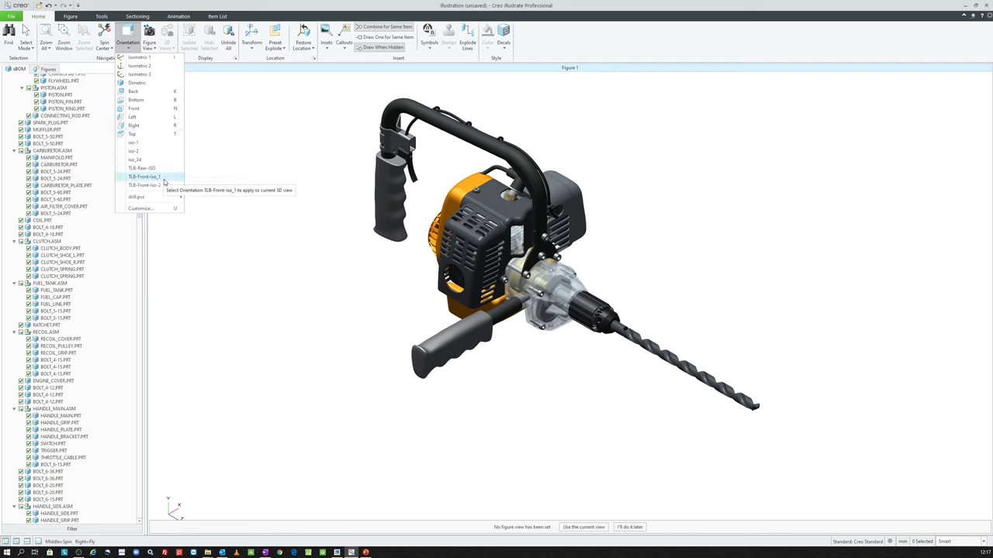
{"action": "mouse_move", "coordinate": [137, 196]}
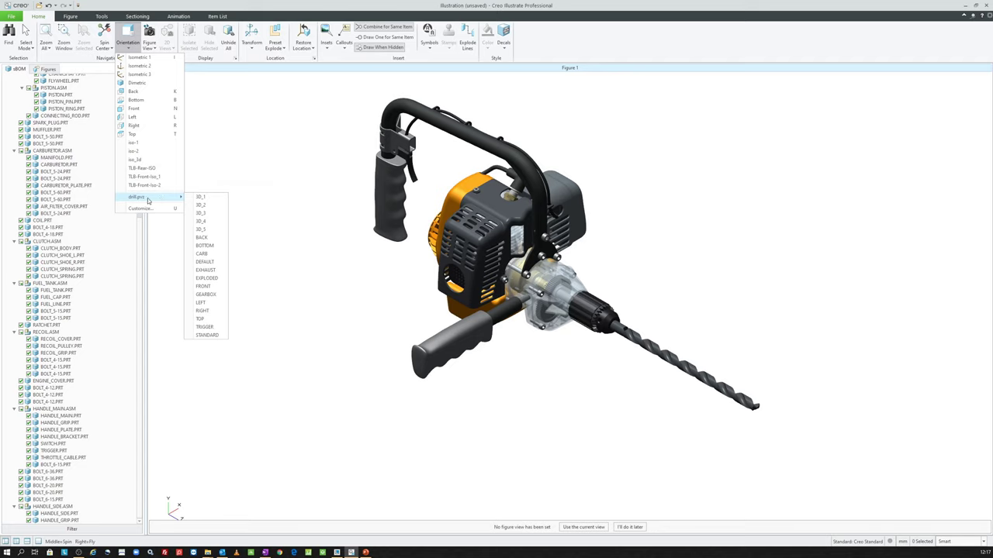
- Apply the saved 3D_1 view, then Isometric 1, Isometric 2 and Front orientations
{"action": "left_click", "coordinate": [212, 197]}
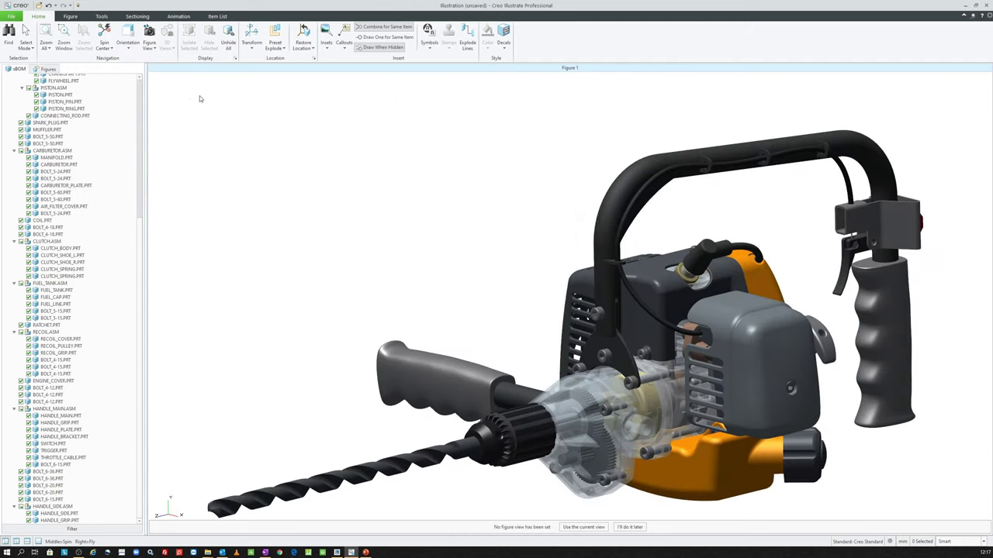
{"action": "left_click", "coordinate": [131, 48]}
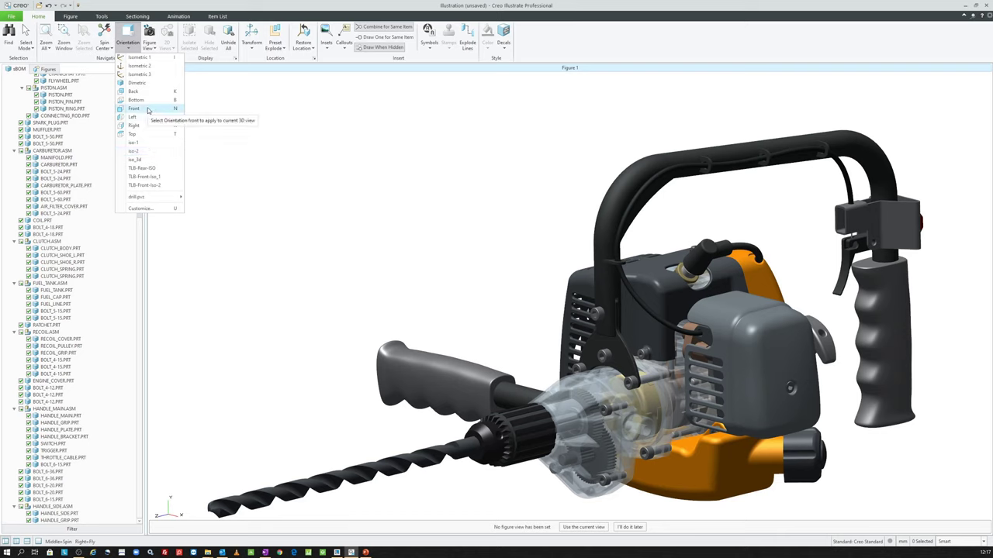
{"action": "left_click", "coordinate": [151, 60]}
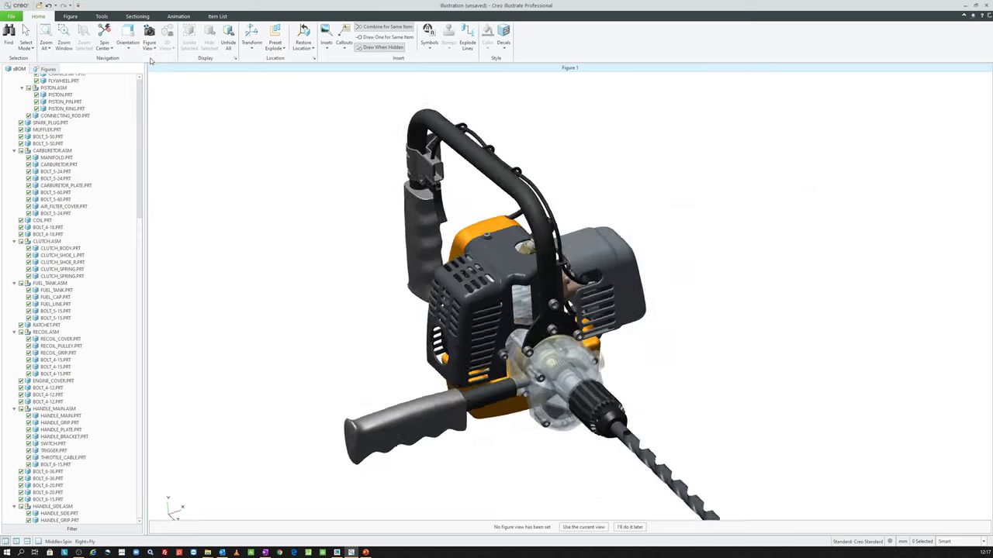
{"action": "left_click", "coordinate": [126, 48]}
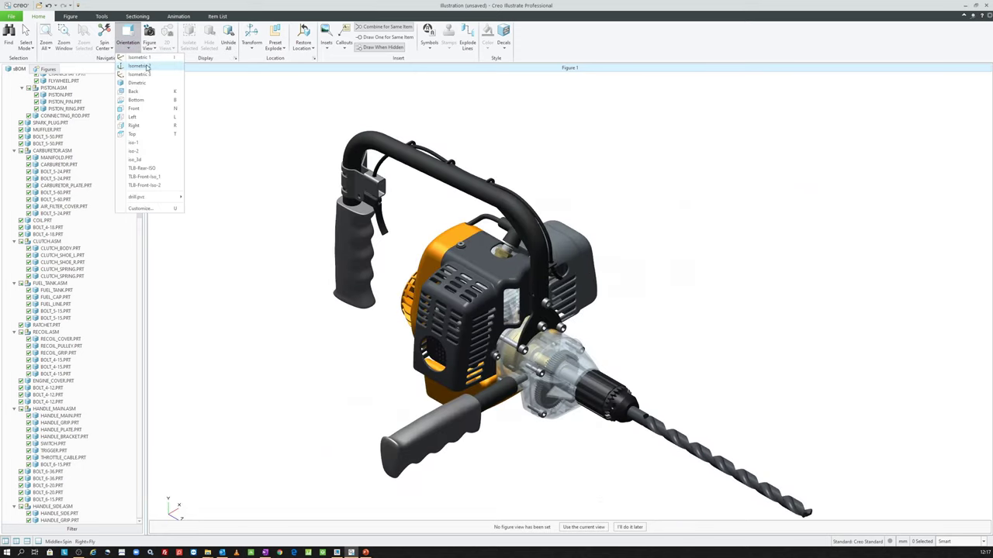
{"action": "left_click", "coordinate": [146, 68]}
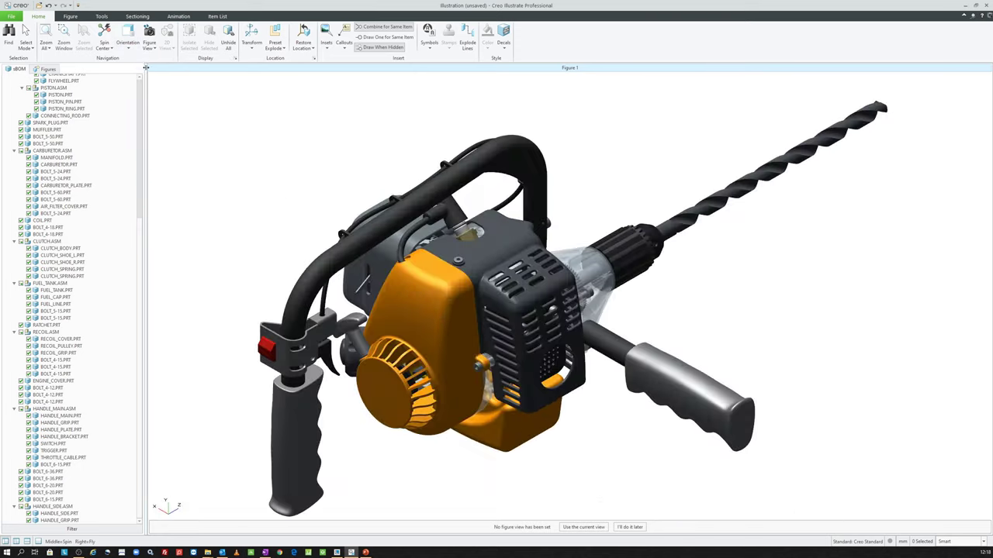
{"action": "left_click", "coordinate": [128, 43]}
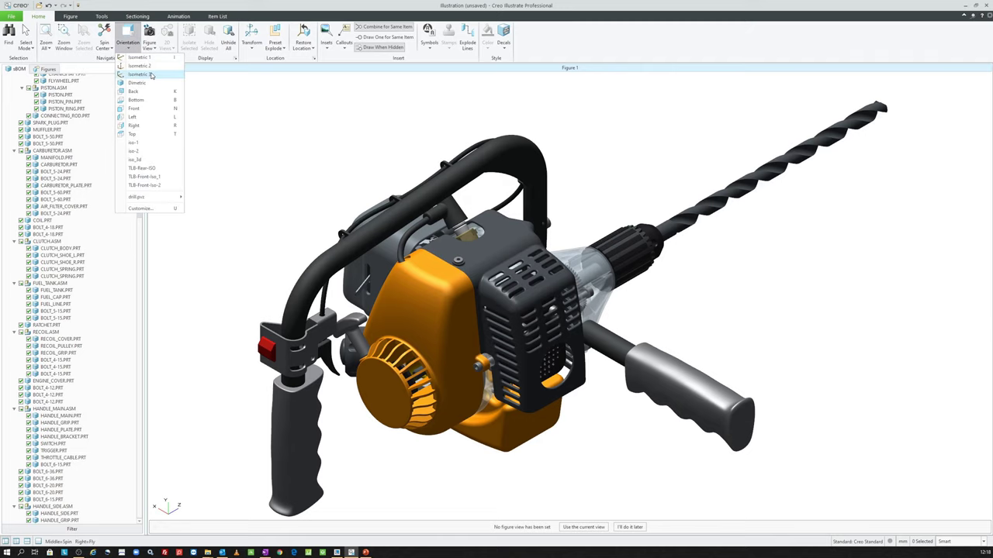
{"action": "left_click", "coordinate": [150, 110]}
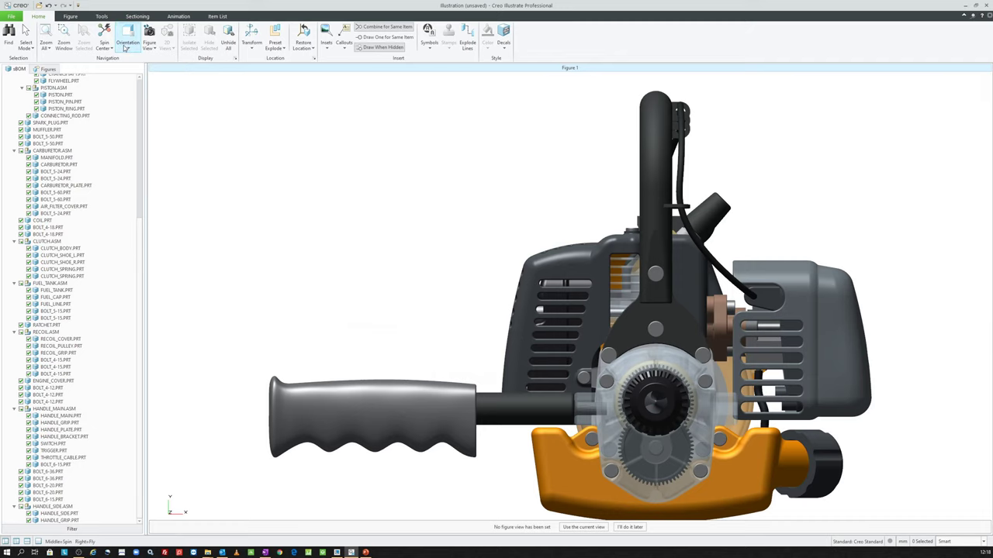
- Orbit the drill to an oblique view with the handle pointing left-front
{"action": "scroll", "coordinate": [256, 211], "scroll_direction": "down", "scroll_amount": 3}
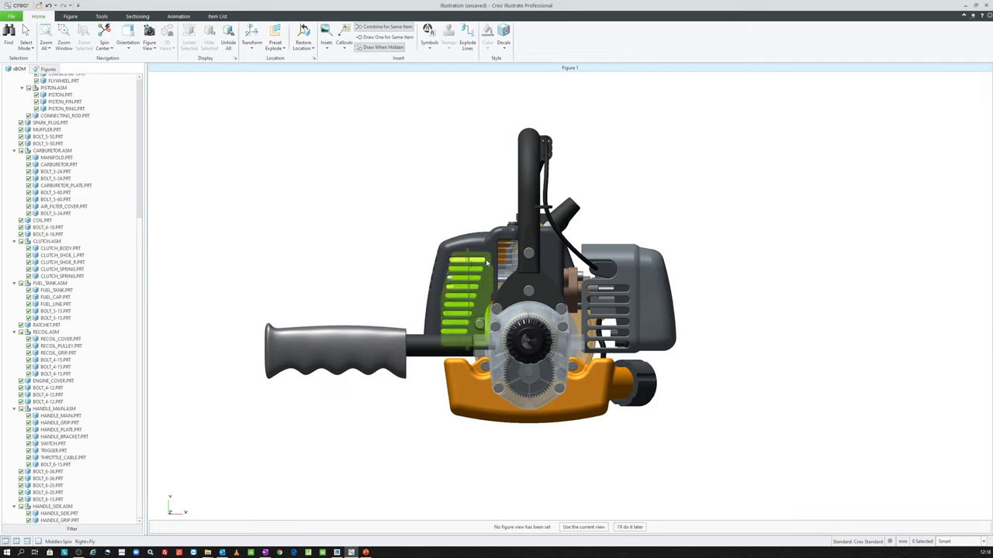
{"action": "mouse_move", "coordinate": [272, 256]}
{"action": "middle_mouse_down"}
{"action": "mouse_move", "coordinate": [462, 260]}
{"action": "mouse_move", "coordinate": [449, 259]}
{"action": "middle_mouse_up"}
{"action": "middle_click_drag", "start_coordinate": [667, 264], "coordinate": [466, 267]}
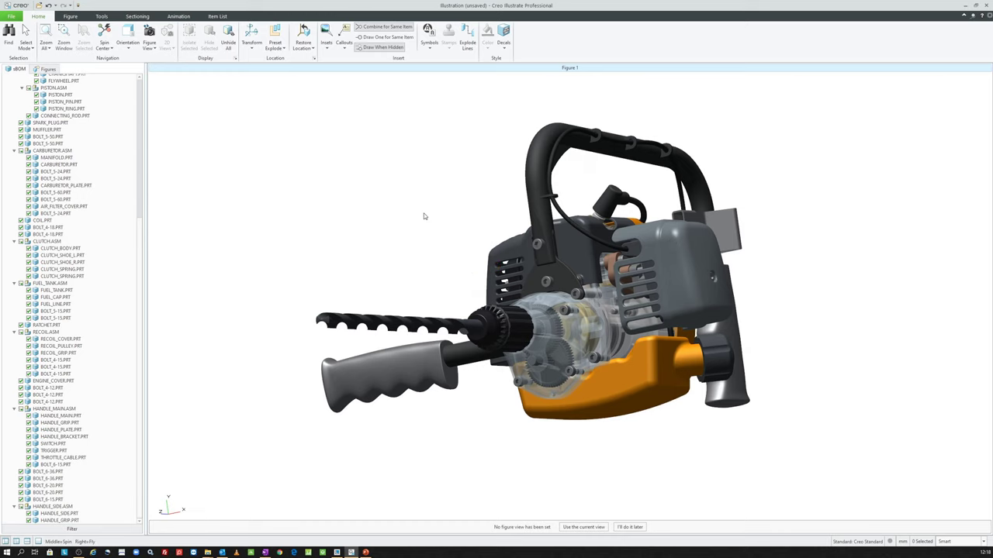
{"action": "left_click", "coordinate": [127, 45]}
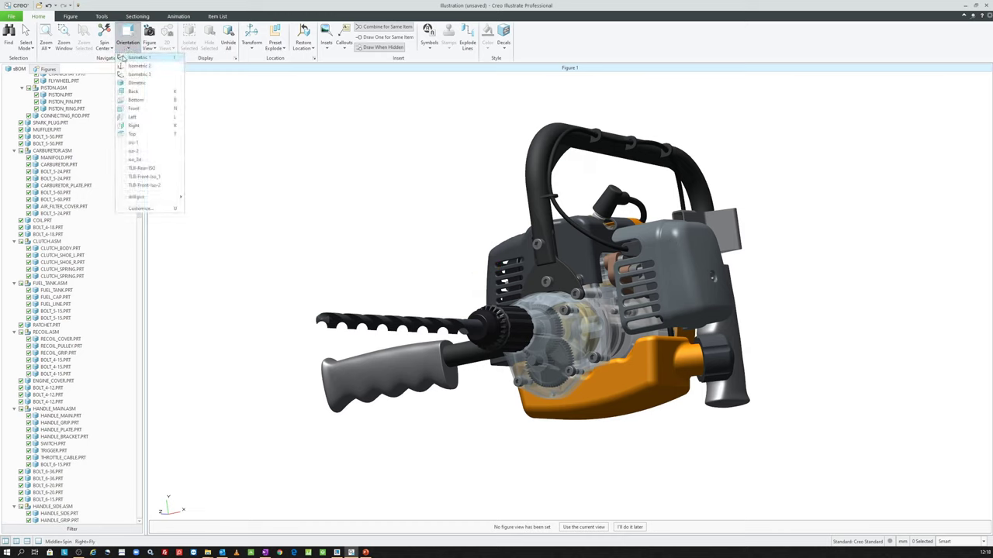
- In the custom orientations manager, inspect iso-1's angles and cancel without changes
{"action": "left_click", "coordinate": [140, 208]}
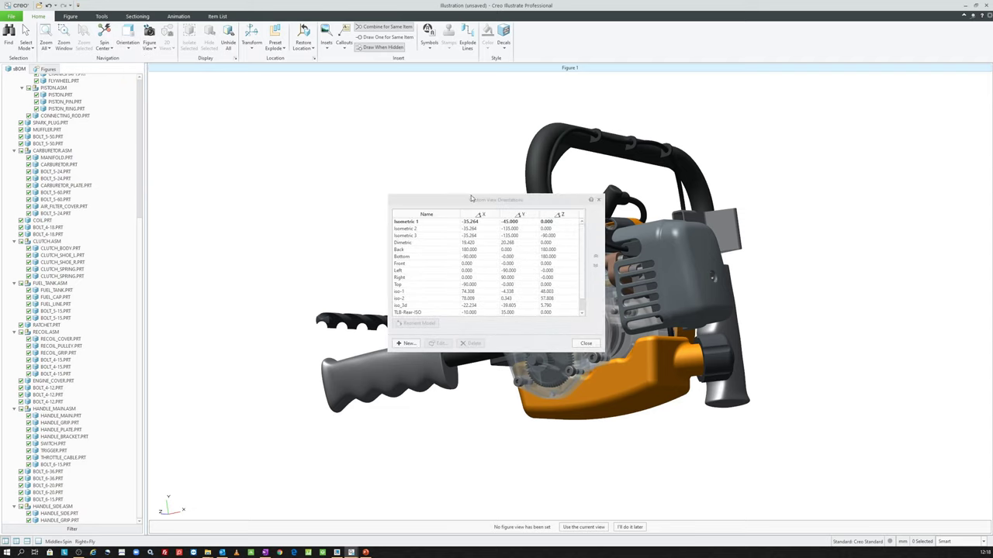
{"action": "left_click_drag", "start_coordinate": [467, 199], "coordinate": [297, 107]}
{"action": "scroll", "coordinate": [264, 178], "scroll_direction": "down", "scroll_amount": 1}
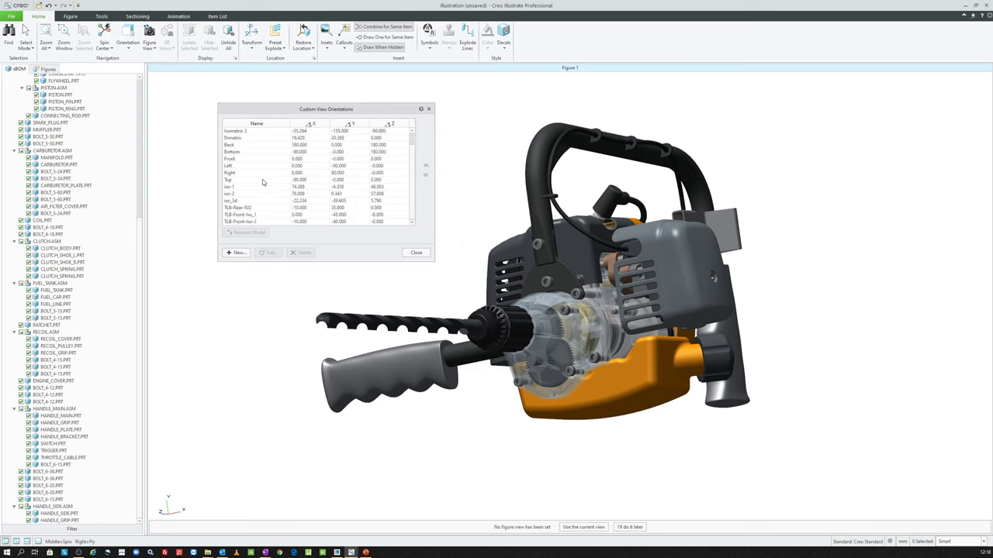
{"action": "left_click", "coordinate": [249, 188]}
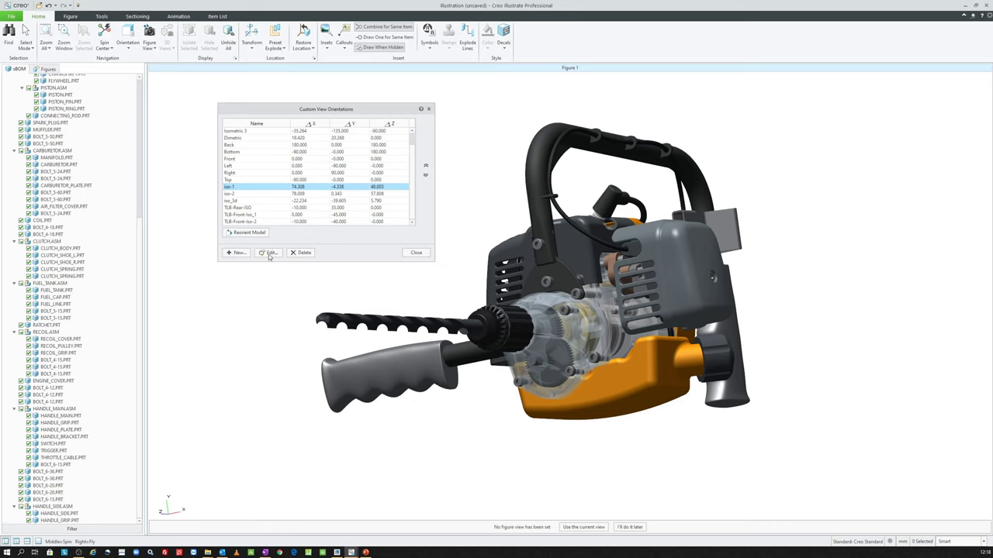
{"action": "left_click", "coordinate": [270, 254]}
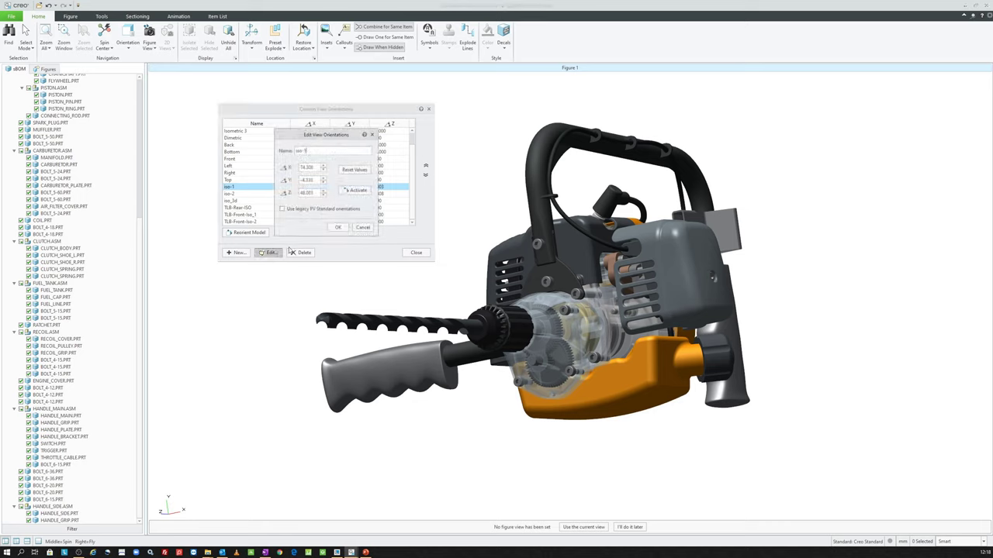
{"action": "left_click", "coordinate": [360, 228]}
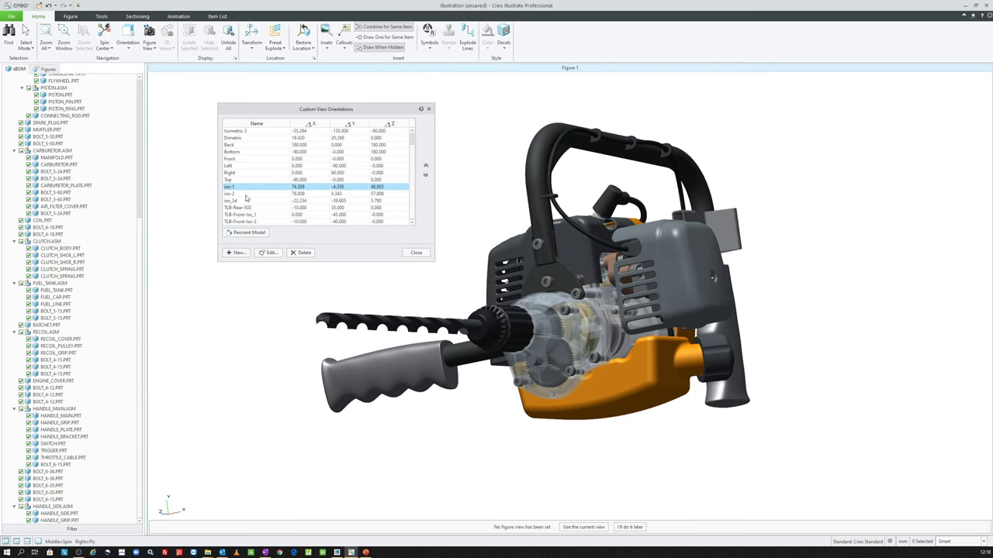
- Add a new view orientation named 'go_' and close the orientations manager
{"action": "left_click", "coordinate": [238, 253]}
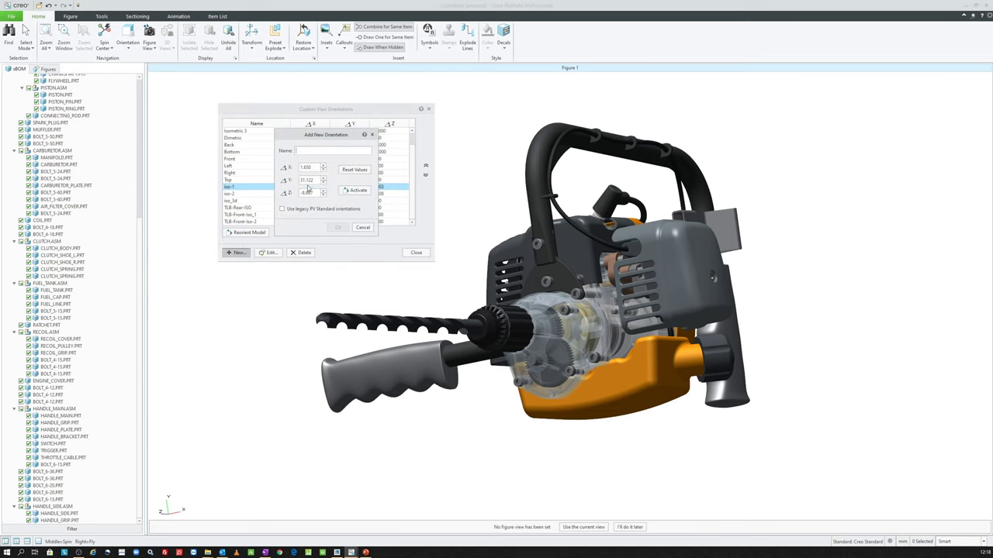
{"action": "double_click", "coordinate": [302, 168]}
{"action": "left_click", "coordinate": [316, 150]}
{"action": "type", "text": "go"}
{"action": "type", "text": "_01"}
{"action": "left_click", "coordinate": [338, 227]}
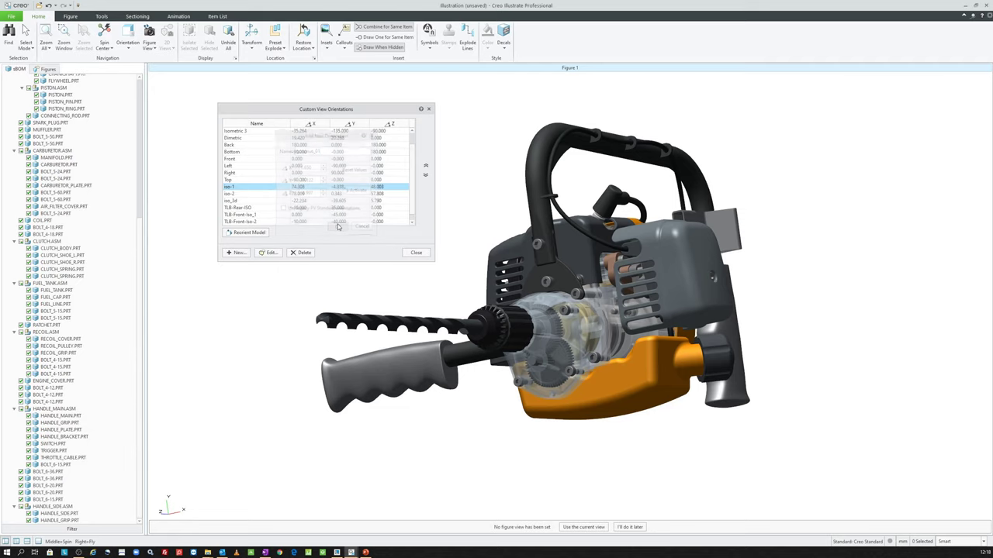
{"action": "left_click", "coordinate": [415, 253]}
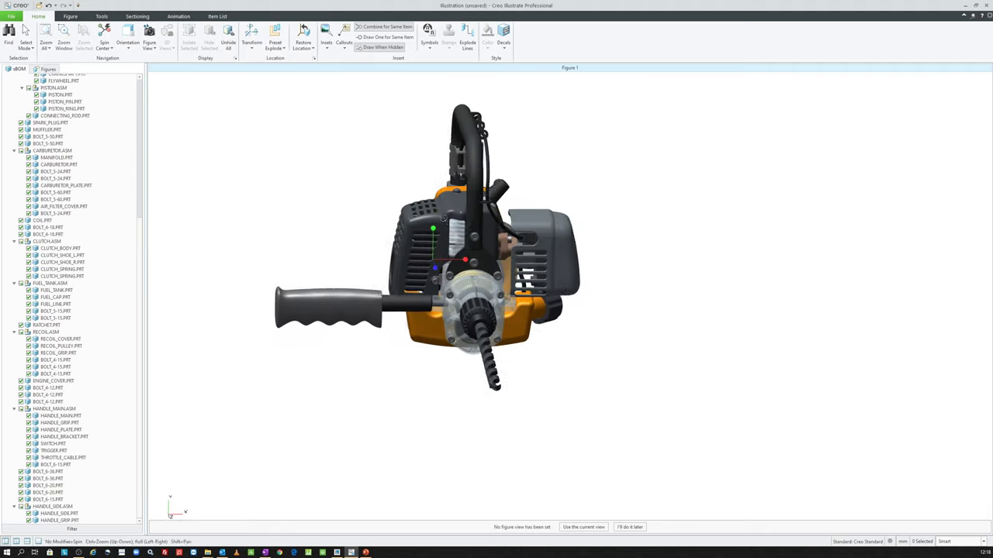
- Apply the saved gorunus_01 view, then turn the drill to the standard Front orientation
{"action": "left_click", "coordinate": [120, 47]}
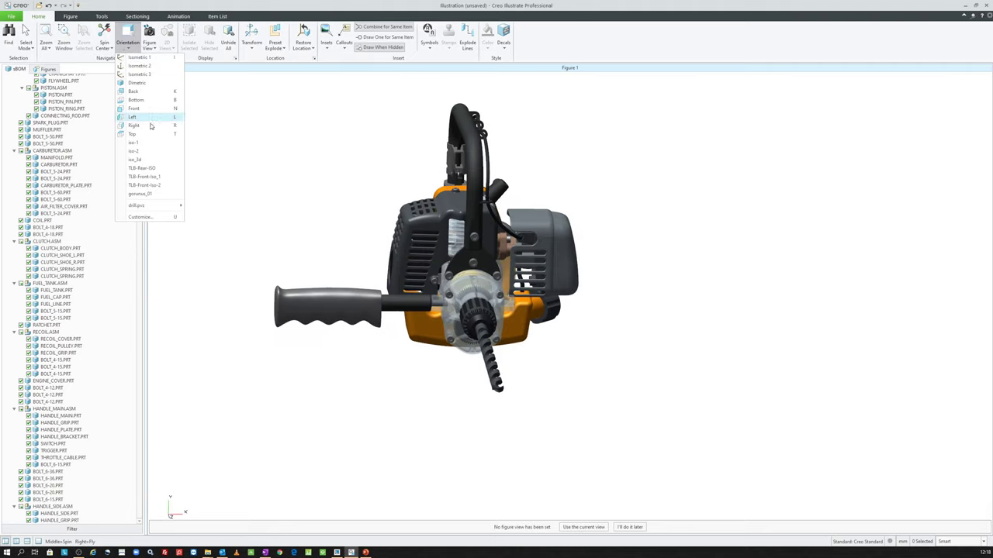
{"action": "left_click", "coordinate": [153, 196]}
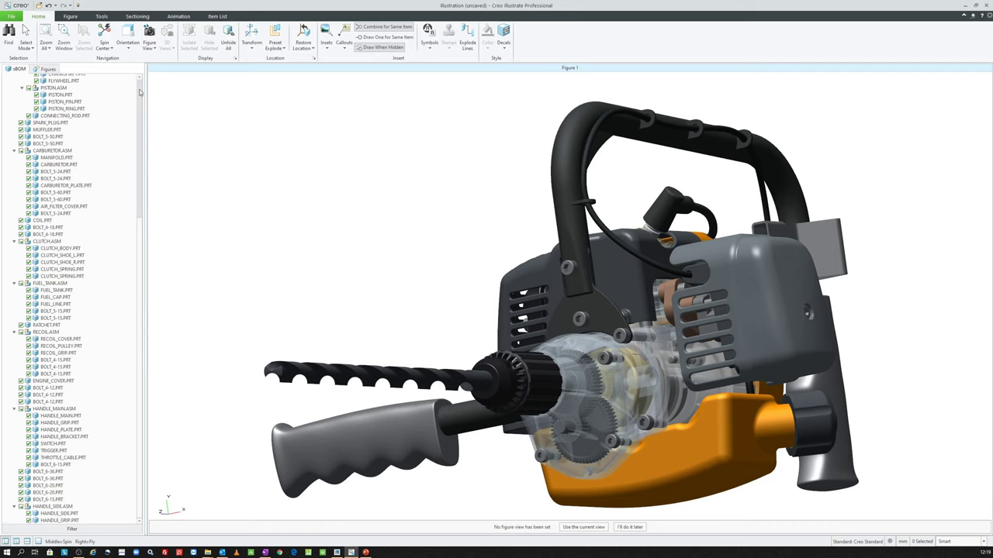
{"action": "left_click", "coordinate": [121, 49]}
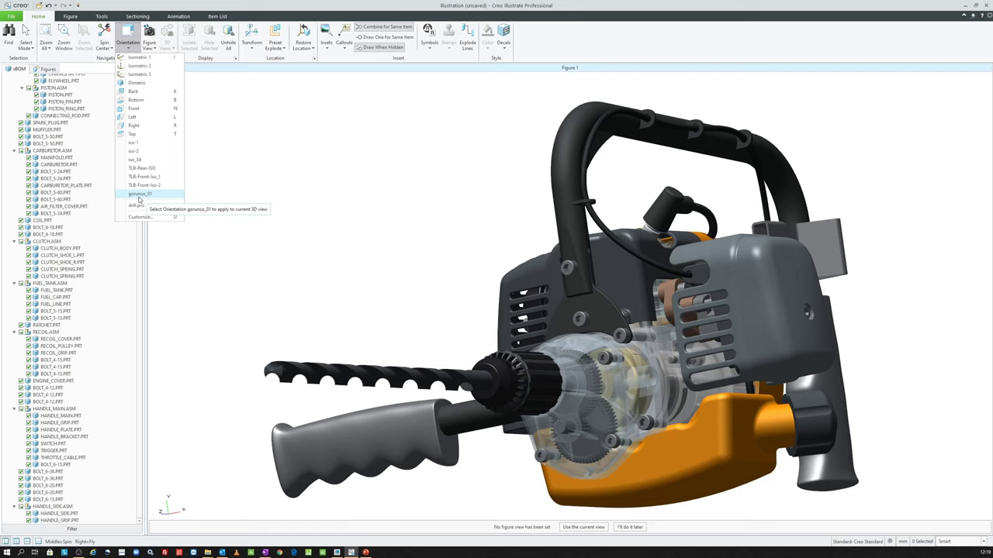
{"action": "left_click", "coordinate": [161, 109]}
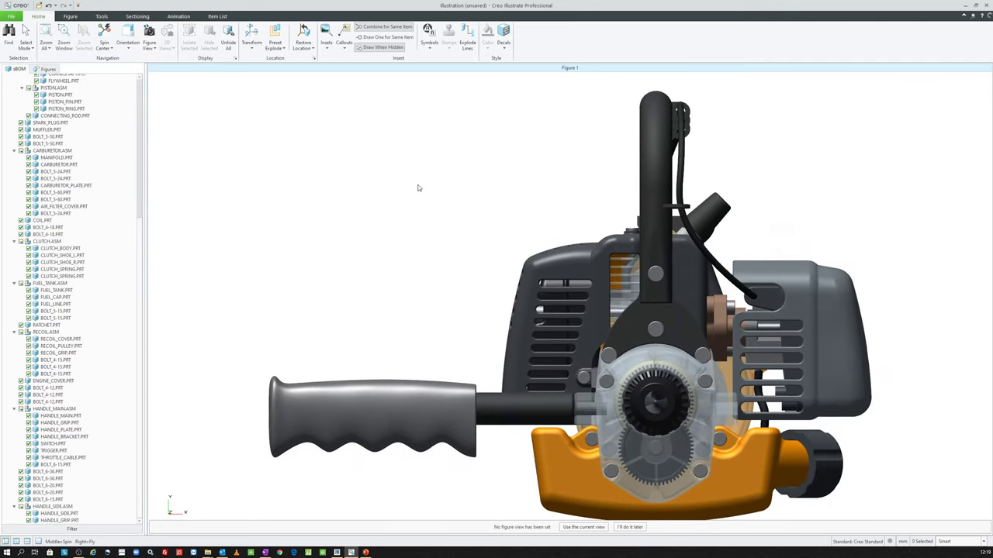
{"action": "left_click", "coordinate": [128, 47]}
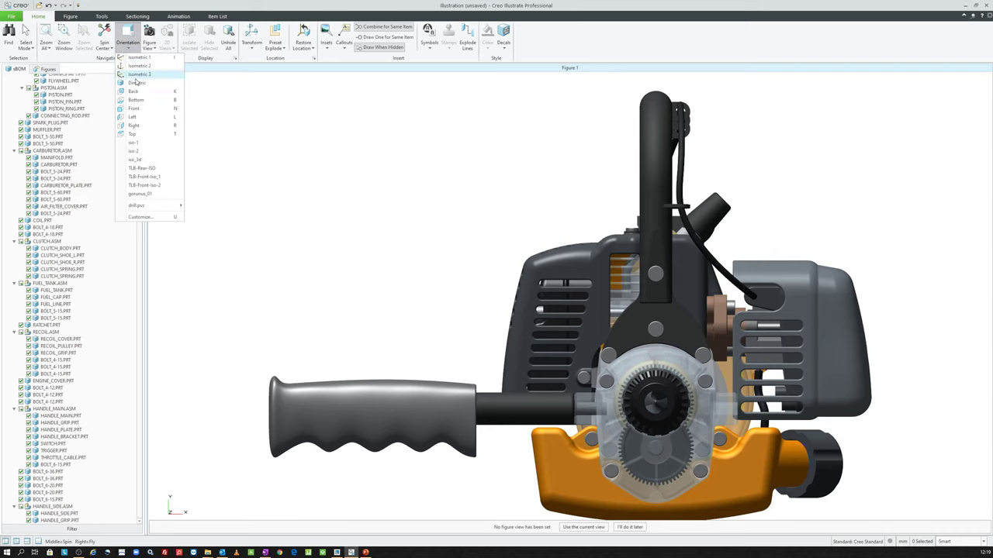
- Start a new custom view orientation and name it gorunus_02
{"action": "left_click", "coordinate": [166, 218]}
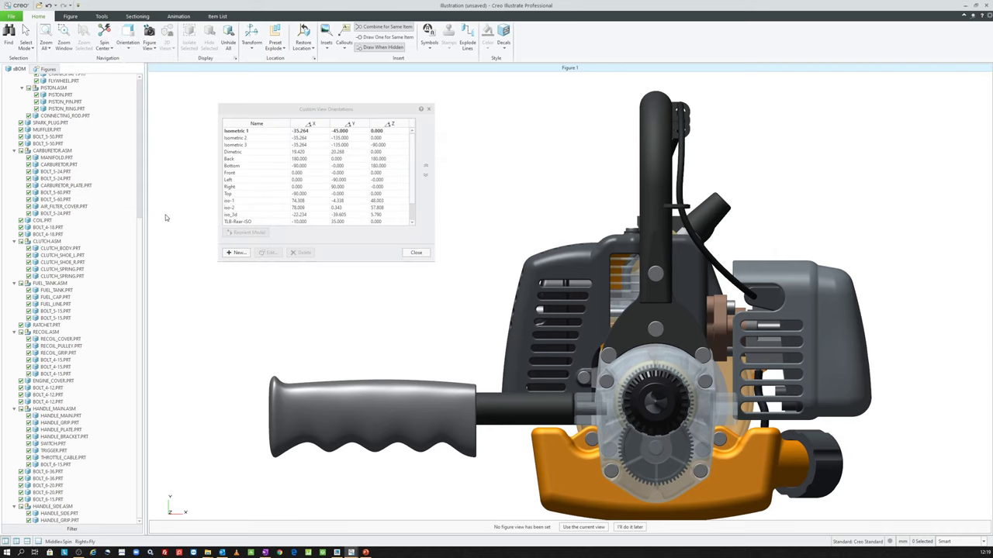
{"action": "left_click", "coordinate": [239, 255]}
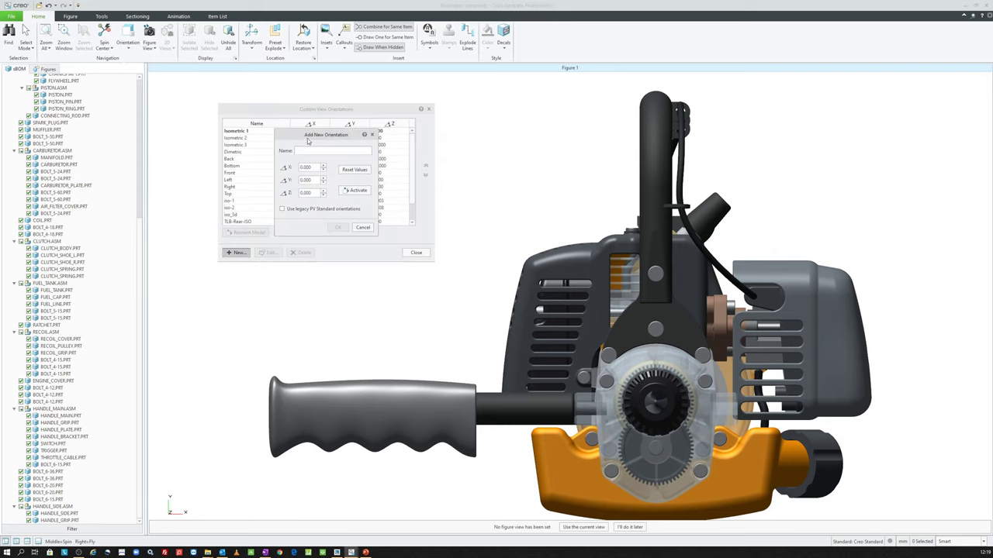
{"action": "left_click_drag", "start_coordinate": [303, 159], "coordinate": [294, 175]}
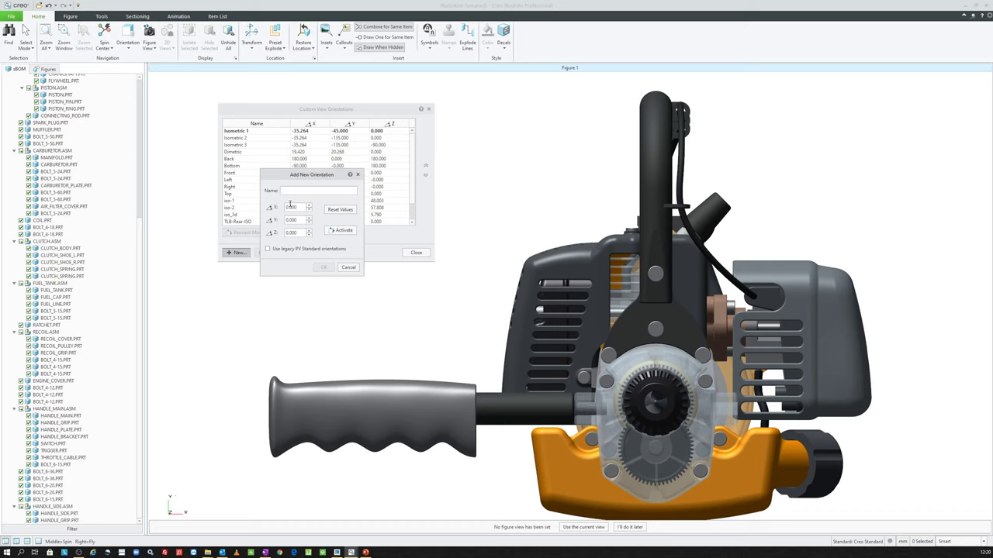
{"action": "type", "text": "goo"}
{"action": "type", "text": "_02"}
- Set the orientation's Y rotation to 30 and preview it on the drill
{"action": "double_click", "coordinate": [297, 221]}
{"action": "type", "text": "30"}
{"action": "key", "text": "Return"}
{"action": "left_click", "coordinate": [333, 233]}
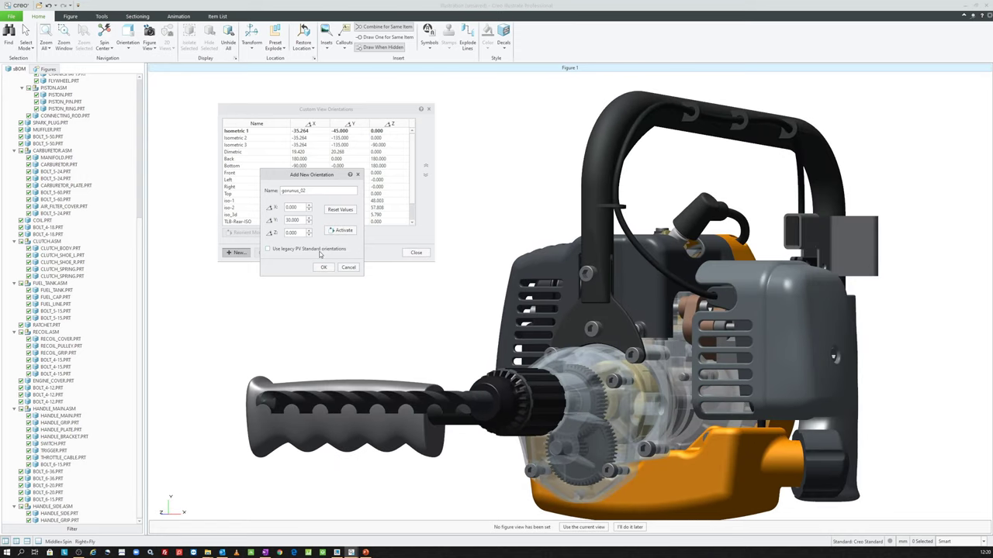
- Set the X rotation to -10, preview, then save gorunus_02 and close the manager
{"action": "double_click", "coordinate": [297, 208]}
{"action": "type", "text": "10"}
{"action": "key", "text": "Return"}
{"action": "left_click", "coordinate": [344, 230]}
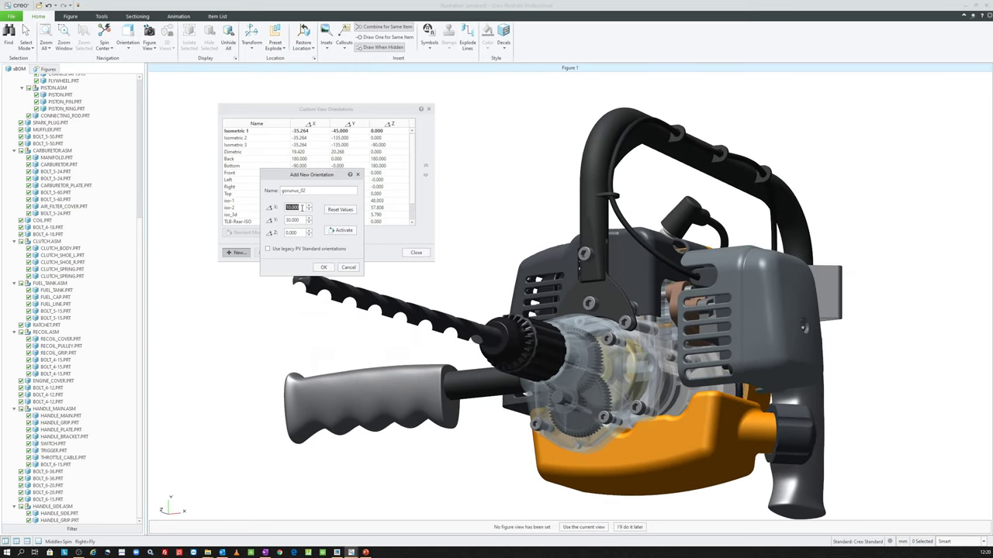
{"action": "type", "text": "-10"}
{"action": "key", "text": "Return"}
{"action": "left_click", "coordinate": [337, 233]}
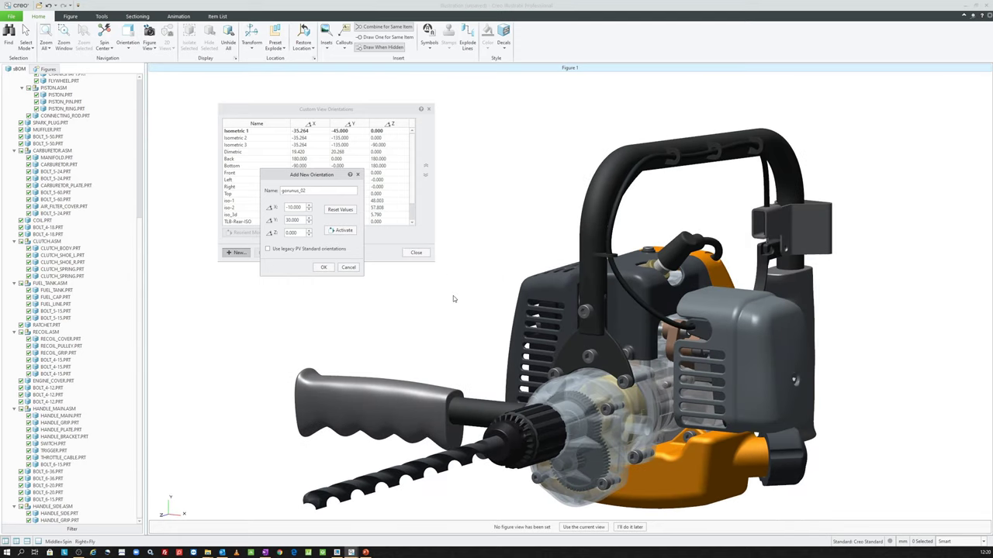
{"action": "left_click", "coordinate": [323, 268]}
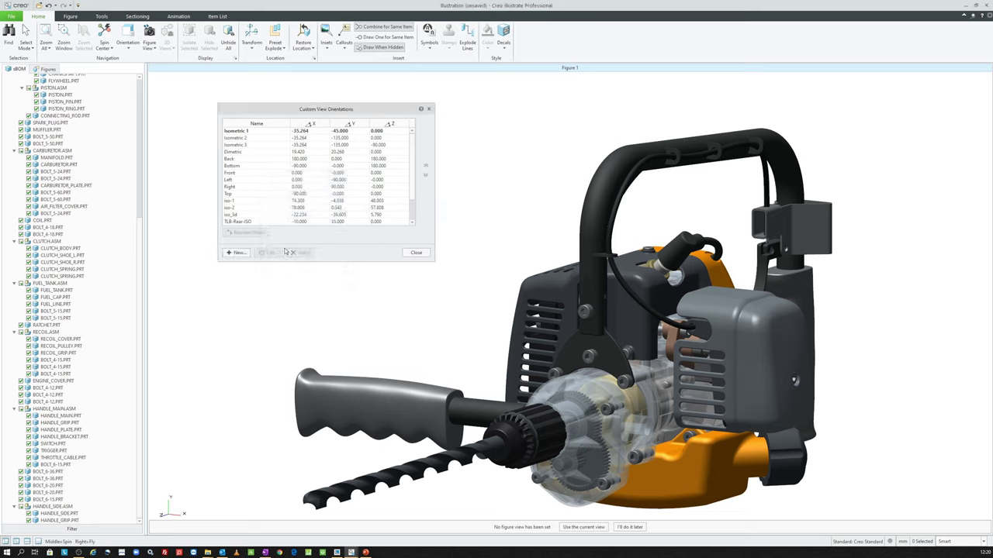
{"action": "left_click", "coordinate": [418, 252]}
{"action": "left_click", "coordinate": [127, 47]}
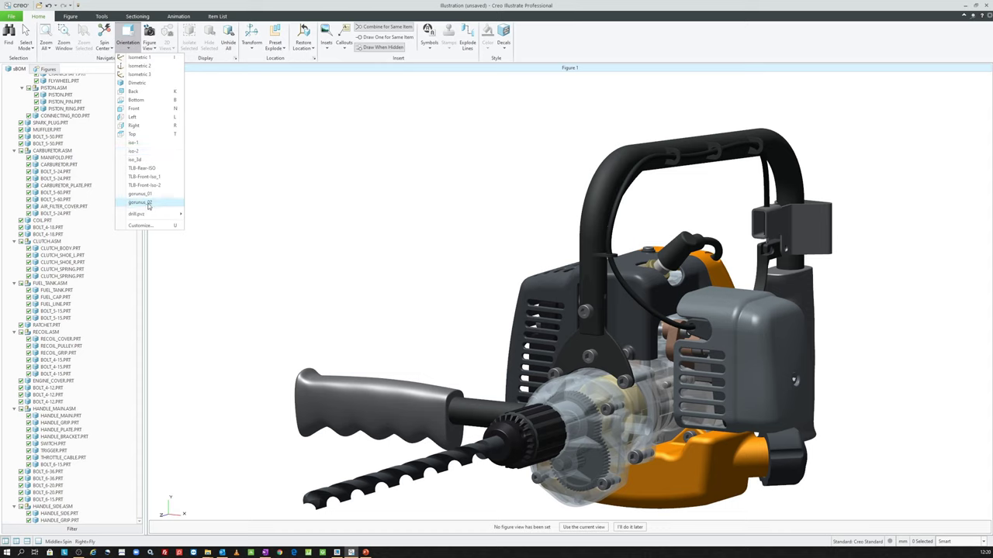
{"action": "left_click", "coordinate": [431, 331]}
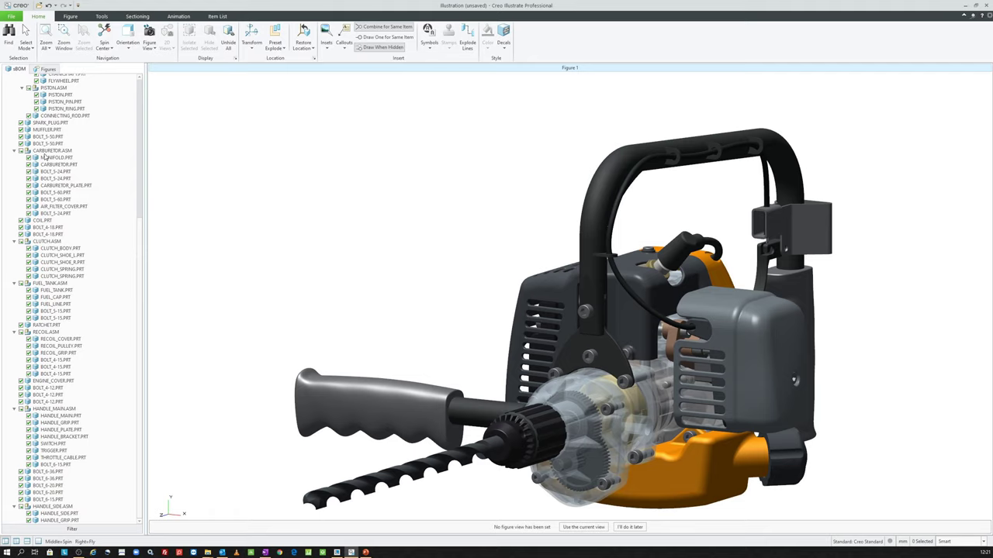
{"action": "left_click", "coordinate": [21, 151]}
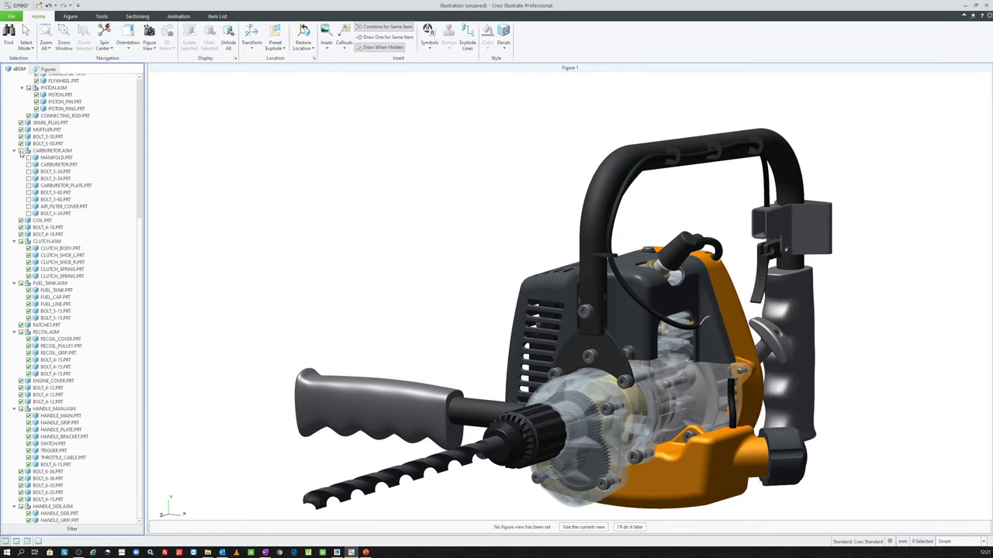
{"action": "left_click", "coordinate": [21, 151]}
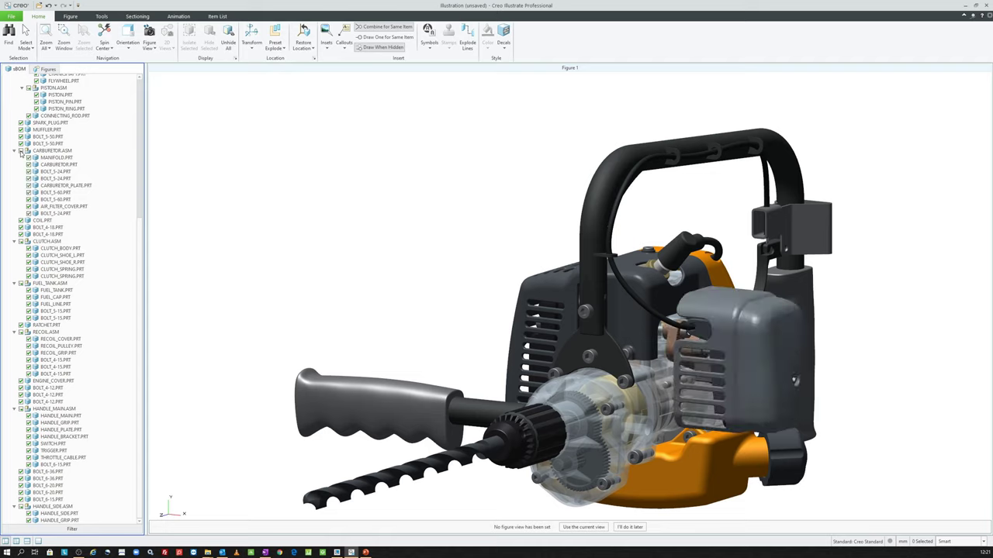
{"action": "left_click", "coordinate": [23, 241]}
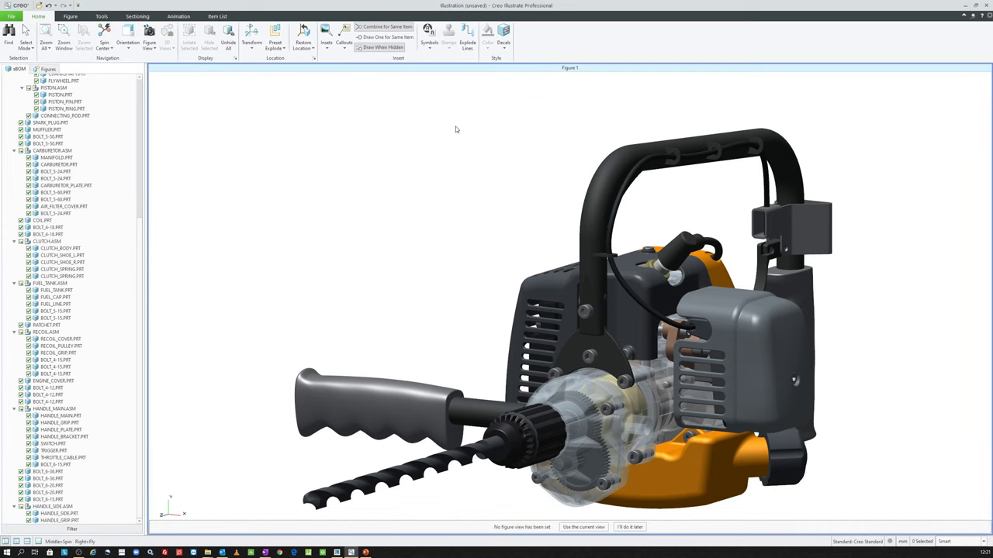
- Spin the drill to an oblique view, hide the drill bit, then show STANDARD_BIT.PRT again
{"action": "scroll", "coordinate": [465, 128], "scroll_direction": "down", "scroll_amount": 3}
{"action": "middle_click_drag", "start_coordinate": [574, 260], "coordinate": [514, 284]}
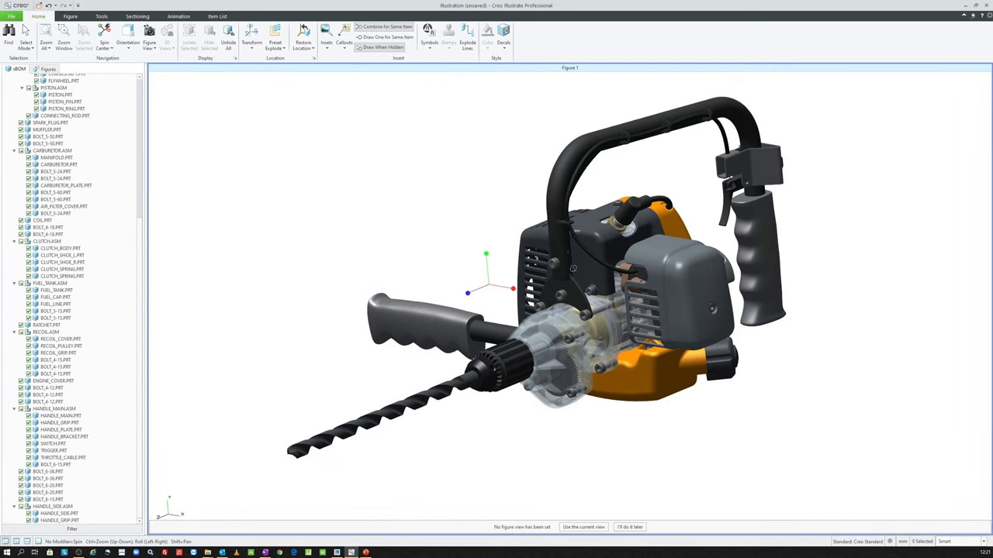
{"action": "left_click", "coordinate": [442, 385]}
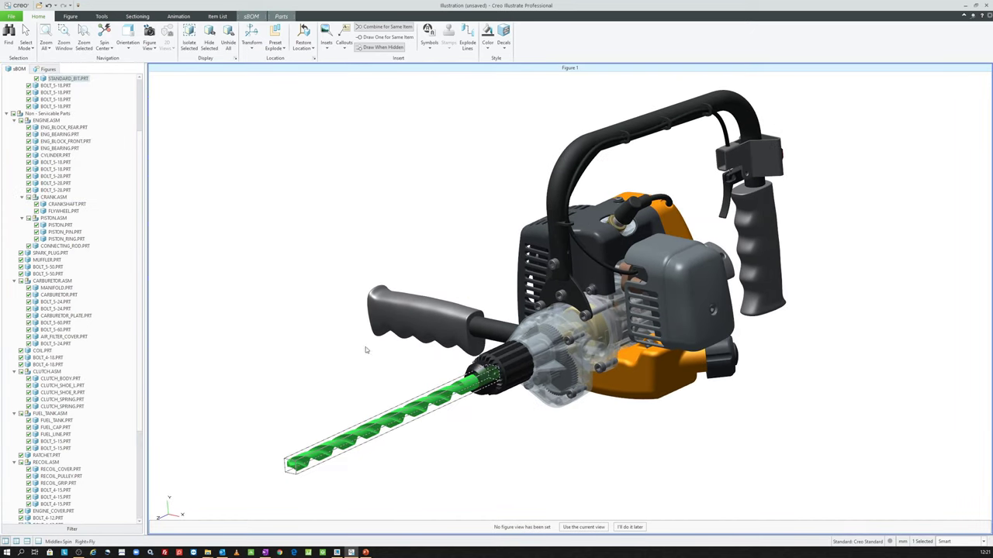
{"action": "right_click", "coordinate": [294, 271]}
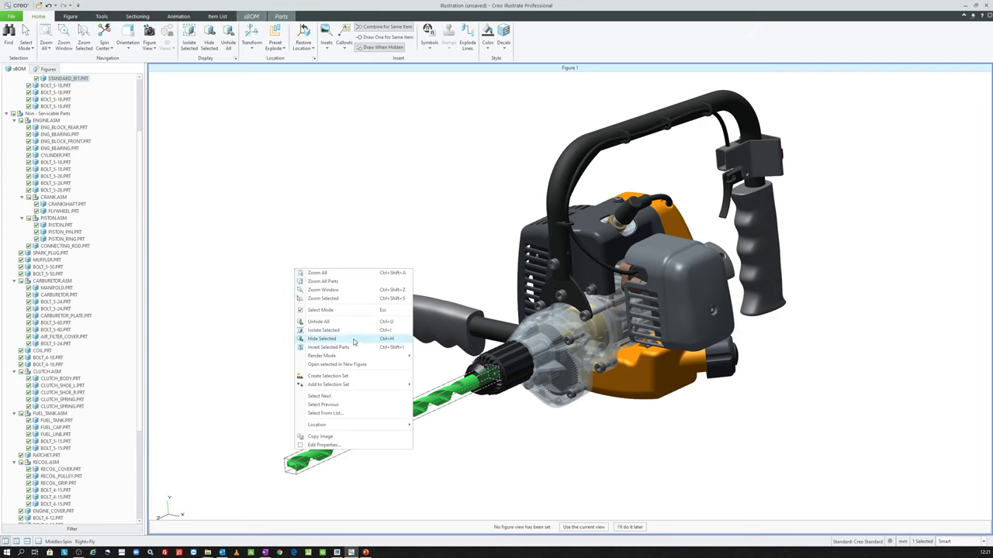
{"action": "left_click", "coordinate": [354, 341]}
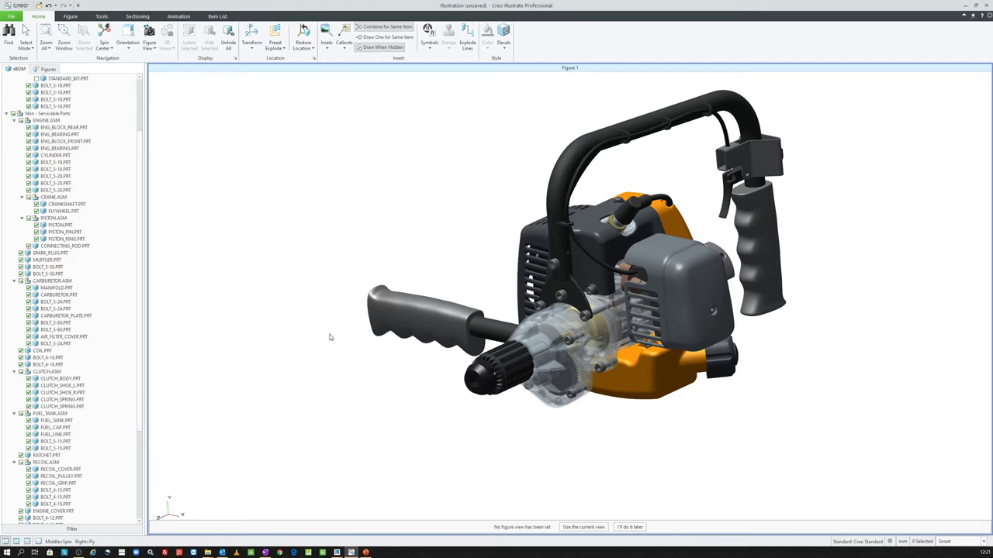
{"action": "scroll", "coordinate": [92, 176], "scroll_direction": "up", "scroll_amount": 3}
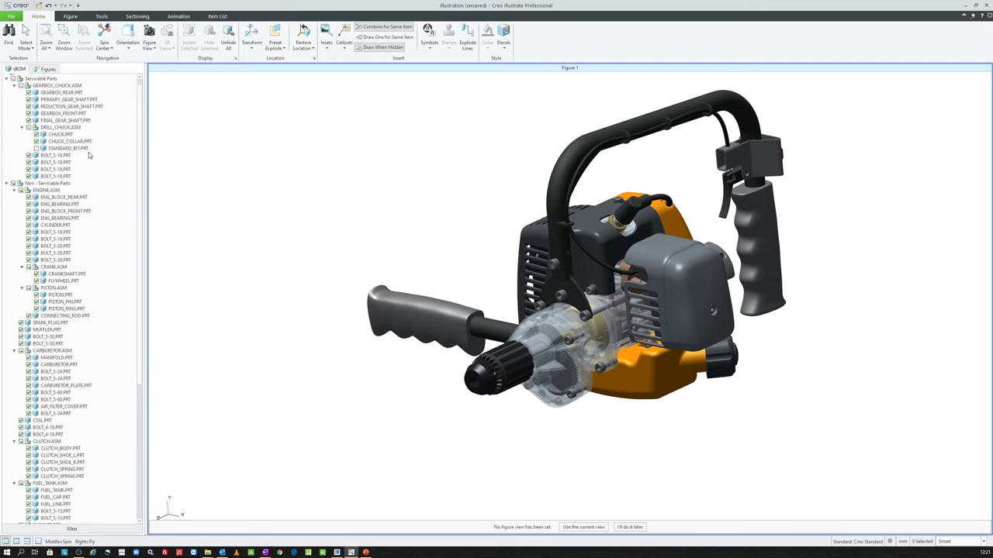
{"action": "scroll", "coordinate": [82, 146], "scroll_direction": "up", "scroll_amount": 1}
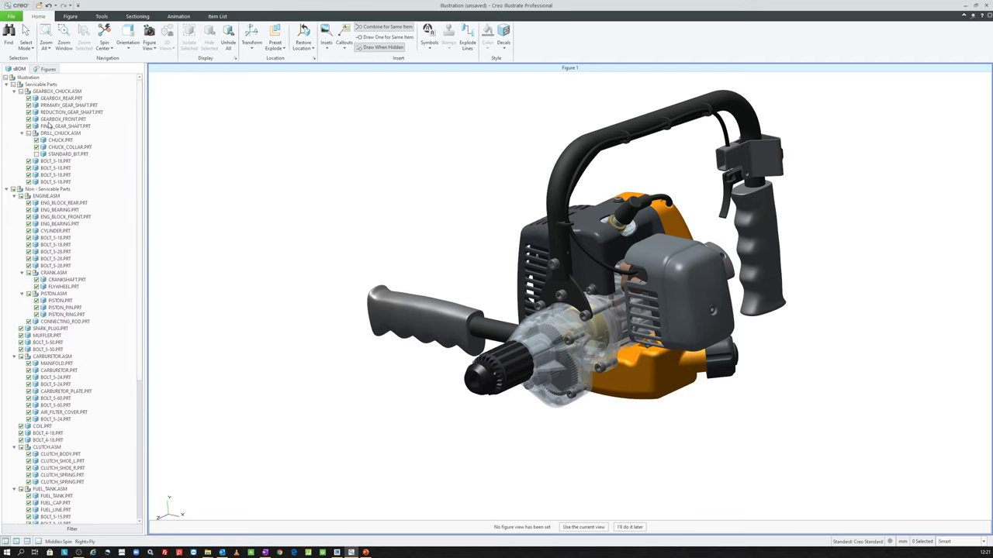
{"action": "left_click", "coordinate": [36, 154]}
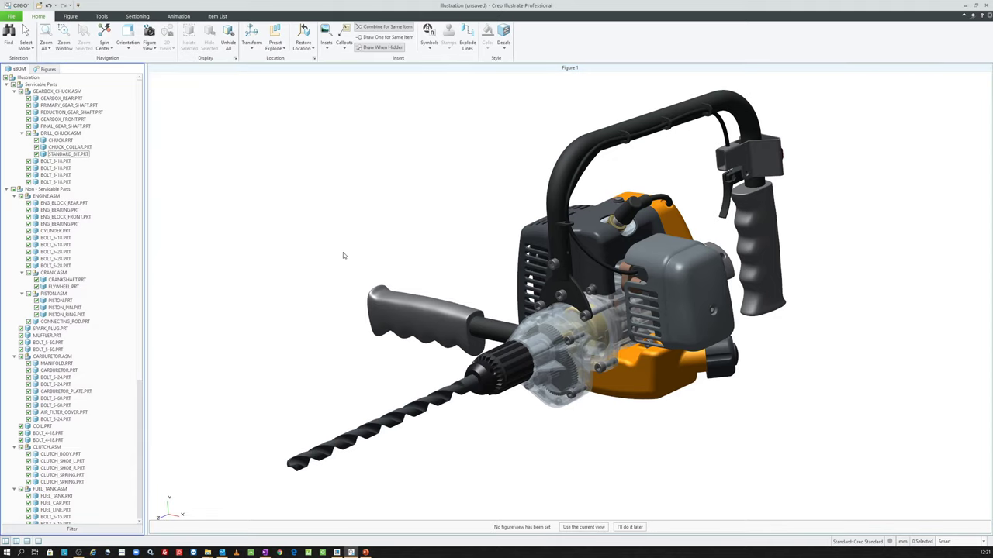
- Hide the drill bit again, unhide all parts, then select the bit and side handle
{"action": "left_click", "coordinate": [384, 423]}
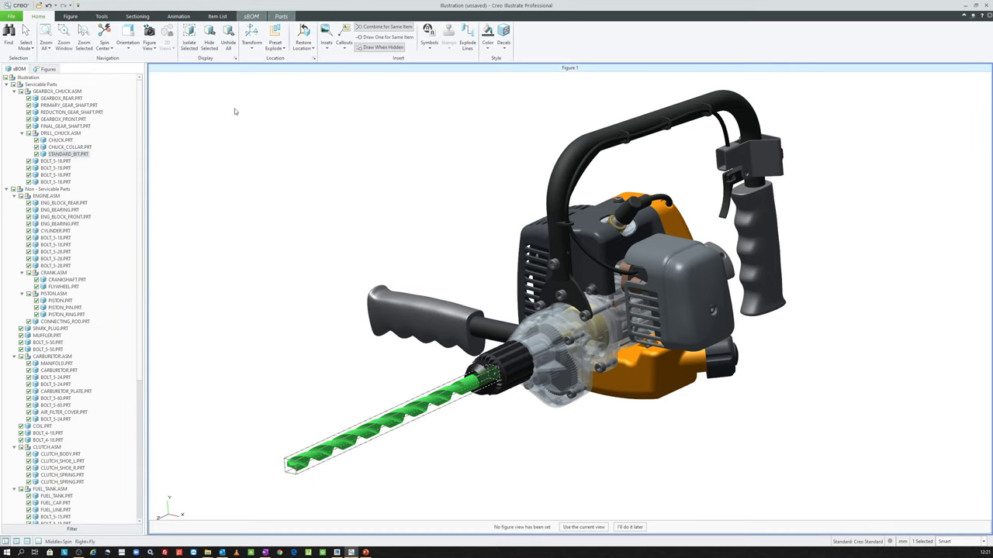
{"action": "left_click", "coordinate": [209, 42]}
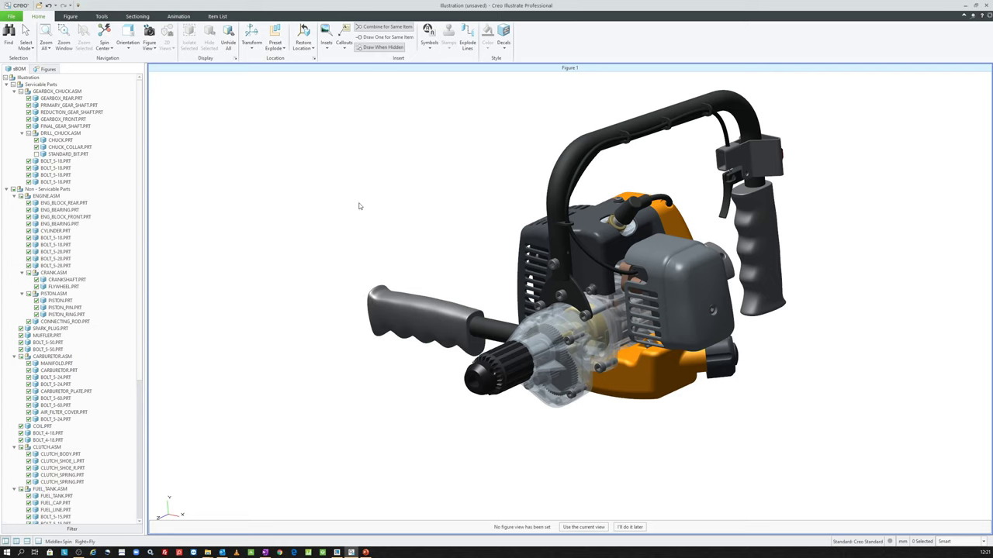
{"action": "left_click", "coordinate": [229, 45]}
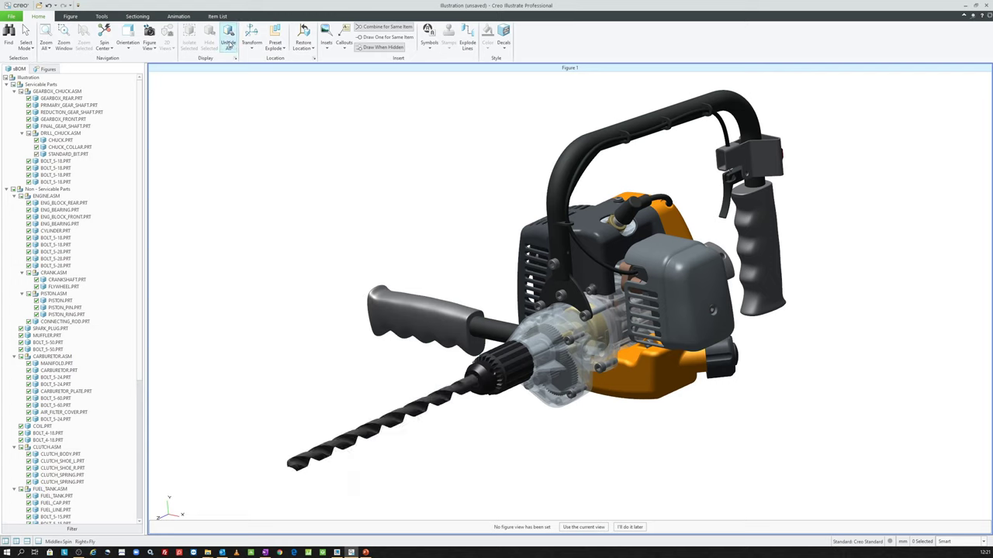
{"action": "left_click", "coordinate": [446, 394]}
{"action": "left_click", "coordinate": [444, 335], "text": "ctrl"}
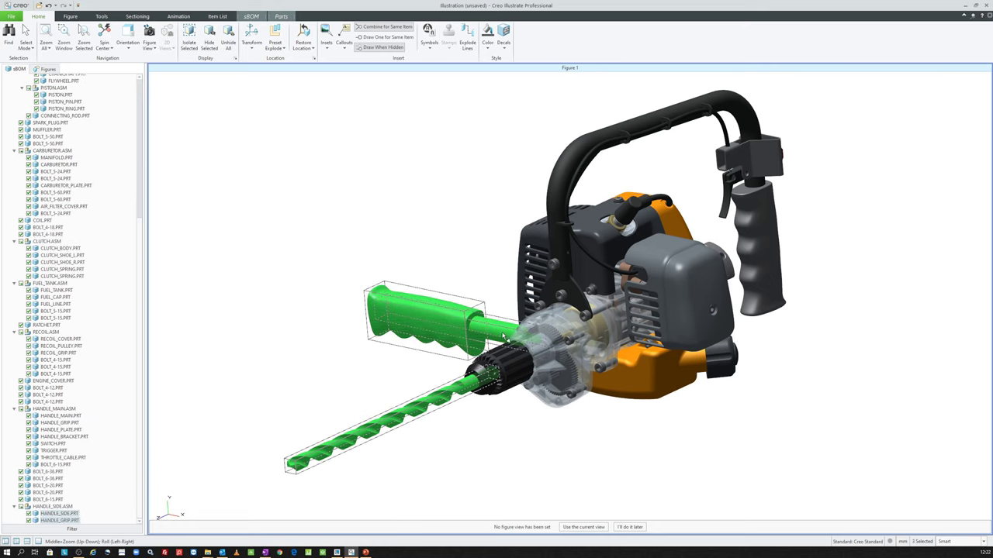
- Isolate the drill bit and side handle, then bring all hidden parts back
{"action": "left_click", "coordinate": [189, 40]}
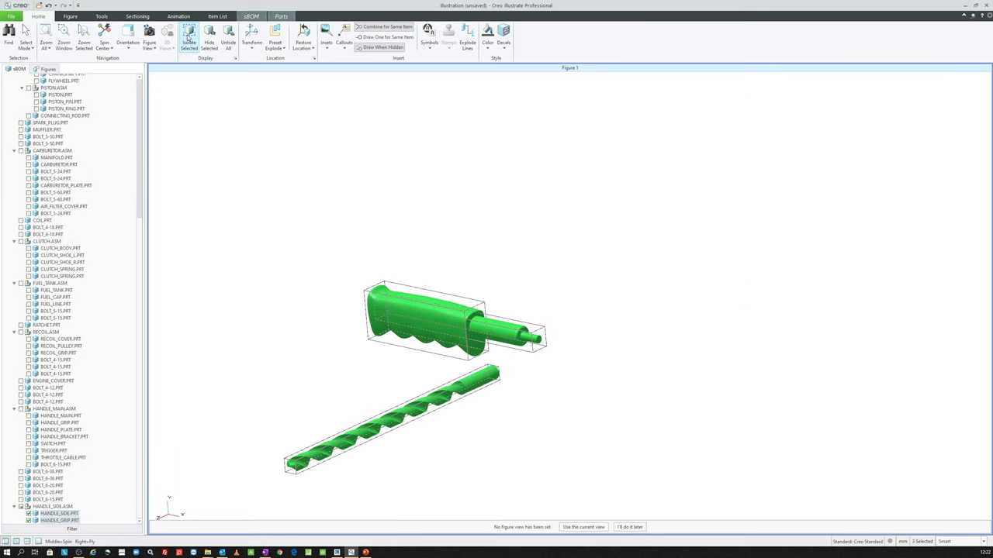
{"action": "left_click", "coordinate": [387, 191]}
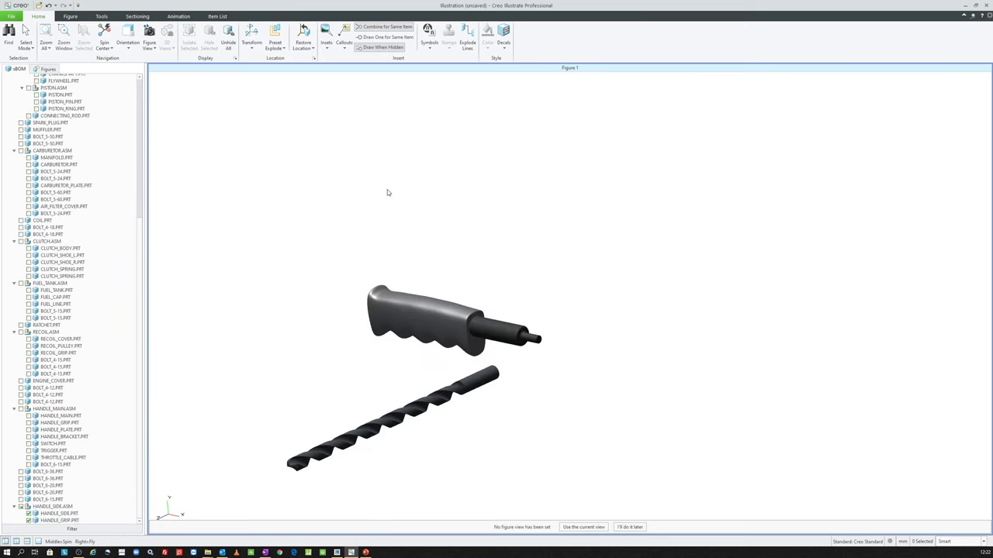
{"action": "left_click", "coordinate": [229, 44]}
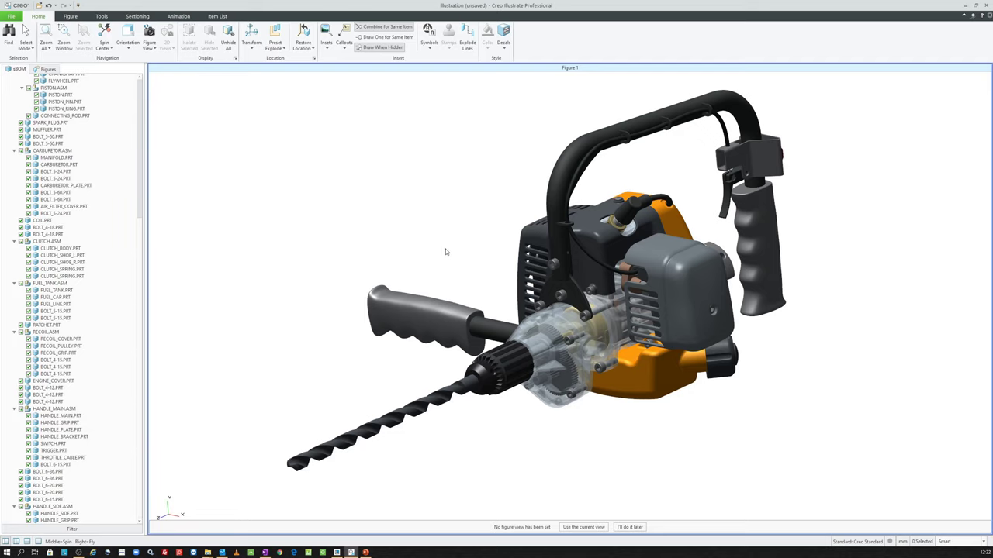
{"action": "scroll", "coordinate": [498, 272], "scroll_direction": "down", "scroll_amount": 1}
{"action": "scroll", "coordinate": [499, 272], "scroll_direction": "down", "scroll_amount": 2}
{"action": "scroll", "coordinate": [502, 272], "scroll_direction": "up", "scroll_amount": 3}
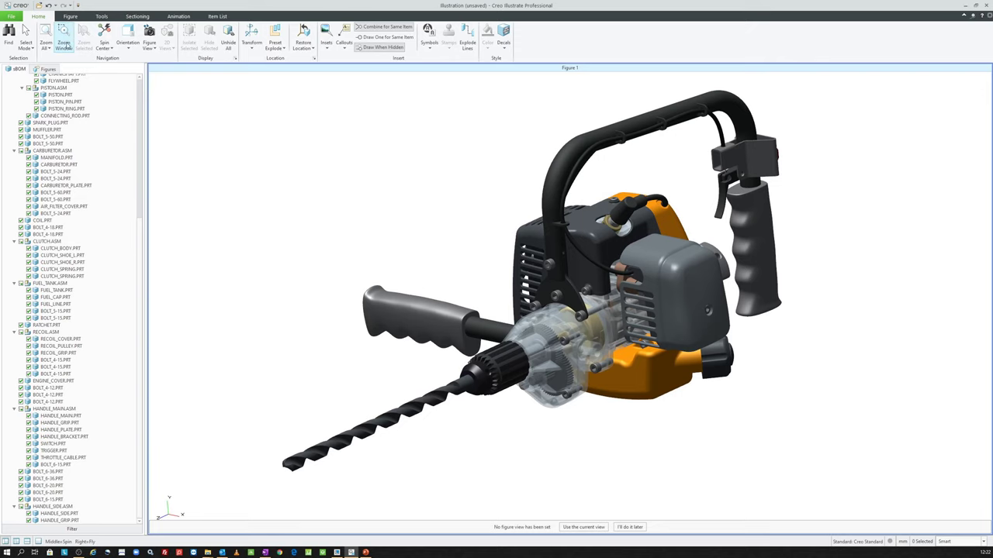
- Zoom in on the side handle, fit the whole assembly back in view, and select the side handle
{"action": "left_click", "coordinate": [63, 42]}
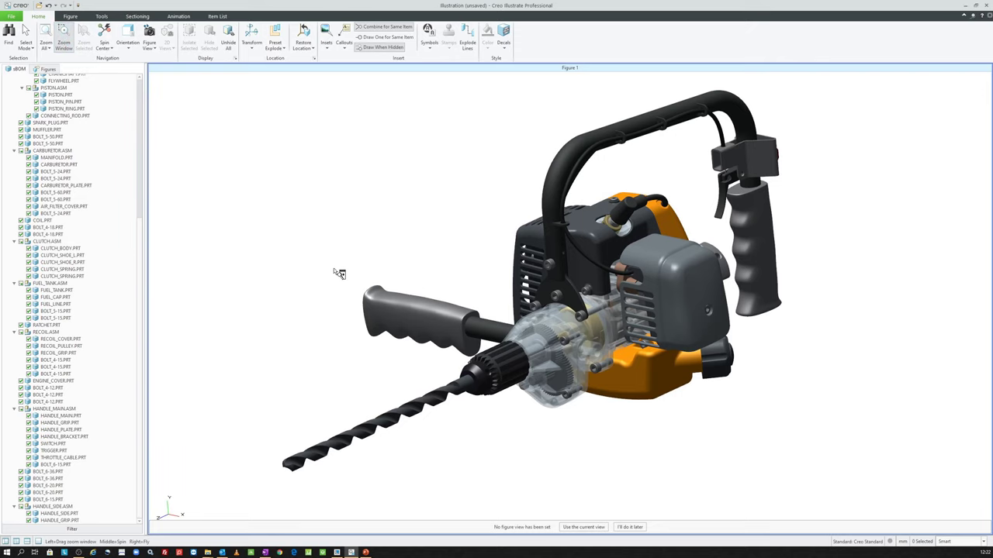
{"action": "left_click_drag", "start_coordinate": [333, 270], "coordinate": [478, 354]}
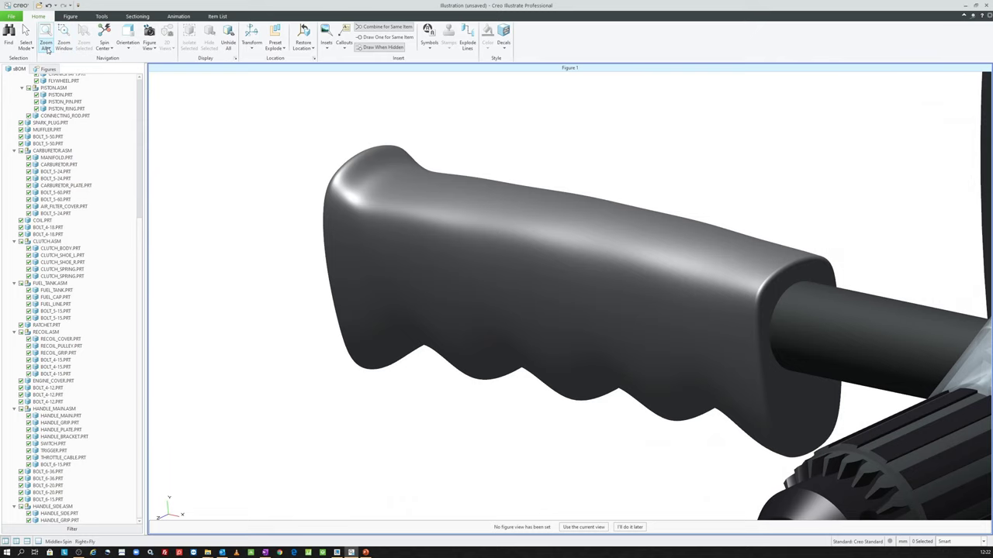
{"action": "left_click", "coordinate": [45, 48]}
{"action": "left_click", "coordinate": [62, 57]}
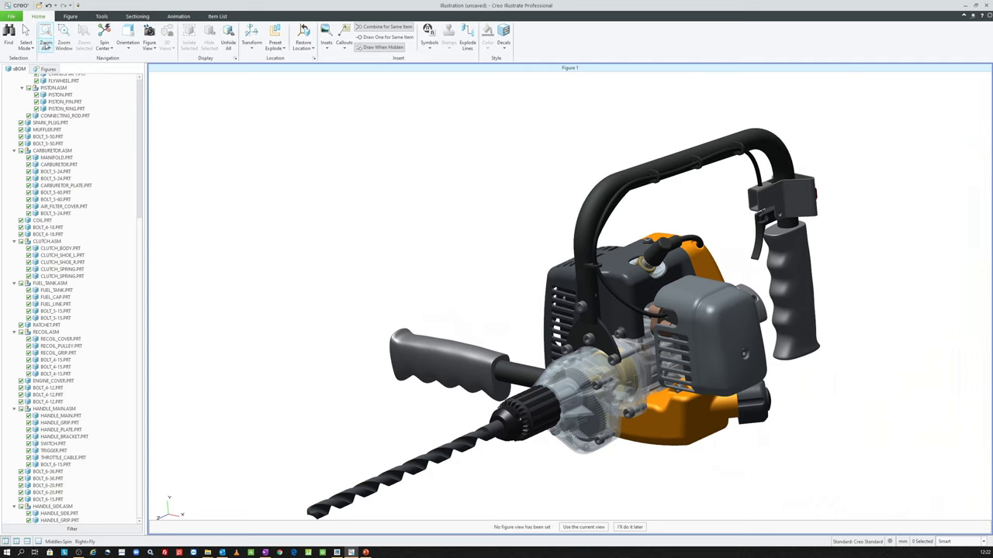
{"action": "left_click", "coordinate": [46, 48]}
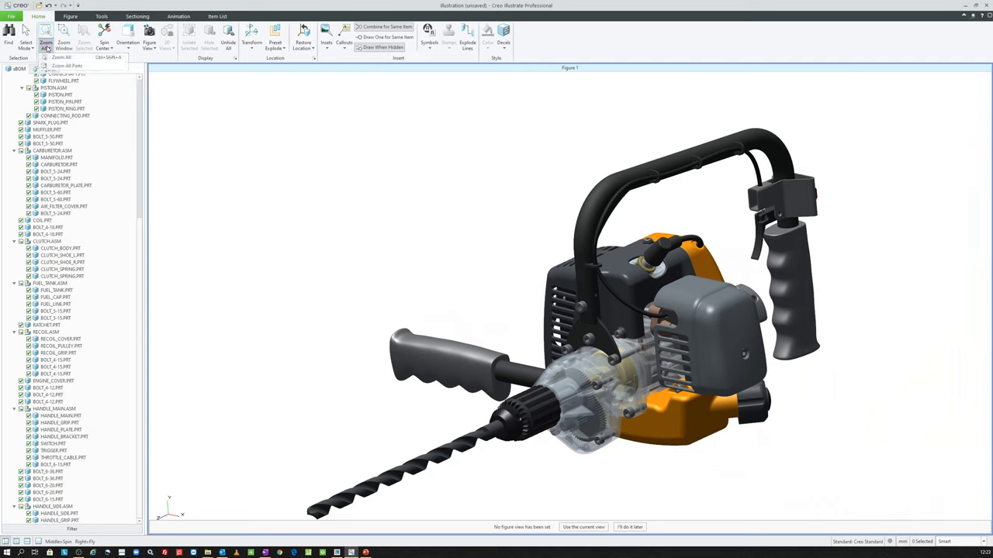
{"action": "left_click", "coordinate": [441, 355]}
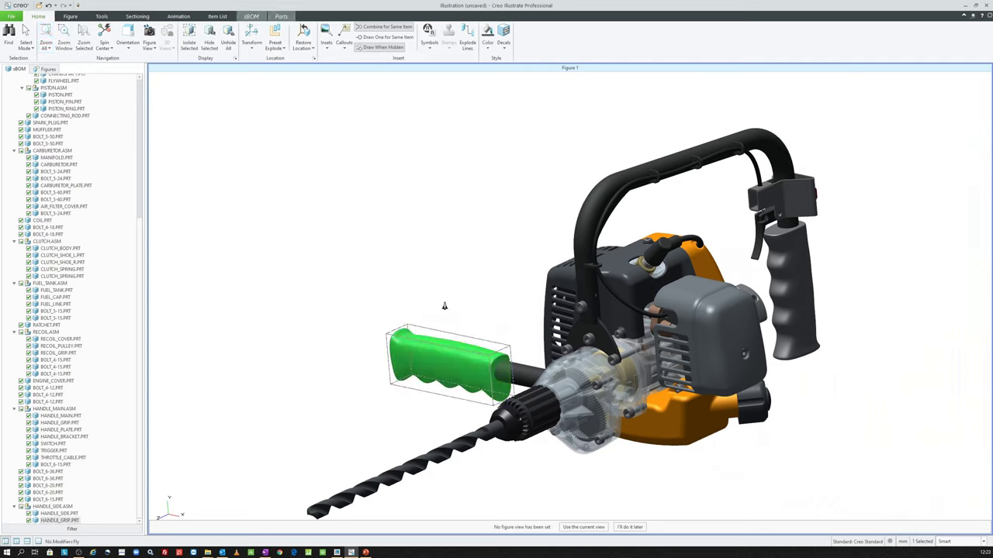
{"action": "right_click_drag", "start_coordinate": [445, 306], "coordinate": [446, 307]}
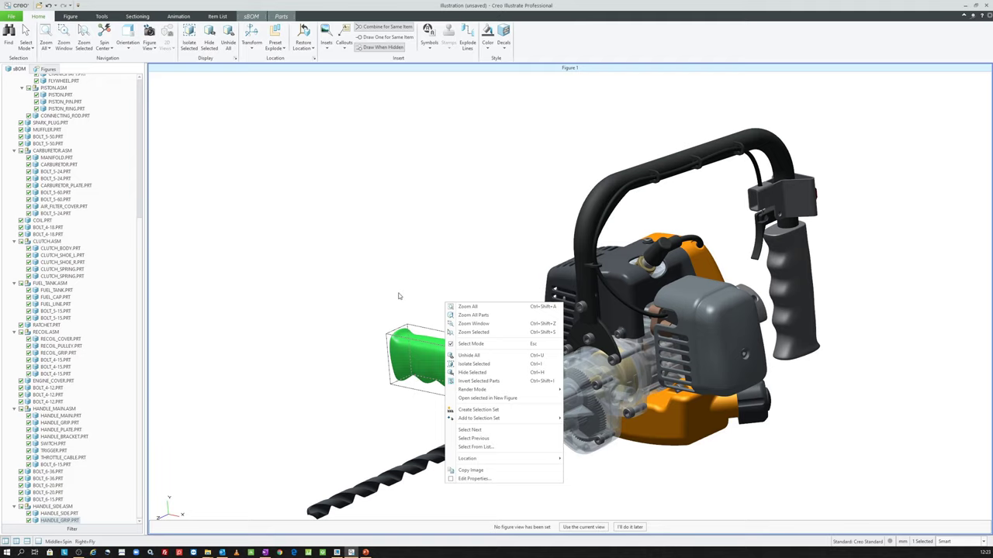
{"action": "left_click", "coordinate": [496, 332]}
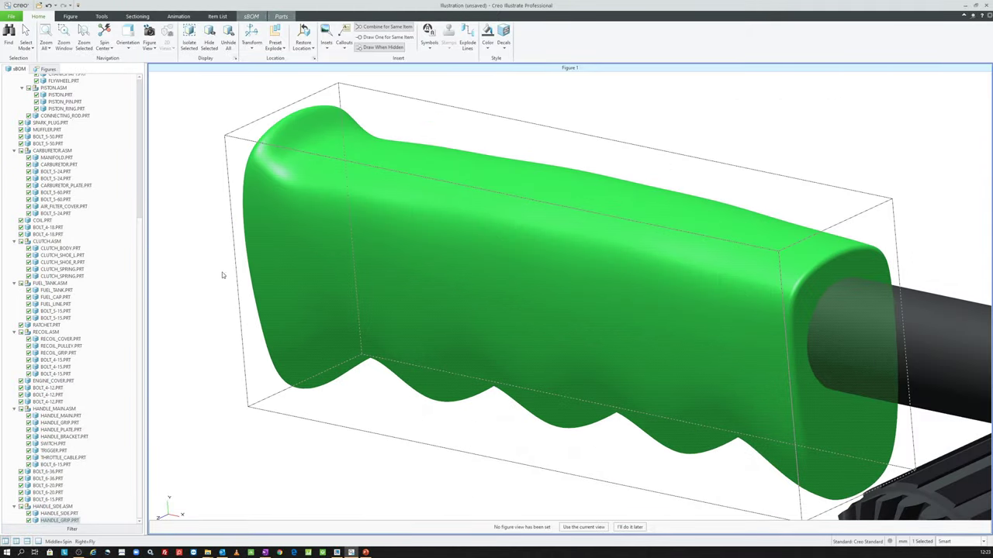
{"action": "left_click", "coordinate": [223, 275]}
{"action": "left_click", "coordinate": [60, 318]}
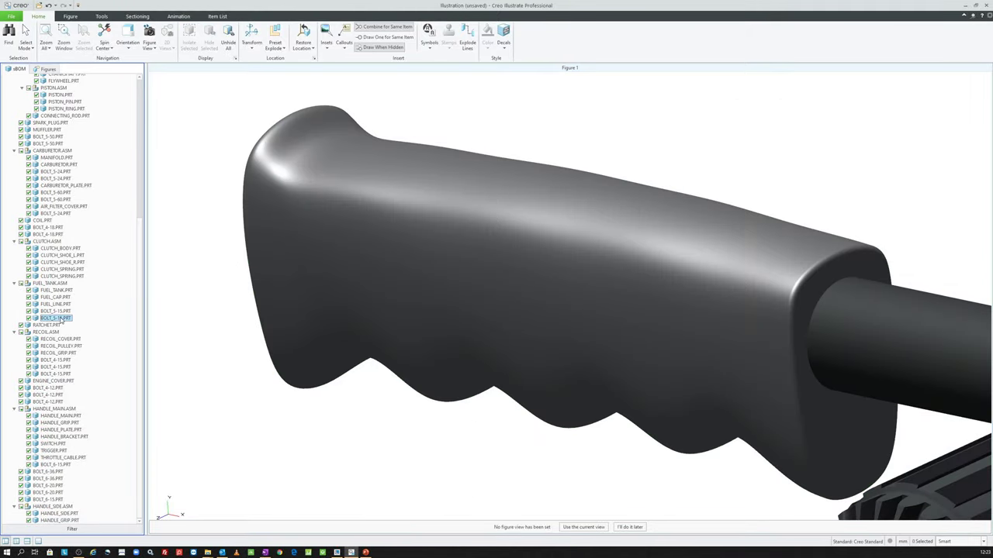
{"action": "right_click", "coordinate": [62, 318]}
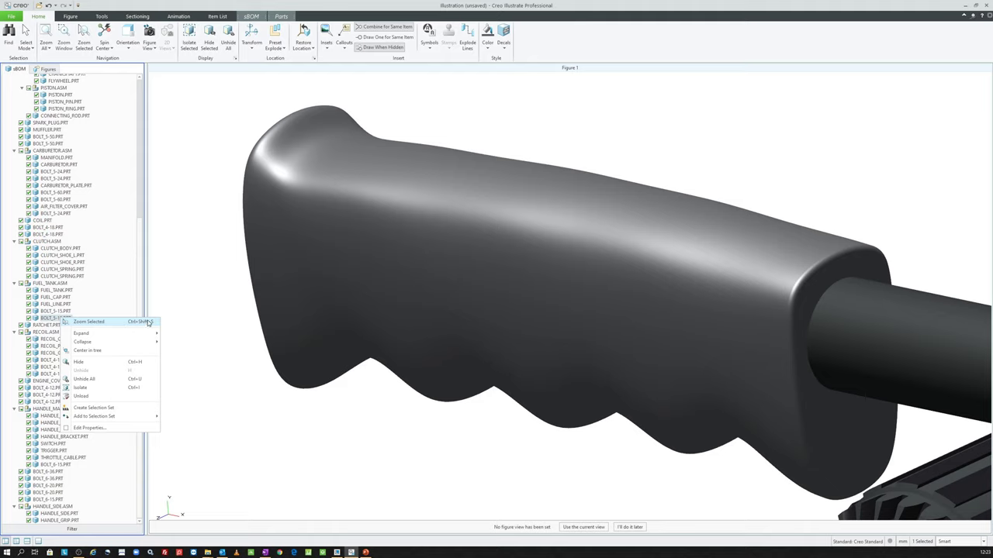
{"action": "left_click", "coordinate": [138, 323]}
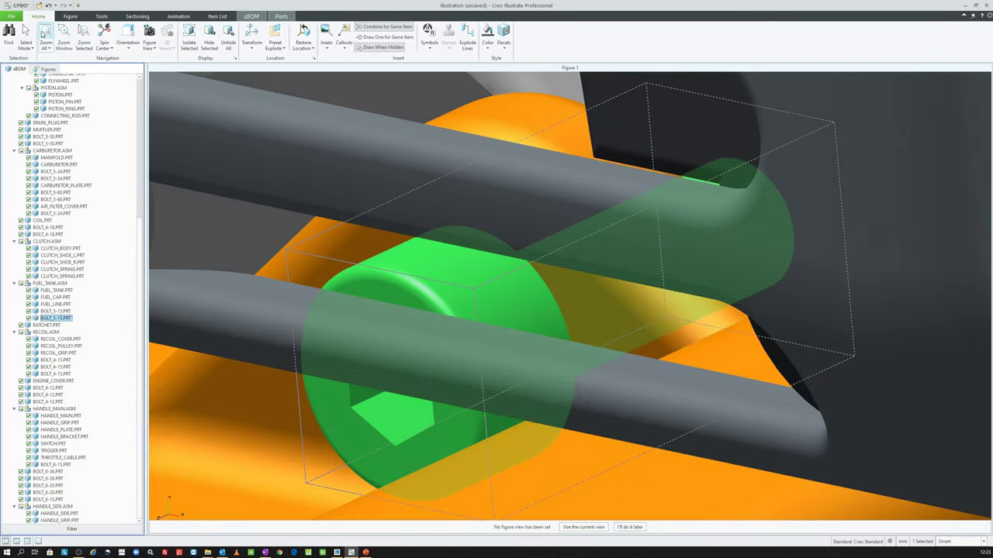
{"action": "left_click", "coordinate": [44, 34]}
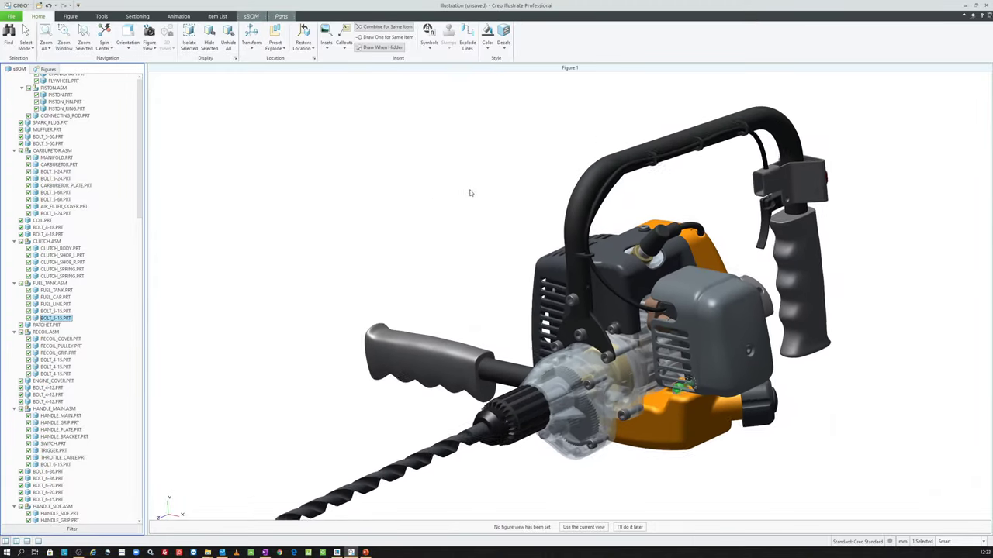
{"action": "left_click", "coordinate": [533, 242]}
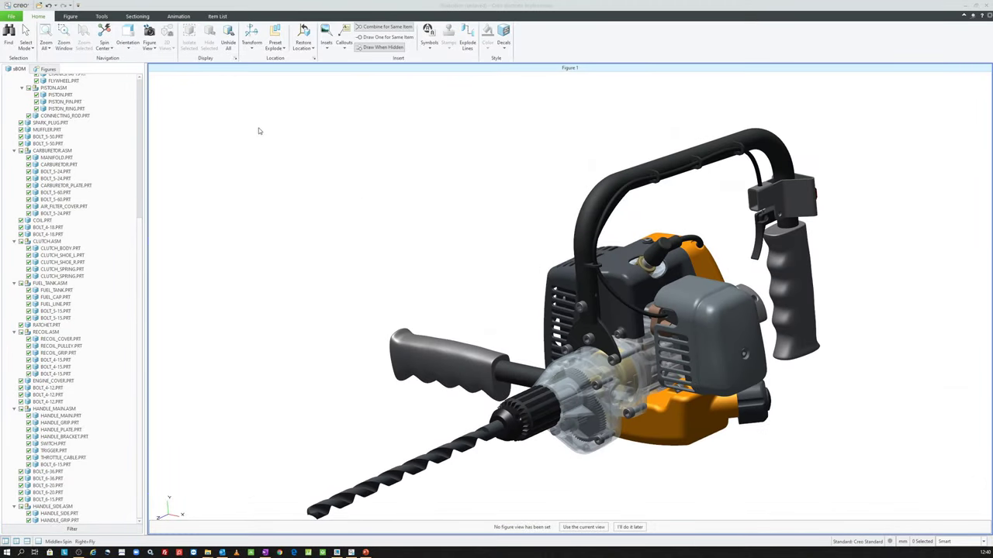
- Render the drill as Shaded with Edges, Flat Shaded with Edges, Cel and Hidden Line
{"action": "left_click", "coordinate": [71, 16]}
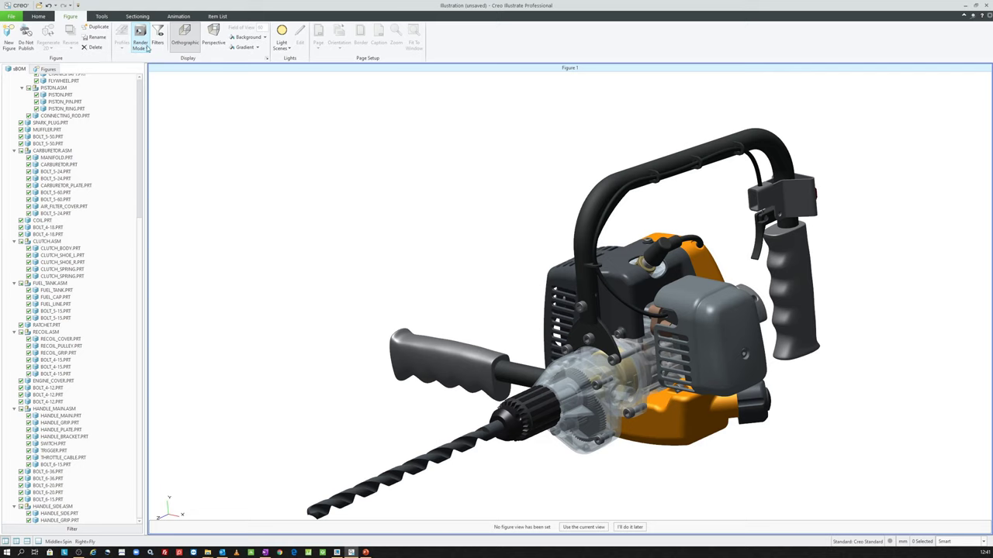
{"action": "left_click", "coordinate": [143, 48]}
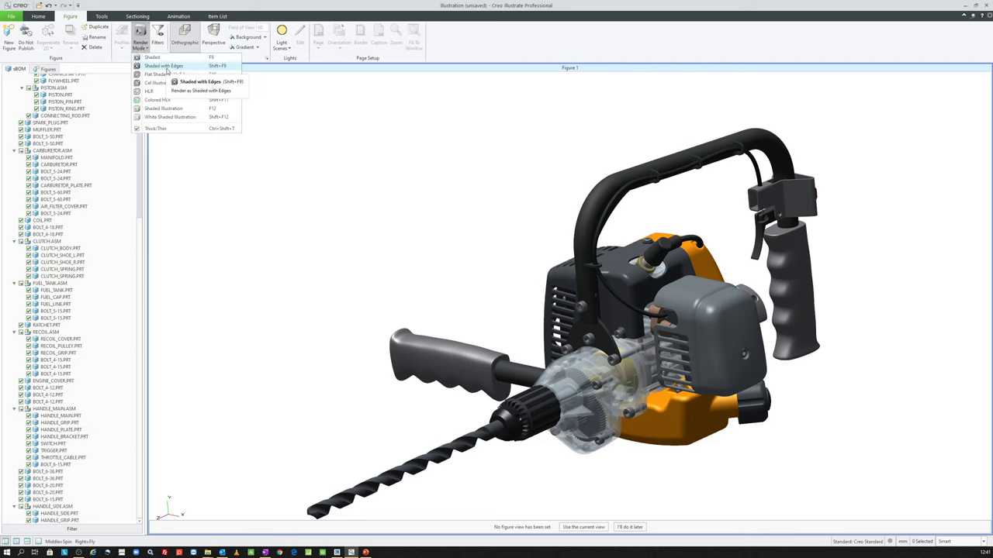
{"action": "left_click", "coordinate": [165, 66]}
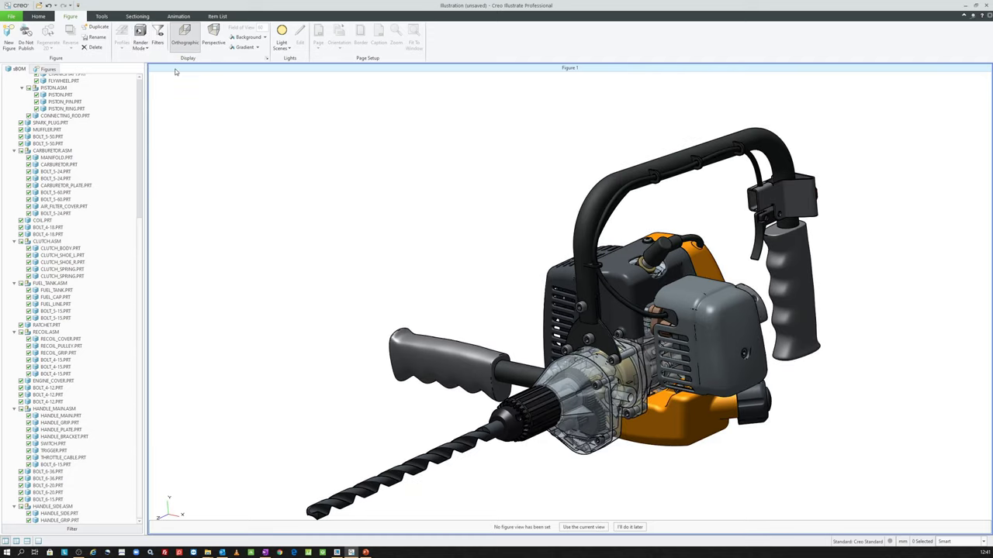
{"action": "left_click", "coordinate": [142, 48]}
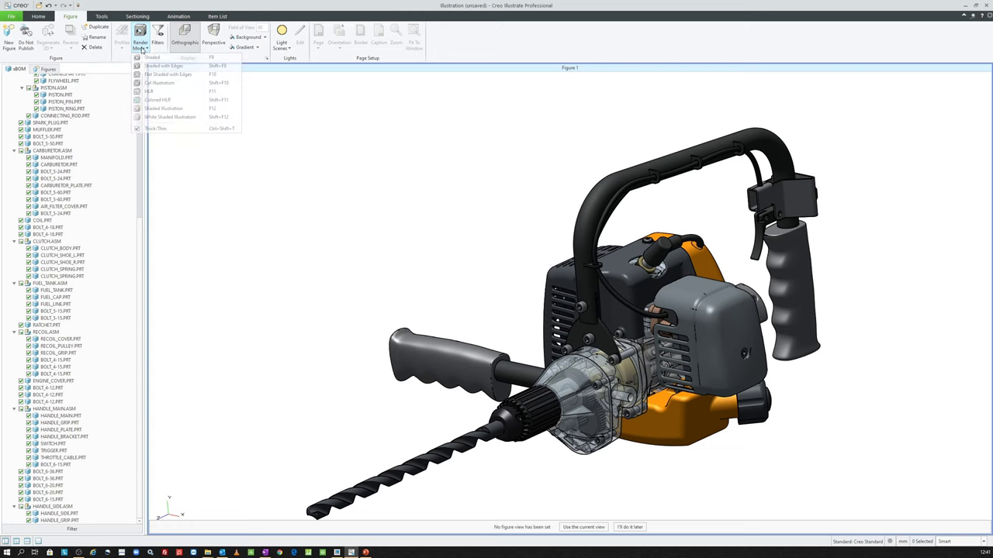
{"action": "left_click", "coordinate": [177, 75]}
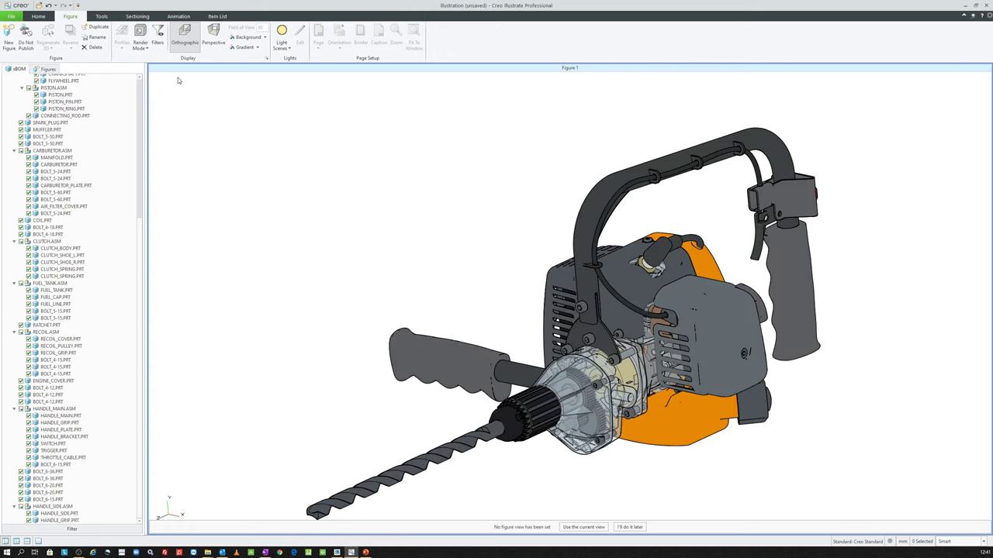
{"action": "left_click", "coordinate": [142, 48]}
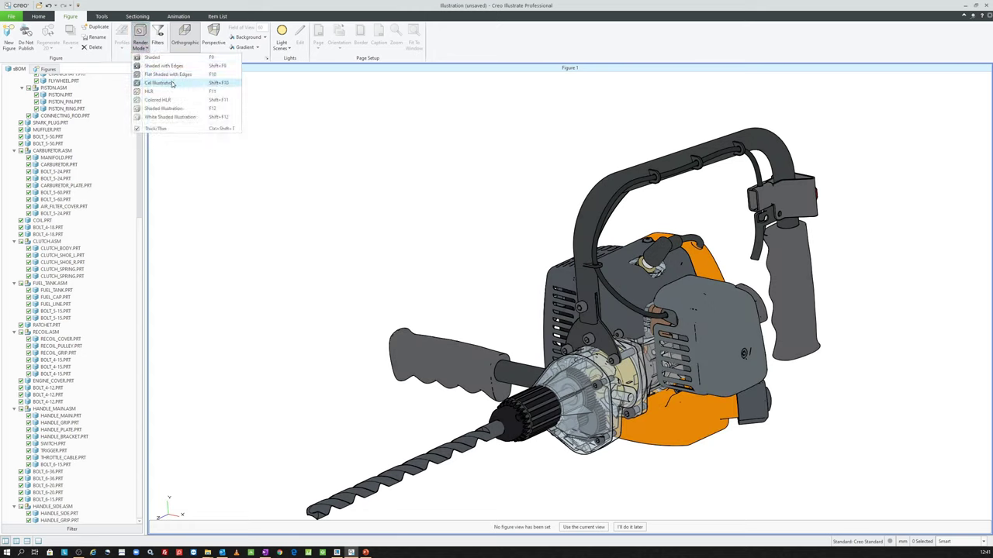
{"action": "left_click", "coordinate": [172, 84]}
{"action": "left_click", "coordinate": [141, 43]}
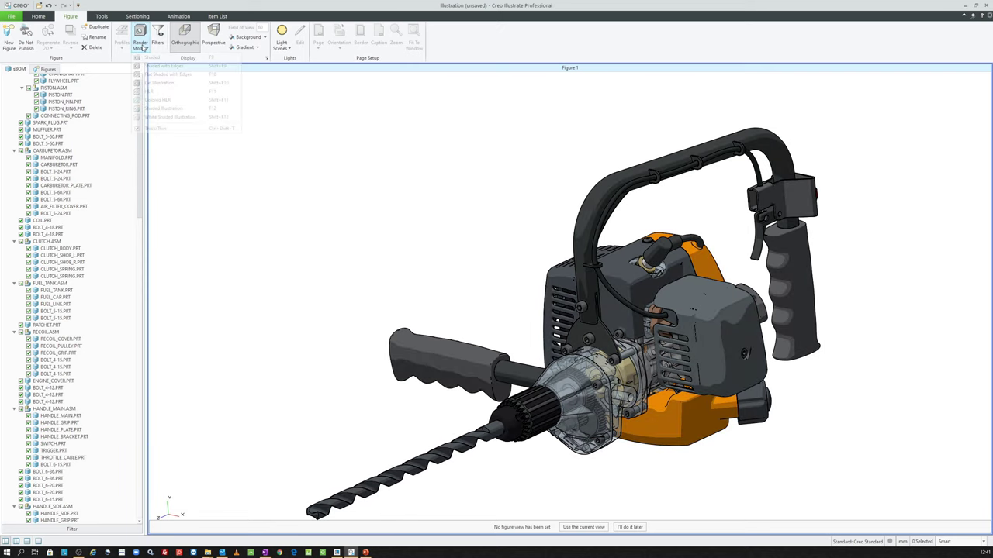
{"action": "left_click", "coordinate": [161, 90]}
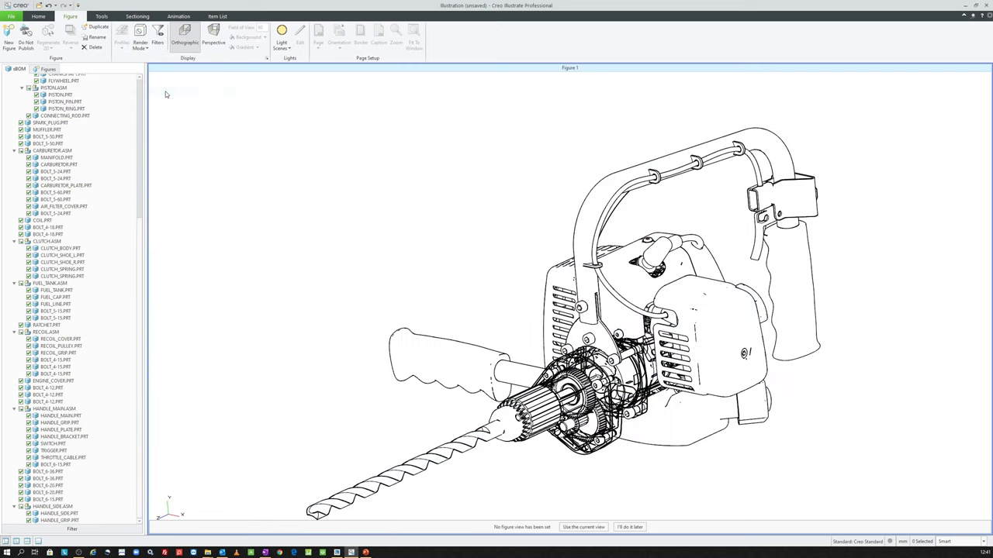
- Try Colored HLR, Shaded Illustration and White Shaded Illustration, then return to Shaded with Edges
{"action": "left_click", "coordinate": [140, 50]}
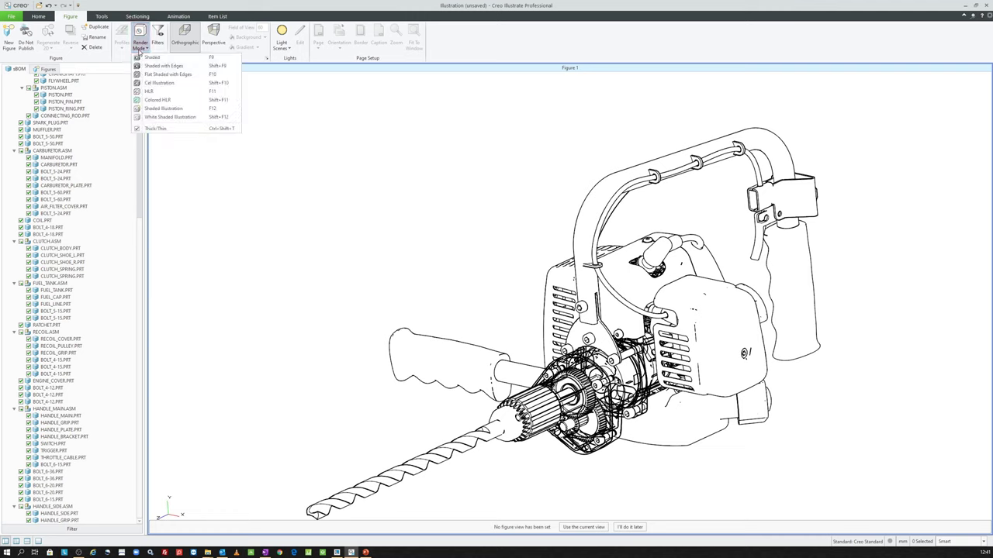
{"action": "left_click", "coordinate": [167, 100]}
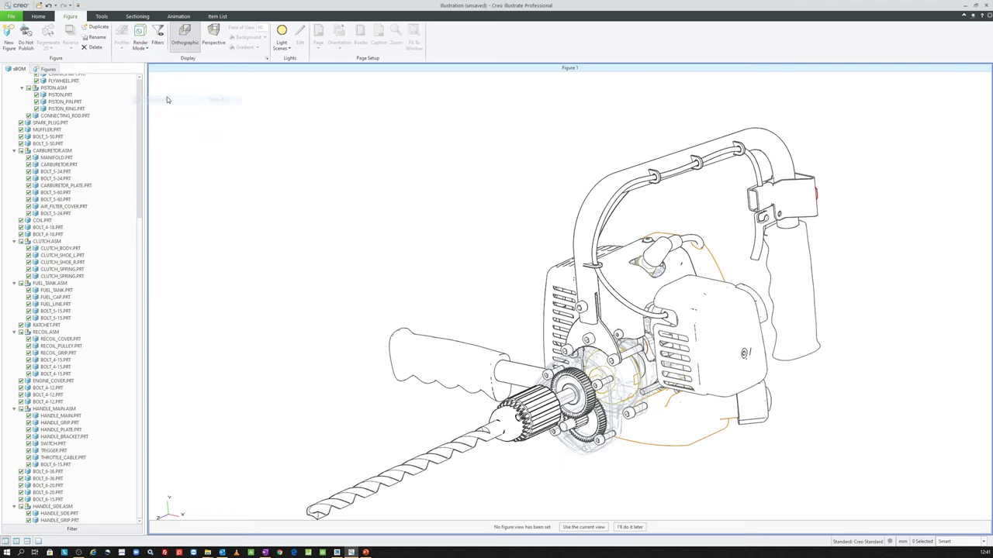
{"action": "left_click", "coordinate": [140, 46]}
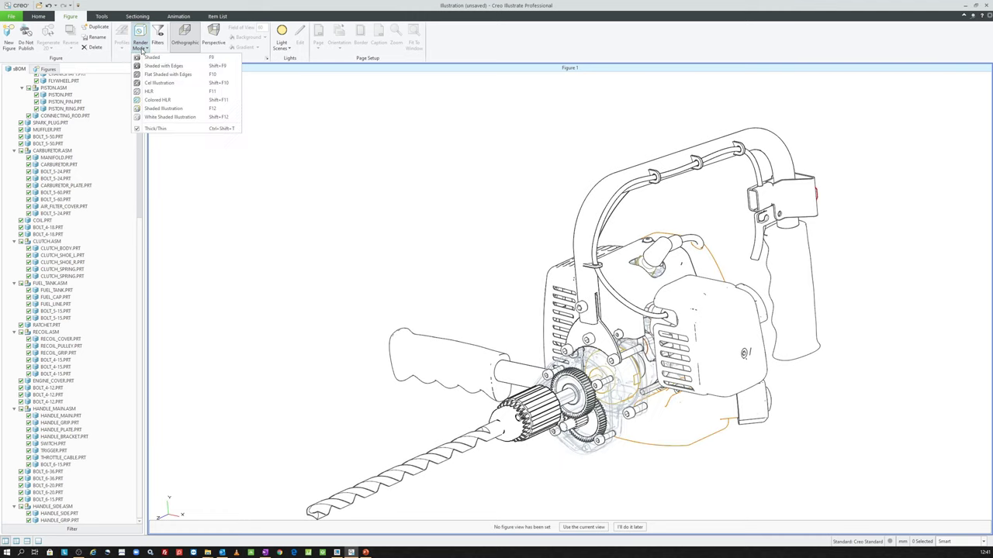
{"action": "left_click", "coordinate": [169, 108]}
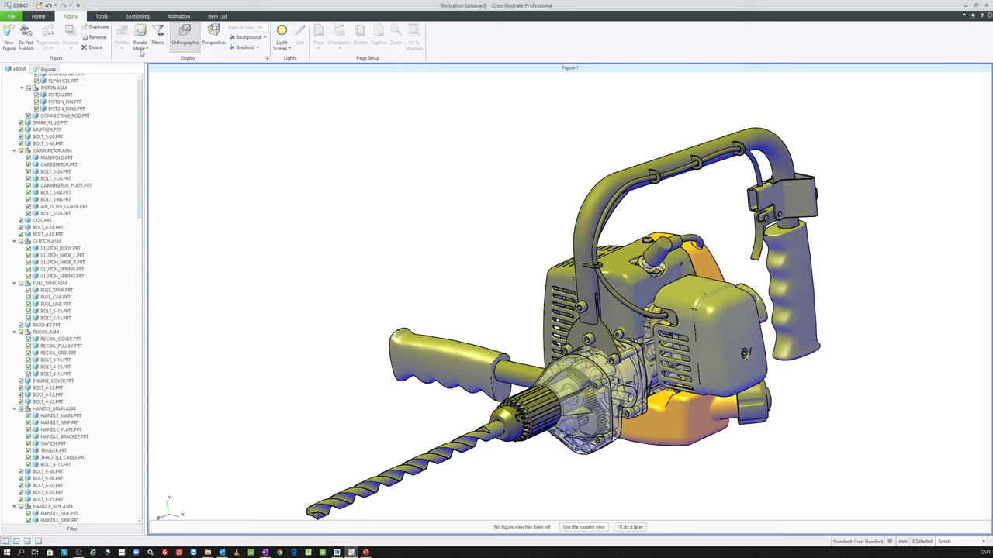
{"action": "left_click", "coordinate": [140, 51]}
{"action": "left_click", "coordinate": [184, 117]}
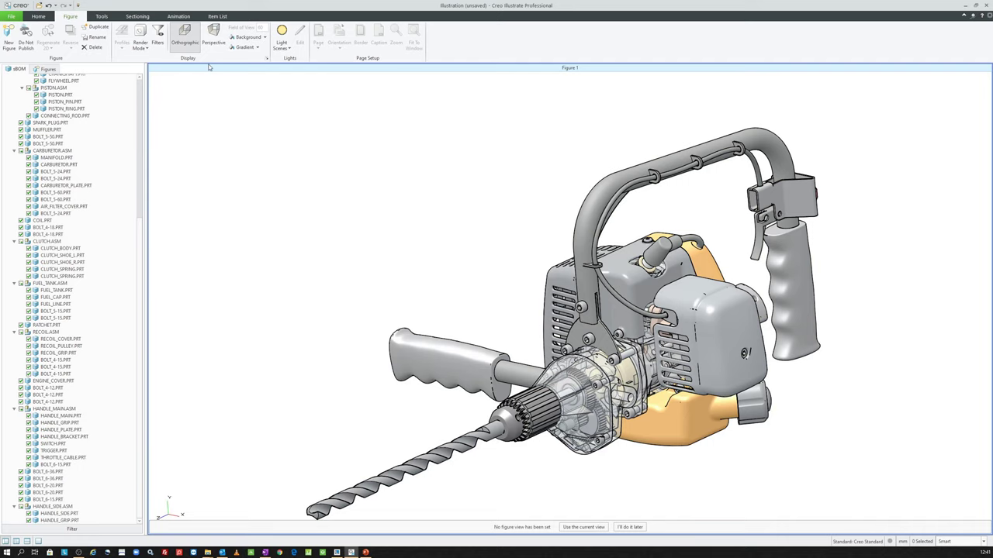
{"action": "left_click", "coordinate": [141, 47]}
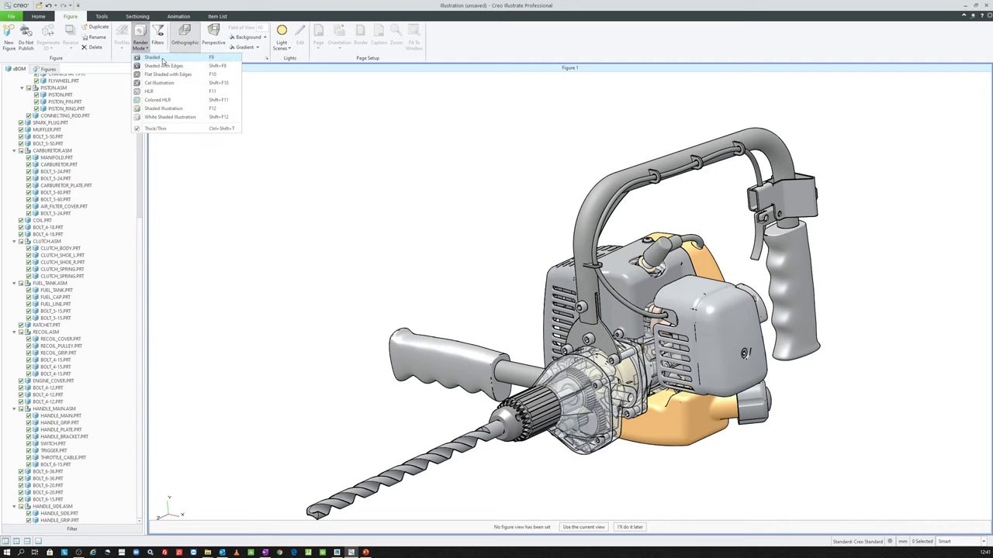
{"action": "left_click", "coordinate": [165, 66]}
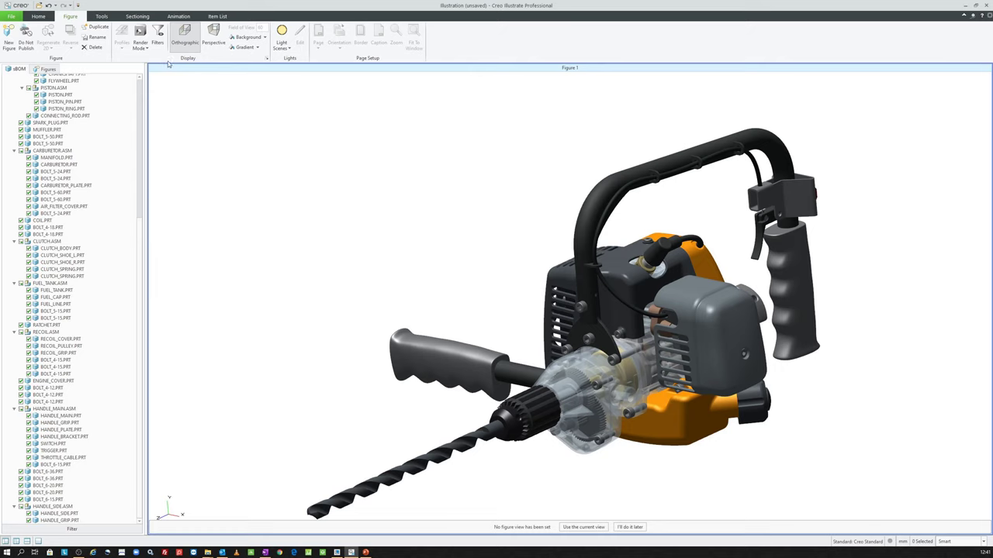
- Switch to perspective projection and orbit the drill so the side handle faces the viewer
{"action": "left_click", "coordinate": [213, 45]}
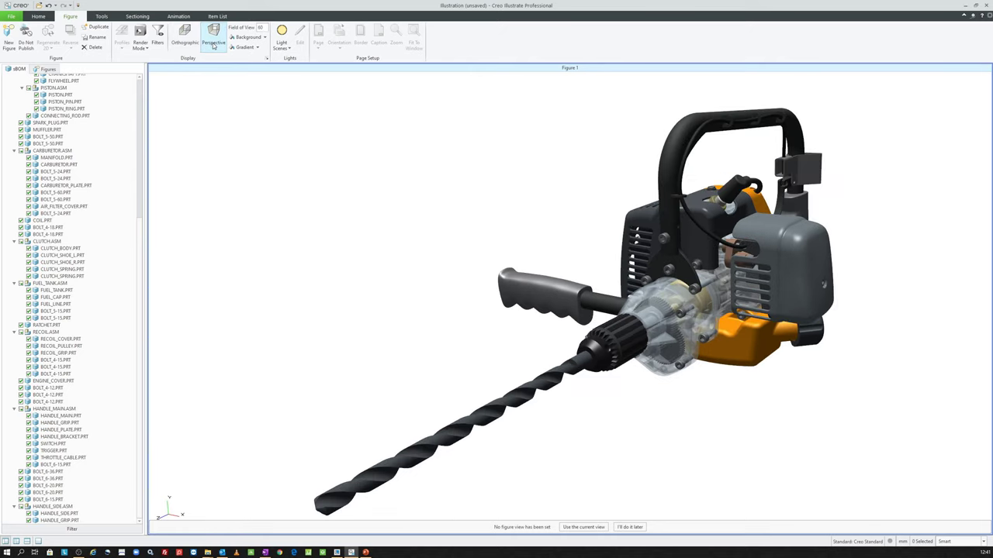
{"action": "mouse_move", "coordinate": [578, 266]}
{"action": "middle_mouse_down"}
{"action": "mouse_move", "coordinate": [565, 251]}
{"action": "mouse_move", "coordinate": [543, 252]}
{"action": "mouse_move", "coordinate": [571, 259]}
{"action": "mouse_move", "coordinate": [602, 245]}
{"action": "mouse_move", "coordinate": [649, 273]}
{"action": "middle_mouse_up"}
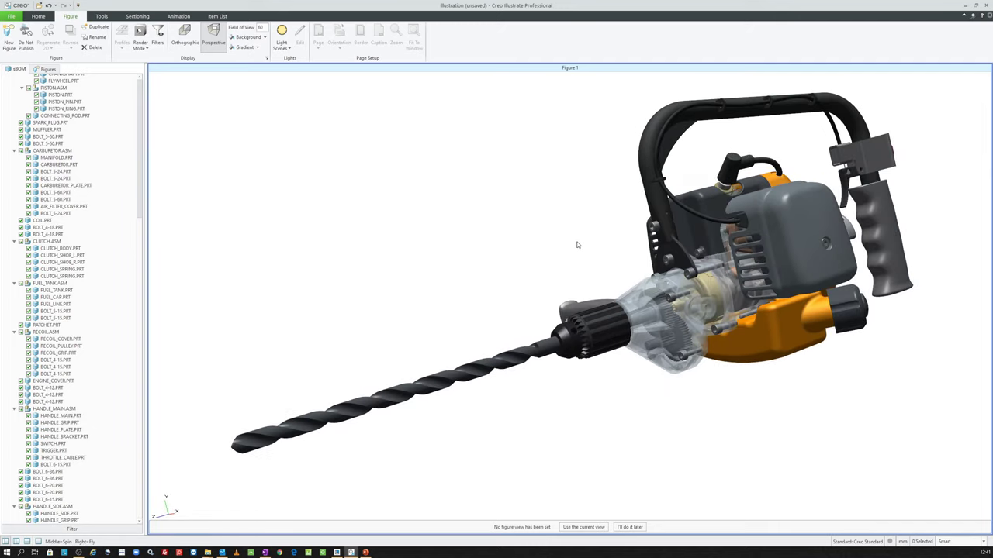
{"action": "mouse_move", "coordinate": [577, 245]}
{"action": "middle_mouse_down"}
{"action": "mouse_move", "coordinate": [646, 265]}
{"action": "mouse_move", "coordinate": [614, 239]}
{"action": "mouse_move", "coordinate": [651, 265]}
{"action": "mouse_move", "coordinate": [611, 245]}
{"action": "mouse_move", "coordinate": [637, 236]}
{"action": "mouse_move", "coordinate": [632, 254]}
{"action": "mouse_move", "coordinate": [654, 260]}
{"action": "middle_mouse_up"}
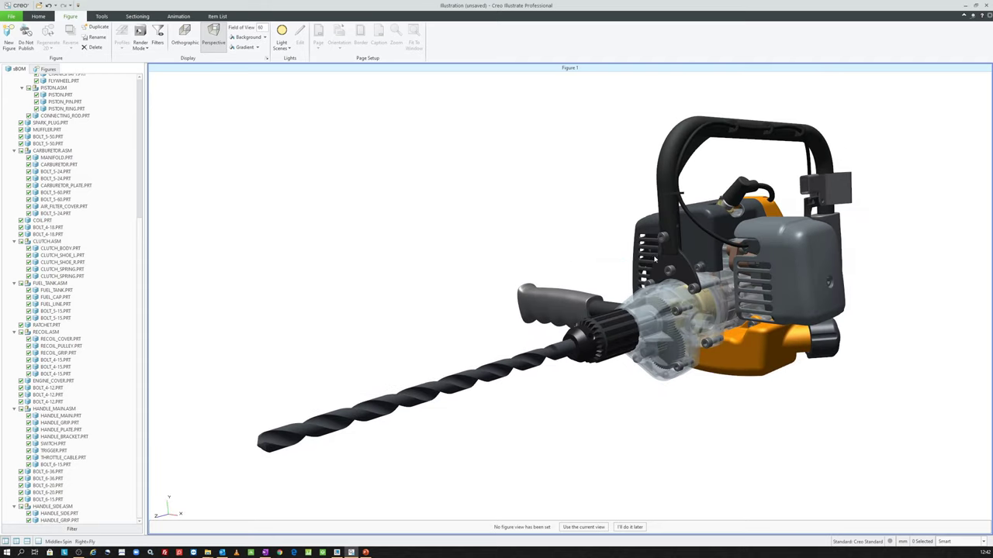
{"action": "mouse_move", "coordinate": [782, 251]}
{"action": "middle_mouse_down"}
{"action": "mouse_move", "coordinate": [832, 230]}
{"action": "mouse_move", "coordinate": [795, 202]}
{"action": "mouse_move", "coordinate": [667, 264]}
{"action": "middle_mouse_up"}
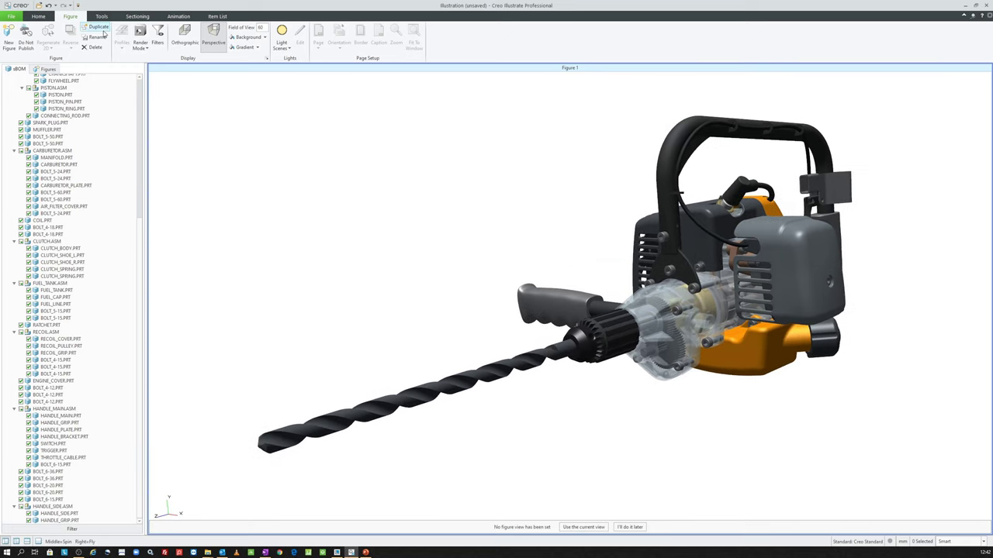
- Keep Automatic Spin Center on and orbit the drill so its rear handle turns toward the viewer
{"action": "left_click", "coordinate": [38, 16]}
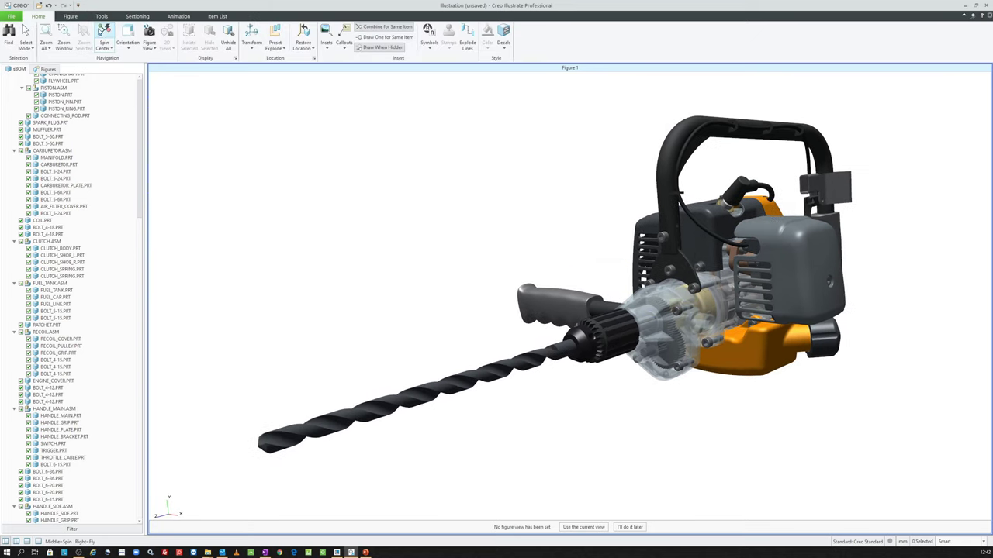
{"action": "left_click", "coordinate": [109, 48]}
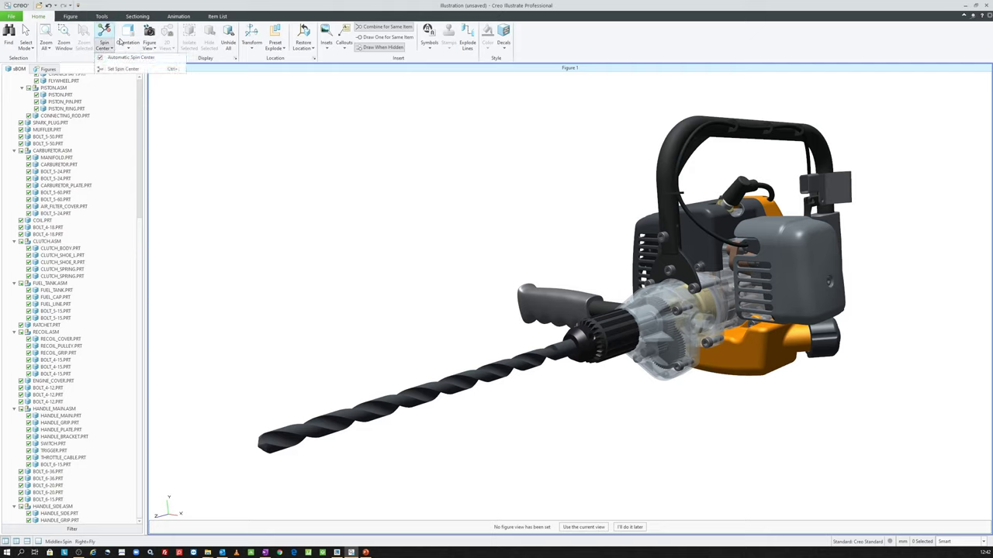
{"action": "left_click", "coordinate": [124, 59]}
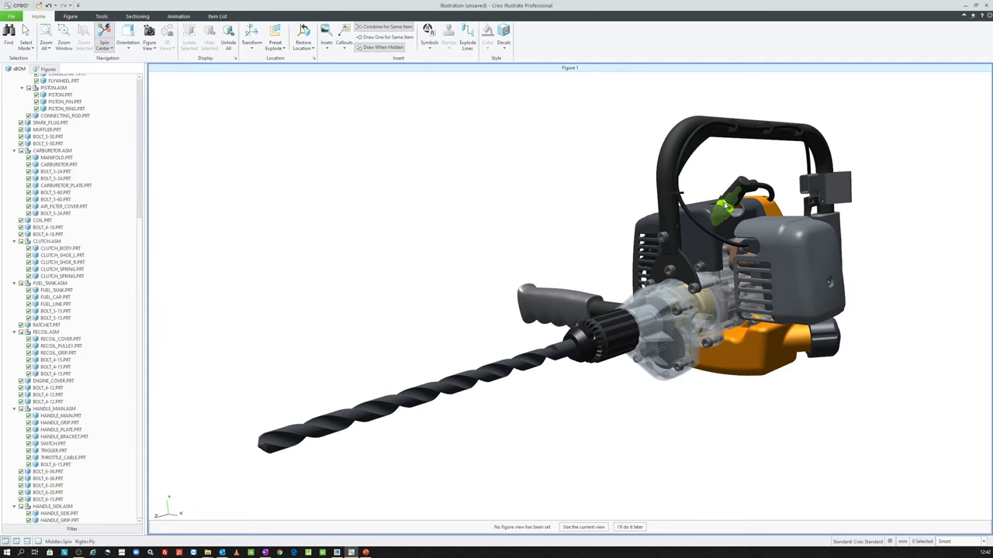
{"action": "mouse_move", "coordinate": [786, 169]}
{"action": "middle_mouse_down"}
{"action": "mouse_move", "coordinate": [792, 194]}
{"action": "mouse_move", "coordinate": [802, 184]}
{"action": "mouse_move", "coordinate": [514, 188]}
{"action": "mouse_move", "coordinate": [581, 220]}
{"action": "mouse_move", "coordinate": [618, 206]}
{"action": "mouse_move", "coordinate": [636, 224]}
{"action": "mouse_move", "coordinate": [643, 202]}
{"action": "mouse_move", "coordinate": [659, 222]}
{"action": "mouse_move", "coordinate": [701, 214]}
{"action": "mouse_move", "coordinate": [691, 211]}
{"action": "middle_mouse_up"}
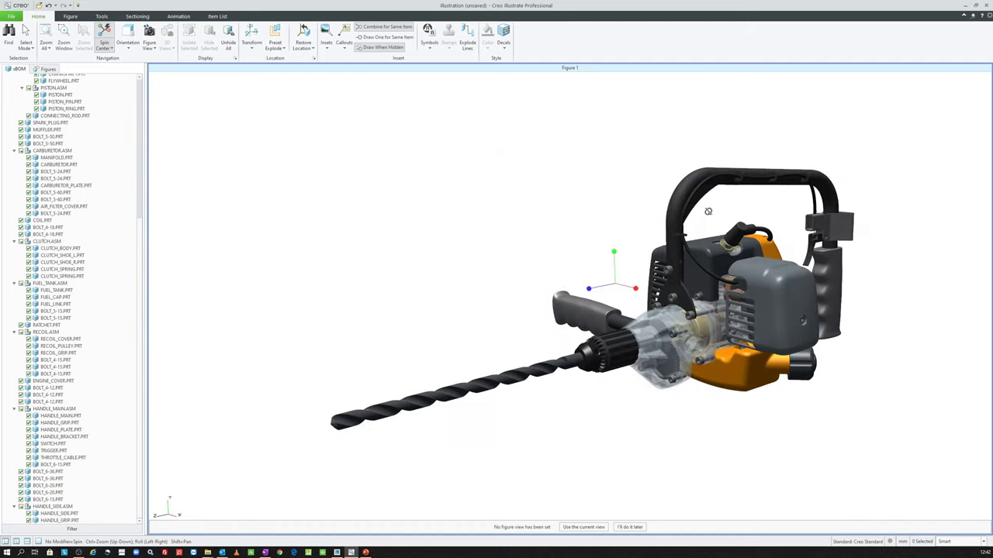
{"action": "left_click", "coordinate": [70, 17]}
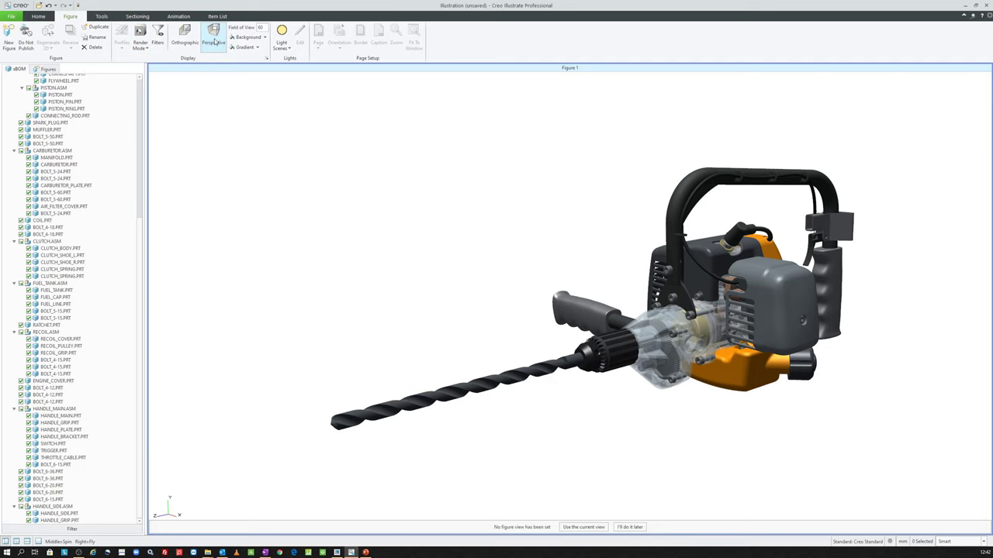
- Narrow the field of view from 60 to 20 and orbit the drill to a three-quarter angle
{"action": "middle_click_drag", "start_coordinate": [521, 248], "coordinate": [523, 248]}
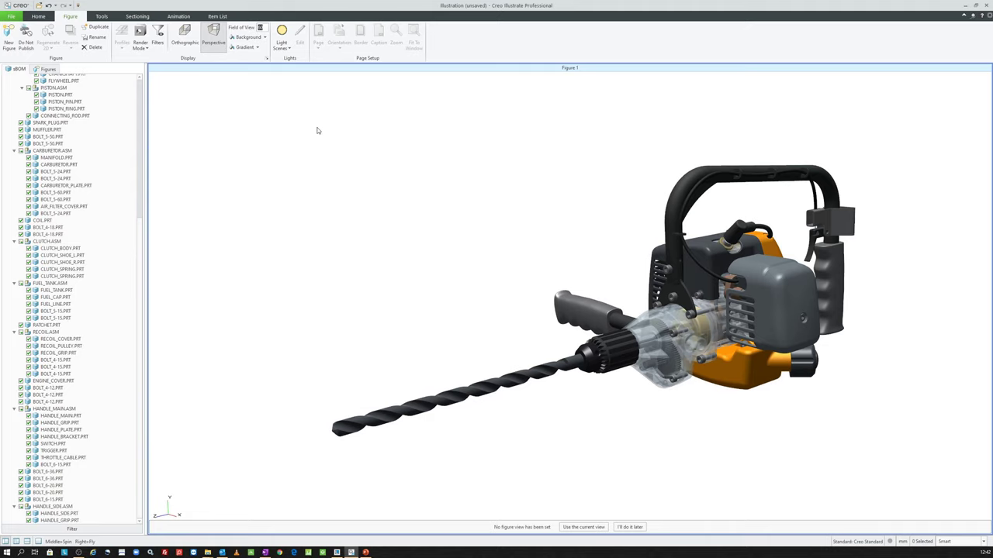
{"action": "type", "text": "30"}
{"action": "key", "text": "Return"}
{"action": "scroll", "coordinate": [525, 346], "scroll_direction": "up", "scroll_amount": 3}
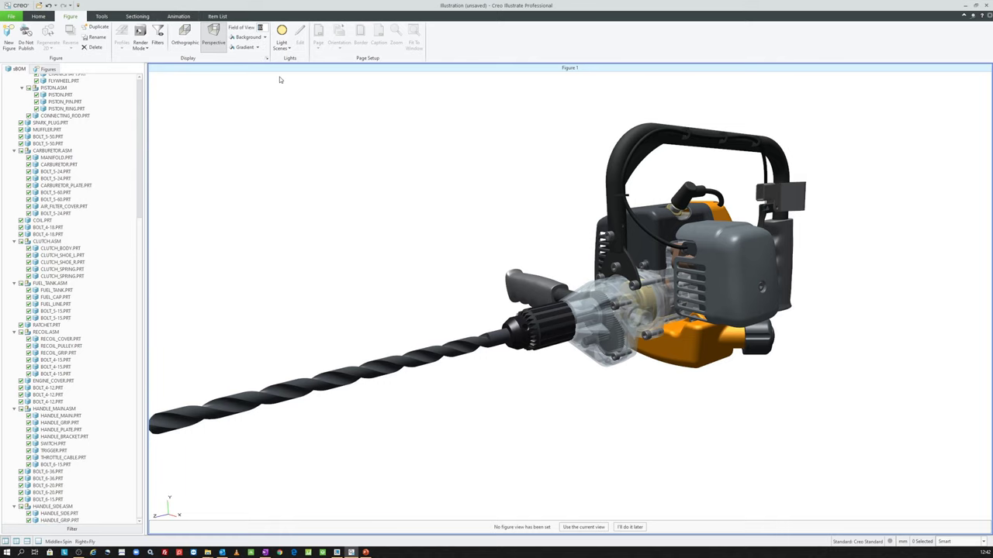
{"action": "scroll", "coordinate": [613, 326], "scroll_direction": "up", "scroll_amount": 5}
{"action": "scroll", "coordinate": [608, 253], "scroll_direction": "down", "scroll_amount": 2}
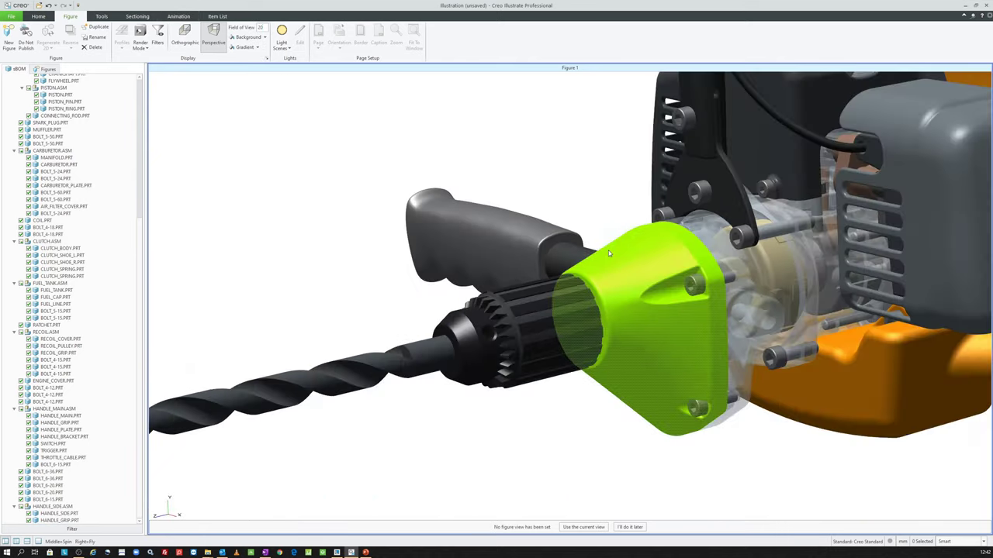
{"action": "scroll", "coordinate": [608, 253], "scroll_direction": "down", "scroll_amount": 5}
{"action": "mouse_move", "coordinate": [608, 253]}
{"action": "middle_mouse_down"}
{"action": "mouse_move", "coordinate": [677, 225]}
{"action": "mouse_move", "coordinate": [639, 225]}
{"action": "middle_mouse_up"}
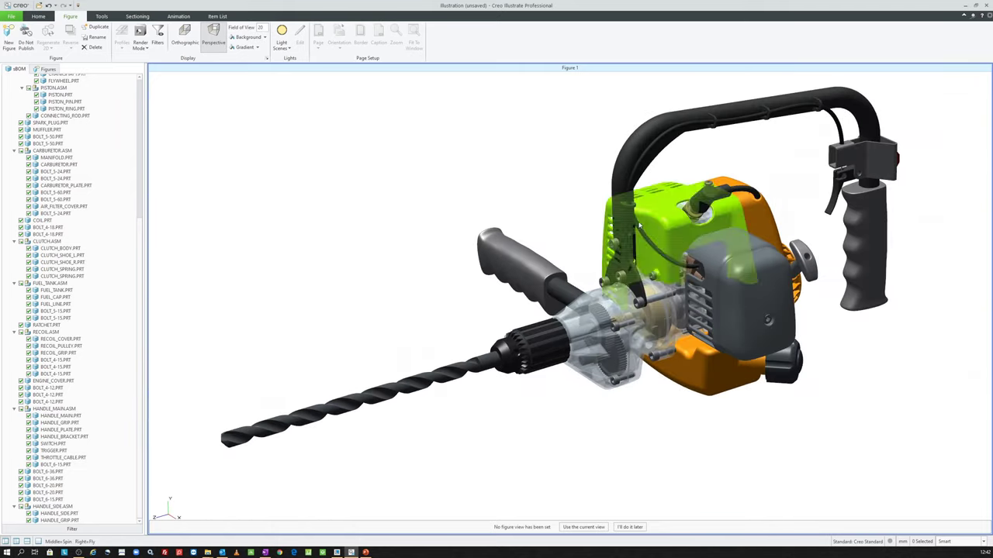
{"action": "left_click", "coordinate": [280, 45]}
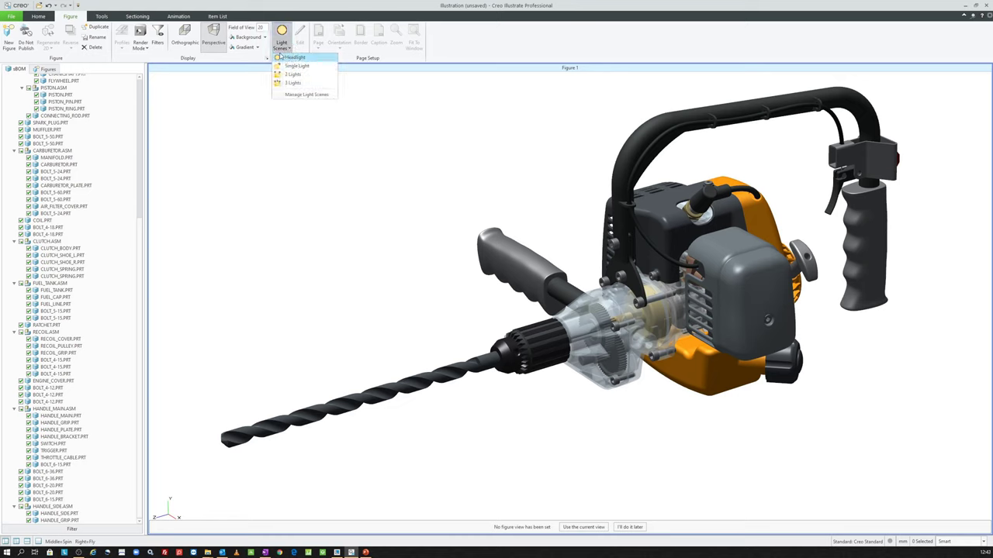
- Try the Single Light and 2 Lights scenes, settle on 3 Lights, and open its editor
{"action": "left_click", "coordinate": [295, 66]}
{"action": "left_click", "coordinate": [281, 45]}
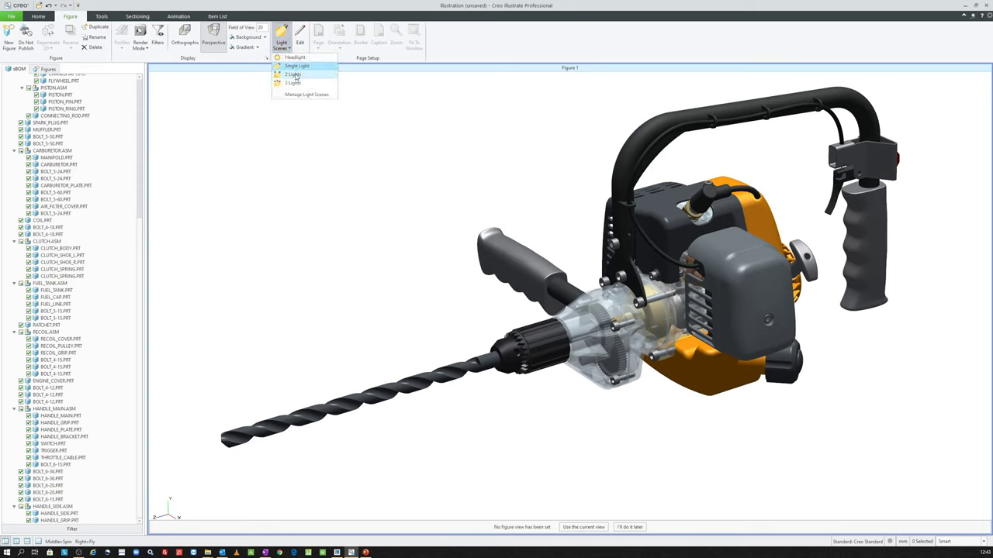
{"action": "left_click", "coordinate": [294, 75]}
{"action": "left_click", "coordinate": [280, 45]}
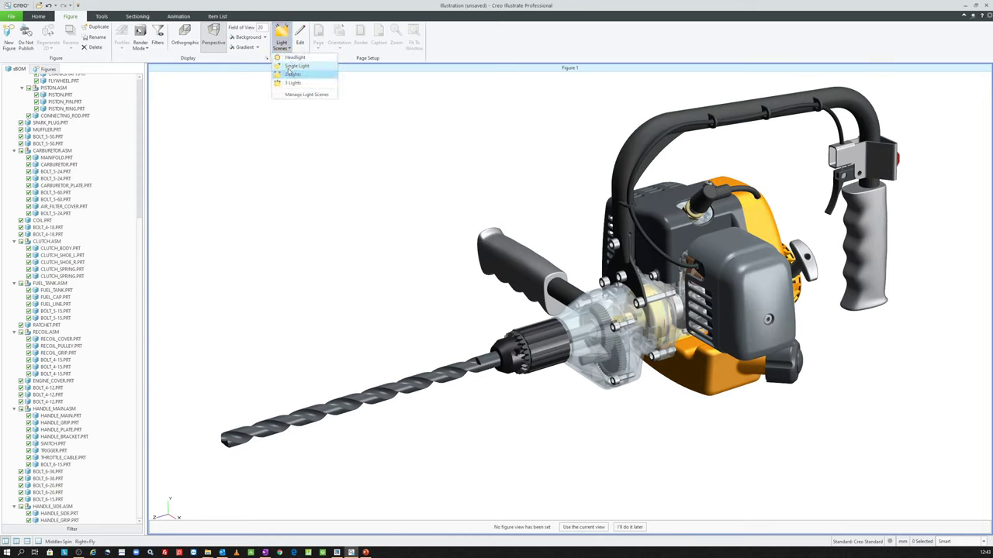
{"action": "left_click", "coordinate": [292, 74]}
{"action": "left_click", "coordinate": [281, 43]}
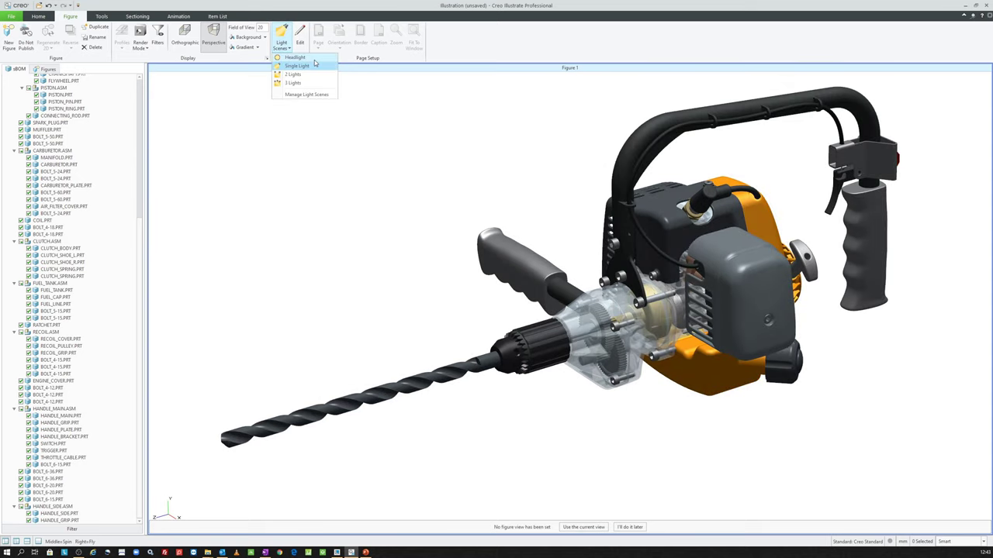
{"action": "left_click", "coordinate": [293, 83]}
{"action": "middle_click_drag", "start_coordinate": [499, 226], "coordinate": [660, 233]}
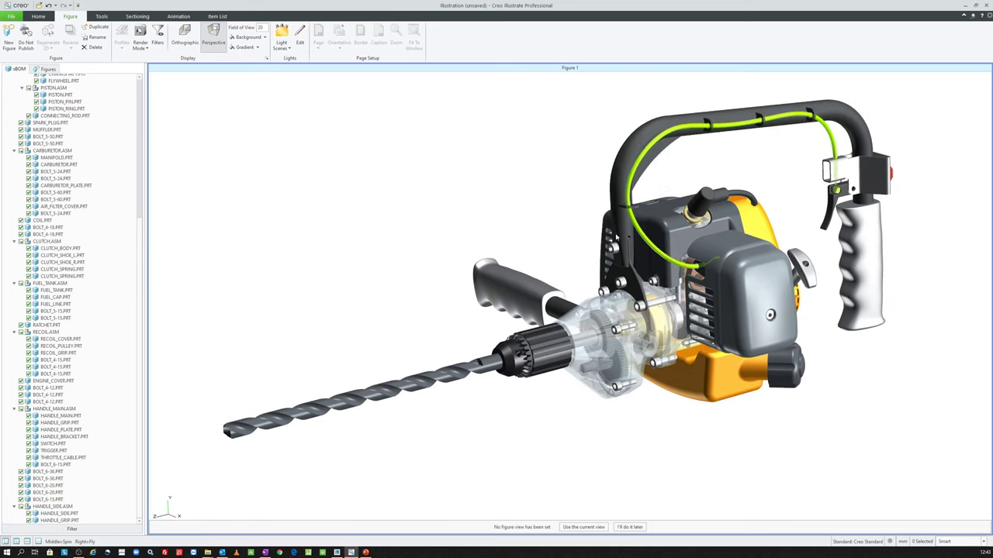
{"action": "left_click", "coordinate": [281, 42]}
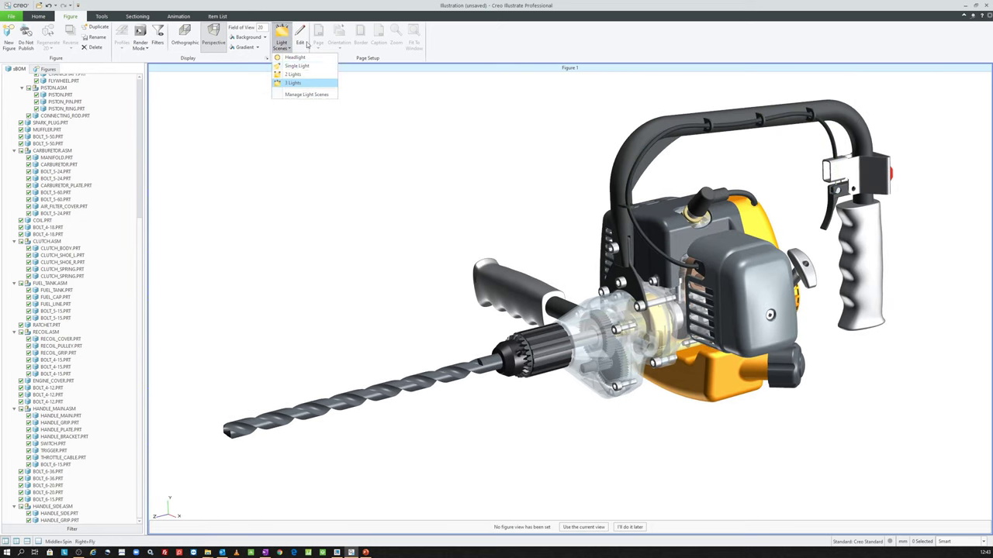
{"action": "left_click", "coordinate": [300, 39]}
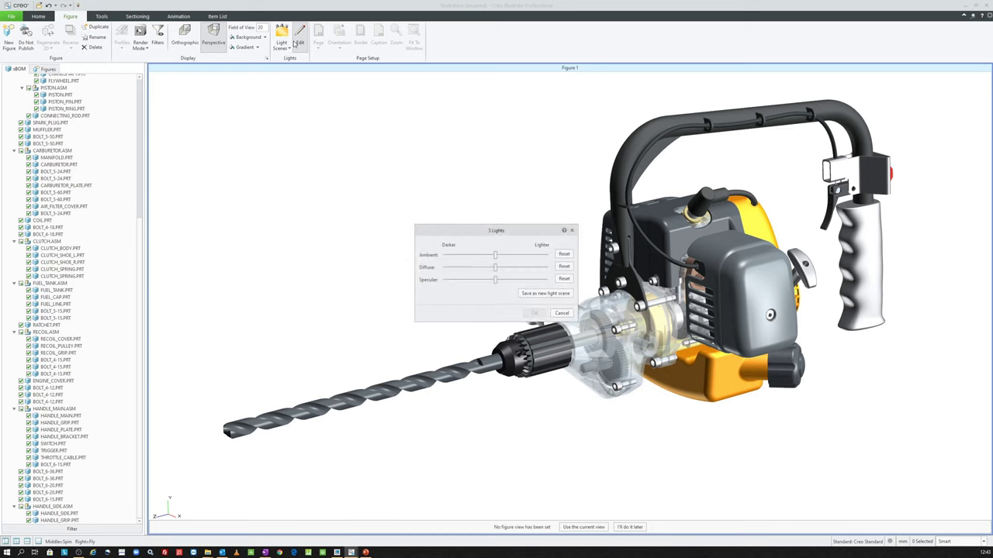
- Raise the 3 Lights ambient level, apply the change with OK, and orbit the drill slightly
{"action": "left_click_drag", "start_coordinate": [443, 233], "coordinate": [380, 203]}
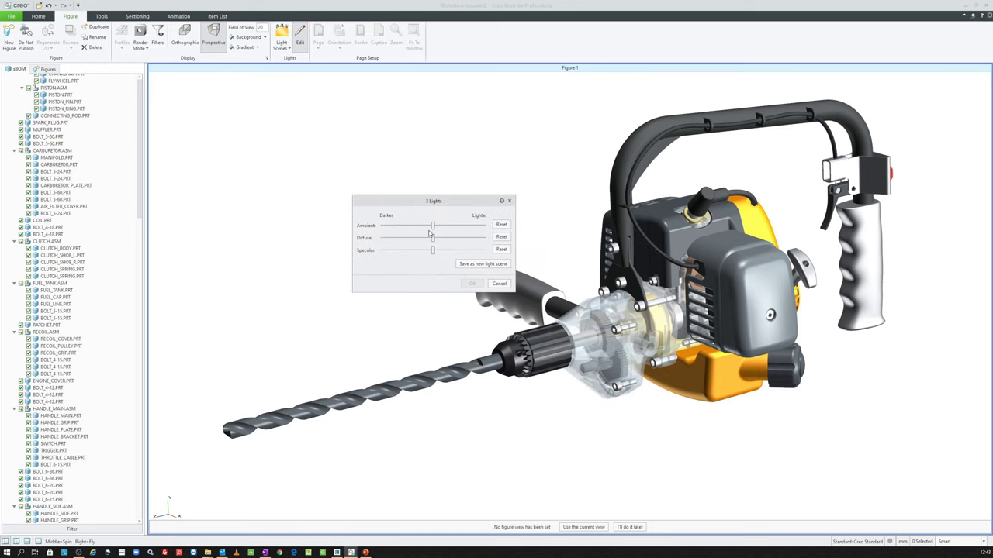
{"action": "mouse_move", "coordinate": [435, 229]}
{"action": "left_mouse_down"}
{"action": "mouse_move", "coordinate": [397, 241]}
{"action": "mouse_move", "coordinate": [435, 228]}
{"action": "mouse_move", "coordinate": [423, 250]}
{"action": "left_mouse_up"}
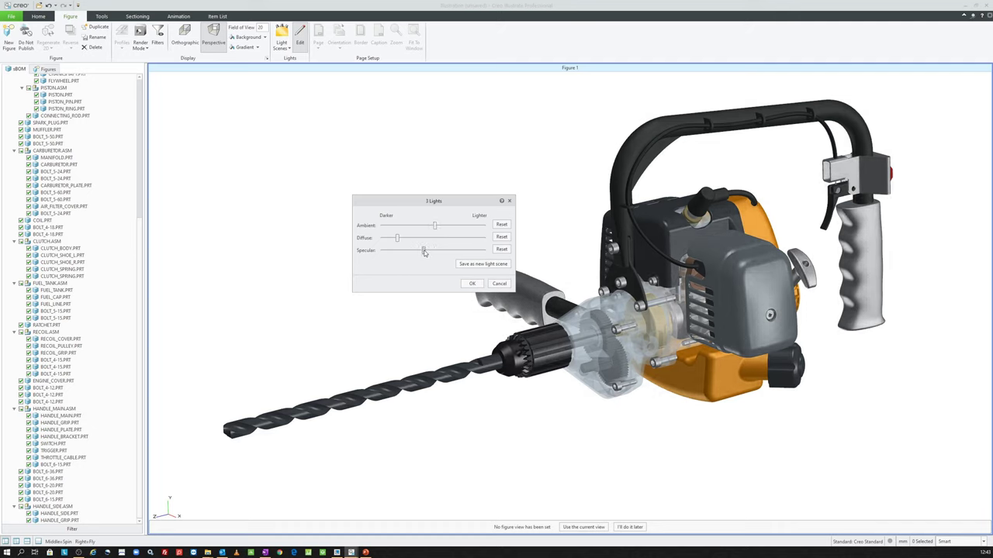
{"action": "left_click", "coordinate": [471, 284]}
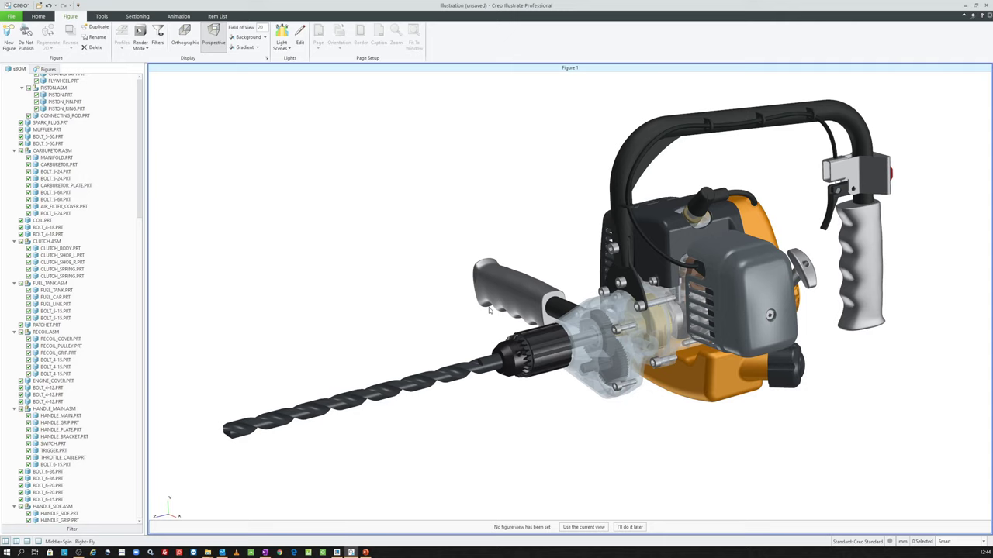
{"action": "middle_click_drag", "start_coordinate": [490, 310], "coordinate": [518, 266]}
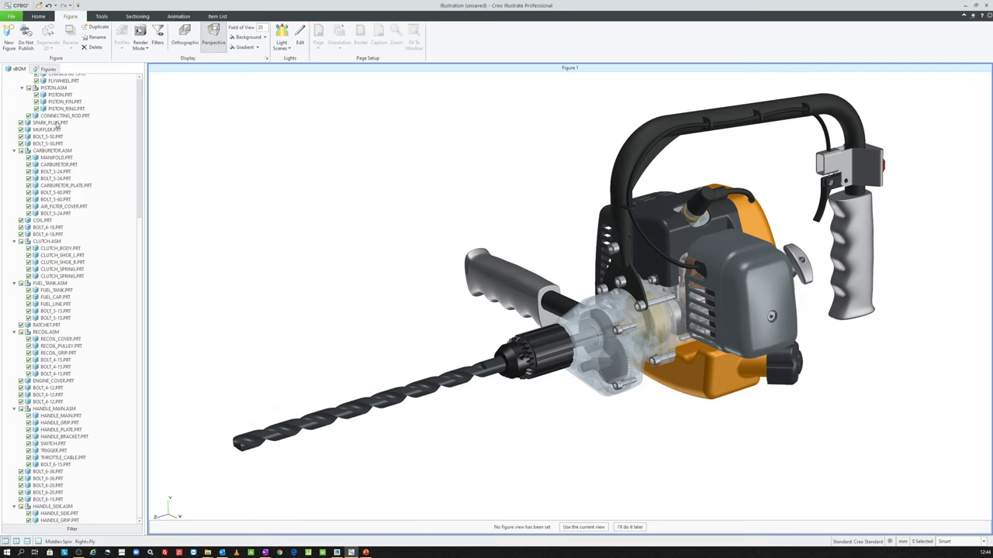
- Switch the left panel to Figures and set it to thumbnails only, showing Figure 1
{"action": "scroll", "coordinate": [57, 124], "scroll_direction": "up", "scroll_amount": 3}
{"action": "scroll", "coordinate": [21, 81], "scroll_direction": "up", "scroll_amount": 3}
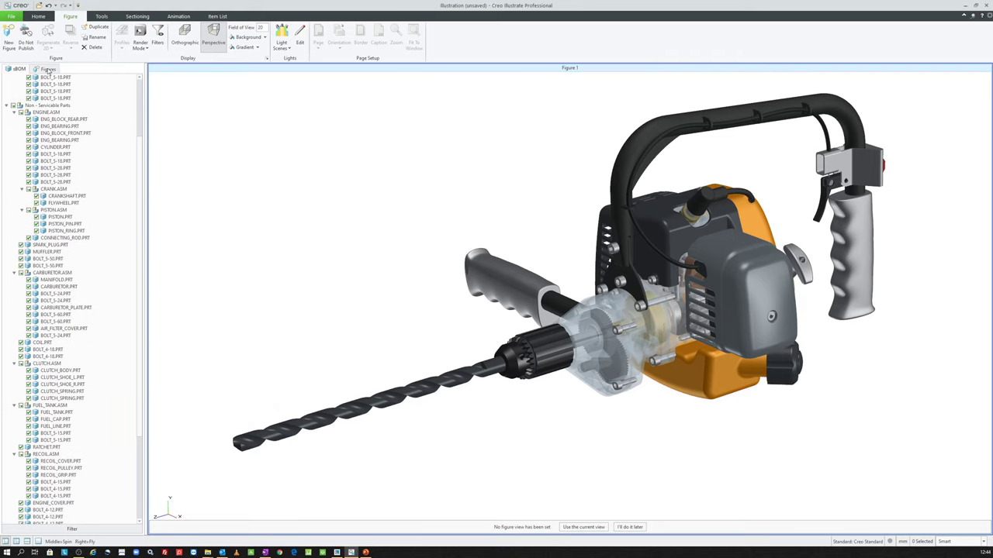
{"action": "left_click", "coordinate": [54, 70]}
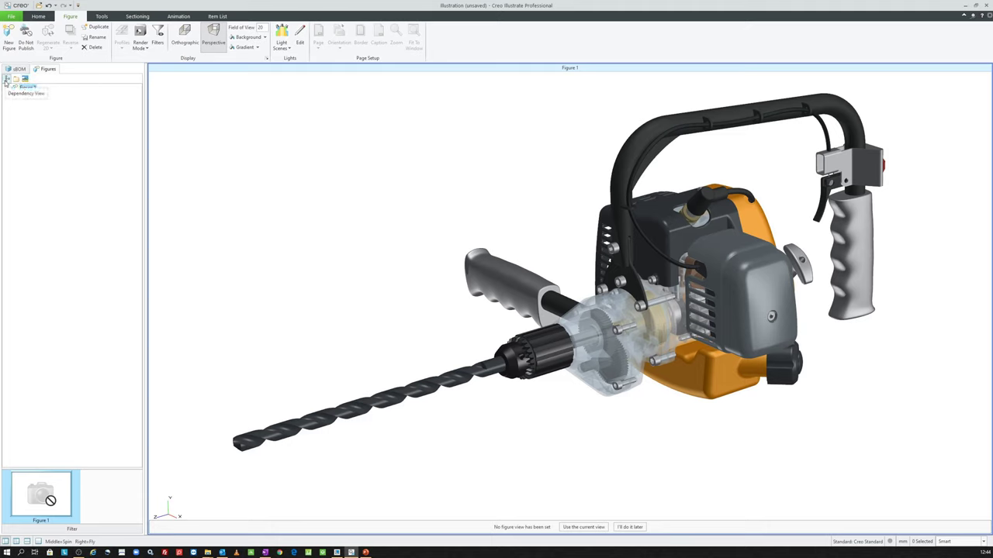
{"action": "left_click", "coordinate": [15, 80]}
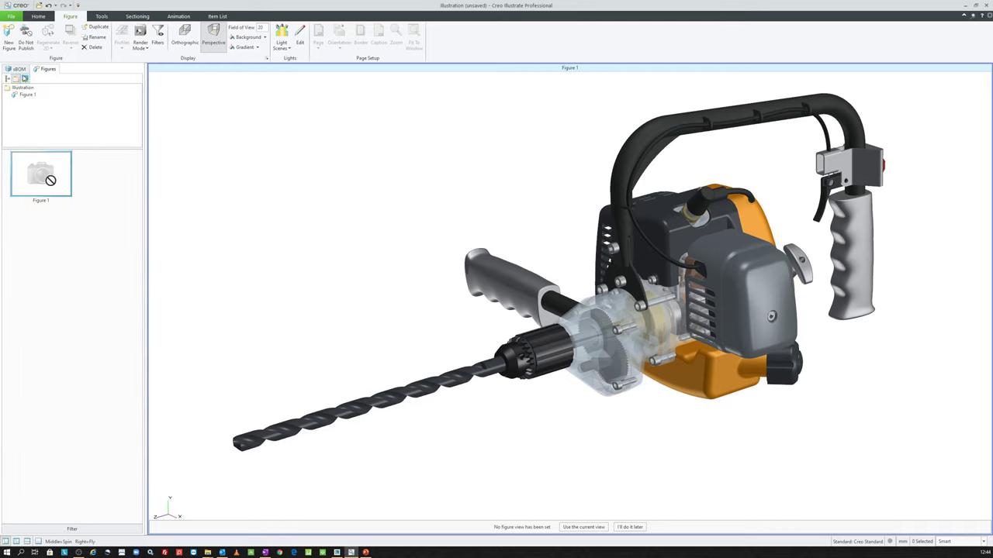
{"action": "left_click", "coordinate": [26, 80]}
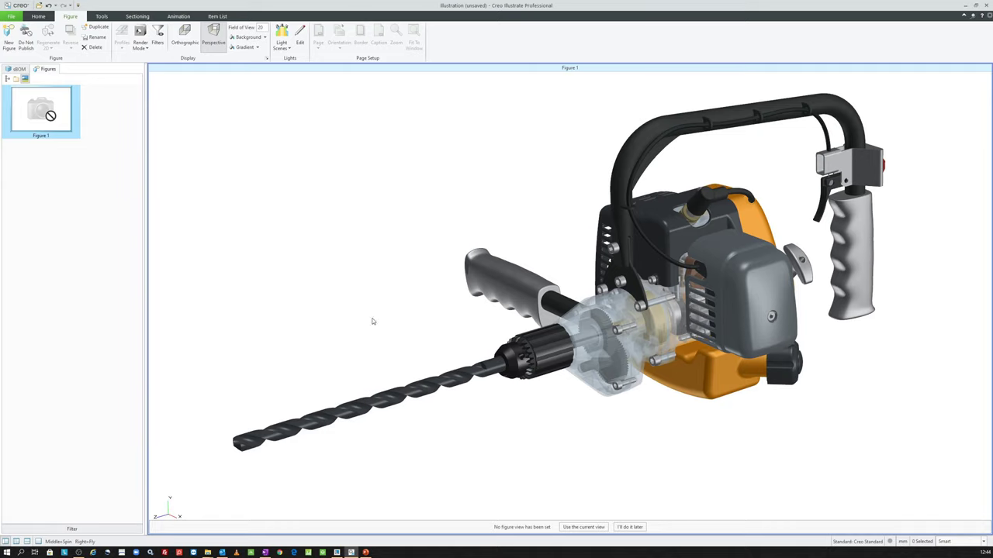
{"action": "scroll", "coordinate": [457, 272], "scroll_direction": "up", "scroll_amount": 1}
{"action": "scroll", "coordinate": [546, 248], "scroll_direction": "up", "scroll_amount": 1}
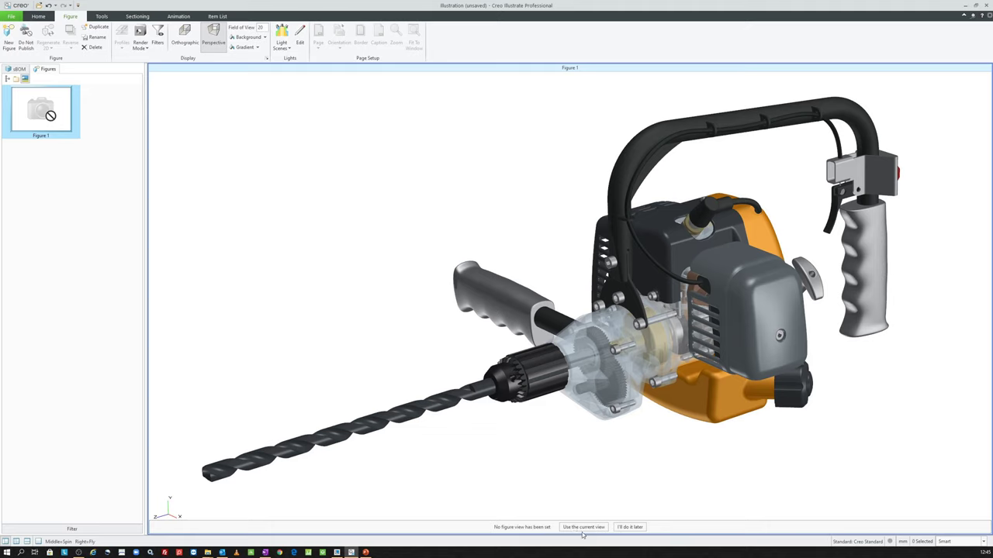
- Dismiss the no-figure-view reminder and save the current view as Figure 1's figure view
{"action": "left_click", "coordinate": [624, 529]}
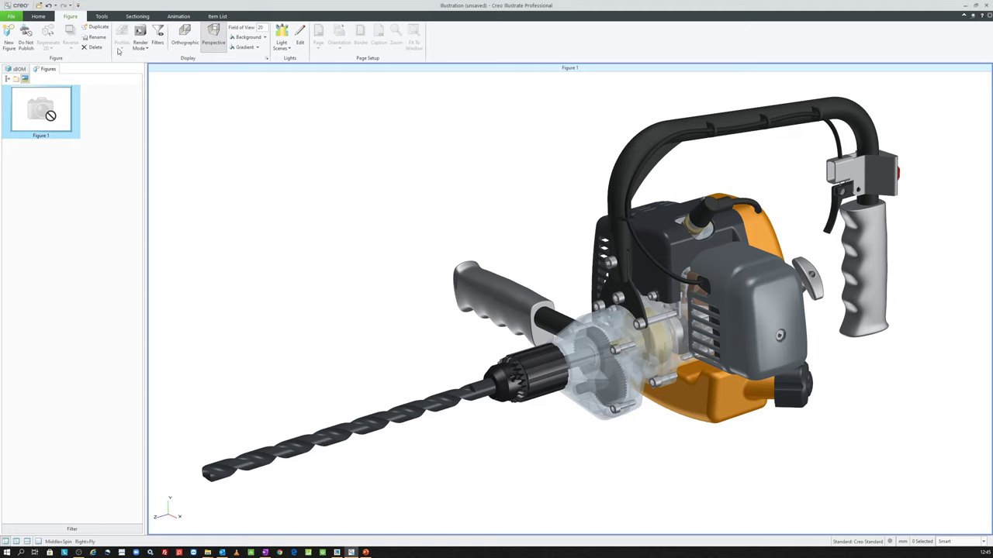
{"action": "left_click", "coordinate": [38, 16]}
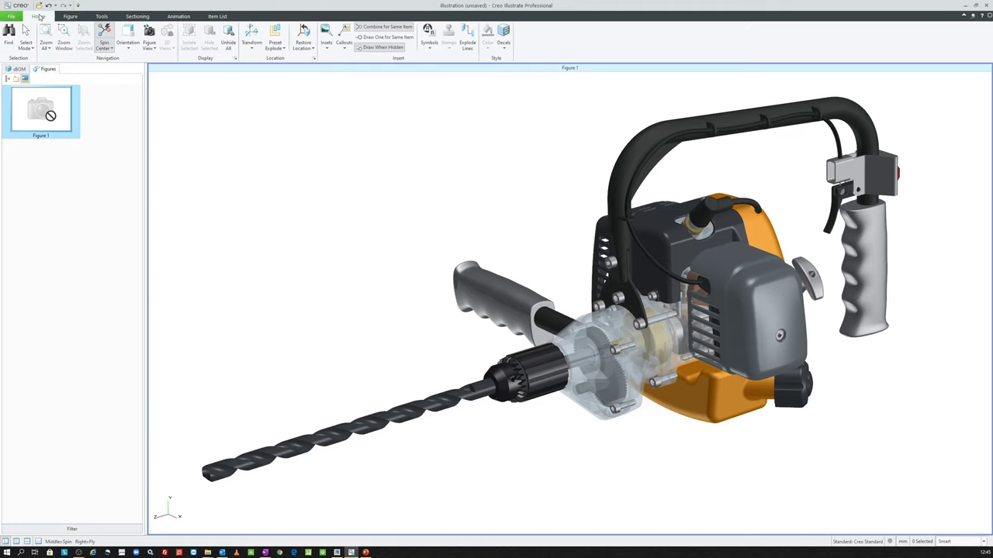
{"action": "left_click", "coordinate": [152, 49]}
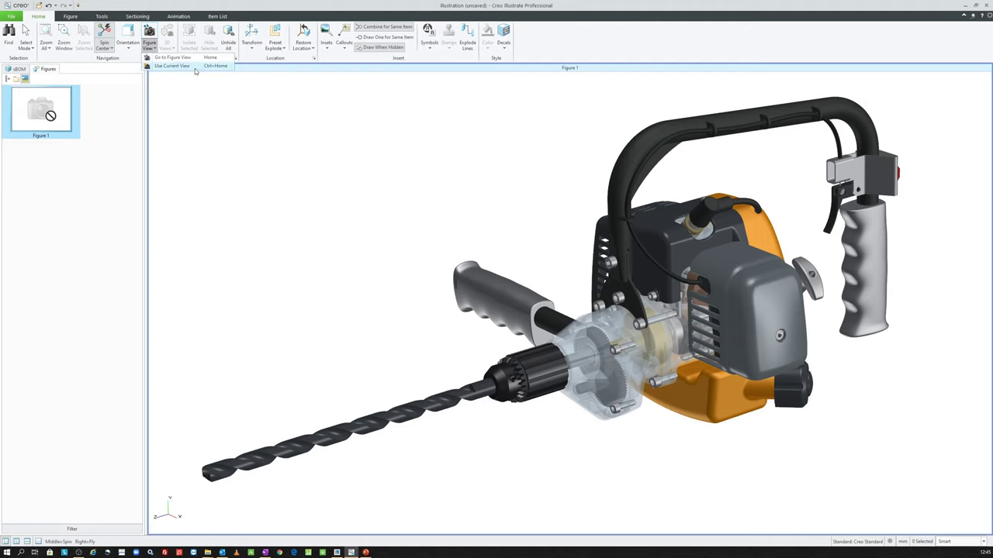
{"action": "left_click", "coordinate": [195, 67]}
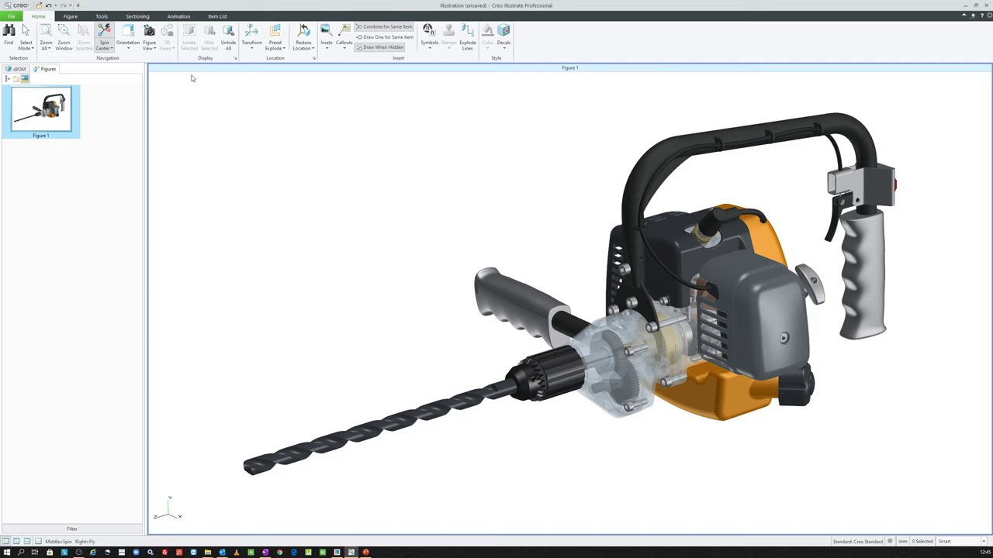
- Turn the drill to the engine-side isometric orientation and store it as Figure 1's view
{"action": "left_click", "coordinate": [128, 45]}
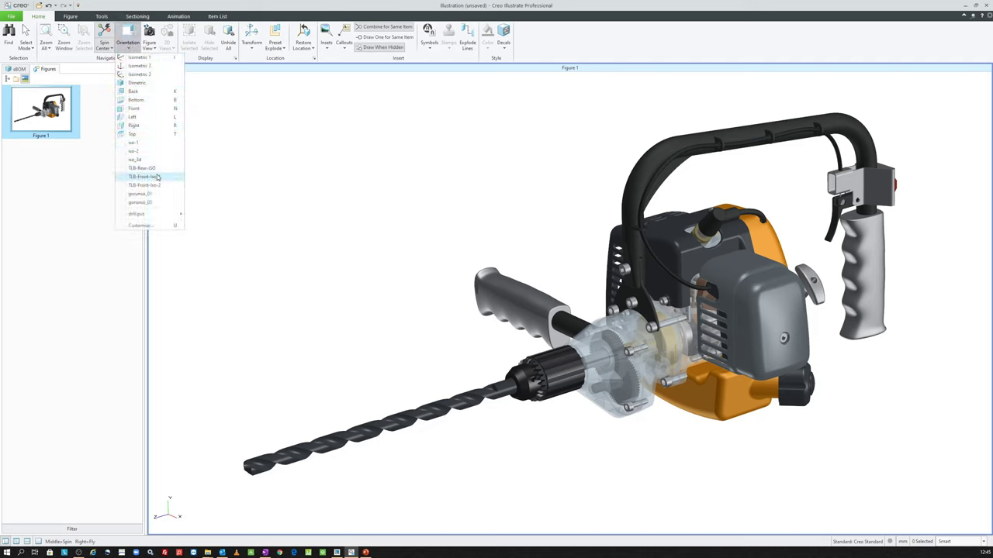
{"action": "left_click", "coordinate": [152, 70]}
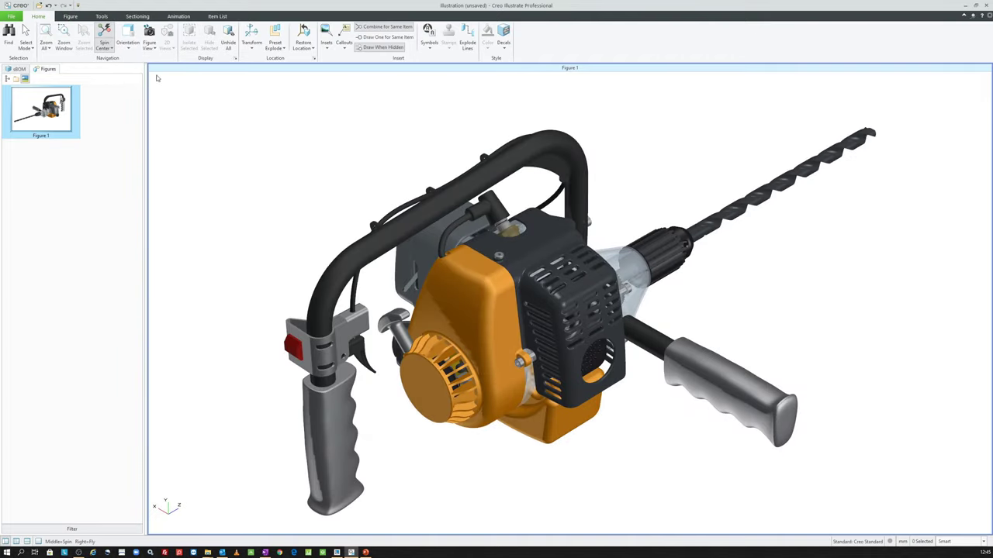
{"action": "left_click", "coordinate": [146, 48]}
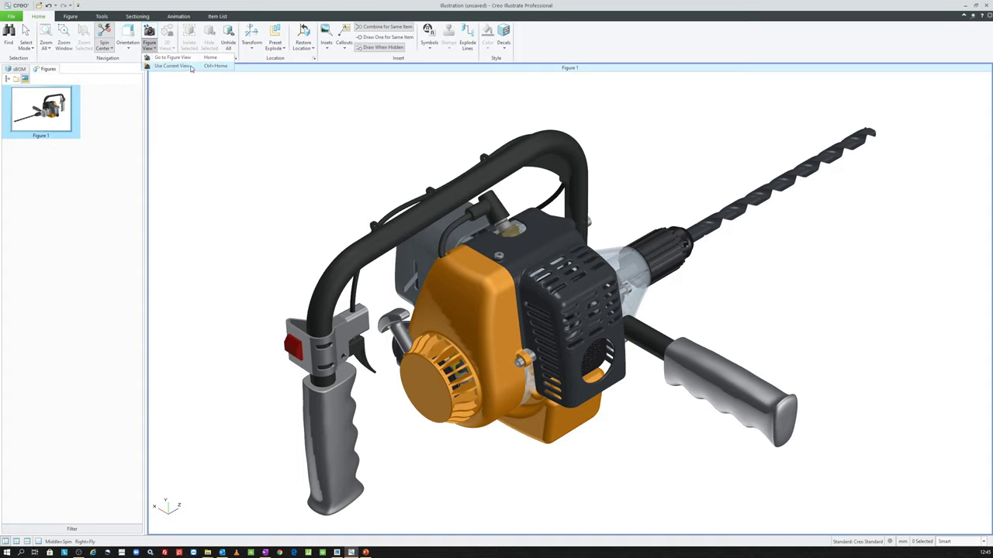
{"action": "left_click", "coordinate": [191, 68]}
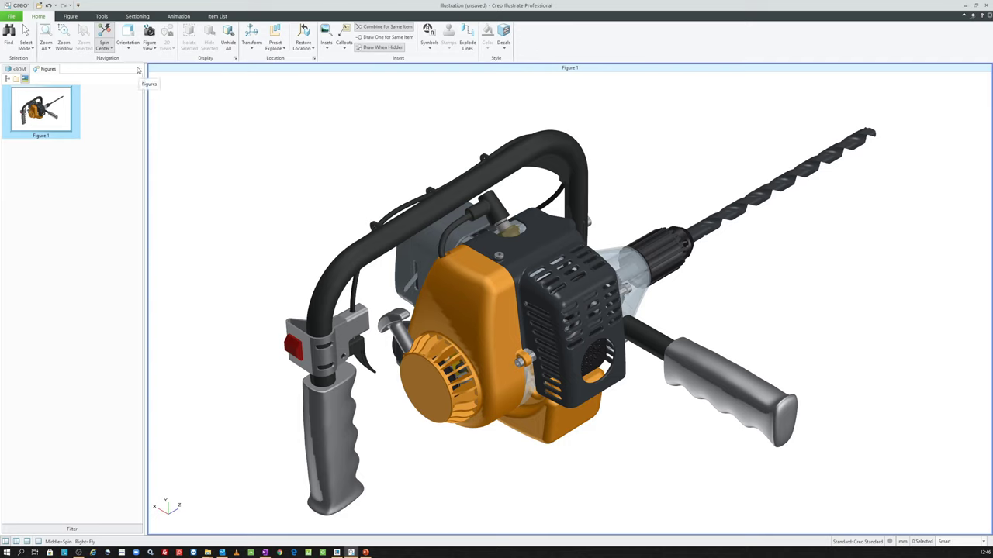
{"action": "left_click", "coordinate": [128, 45]}
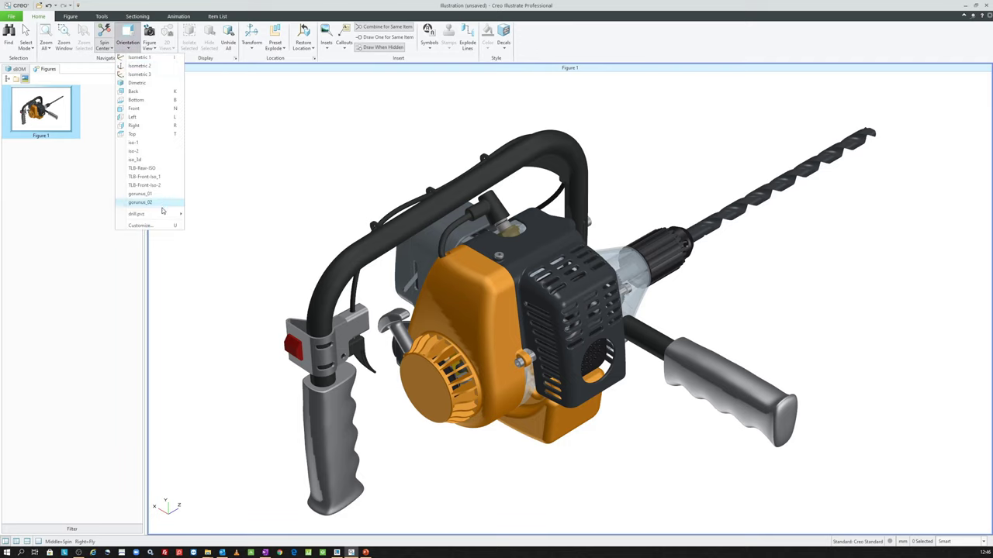
- Turn the drill to a saved named orientation and store it as Figure 1's figure view
{"action": "mouse_move", "coordinate": [137, 214]}
{"action": "left_click", "coordinate": [200, 214]}
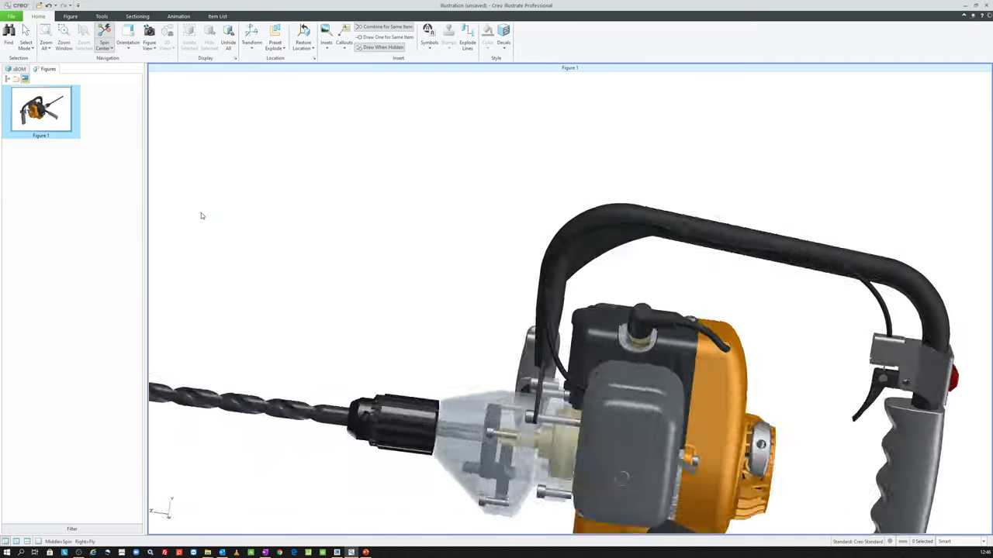
{"action": "left_click", "coordinate": [149, 43]}
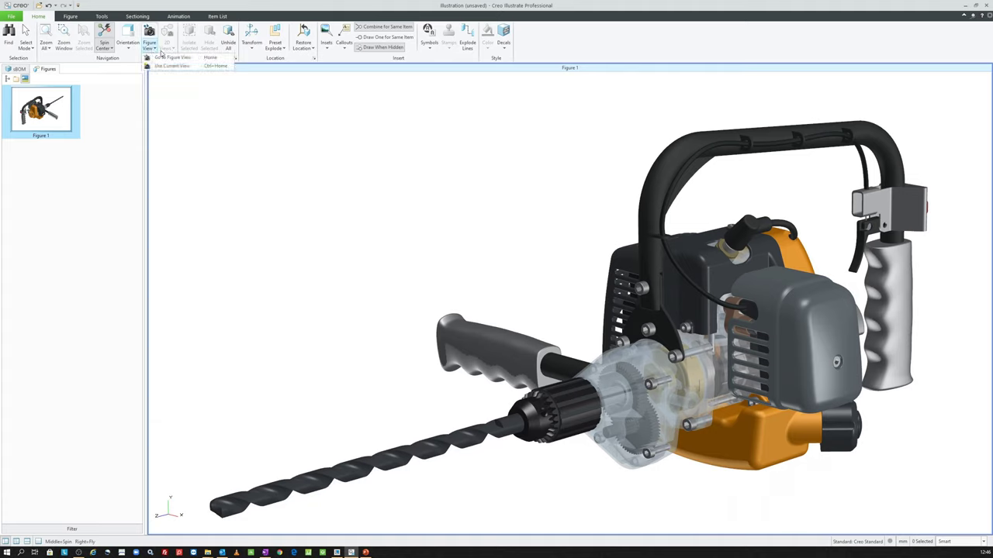
{"action": "left_click", "coordinate": [184, 66]}
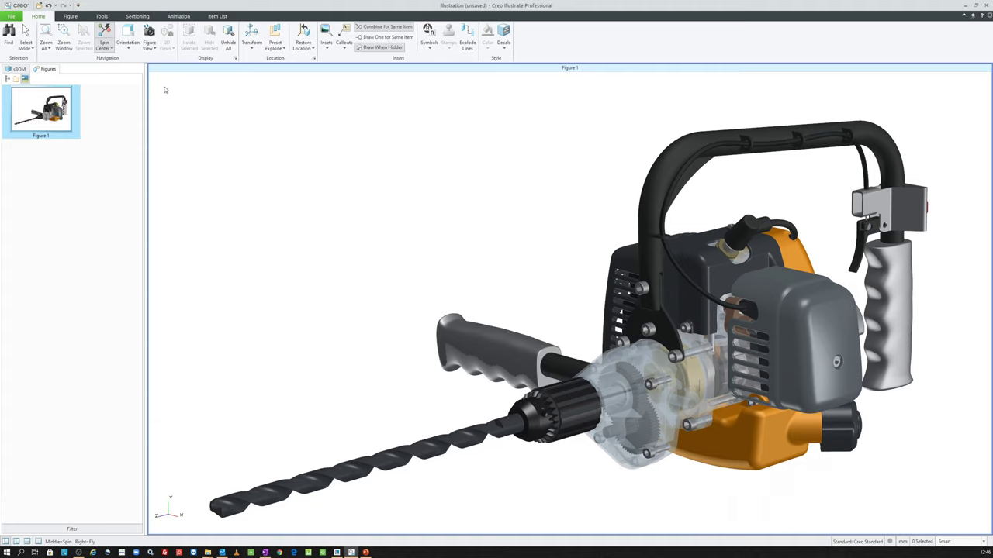
{"action": "left_click", "coordinate": [72, 15]}
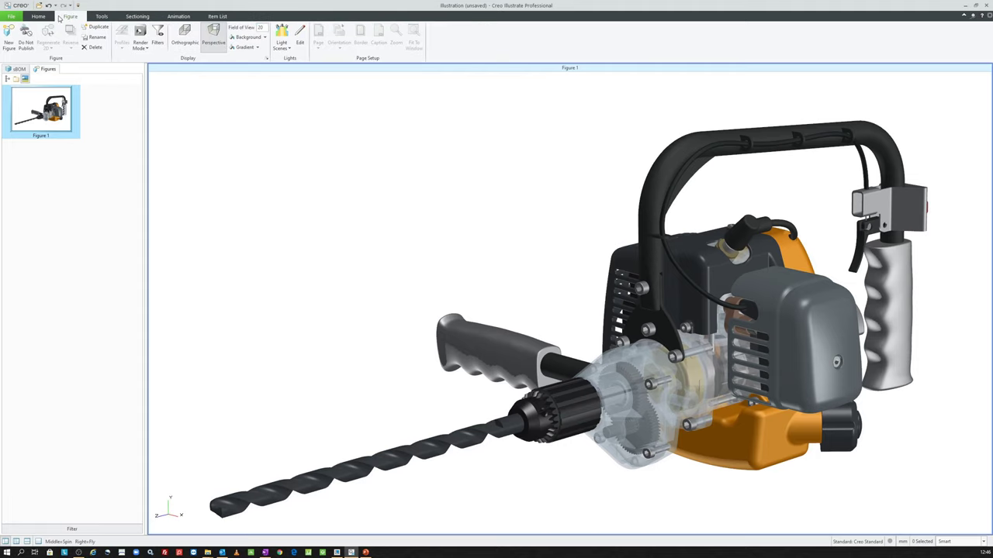
{"action": "left_click", "coordinate": [43, 16]}
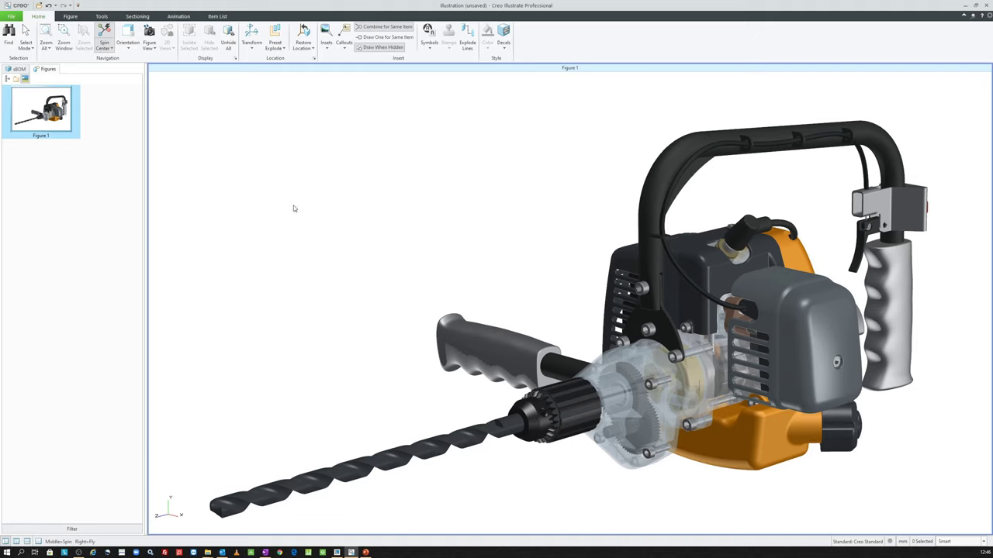
- Spin and zoom the drill to inspect it, then go back to Figure 1's saved view
{"action": "mouse_move", "coordinate": [496, 257]}
{"action": "middle_mouse_down"}
{"action": "mouse_move", "coordinate": [438, 267]}
{"action": "mouse_move", "coordinate": [439, 245]}
{"action": "middle_mouse_up"}
{"action": "mouse_move", "coordinate": [554, 259]}
{"action": "middle_mouse_down"}
{"action": "mouse_move", "coordinate": [625, 263]}
{"action": "mouse_move", "coordinate": [625, 284]}
{"action": "middle_mouse_up"}
{"action": "left_click", "coordinate": [538, 327]}
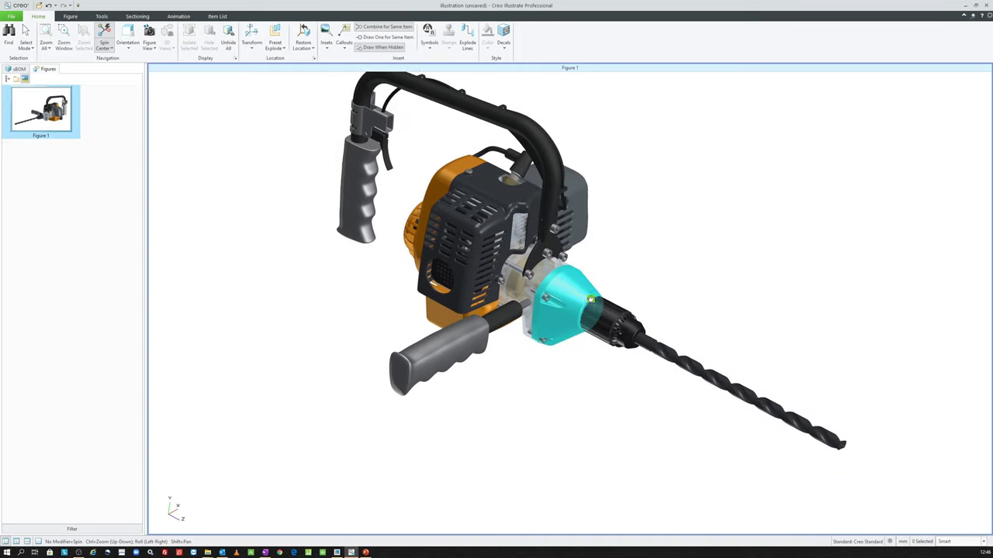
{"action": "scroll", "coordinate": [591, 299], "scroll_direction": "down", "scroll_amount": 3}
{"action": "middle_click_drag", "start_coordinate": [616, 293], "coordinate": [487, 146]}
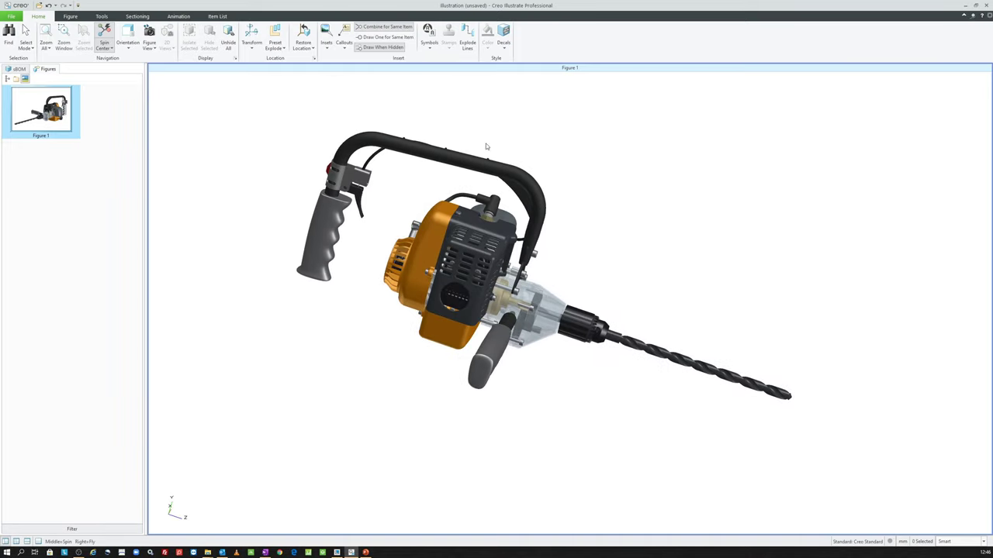
{"action": "left_click", "coordinate": [153, 49]}
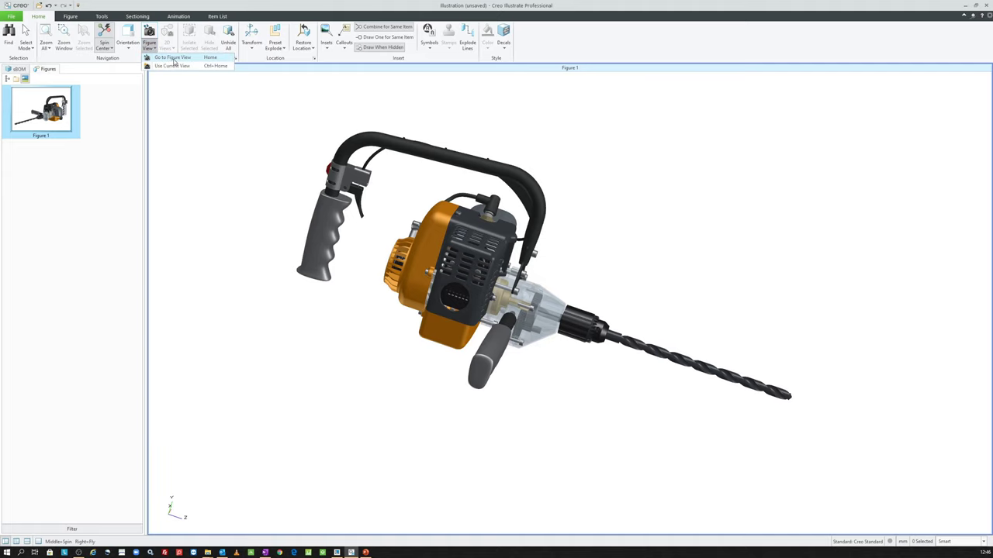
{"action": "left_click", "coordinate": [172, 58]}
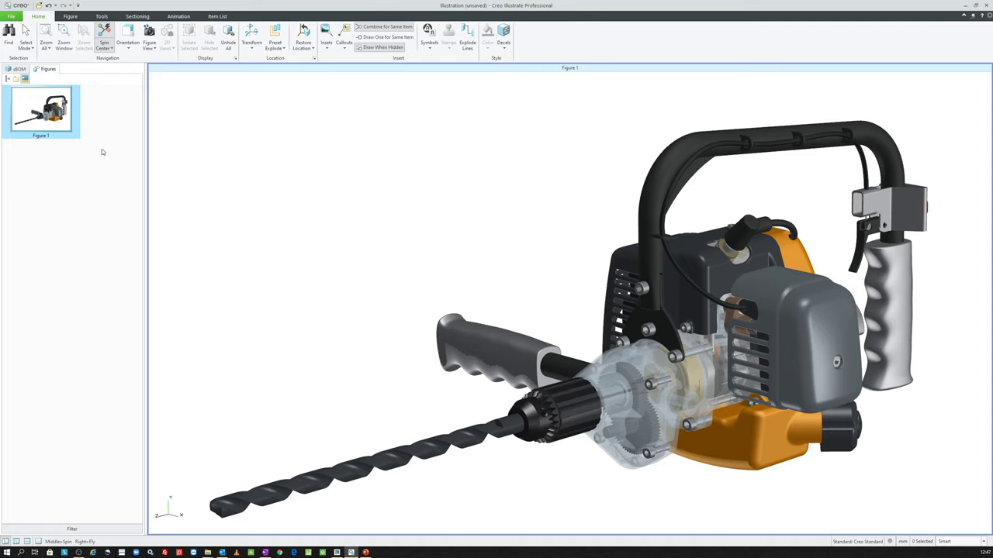
- Duplicate Figure 1 and rename the copy to Figure 2
{"action": "right_click", "coordinate": [54, 119]}
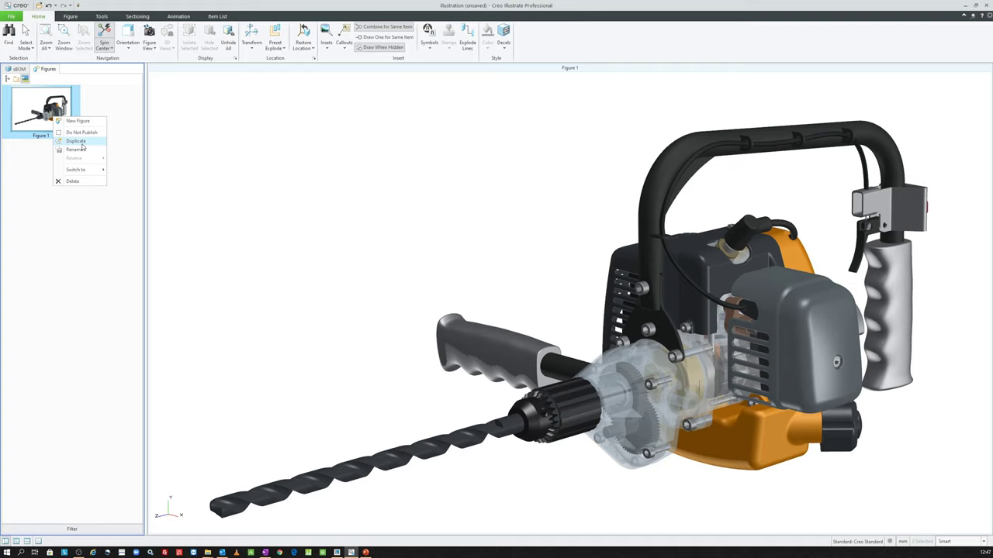
{"action": "left_click", "coordinate": [76, 141]}
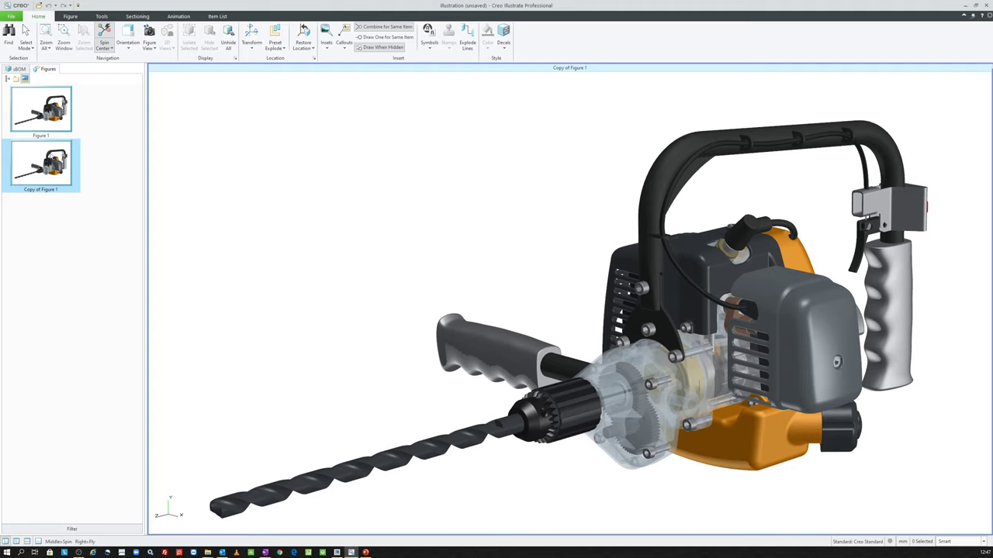
{"action": "right_click", "coordinate": [50, 159]}
{"action": "left_click", "coordinate": [88, 195]}
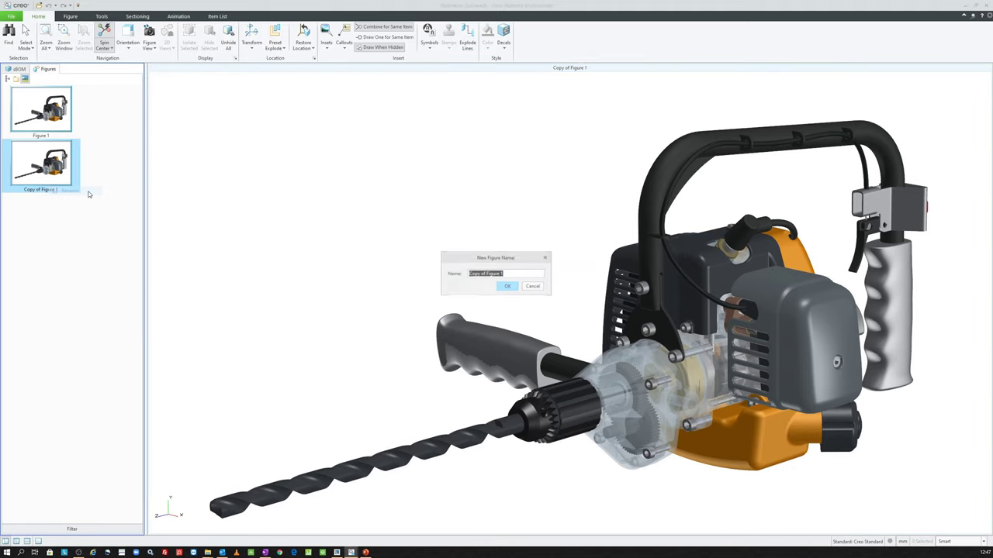
{"action": "type", "text": "Figure 2"}
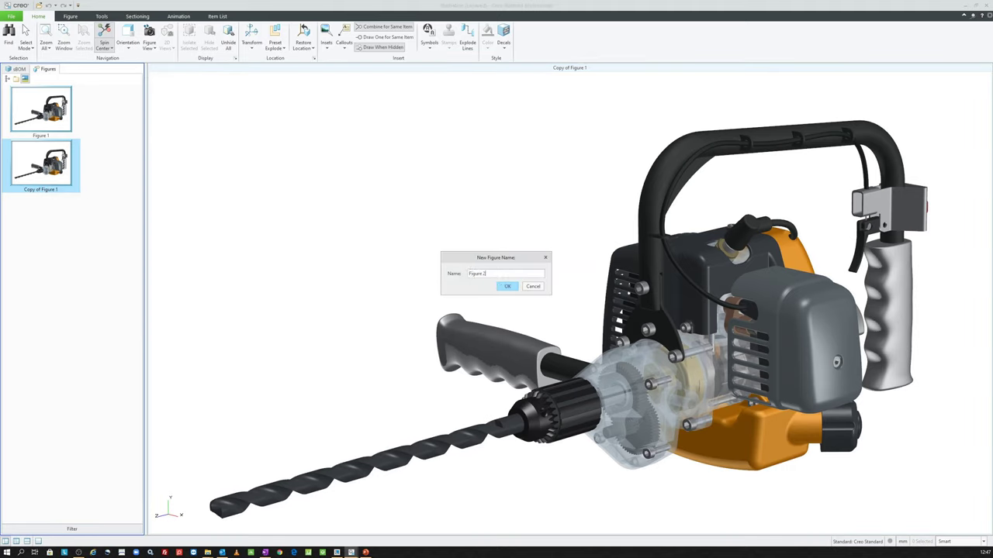
{"action": "key", "text": "Return"}
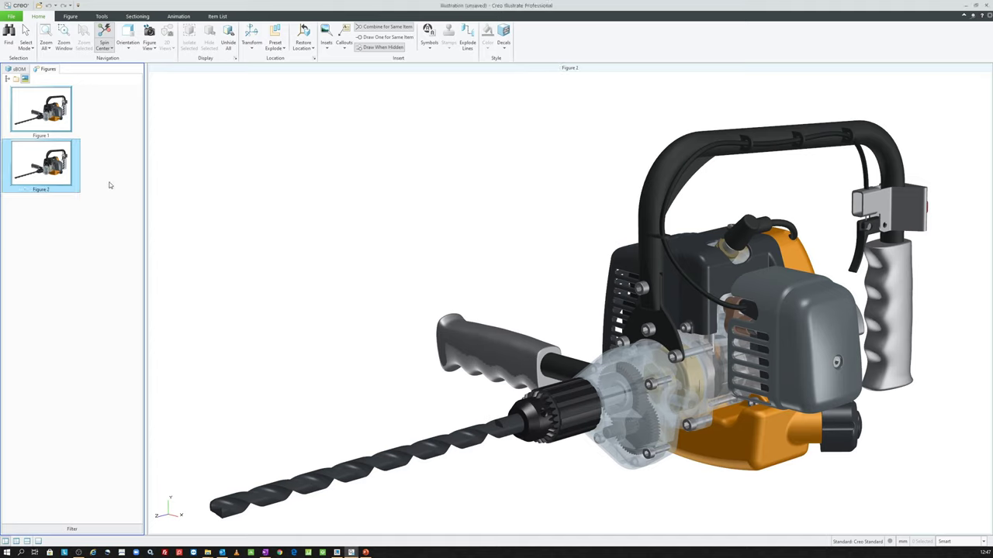
- Turn the drill to the Isometric 3 engine-side view and save it as Figure 2's view
{"action": "left_click", "coordinate": [220, 195]}
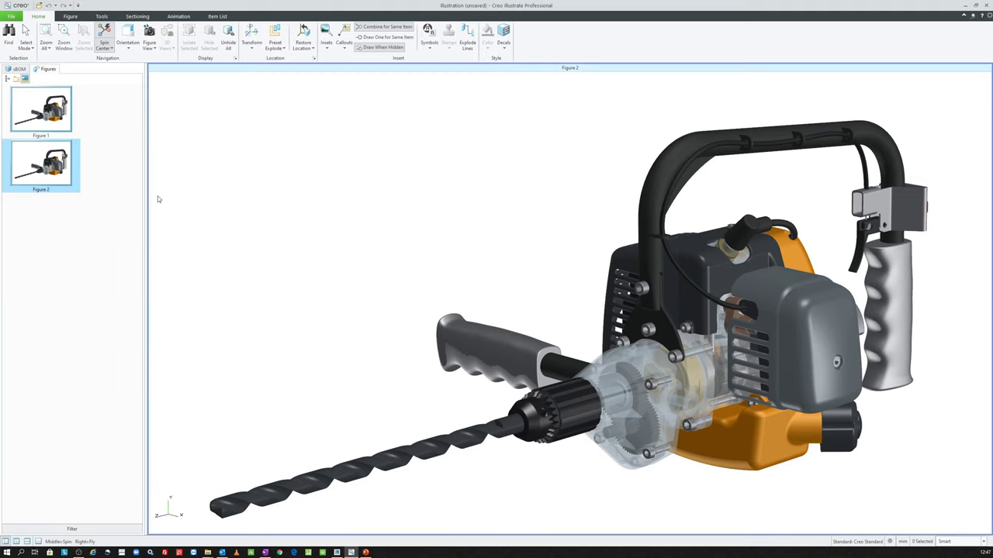
{"action": "left_click", "coordinate": [129, 50]}
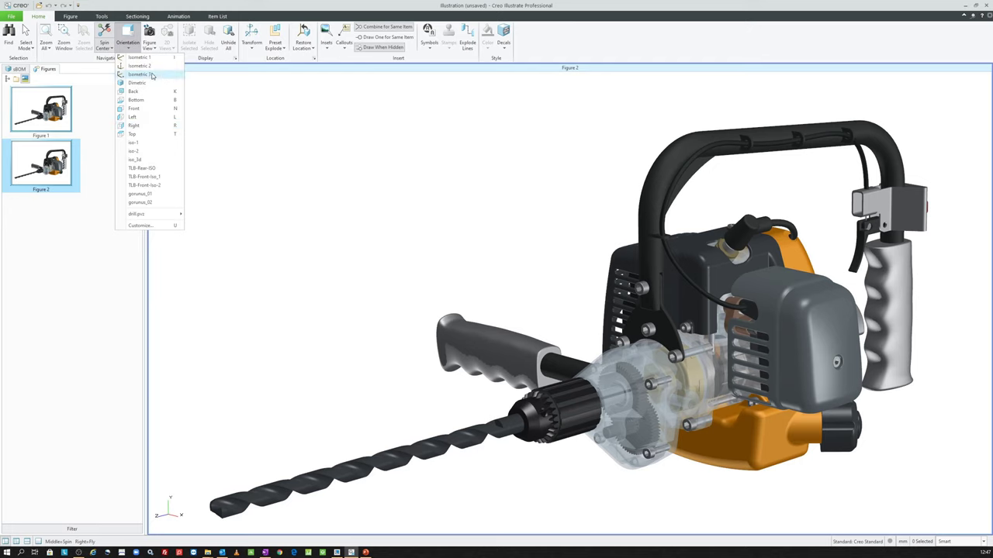
{"action": "left_click", "coordinate": [152, 67]}
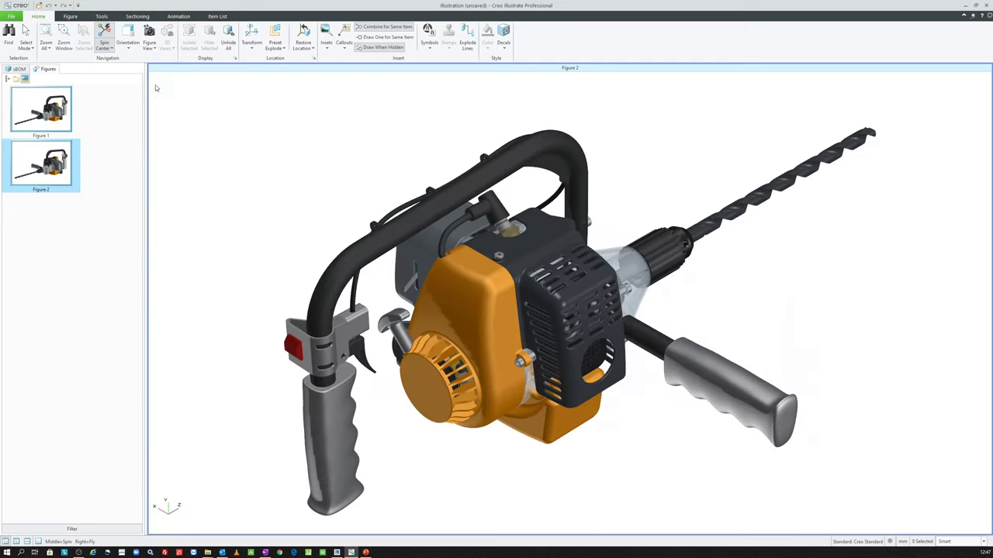
{"action": "left_click", "coordinate": [148, 45]}
{"action": "left_click", "coordinate": [180, 68]}
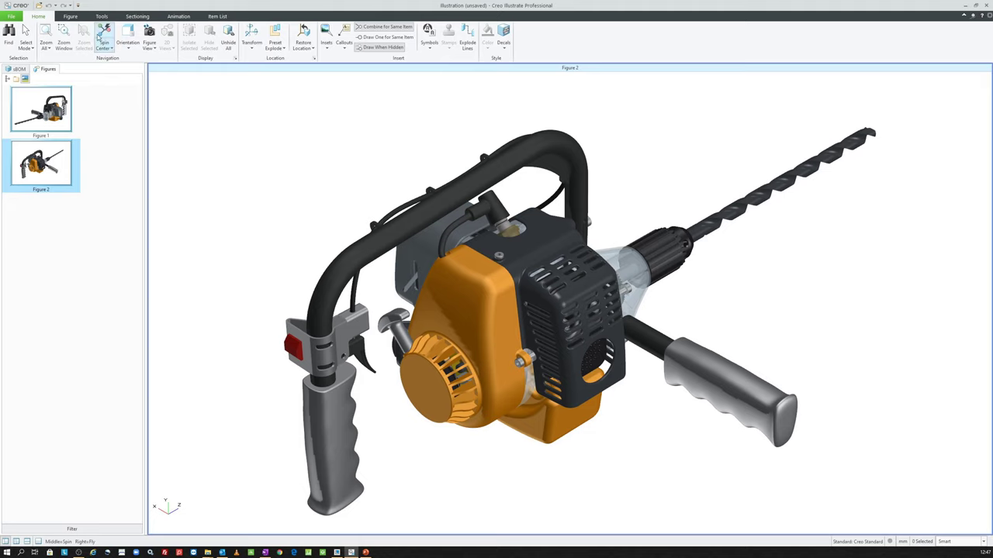
{"action": "left_click", "coordinate": [69, 16]}
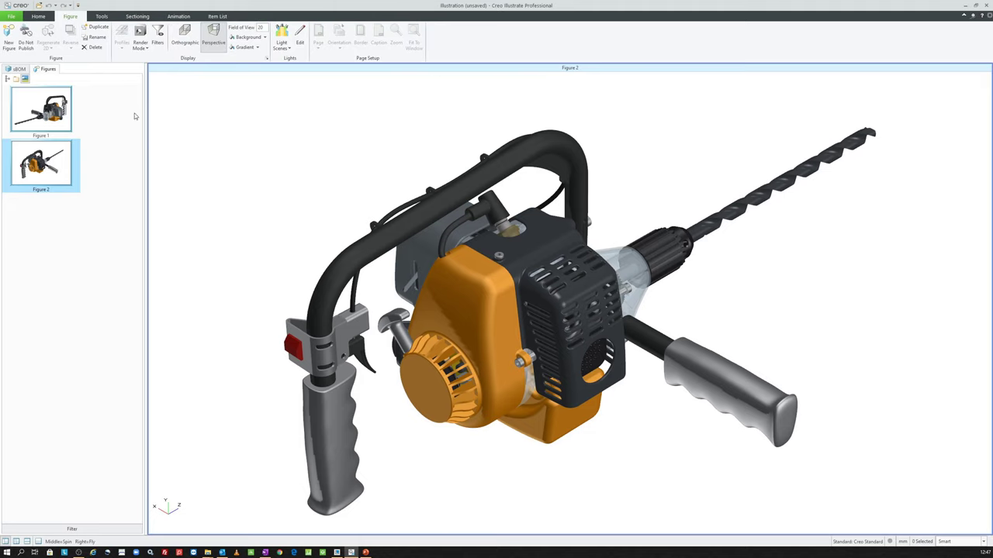
- Create Figure 3 from the Default representation under drill.pvz, showing the whole drill
{"action": "left_click", "coordinate": [9, 39]}
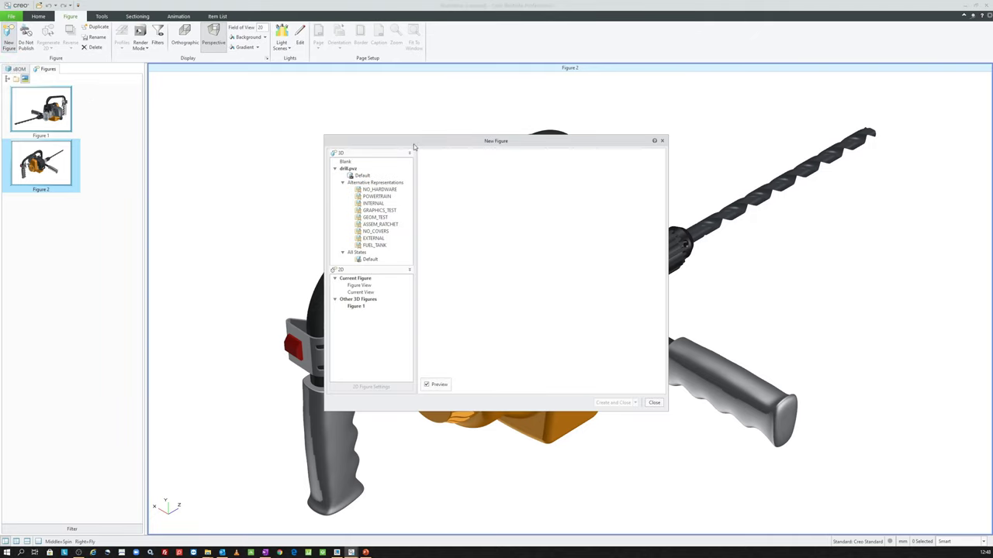
{"action": "left_click_drag", "start_coordinate": [415, 145], "coordinate": [410, 138]}
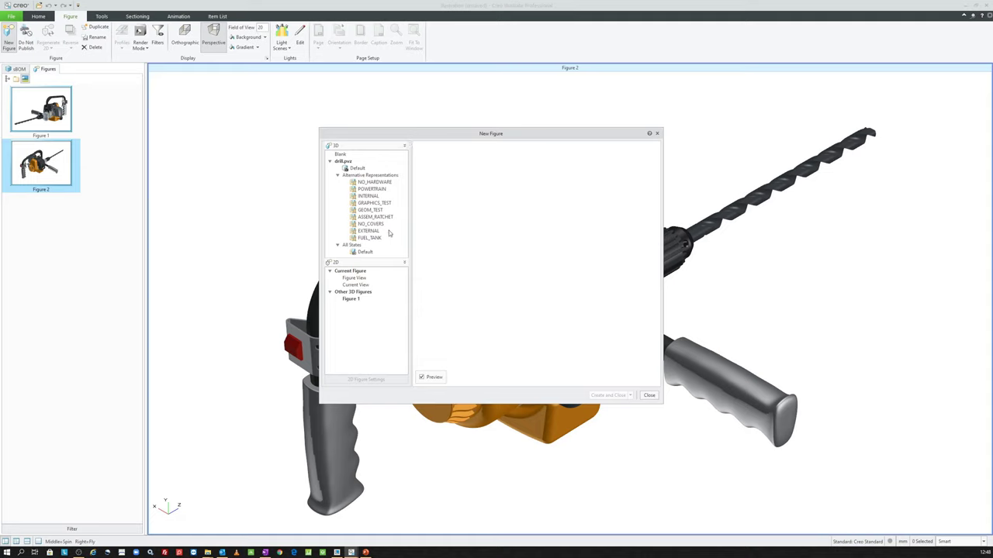
{"action": "left_click", "coordinate": [356, 168]}
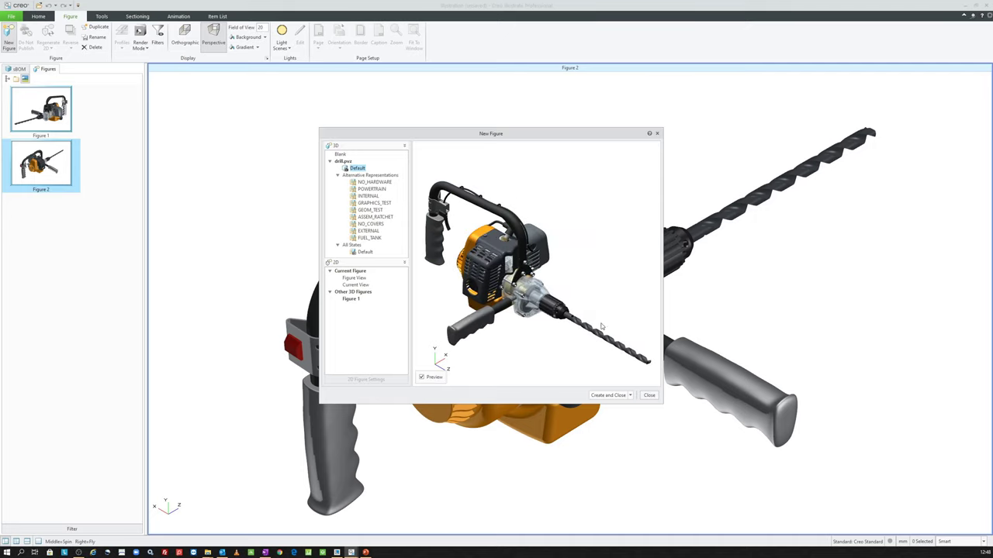
{"action": "left_click", "coordinate": [372, 218]}
{"action": "double_click", "coordinate": [358, 169]}
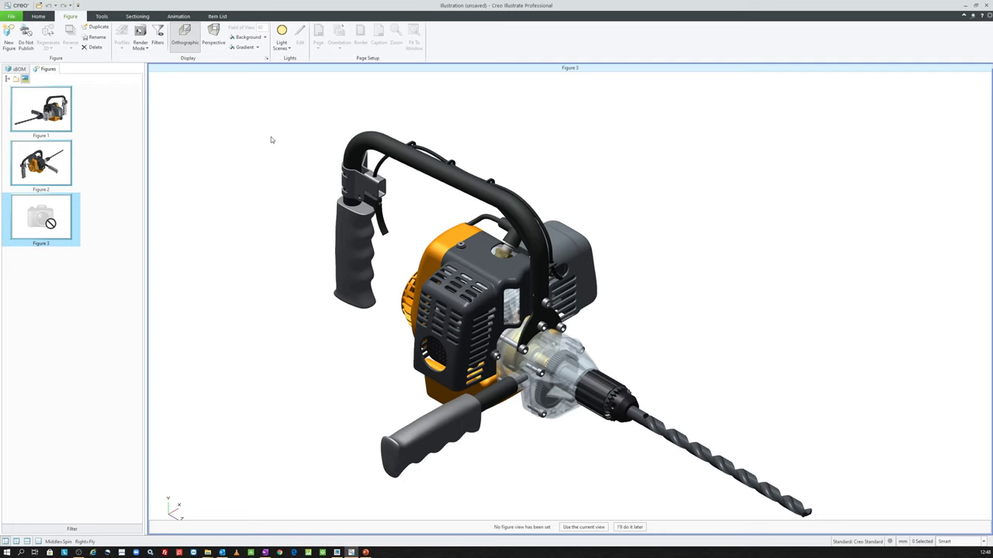
- Try HLR and the Thick/Thin line toggle, then render the drill as Shaded with Edges
{"action": "left_click", "coordinate": [145, 50]}
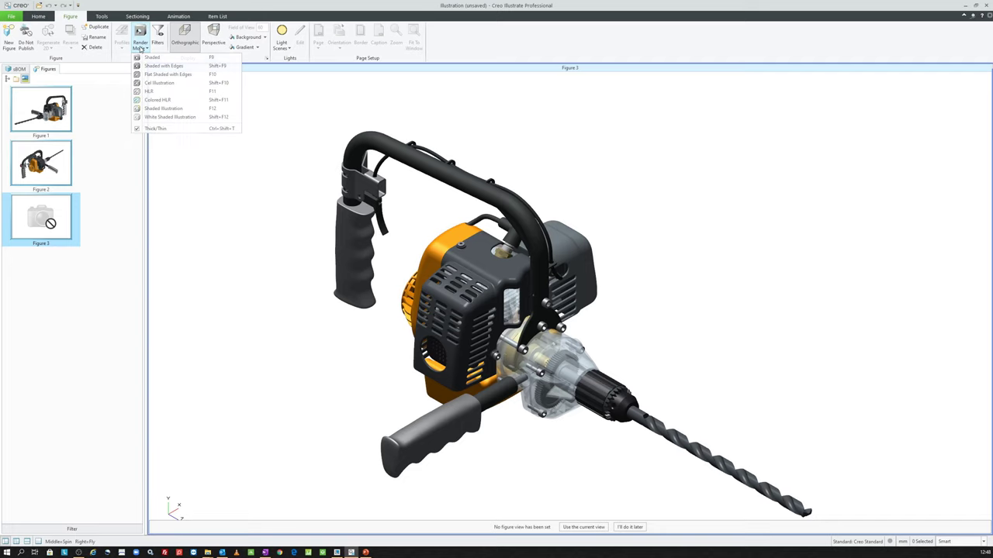
{"action": "left_click", "coordinate": [160, 96]}
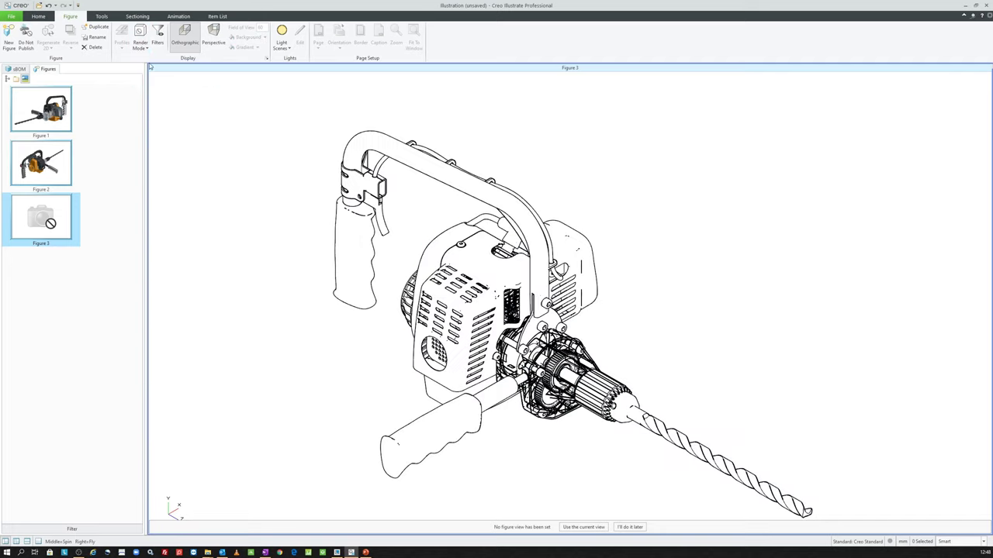
{"action": "left_click", "coordinate": [140, 43]}
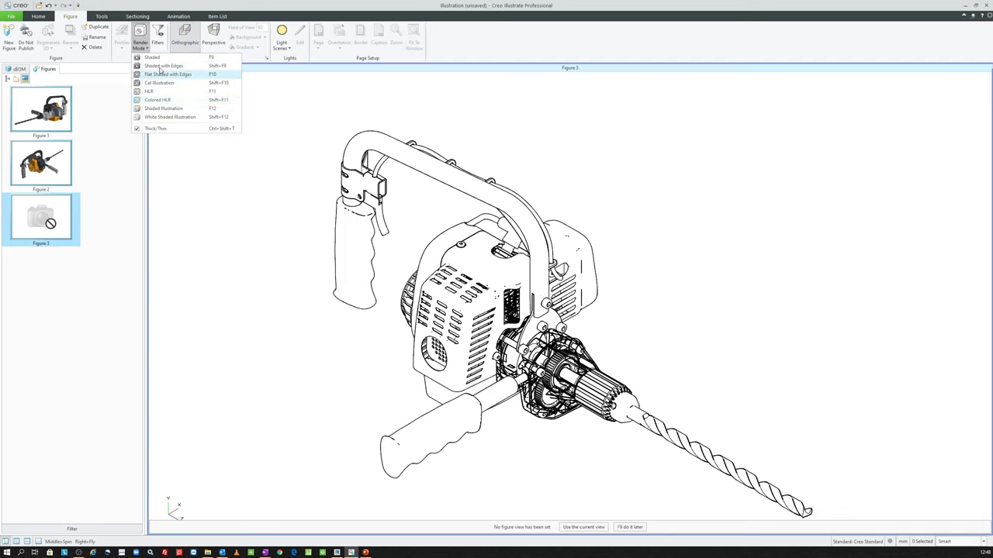
{"action": "left_click", "coordinate": [160, 129]}
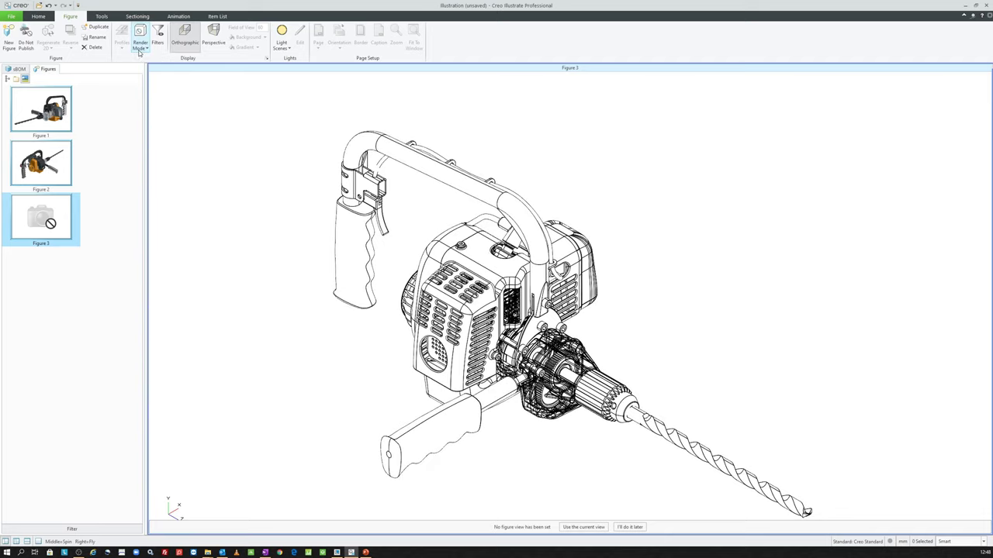
{"action": "left_click", "coordinate": [139, 48]}
{"action": "left_click", "coordinate": [159, 128]}
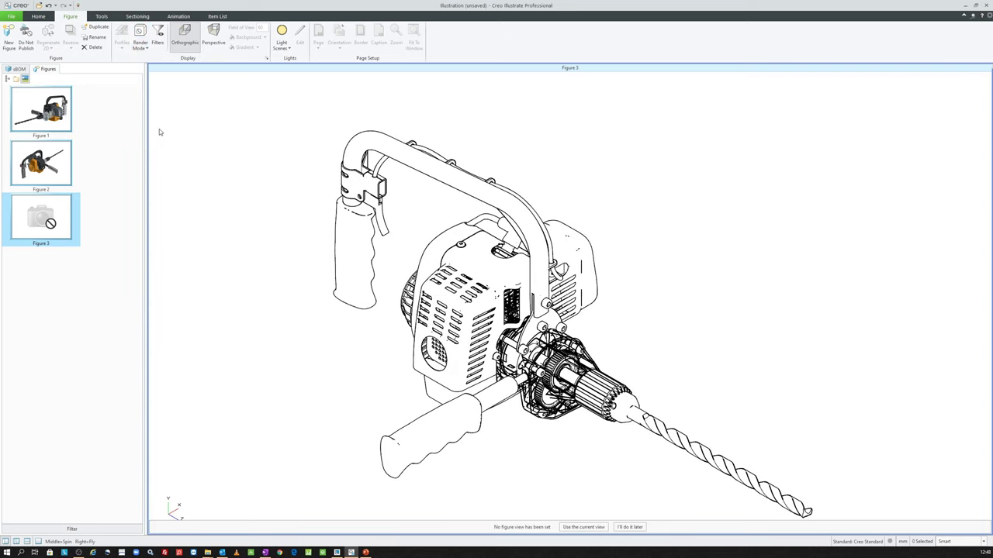
{"action": "left_click", "coordinate": [140, 45]}
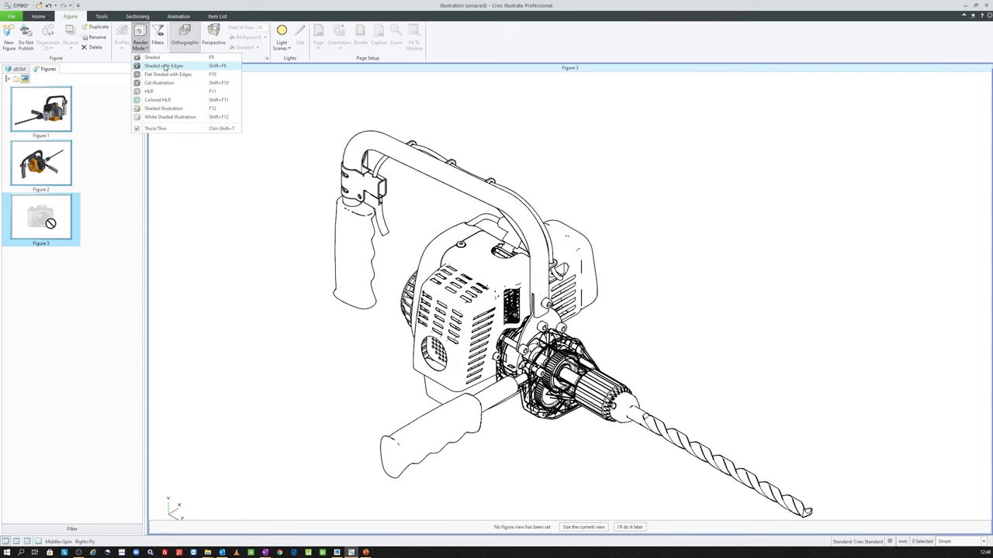
{"action": "left_click", "coordinate": [162, 116]}
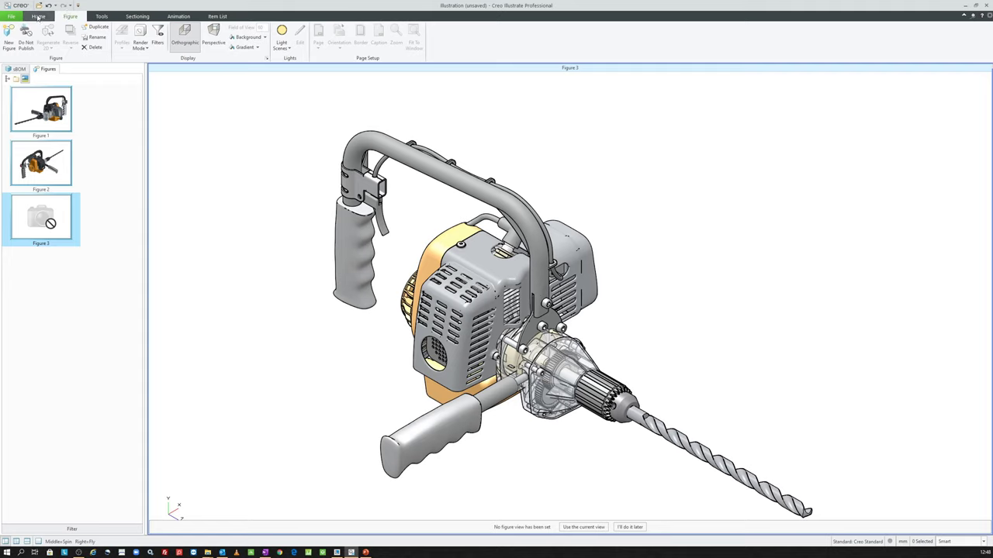
- Select and clear the gearbox/chuck assembly and the chuck collar, with the parts tree shown
{"action": "left_click", "coordinate": [37, 16]}
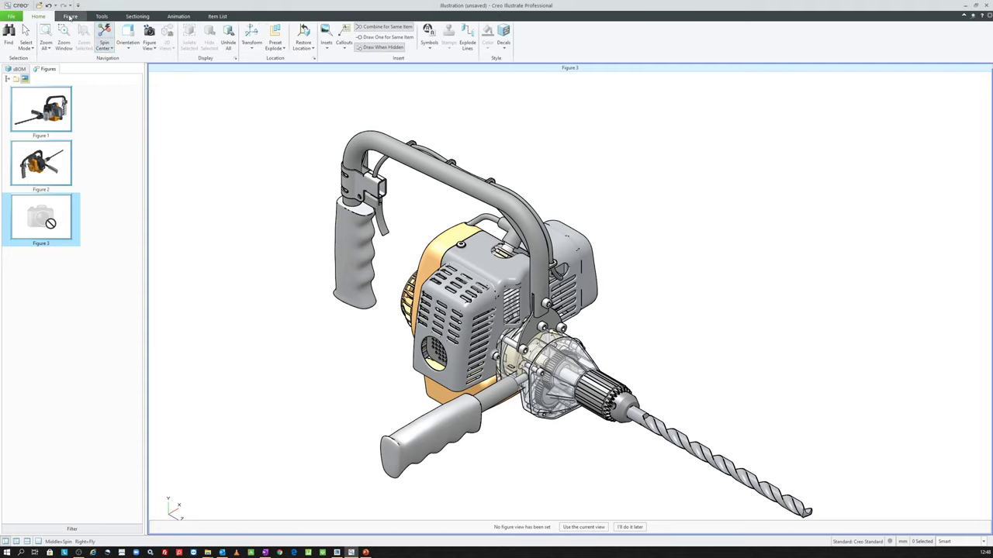
{"action": "left_click", "coordinate": [70, 16]}
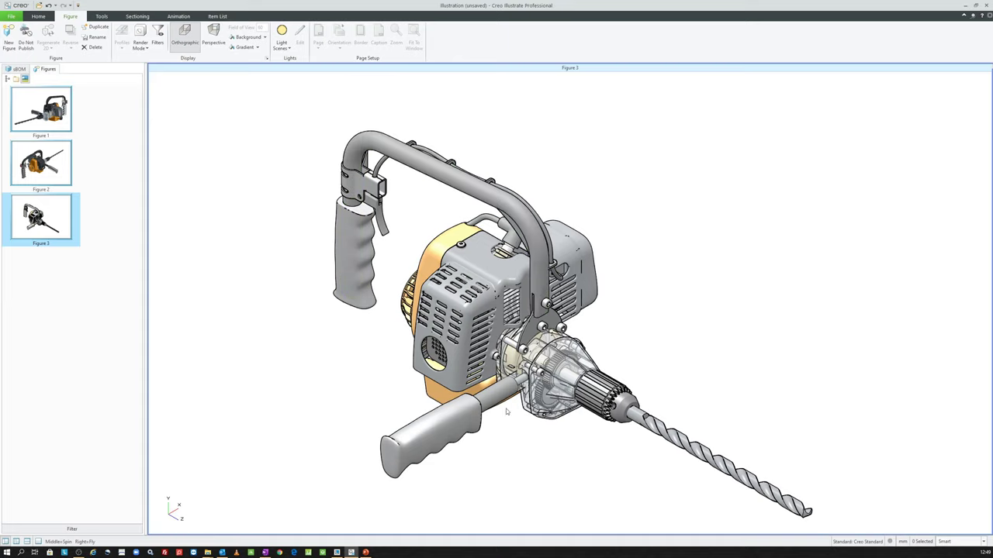
{"action": "left_click", "coordinate": [604, 401]}
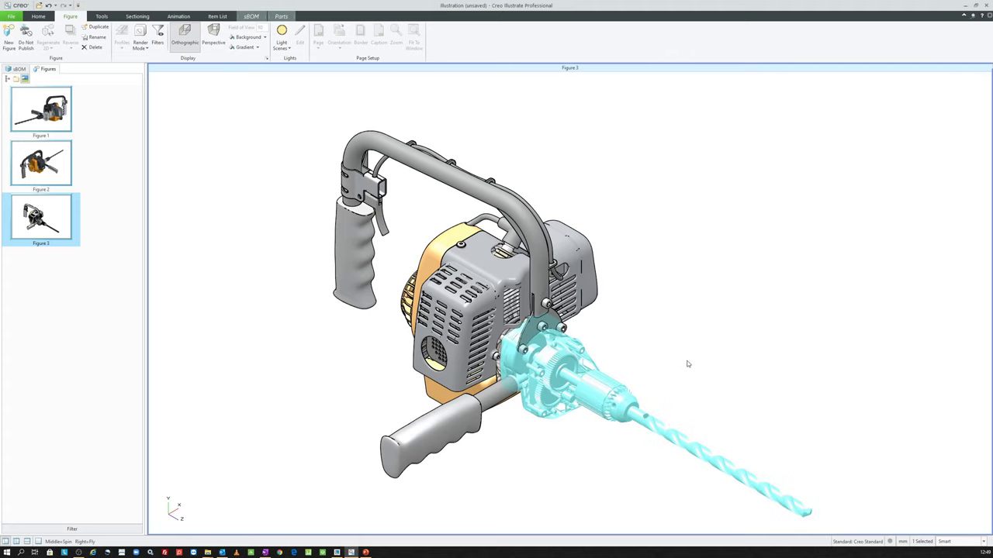
{"action": "left_click", "coordinate": [649, 374]}
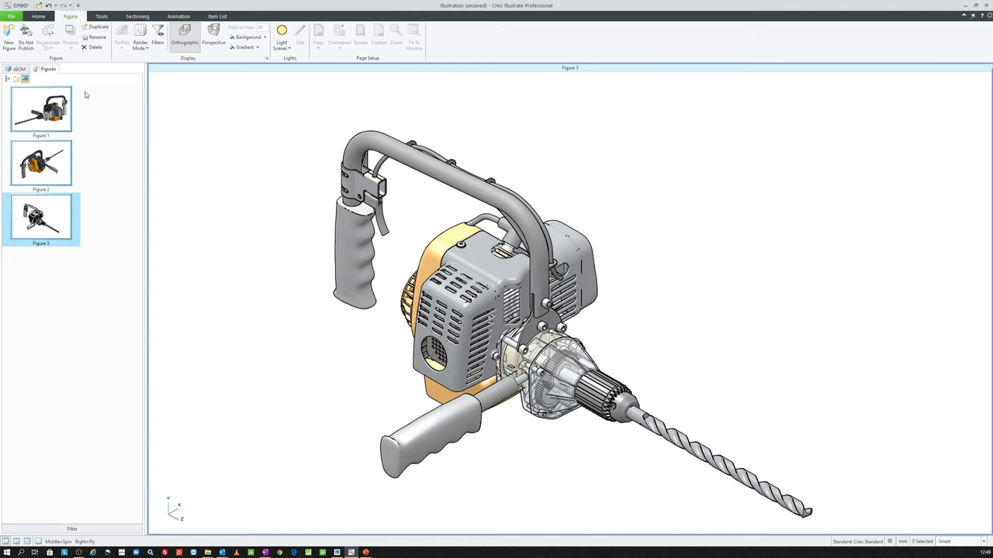
{"action": "left_click", "coordinate": [26, 68]}
{"action": "left_click", "coordinate": [604, 395]}
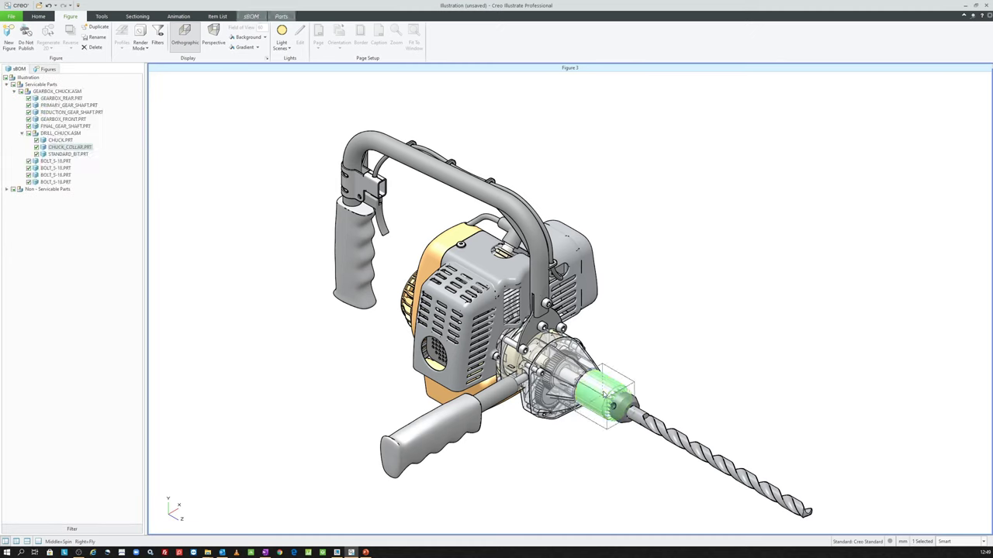
{"action": "left_click", "coordinate": [680, 346]}
{"action": "left_click", "coordinate": [604, 394]}
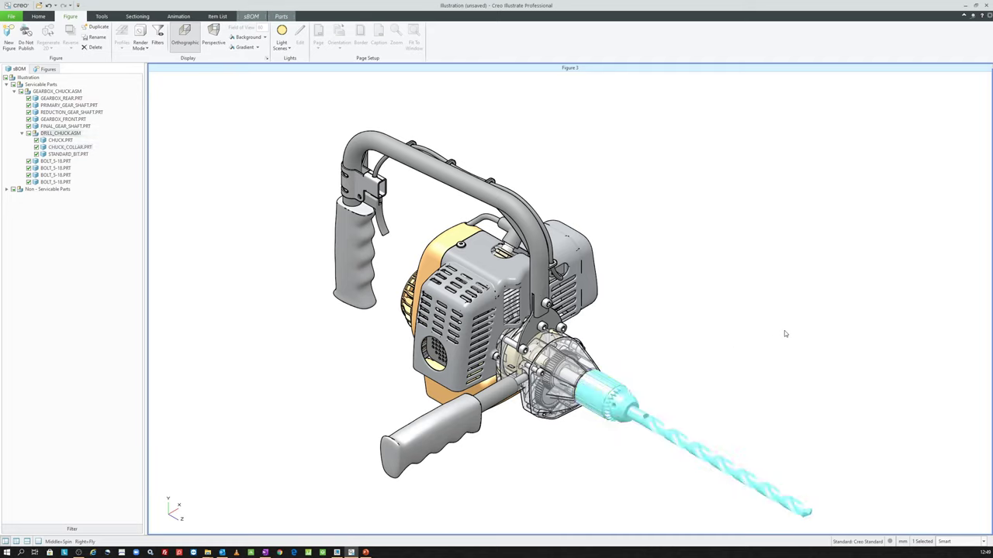
- Step the selection between GEARBOX_CHUCK.ASM, DRILL_CHUCK.ASM and the whole Illustration
{"action": "key", "text": "Up"}
{"action": "key", "text": "Up"}
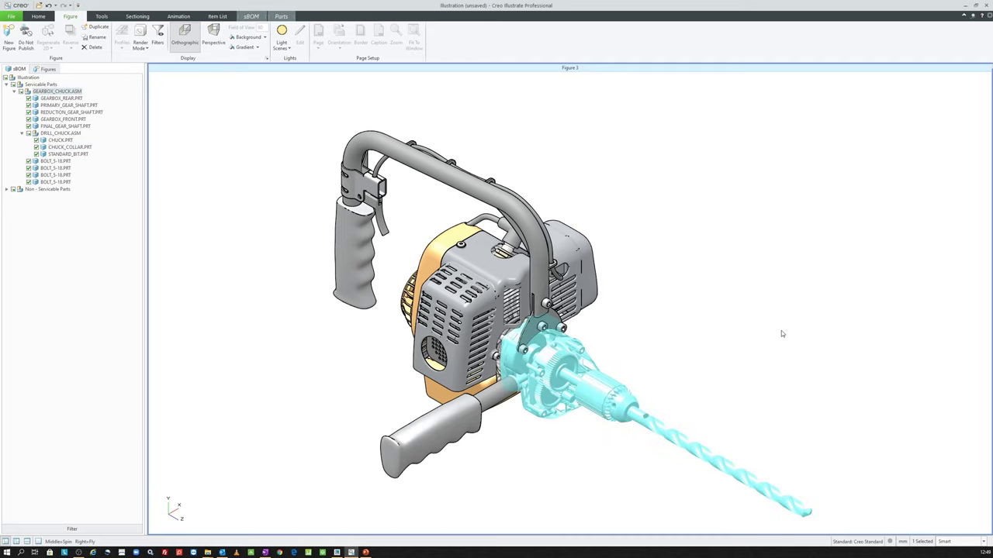
{"action": "key", "text": "Down"}
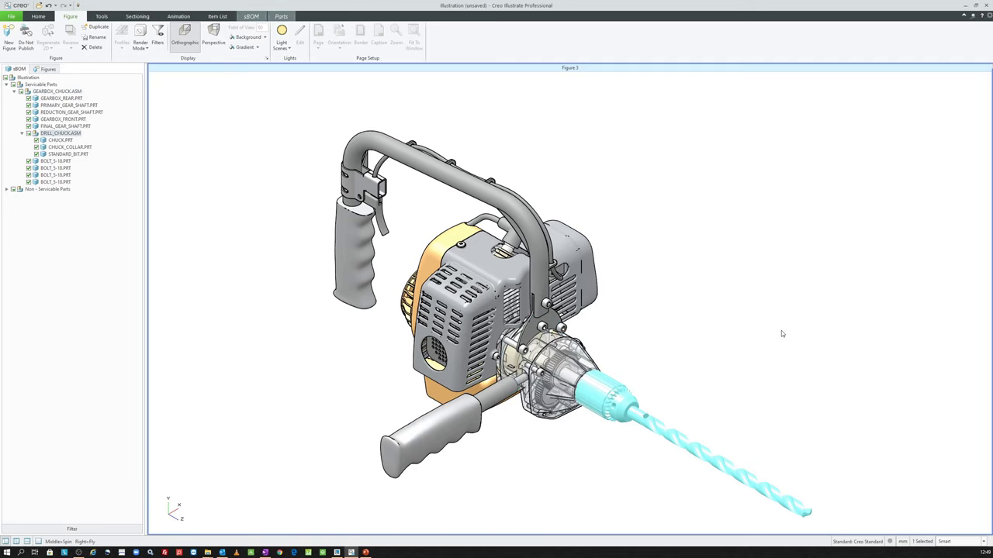
{"action": "key", "text": "Up"}
{"action": "key", "text": "Up"}
{"action": "key", "text": "Up"}
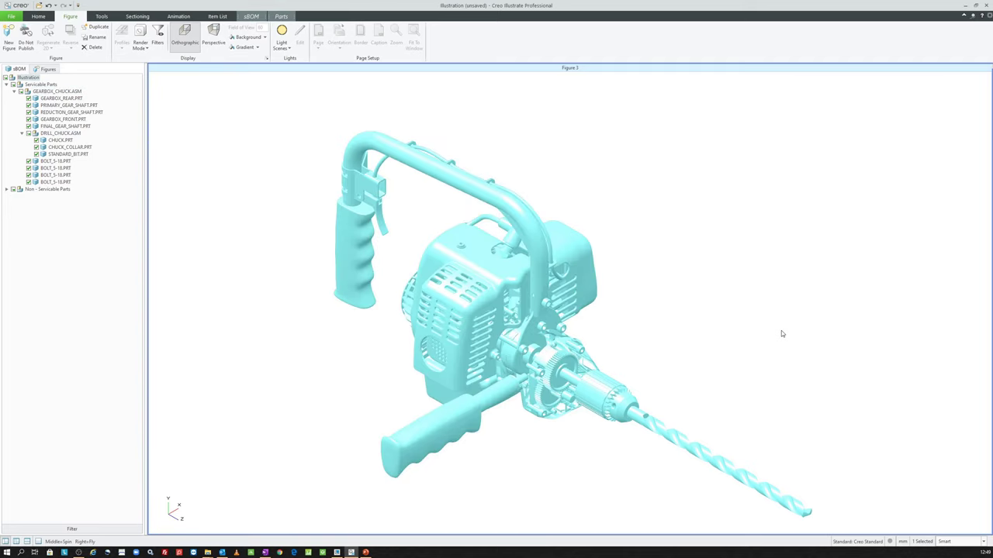
{"action": "key", "text": "Down"}
{"action": "key", "text": "Down"}
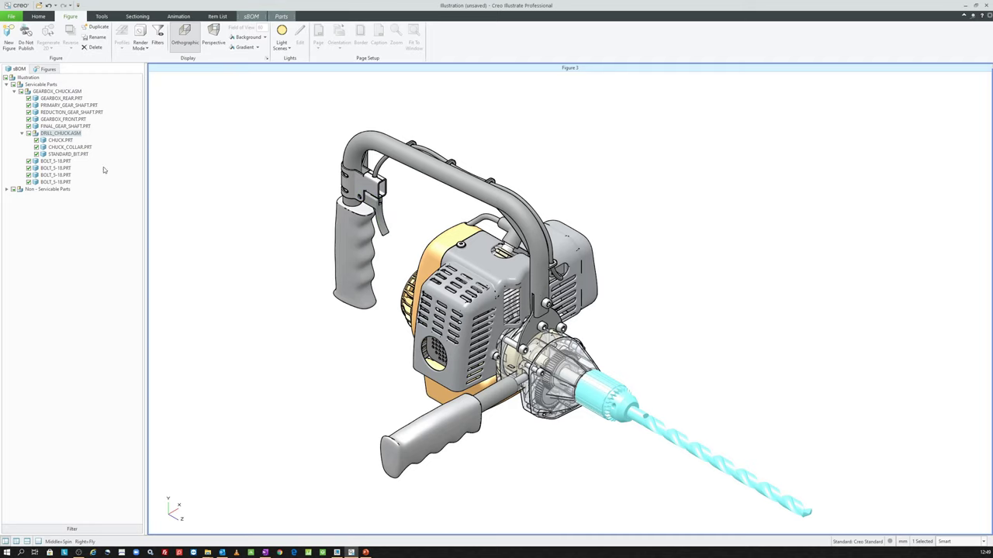
- Select the drill bit, widen it through DRILL_CHUCK.ASM to Servicable Parts, then clear it
{"action": "left_click", "coordinate": [652, 427]}
{"action": "key", "text": "Up"}
{"action": "key", "text": "Up"}
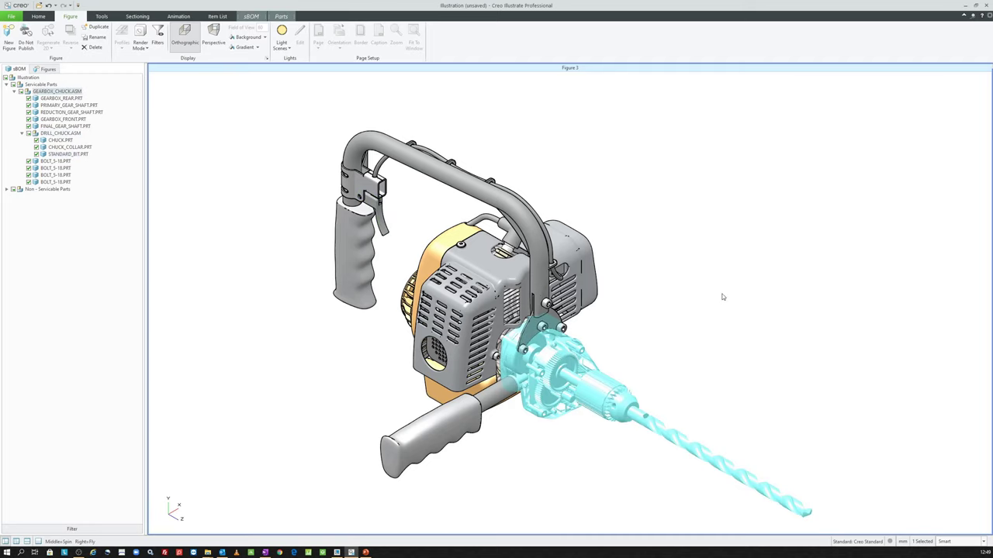
{"action": "key", "text": "Up"}
{"action": "key", "text": "Down"}
{"action": "key", "text": "Down"}
{"action": "key", "text": "Up"}
{"action": "key", "text": "Down"}
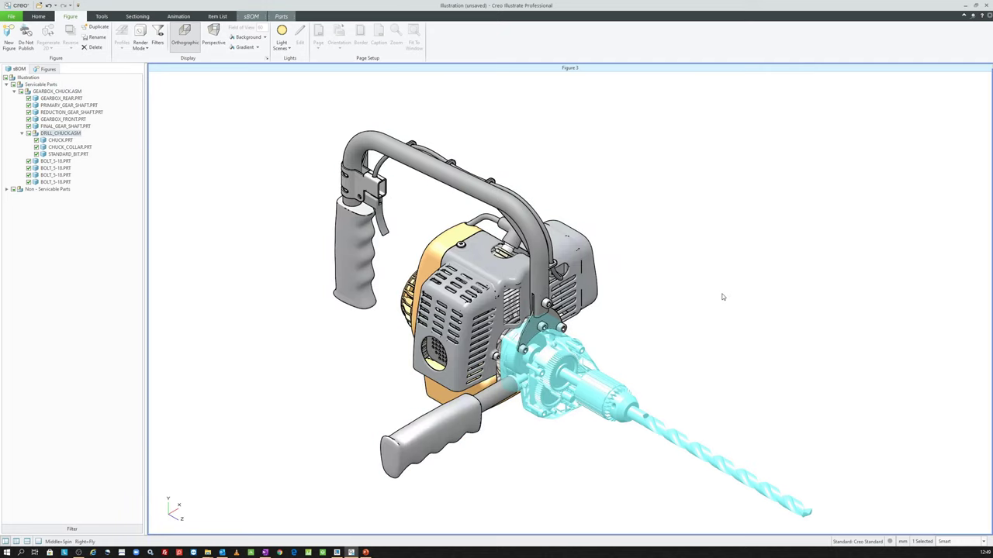
{"action": "scroll", "coordinate": [721, 297], "scroll_direction": "down", "scroll_amount": 2}
{"action": "scroll", "coordinate": [690, 321], "scroll_direction": "up", "scroll_amount": 1}
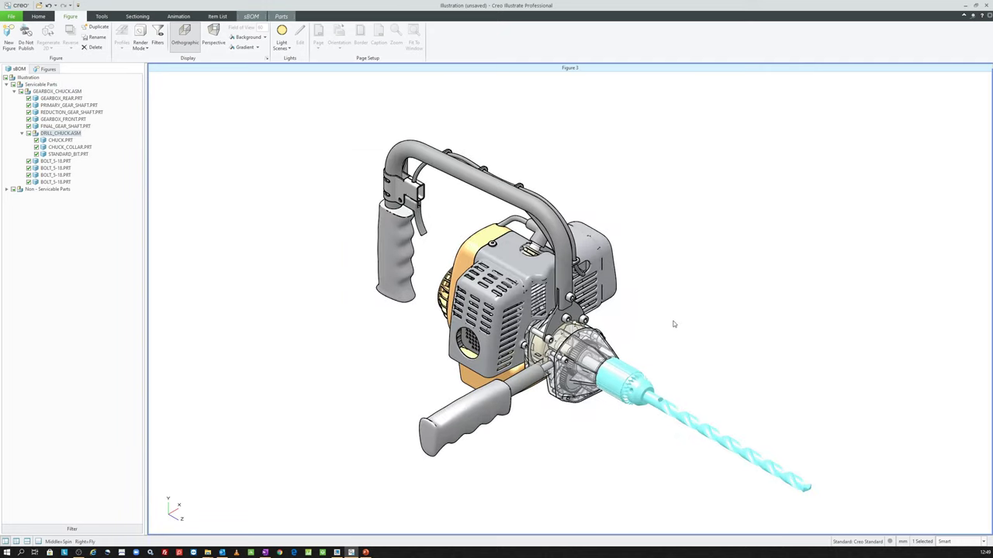
{"action": "key", "text": "Down"}
{"action": "key", "text": "Down"}
{"action": "key", "text": "Down"}
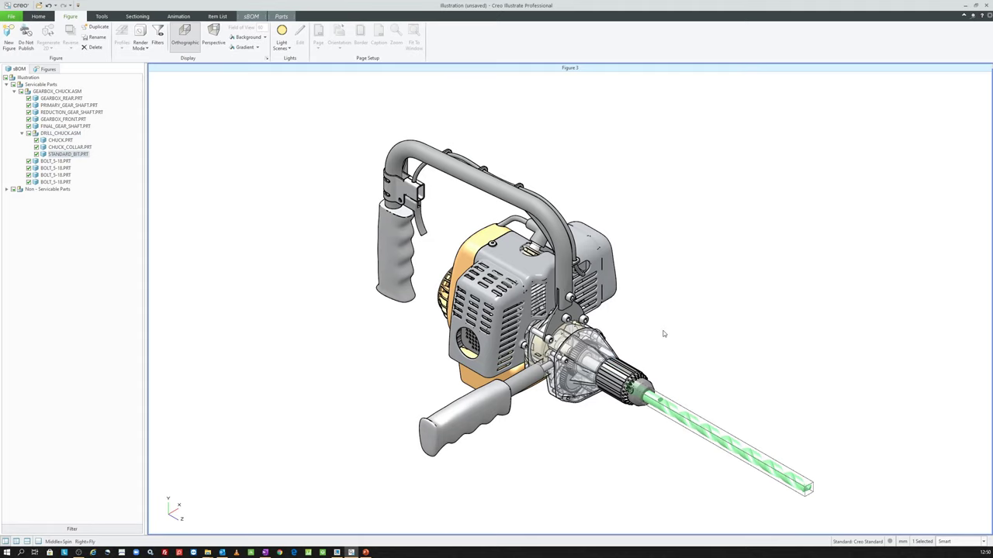
{"action": "left_click", "coordinate": [673, 362]}
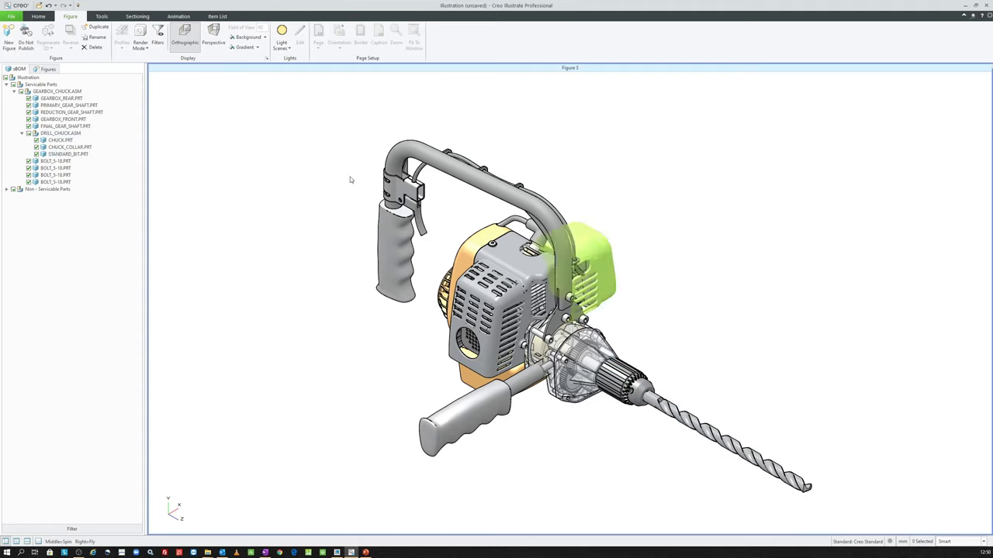
{"action": "left_click", "coordinate": [44, 69]}
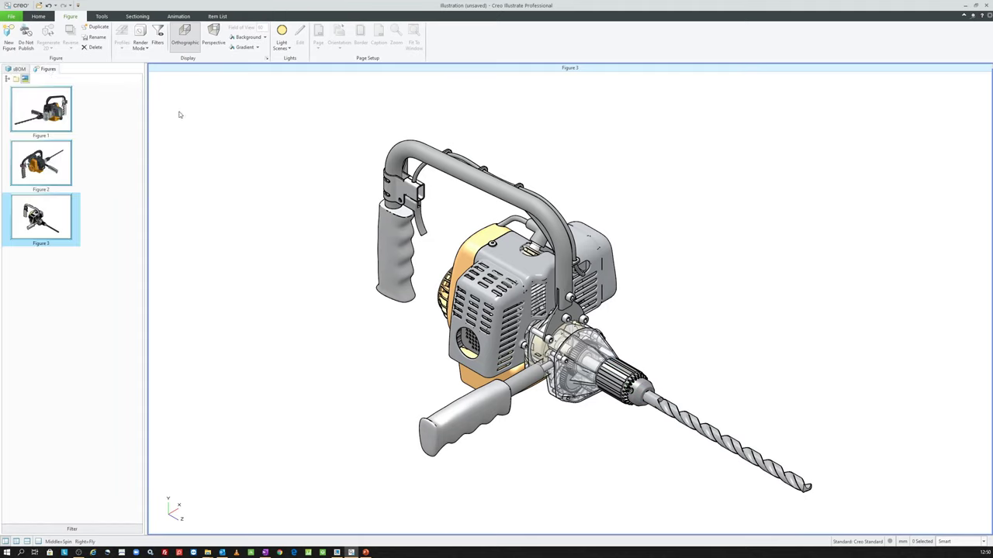
- Select the gearbox, chuck and bit assembly and open it in a new Figure 4
{"action": "left_click", "coordinate": [657, 403]}
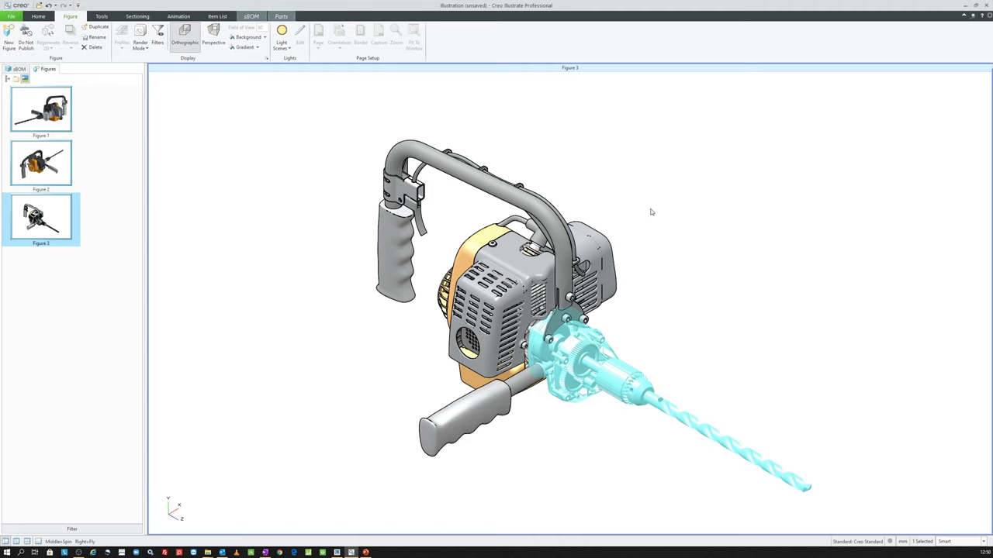
{"action": "right_click_drag", "start_coordinate": [651, 212], "coordinate": [659, 233]}
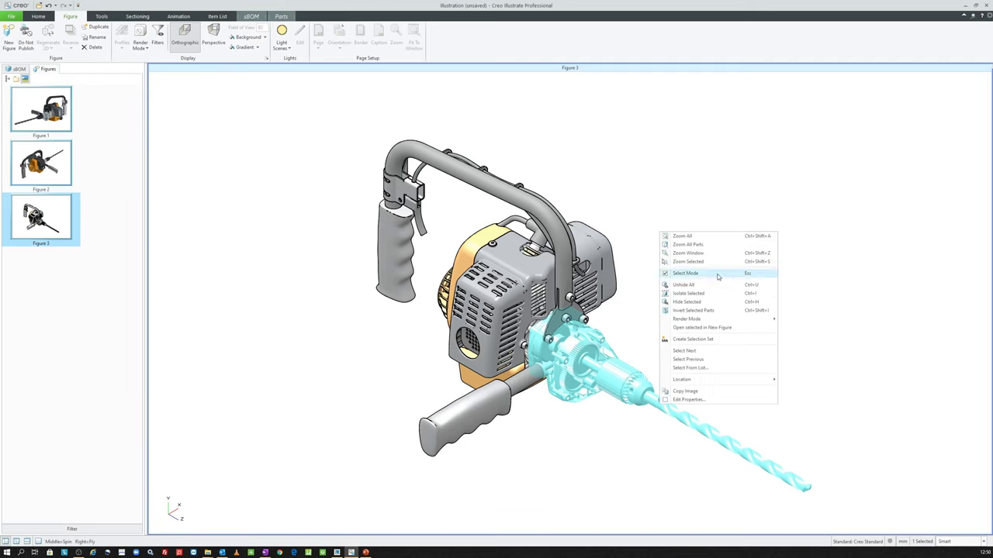
{"action": "left_click", "coordinate": [722, 328]}
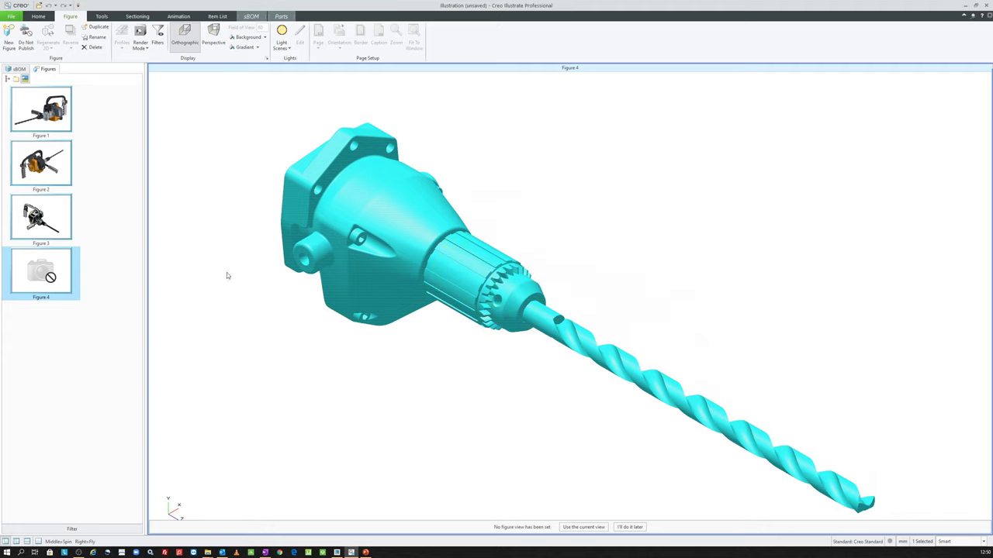
- Store the current three-quarter view as Figure 4's figure view and clear the selection
{"action": "left_click", "coordinate": [14, 70]}
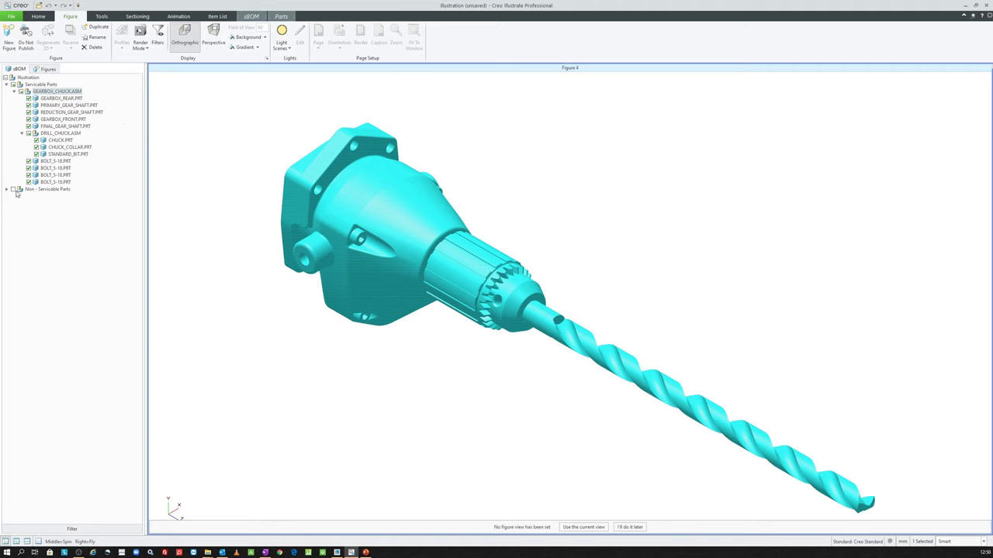
{"action": "left_click", "coordinate": [51, 69]}
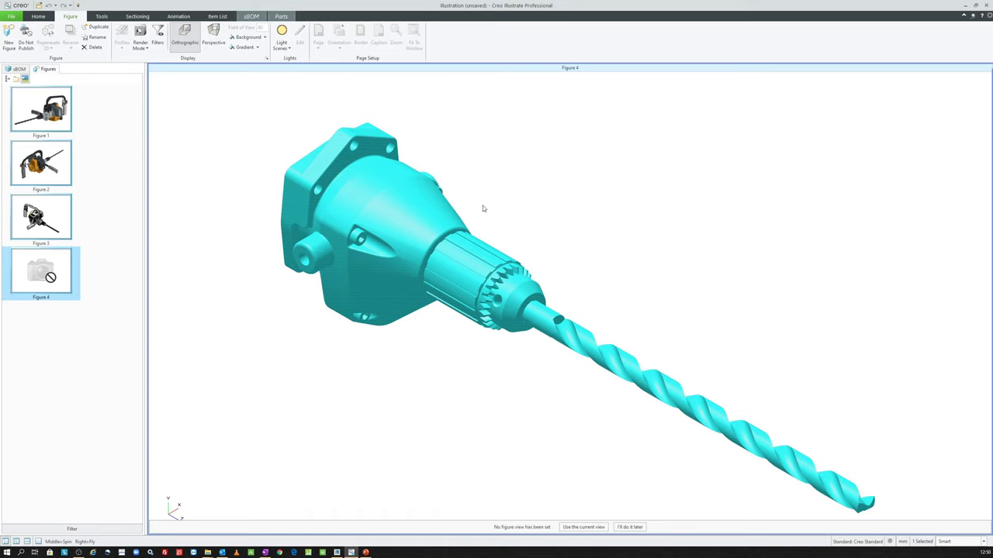
{"action": "left_click", "coordinate": [582, 527]}
{"action": "left_click", "coordinate": [342, 388]}
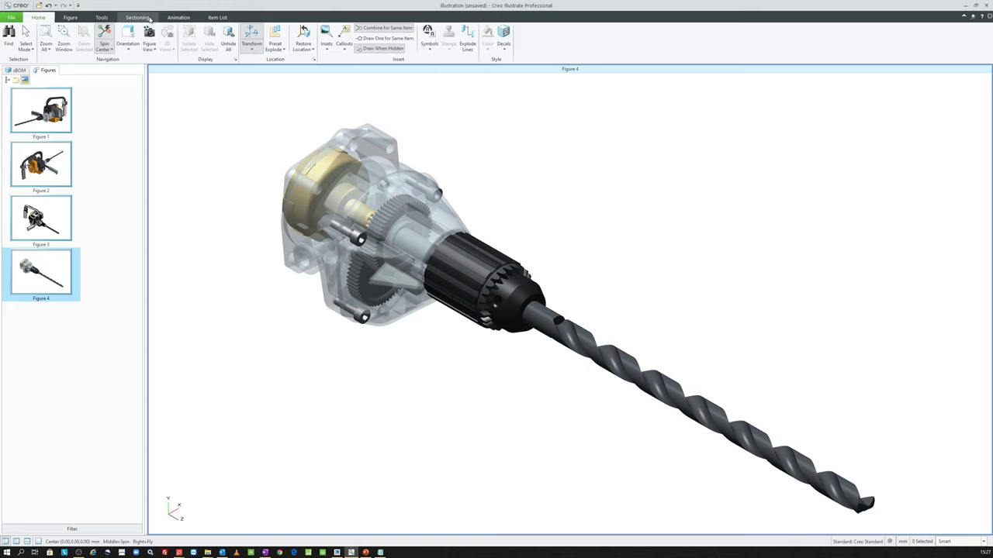
- Add a section cut, show its boundary, and slide it back along the drill bit toward the chuck
{"action": "left_click", "coordinate": [150, 18]}
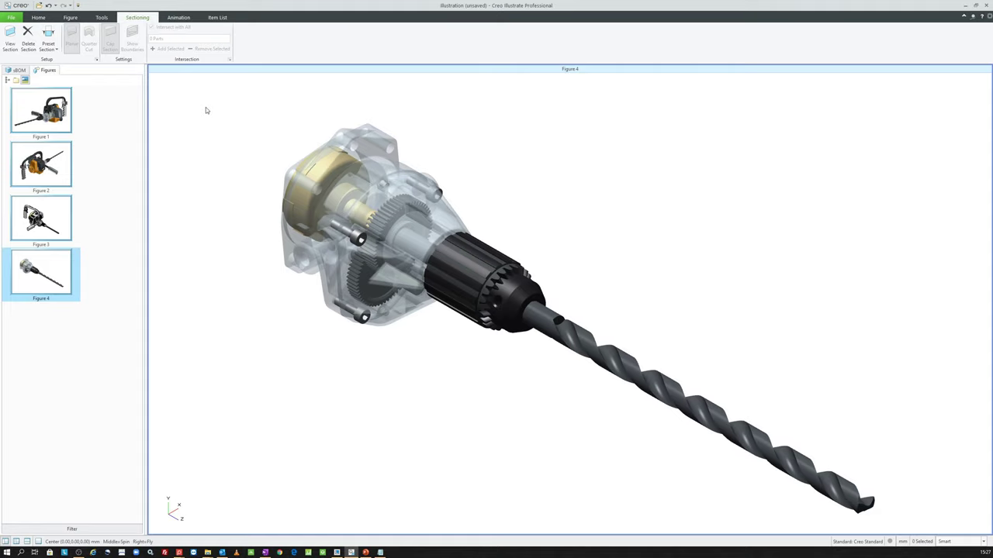
{"action": "left_click", "coordinate": [9, 39]}
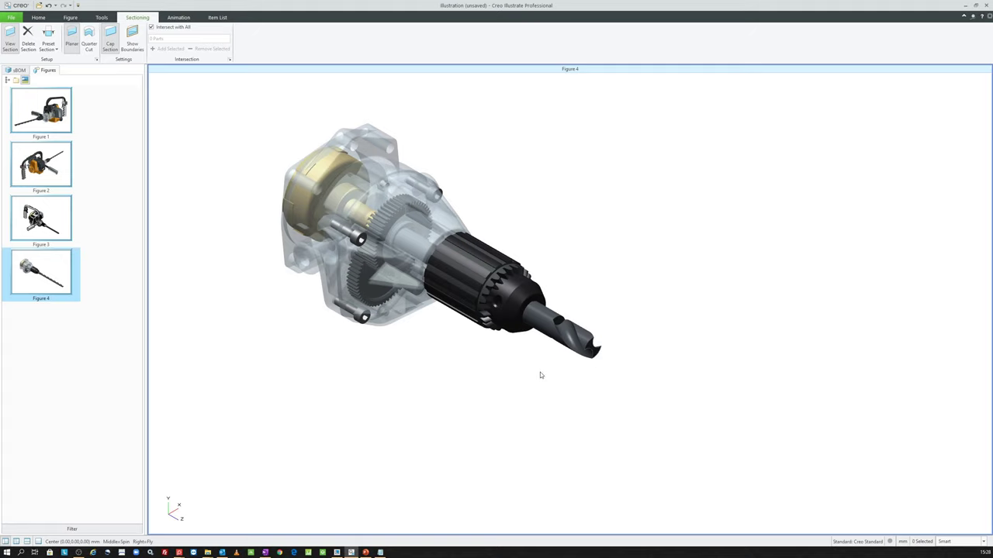
{"action": "left_click", "coordinate": [134, 48]}
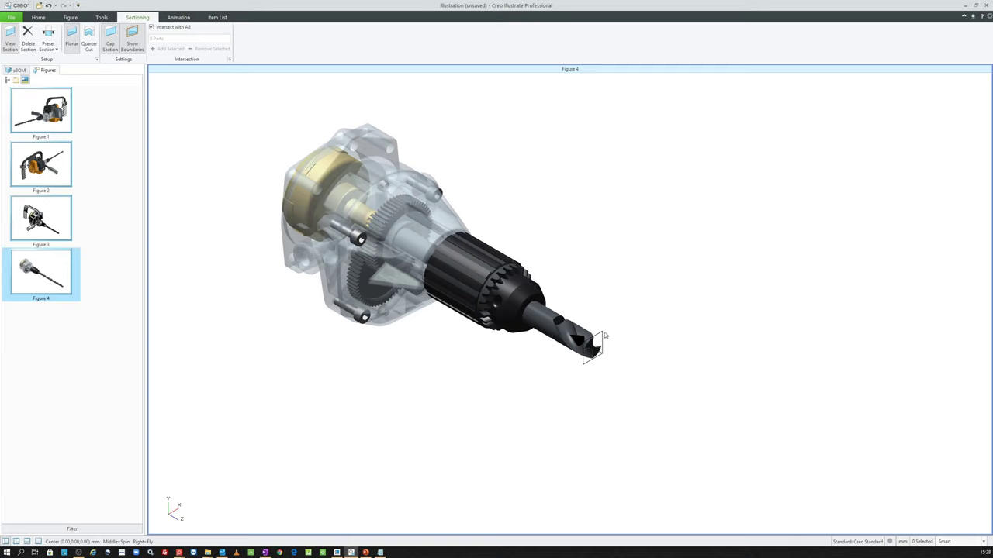
{"action": "left_click", "coordinate": [602, 336]}
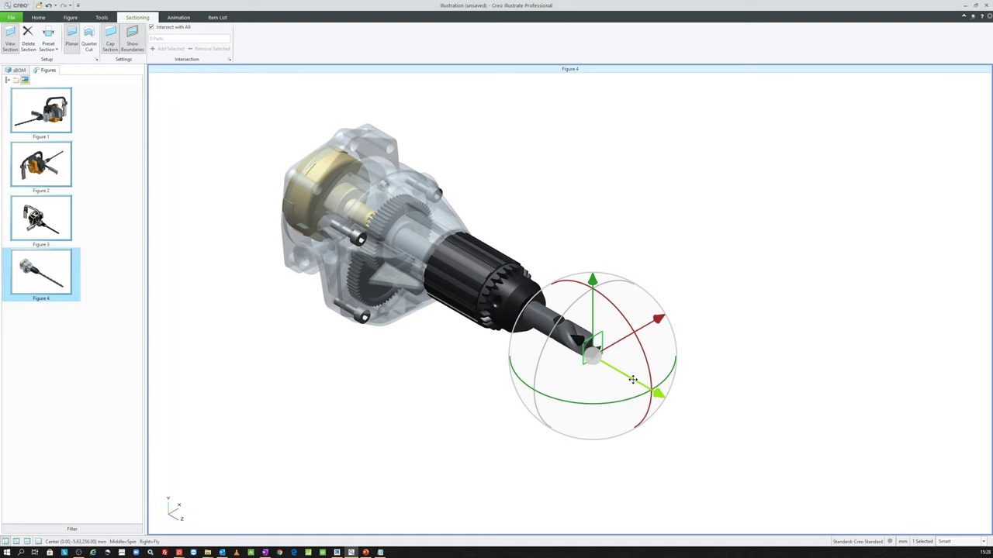
{"action": "mouse_move", "coordinate": [633, 380]}
{"action": "left_mouse_down"}
{"action": "mouse_move", "coordinate": [578, 338]}
{"action": "mouse_move", "coordinate": [602, 363]}
{"action": "left_mouse_up"}
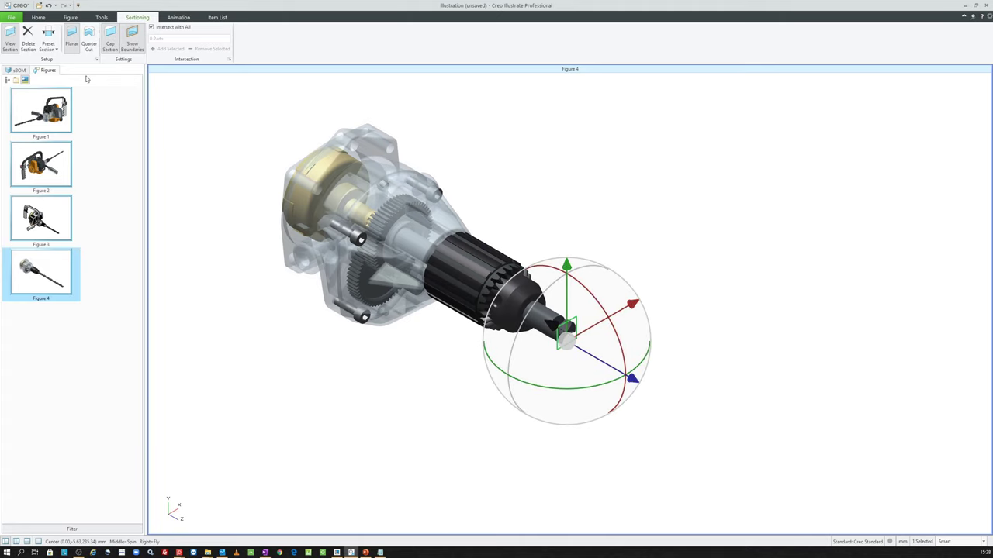
{"action": "left_click", "coordinate": [48, 47]}
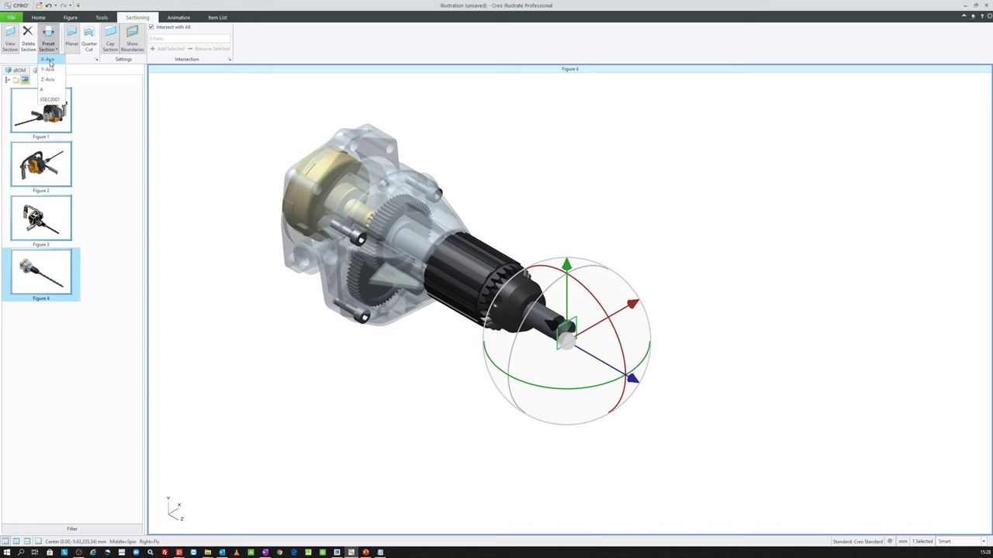
- Try the X-Axis, Y-Axis and XSEC0001 preset sections for a lengthwise cut through the drill
{"action": "left_click", "coordinate": [47, 58]}
{"action": "left_click", "coordinate": [55, 50]}
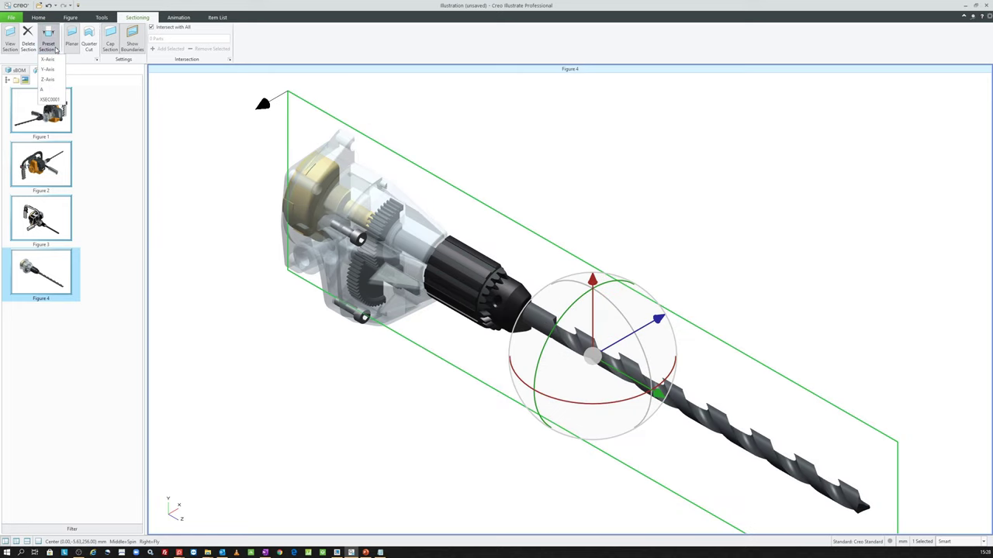
{"action": "left_click", "coordinate": [56, 69]}
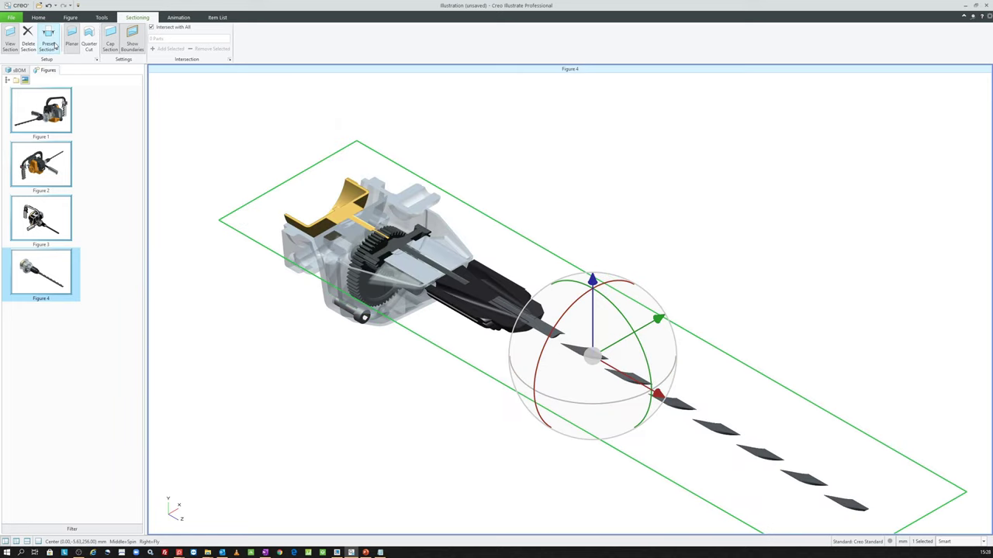
{"action": "left_click", "coordinate": [54, 46]}
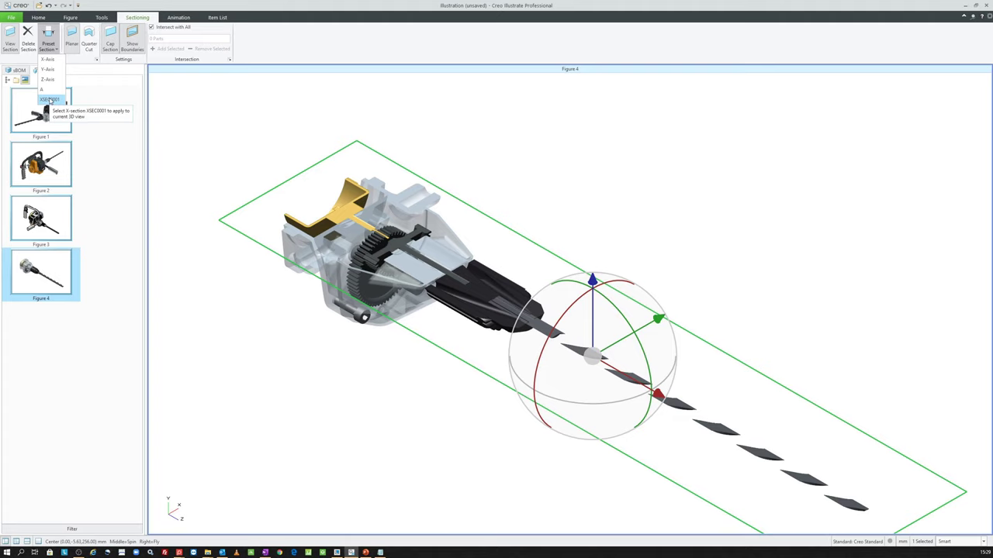
{"action": "left_click", "coordinate": [49, 99]}
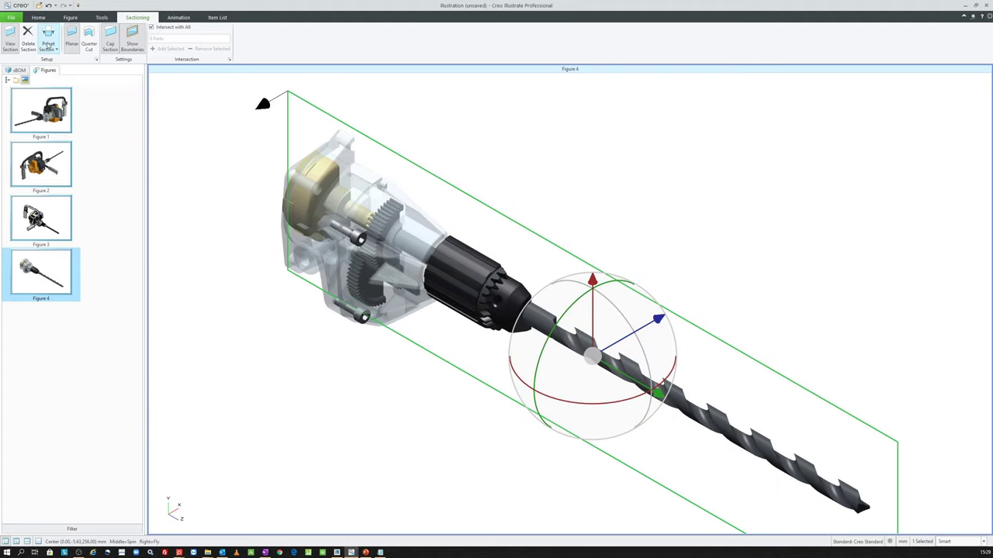
{"action": "left_click", "coordinate": [51, 48]}
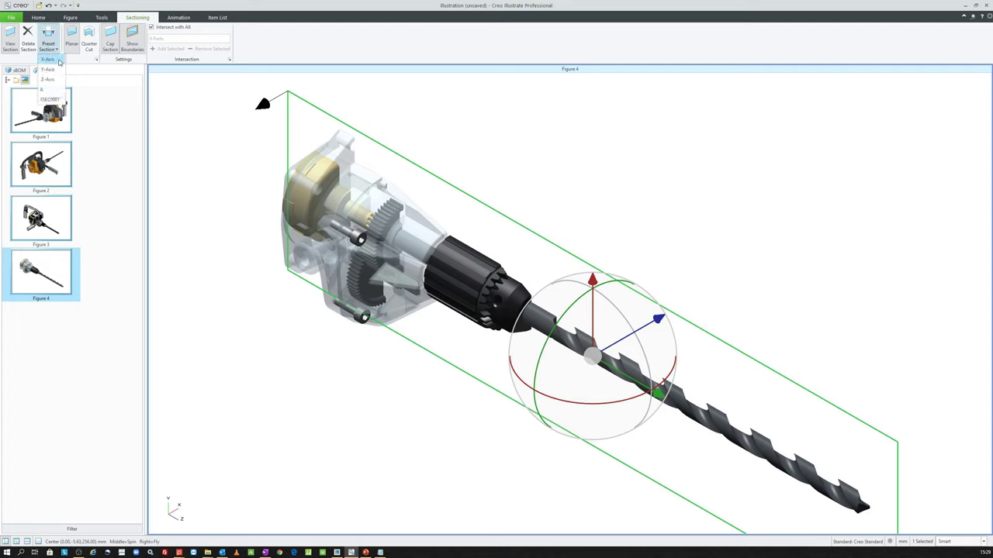
{"action": "left_click", "coordinate": [203, 107]}
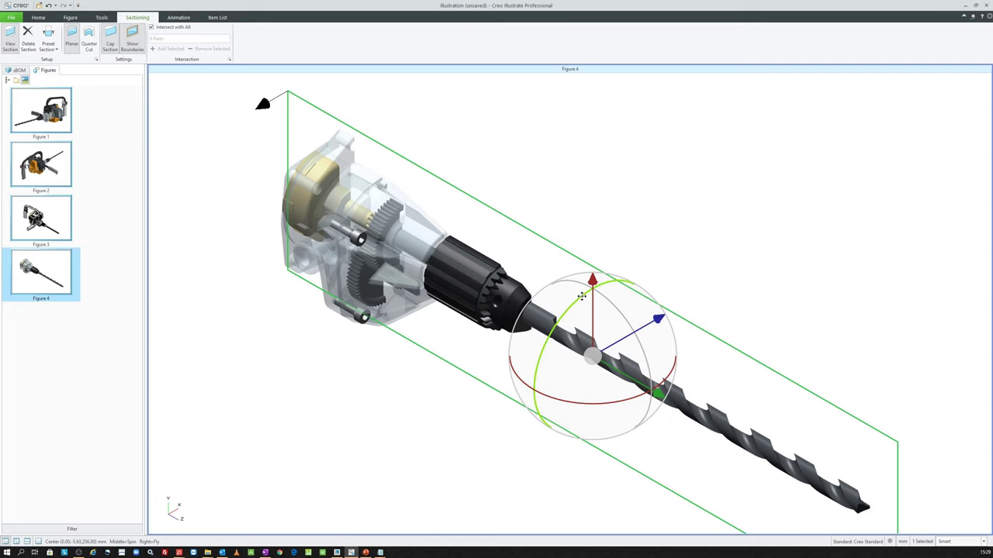
- Rotate the section plane 180° about the drill axis so the gearbox interior faces the viewer
{"action": "mouse_move", "coordinate": [582, 295]}
{"action": "left_mouse_down"}
{"action": "mouse_move", "coordinate": [543, 333]}
{"action": "mouse_move", "coordinate": [547, 354]}
{"action": "mouse_move", "coordinate": [567, 367]}
{"action": "mouse_move", "coordinate": [561, 377]}
{"action": "mouse_move", "coordinate": [553, 293]}
{"action": "mouse_move", "coordinate": [568, 298]}
{"action": "left_mouse_up"}
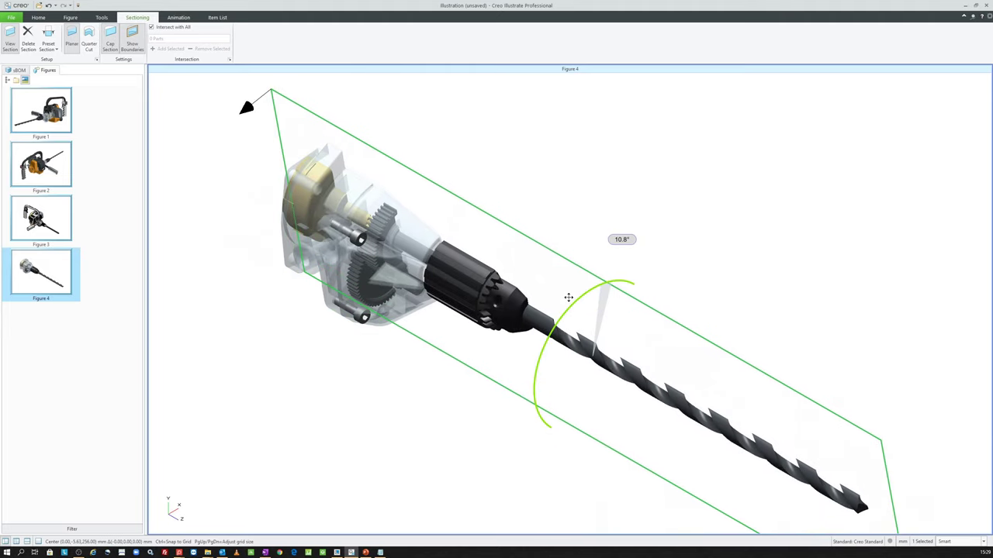
{"action": "type", "text": "180"}
{"action": "key", "text": "Return"}
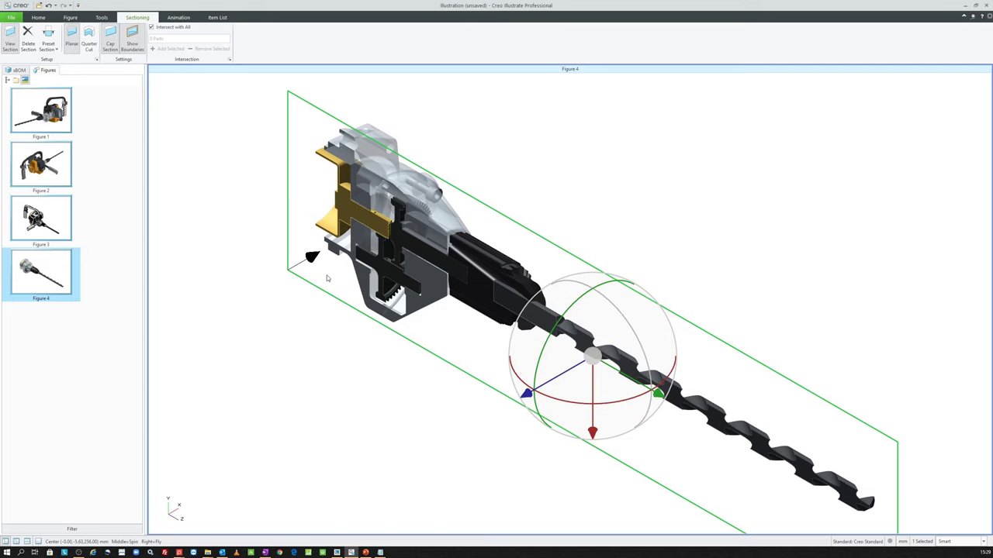
{"action": "left_click", "coordinate": [488, 337]}
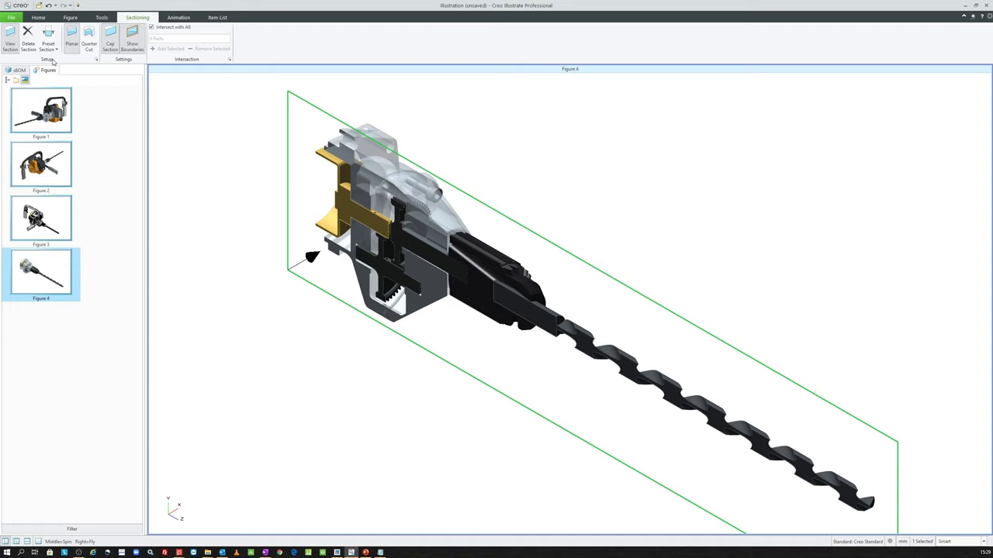
- In Section Properties on the Cut 1 tab, flip the cut until the gearbox interior faces forward
{"action": "left_click", "coordinate": [97, 61]}
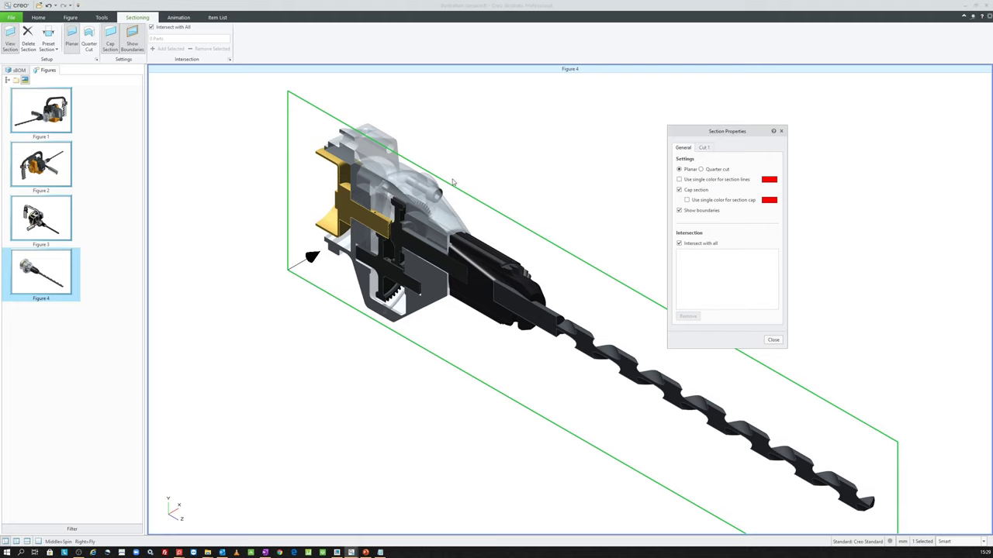
{"action": "left_click", "coordinate": [704, 148]}
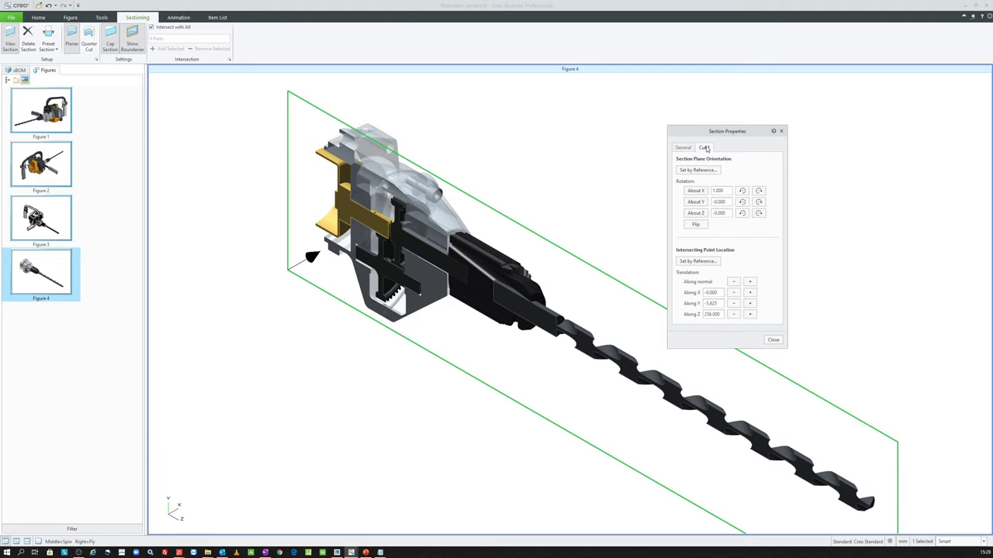
{"action": "left_click", "coordinate": [698, 225]}
{"action": "left_click", "coordinate": [697, 225]}
{"action": "left_click", "coordinate": [697, 225]}
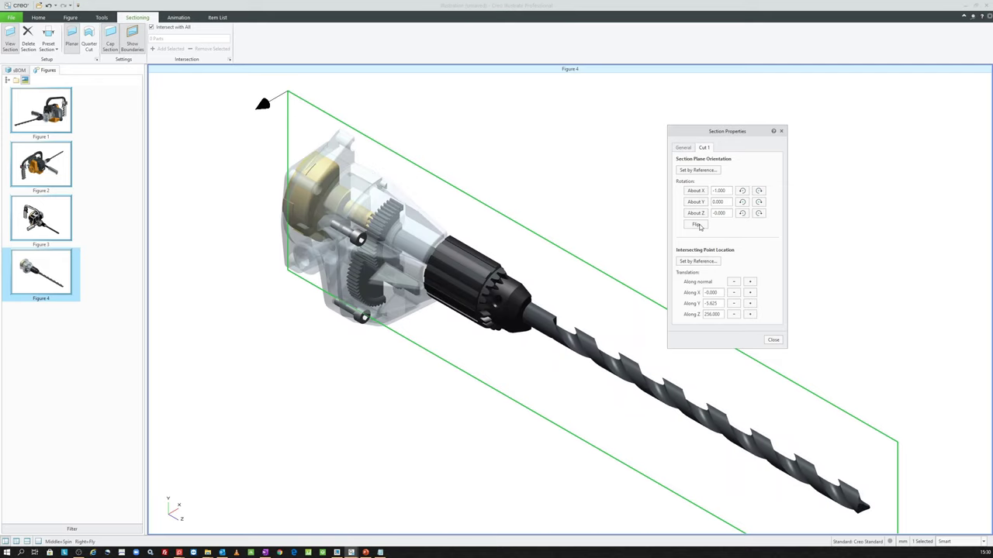
{"action": "left_click", "coordinate": [697, 225]}
{"action": "left_click", "coordinate": [698, 224]}
{"action": "left_click", "coordinate": [697, 225]}
{"action": "left_click", "coordinate": [605, 228]}
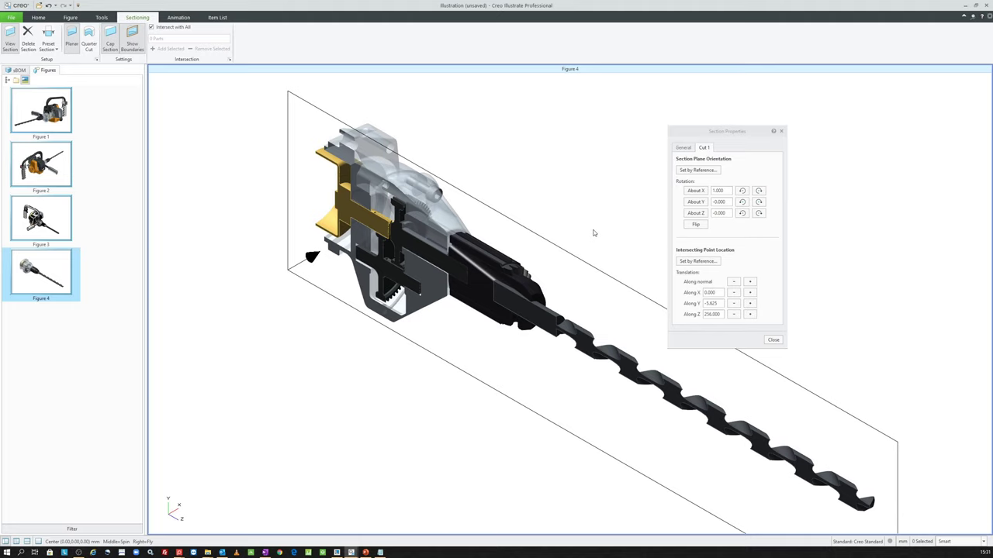
- Reorient the cut to the Z-Axis preset and locate it by reference on the chuck's front face
{"action": "left_click", "coordinate": [48, 46]}
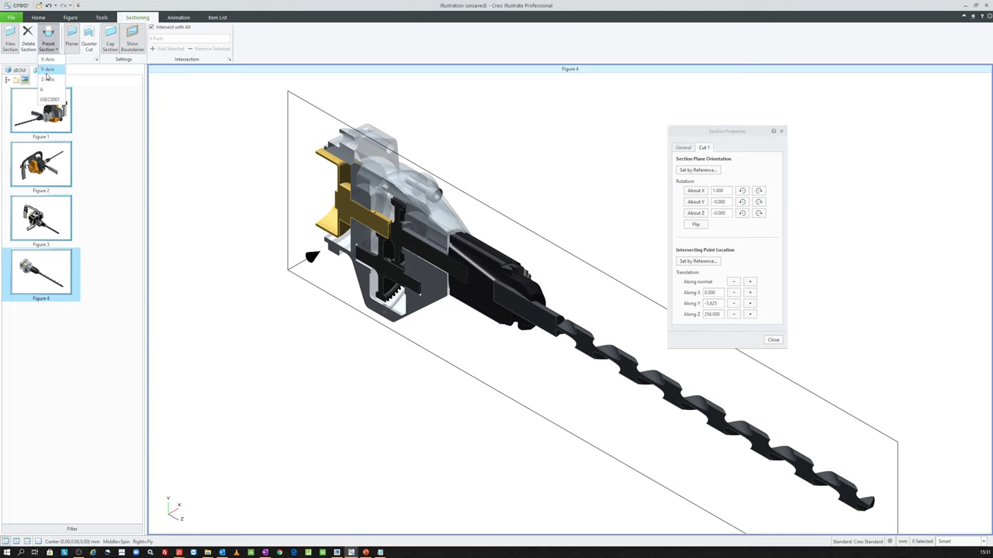
{"action": "left_click", "coordinate": [48, 79]}
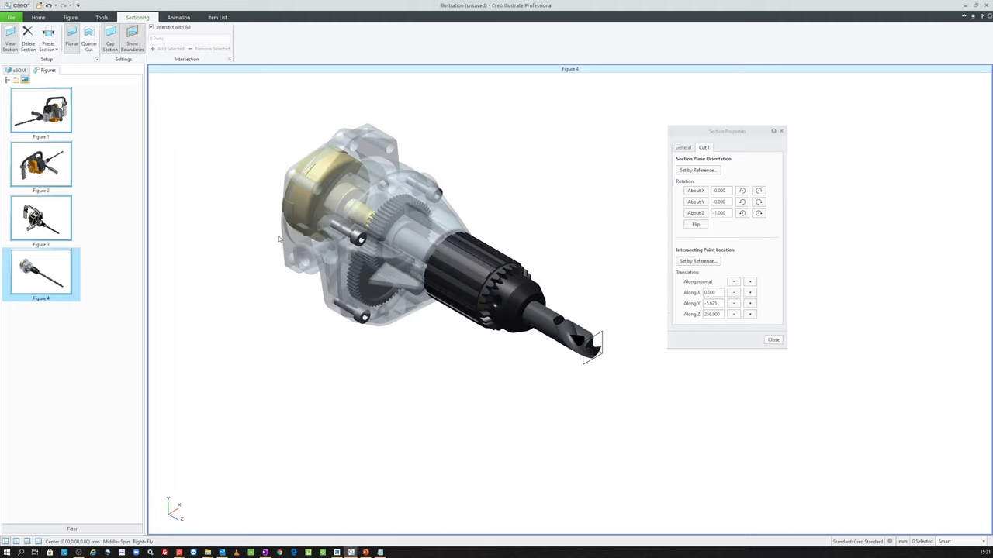
{"action": "scroll", "coordinate": [578, 350], "scroll_direction": "up", "scroll_amount": 3}
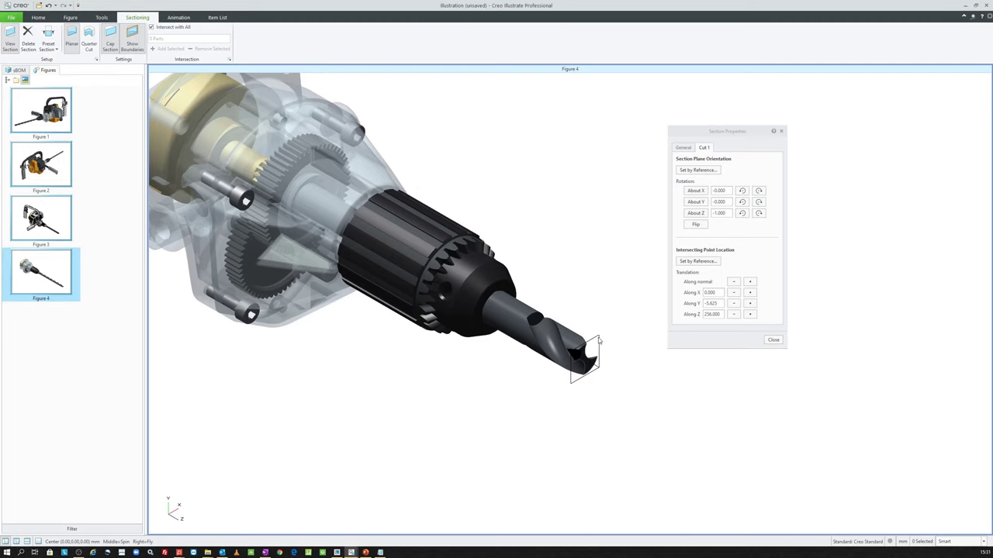
{"action": "left_click", "coordinate": [492, 288]}
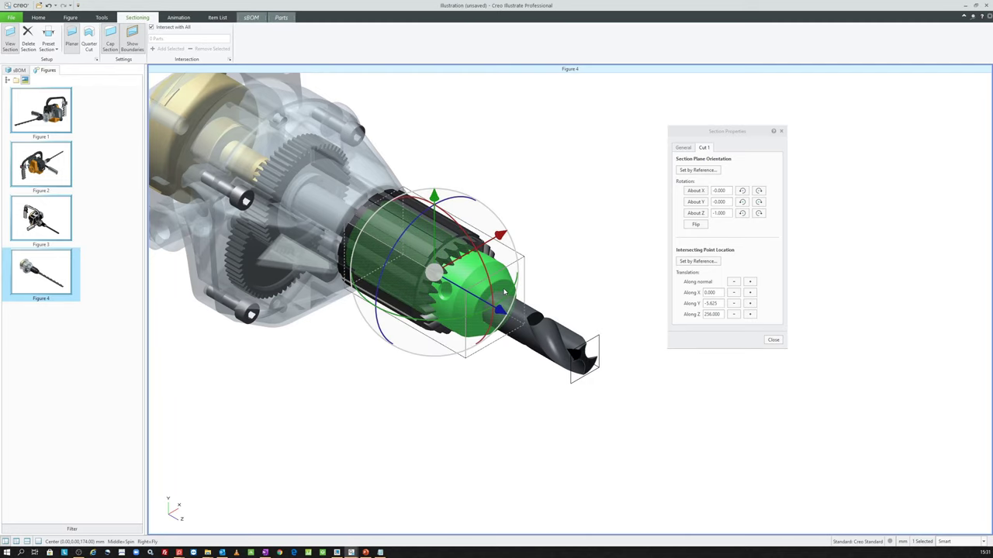
{"action": "left_click", "coordinate": [575, 249]}
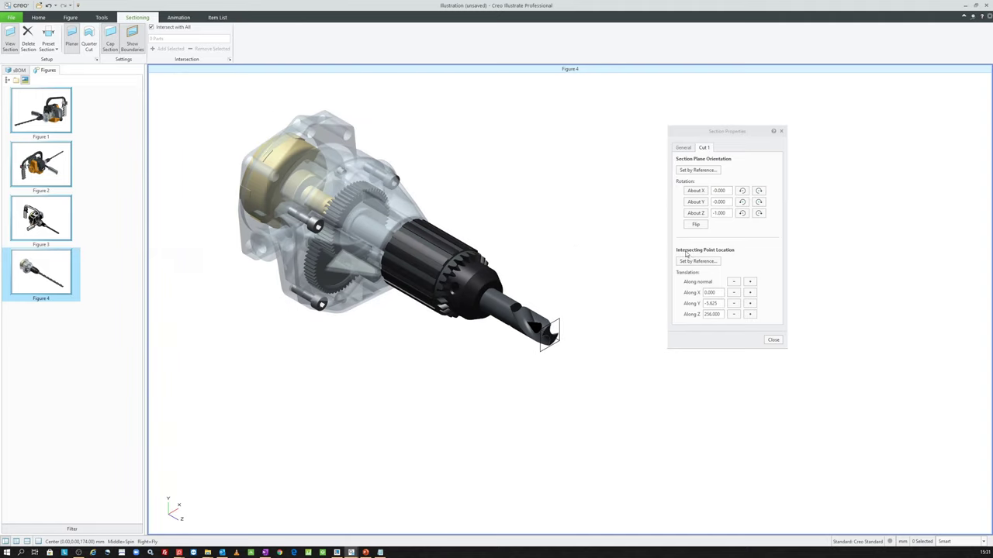
{"action": "left_click", "coordinate": [694, 262]}
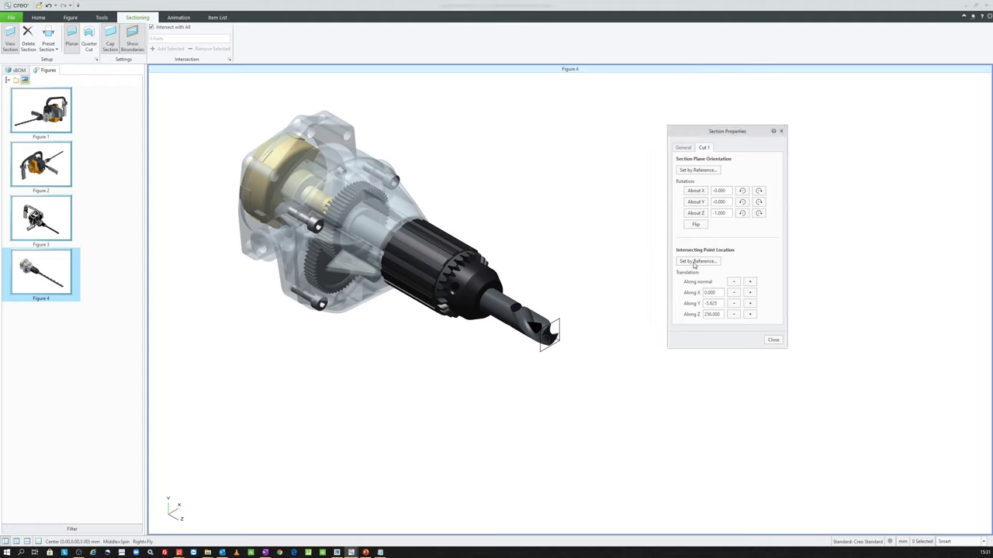
{"action": "left_click", "coordinate": [488, 275]}
{"action": "scroll", "coordinate": [488, 275], "scroll_direction": "up", "scroll_amount": 3}
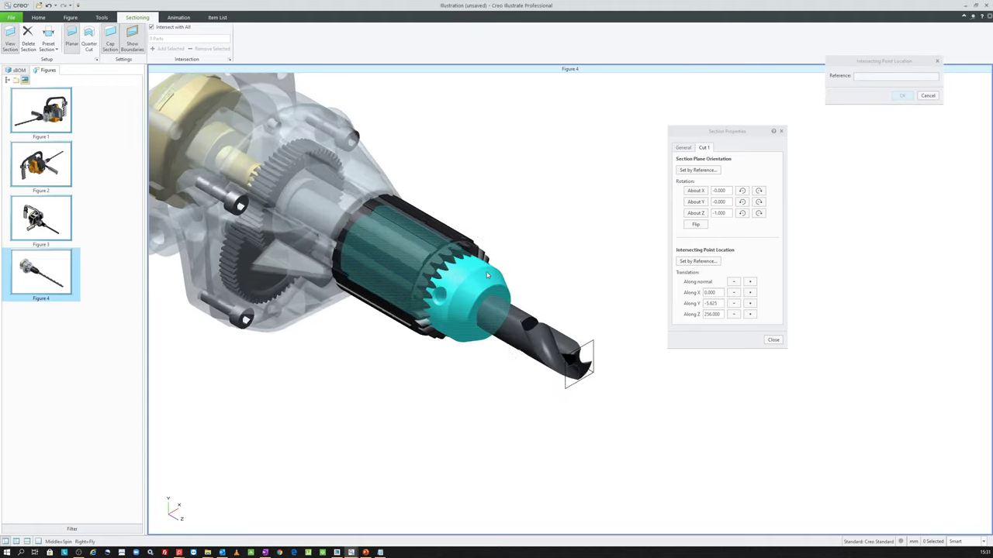
{"action": "scroll", "coordinate": [496, 283], "scroll_direction": "down", "scroll_amount": 1}
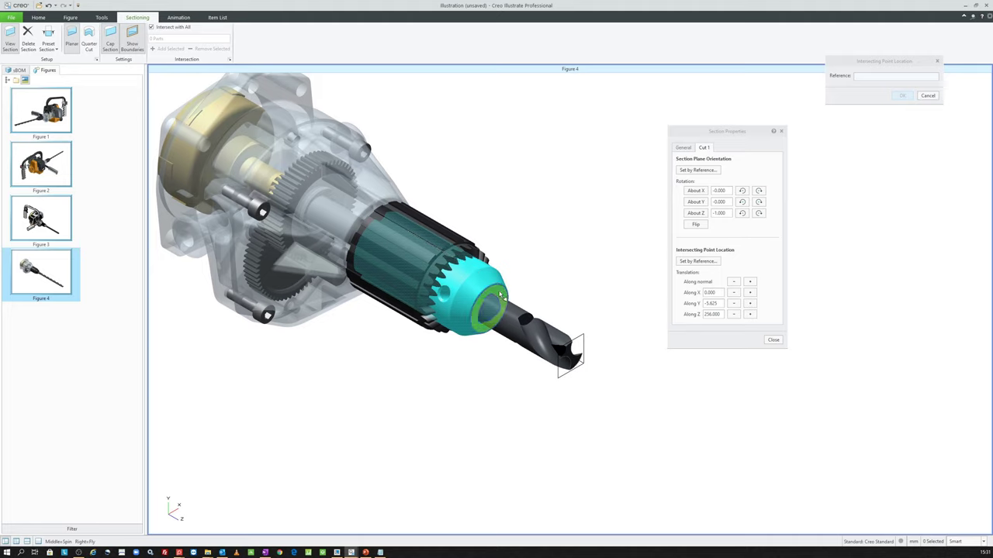
{"action": "left_click", "coordinate": [502, 297]}
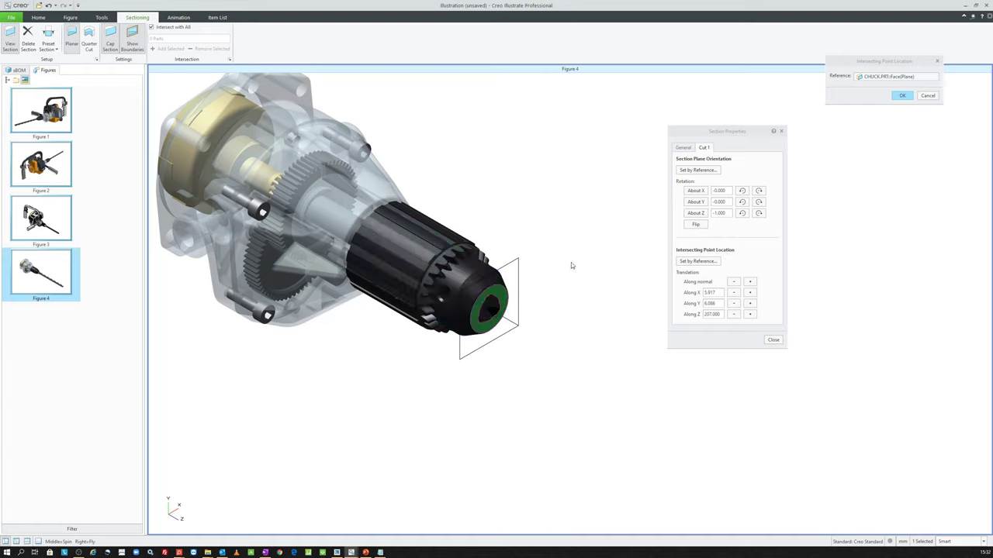
{"action": "left_click", "coordinate": [928, 98]}
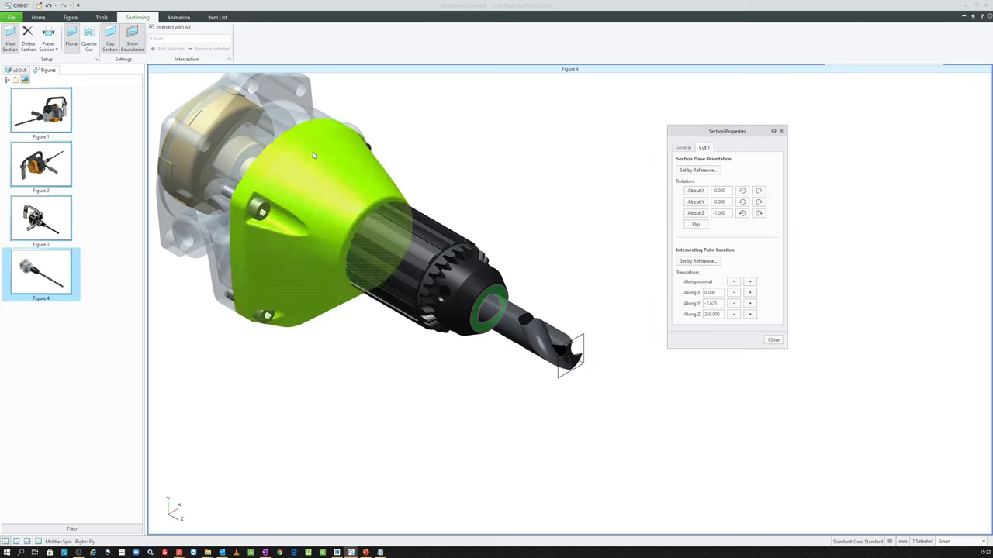
- Return the cut to the X-Axis preset, flip it to reveal the interior, and close Section Properties
{"action": "left_click", "coordinate": [55, 49]}
{"action": "left_click", "coordinate": [60, 65]}
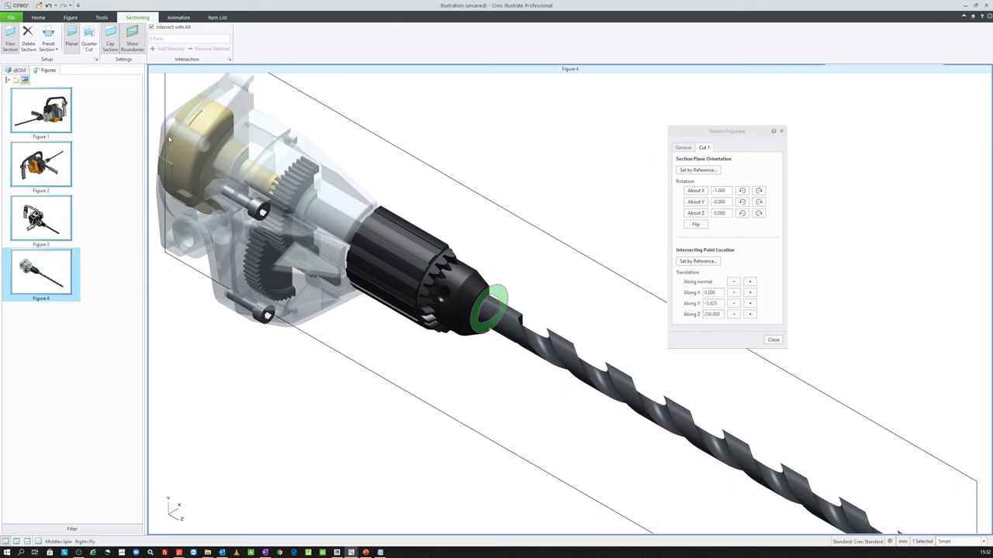
{"action": "left_click", "coordinate": [695, 225]}
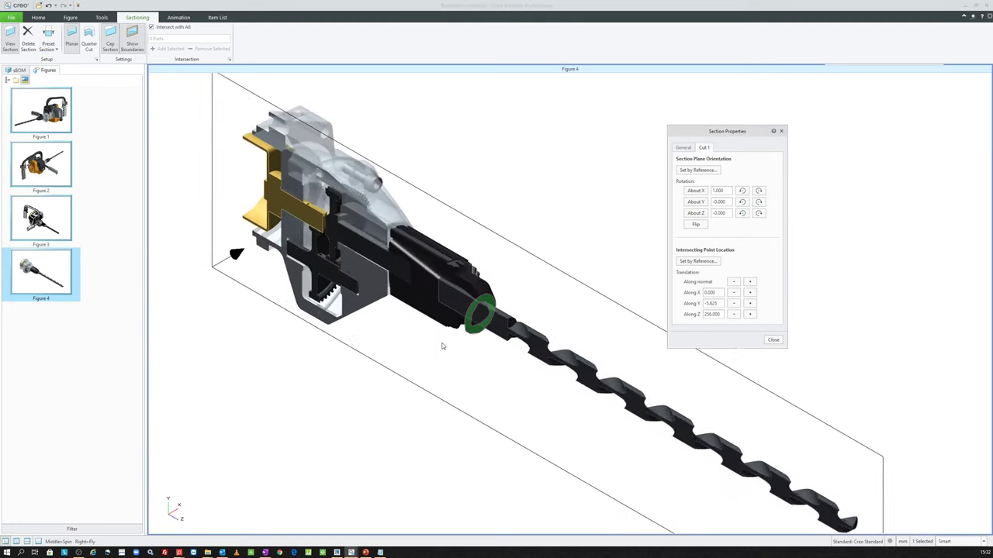
{"action": "left_click", "coordinate": [773, 340]}
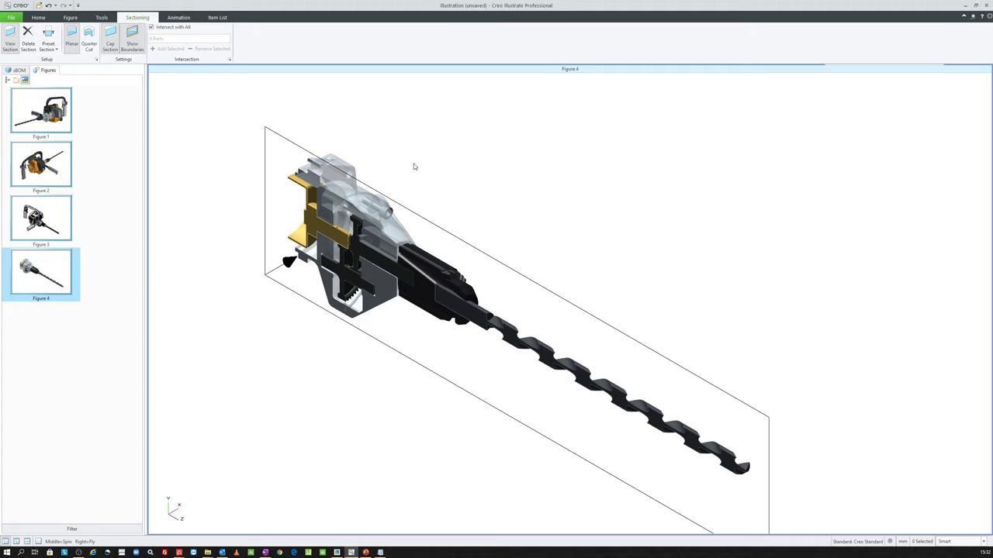
- Add a Quarter Cut preset section placed on the drill bit
{"action": "left_click", "coordinate": [90, 41]}
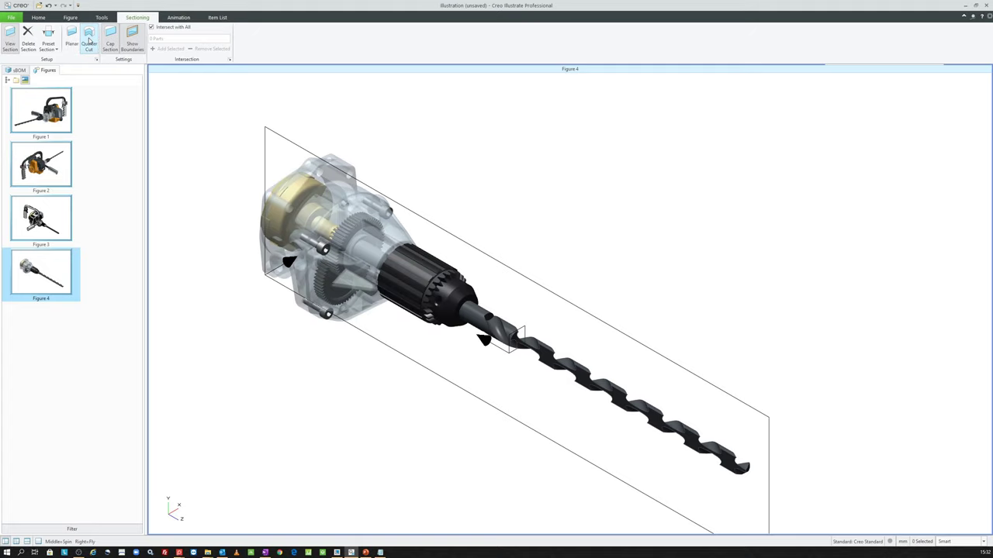
{"action": "left_click", "coordinate": [48, 48]}
{"action": "left_click", "coordinate": [58, 72]}
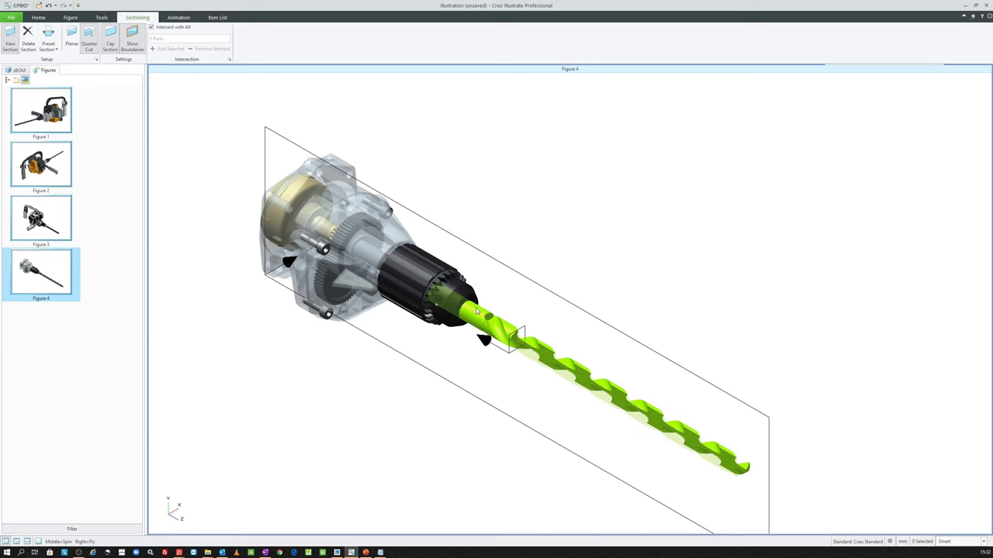
{"action": "left_click", "coordinate": [517, 351]}
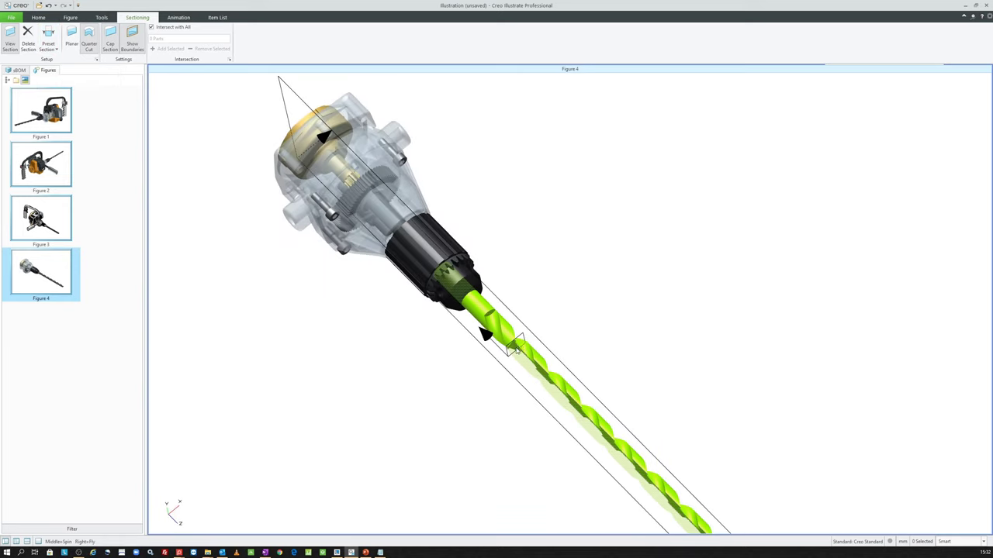
- Slide the quarter-cut section back along its axis into the gearbox, to about -181 mm
{"action": "middle_click_drag", "start_coordinate": [519, 358], "coordinate": [533, 347]}
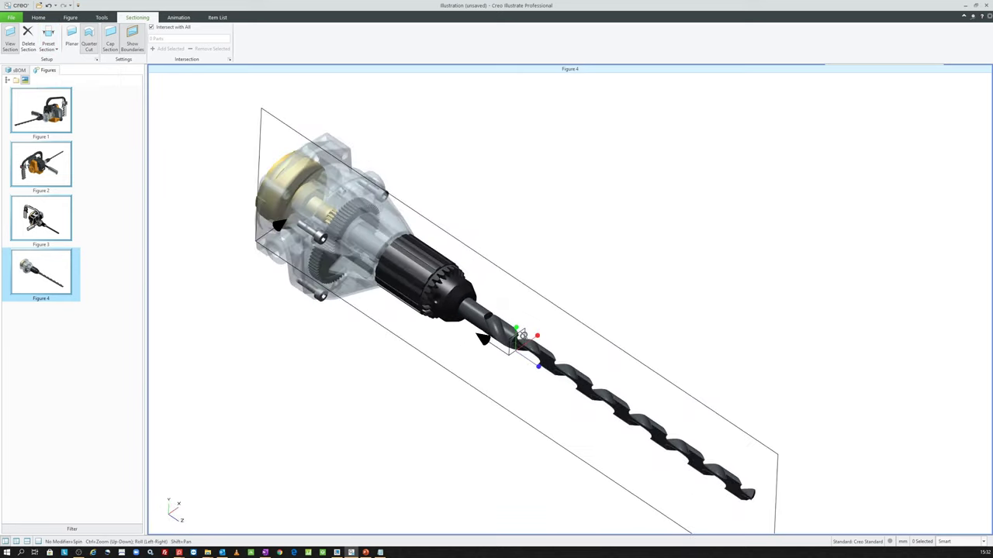
{"action": "left_click", "coordinate": [526, 333]}
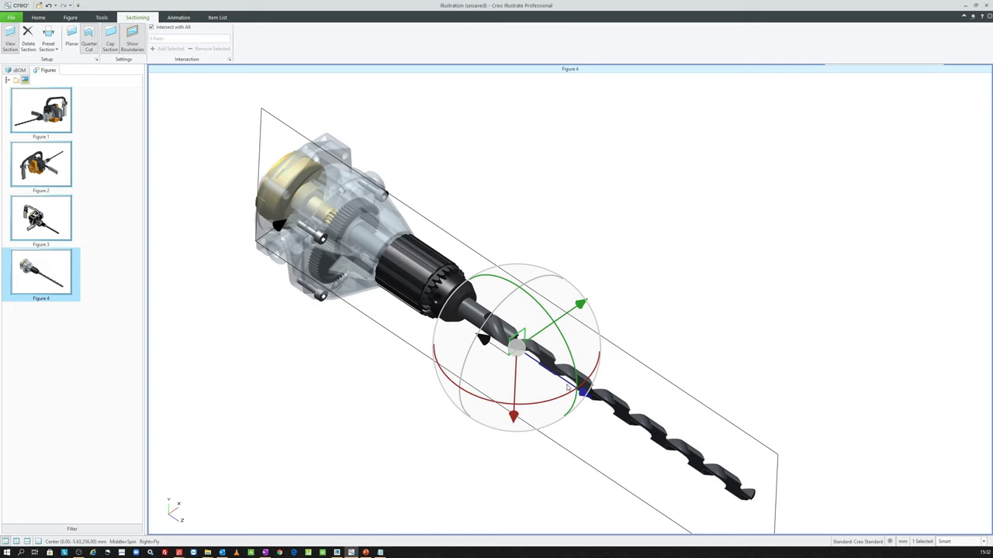
{"action": "mouse_move", "coordinate": [570, 388]}
{"action": "left_mouse_down"}
{"action": "mouse_move", "coordinate": [443, 297]}
{"action": "mouse_move", "coordinate": [335, 240]}
{"action": "mouse_move", "coordinate": [374, 249]}
{"action": "left_mouse_up"}
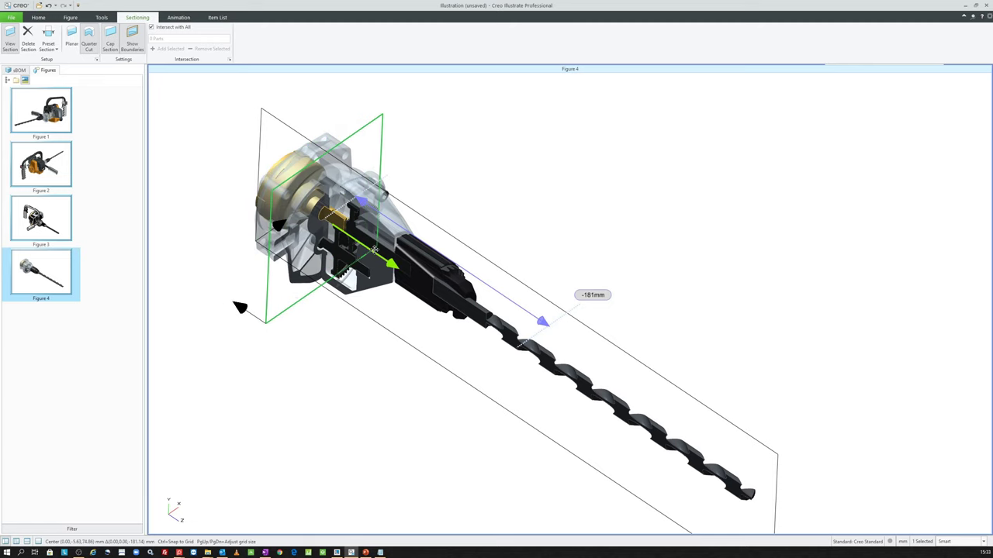
{"action": "middle_click_drag", "start_coordinate": [374, 249], "coordinate": [329, 194]}
{"action": "scroll", "coordinate": [326, 187], "scroll_direction": "up", "scroll_amount": 2}
{"action": "scroll", "coordinate": [326, 187], "scroll_direction": "up", "scroll_amount": 2}
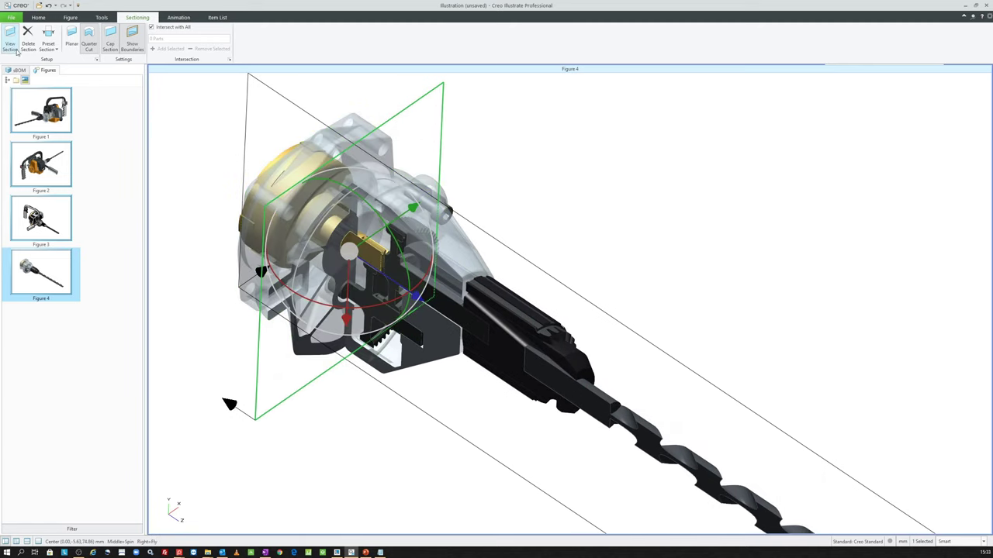
- Set the Cut2 intersecting point location by reference to the GEARBOX_REAR housing face
{"action": "left_click", "coordinate": [96, 60]}
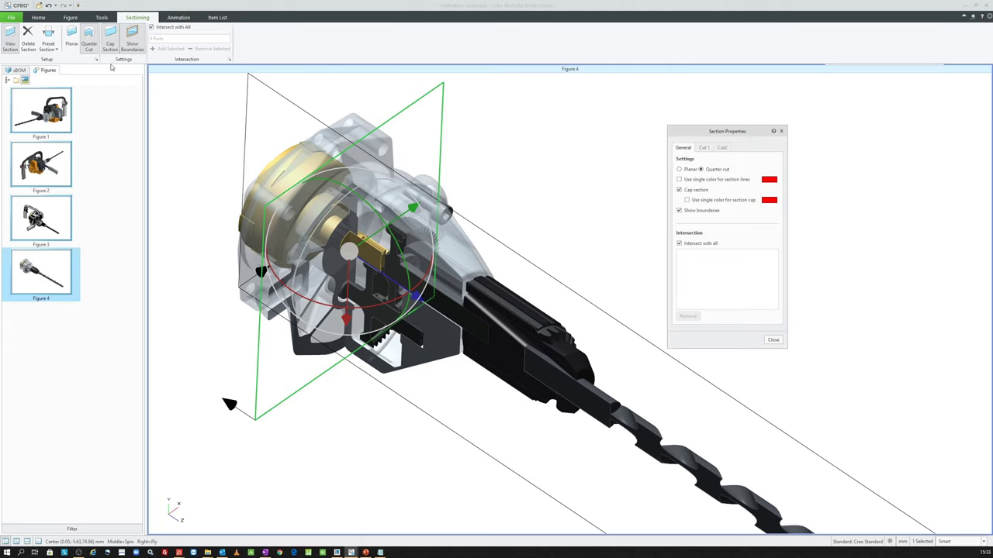
{"action": "left_click", "coordinate": [722, 147]}
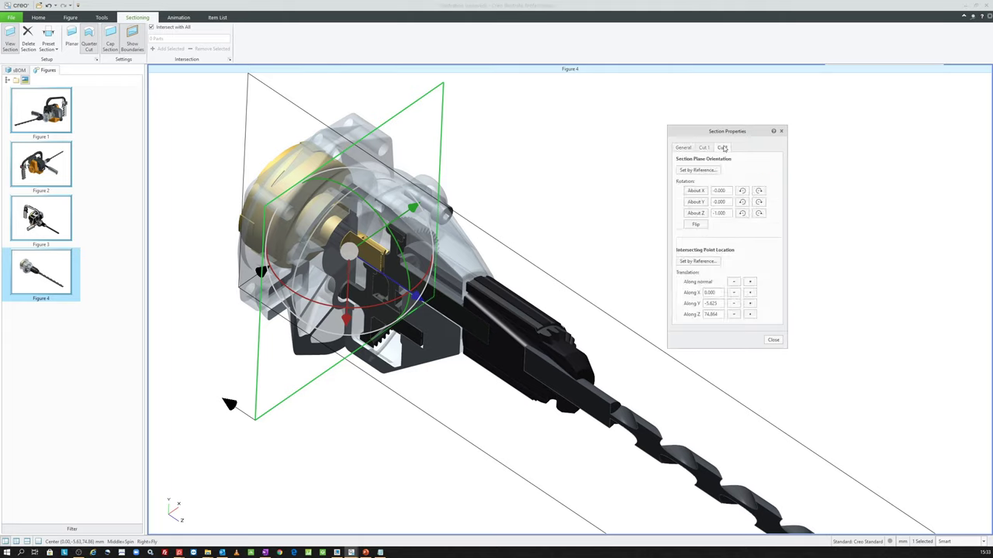
{"action": "left_click", "coordinate": [698, 262]}
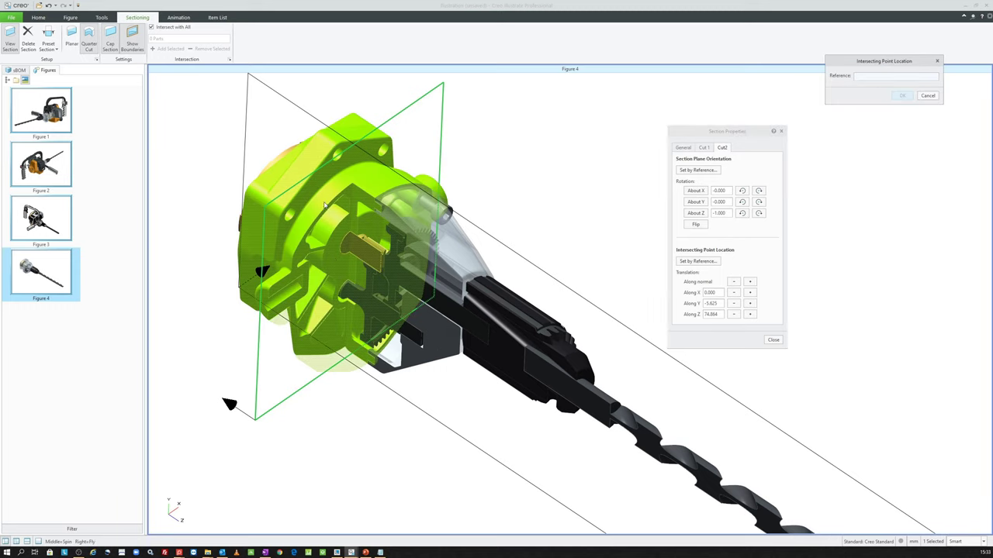
{"action": "left_click", "coordinate": [323, 179]}
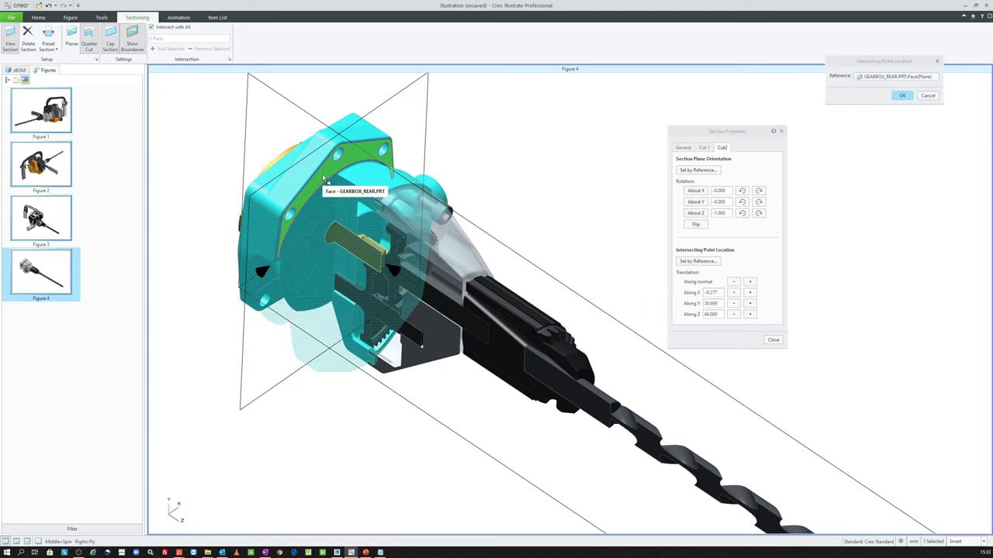
{"action": "left_click", "coordinate": [772, 339]}
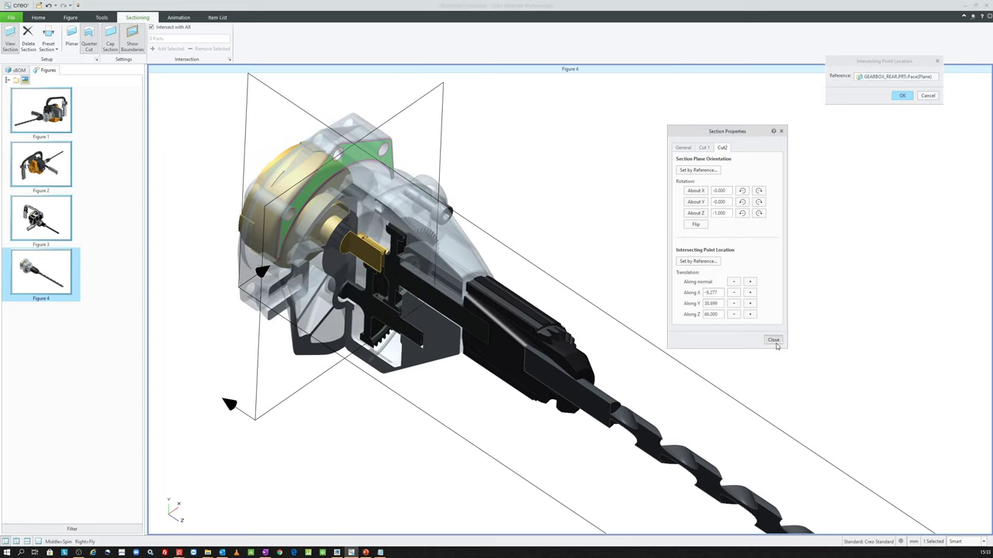
{"action": "mouse_move", "coordinate": [395, 180]}
{"action": "middle_mouse_down"}
{"action": "mouse_move", "coordinate": [481, 221]}
{"action": "mouse_move", "coordinate": [483, 244]}
{"action": "mouse_move", "coordinate": [483, 194]}
{"action": "middle_mouse_up"}
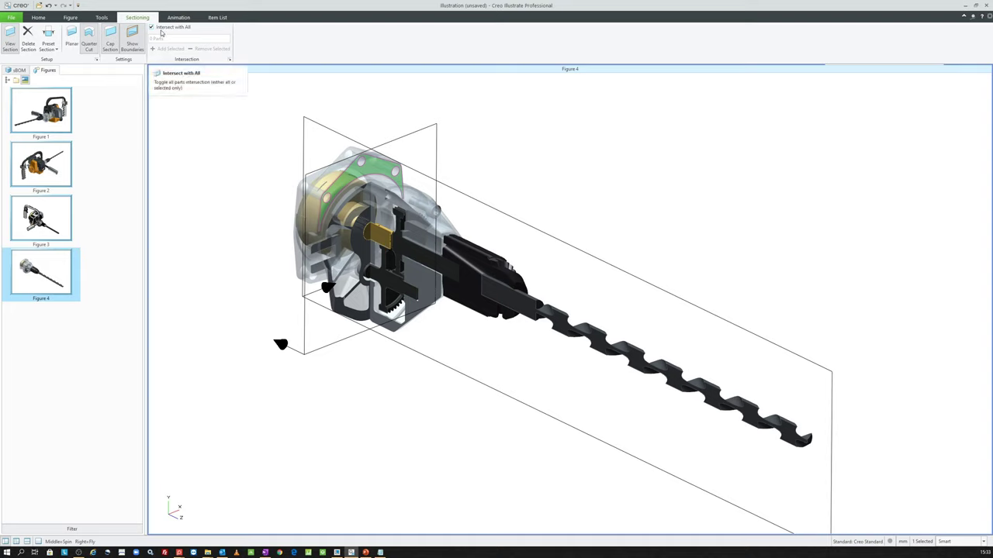
- Turn off Intersect with All and select the front and rear gearbox housings
{"action": "left_click", "coordinate": [167, 28]}
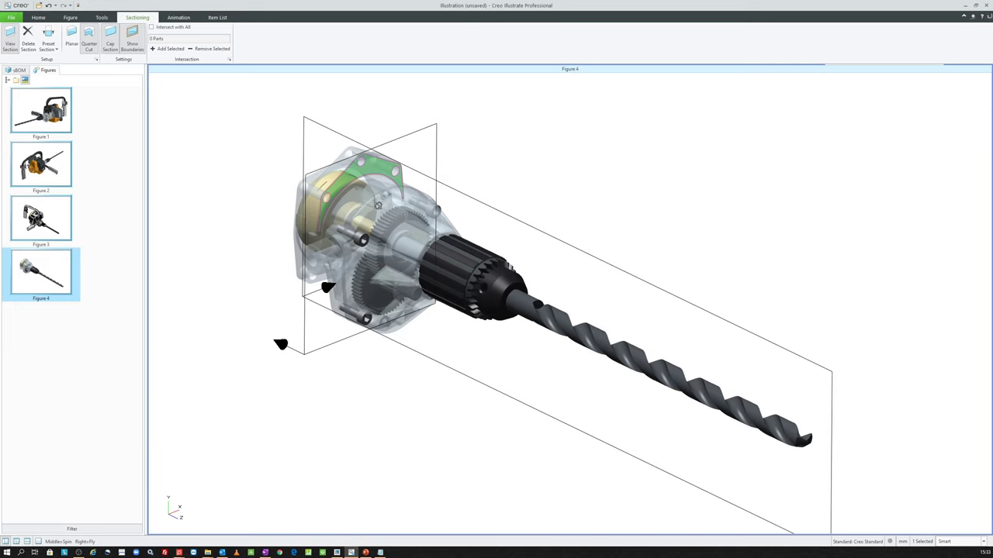
{"action": "middle_click_drag", "start_coordinate": [242, 142], "coordinate": [458, 305]}
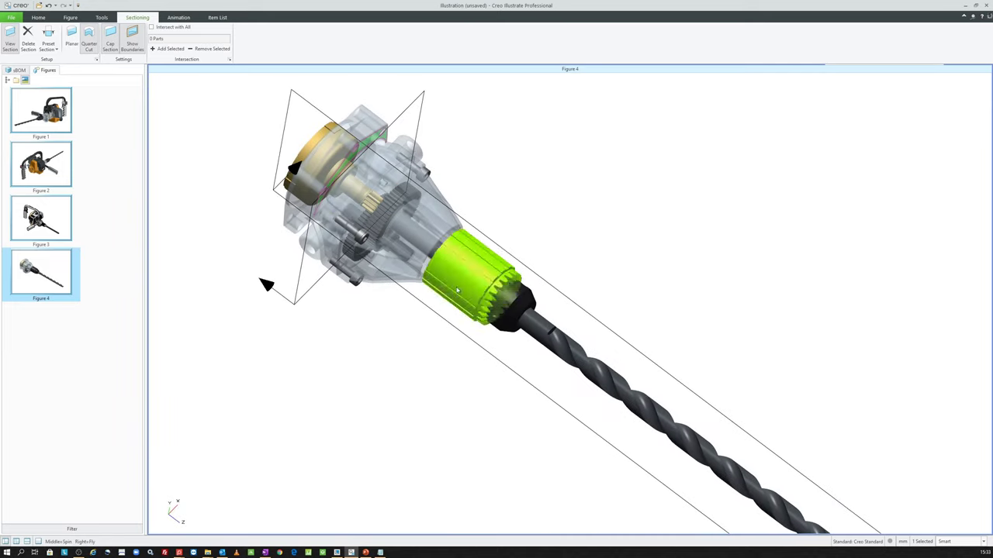
{"action": "middle_click_drag", "start_coordinate": [400, 265], "coordinate": [392, 250]}
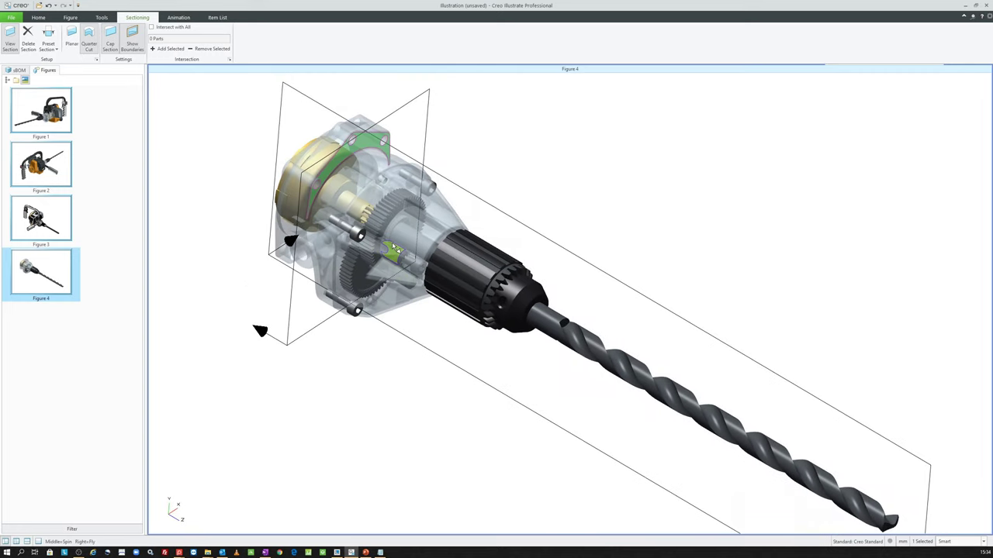
{"action": "left_click", "coordinate": [329, 237]}
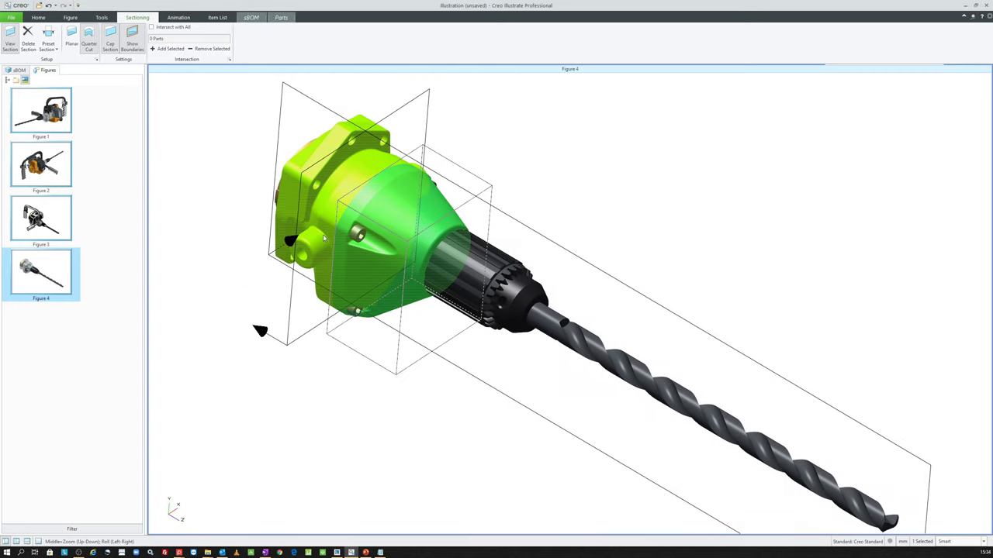
{"action": "left_click", "coordinate": [329, 237], "text": "ctrl"}
{"action": "scroll", "coordinate": [359, 235], "scroll_direction": "up", "scroll_amount": 3}
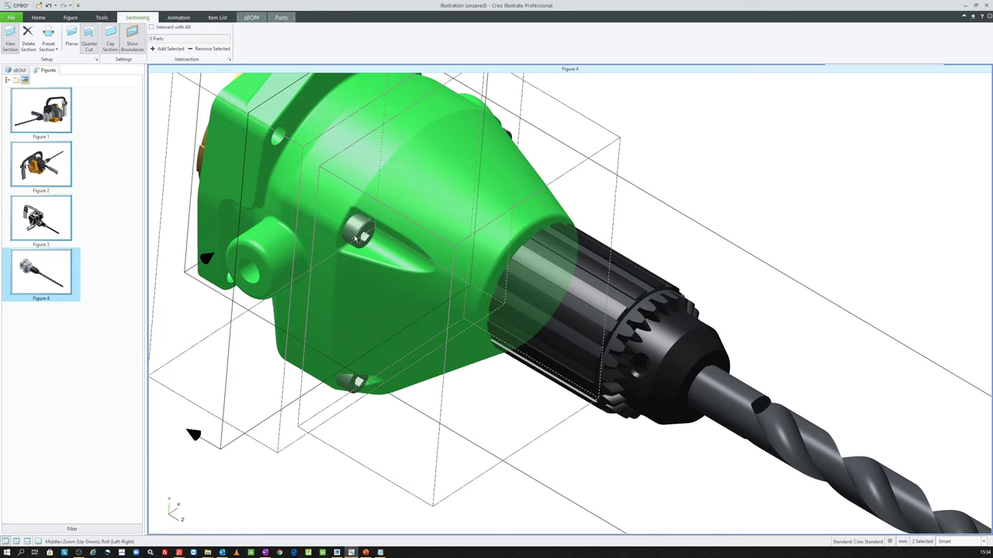
{"action": "scroll", "coordinate": [359, 233], "scroll_direction": "down", "scroll_amount": 1}
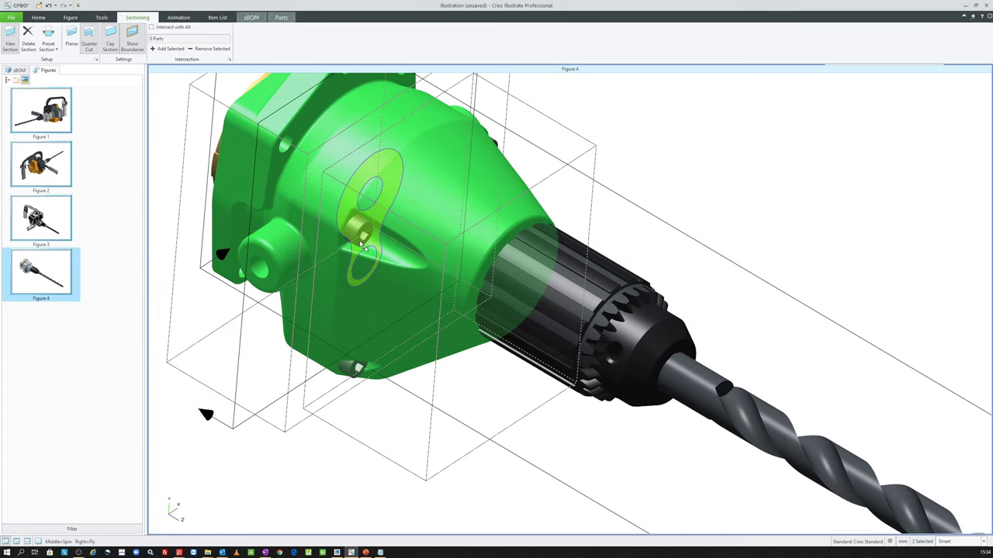
- With the Parts selection filter, add the bolts and apply the cut to the four selected parts
{"action": "left_click", "coordinate": [954, 542]}
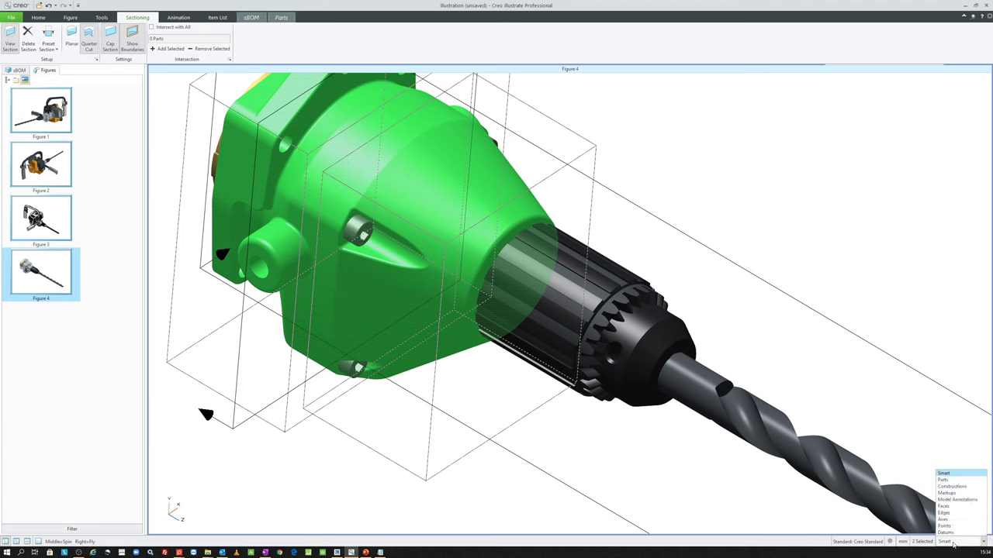
{"action": "left_click", "coordinate": [948, 480]}
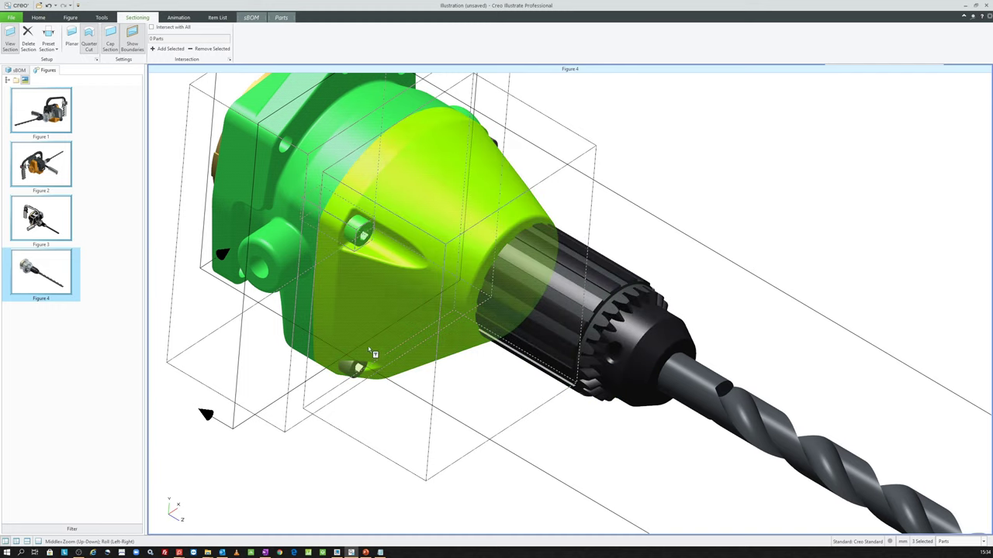
{"action": "left_click", "coordinate": [353, 375], "text": "ctrl"}
{"action": "middle_click_drag", "start_coordinate": [359, 380], "coordinate": [344, 387], "text": "ctrl"}
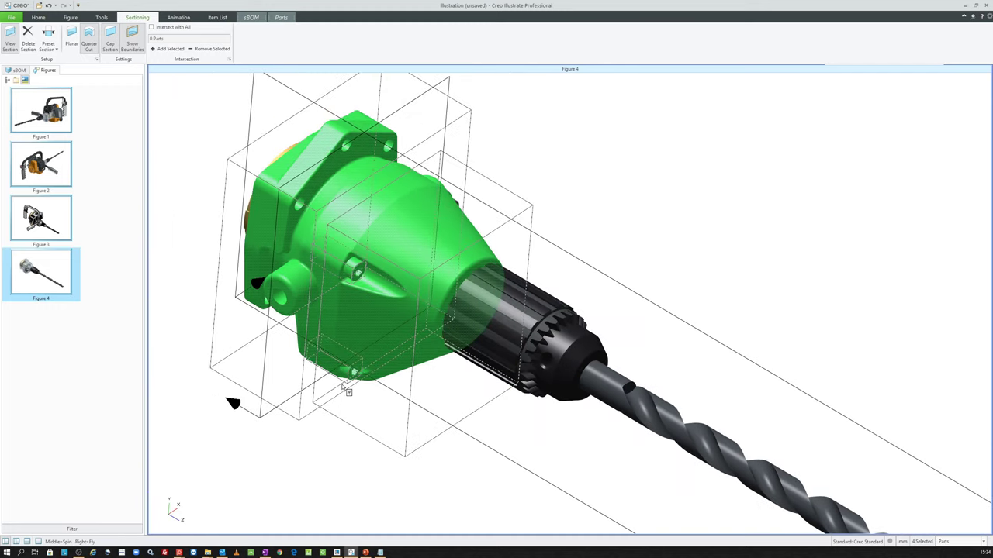
{"action": "mouse_move", "coordinate": [366, 341]}
{"action": "middle_mouse_down"}
{"action": "mouse_move", "coordinate": [377, 260]}
{"action": "mouse_move", "coordinate": [364, 247]}
{"action": "mouse_move", "coordinate": [386, 263]}
{"action": "middle_mouse_up"}
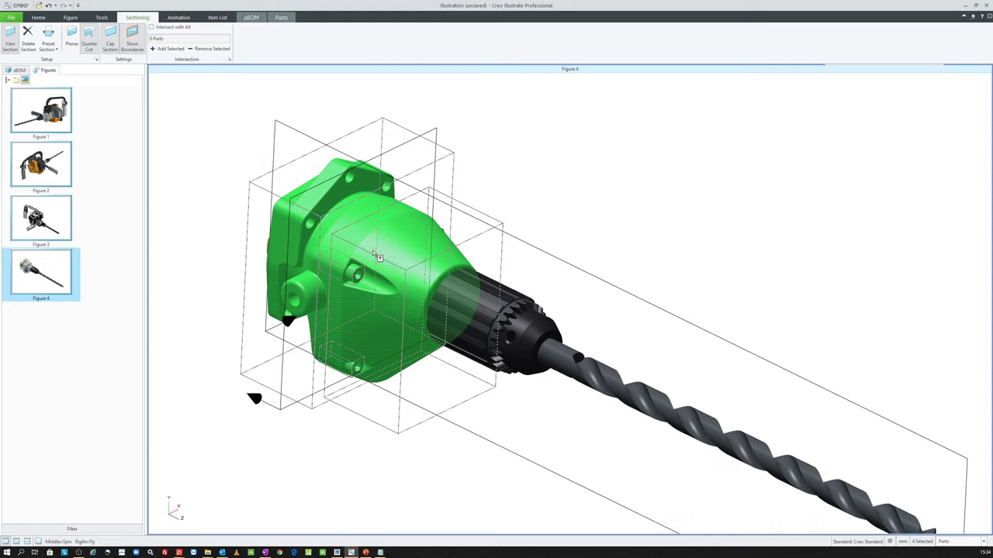
{"action": "left_click", "coordinate": [163, 49]}
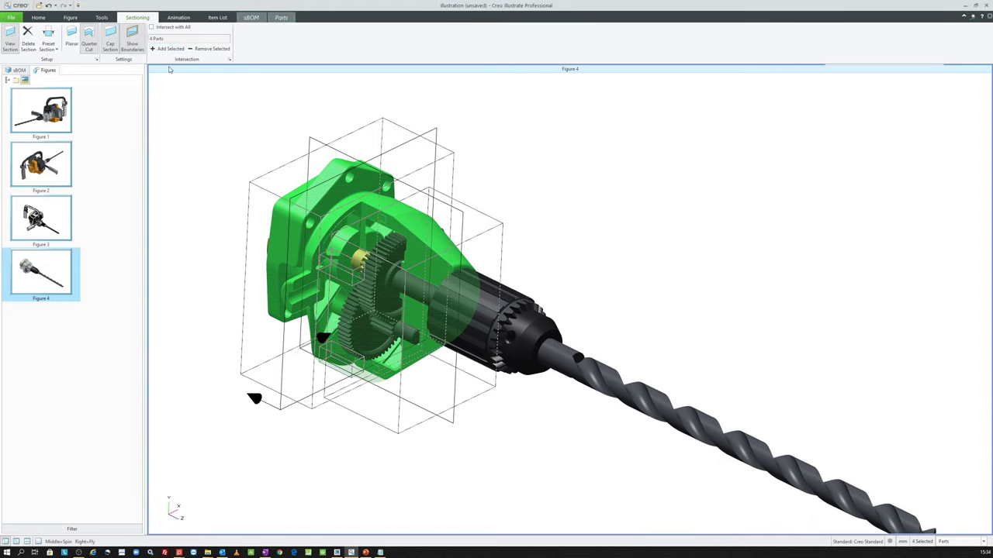
{"action": "left_click", "coordinate": [226, 118]}
{"action": "mouse_move", "coordinate": [463, 208]}
{"action": "middle_mouse_down"}
{"action": "mouse_move", "coordinate": [467, 246]}
{"action": "mouse_move", "coordinate": [466, 196]}
{"action": "middle_mouse_up"}
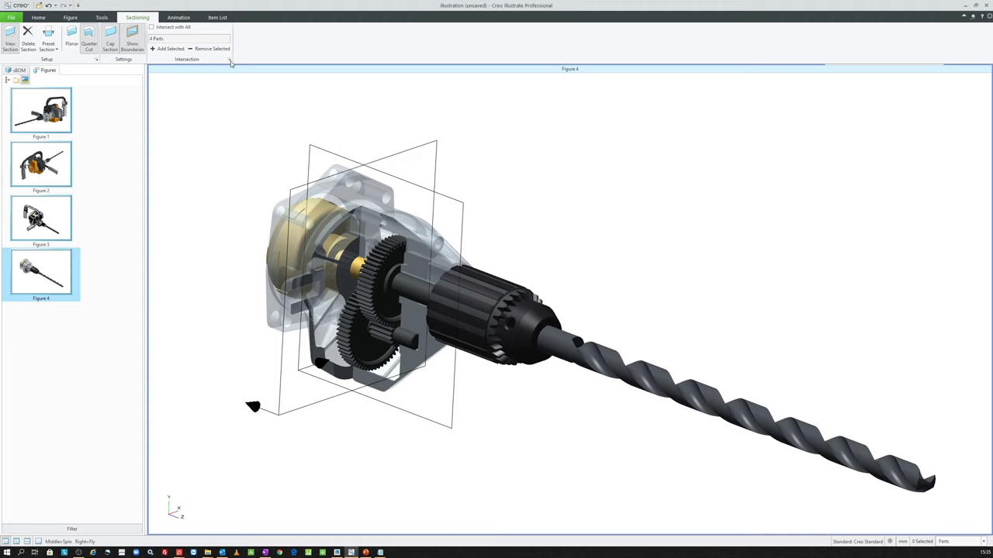
{"action": "left_click", "coordinate": [230, 62]}
{"action": "left_click_drag", "start_coordinate": [491, 230], "coordinate": [553, 166]}
{"action": "left_click", "coordinate": [535, 179]}
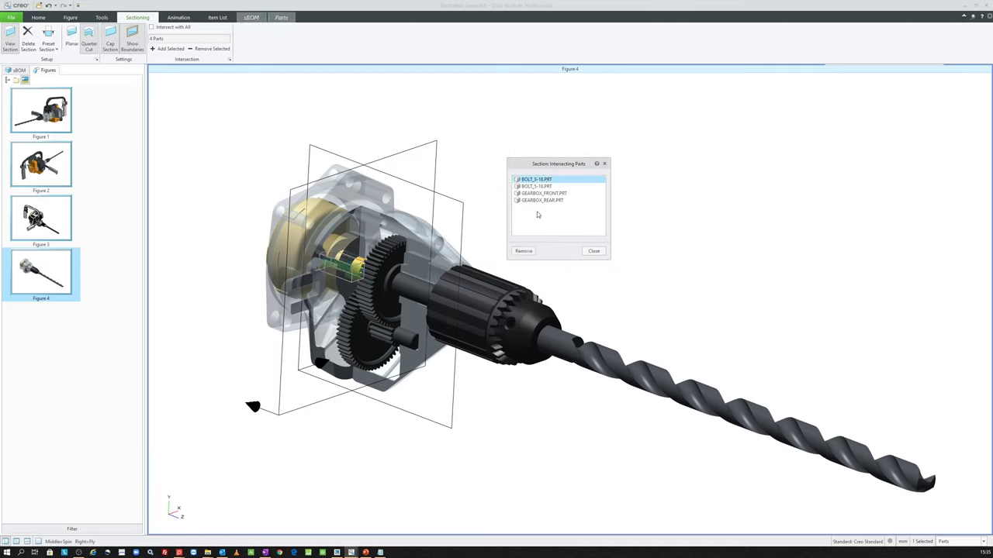
{"action": "left_click", "coordinate": [524, 251]}
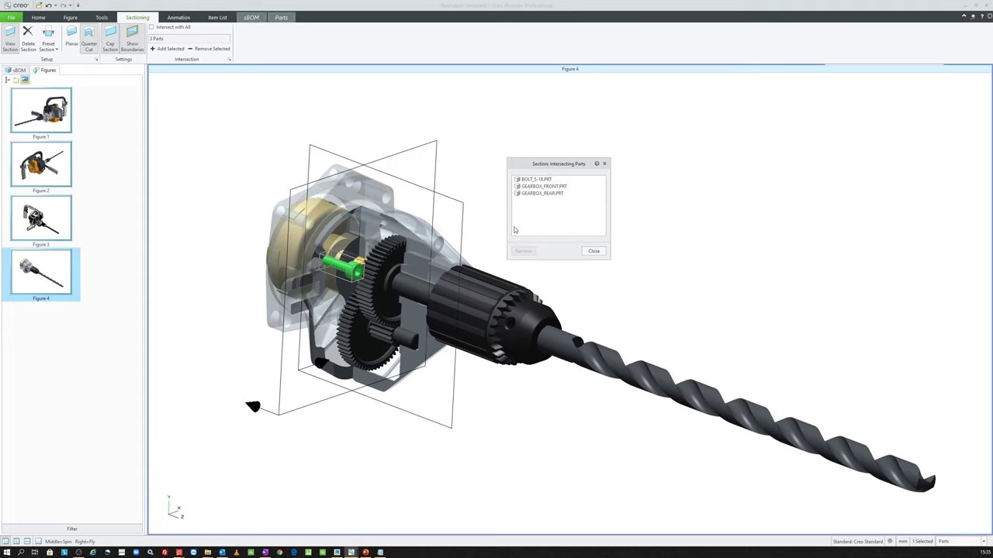
{"action": "left_click", "coordinate": [593, 252]}
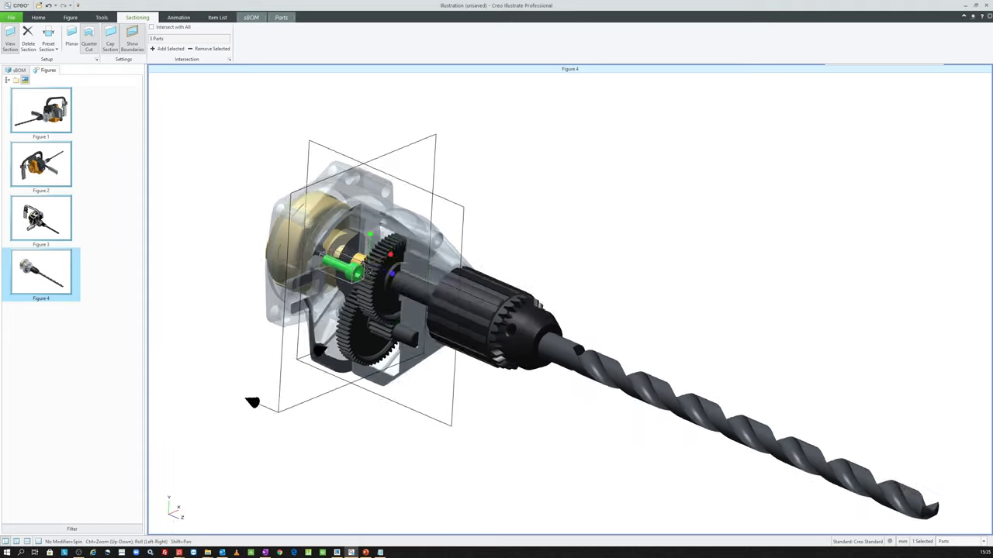
{"action": "middle_click_drag", "start_coordinate": [349, 280], "coordinate": [339, 273]}
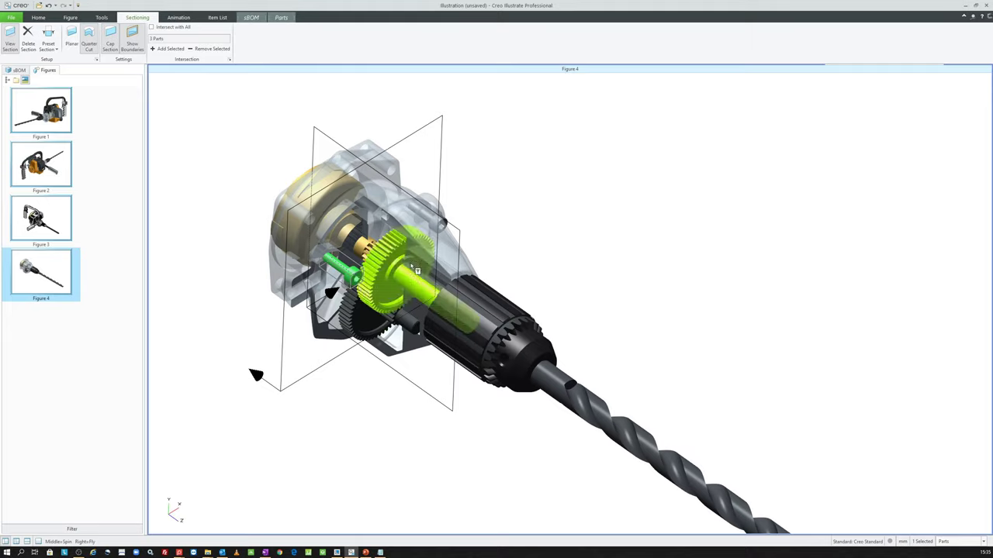
{"action": "left_click", "coordinate": [501, 250]}
{"action": "left_click", "coordinate": [357, 281]}
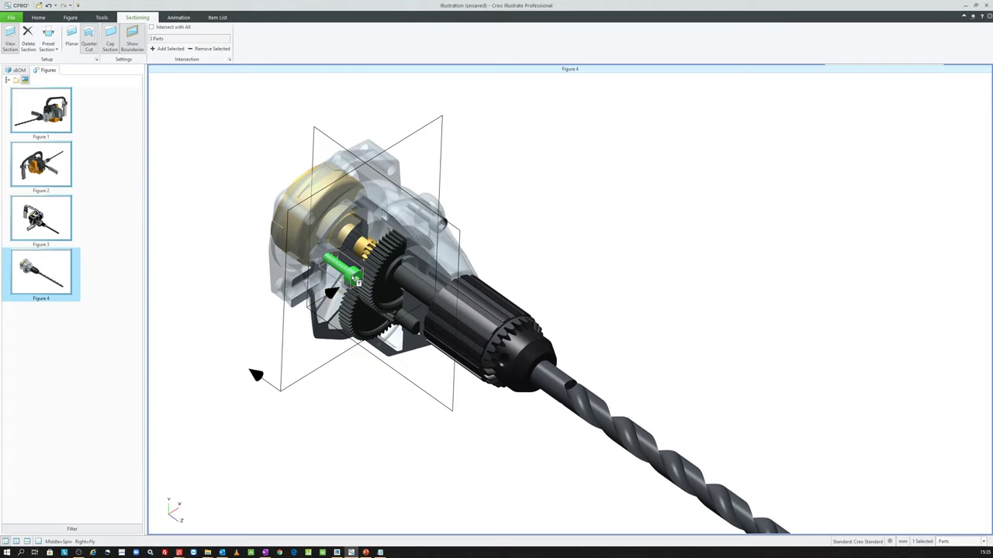
{"action": "left_click", "coordinate": [177, 49]}
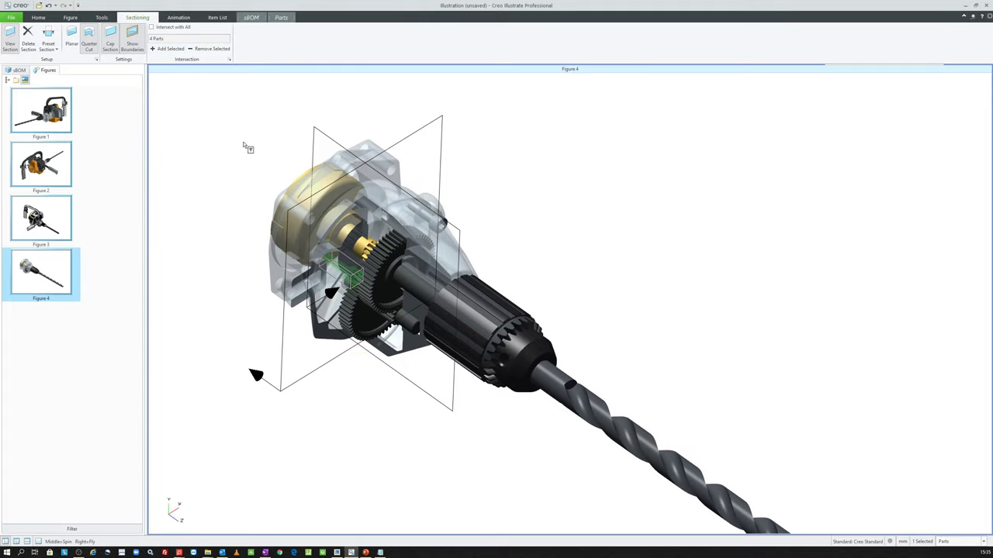
{"action": "left_click", "coordinate": [470, 219]}
{"action": "middle_click_drag", "start_coordinate": [470, 220], "coordinate": [461, 200]}
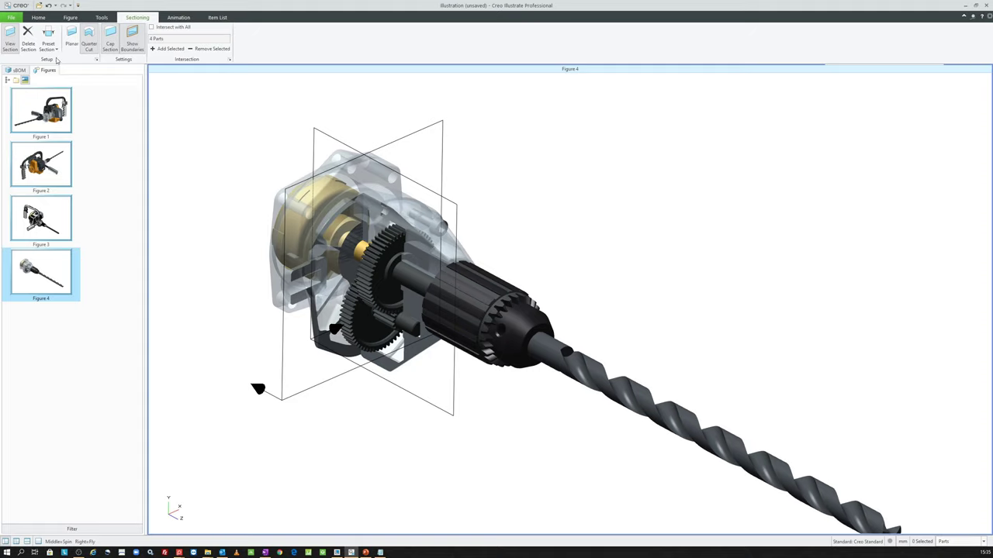
- In Section Properties, try the single-colour section line, cap and boundary options
{"action": "left_click", "coordinate": [97, 61]}
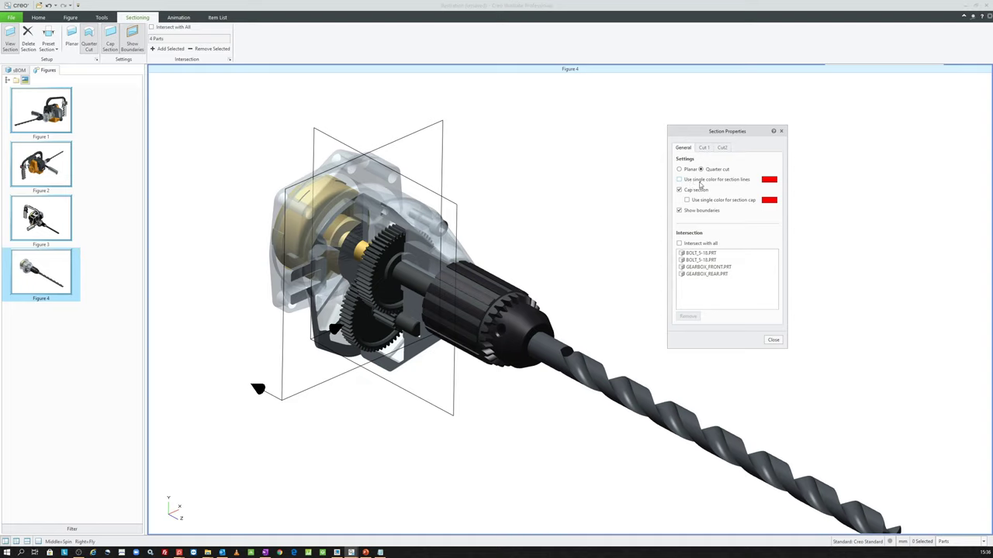
{"action": "left_click", "coordinate": [696, 183]}
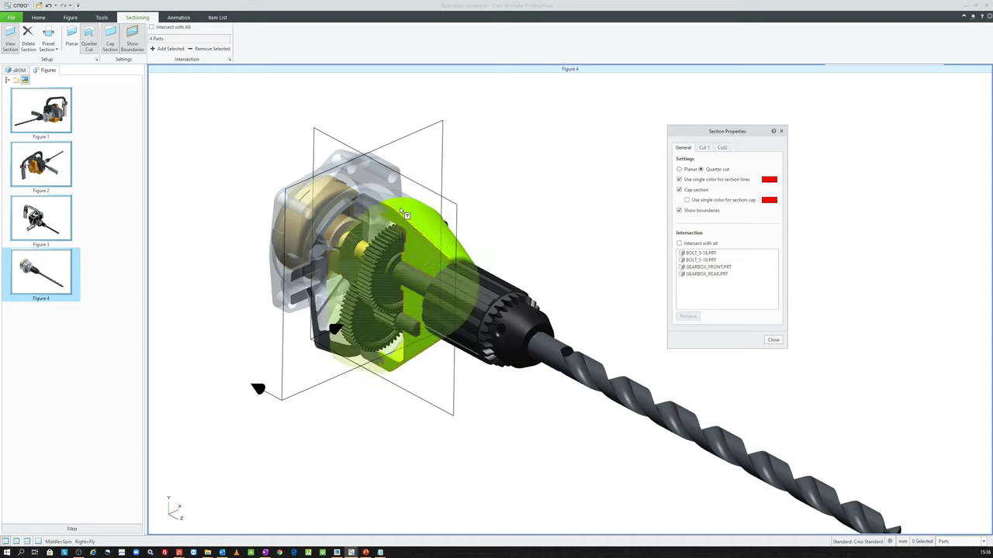
{"action": "left_click", "coordinate": [680, 180]}
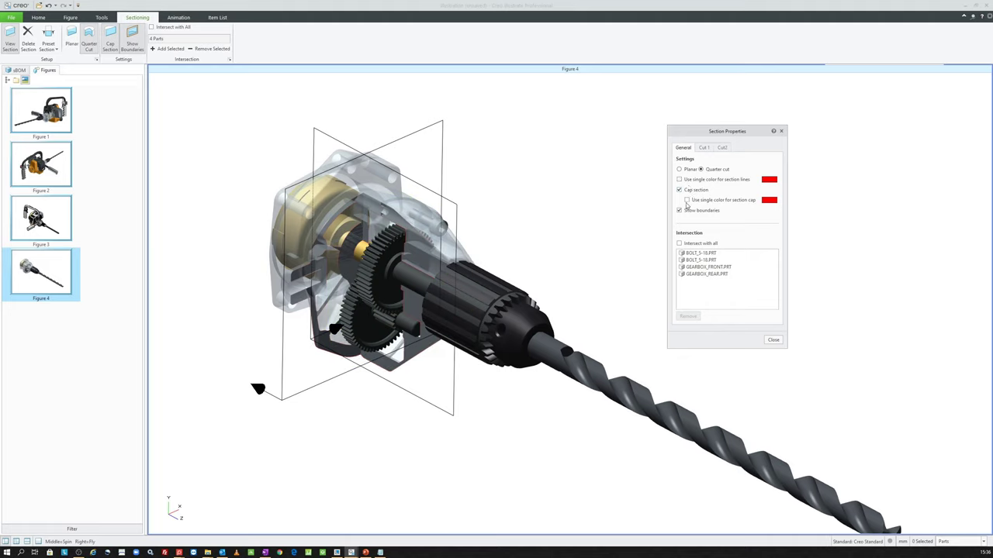
{"action": "left_click", "coordinate": [687, 200]}
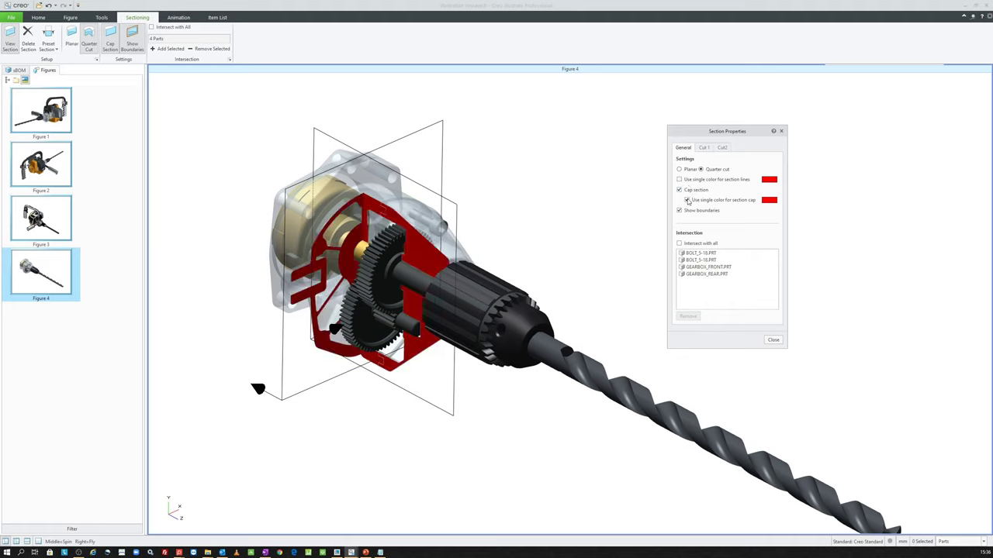
{"action": "left_click", "coordinate": [687, 200]}
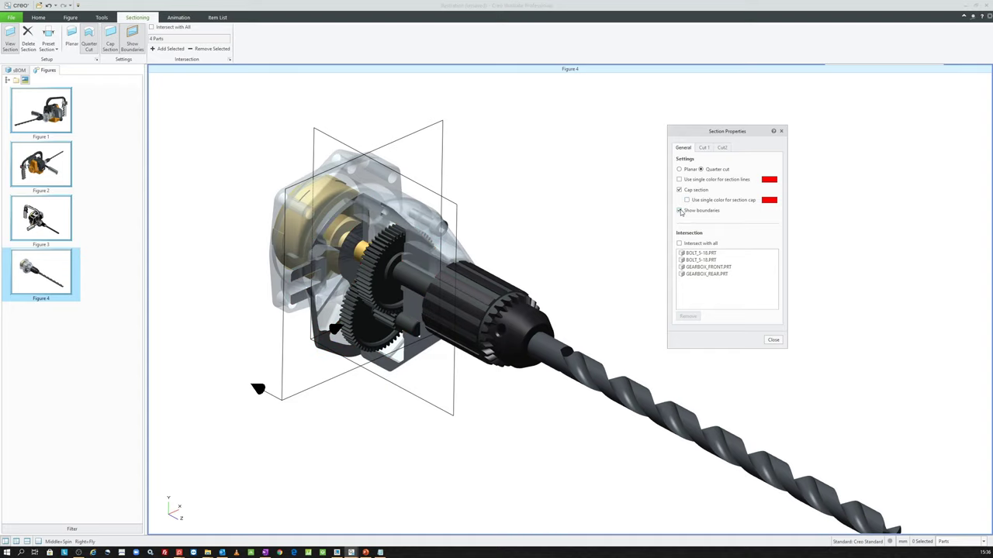
{"action": "left_click", "coordinate": [679, 211]}
{"action": "left_click", "coordinate": [679, 210]}
- Keep section caps on, give them a single red colour, and open the cap colour chooser
{"action": "left_click", "coordinate": [680, 190]}
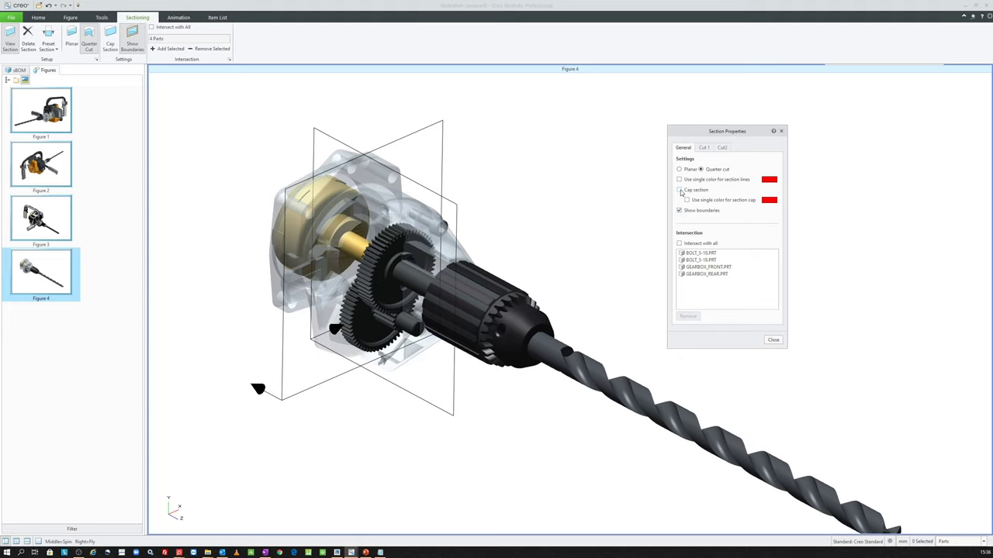
{"action": "left_click", "coordinate": [679, 190]}
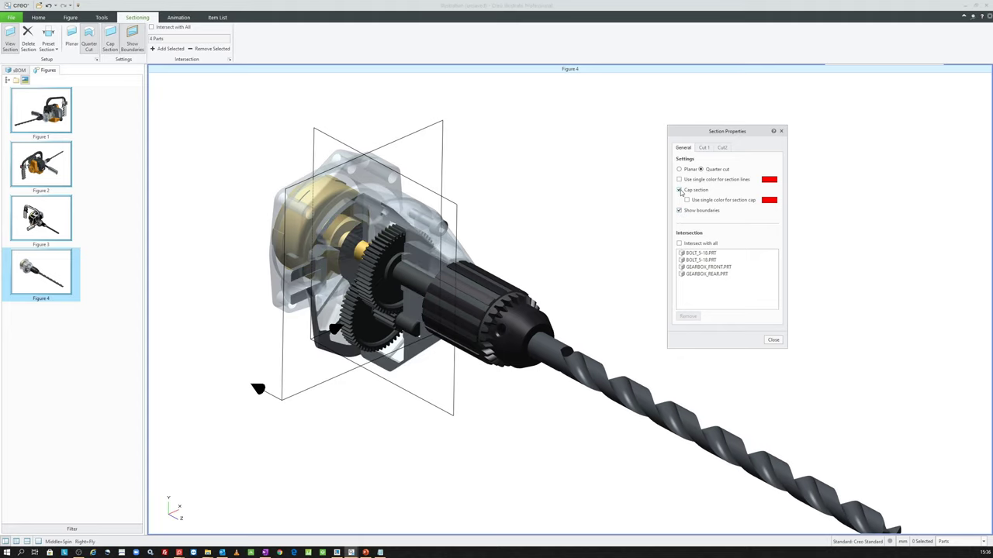
{"action": "left_click", "coordinate": [679, 190]}
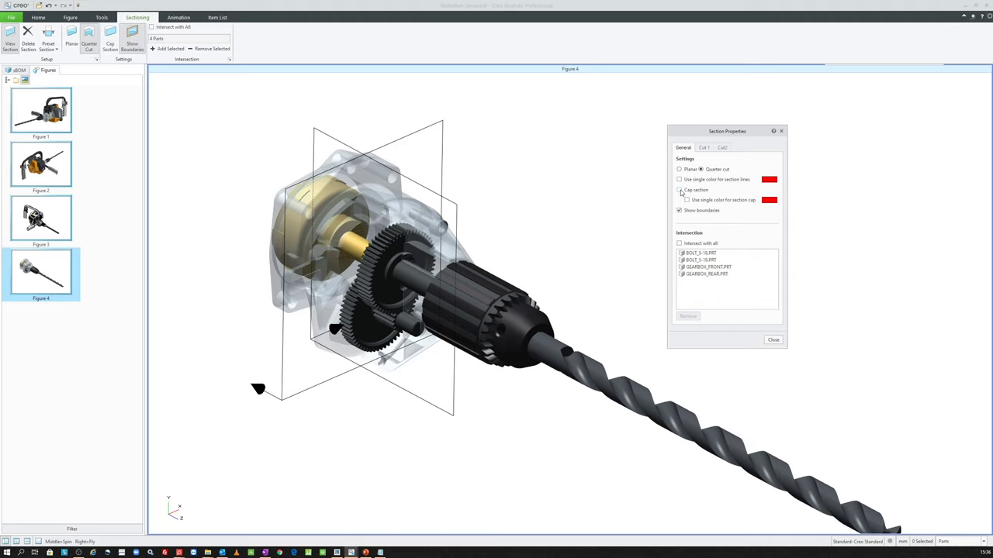
{"action": "left_click", "coordinate": [680, 190]}
{"action": "left_click", "coordinate": [686, 200]}
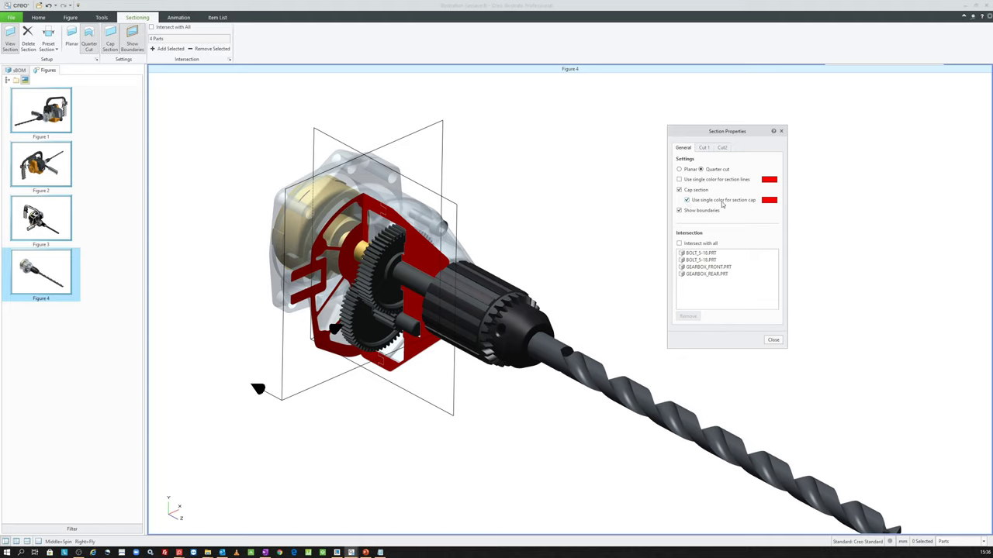
{"action": "left_click", "coordinate": [769, 200]}
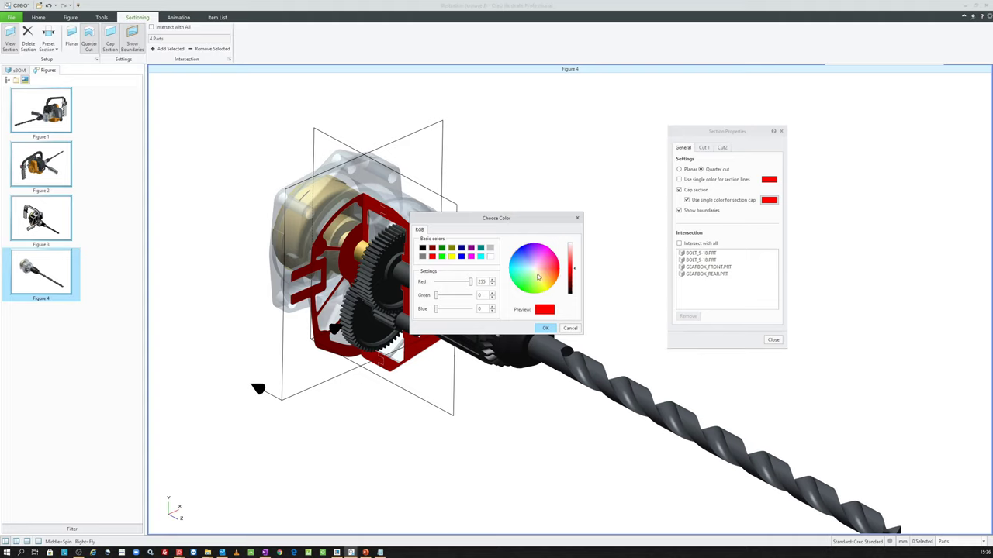
- Change the section cap colour to yellow and close Section Properties
{"action": "left_click", "coordinate": [540, 281]}
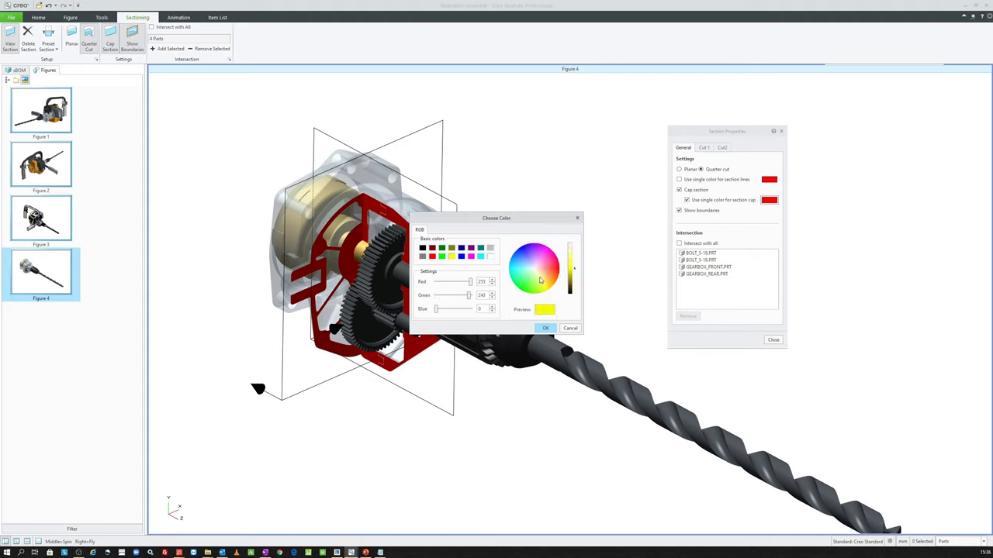
{"action": "left_click", "coordinate": [541, 281]}
{"action": "left_click", "coordinate": [545, 328]}
{"action": "left_click", "coordinate": [769, 344]}
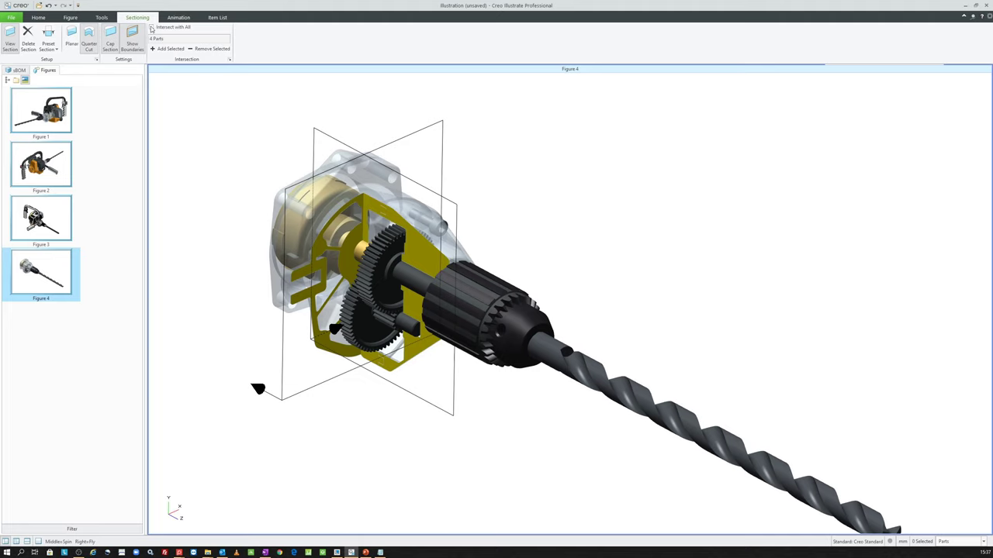
- Pan the model up-left and turn off Show Boundaries for the section
{"action": "left_click", "coordinate": [44, 19]}
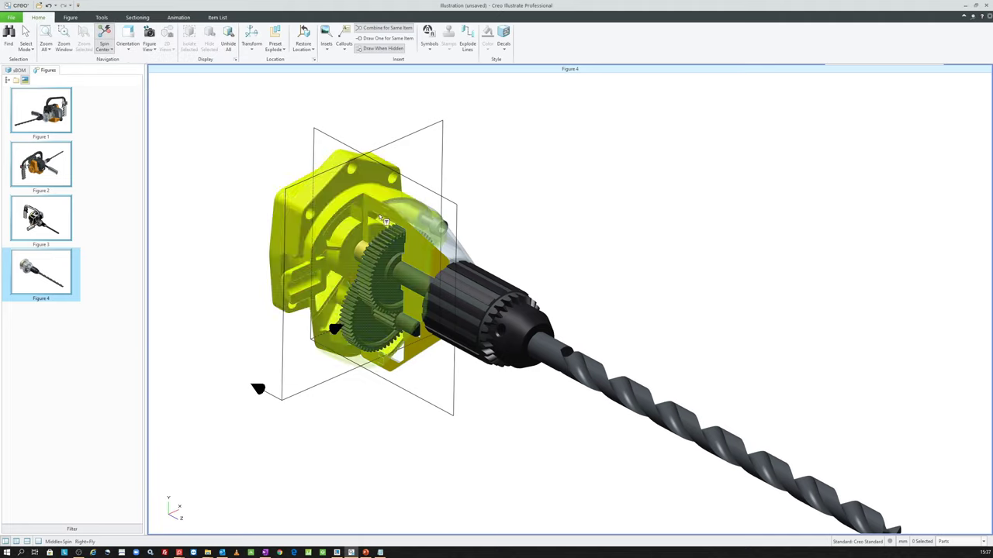
{"action": "middle_click_drag", "start_coordinate": [545, 288], "coordinate": [503, 250], "text": "shift"}
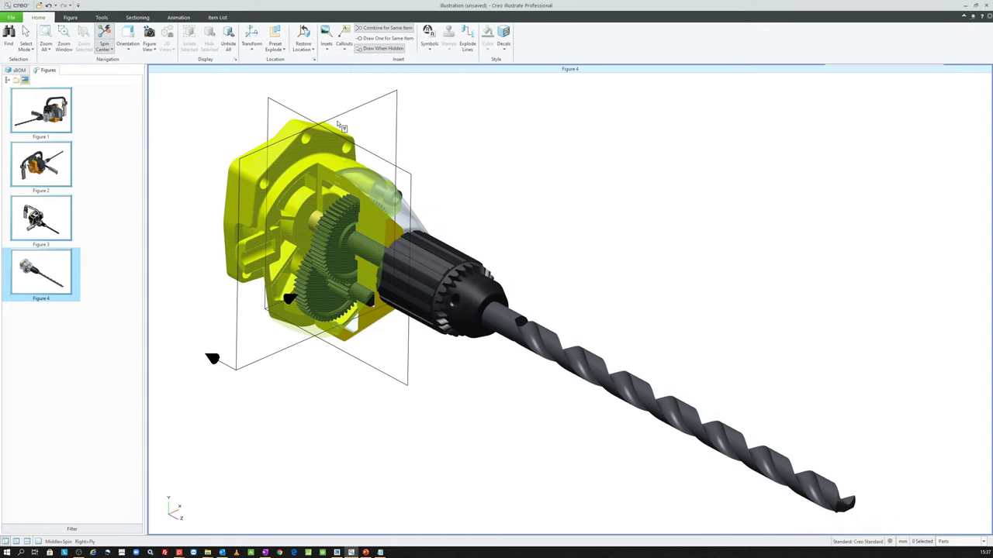
{"action": "left_click", "coordinate": [137, 17]}
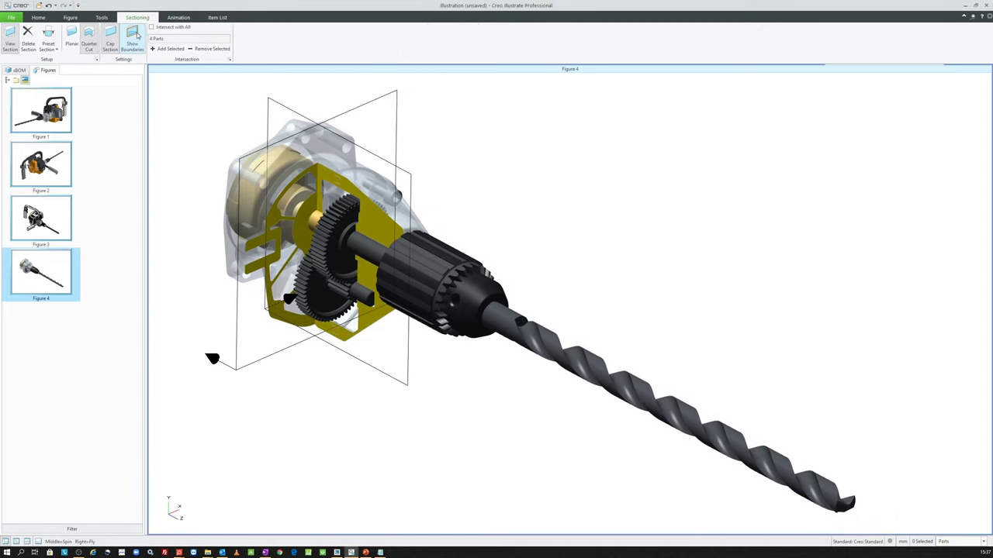
{"action": "left_click", "coordinate": [136, 36]}
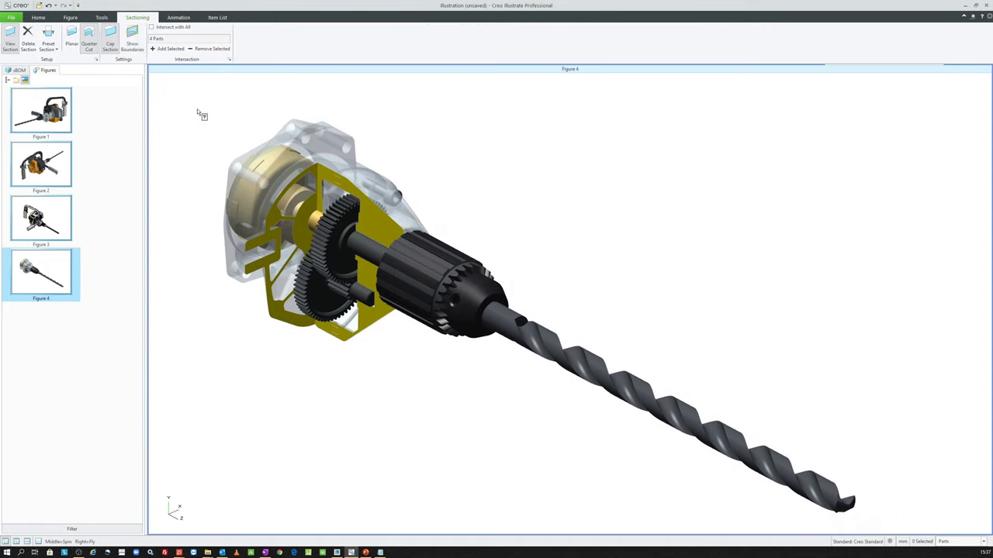
{"action": "left_click", "coordinate": [134, 39]}
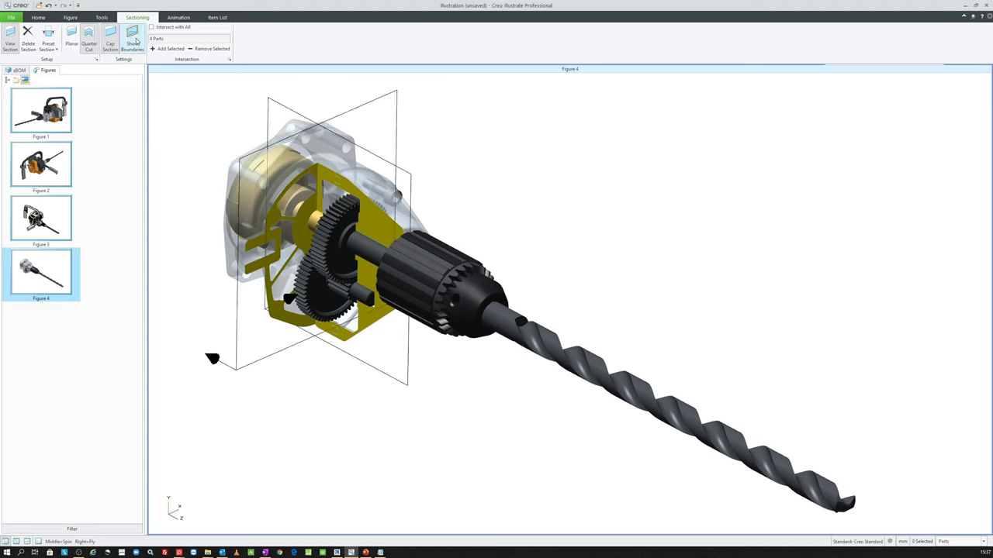
{"action": "left_click", "coordinate": [135, 42]}
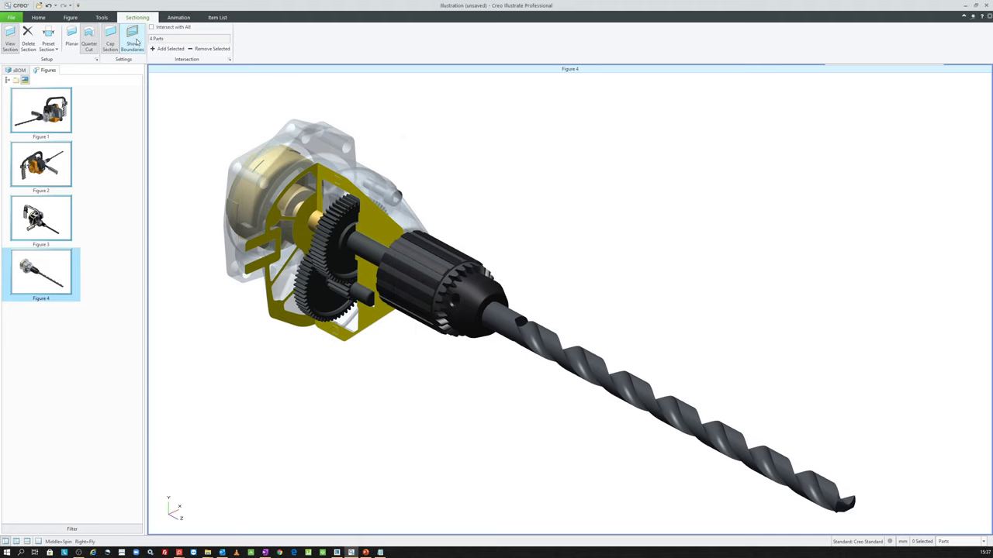
{"action": "left_click", "coordinate": [38, 17]}
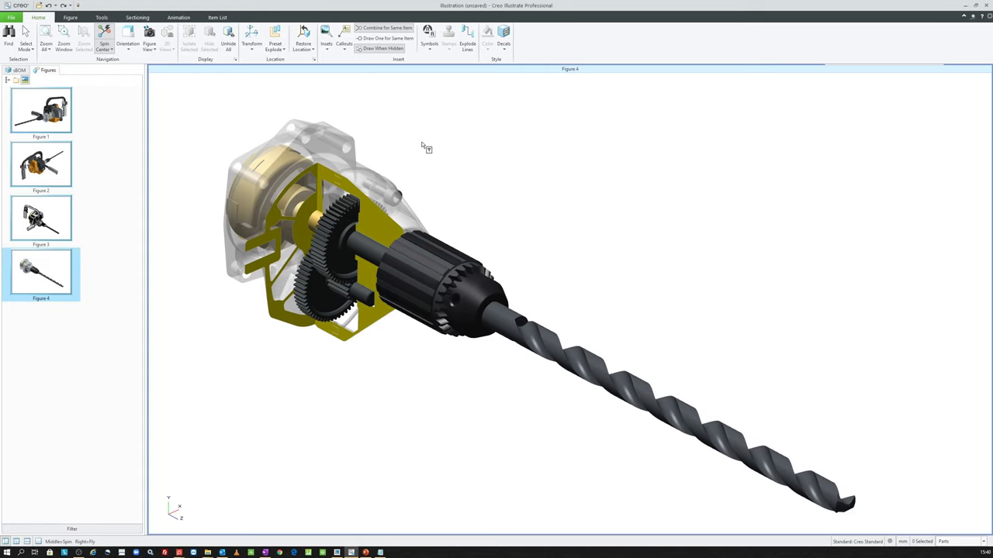
- Set the transparency of both gearbox housings to 40 percent
{"action": "left_click", "coordinate": [390, 179]}
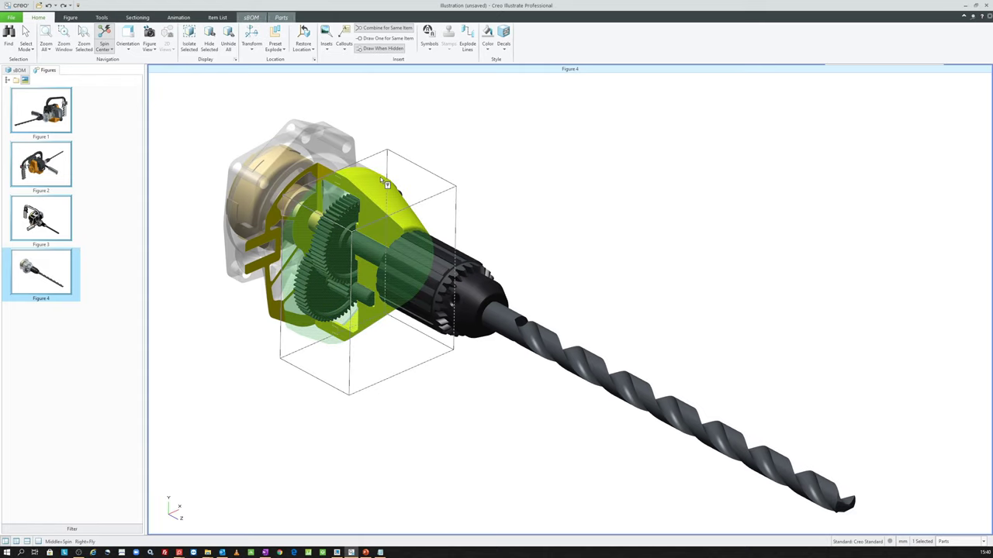
{"action": "left_click", "coordinate": [337, 146], "text": "ctrl"}
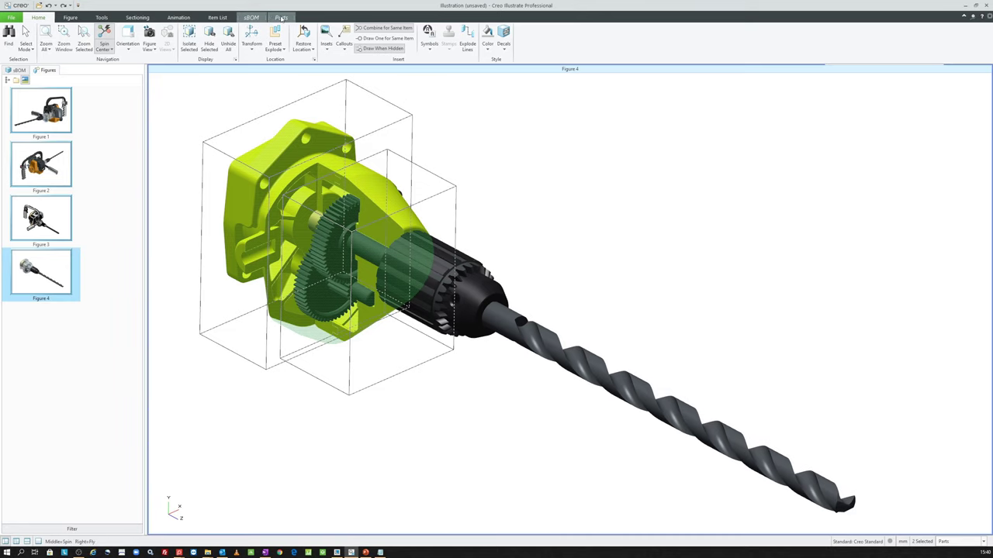
{"action": "left_click", "coordinate": [281, 17]}
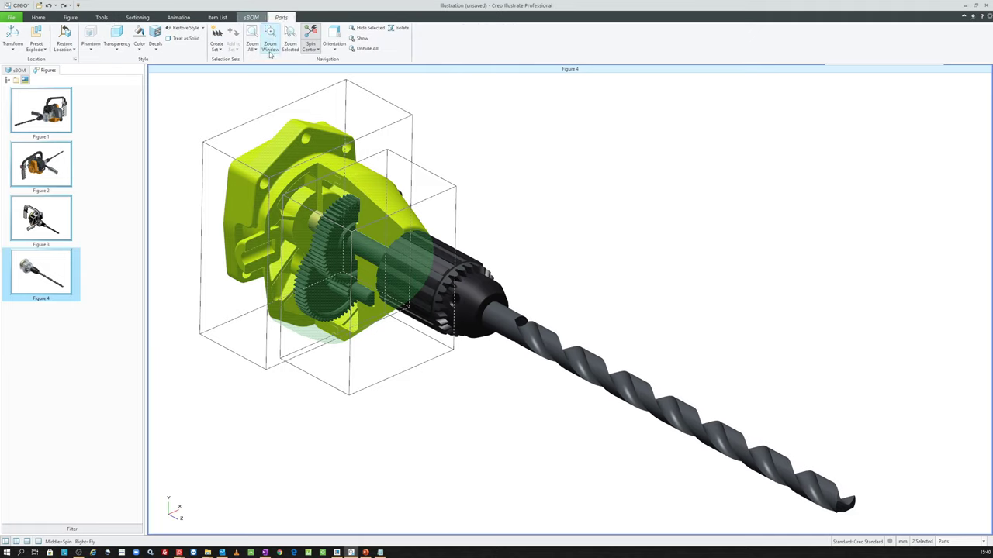
{"action": "left_click", "coordinate": [117, 36]}
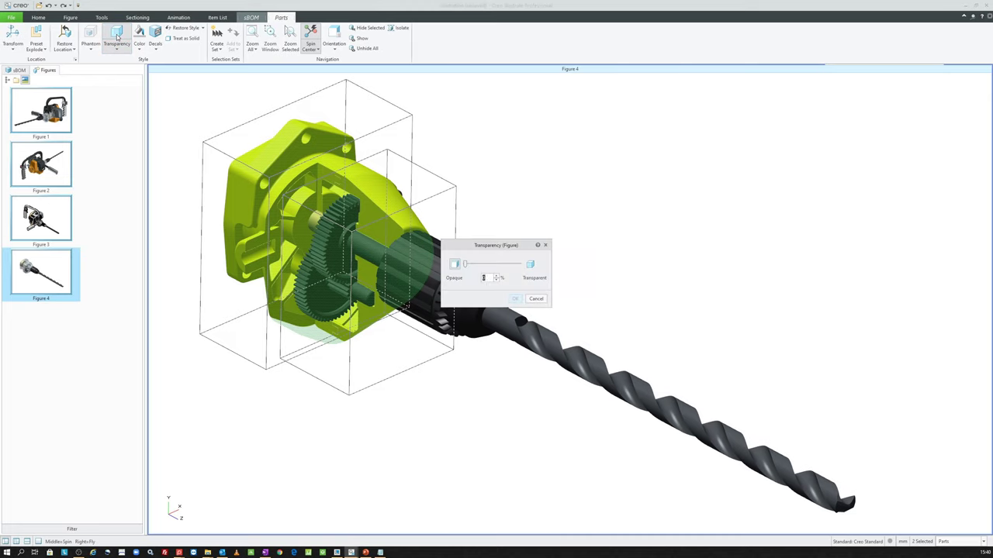
{"action": "mouse_move", "coordinate": [464, 266]}
{"action": "left_mouse_down"}
{"action": "mouse_move", "coordinate": [521, 266]}
{"action": "mouse_move", "coordinate": [462, 276]}
{"action": "left_mouse_up"}
{"action": "left_click", "coordinate": [517, 299]}
{"action": "left_click", "coordinate": [526, 178]}
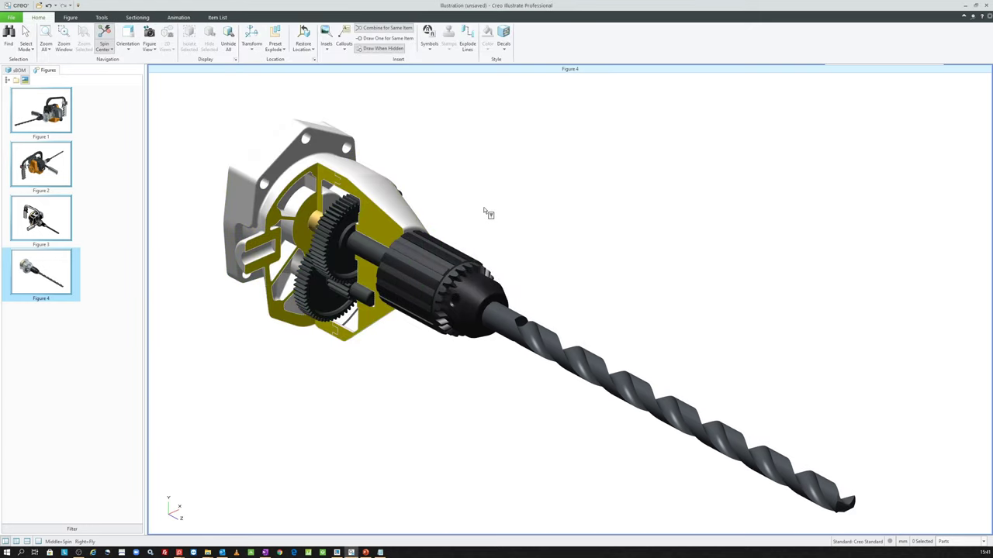
- Colour both gearbox housings a darker mid-grey
{"action": "left_click", "coordinate": [398, 203]}
{"action": "left_click", "coordinate": [329, 140], "text": "ctrl"}
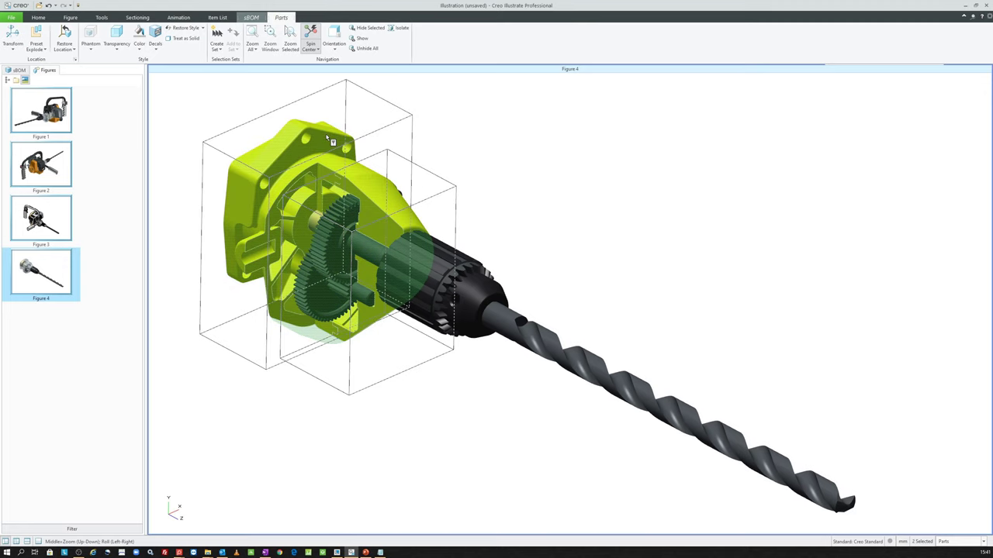
{"action": "left_click", "coordinate": [139, 34]}
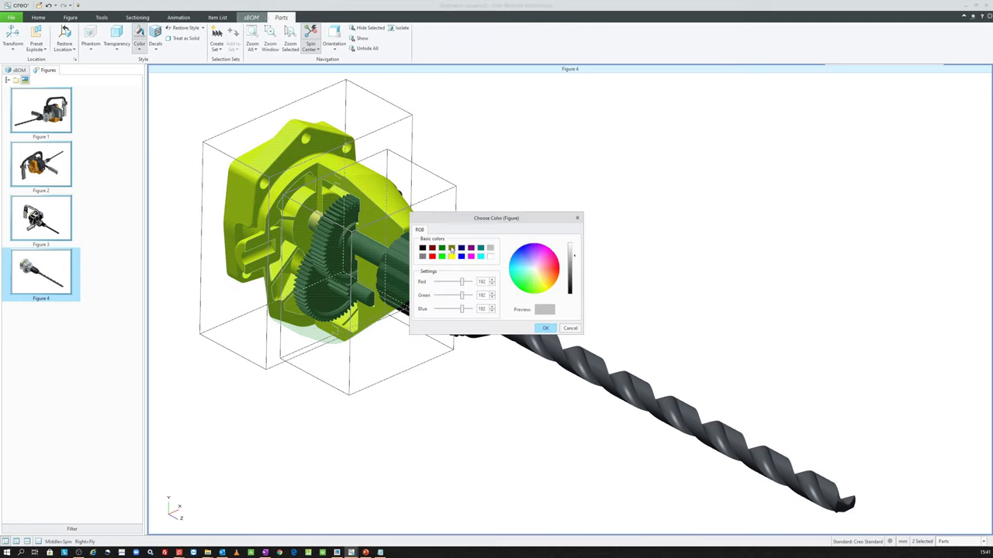
{"action": "left_click", "coordinate": [423, 258]}
{"action": "left_click", "coordinate": [545, 328]}
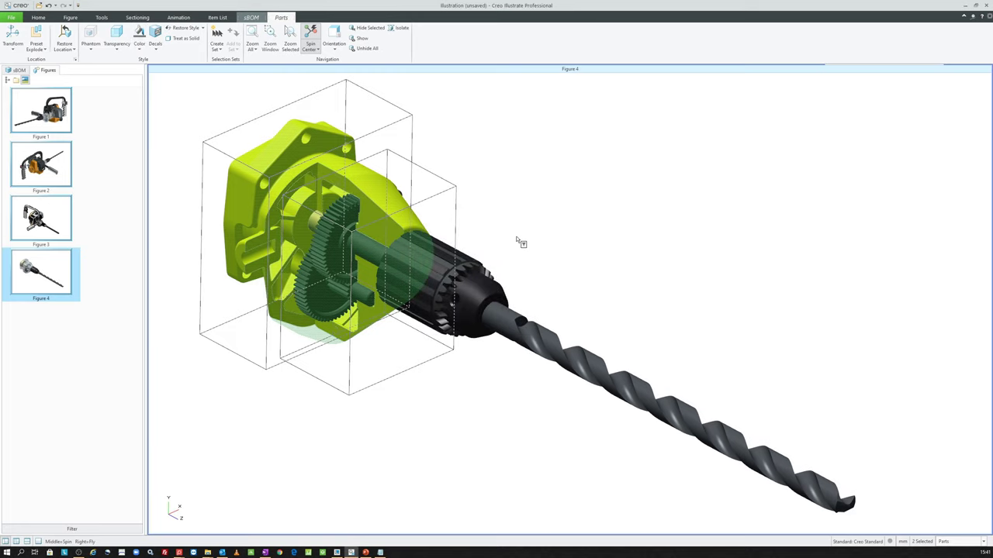
{"action": "left_click", "coordinate": [516, 239]}
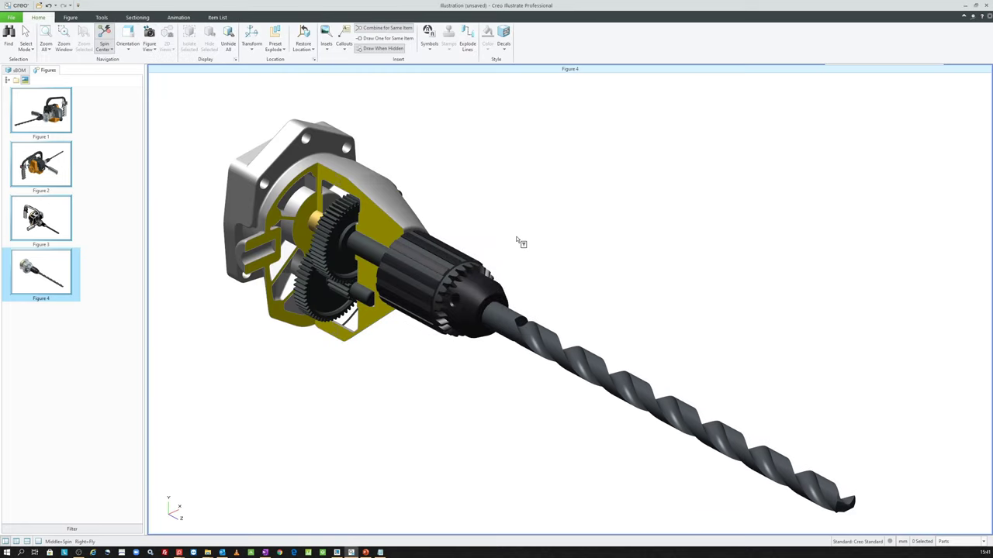
- Select the gearbox housing and bring up the Home tab's Insets style list
{"action": "left_click", "coordinate": [383, 199]}
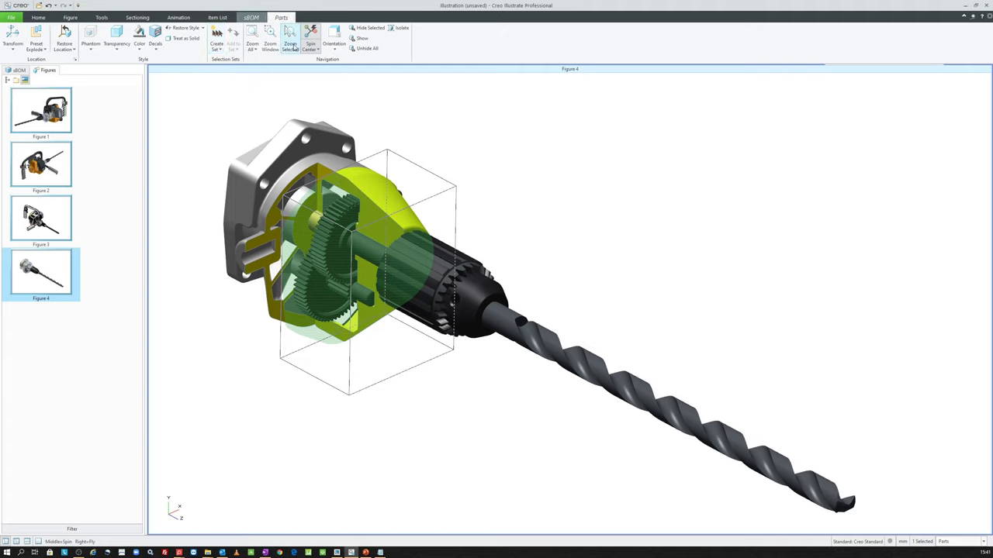
{"action": "left_click", "coordinate": [334, 45]}
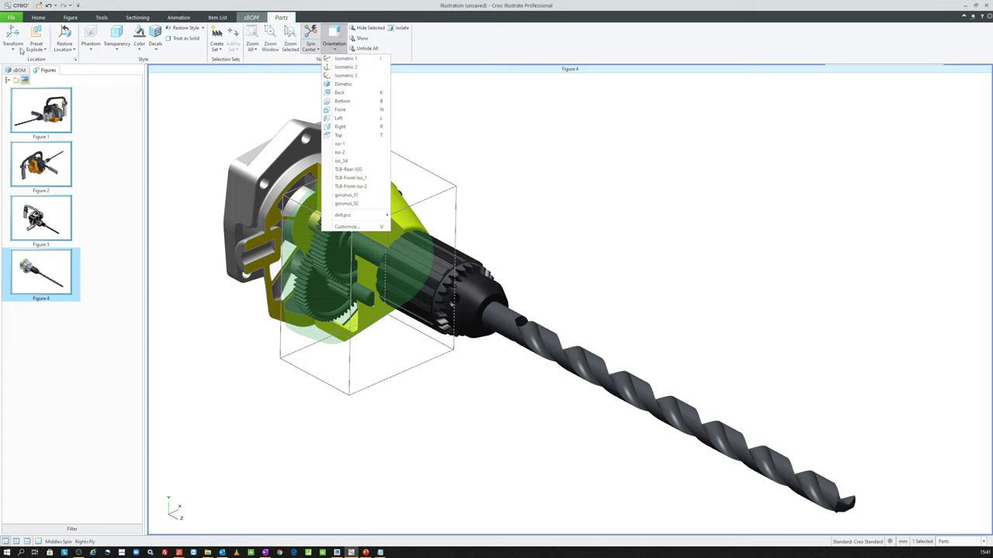
{"action": "left_click", "coordinate": [196, 104]}
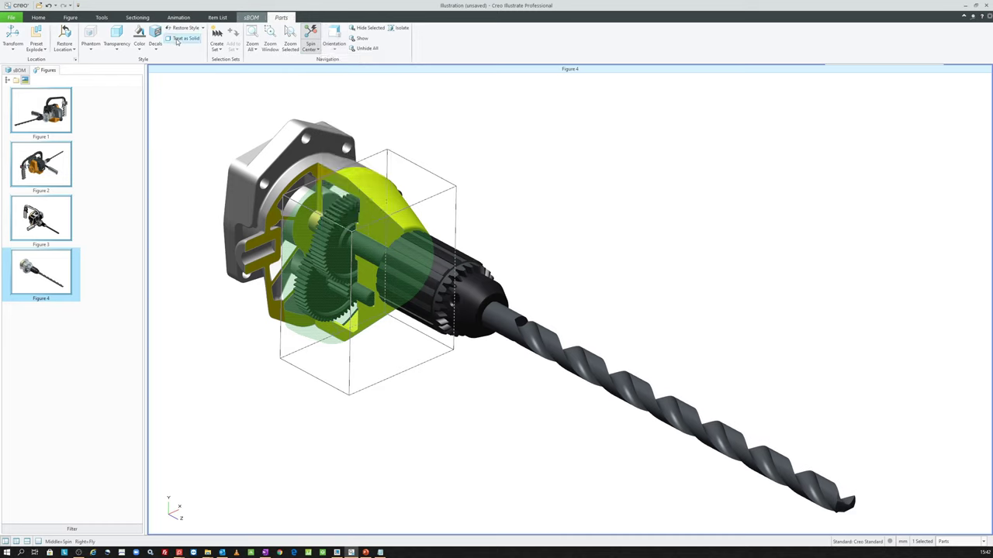
{"action": "left_click", "coordinate": [38, 17]}
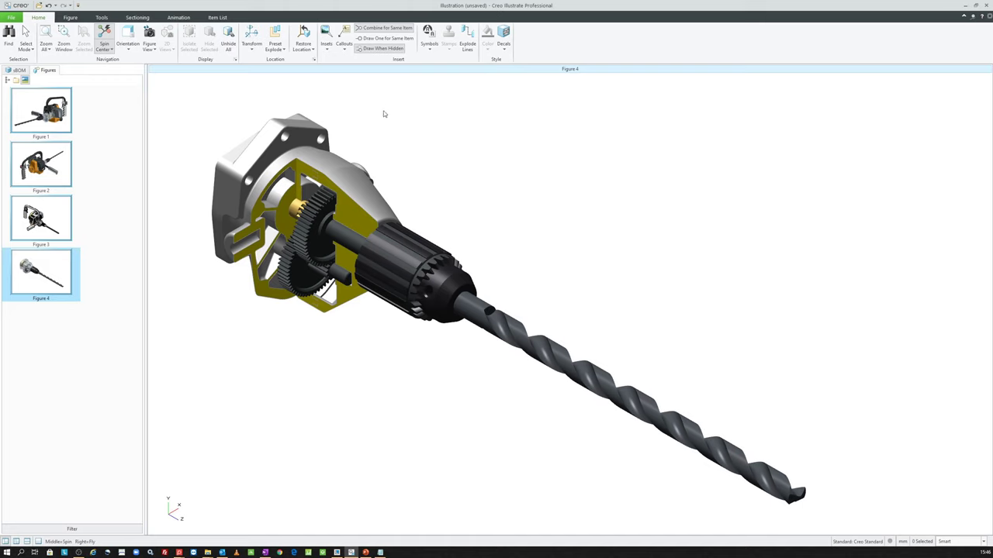
{"action": "left_click", "coordinate": [328, 50]}
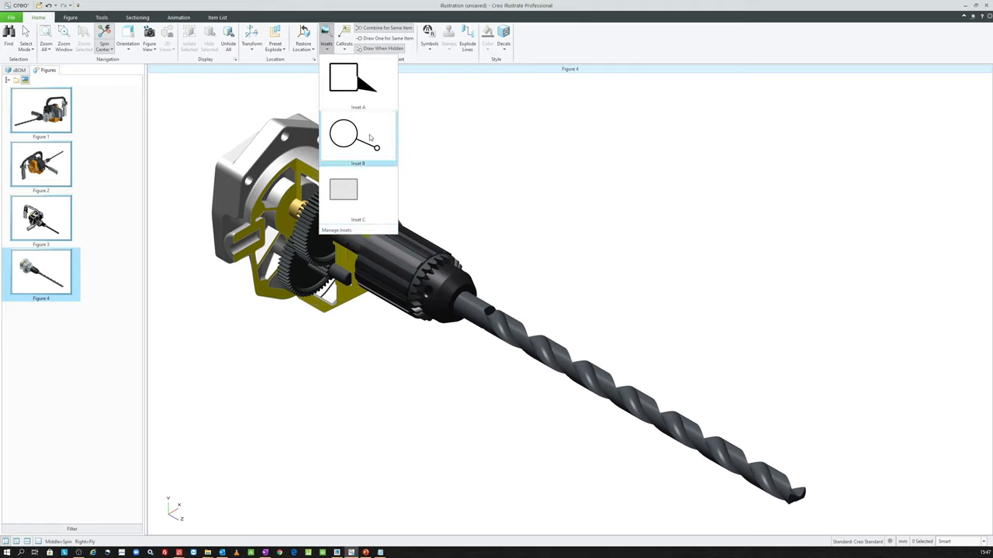
- Place a round Inset B magnified inset anchored on the gear shaft and adjust its size
{"action": "left_click", "coordinate": [370, 137]}
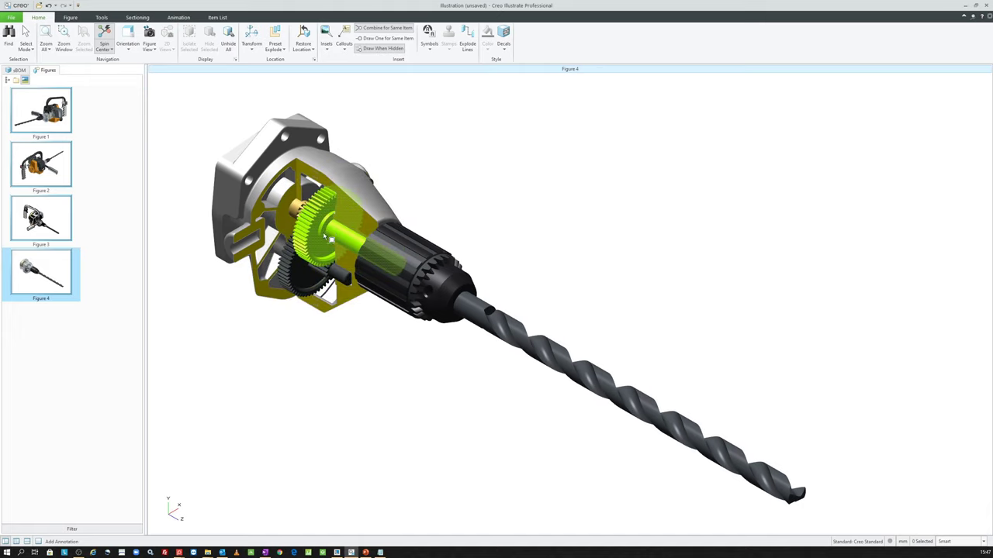
{"action": "left_click", "coordinate": [351, 226]}
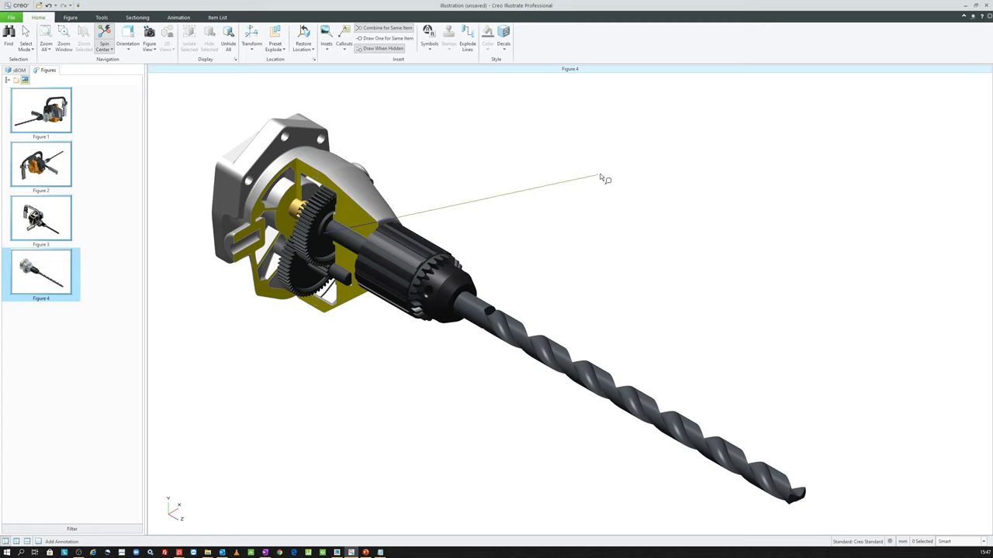
{"action": "left_click", "coordinate": [601, 176]}
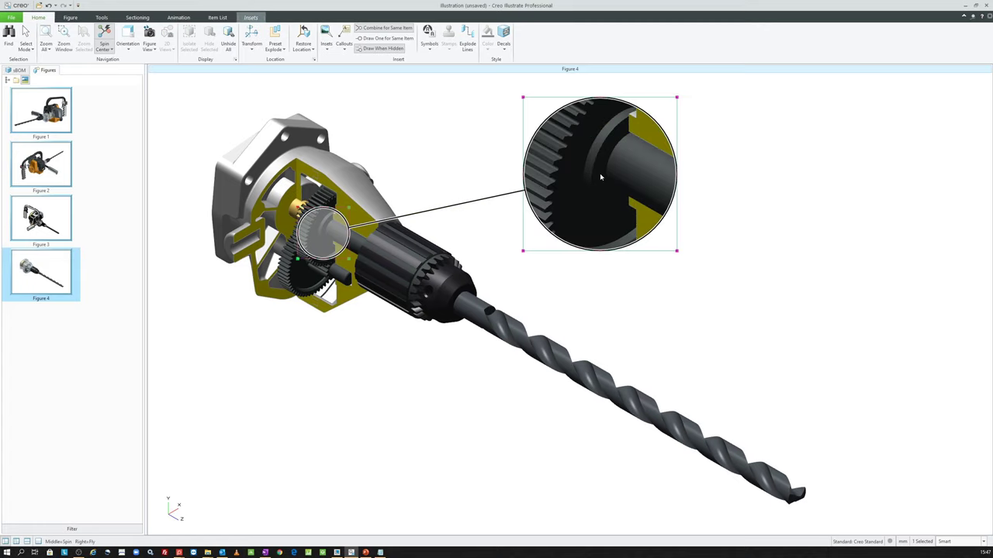
{"action": "left_click", "coordinate": [721, 215]}
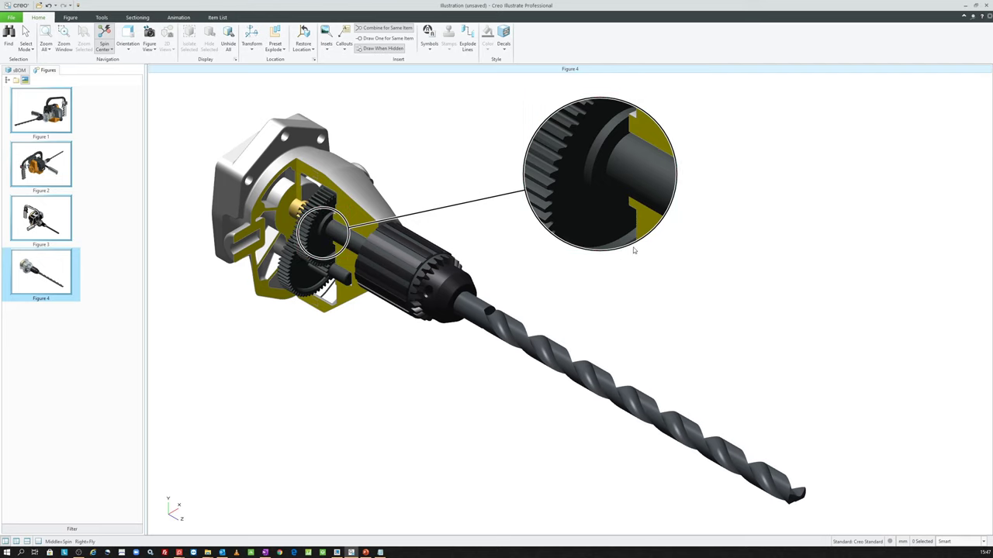
{"action": "left_click", "coordinate": [656, 230]}
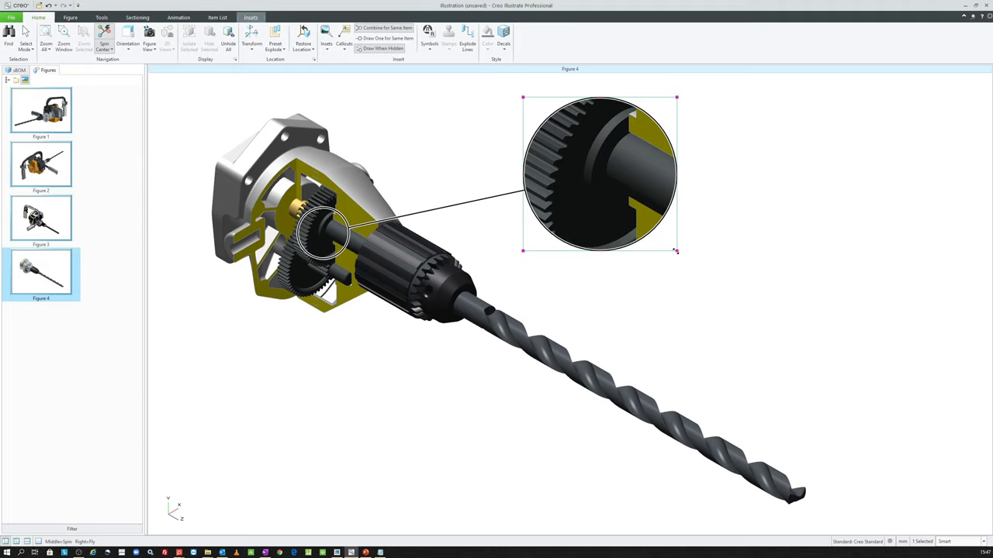
{"action": "left_click_drag", "start_coordinate": [677, 250], "coordinate": [712, 273]}
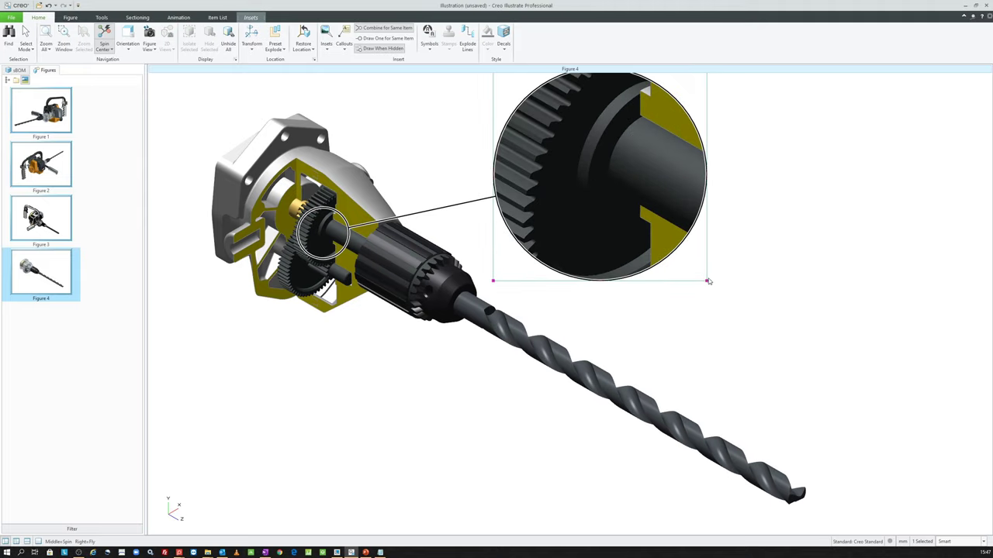
{"action": "left_click_drag", "start_coordinate": [708, 282], "coordinate": [680, 254]}
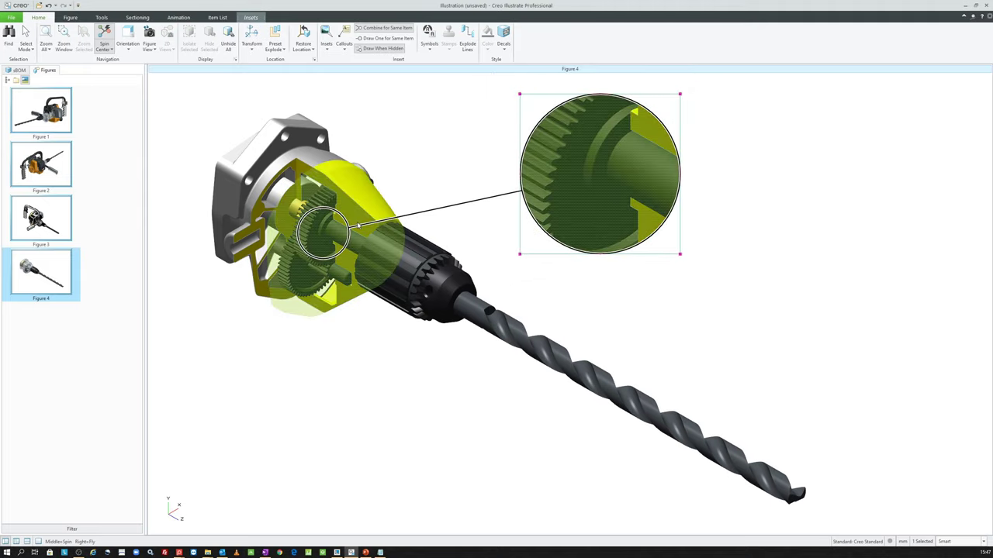
- Unlock the inset's focus, then enlarge the focus circle and move it over the gears
{"action": "right_click", "coordinate": [444, 189]}
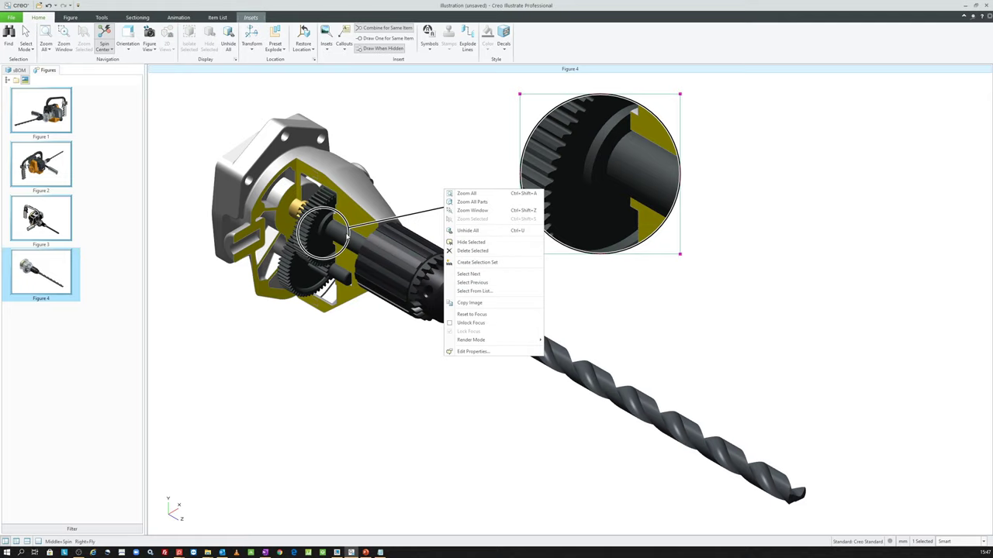
{"action": "left_click", "coordinate": [441, 198]}
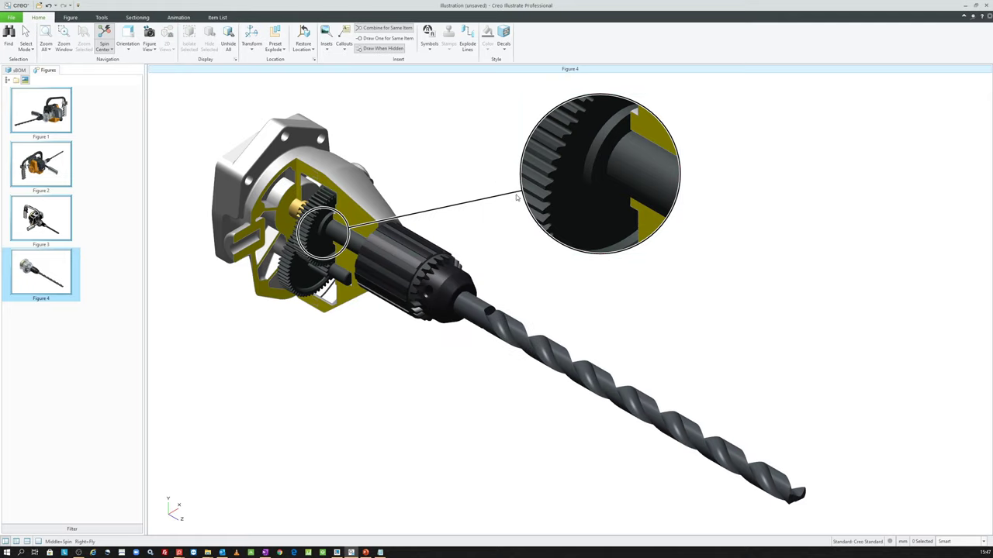
{"action": "left_click", "coordinate": [528, 199]}
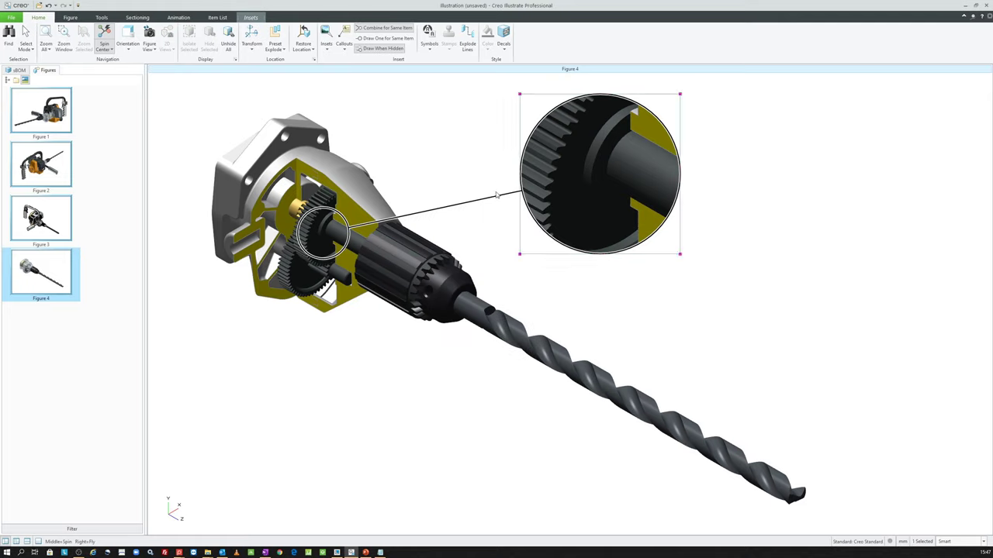
{"action": "right_click", "coordinate": [460, 172]}
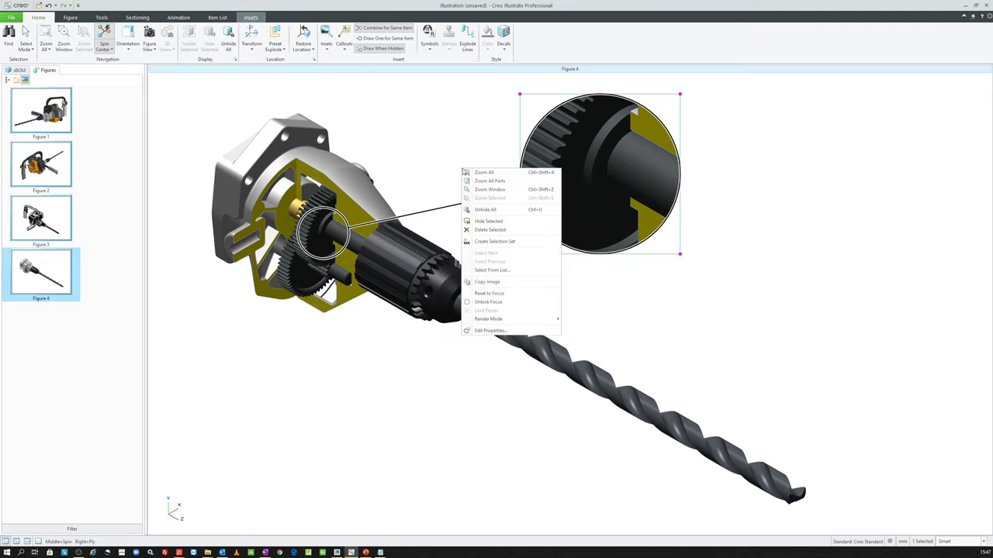
{"action": "left_click", "coordinate": [492, 303]}
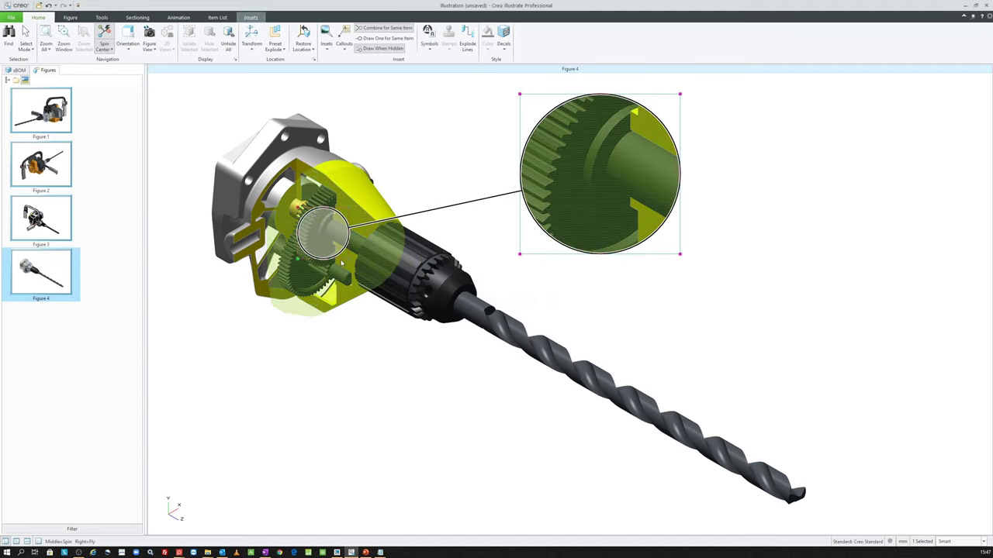
{"action": "left_click_drag", "start_coordinate": [365, 275], "coordinate": [397, 304]}
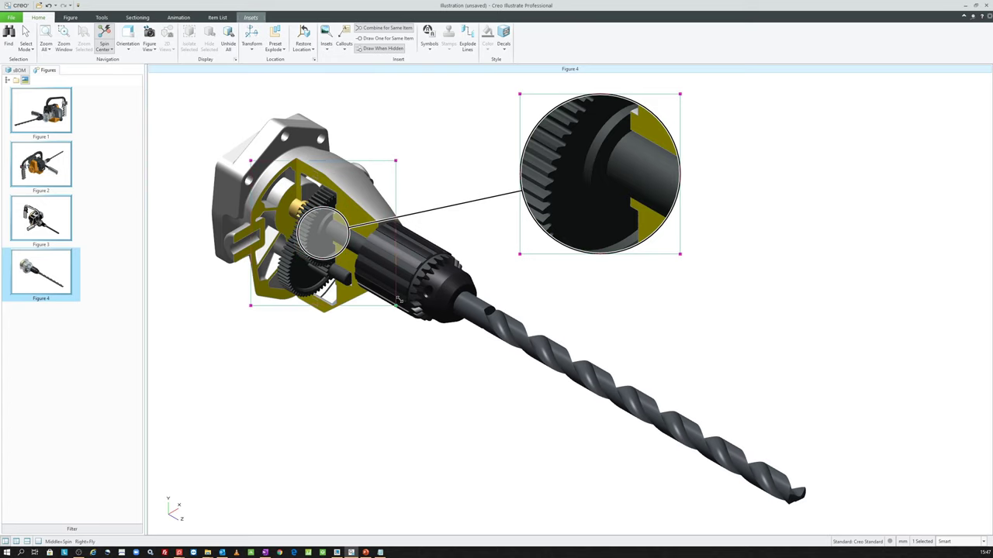
{"action": "mouse_move", "coordinate": [365, 268]}
{"action": "left_mouse_down"}
{"action": "mouse_move", "coordinate": [323, 258]}
{"action": "mouse_move", "coordinate": [343, 261]}
{"action": "left_mouse_up"}
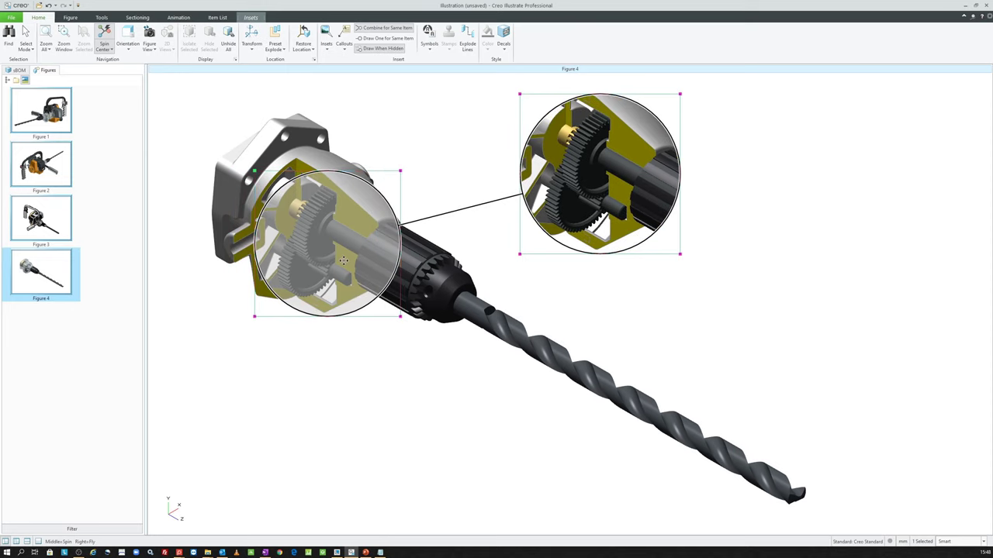
{"action": "left_click", "coordinate": [451, 198]}
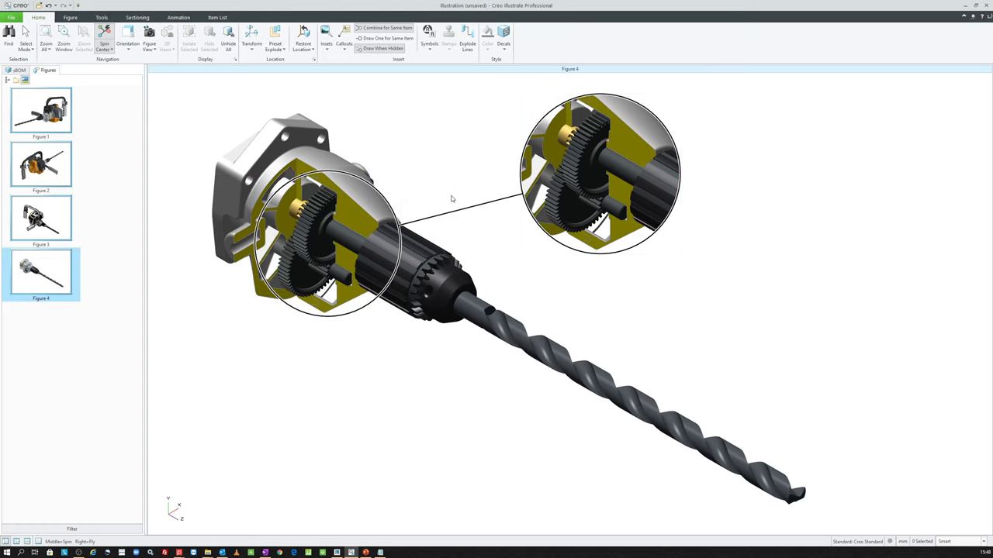
{"action": "left_click", "coordinate": [525, 199]}
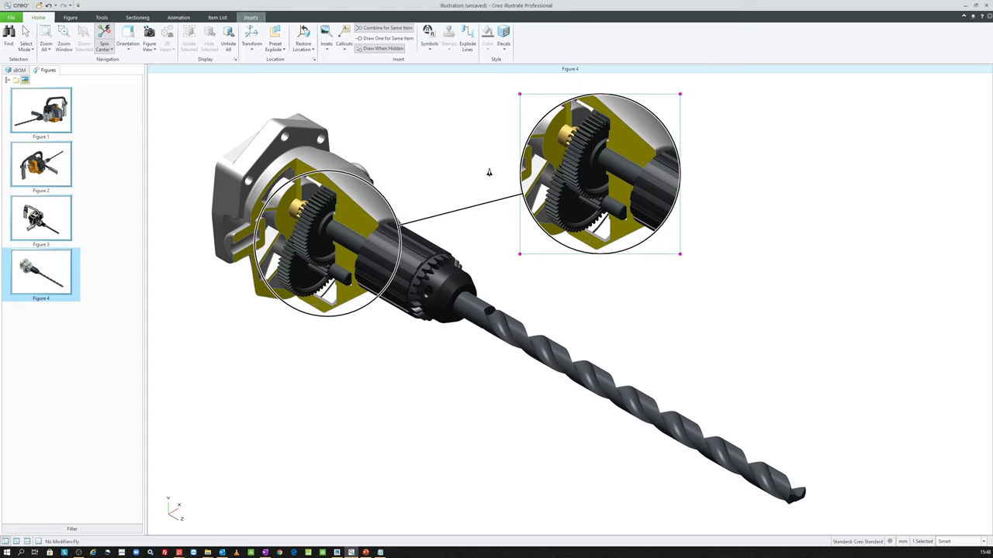
{"action": "right_click", "coordinate": [490, 170]}
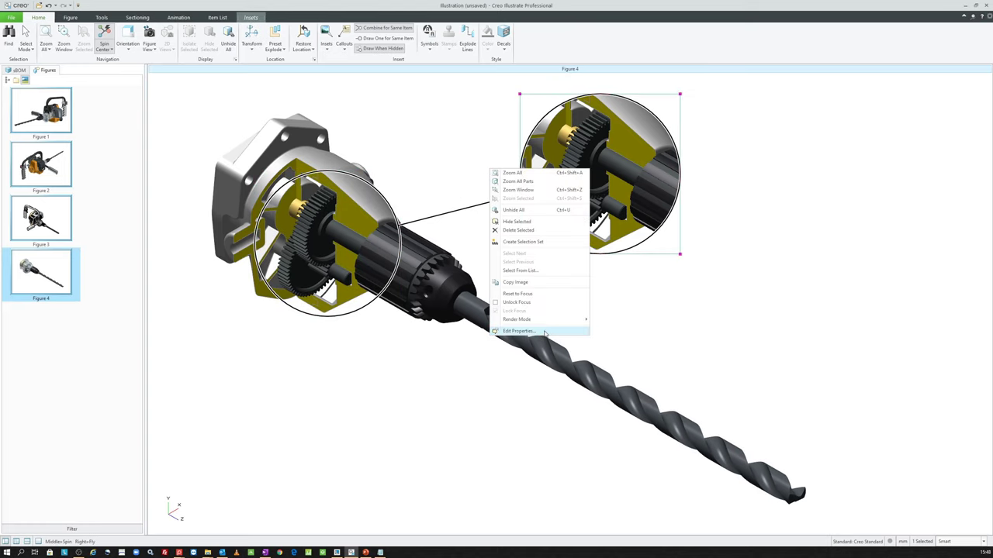
- Open the inset's properties and set its shape to Square
{"action": "left_click", "coordinate": [545, 333]}
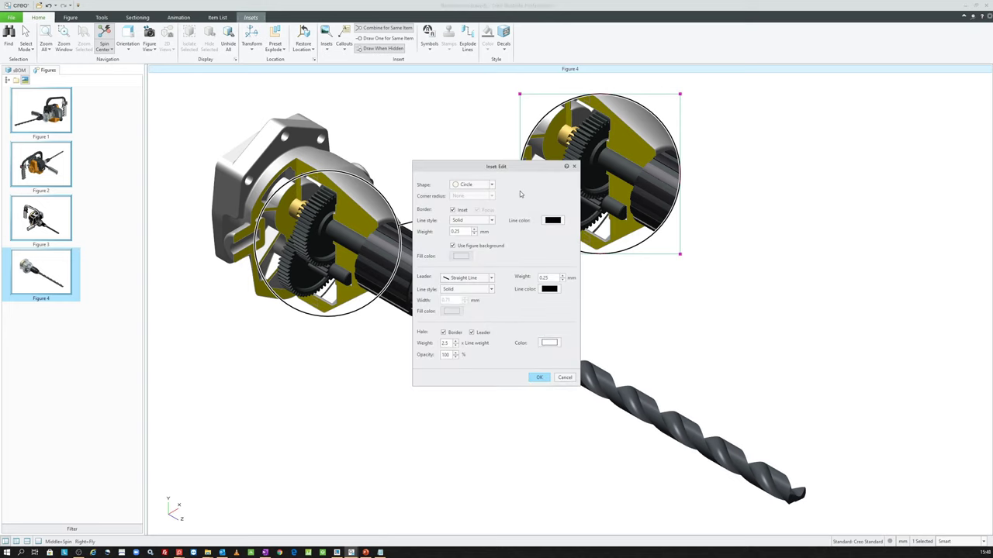
{"action": "mouse_move", "coordinate": [528, 169]}
{"action": "left_mouse_down"}
{"action": "mouse_move", "coordinate": [359, 263]}
{"action": "mouse_move", "coordinate": [695, 250]}
{"action": "mouse_move", "coordinate": [880, 213]}
{"action": "mouse_move", "coordinate": [846, 181]}
{"action": "left_mouse_up"}
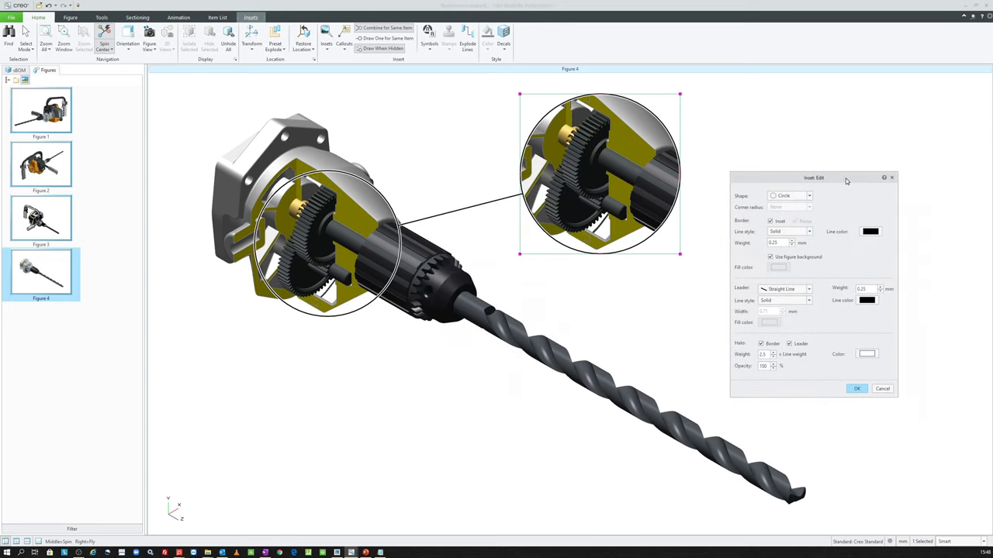
{"action": "left_click", "coordinate": [784, 196]}
{"action": "left_click", "coordinate": [794, 211]}
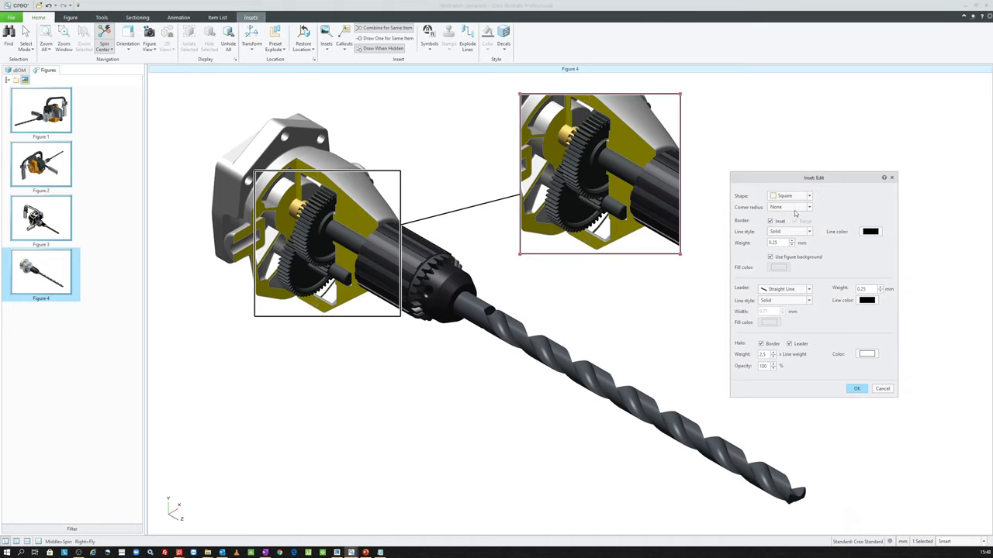
{"action": "left_click", "coordinate": [796, 199]}
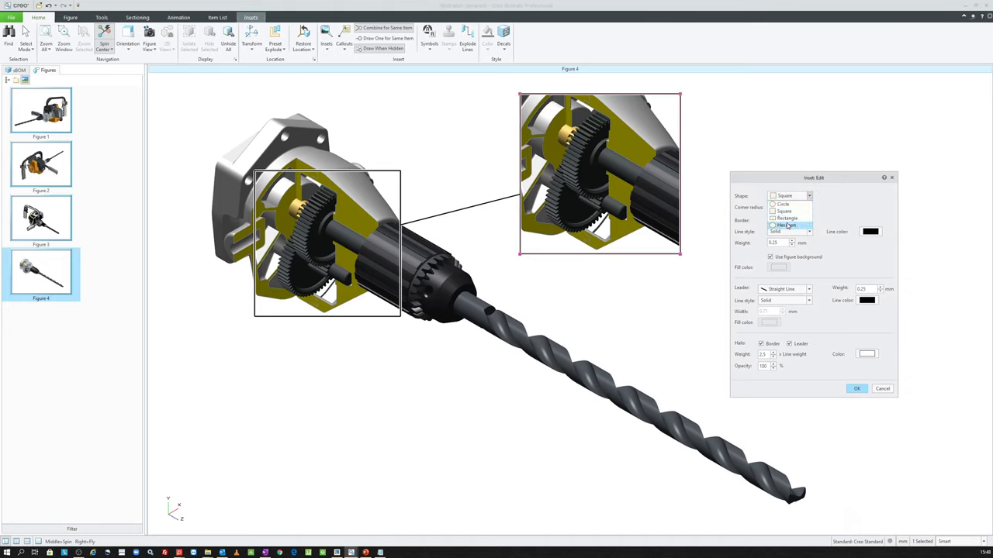
{"action": "left_click", "coordinate": [787, 225]}
{"action": "left_click", "coordinate": [789, 198]}
{"action": "left_click", "coordinate": [787, 211]}
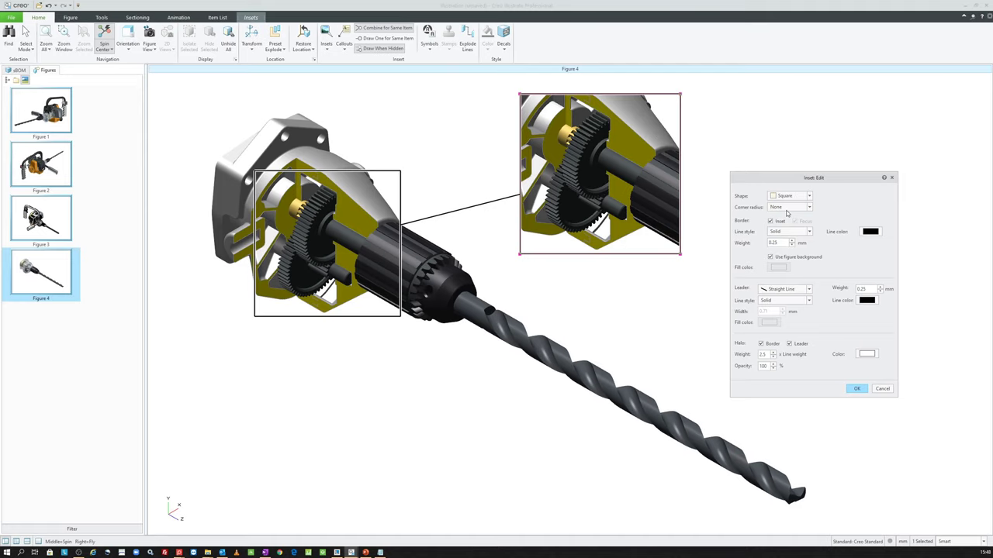
- Keep the square inset's corners sharp, with no rounding, and its border frame shown
{"action": "left_click", "coordinate": [787, 208]}
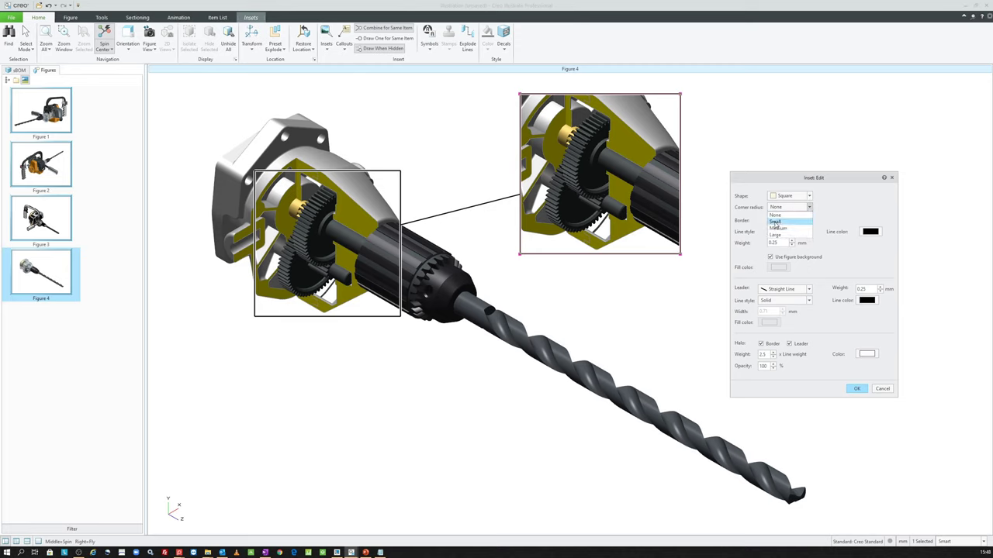
{"action": "left_click", "coordinate": [775, 223]}
{"action": "left_click", "coordinate": [785, 207]}
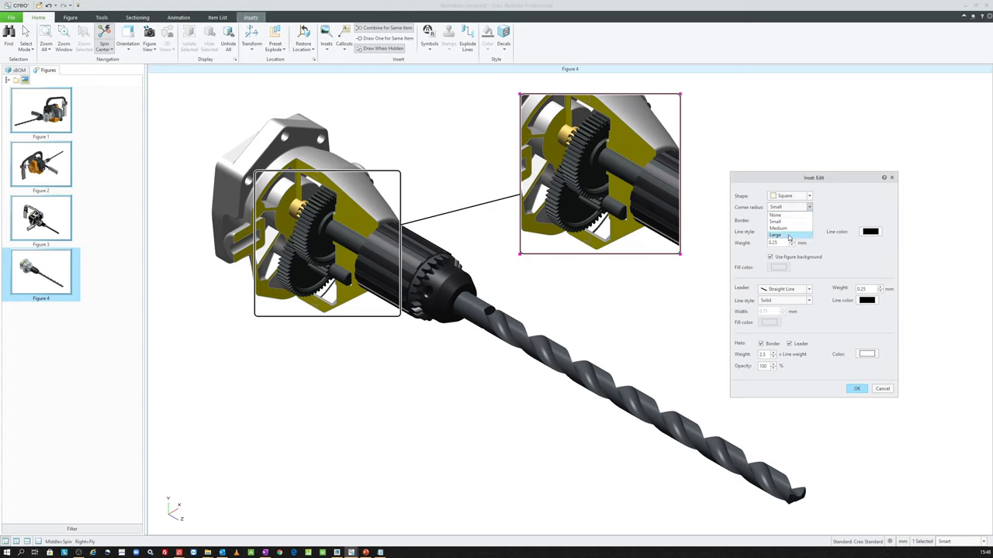
{"action": "left_click", "coordinate": [776, 234]}
{"action": "left_click", "coordinate": [792, 208]}
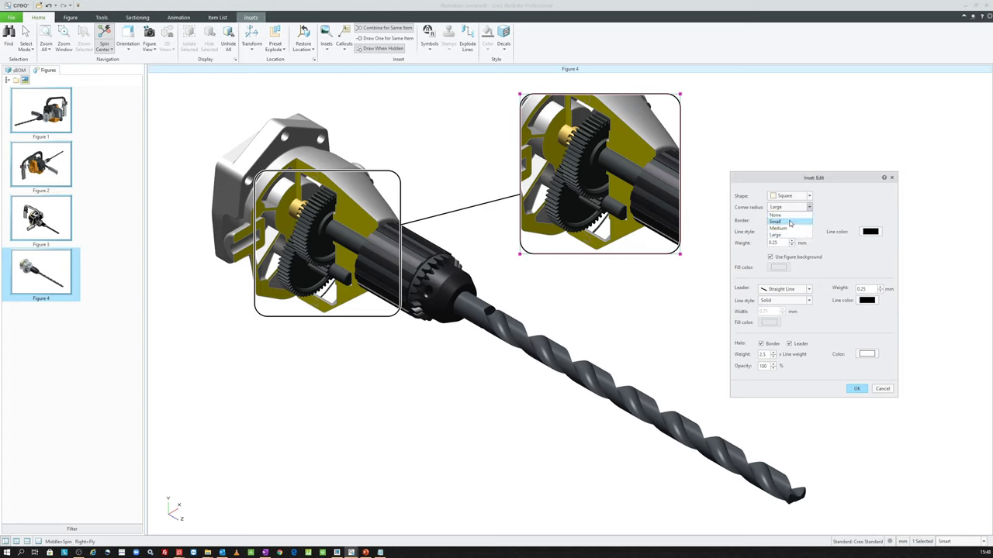
{"action": "left_click", "coordinate": [786, 215]}
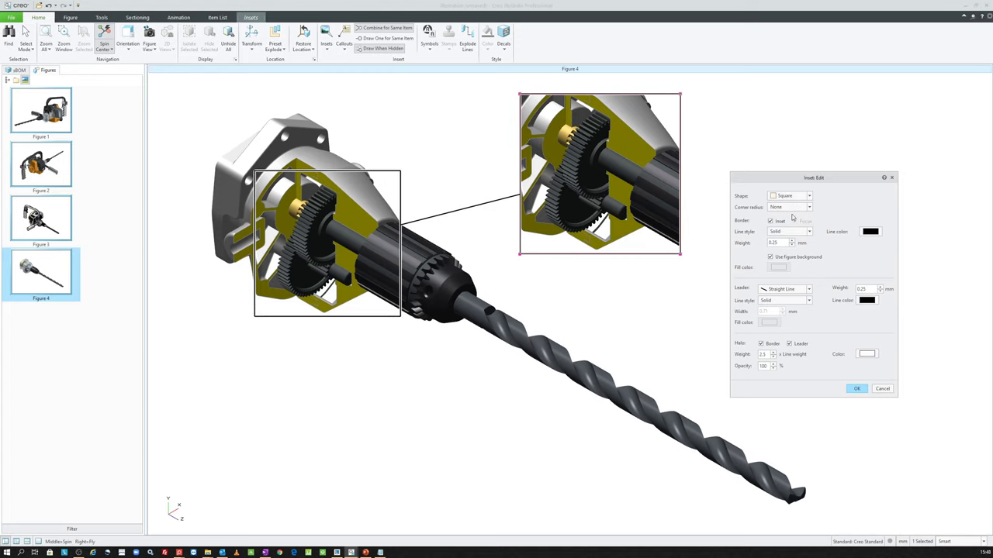
{"action": "left_click", "coordinate": [771, 222]}
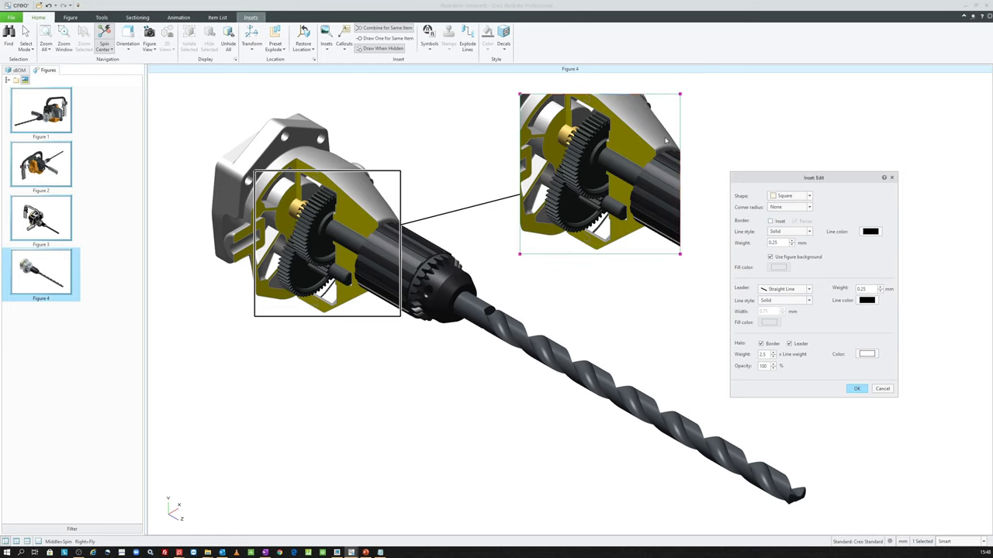
{"action": "left_click", "coordinate": [771, 223]}
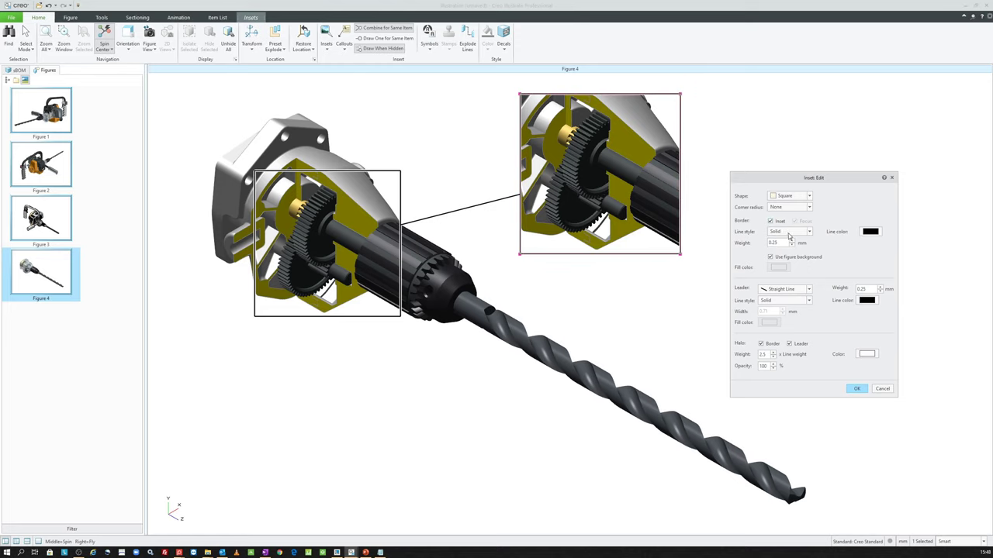
- Give the inset border a red colour with a solid line style
{"action": "left_click", "coordinate": [789, 234]}
{"action": "left_click", "coordinate": [782, 246]}
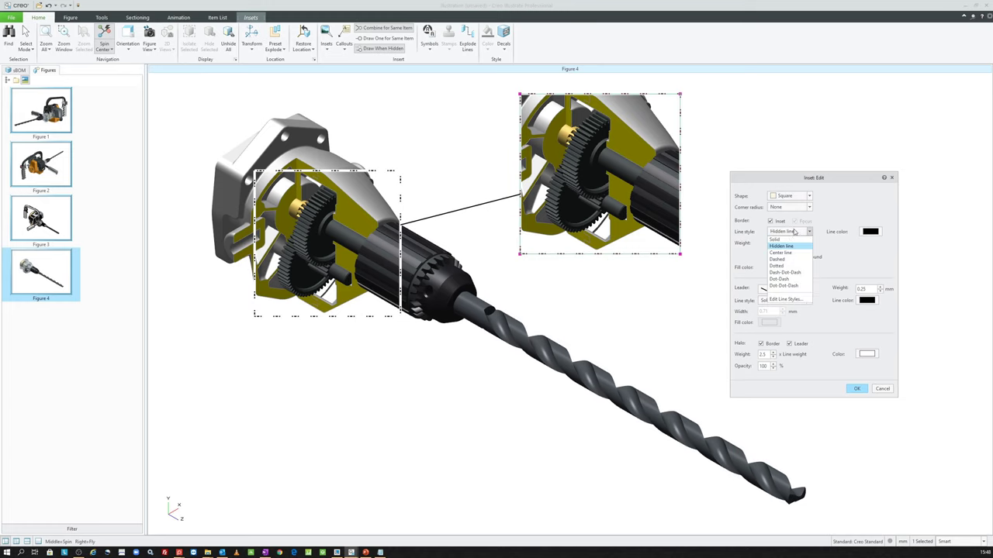
{"action": "left_click", "coordinate": [793, 233]}
{"action": "left_click", "coordinate": [788, 246]}
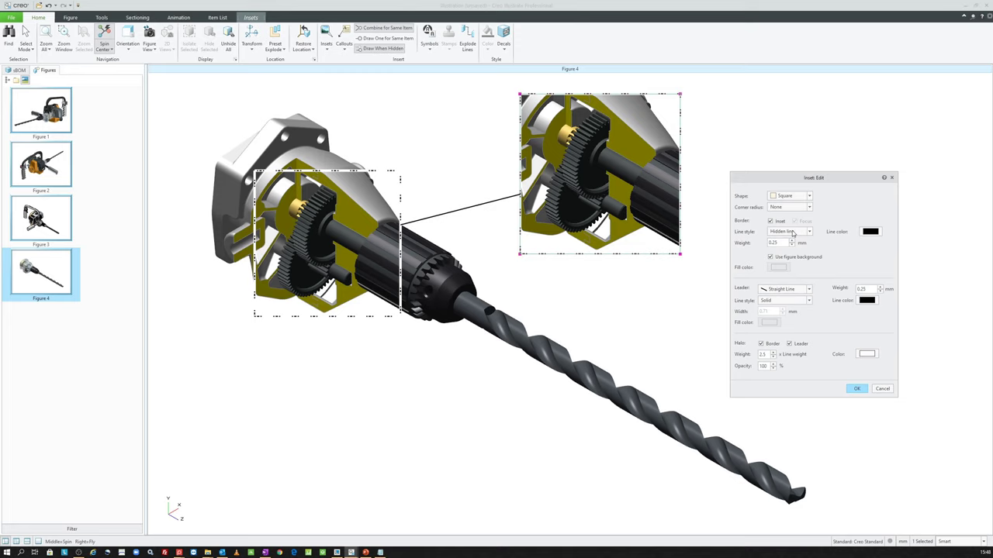
{"action": "left_click", "coordinate": [870, 232]}
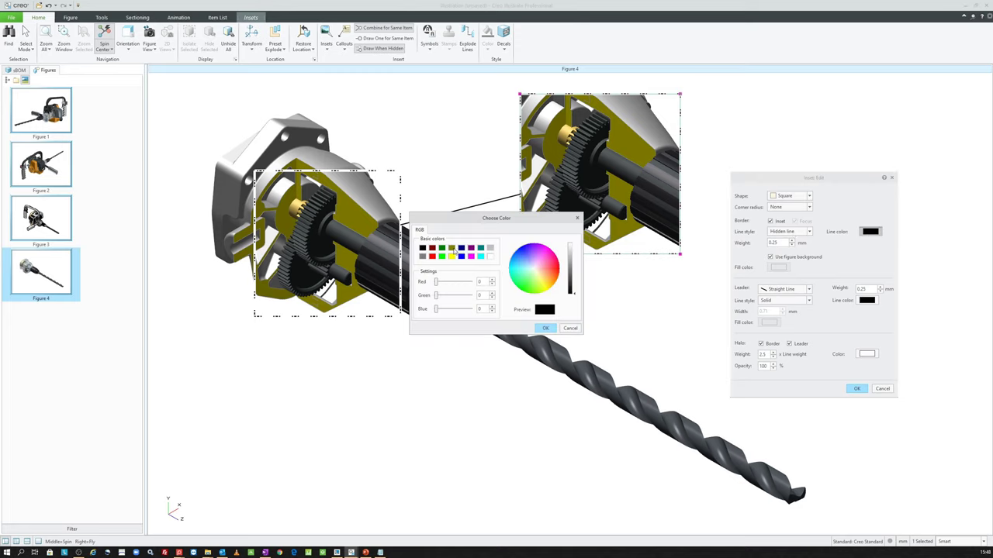
{"action": "left_click", "coordinate": [432, 256]}
{"action": "left_click", "coordinate": [545, 328]}
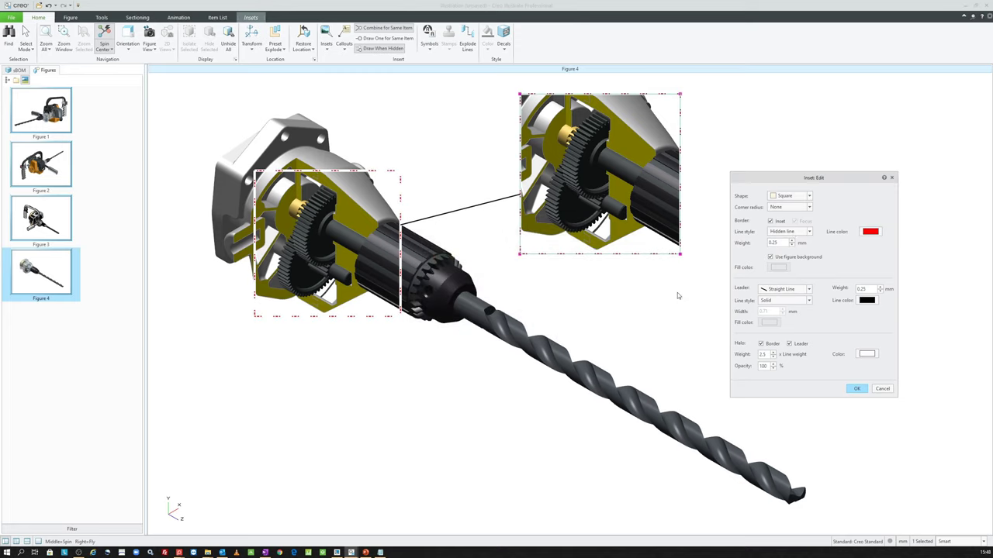
{"action": "left_click", "coordinate": [785, 232]}
{"action": "left_click", "coordinate": [785, 241]}
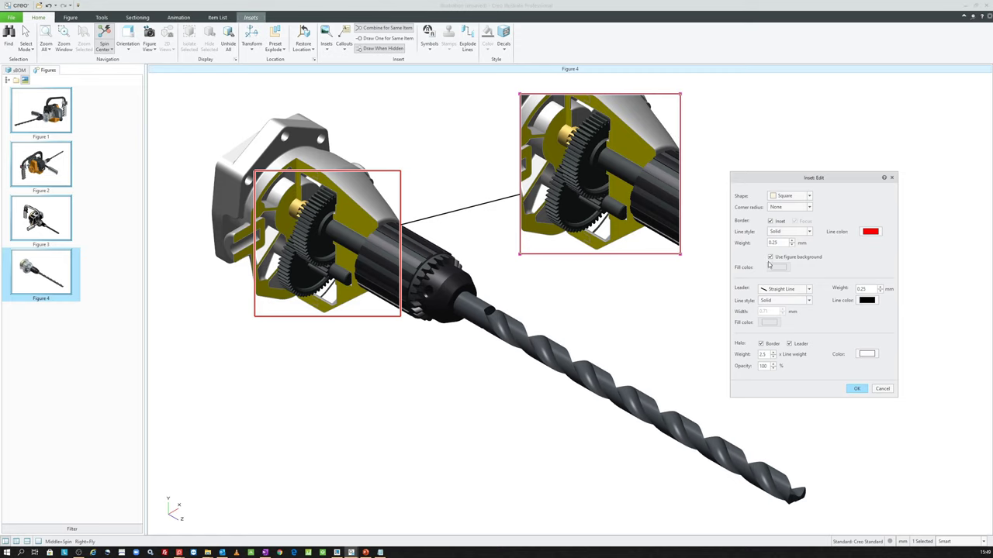
- Replace the figure-background fill with a blue inset fill
{"action": "left_click", "coordinate": [770, 257]}
{"action": "left_click", "coordinate": [778, 266]}
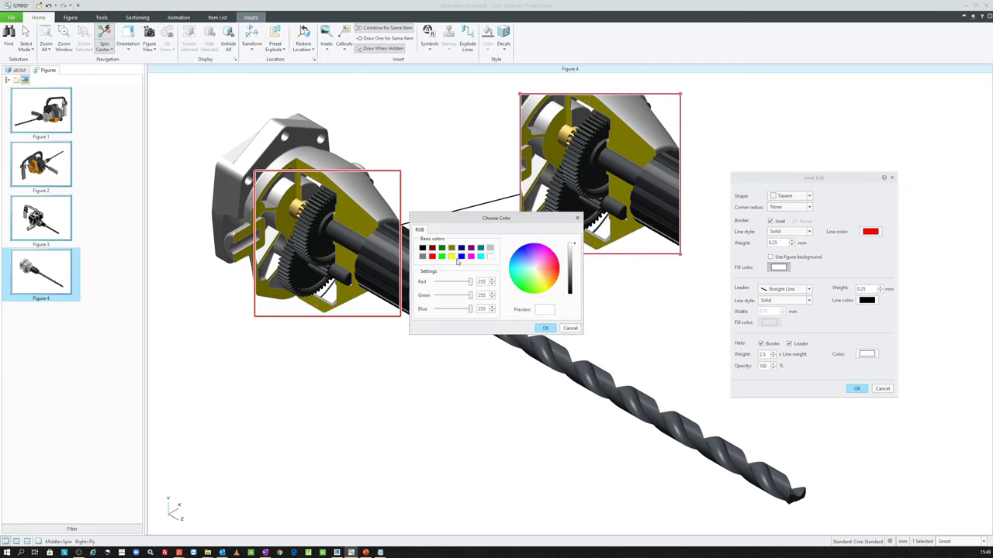
{"action": "left_click", "coordinate": [462, 258]}
{"action": "left_click", "coordinate": [544, 330]}
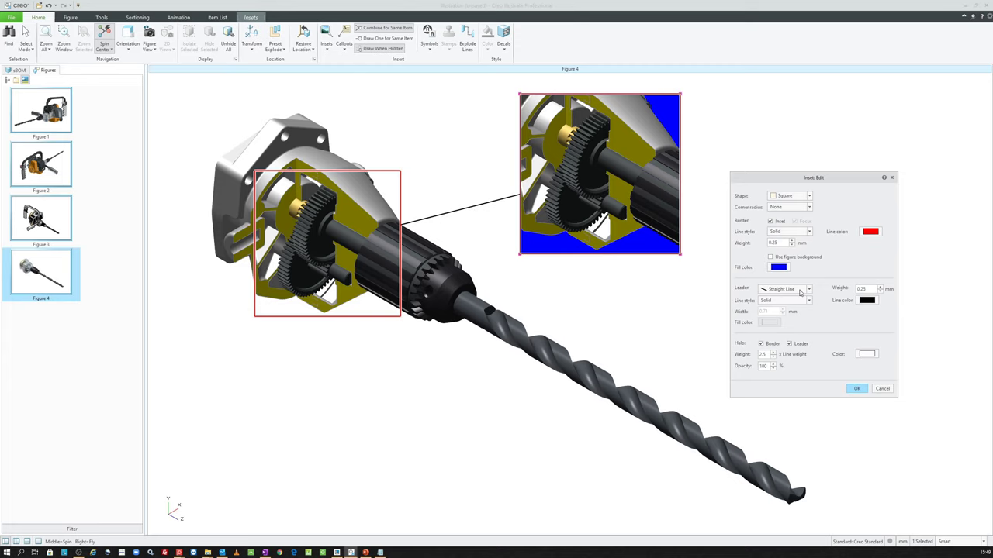
- Make the leader a widened Sweep Arrow and apply the inset edits
{"action": "left_click", "coordinate": [800, 290]}
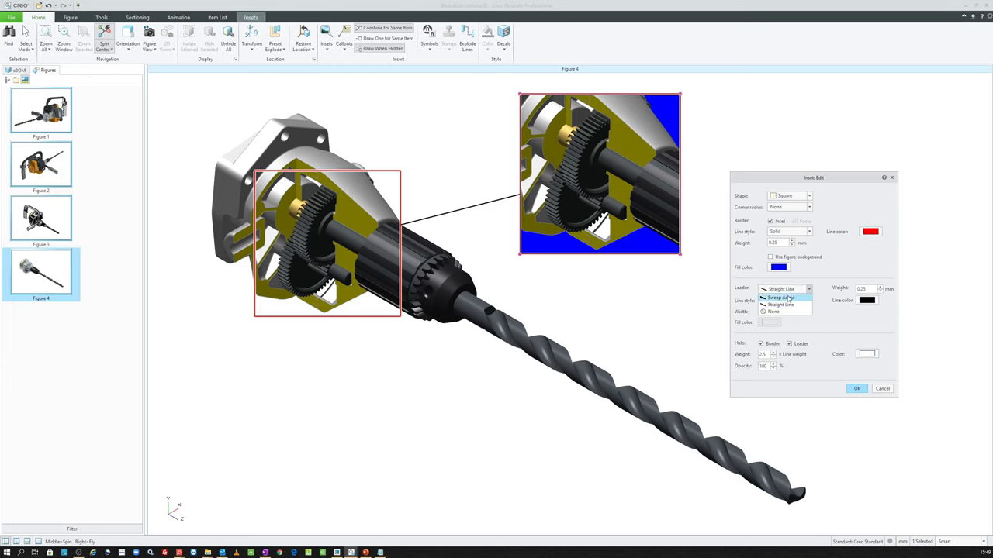
{"action": "left_click", "coordinate": [793, 299]}
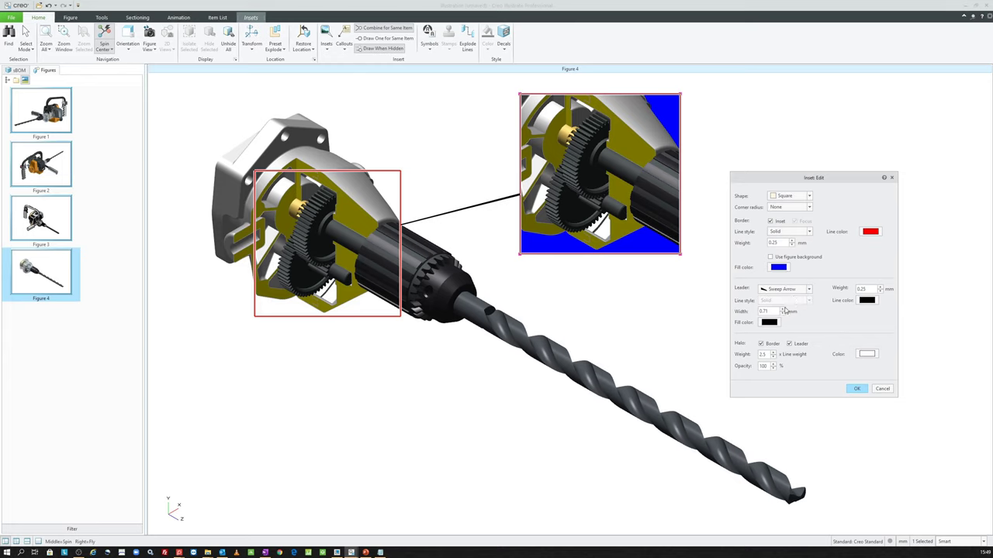
{"action": "left_click", "coordinate": [783, 310]}
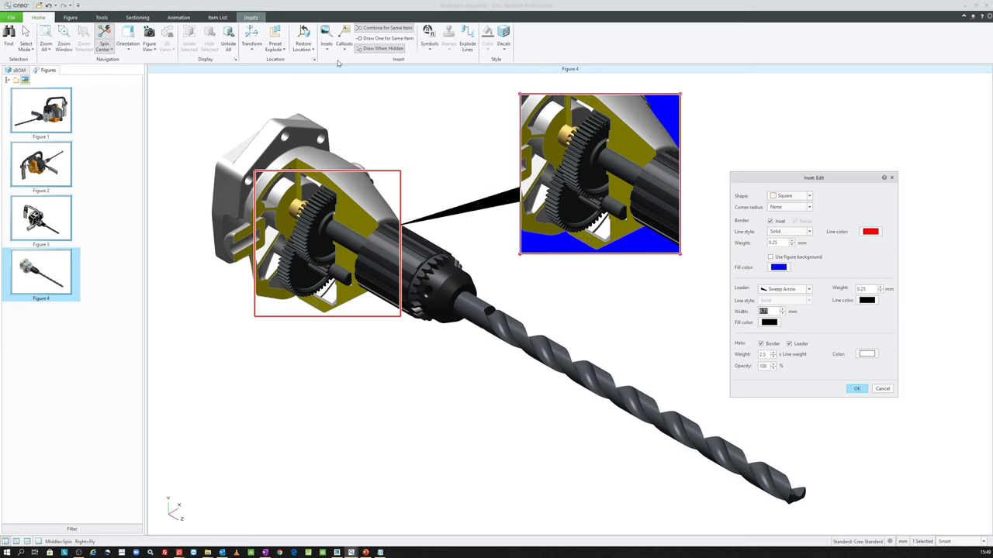
{"action": "left_click", "coordinate": [856, 388]}
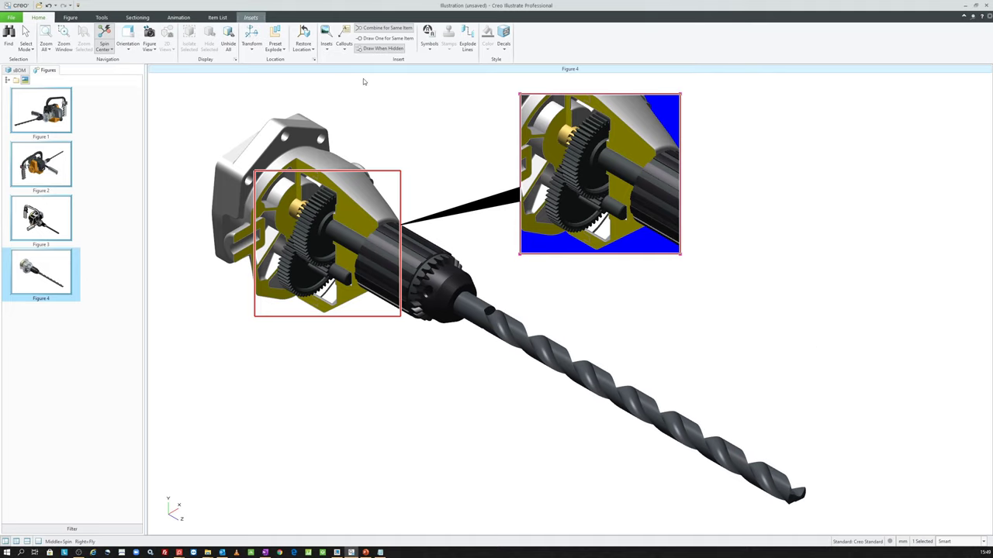
- Open the inset's Edit settings from its right-click menu
{"action": "left_click", "coordinate": [325, 39]}
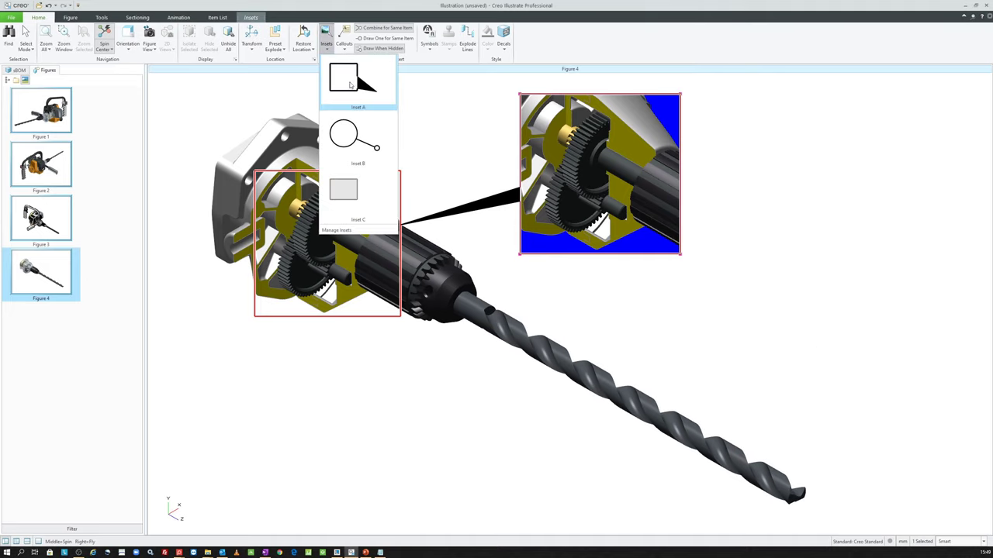
{"action": "left_click", "coordinate": [458, 129]}
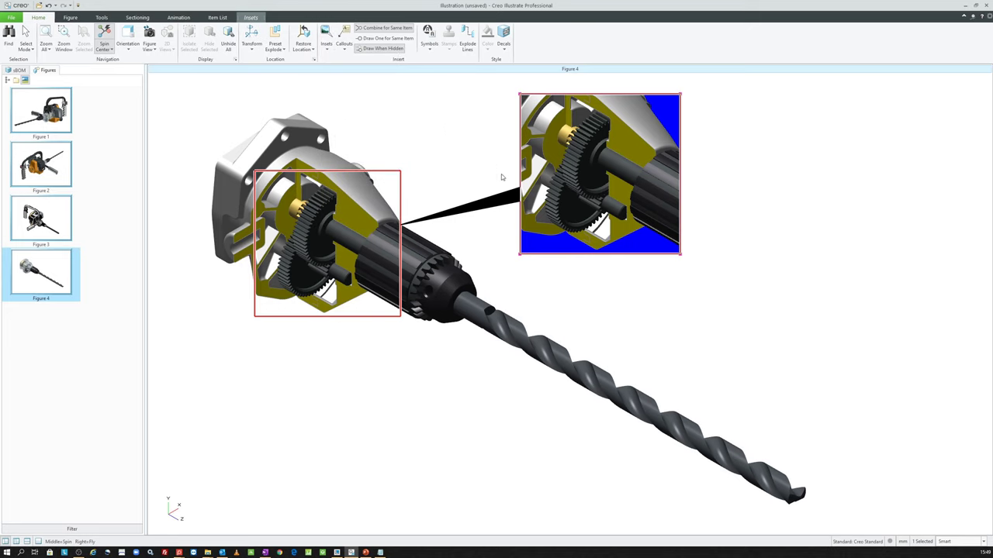
{"action": "right_click", "coordinate": [508, 165]}
{"action": "left_click", "coordinate": [575, 279]}
{"action": "left_click_drag", "start_coordinate": [729, 273], "coordinate": [631, 228]}
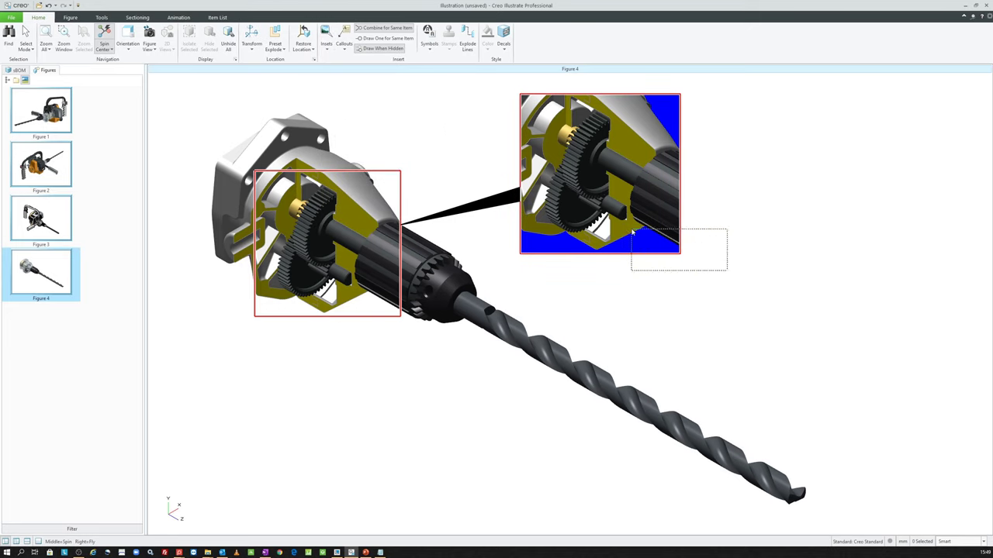
{"action": "right_click_drag", "start_coordinate": [717, 196], "coordinate": [715, 195]}
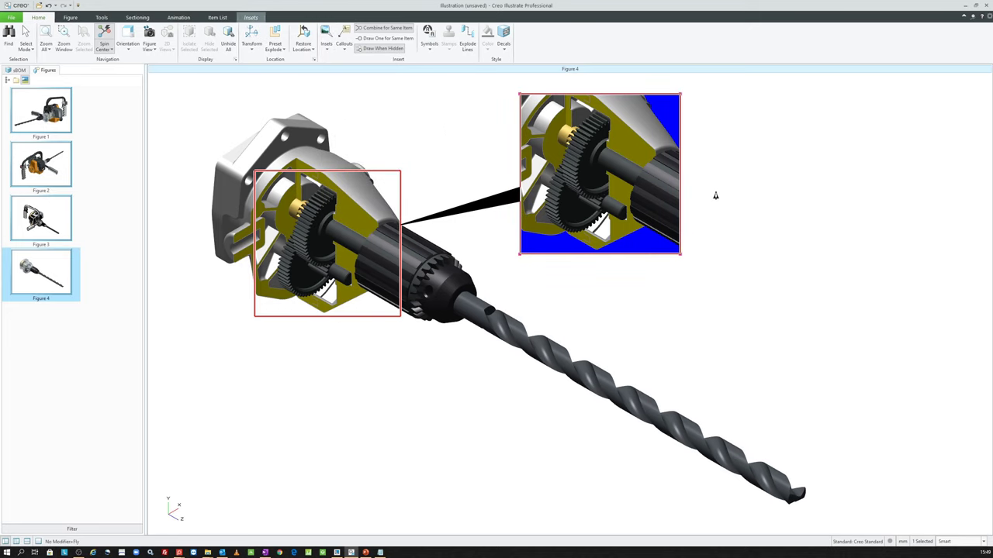
{"action": "right_click", "coordinate": [715, 195]}
{"action": "left_click", "coordinate": [751, 355]}
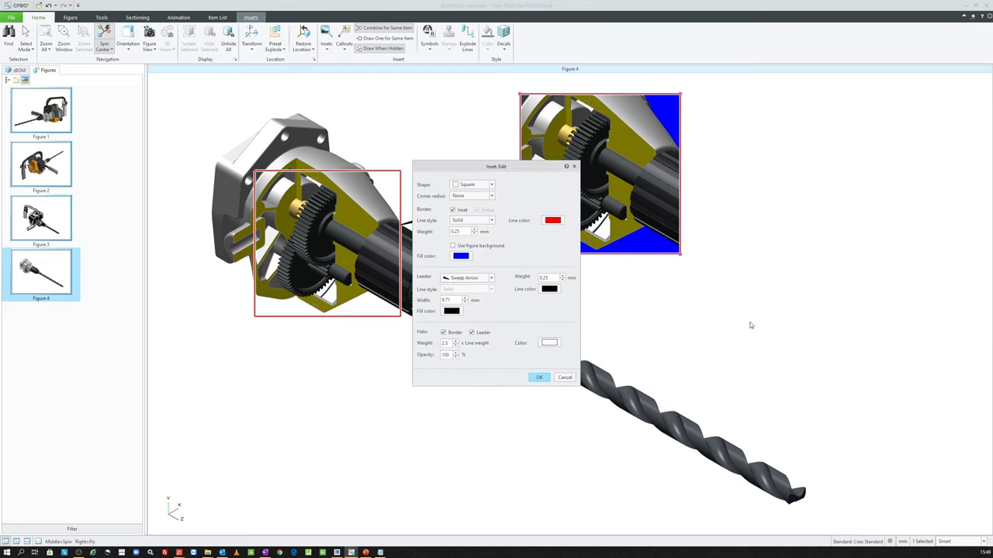
{"action": "left_click_drag", "start_coordinate": [540, 171], "coordinate": [868, 158]}
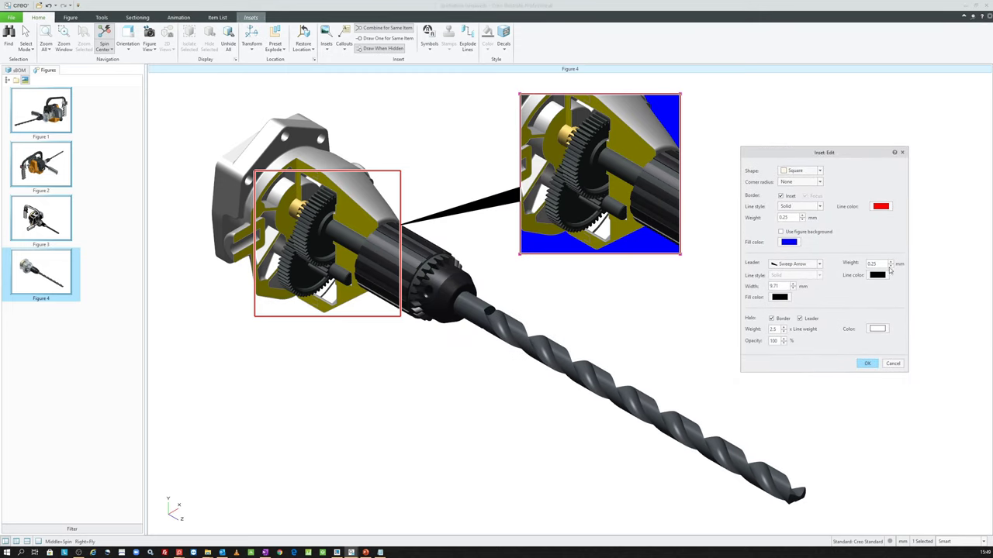
- Set the leader to a Straight Line, weight 1.00 mm, coloured red
{"action": "left_click", "coordinate": [780, 264]}
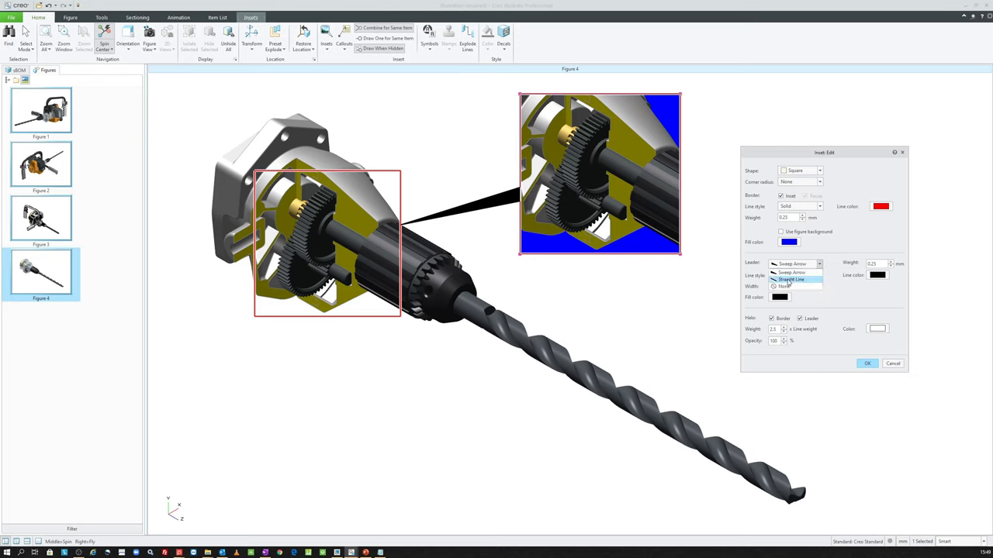
{"action": "left_click", "coordinate": [788, 280]}
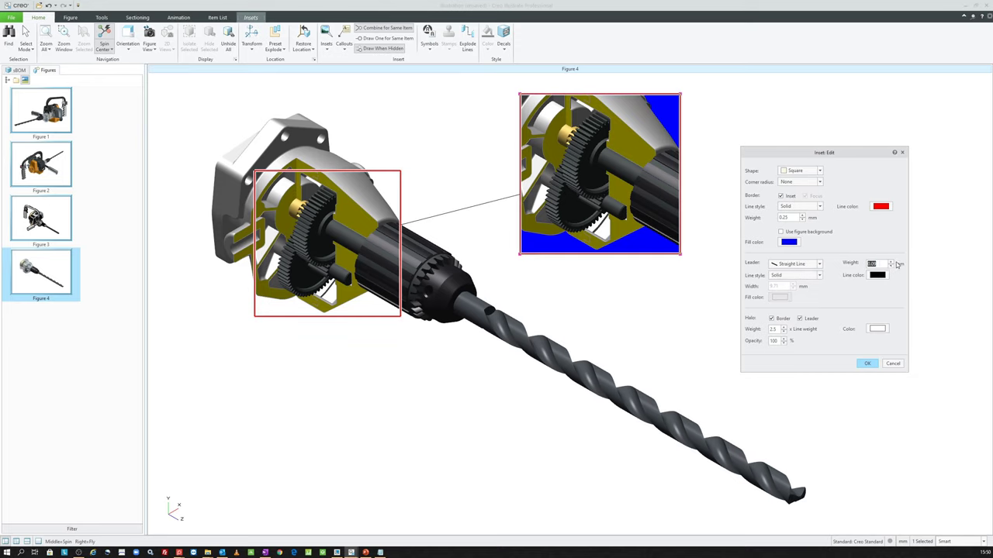
{"action": "left_click", "coordinate": [890, 264]}
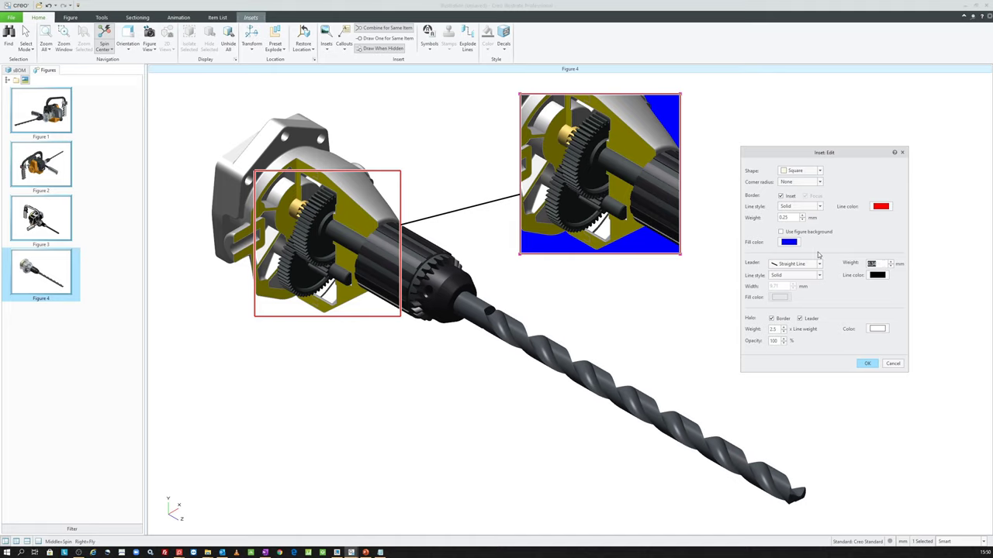
{"action": "type", "text": "1"}
{"action": "key", "text": "Return"}
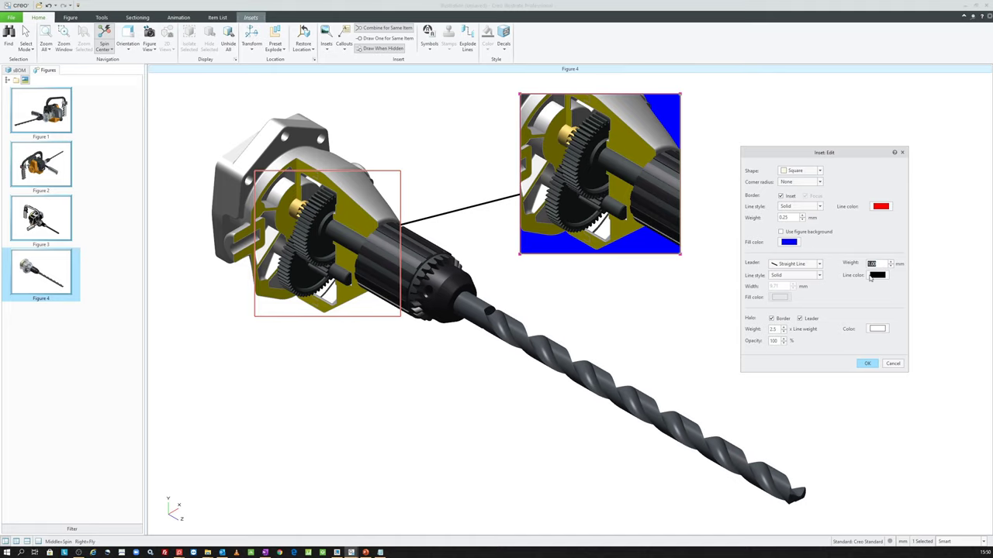
{"action": "left_click", "coordinate": [877, 276]}
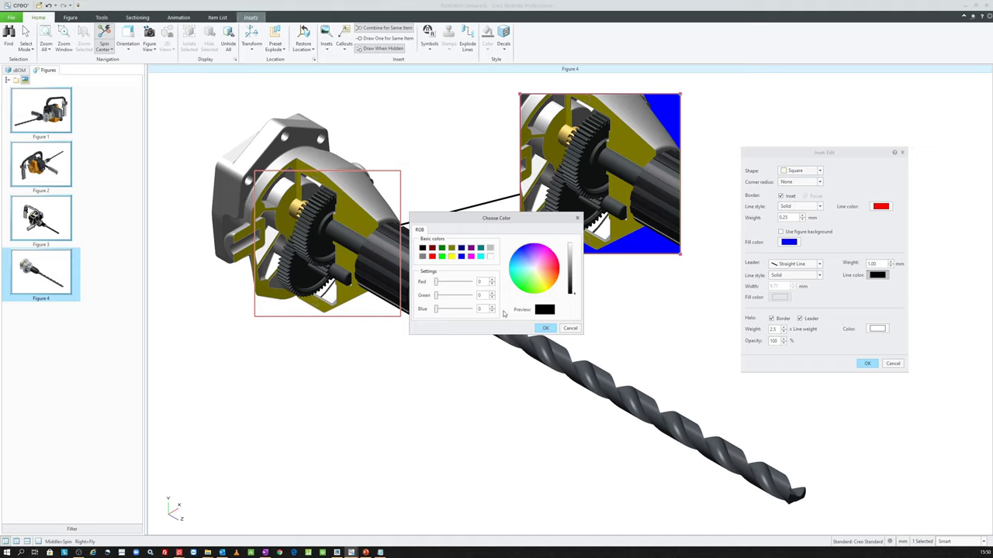
{"action": "left_click", "coordinate": [432, 257]}
{"action": "left_click", "coordinate": [545, 328]}
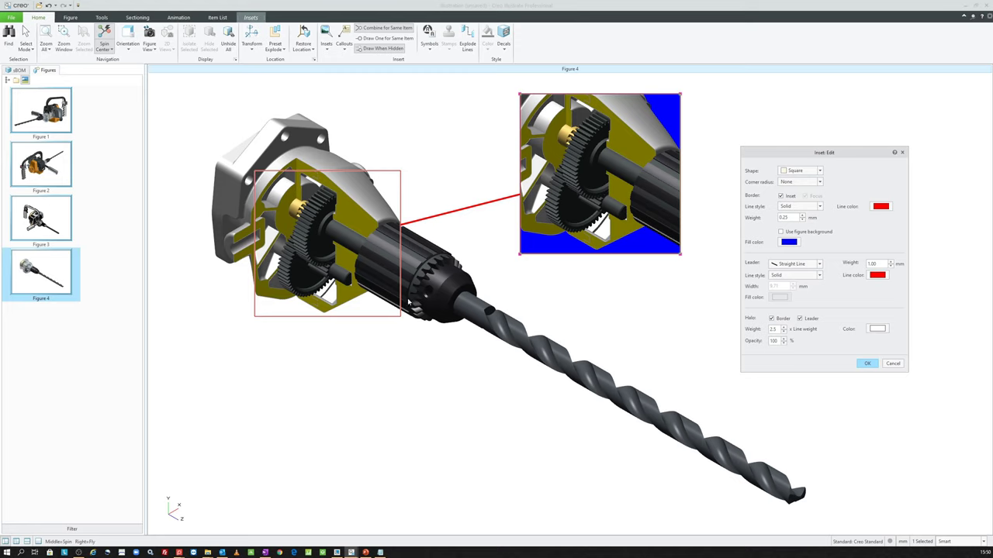
- Change the halo colour to yellow
{"action": "left_click", "coordinate": [772, 319]}
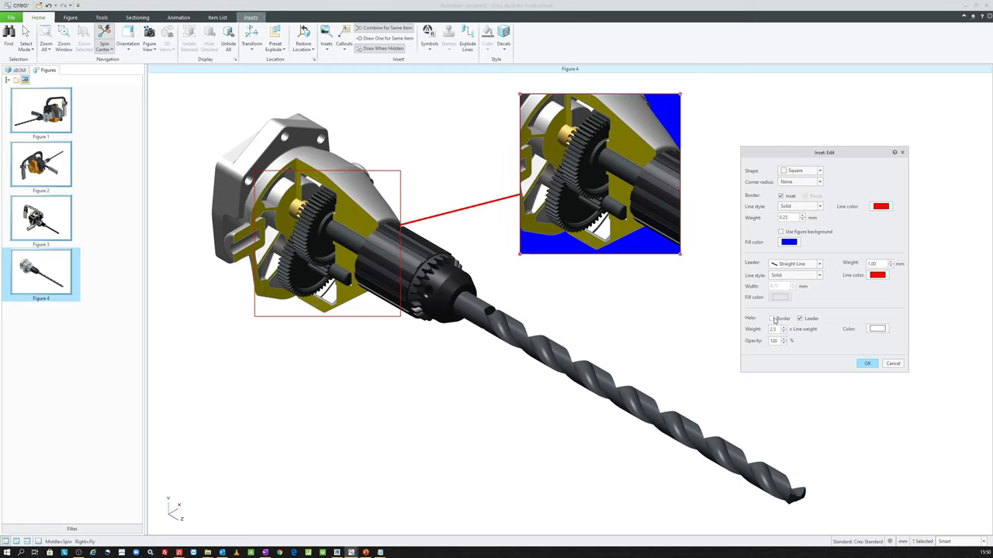
{"action": "left_click", "coordinate": [773, 319]}
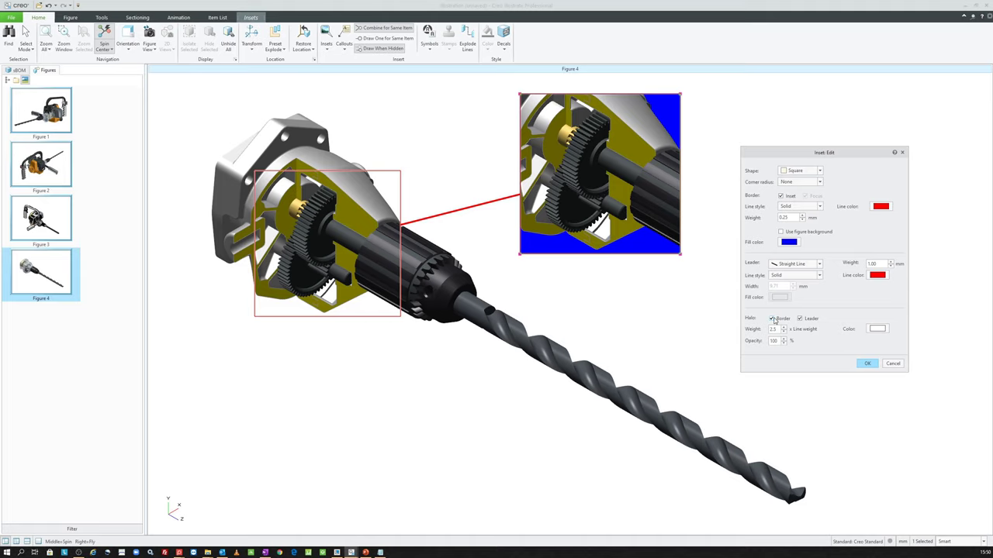
{"action": "left_click", "coordinate": [874, 330]}
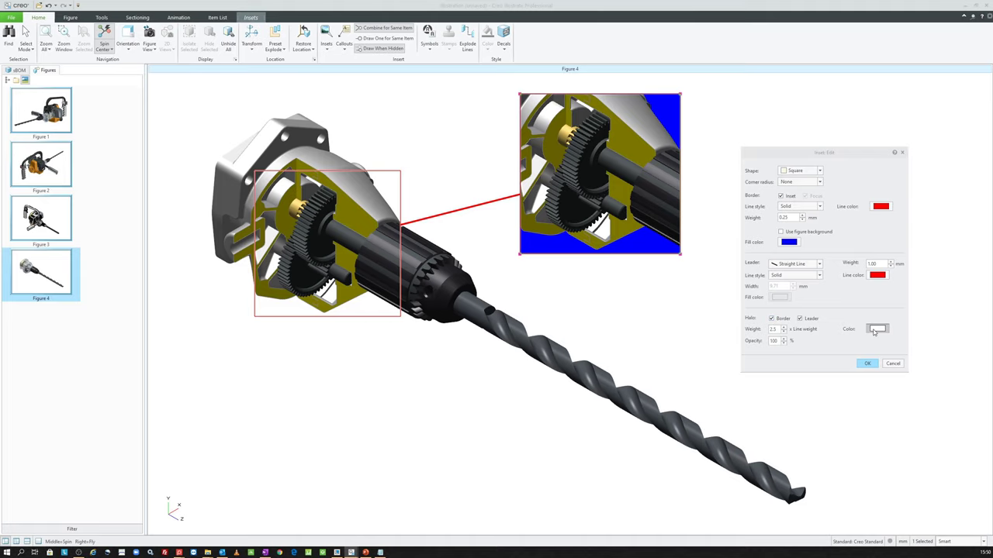
{"action": "left_click", "coordinate": [452, 257]}
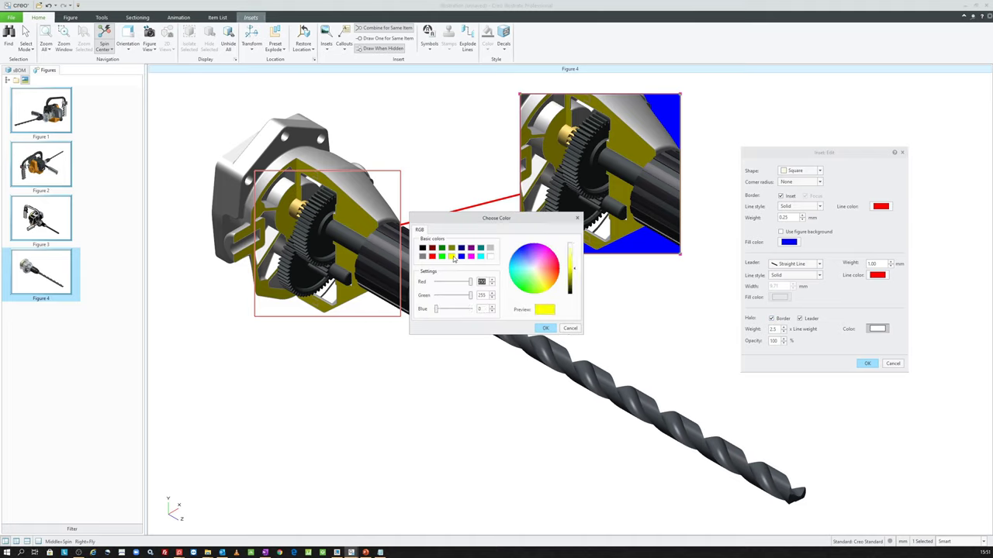
{"action": "left_click", "coordinate": [549, 328]}
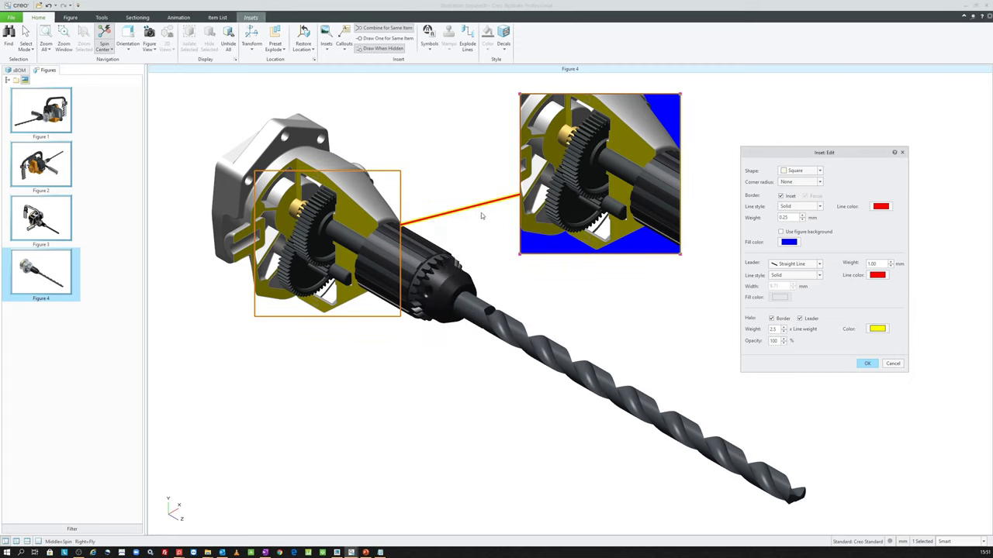
{"action": "left_click", "coordinate": [773, 320]}
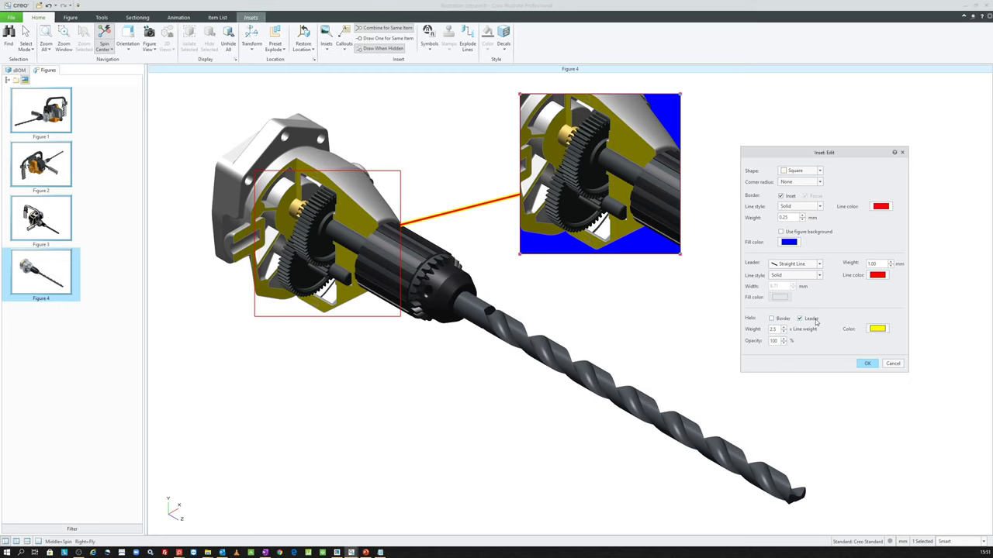
{"action": "left_click", "coordinate": [816, 321]}
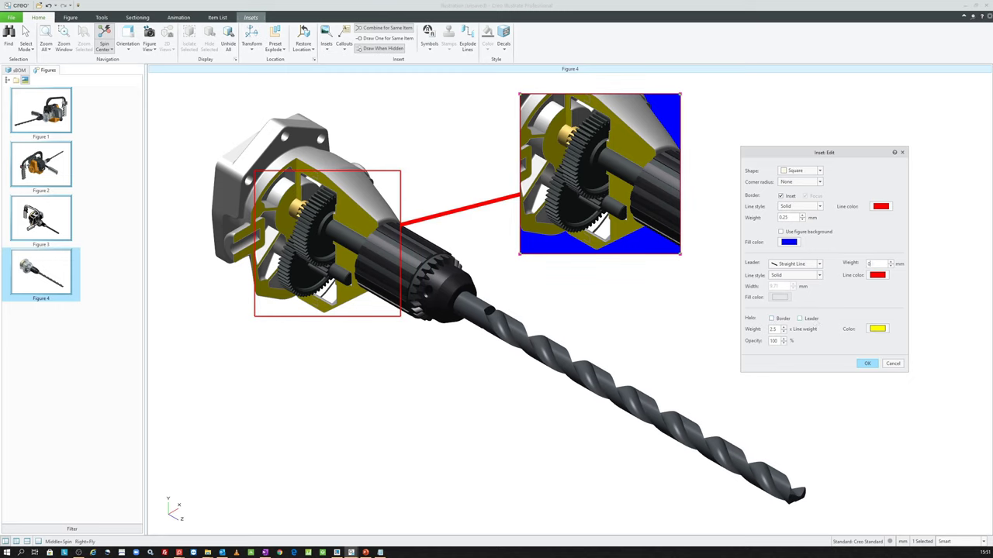
{"action": "type", "text": ".50"}
- Set a 0.50 mm leader and halo border and leader at 1.5 weight, 50% opacity, then close
{"action": "key", "text": "Return"}
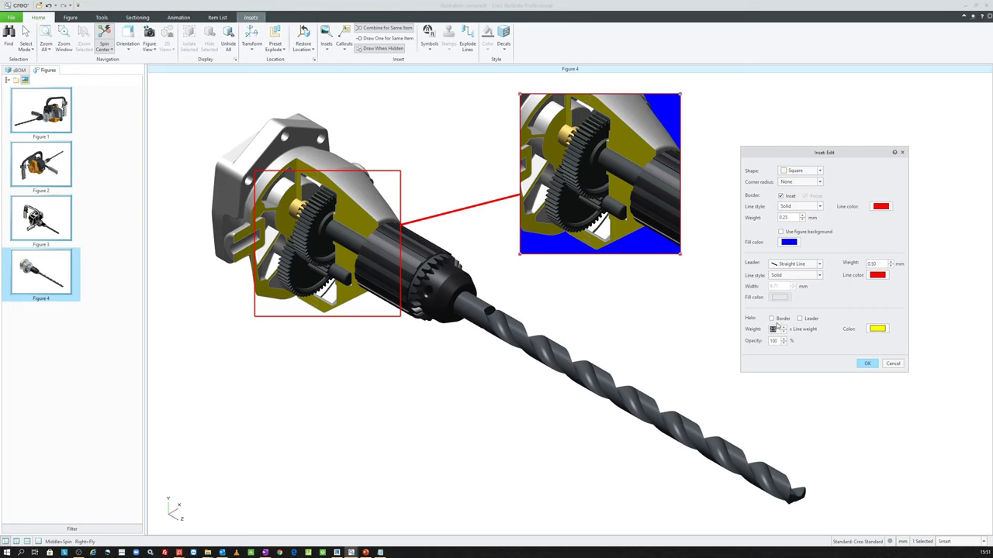
{"action": "left_click", "coordinate": [778, 319]}
{"action": "left_click", "coordinate": [808, 323]}
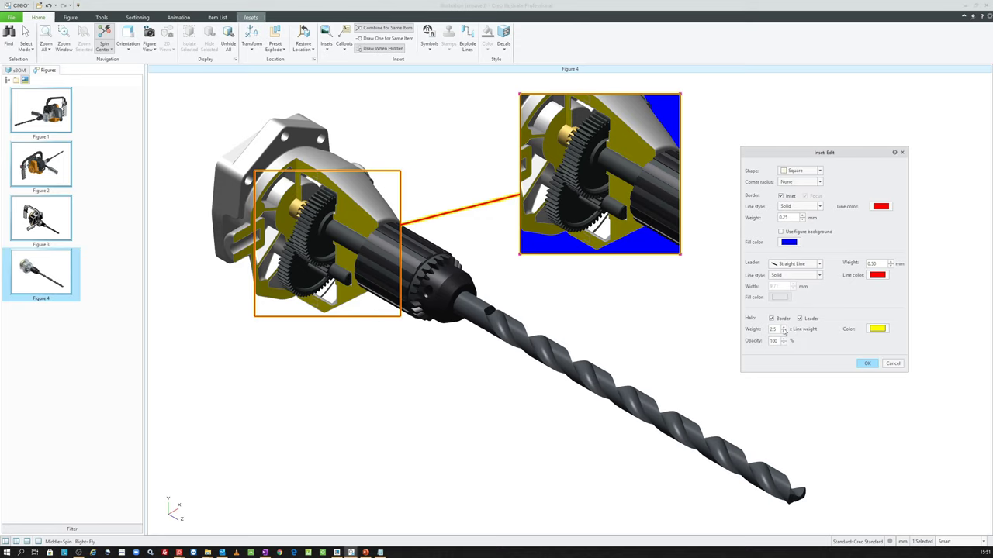
{"action": "left_click", "coordinate": [784, 332]}
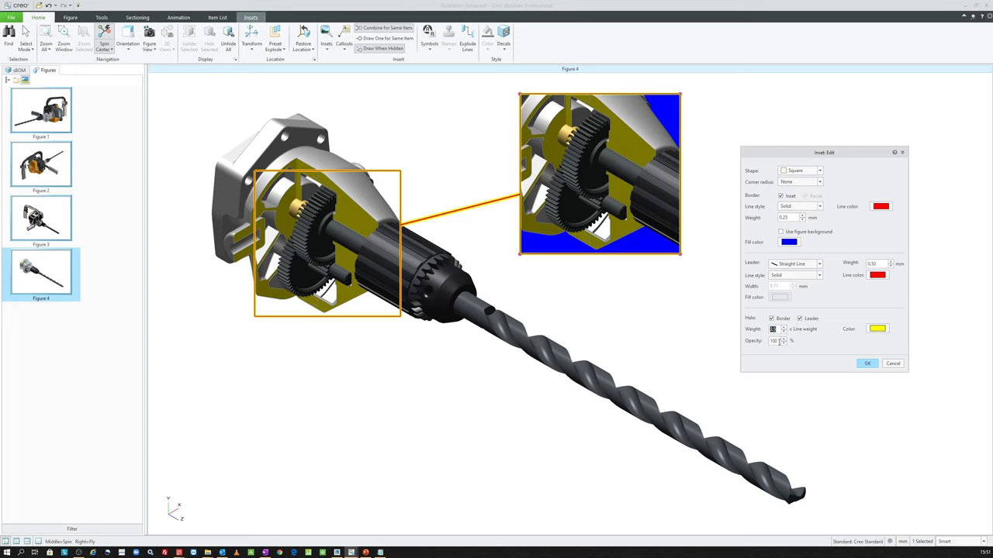
{"action": "double_click", "coordinate": [774, 342]}
{"action": "key", "text": "Return"}
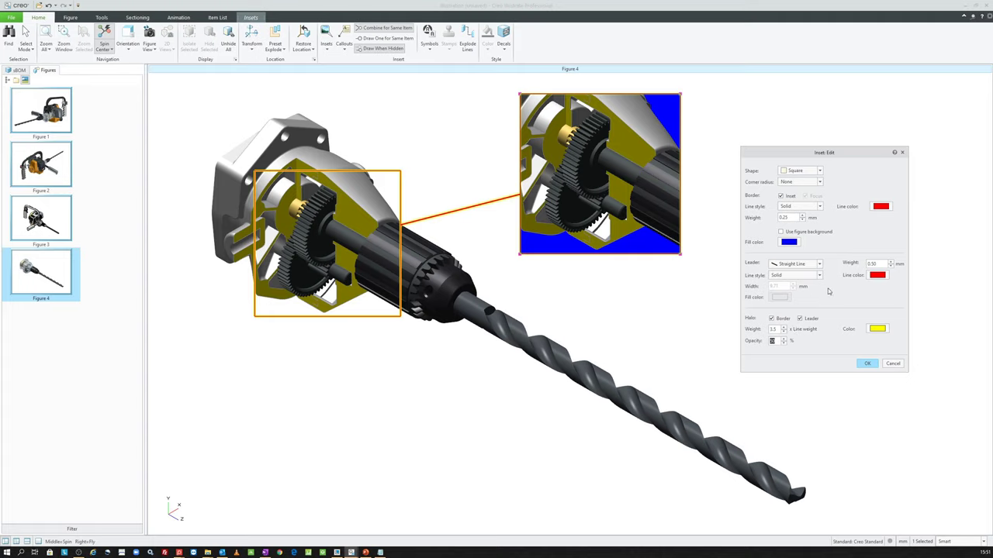
{"action": "key", "text": "Return"}
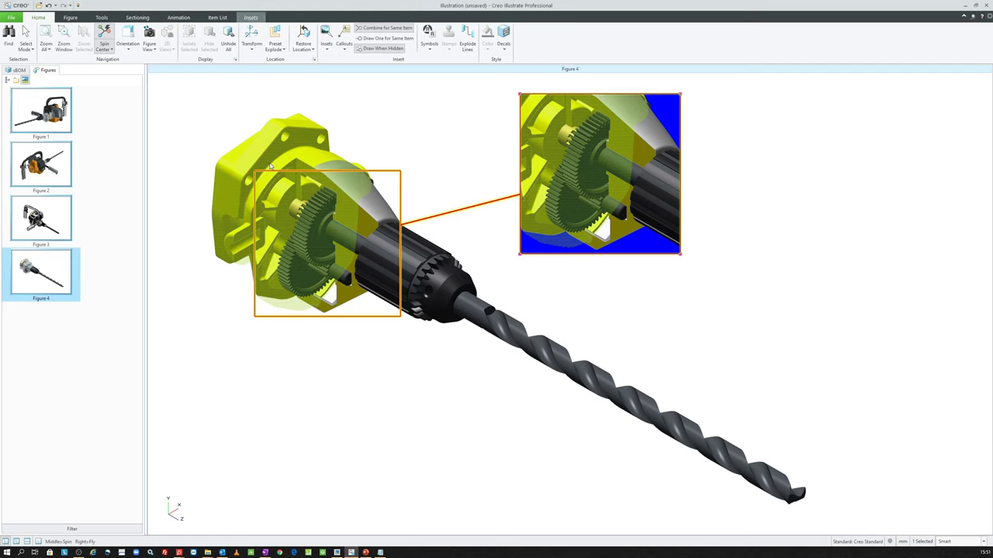
- Select the Inset in the figure contents list and delete it with its leader
{"action": "left_click", "coordinate": [443, 151]}
{"action": "left_click_drag", "start_coordinate": [725, 292], "coordinate": [516, 83]}
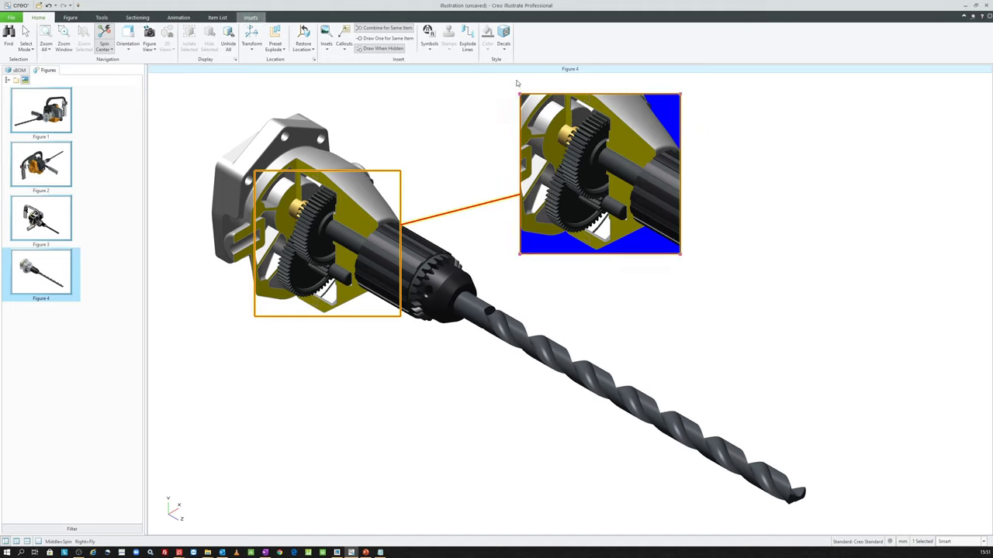
{"action": "left_click", "coordinate": [516, 83]}
{"action": "left_click", "coordinate": [14, 546]}
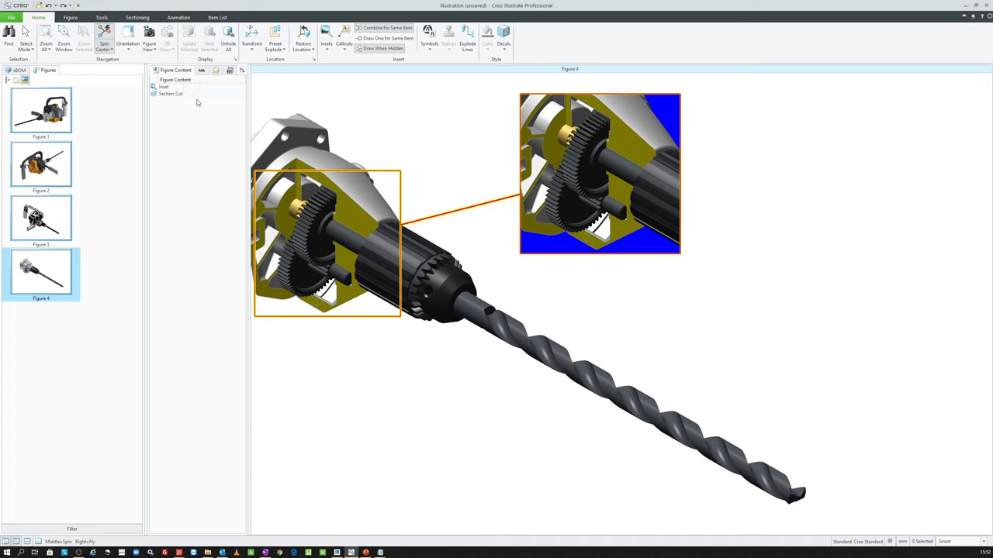
{"action": "left_click", "coordinate": [167, 88]}
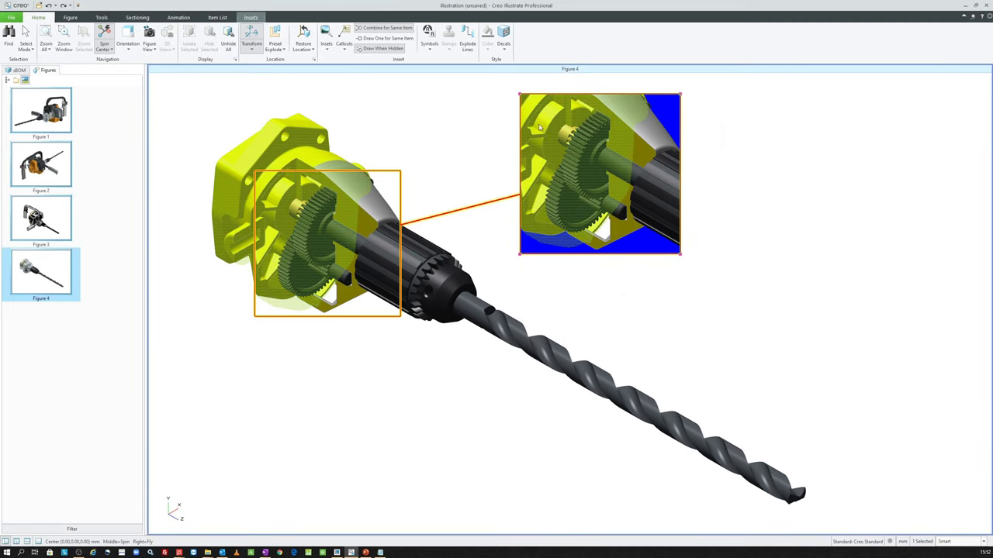
{"action": "key", "text": "Delete"}
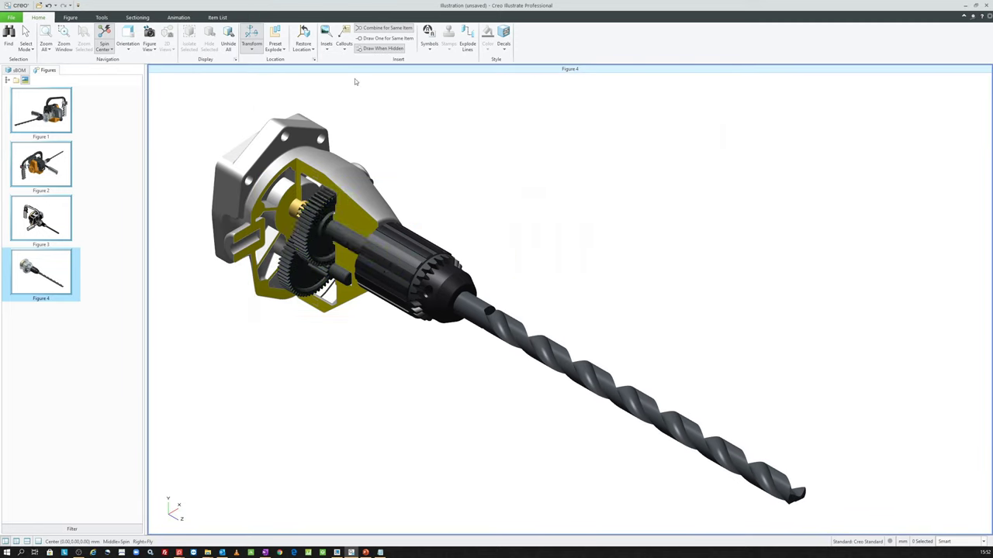
- Choose Manage Insets from the Insets gallery to list the Inset A, B and C styles
{"action": "left_click", "coordinate": [325, 39]}
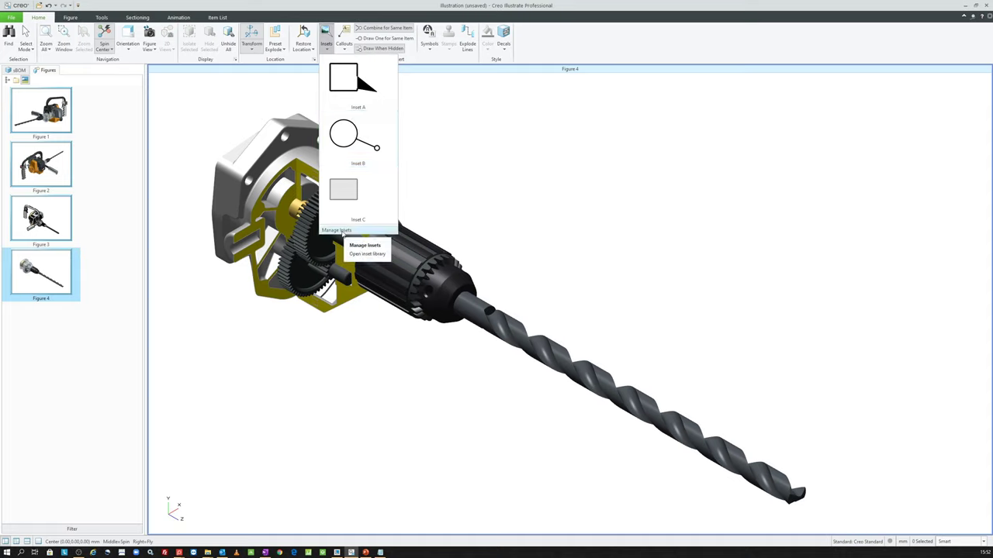
{"action": "left_click", "coordinate": [342, 231]}
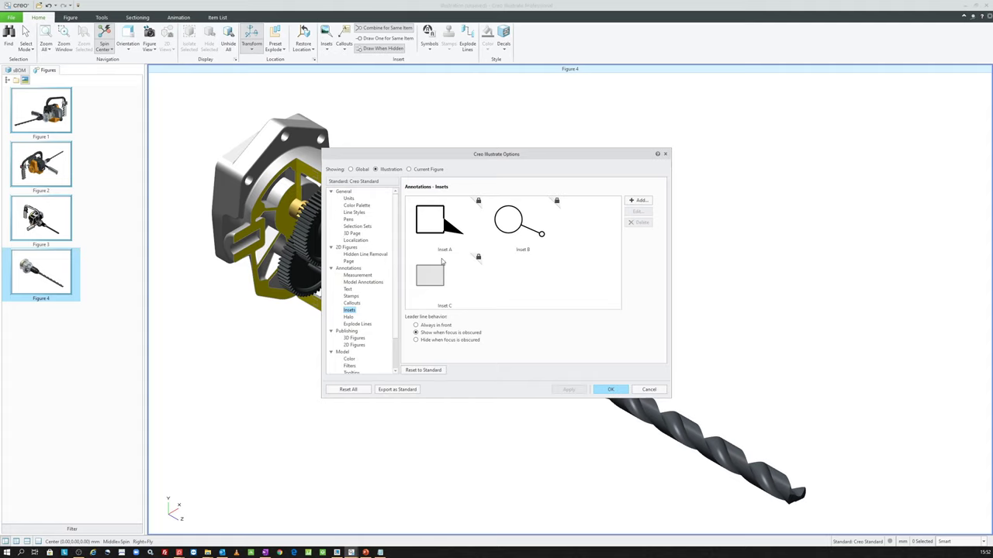
- Add an Inset D style with Square shape, 0.20 border weight and a Straight Line leader
{"action": "left_click", "coordinate": [640, 202]}
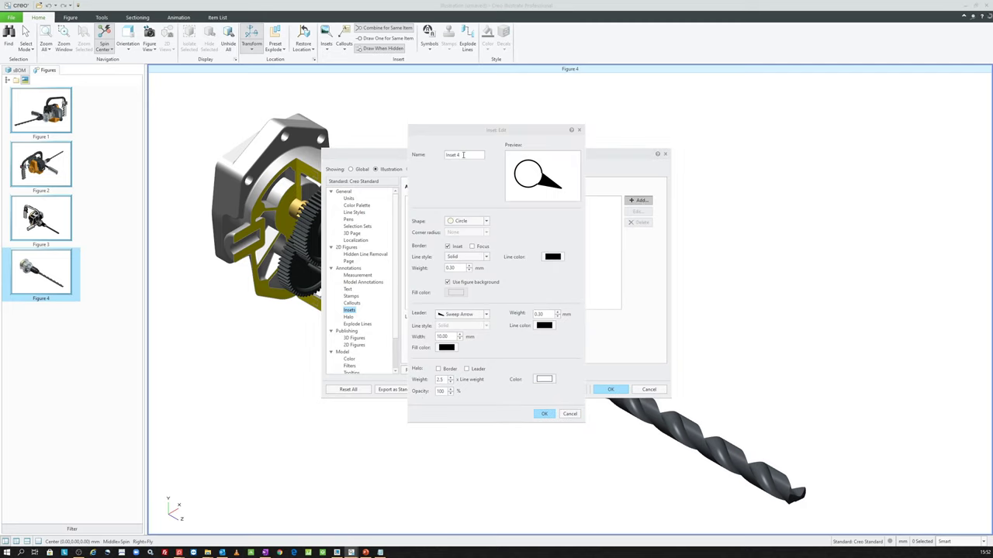
{"action": "left_click_drag", "start_coordinate": [481, 130], "coordinate": [634, 143]}
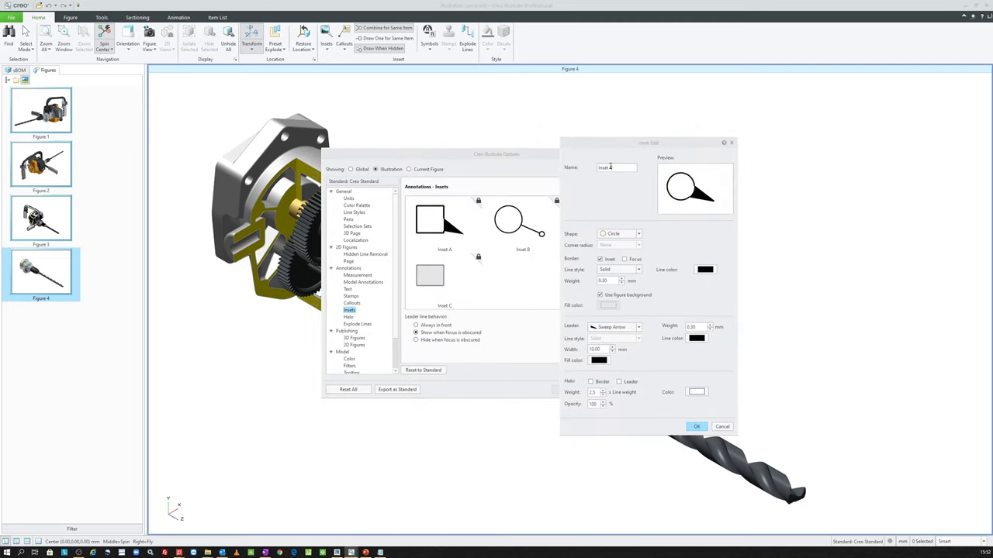
{"action": "type", "text": "D"}
{"action": "left_click", "coordinate": [623, 237]}
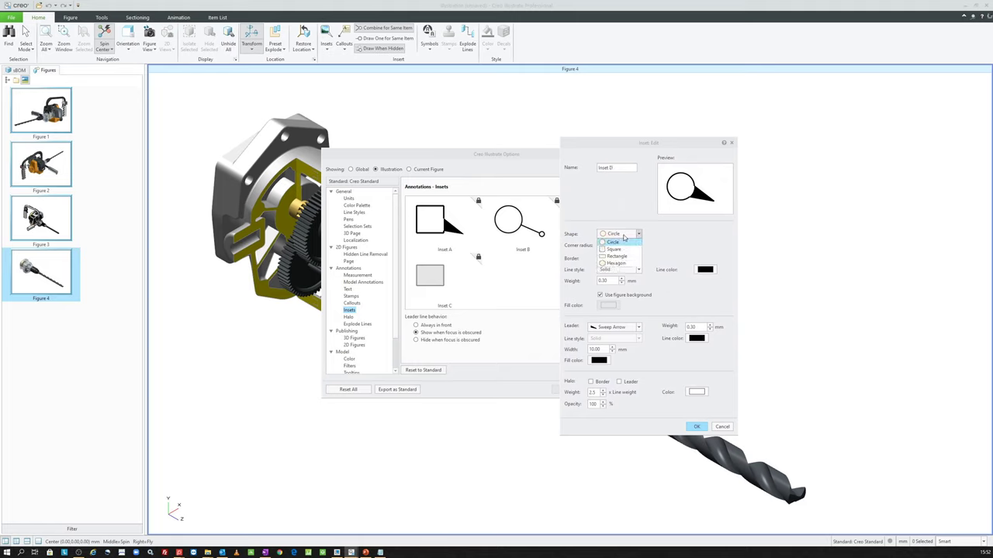
{"action": "left_click", "coordinate": [625, 242]}
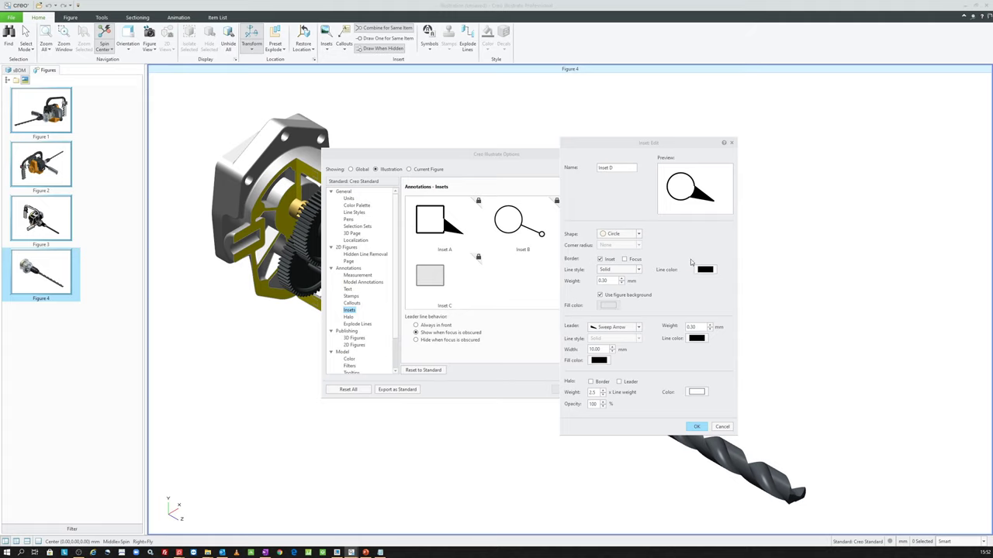
{"action": "left_click", "coordinate": [633, 235]}
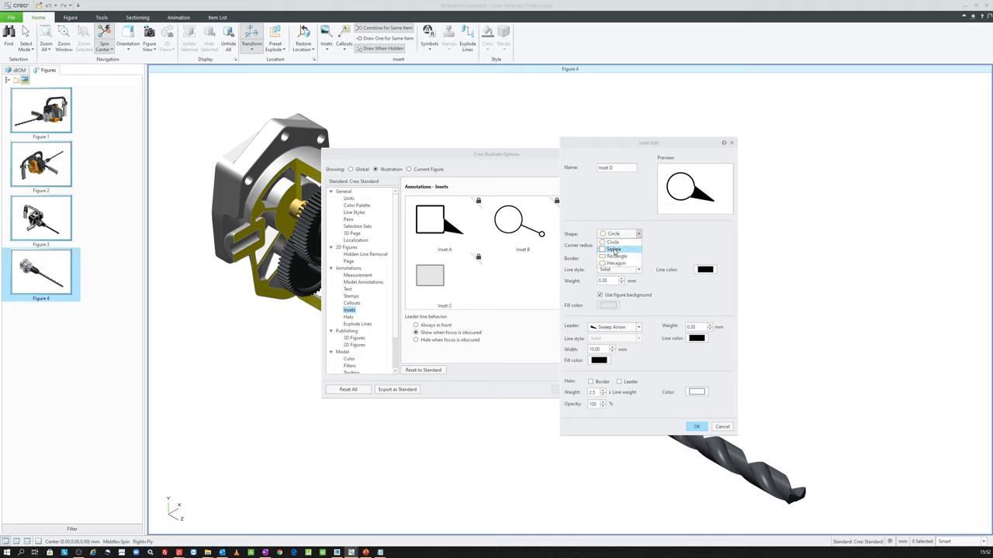
{"action": "left_click", "coordinate": [613, 249]}
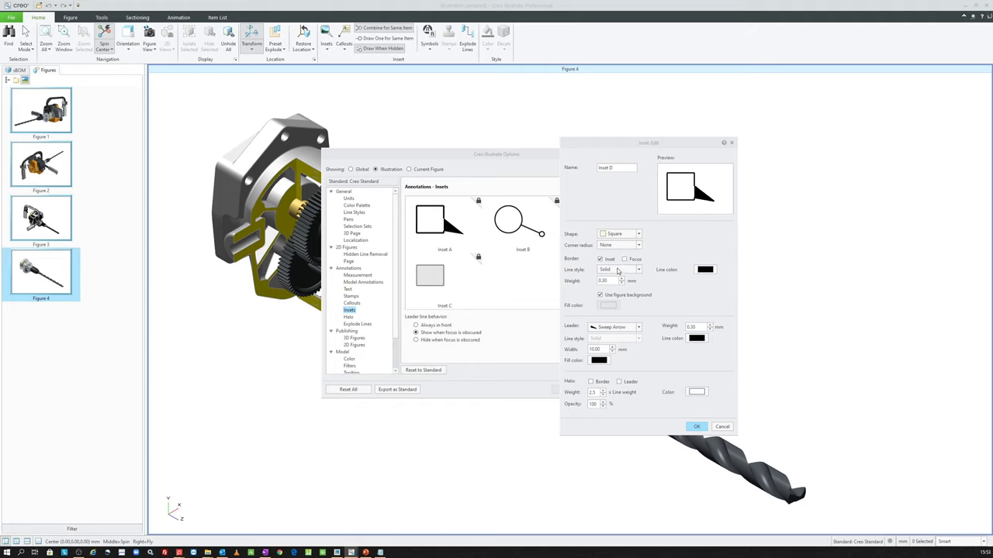
{"action": "double_click", "coordinate": [609, 281]}
{"action": "key", "text": "Down"}
{"action": "double_click", "coordinate": [702, 327]}
{"action": "left_click", "coordinate": [620, 327]}
{"action": "left_click", "coordinate": [604, 343]}
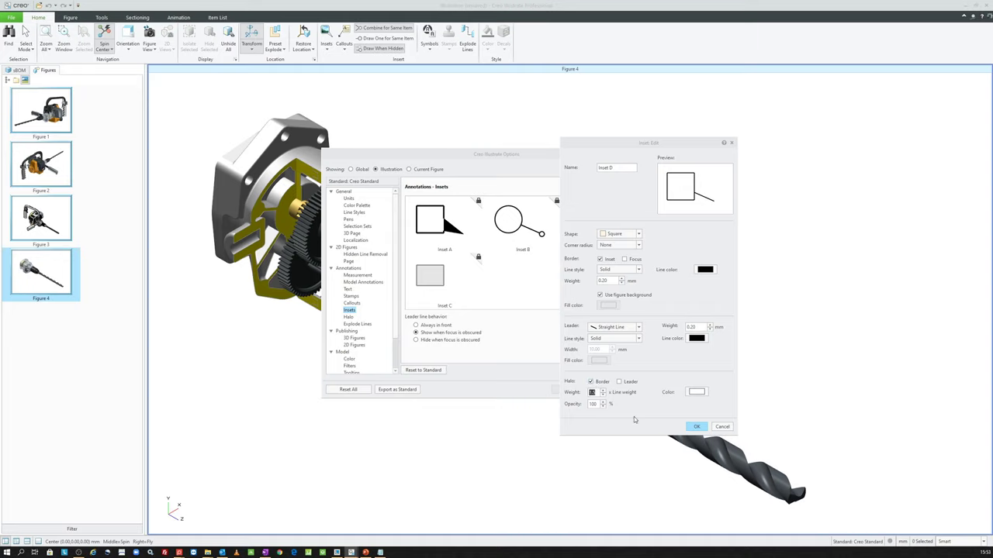
{"action": "left_click", "coordinate": [694, 428]}
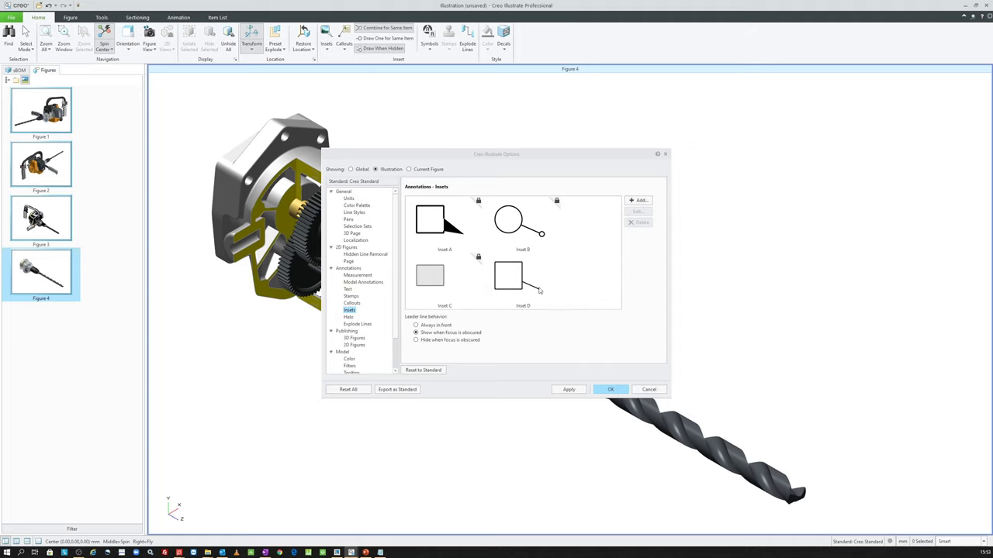
- Set Inset D's leader line style to Dotted, save it and close Options
{"action": "left_click", "coordinate": [514, 278]}
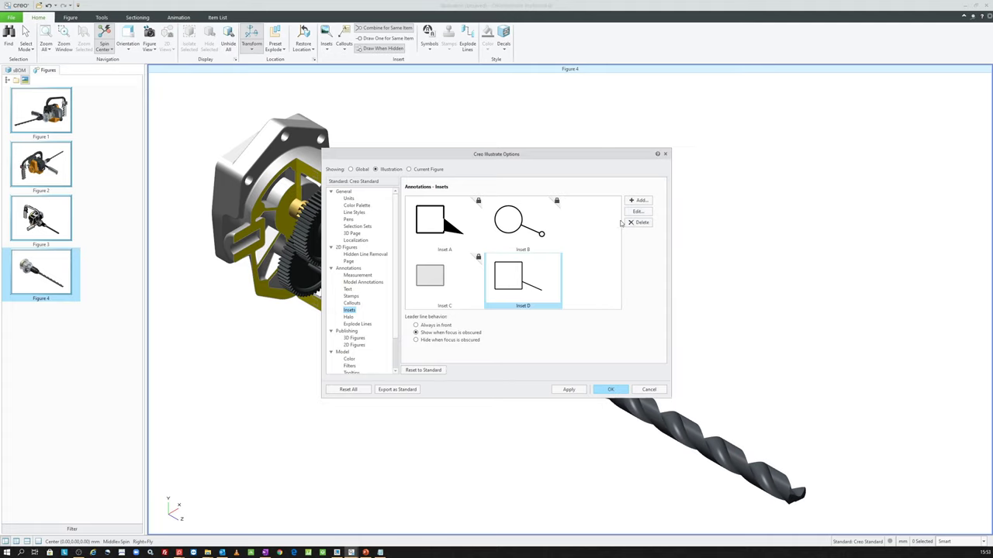
{"action": "left_click", "coordinate": [636, 213]}
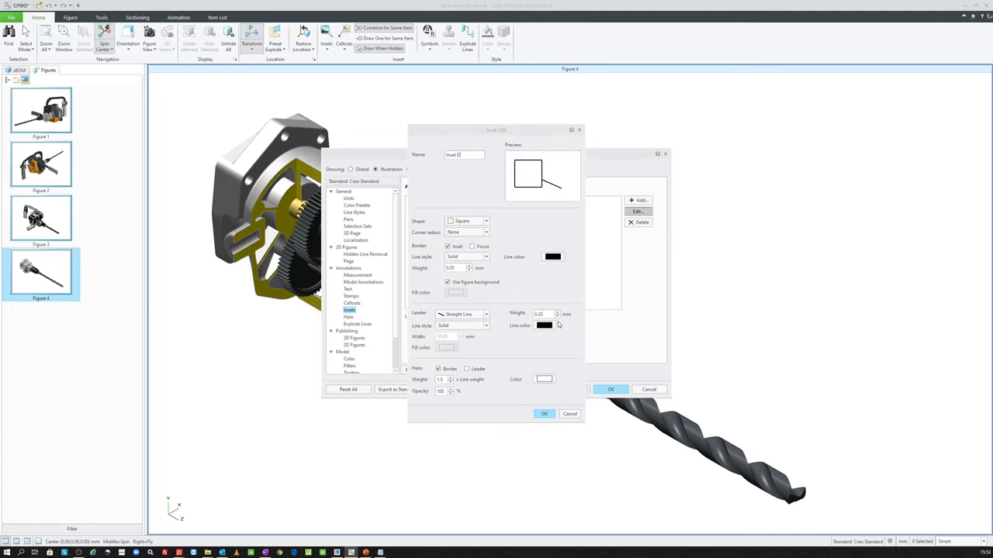
{"action": "left_click", "coordinate": [456, 327]}
{"action": "left_click", "coordinate": [454, 338]}
{"action": "left_click", "coordinate": [460, 325]}
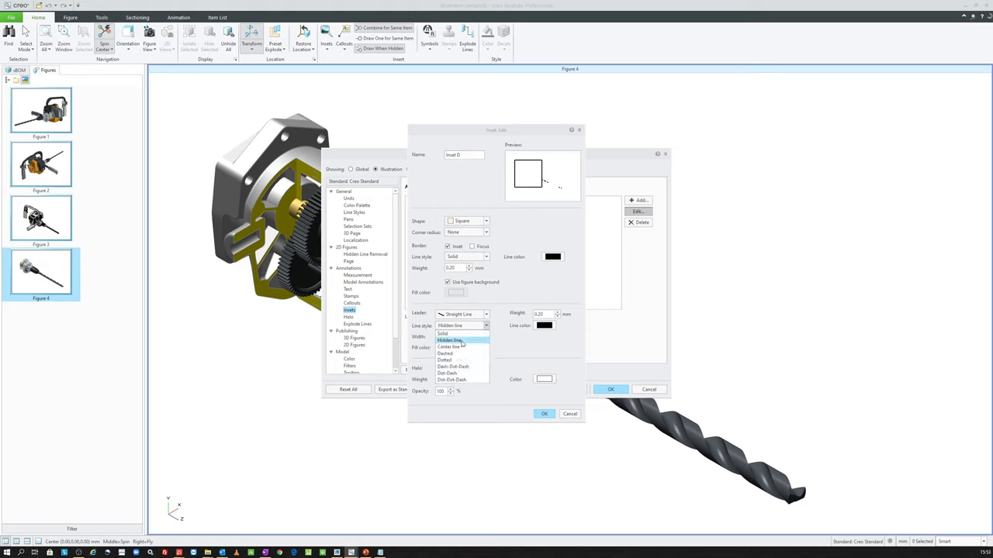
{"action": "left_click", "coordinate": [450, 360]}
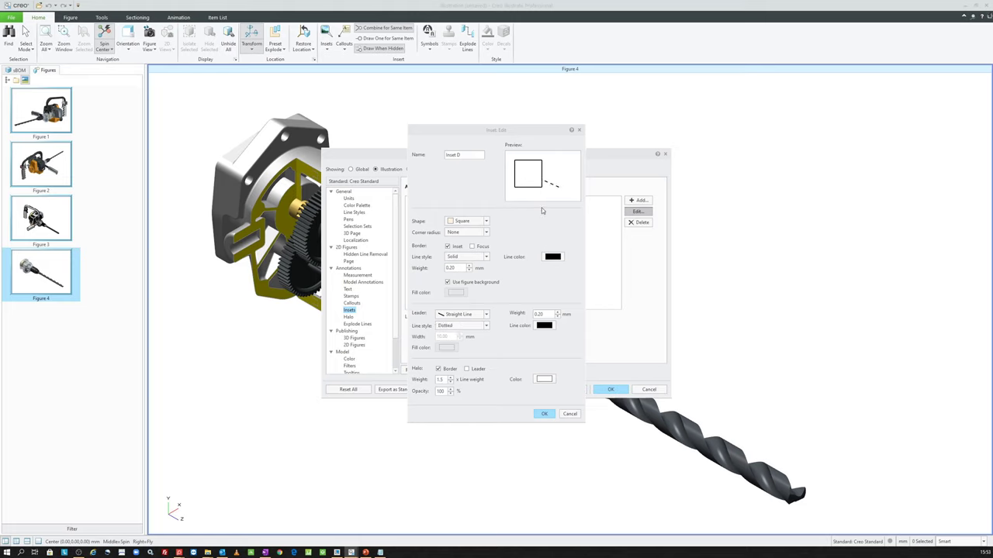
{"action": "left_click", "coordinate": [473, 329]}
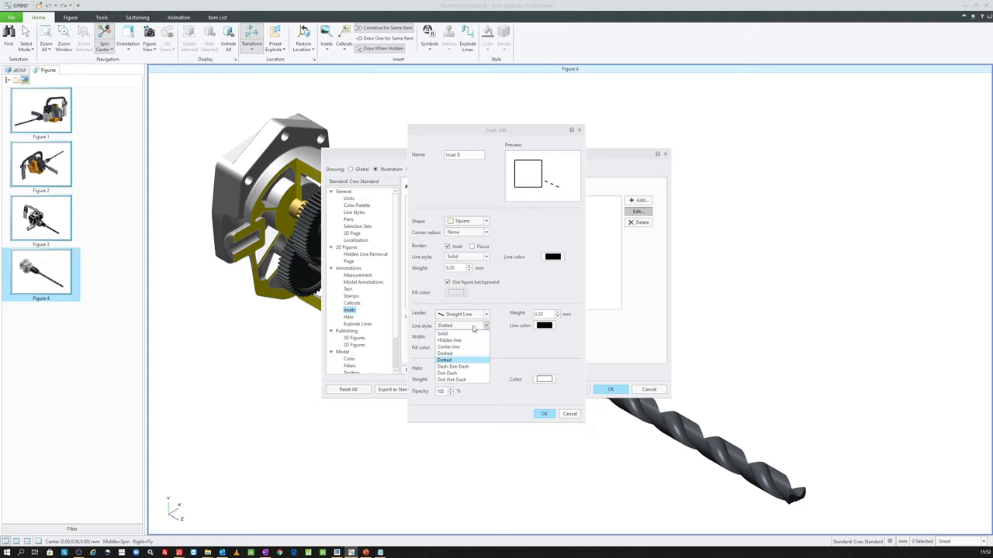
{"action": "left_click", "coordinate": [448, 373]}
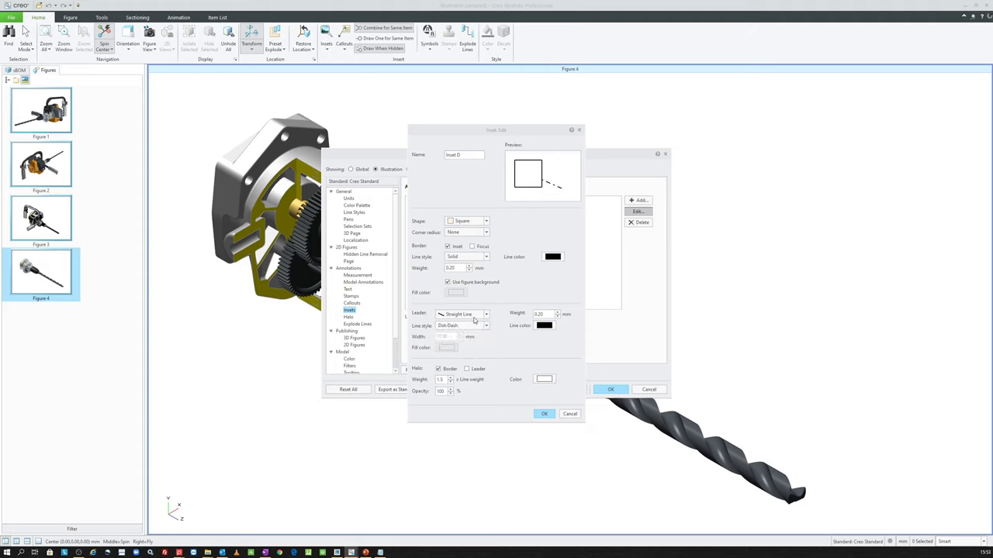
{"action": "left_click", "coordinate": [462, 328]}
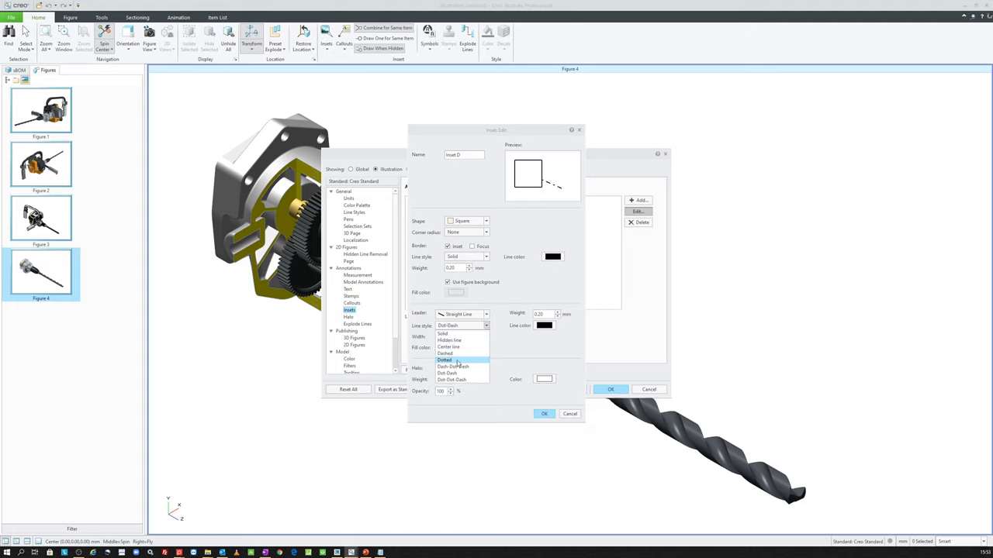
{"action": "left_click", "coordinate": [458, 360]}
{"action": "left_click", "coordinate": [542, 415]}
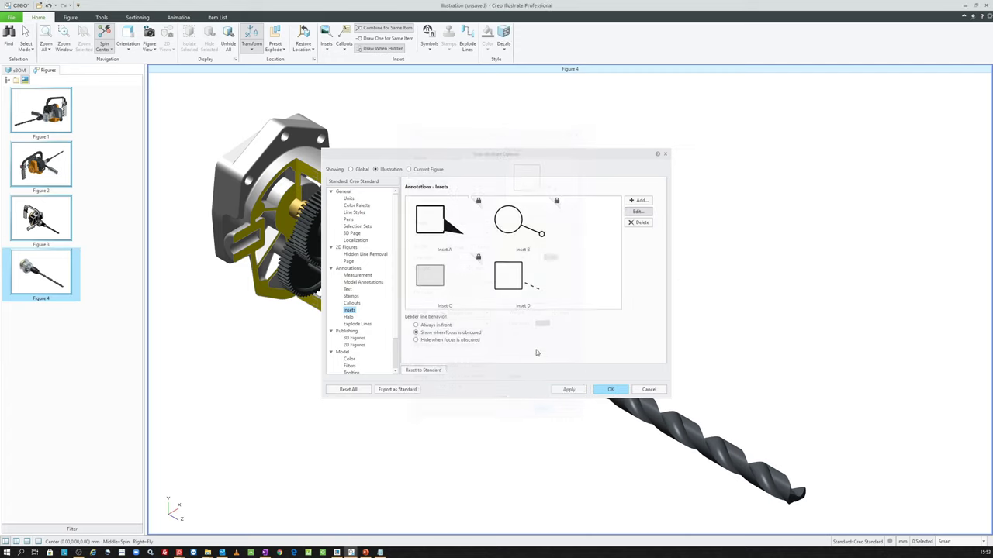
{"action": "left_click", "coordinate": [609, 389]}
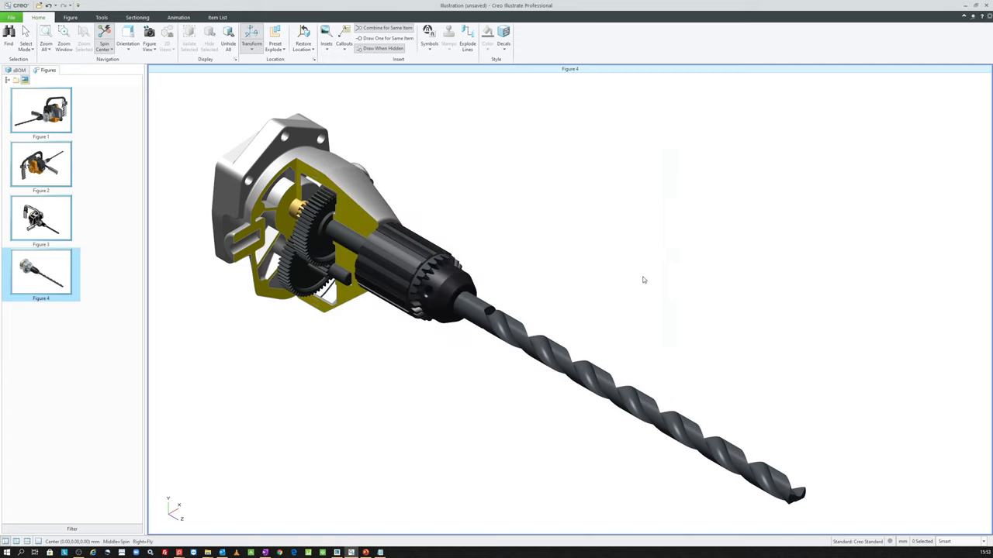
- Insert an Inset D magnifying the gears, placed in the upper right of the figure
{"action": "left_click", "coordinate": [326, 47]}
{"action": "scroll", "coordinate": [365, 138], "scroll_direction": "down", "scroll_amount": 1}
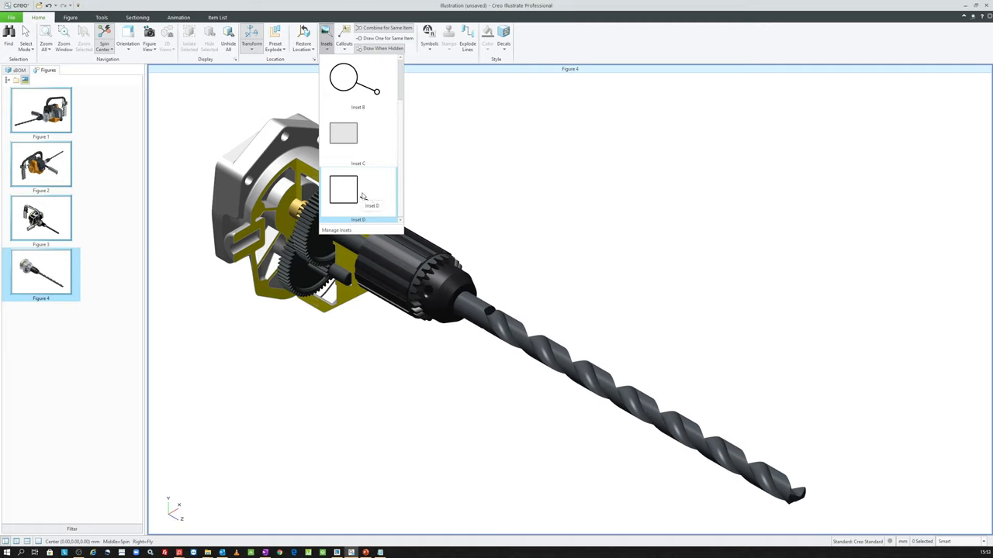
{"action": "left_click", "coordinate": [361, 197]}
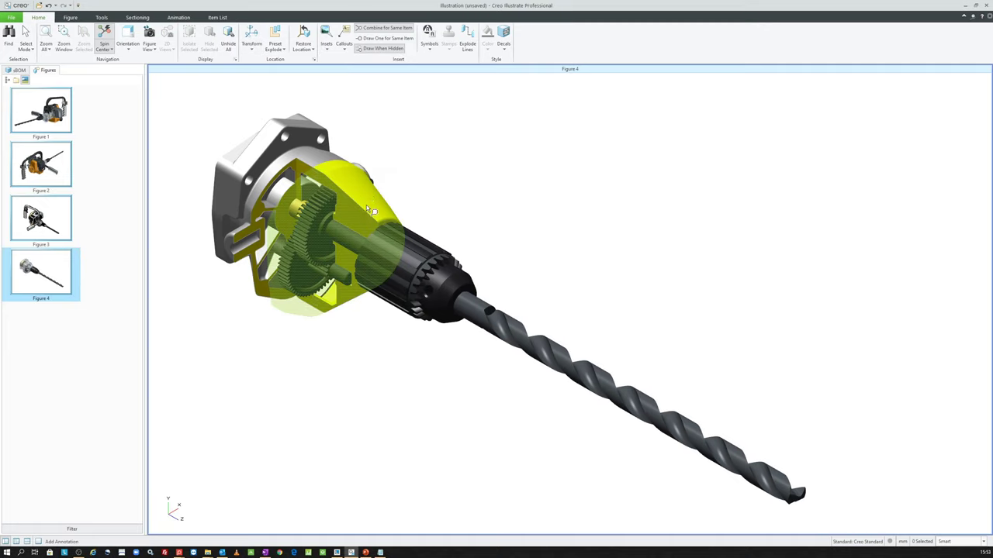
{"action": "left_click", "coordinate": [324, 265]}
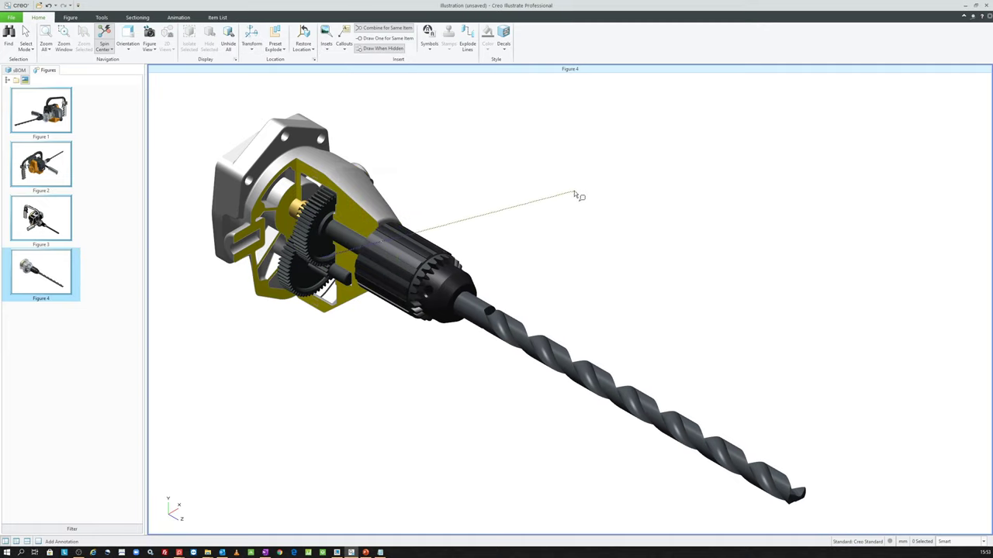
{"action": "left_click", "coordinate": [612, 182]}
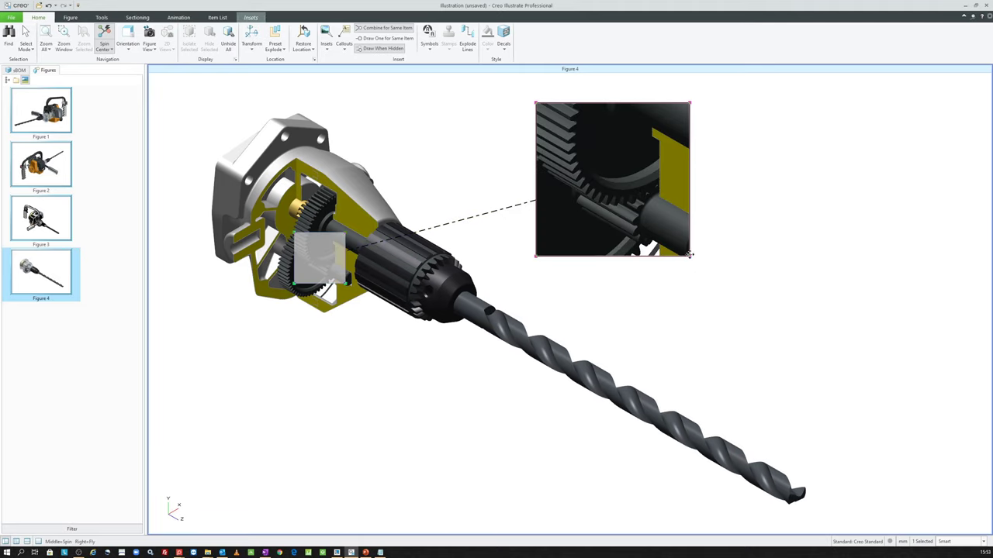
{"action": "left_click_drag", "start_coordinate": [692, 261], "coordinate": [718, 263]}
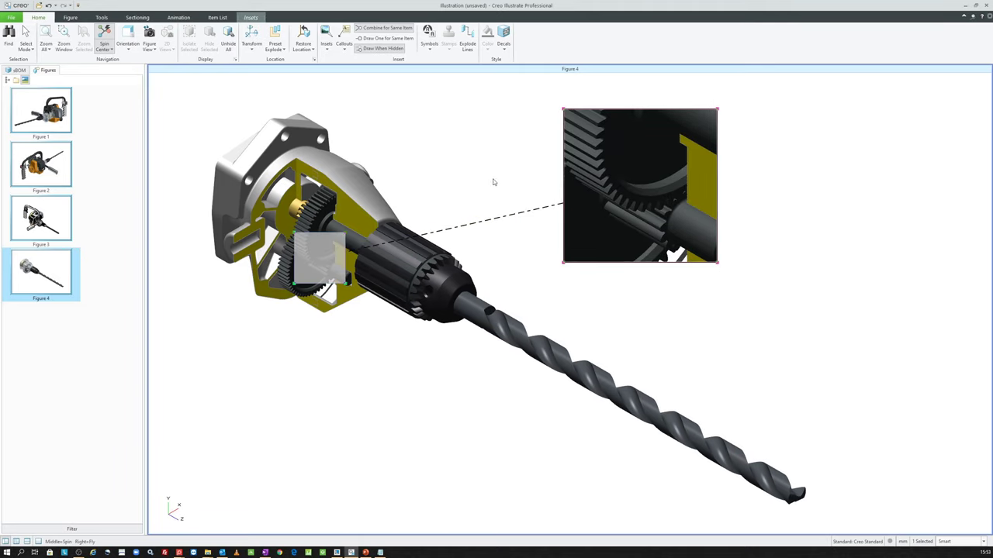
{"action": "left_click", "coordinate": [471, 211]}
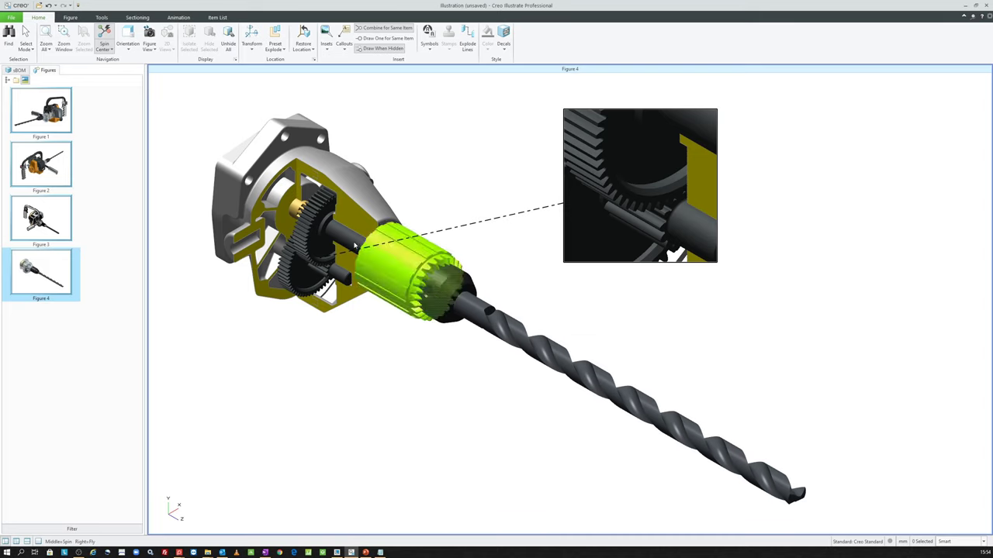
- Enlarge and recentre the inset's source area over the gear teeth
{"action": "left_click", "coordinate": [465, 229]}
{"action": "right_click", "coordinate": [464, 228]}
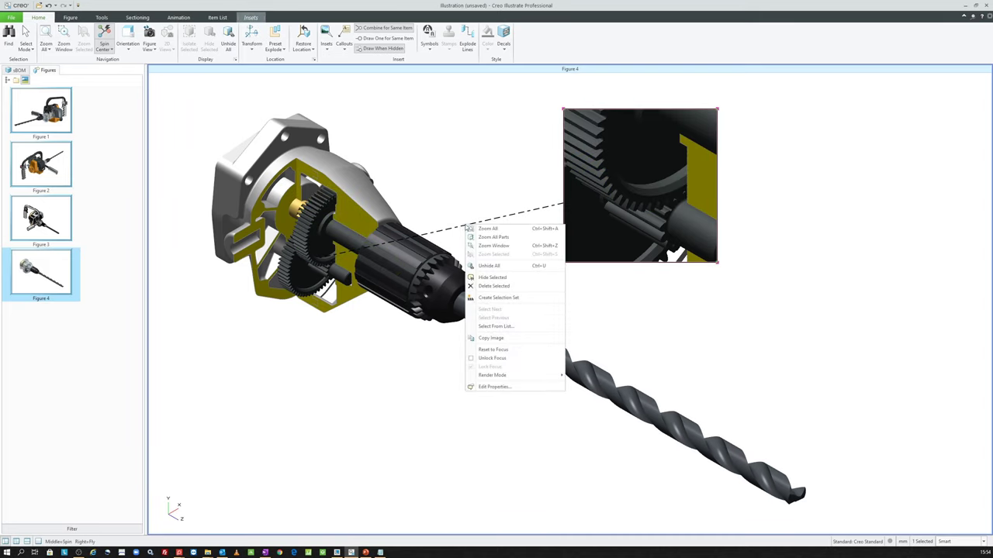
{"action": "left_click", "coordinate": [508, 359]}
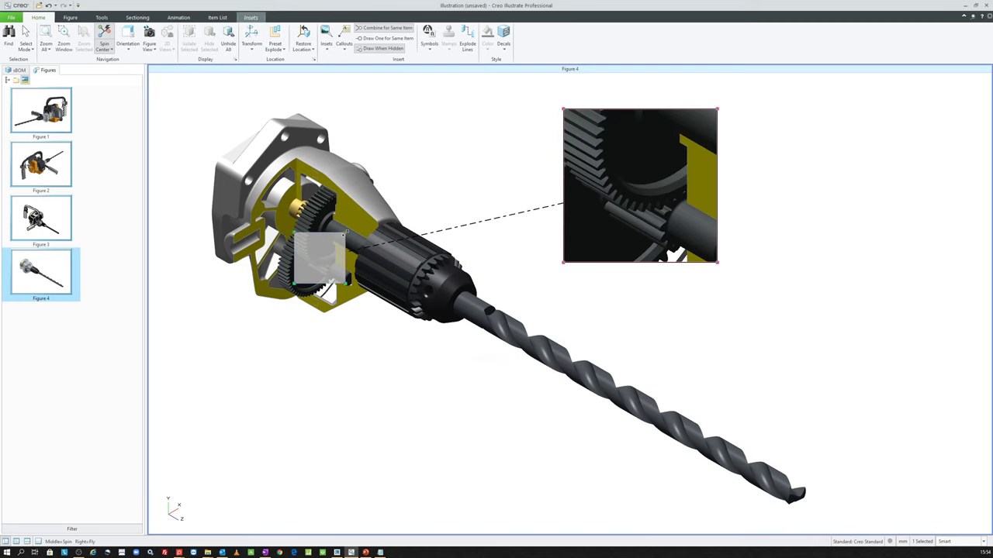
{"action": "mouse_move", "coordinate": [346, 233]}
{"action": "left_mouse_down"}
{"action": "mouse_move", "coordinate": [404, 177]}
{"action": "mouse_move", "coordinate": [395, 162]}
{"action": "mouse_move", "coordinate": [380, 179]}
{"action": "left_mouse_up"}
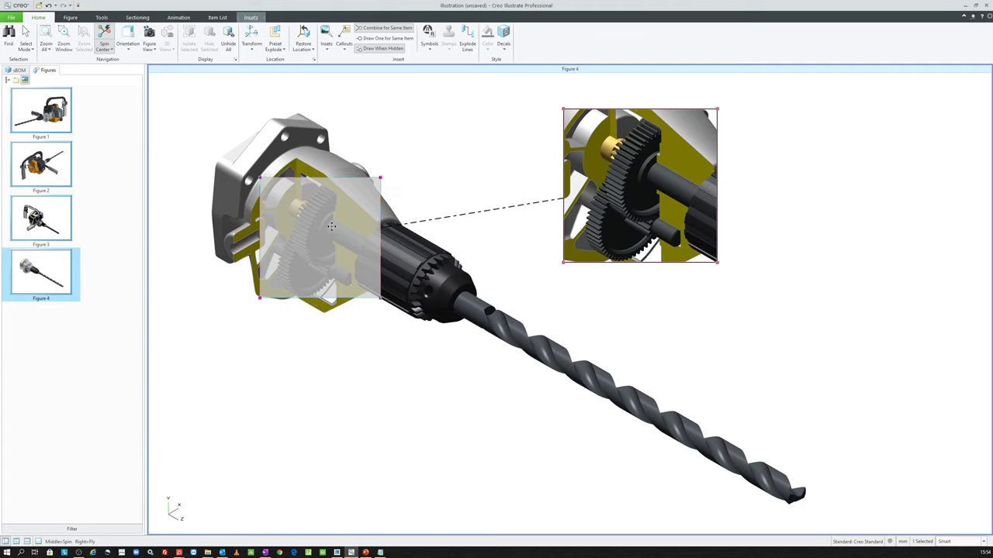
{"action": "left_click_drag", "start_coordinate": [331, 226], "coordinate": [325, 231]}
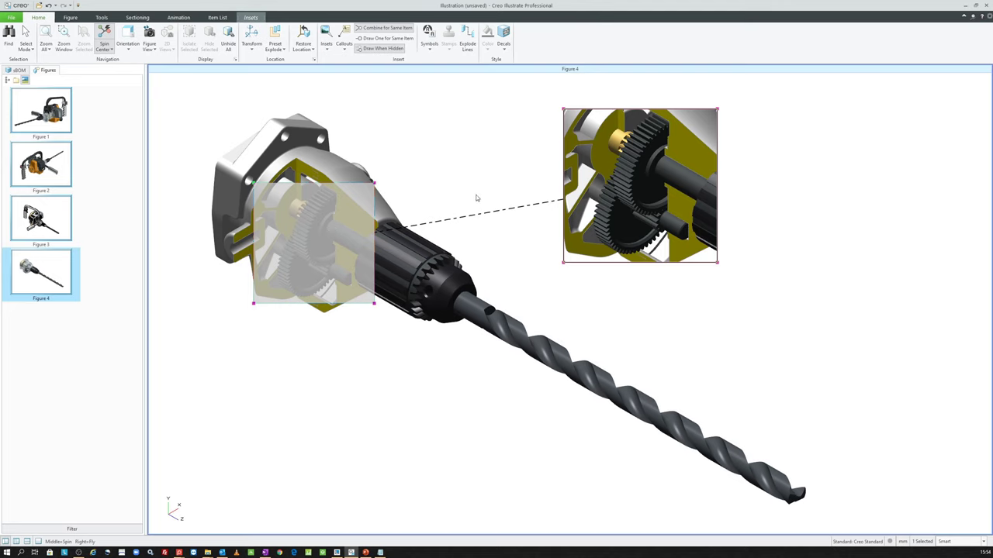
{"action": "left_click", "coordinate": [737, 292]}
{"action": "left_click", "coordinate": [712, 262]}
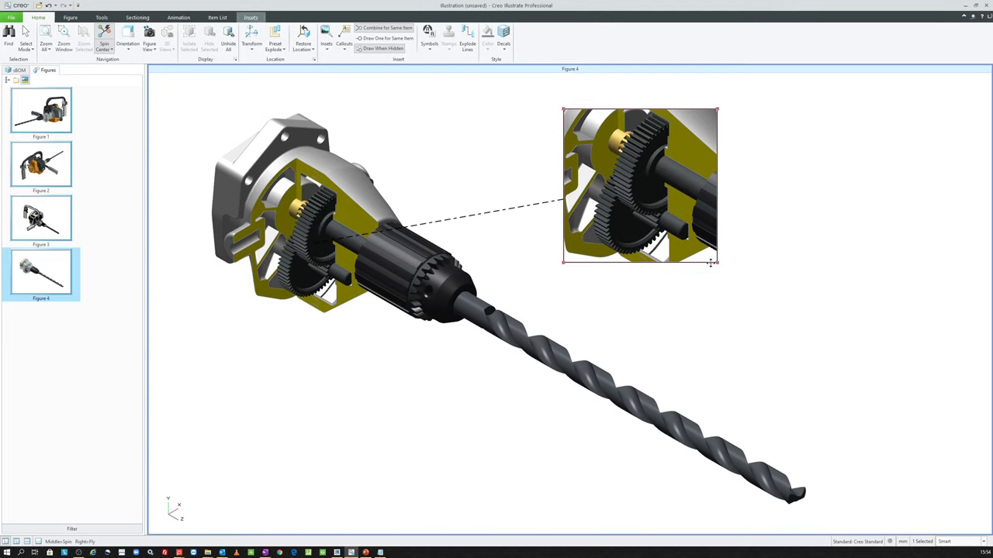
- Give the inset a dark green fill instead of the figure background
{"action": "right_click", "coordinate": [737, 221]}
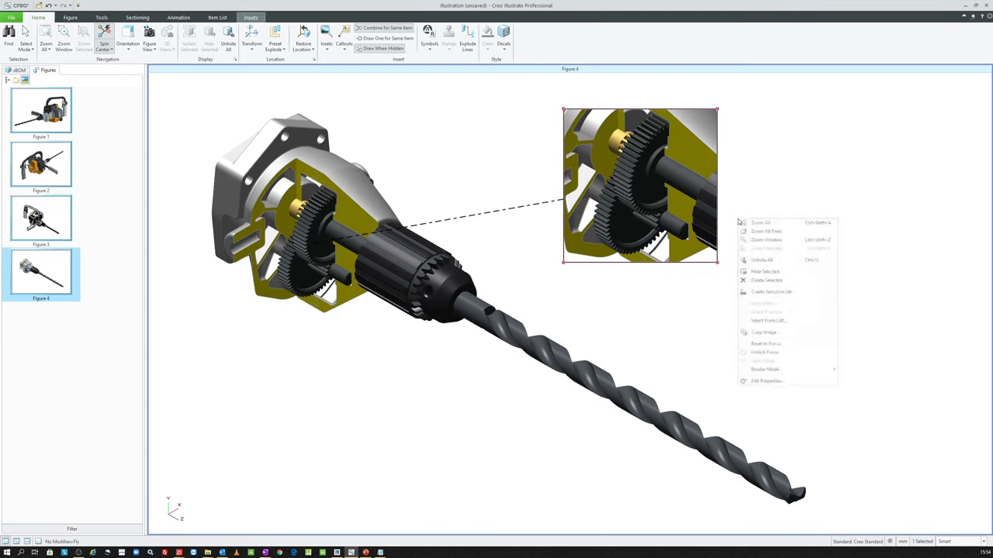
{"action": "left_click", "coordinate": [766, 380]}
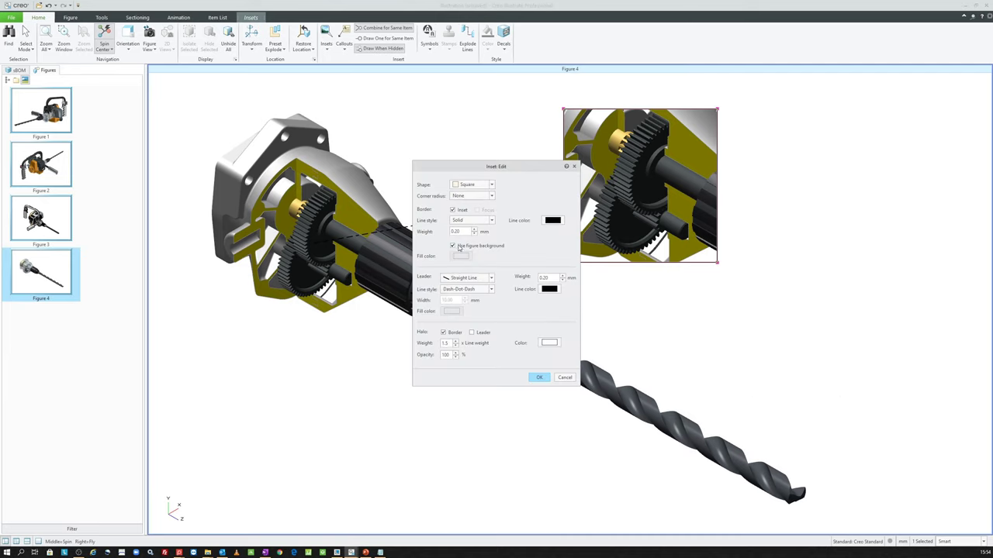
{"action": "left_click", "coordinate": [459, 248]}
{"action": "left_click", "coordinate": [461, 257]}
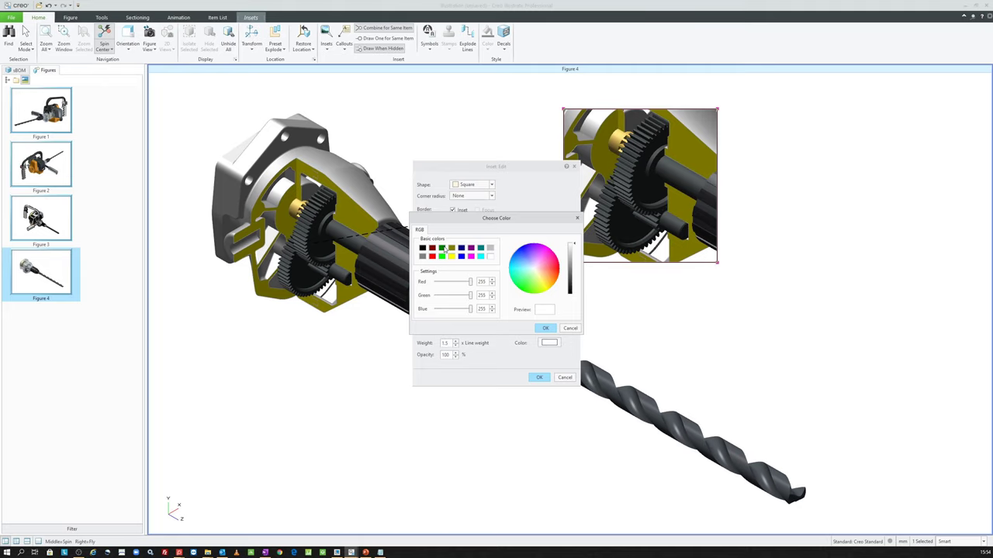
{"action": "left_click", "coordinate": [442, 248]}
{"action": "left_click", "coordinate": [544, 329]}
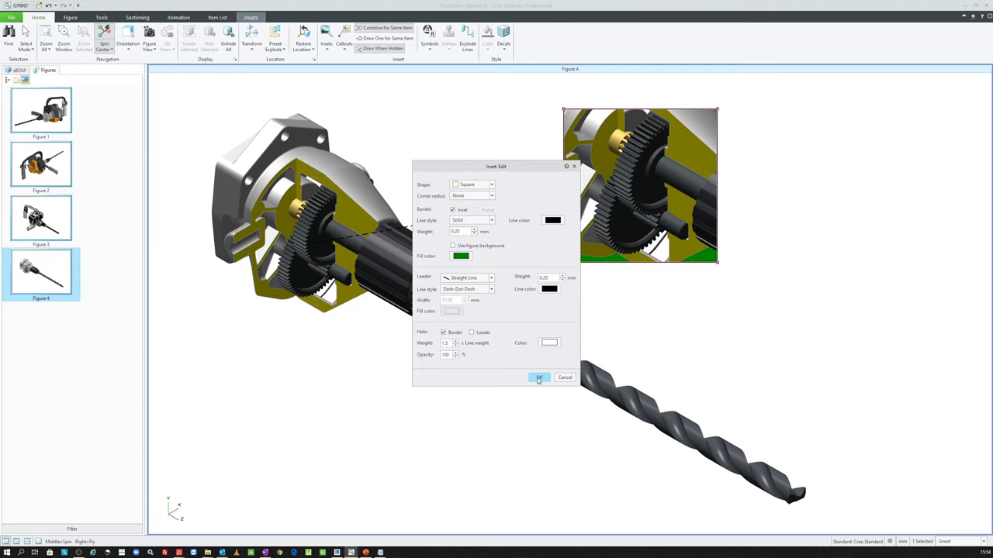
{"action": "left_click", "coordinate": [539, 378]}
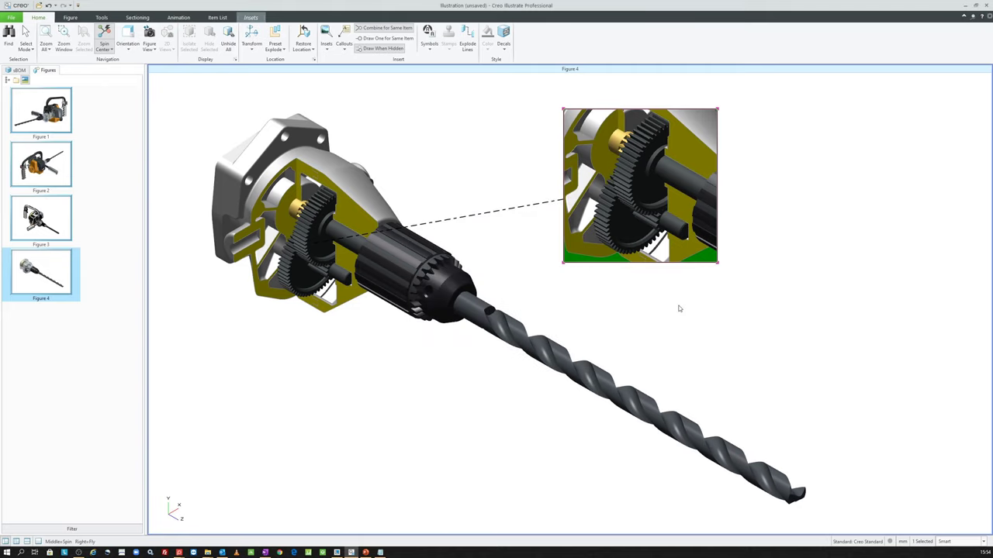
{"action": "left_click", "coordinate": [679, 309]}
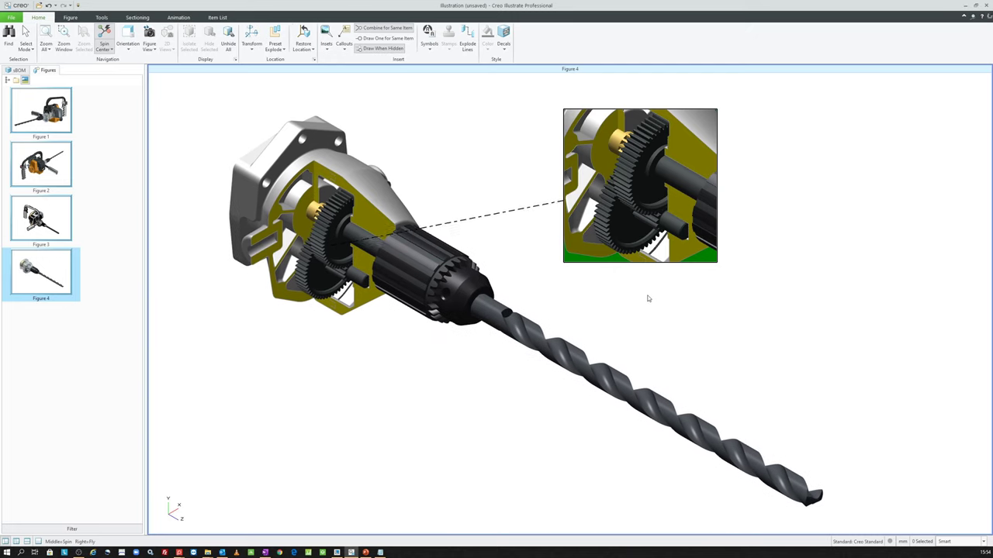
- Move the inset further left, nearer the gearbox, shortening its leader
{"action": "middle_click_drag", "start_coordinate": [475, 331], "coordinate": [463, 320]}
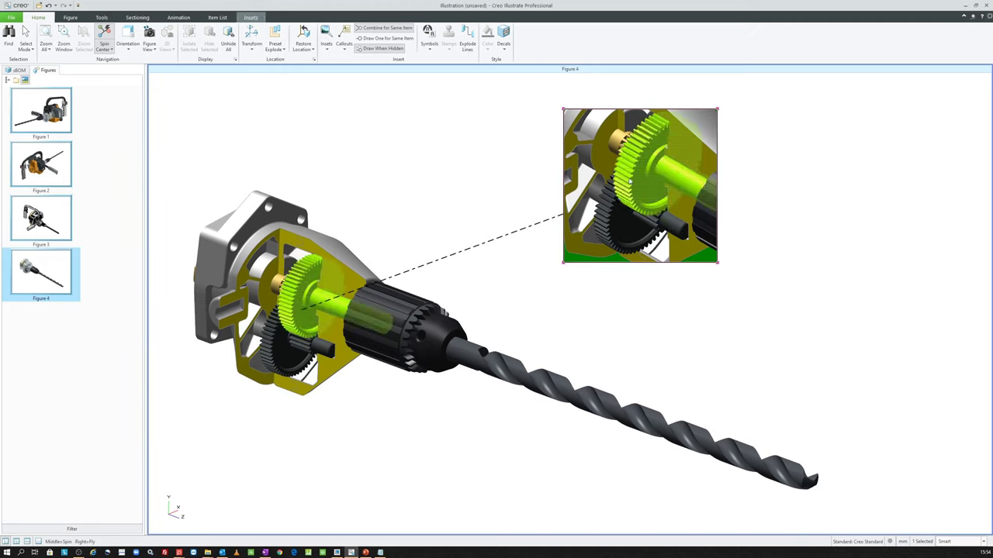
{"action": "left_click", "coordinate": [567, 110]}
{"action": "left_click_drag", "start_coordinate": [563, 111], "coordinate": [542, 118]}
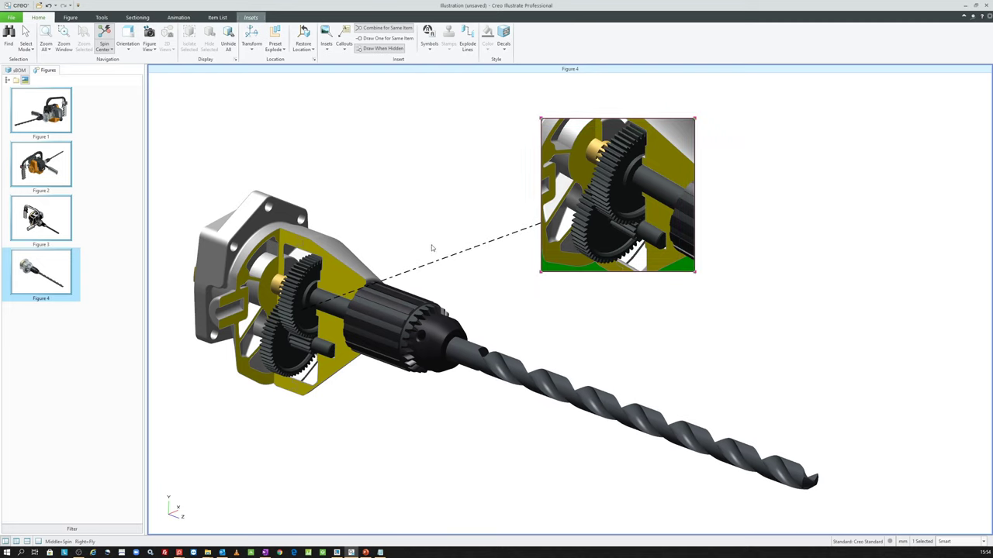
{"action": "mouse_move", "coordinate": [447, 286]}
{"action": "middle_mouse_down"}
{"action": "mouse_move", "coordinate": [427, 287]}
{"action": "mouse_move", "coordinate": [468, 284]}
{"action": "mouse_move", "coordinate": [459, 314]}
{"action": "mouse_move", "coordinate": [444, 308]}
{"action": "middle_mouse_up"}
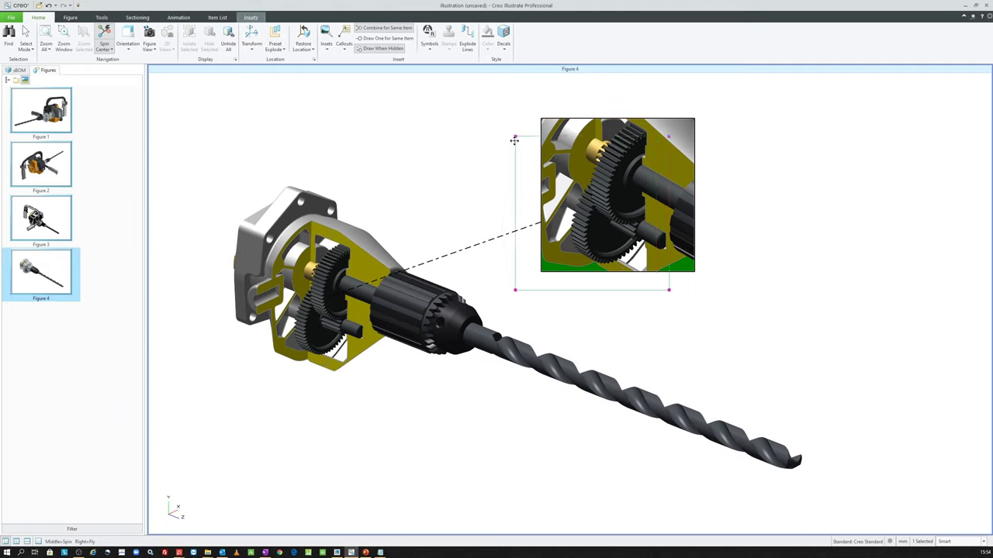
{"action": "left_click_drag", "start_coordinate": [540, 121], "coordinate": [456, 121]}
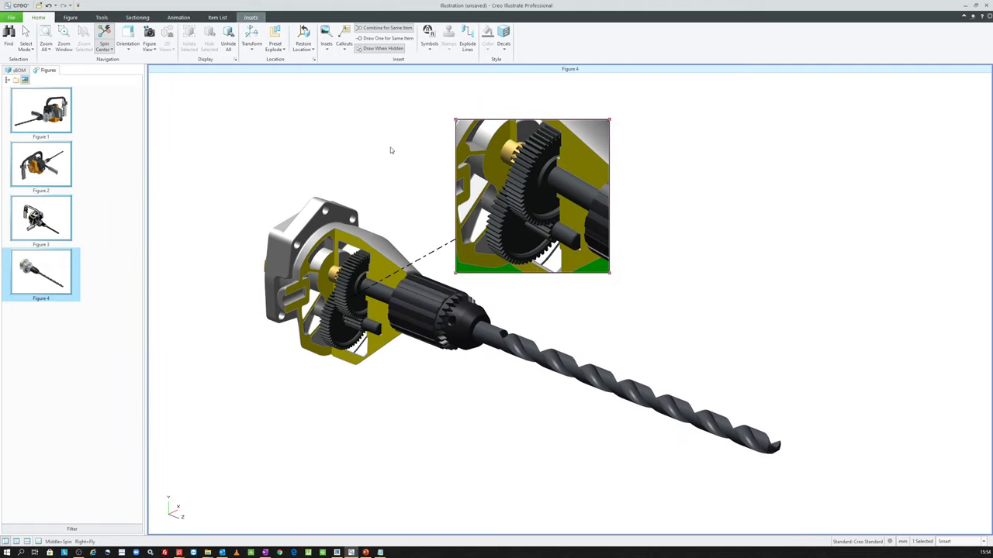
{"action": "scroll", "coordinate": [389, 213], "scroll_direction": "up", "scroll_amount": 2}
{"action": "scroll", "coordinate": [460, 258], "scroll_direction": "down", "scroll_amount": 1}
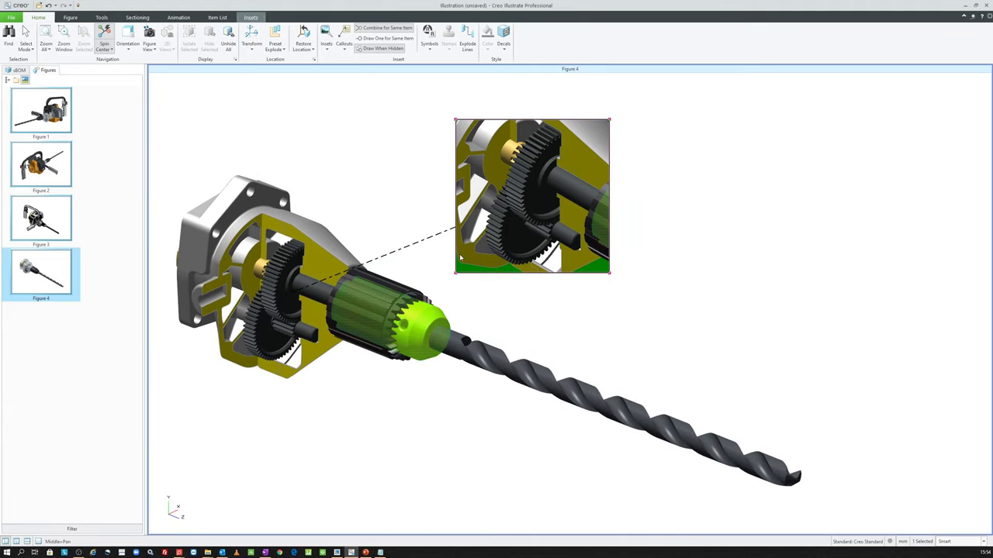
{"action": "left_click_drag", "start_coordinate": [497, 120], "coordinate": [496, 112]}
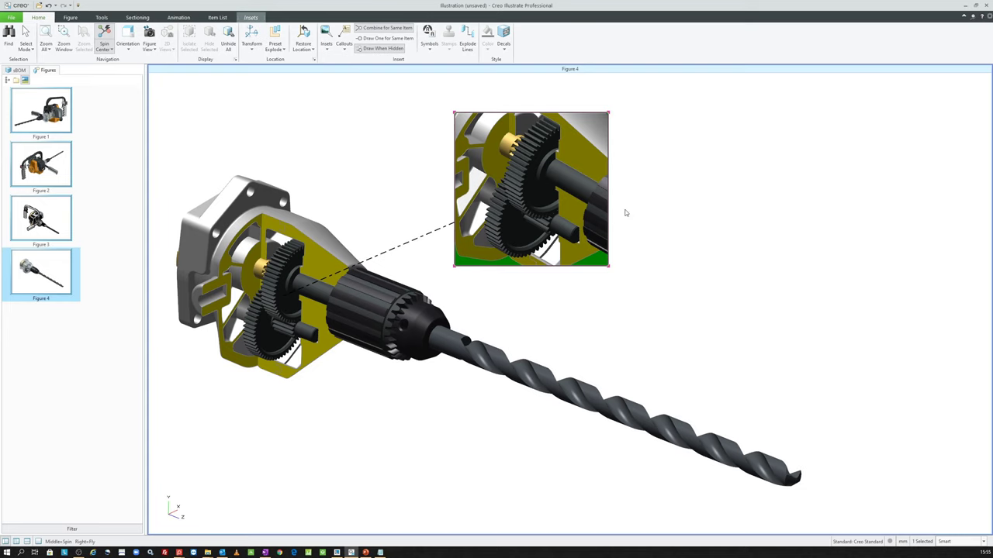
- Switch the inset to a line-drawing render mode and restore the figure background
{"action": "right_click", "coordinate": [631, 204]}
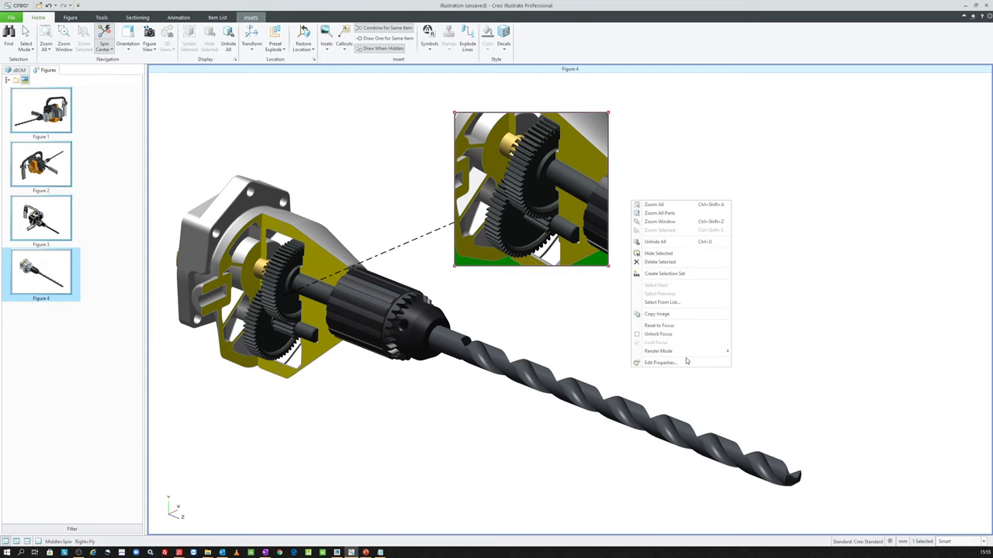
{"action": "mouse_move", "coordinate": [659, 352]}
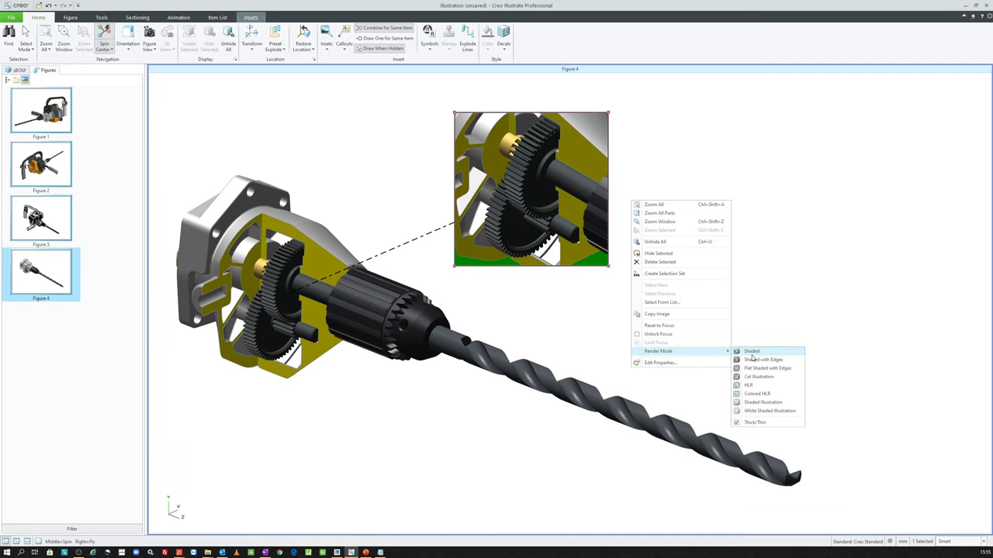
{"action": "left_click", "coordinate": [749, 386]}
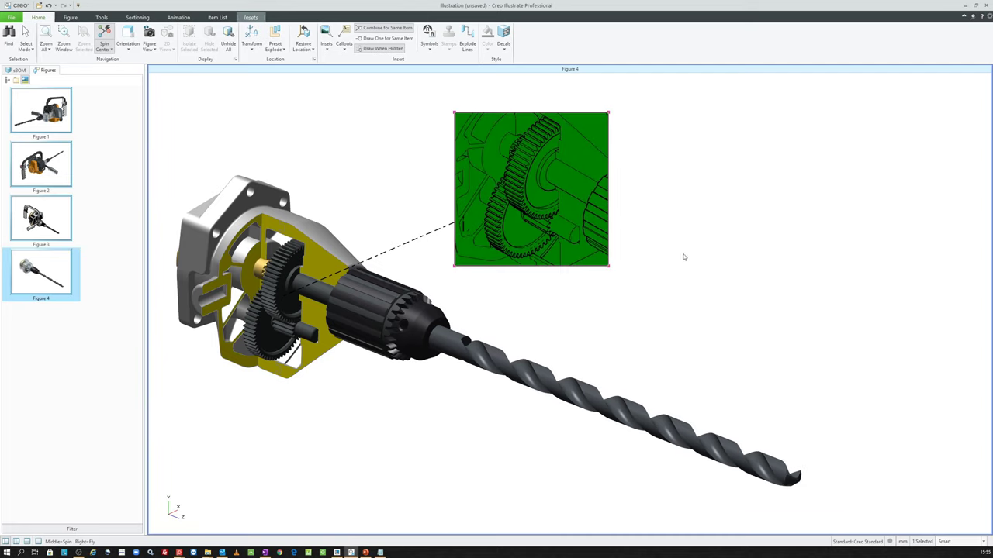
{"action": "left_click_drag", "start_coordinate": [643, 290], "coordinate": [567, 208]}
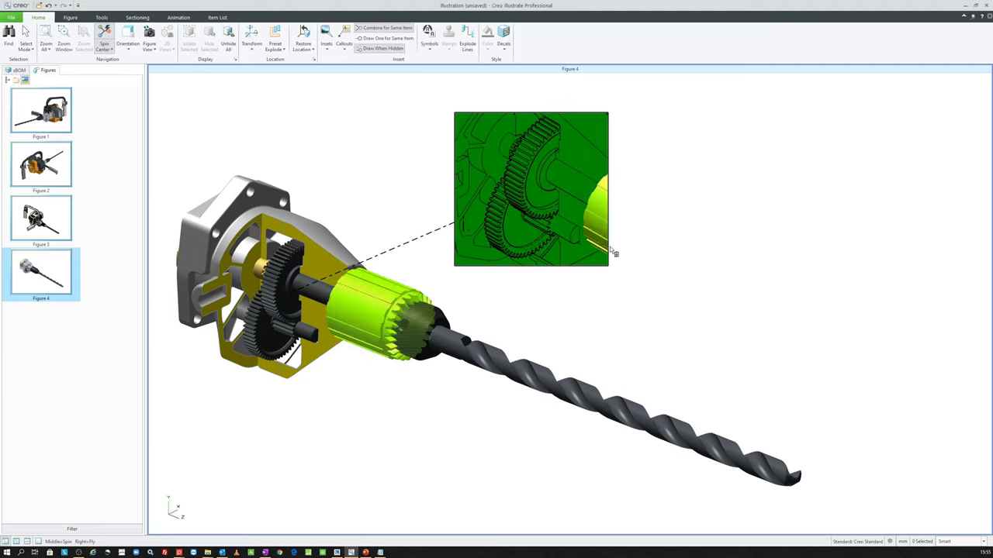
{"action": "right_click", "coordinate": [636, 213]}
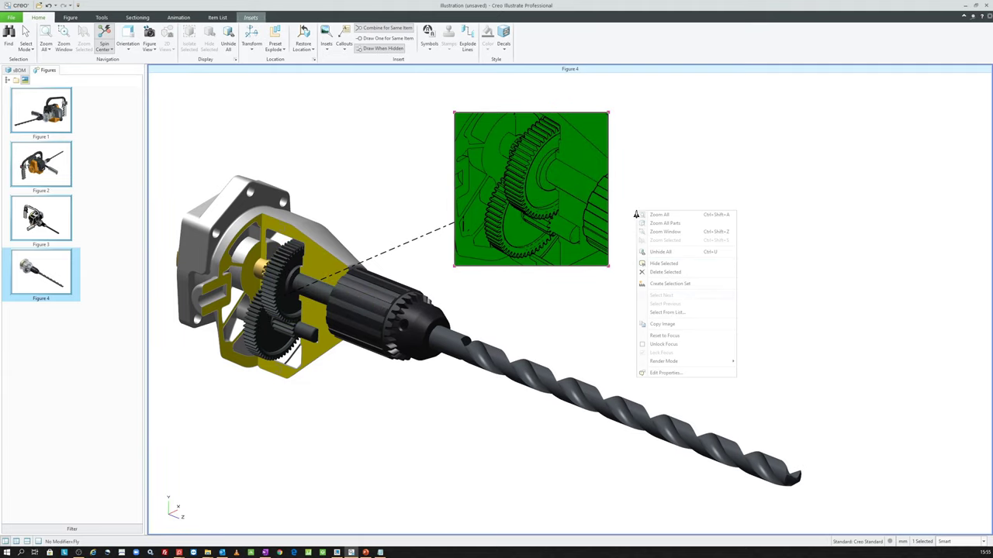
{"action": "left_click", "coordinate": [675, 373]}
{"action": "left_click", "coordinate": [478, 246]}
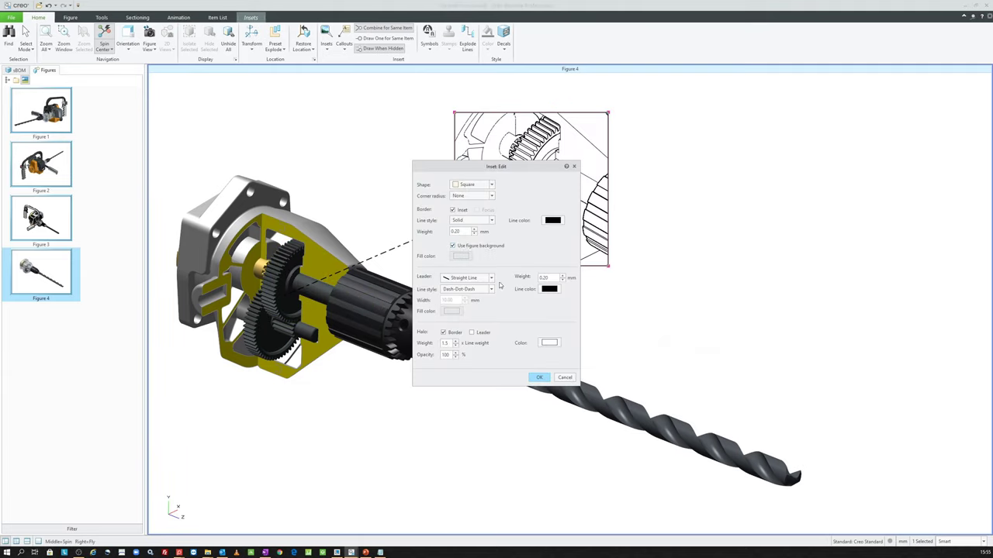
{"action": "left_click", "coordinate": [539, 378]}
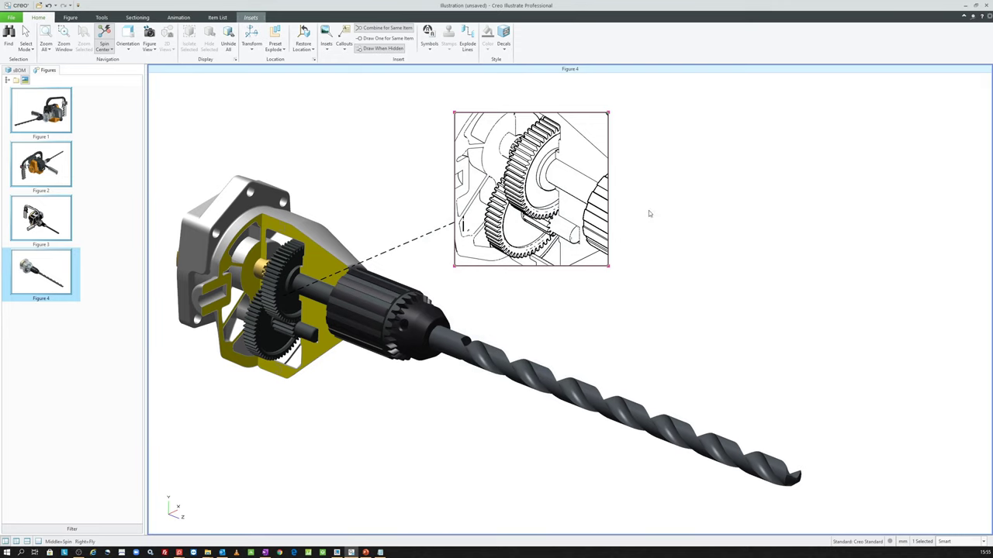
- Render the gear inset Shaded with Edges
{"action": "right_click", "coordinate": [647, 214]}
{"action": "mouse_move", "coordinate": [676, 361]}
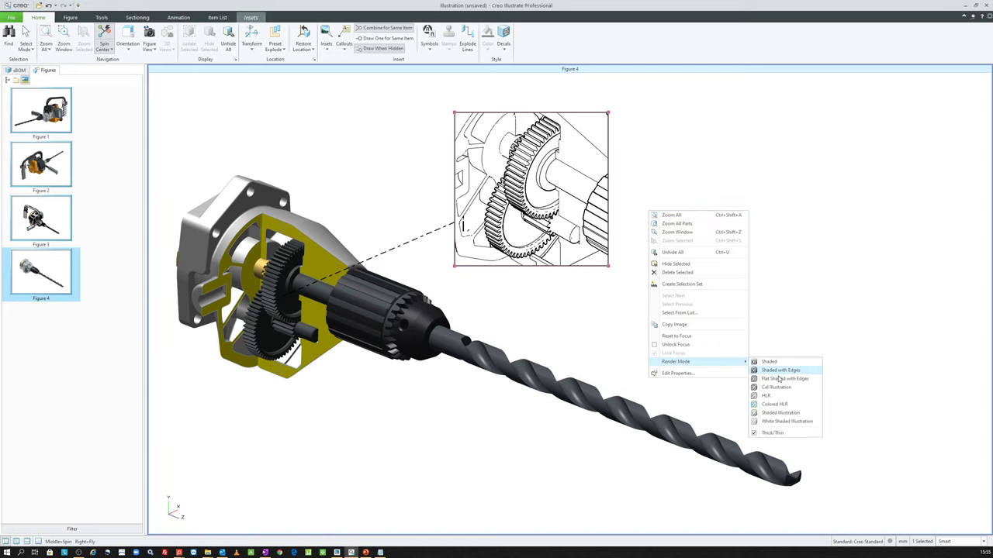
{"action": "left_click", "coordinate": [786, 421]}
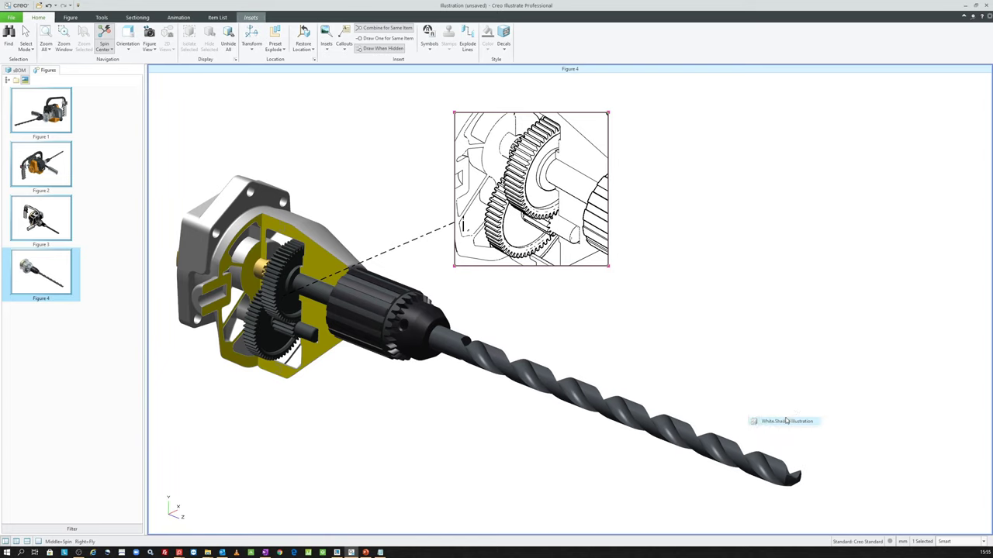
{"action": "left_click", "coordinate": [687, 226]}
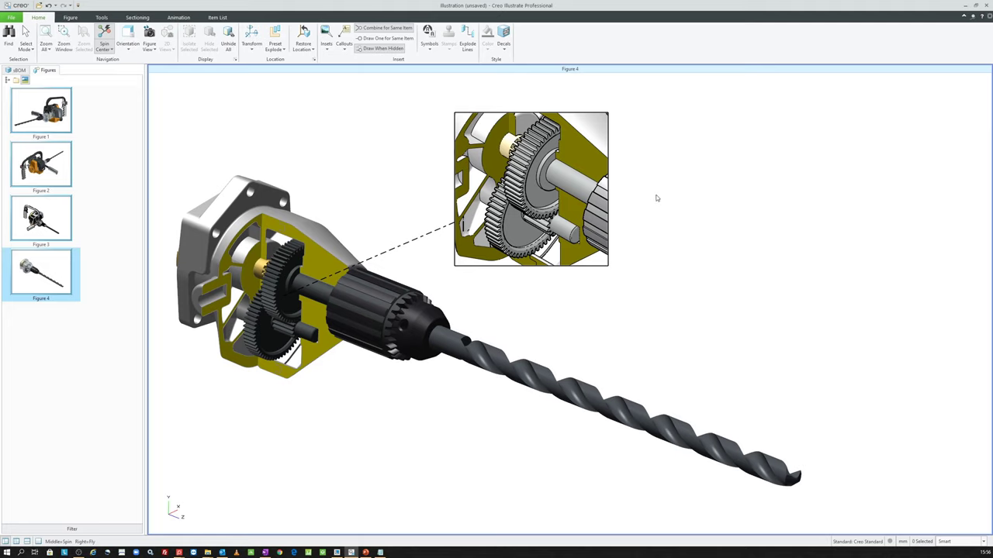
- Open the Symbols gallery and browse its hand tools, warning signs, consumables and arrows
{"action": "left_click", "coordinate": [426, 51]}
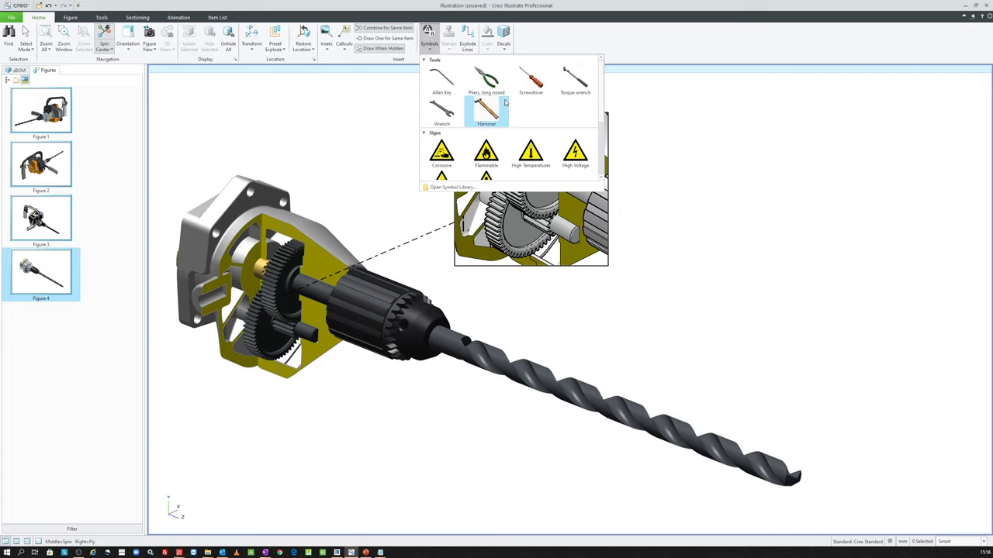
{"action": "scroll", "coordinate": [488, 94], "scroll_direction": "down", "scroll_amount": 1}
{"action": "scroll", "coordinate": [485, 104], "scroll_direction": "up", "scroll_amount": 1}
{"action": "scroll", "coordinate": [490, 148], "scroll_direction": "down", "scroll_amount": 2}
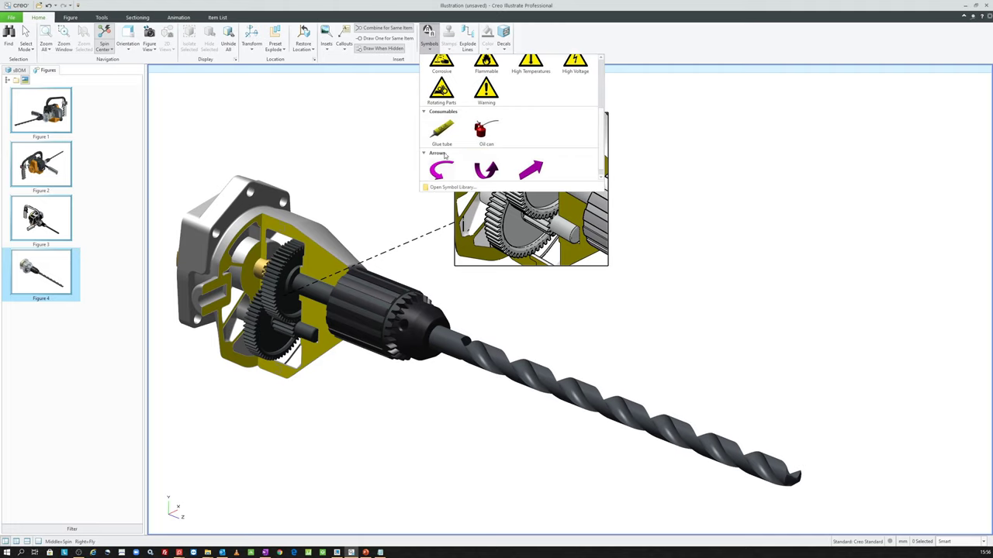
{"action": "scroll", "coordinate": [545, 149], "scroll_direction": "up", "scroll_amount": 2}
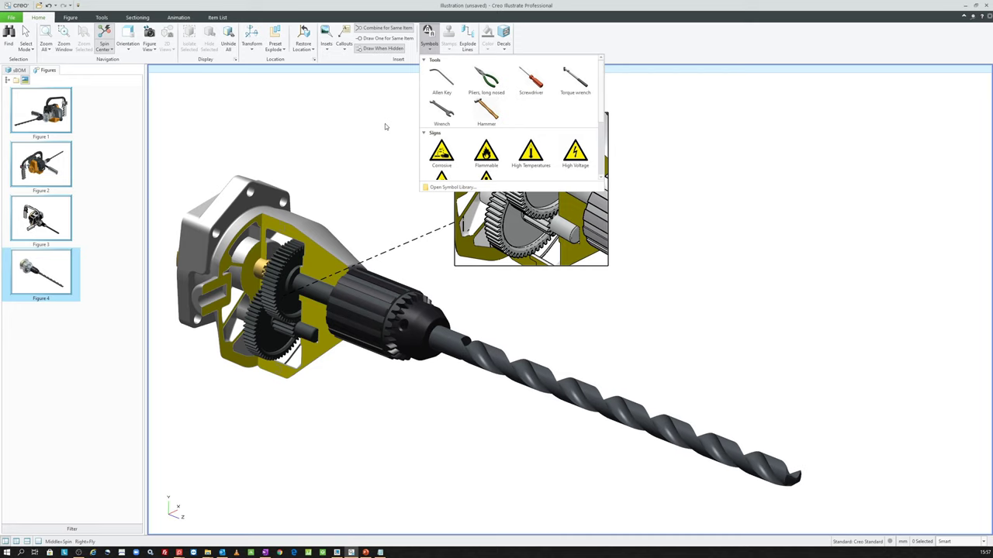
- Pick the Rotating Parts warning sign from the symbol gallery and place it beside the drill
{"action": "scroll", "coordinate": [490, 89], "scroll_direction": "down", "scroll_amount": 2}
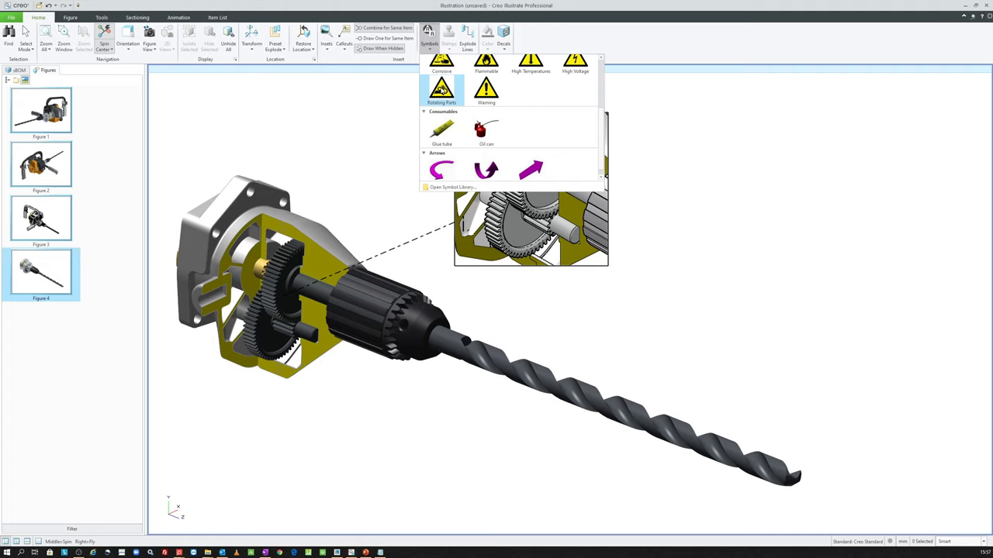
{"action": "scroll", "coordinate": [512, 125], "scroll_direction": "down", "scroll_amount": 1}
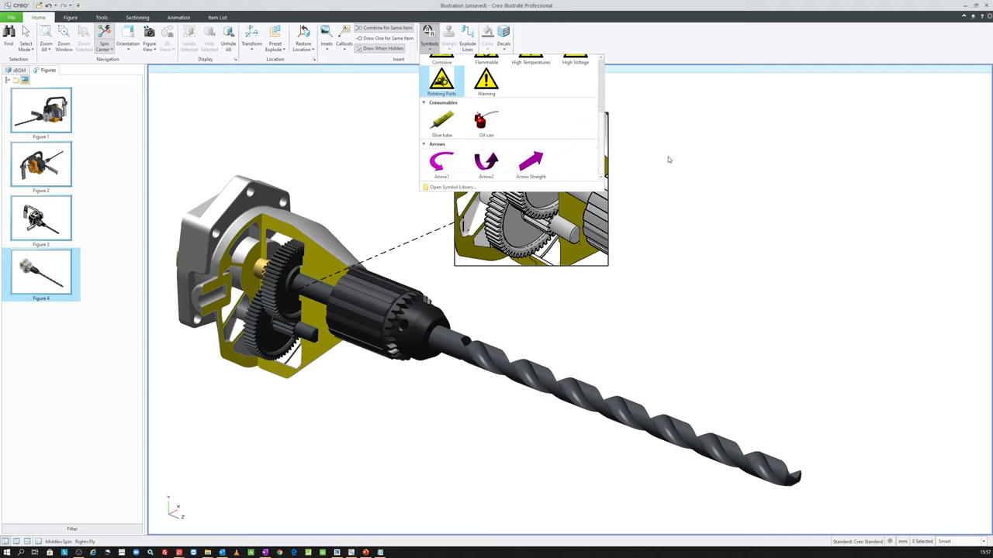
{"action": "left_click", "coordinate": [706, 145]}
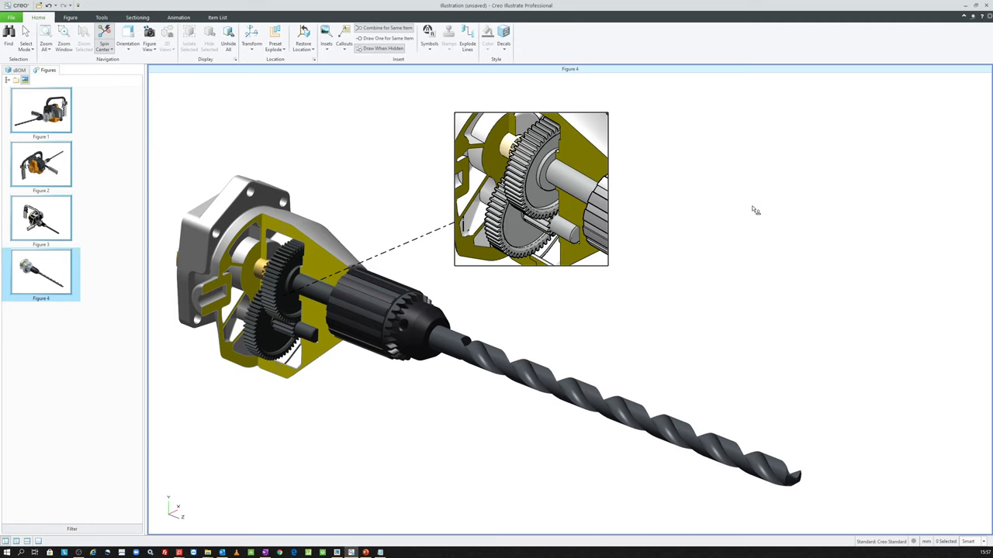
{"action": "left_click", "coordinate": [754, 210]}
- Enlarge the warning sign and nudge it up and right beside the gear inset
{"action": "left_click_drag", "start_coordinate": [811, 264], "coordinate": [826, 280]}
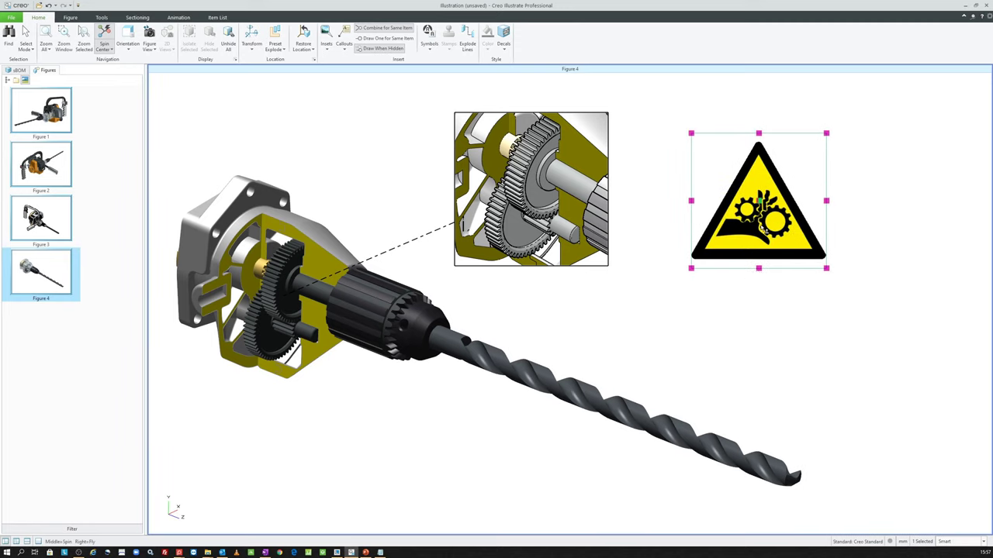
{"action": "left_click_drag", "start_coordinate": [763, 229], "coordinate": [777, 221]}
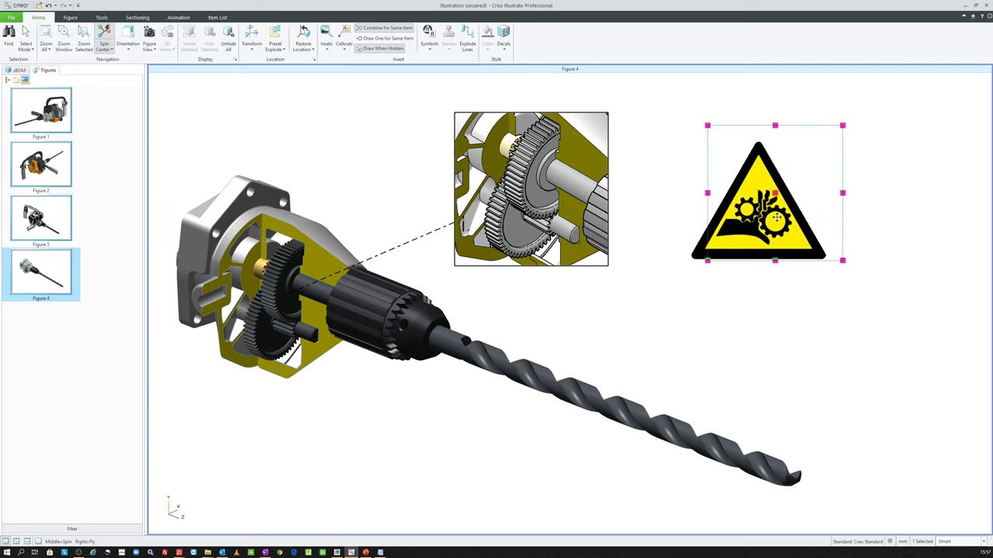
{"action": "left_click", "coordinate": [685, 310]}
- Turn the drill model so it points toward the lower right
{"action": "mouse_move", "coordinate": [684, 311]}
{"action": "middle_mouse_down"}
{"action": "mouse_move", "coordinate": [704, 314]}
{"action": "mouse_move", "coordinate": [663, 266]}
{"action": "mouse_move", "coordinate": [679, 280]}
{"action": "mouse_move", "coordinate": [652, 304]}
{"action": "mouse_move", "coordinate": [657, 320]}
{"action": "middle_mouse_up"}
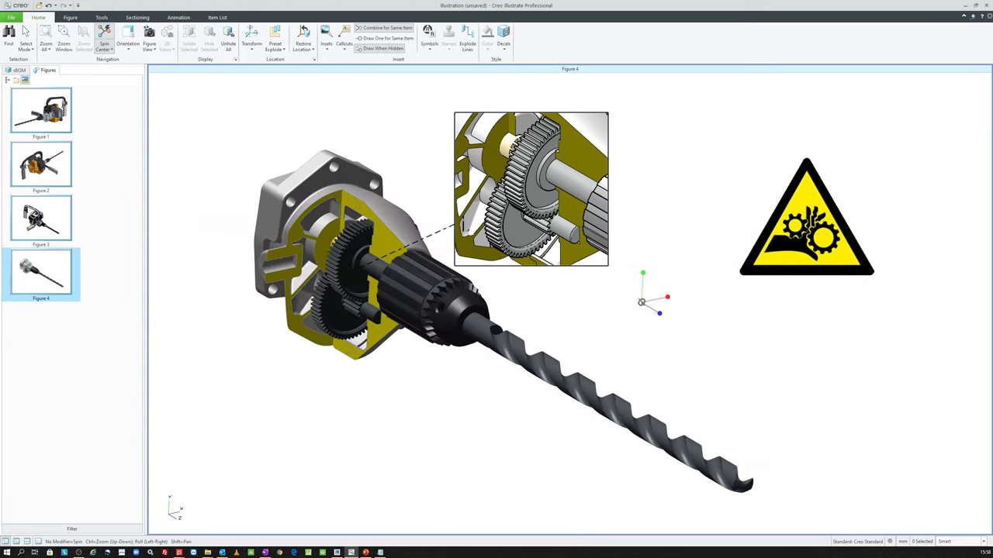
{"action": "mouse_move", "coordinate": [658, 319]}
{"action": "middle_mouse_down"}
{"action": "mouse_move", "coordinate": [642, 305]}
{"action": "mouse_move", "coordinate": [561, 320]}
{"action": "middle_mouse_up"}
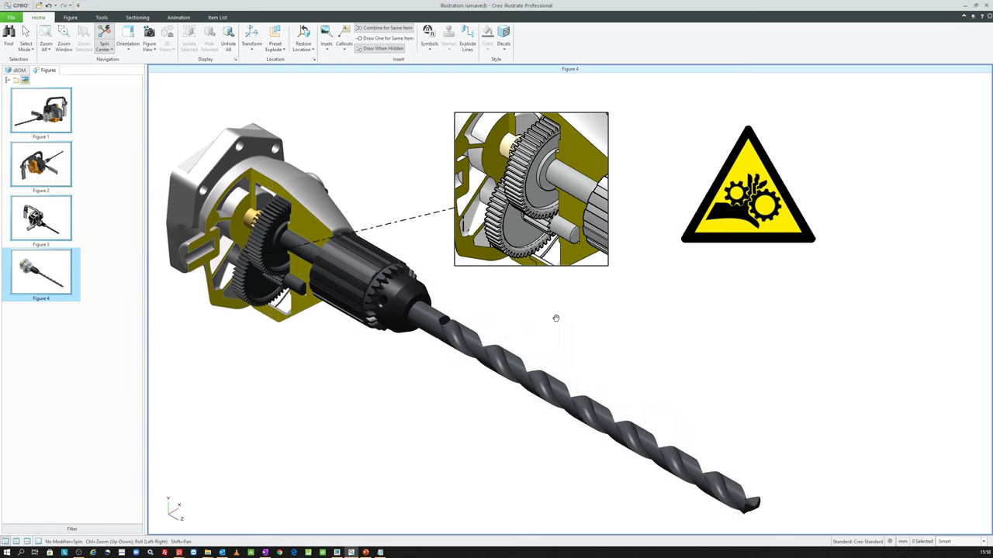
{"action": "middle_click_drag", "start_coordinate": [564, 362], "coordinate": [504, 361]}
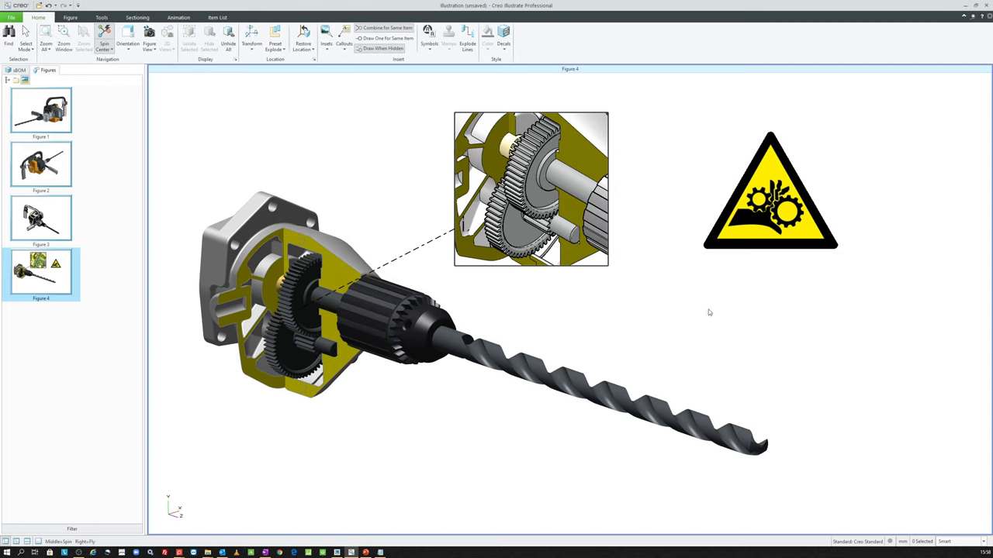
- Place a plain Note callout below the warning sign and open it in Callout Edit
{"action": "left_click", "coordinate": [347, 44]}
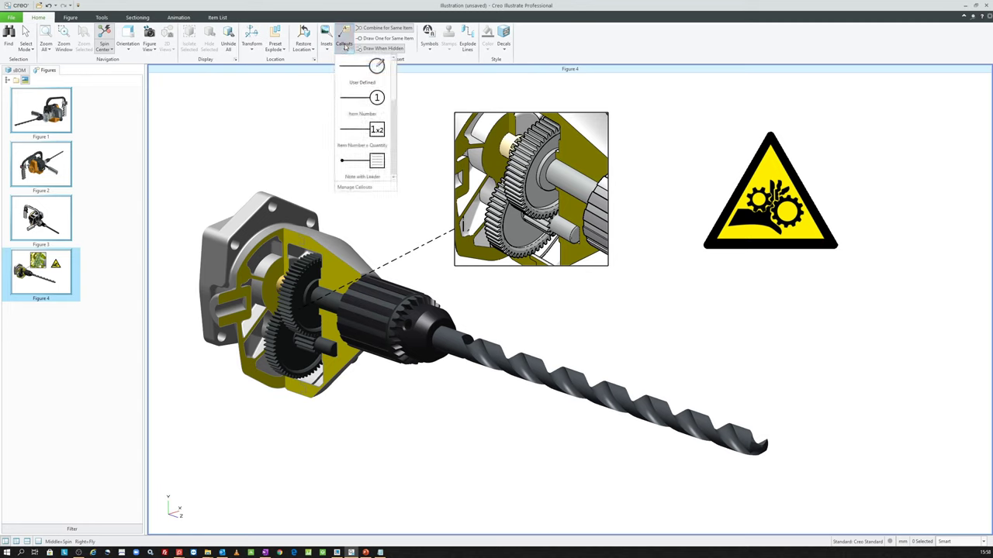
{"action": "scroll", "coordinate": [355, 95], "scroll_direction": "down", "scroll_amount": 3}
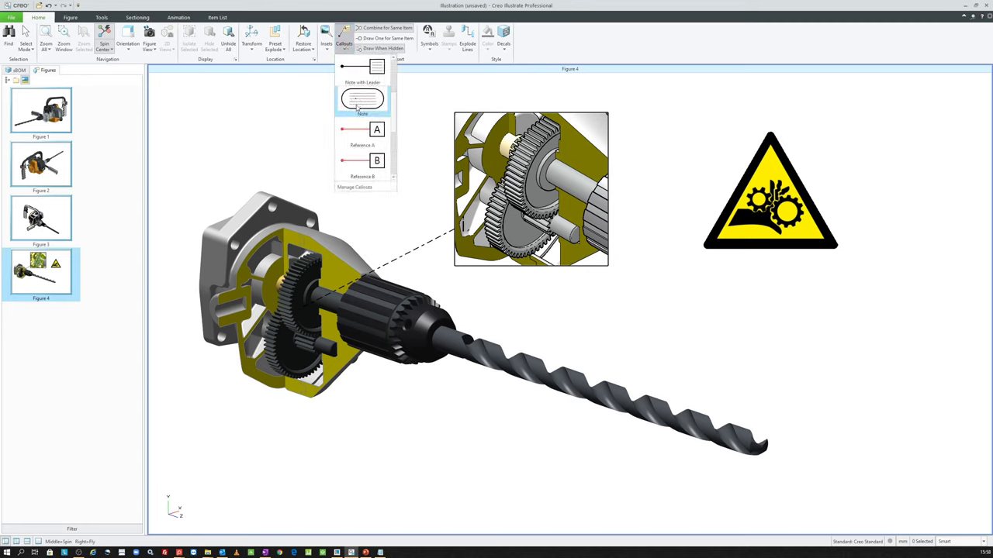
{"action": "scroll", "coordinate": [364, 128], "scroll_direction": "down", "scroll_amount": 3}
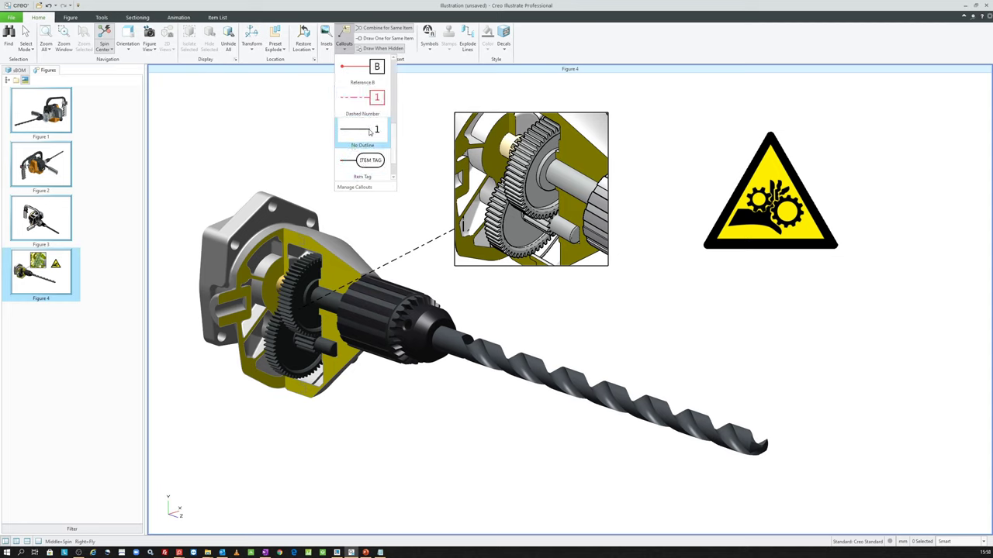
{"action": "scroll", "coordinate": [369, 131], "scroll_direction": "up", "scroll_amount": 2}
{"action": "scroll", "coordinate": [367, 124], "scroll_direction": "up", "scroll_amount": 1}
{"action": "scroll", "coordinate": [366, 118], "scroll_direction": "up", "scroll_amount": 3}
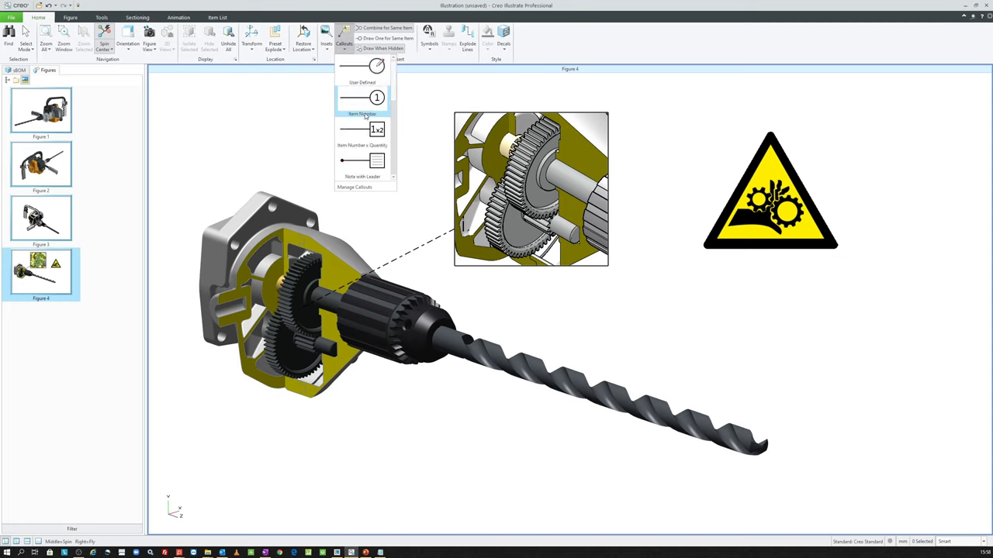
{"action": "scroll", "coordinate": [365, 117], "scroll_direction": "down", "scroll_amount": 3}
{"action": "left_click", "coordinate": [356, 104]}
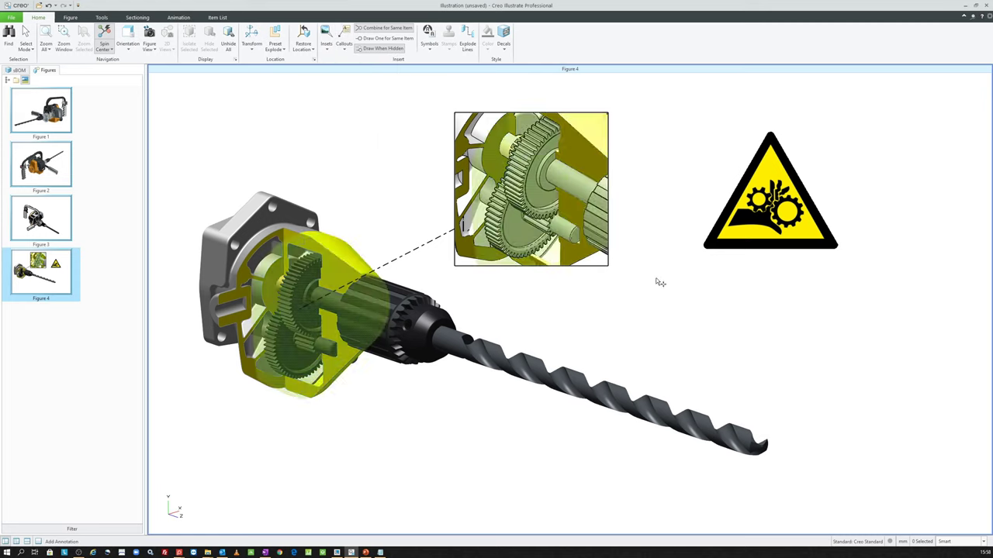
{"action": "left_click", "coordinate": [713, 276]}
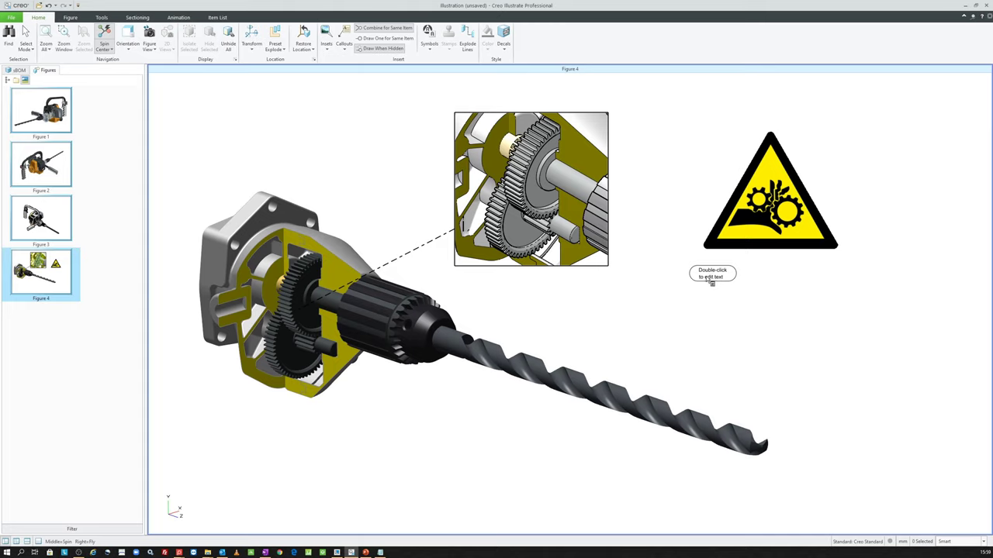
{"action": "double_click", "coordinate": [714, 277]}
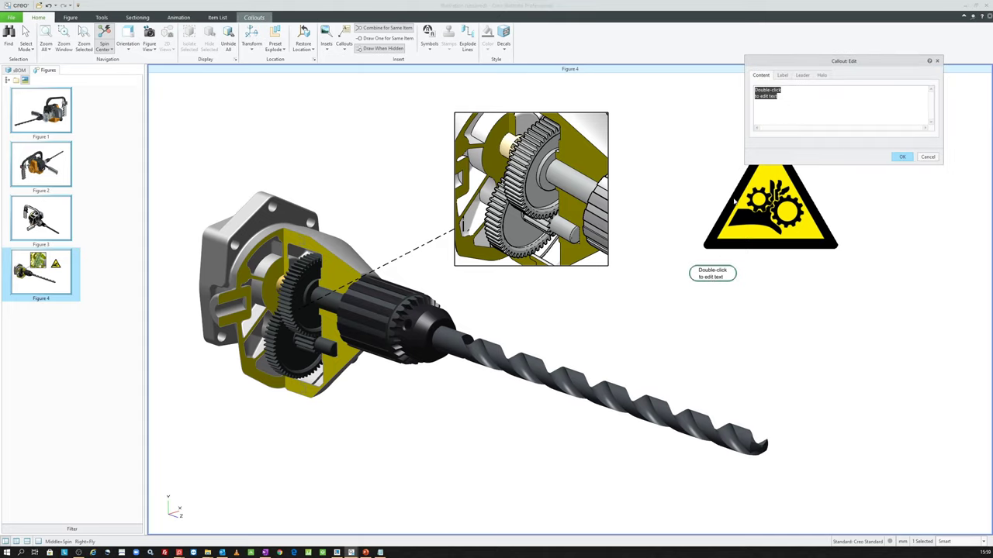
- Enter 'Rotating Gears, Use Caution If Wearing Loose Clothing' with font size 15, Rectangle shape, yellow fill
{"action": "left_click_drag", "start_coordinate": [791, 64], "coordinate": [760, 99]}
{"action": "type", "text": "Rotating Gears, Use Caution If Wearing Loose Clothing."}
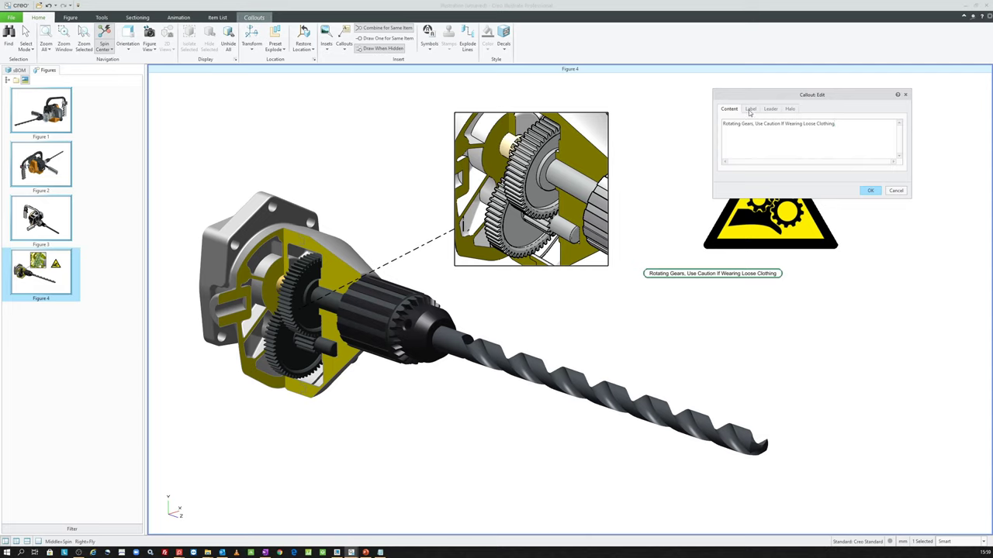
{"action": "left_click", "coordinate": [750, 109]}
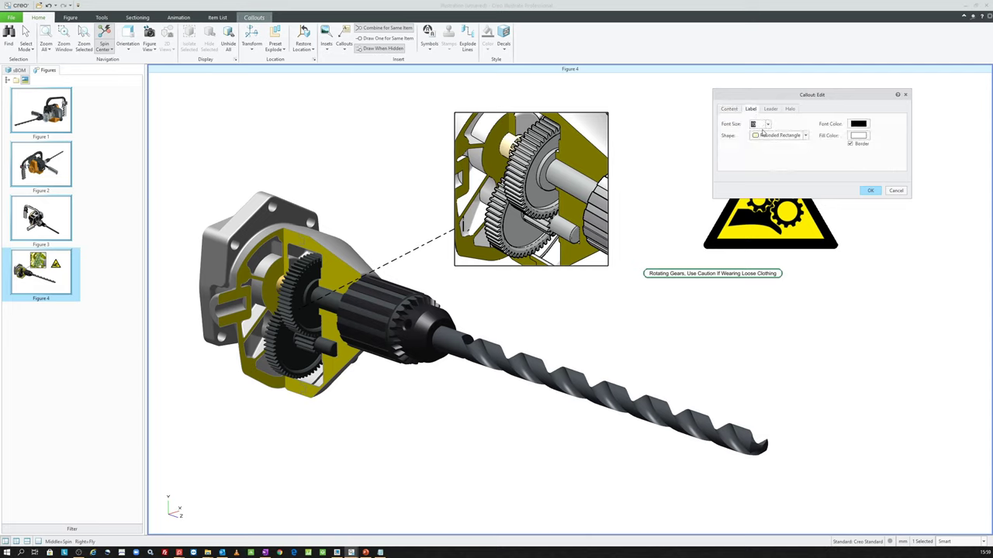
{"action": "type", "text": "15"}
{"action": "left_click", "coordinate": [785, 136]}
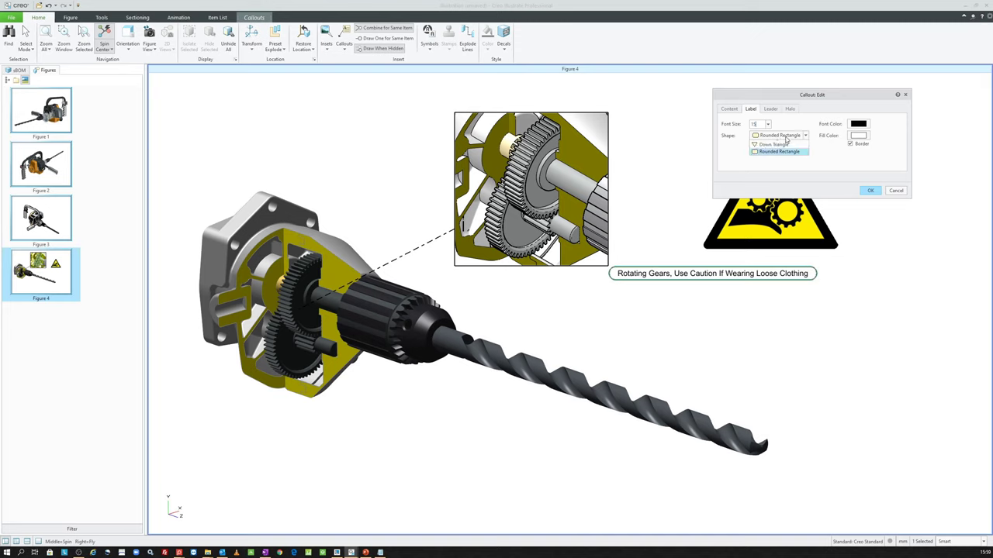
{"action": "left_click", "coordinate": [774, 158]}
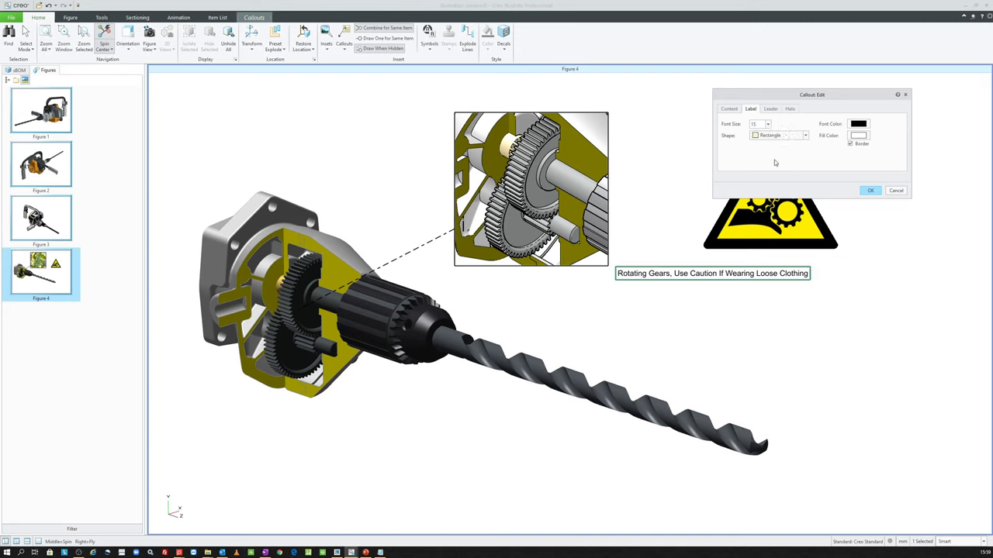
{"action": "left_click", "coordinate": [858, 135]}
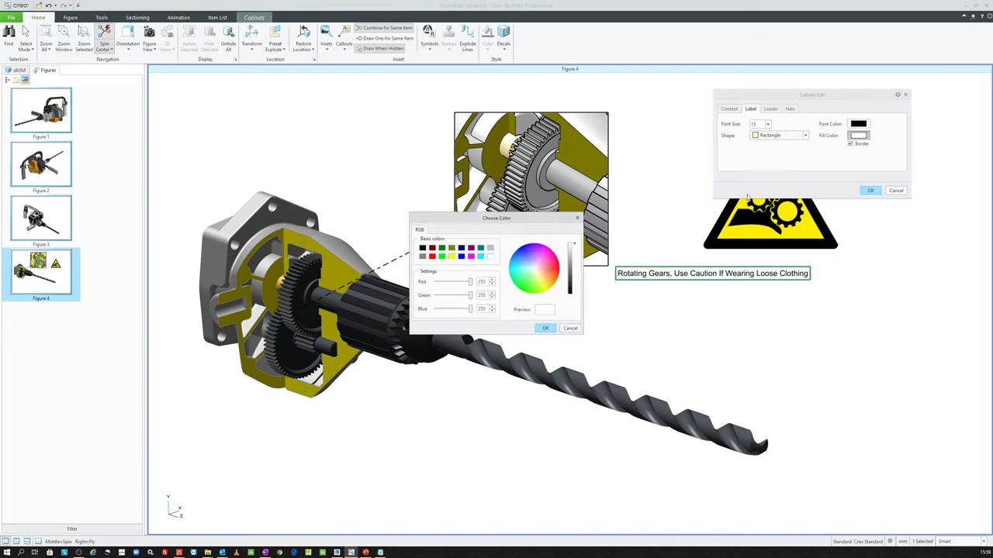
{"action": "left_click", "coordinate": [451, 256]}
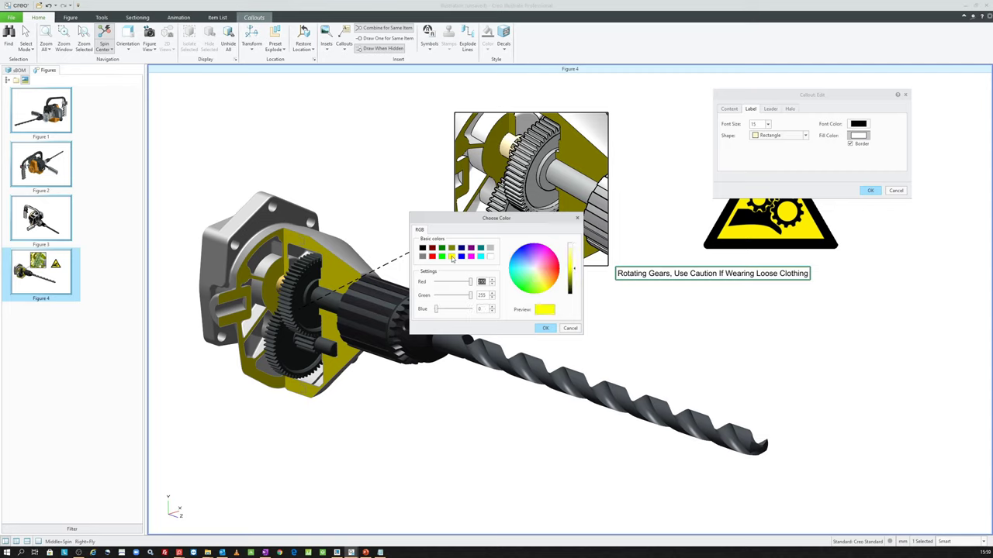
{"action": "left_click", "coordinate": [543, 328]}
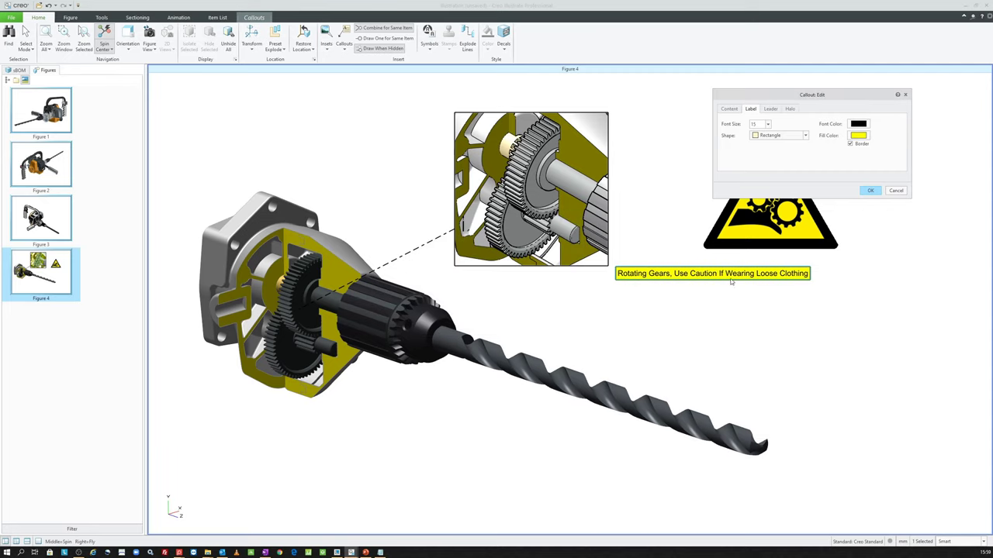
- Apply the note edits and shift the note slightly right beneath the sign
{"action": "left_click", "coordinate": [775, 109]}
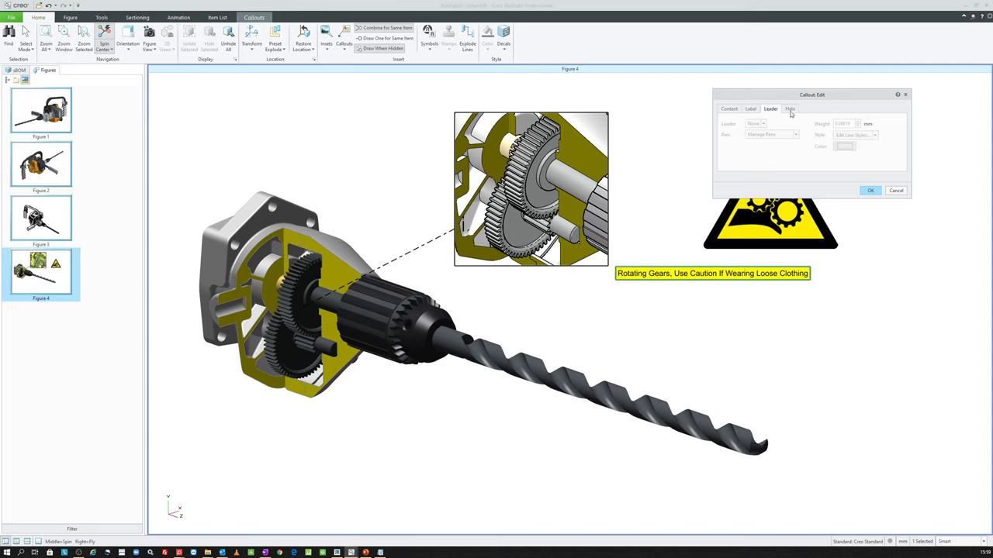
{"action": "left_click", "coordinate": [791, 111]}
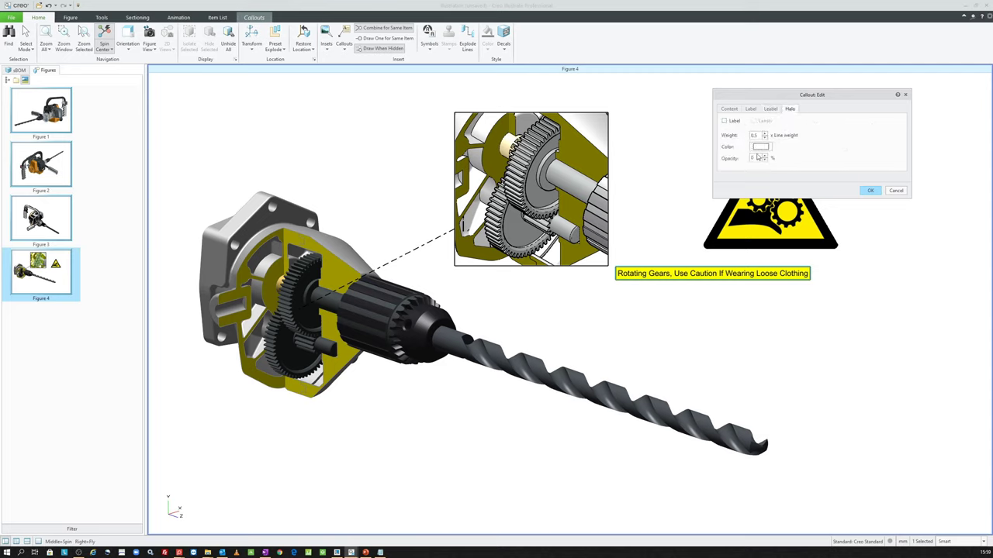
{"action": "left_click", "coordinate": [872, 191]}
{"action": "left_click_drag", "start_coordinate": [713, 273], "coordinate": [768, 264]}
{"action": "left_click", "coordinate": [676, 321]}
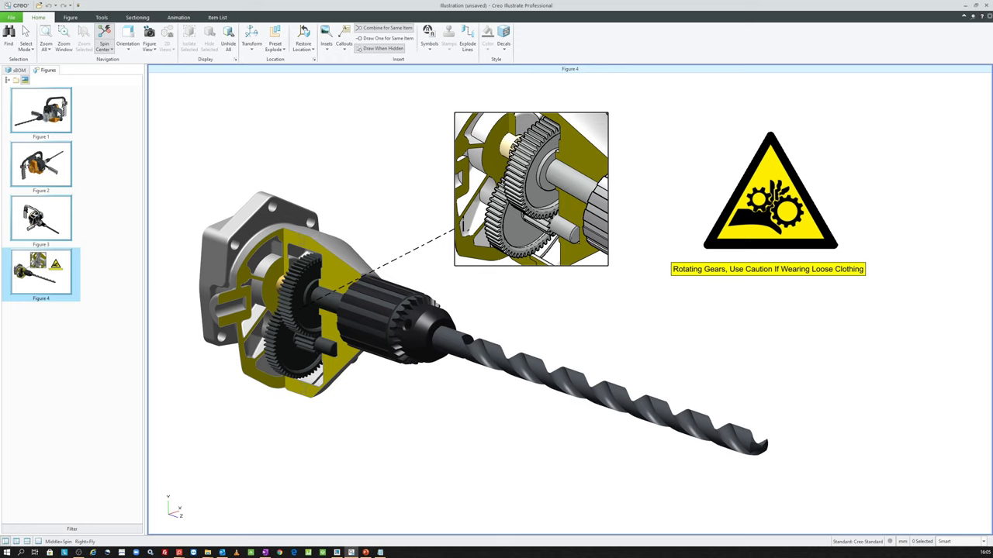
- Create Figure 5 from the chuck, drill bit and gear housing selected in Figure 1
{"action": "left_click", "coordinate": [53, 113]}
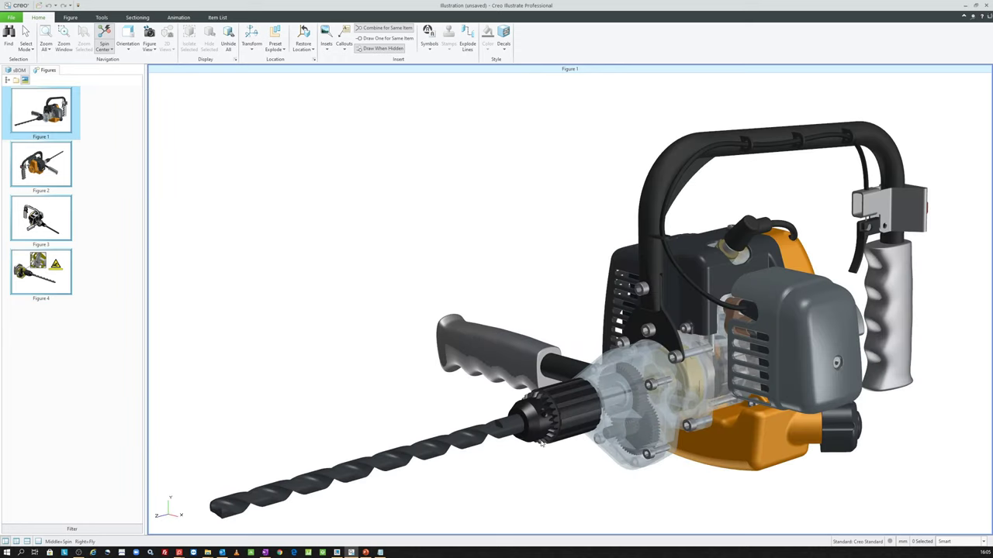
{"action": "left_click", "coordinate": [543, 436]}
{"action": "left_click", "coordinate": [547, 424]}
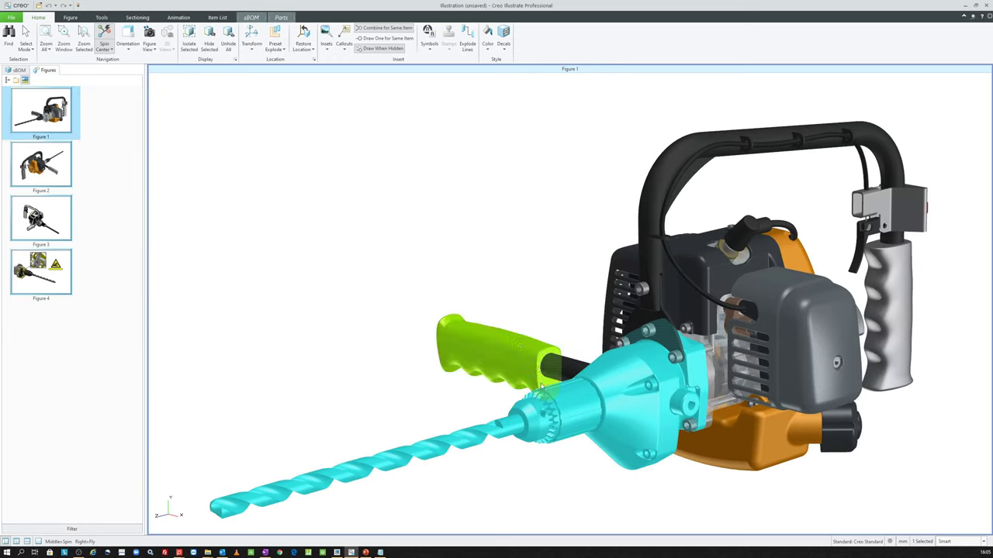
{"action": "right_click", "coordinate": [365, 206]}
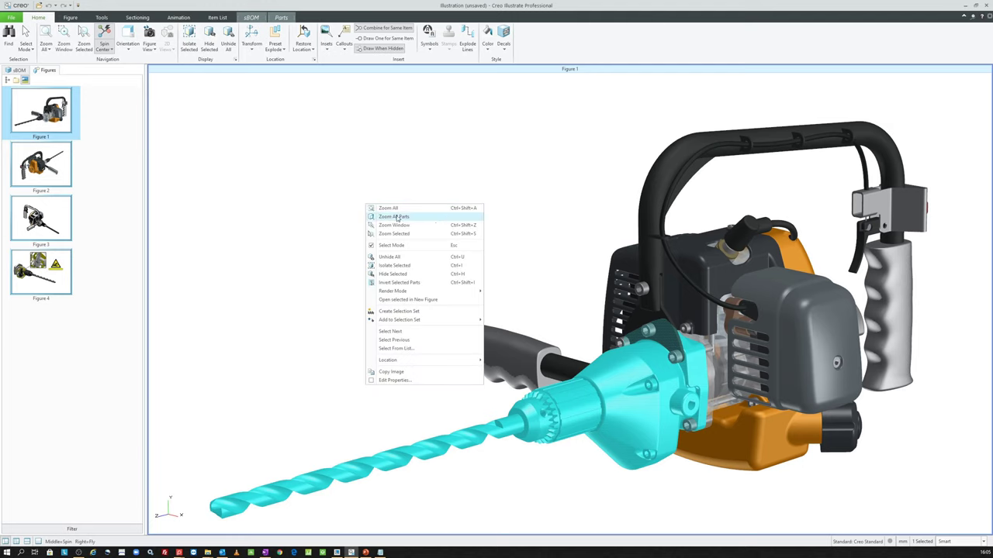
{"action": "left_click", "coordinate": [433, 300]}
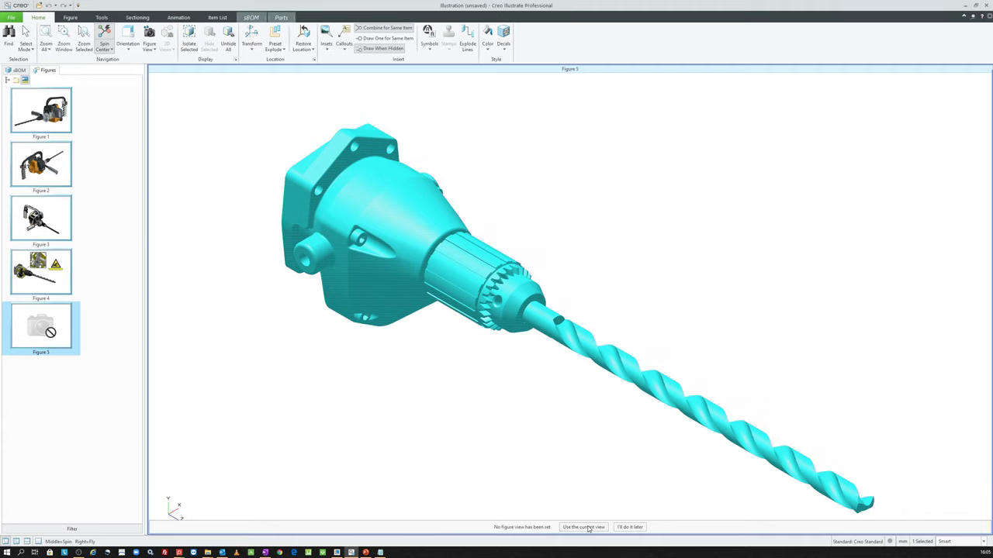
{"action": "left_click", "coordinate": [584, 528]}
- Make the front and rear housings opaque at 0% transparency, then bring up Figure 4
{"action": "left_click", "coordinate": [646, 291]}
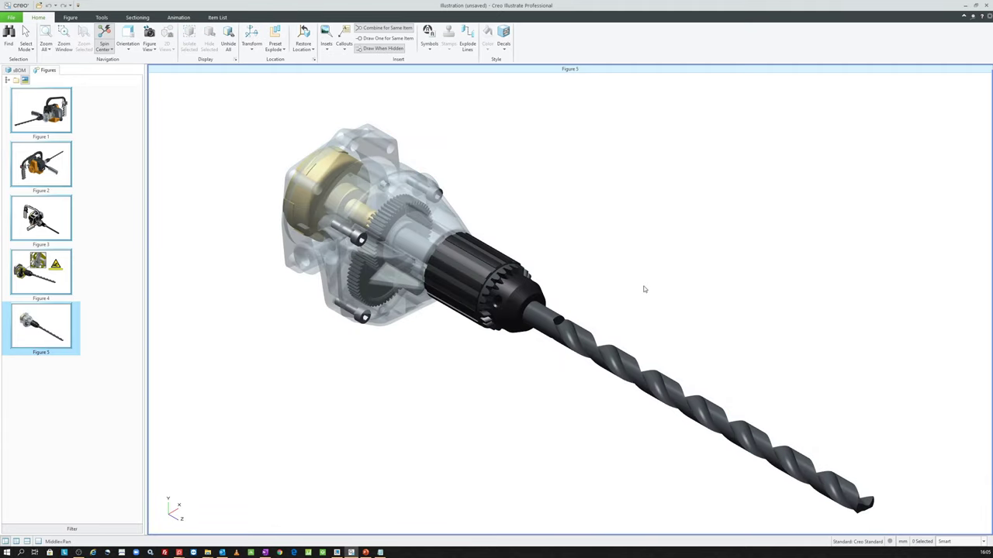
{"action": "mouse_move", "coordinate": [645, 288]}
{"action": "middle_mouse_down"}
{"action": "mouse_move", "coordinate": [534, 274]}
{"action": "mouse_move", "coordinate": [402, 223]}
{"action": "middle_mouse_up"}
{"action": "left_click", "coordinate": [341, 198]}
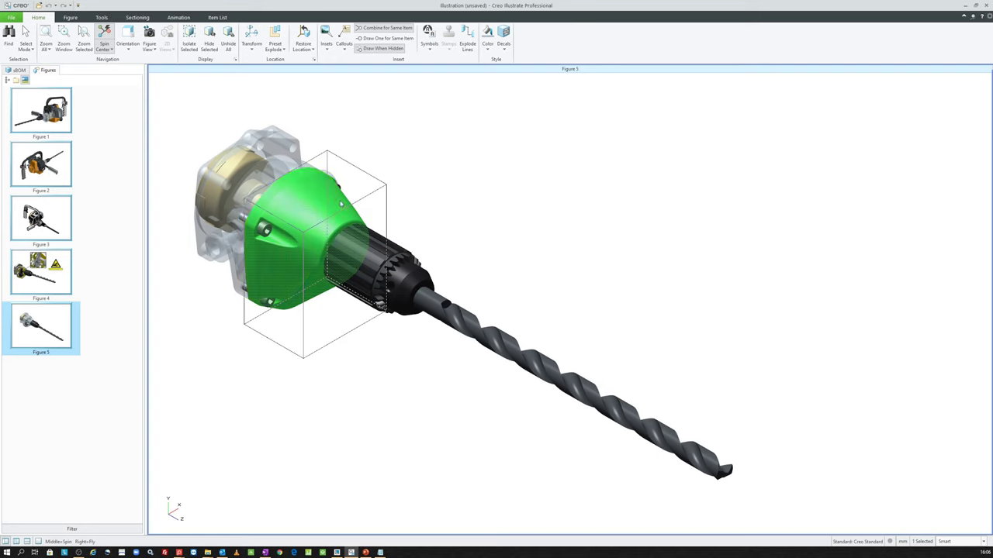
{"action": "left_click", "coordinate": [284, 155], "text": "ctrl"}
{"action": "left_click", "coordinate": [282, 17]}
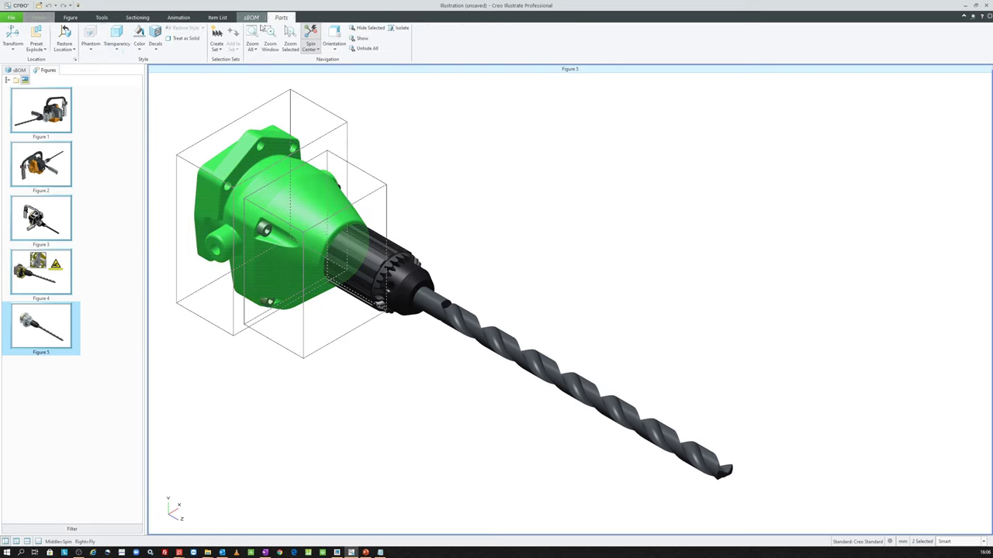
{"action": "left_click", "coordinate": [116, 35]}
{"action": "left_click", "coordinate": [466, 265]}
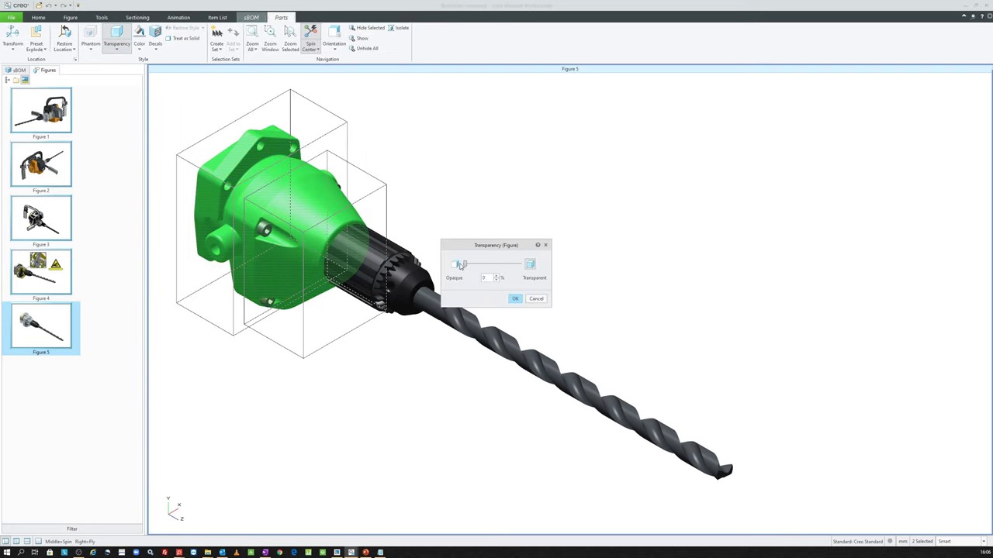
{"action": "left_click", "coordinate": [515, 299]}
{"action": "left_click", "coordinate": [474, 240]}
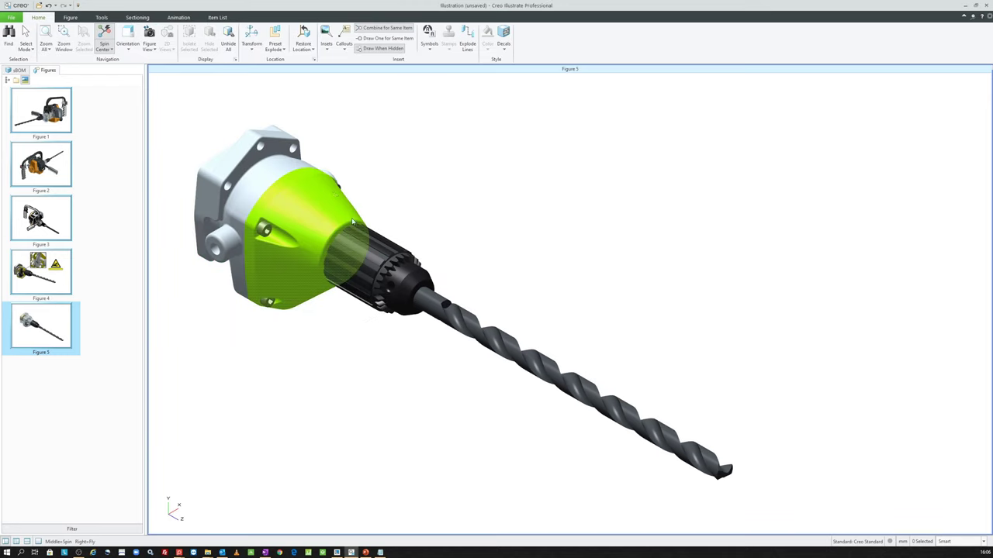
{"action": "left_click", "coordinate": [42, 273]}
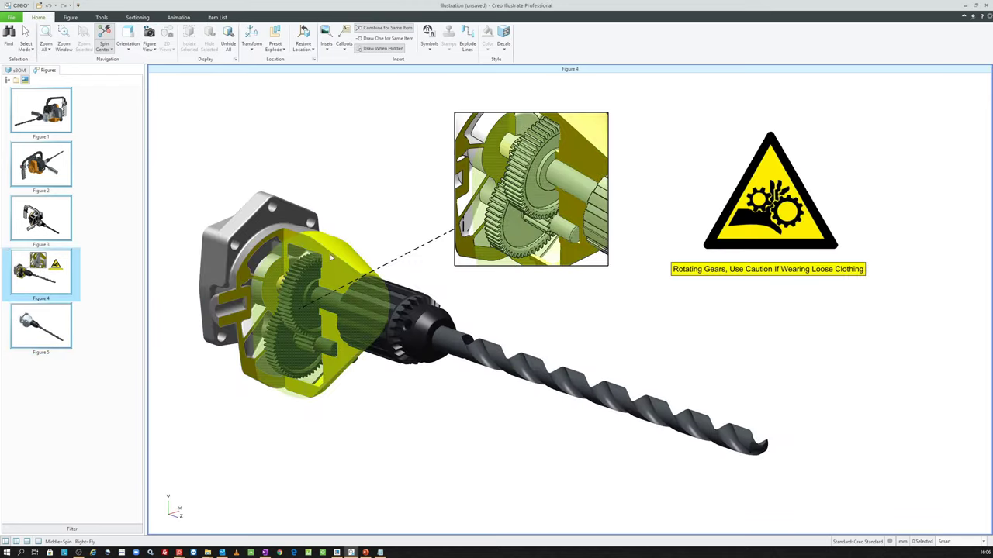
- Return to Figure 5 and spin the drill to a new orientation
{"action": "left_click", "coordinate": [39, 318]}
{"action": "left_click", "coordinate": [61, 123]}
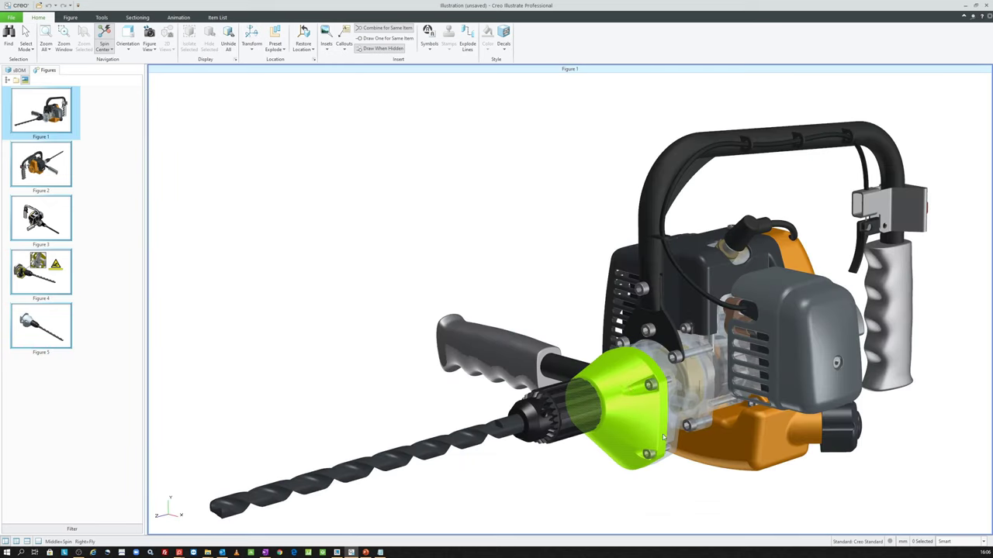
{"action": "left_click", "coordinate": [42, 322]}
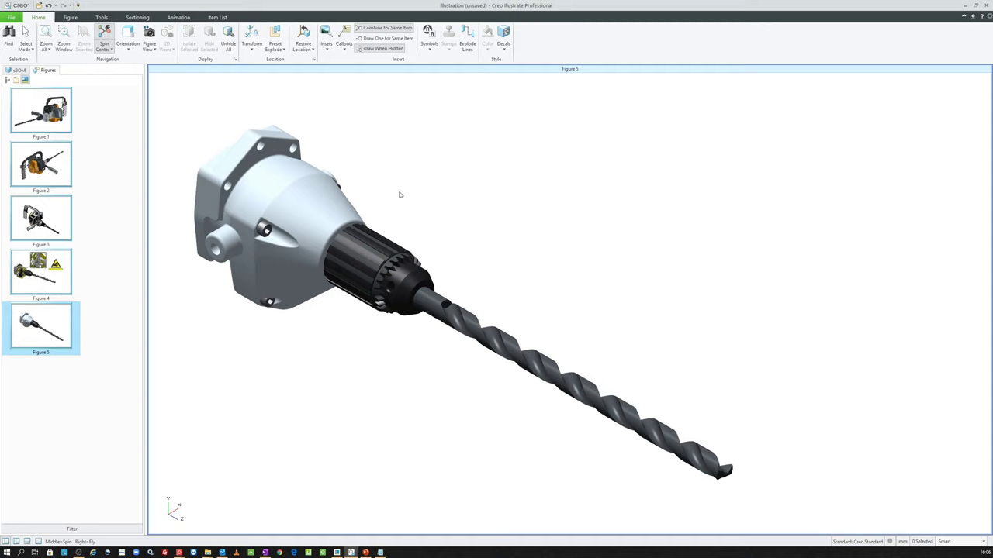
{"action": "scroll", "coordinate": [455, 284], "scroll_direction": "down", "scroll_amount": 2}
{"action": "mouse_move", "coordinate": [455, 257]}
{"action": "middle_mouse_down"}
{"action": "mouse_move", "coordinate": [449, 241]}
{"action": "mouse_move", "coordinate": [458, 241]}
{"action": "middle_mouse_up"}
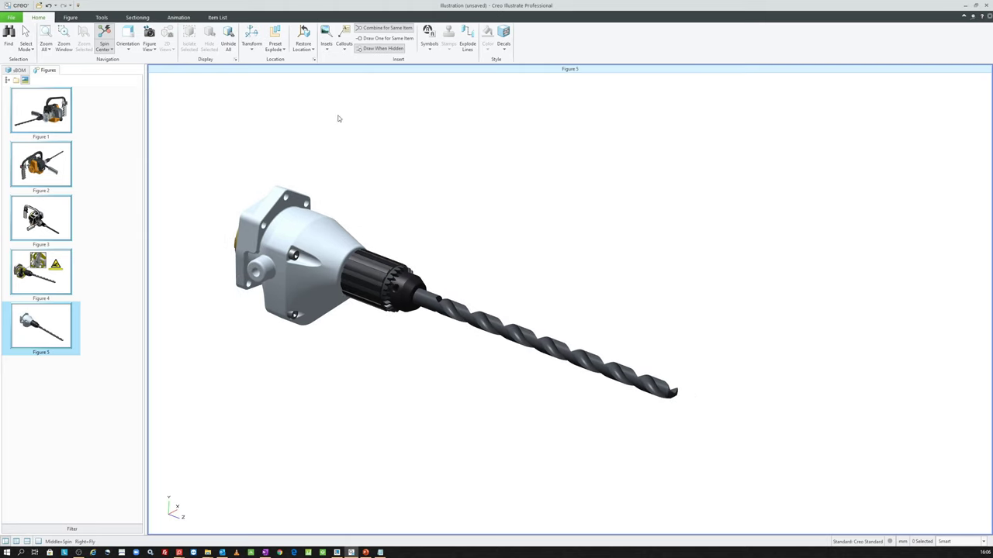
- Apply the ASSEMBLY_EXPLODE preset to Figure 5, then switch to Figure 1
{"action": "left_click", "coordinate": [276, 45]}
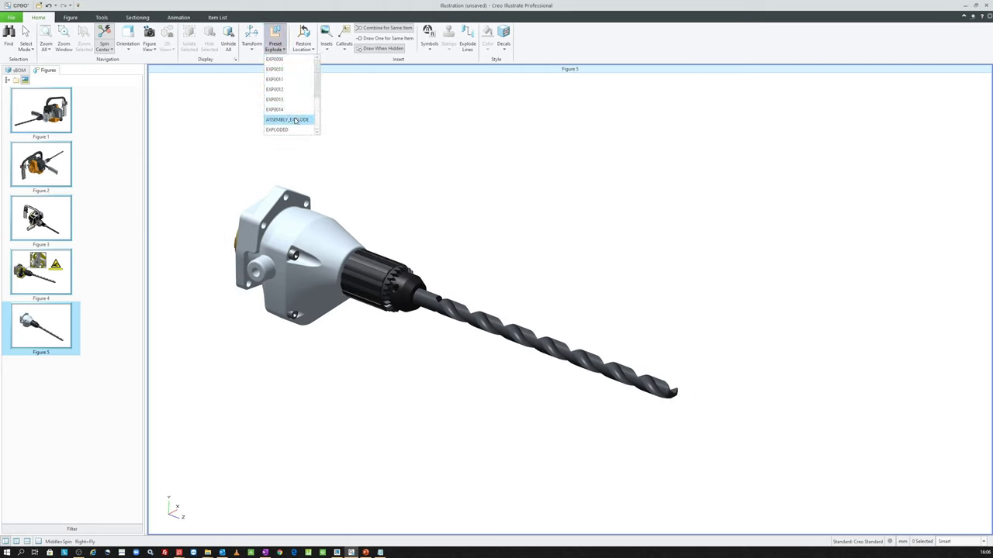
{"action": "scroll", "coordinate": [294, 117], "scroll_direction": "down", "scroll_amount": 2}
{"action": "left_click", "coordinate": [273, 50]}
{"action": "left_click", "coordinate": [275, 48]}
{"action": "left_click", "coordinate": [292, 120]}
{"action": "left_click", "coordinate": [276, 48]}
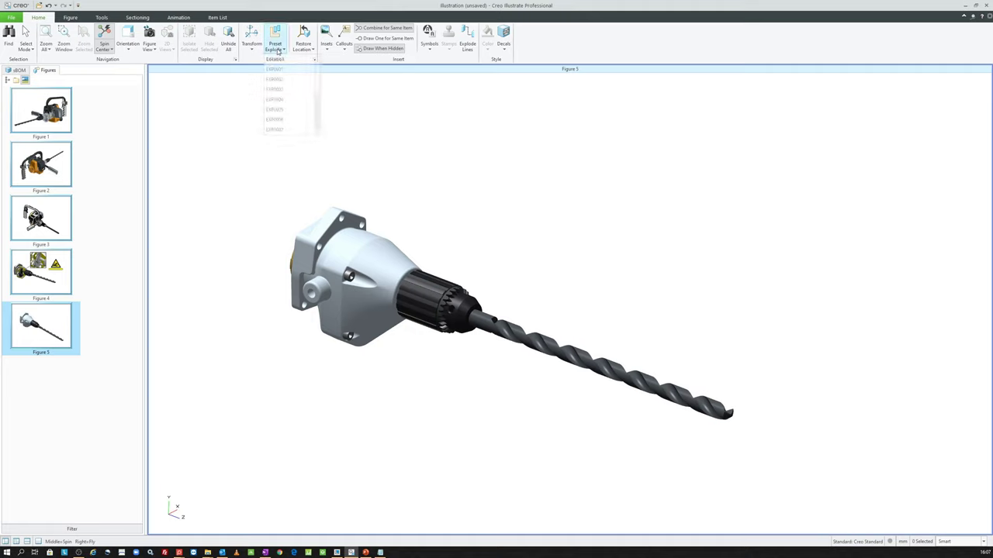
{"action": "left_click", "coordinate": [289, 121]}
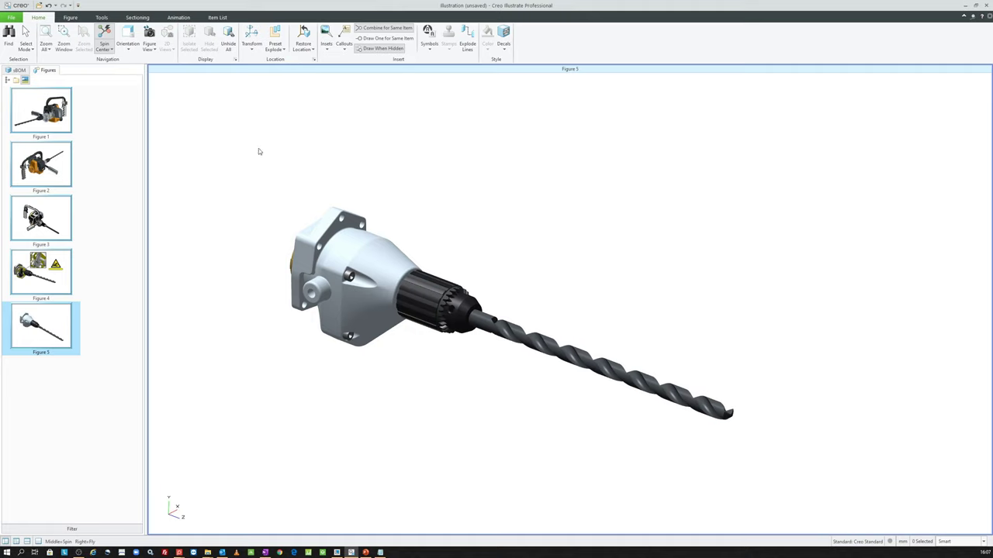
{"action": "left_click", "coordinate": [58, 119]}
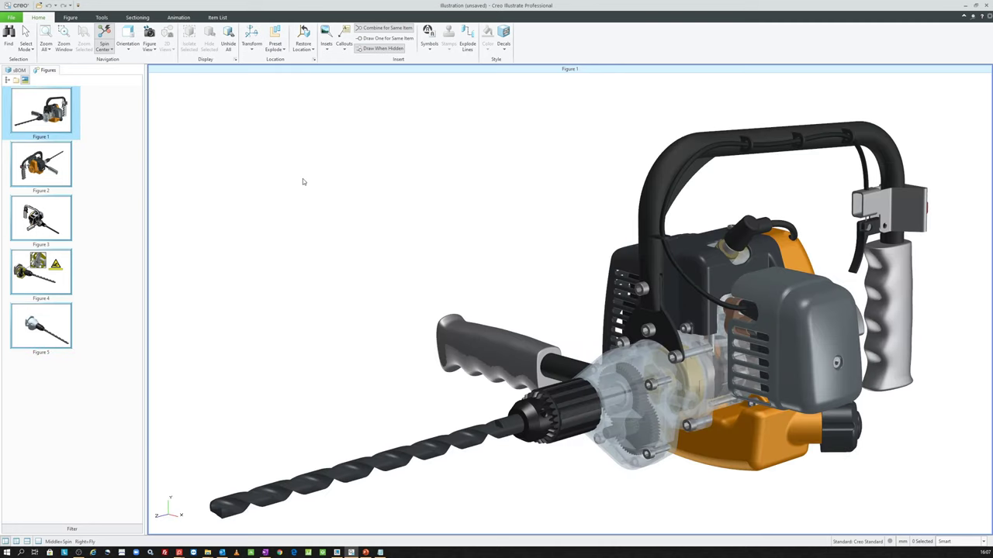
{"action": "scroll", "coordinate": [304, 181], "scroll_direction": "down", "scroll_amount": 2}
- Apply an exploded preset to Figure 1's drill, then return to Figure 5
{"action": "scroll", "coordinate": [326, 194], "scroll_direction": "down", "scroll_amount": 2}
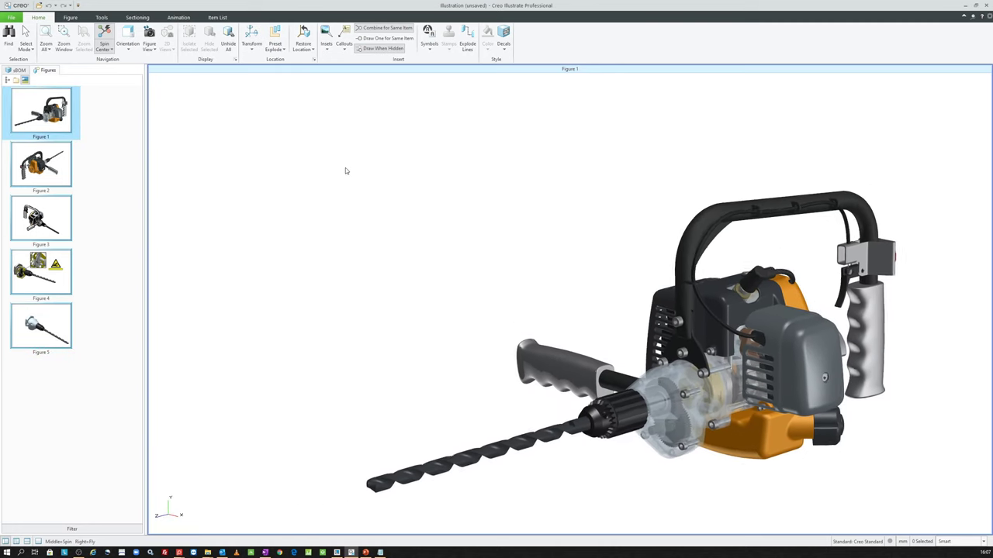
{"action": "middle_click_drag", "start_coordinate": [566, 277], "coordinate": [443, 235]}
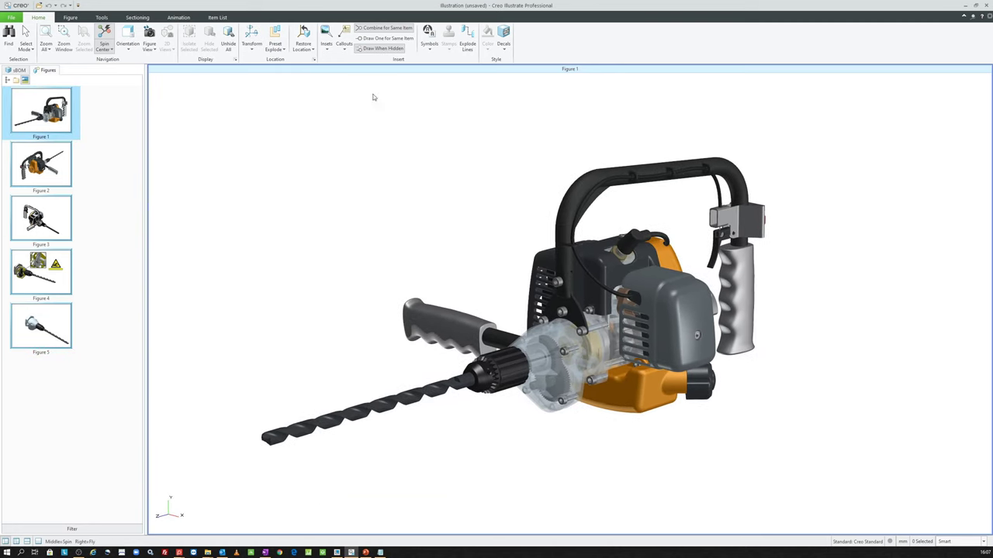
{"action": "left_click", "coordinate": [275, 45]}
{"action": "left_click", "coordinate": [292, 120]}
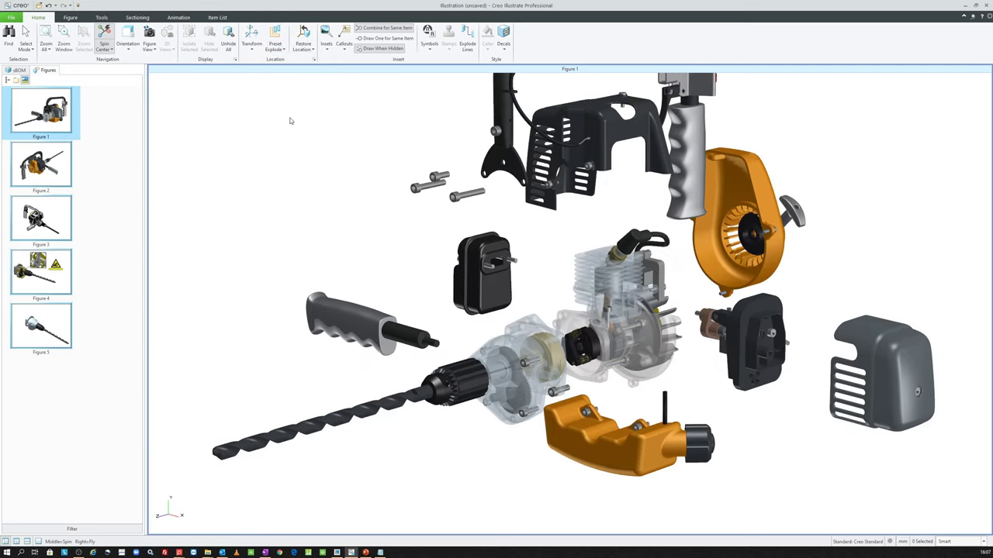
{"action": "scroll", "coordinate": [360, 313], "scroll_direction": "down", "scroll_amount": 3}
{"action": "scroll", "coordinate": [383, 274], "scroll_direction": "down", "scroll_amount": 2}
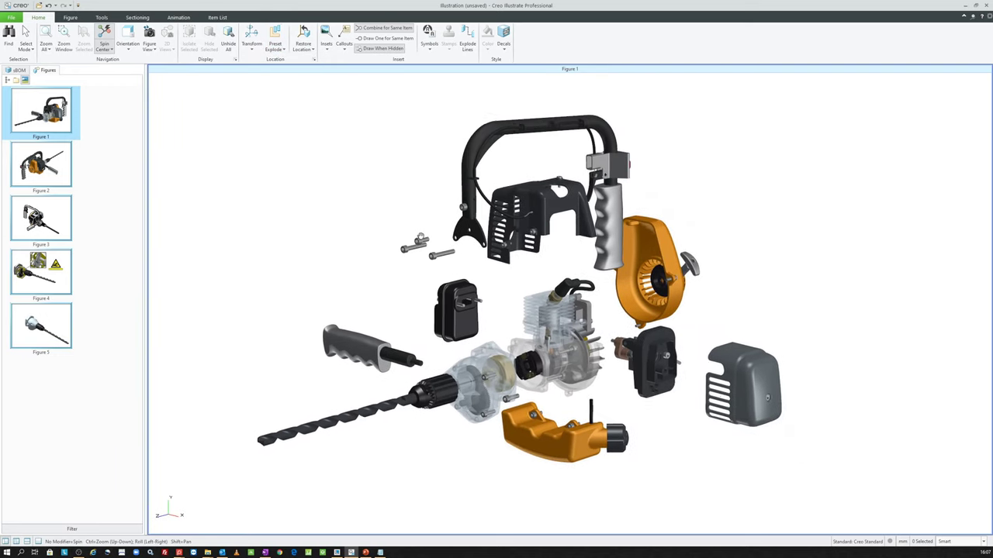
{"action": "scroll", "coordinate": [450, 277], "scroll_direction": "up", "scroll_amount": 1}
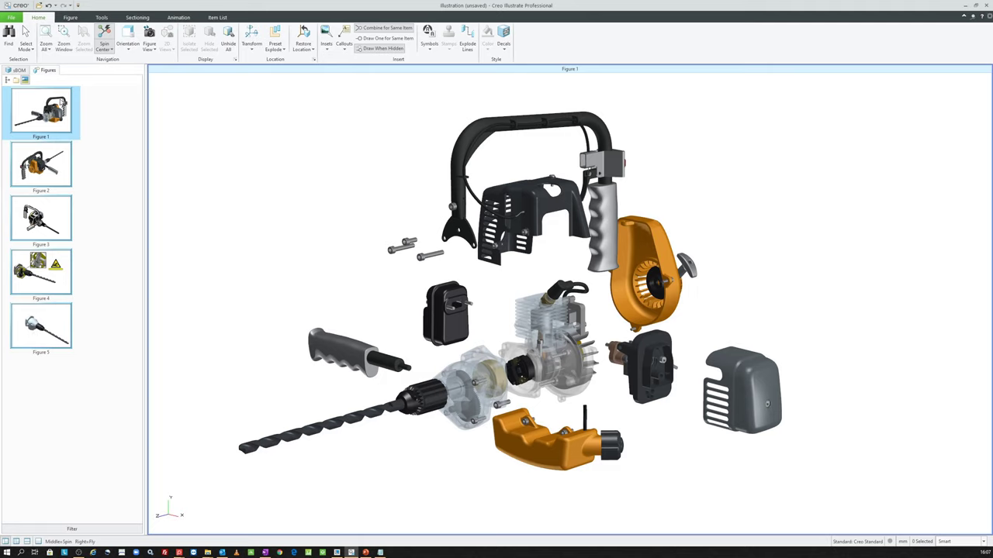
{"action": "left_click", "coordinate": [46, 332]}
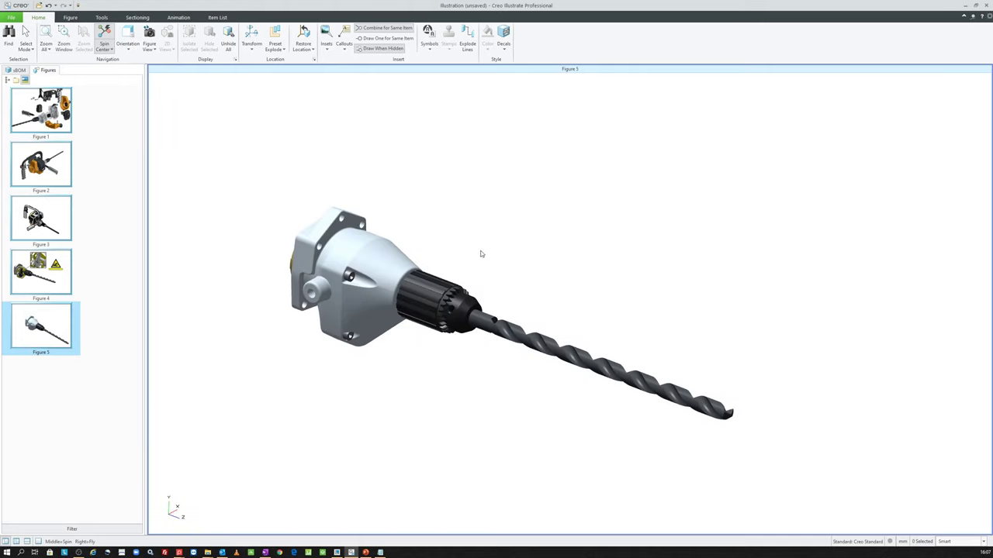
- Slide the drill bit out of the chuck along its axis to a 350 mm offset
{"action": "mouse_move", "coordinate": [481, 254]}
{"action": "middle_mouse_down"}
{"action": "mouse_move", "coordinate": [465, 266]}
{"action": "mouse_move", "coordinate": [476, 269]}
{"action": "mouse_move", "coordinate": [442, 232]}
{"action": "middle_mouse_up"}
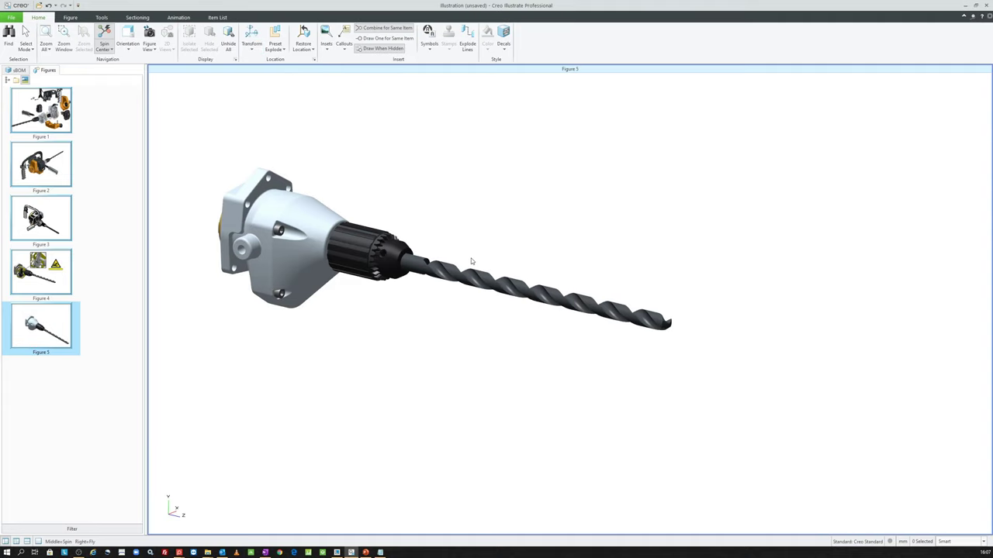
{"action": "left_click", "coordinate": [251, 35]}
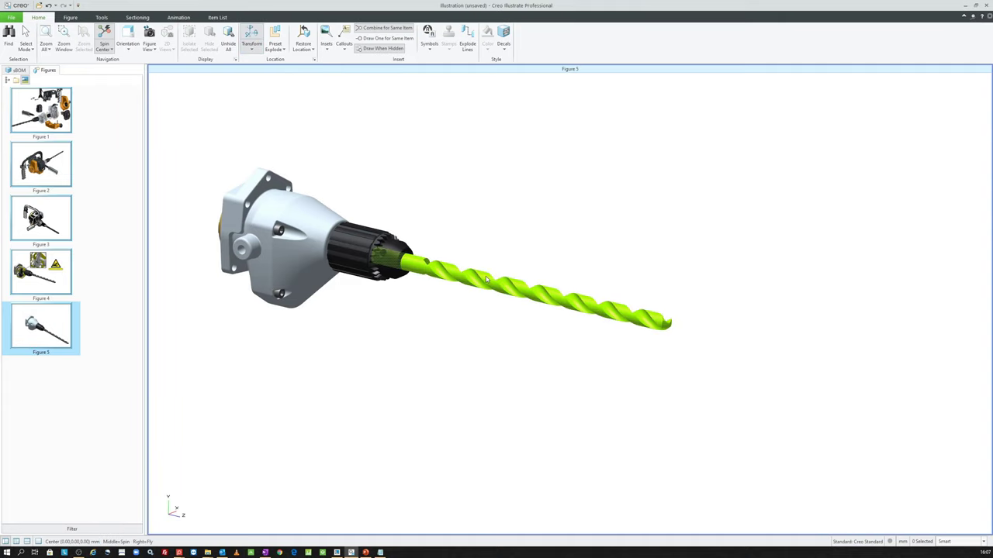
{"action": "left_click", "coordinate": [527, 292]}
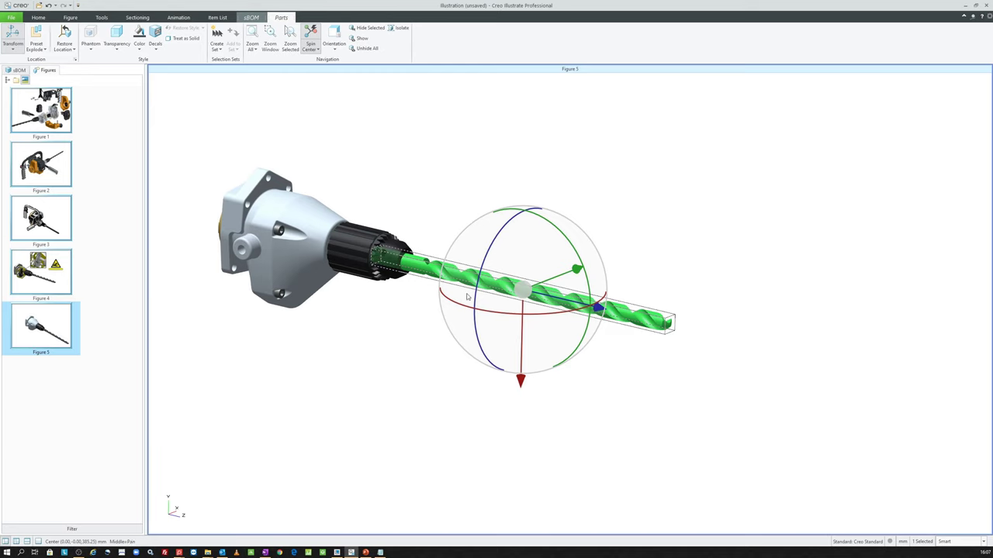
{"action": "middle_click_drag", "start_coordinate": [472, 262], "coordinate": [393, 245]}
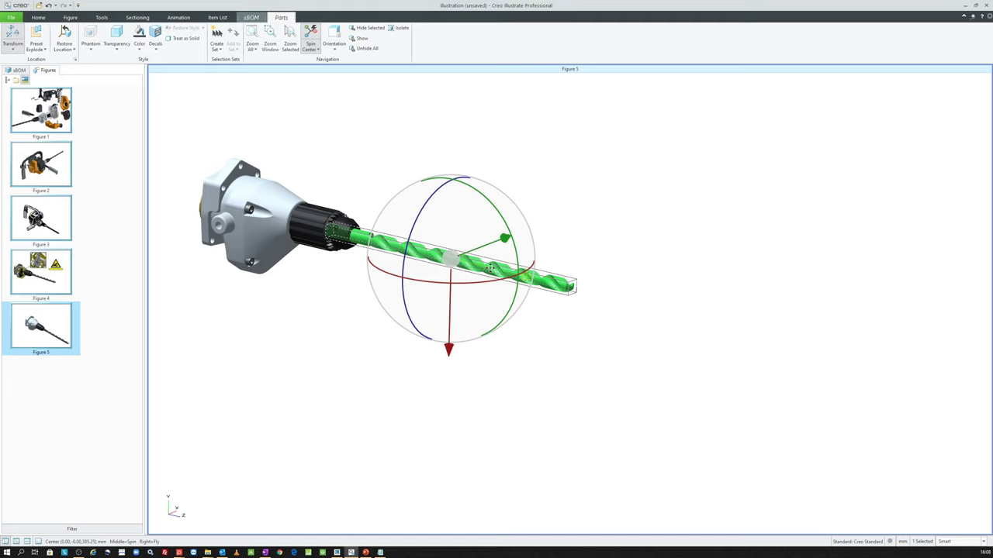
{"action": "mouse_move", "coordinate": [490, 268]}
{"action": "left_mouse_down"}
{"action": "mouse_move", "coordinate": [552, 313]}
{"action": "mouse_move", "coordinate": [752, 364]}
{"action": "mouse_move", "coordinate": [734, 362]}
{"action": "mouse_move", "coordinate": [771, 361]}
{"action": "mouse_move", "coordinate": [747, 364]}
{"action": "mouse_move", "coordinate": [591, 304]}
{"action": "mouse_move", "coordinate": [605, 305]}
{"action": "left_mouse_up"}
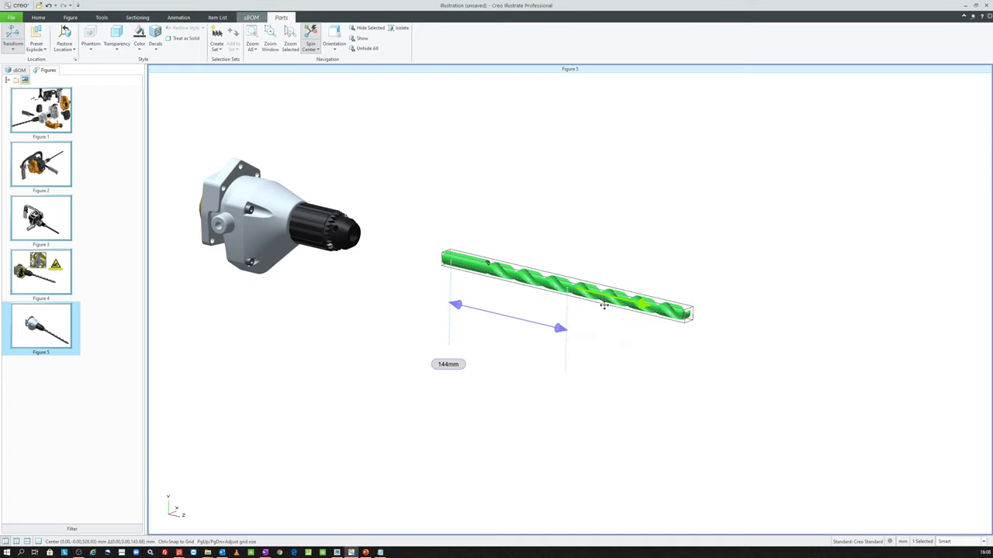
{"action": "type", "text": "350"}
{"action": "key", "text": "Return"}
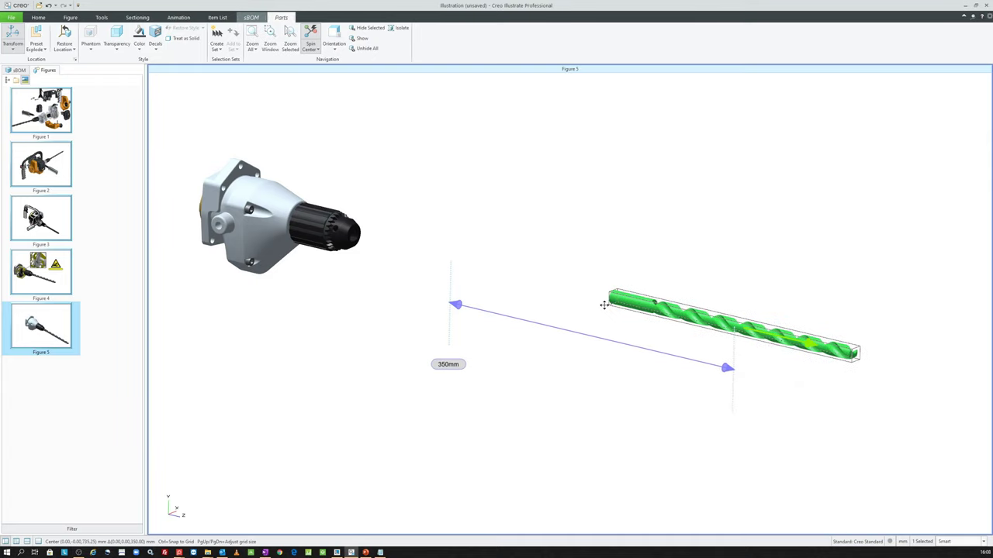
- Slide the chuck and the motor's spline shaft out along the drill axis
{"action": "left_click", "coordinate": [531, 222]}
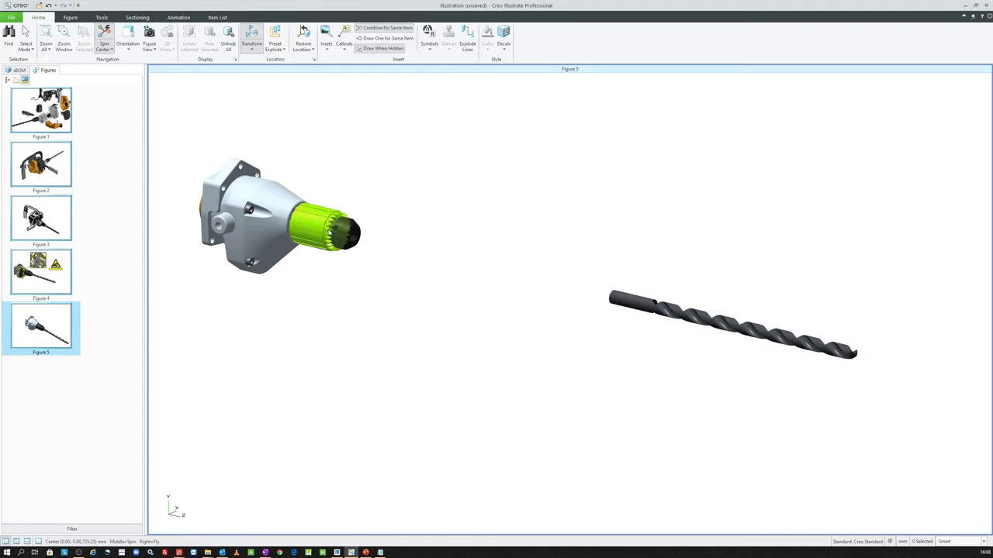
{"action": "left_click", "coordinate": [328, 232]}
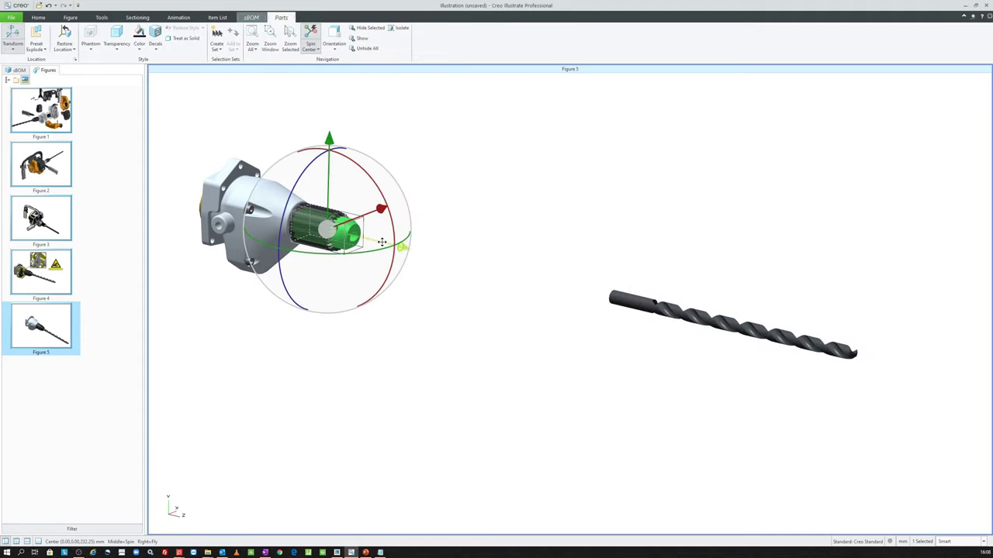
{"action": "left_click_drag", "start_coordinate": [385, 242], "coordinate": [587, 323]}
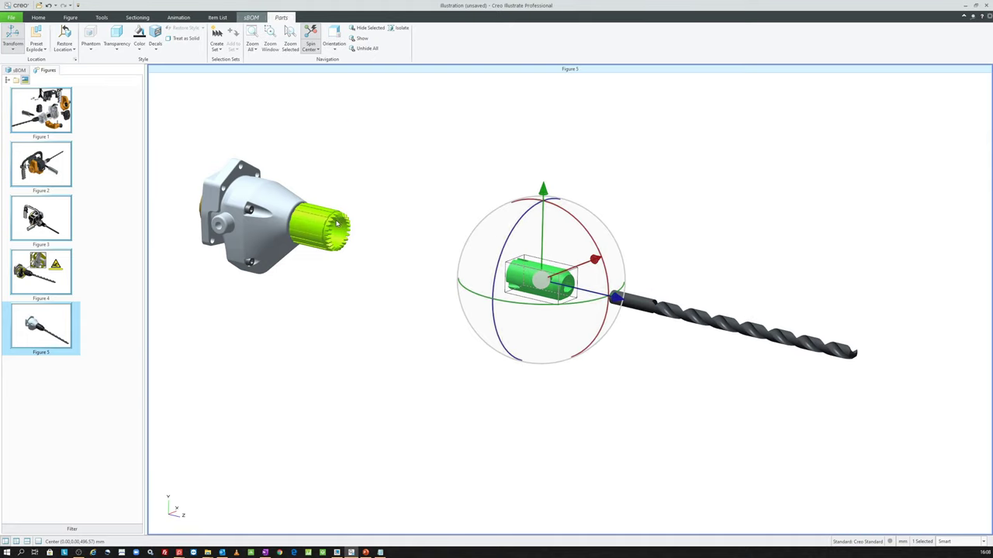
{"action": "left_click", "coordinate": [361, 244]}
{"action": "left_click_drag", "start_coordinate": [386, 244], "coordinate": [470, 277]}
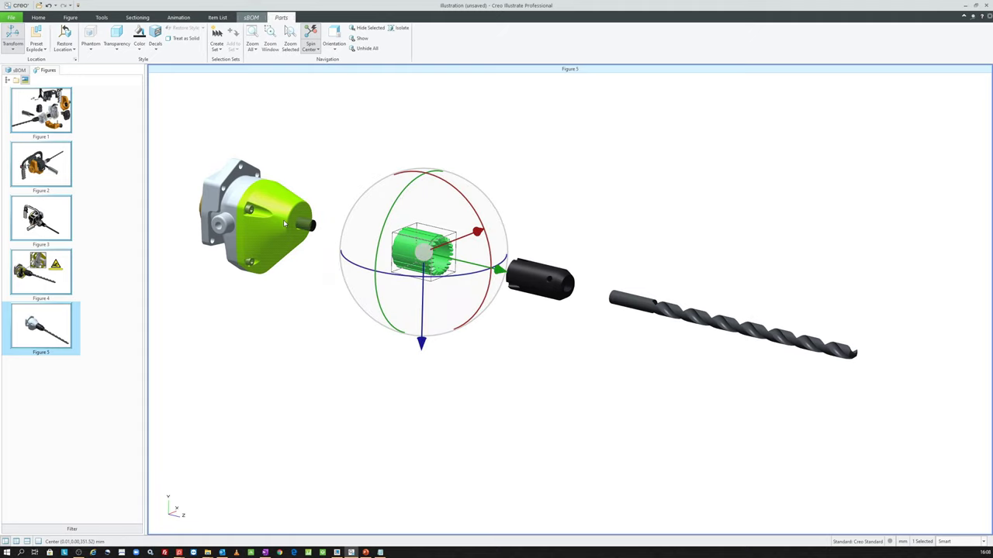
- Move the selected motor housing parts away from the motor
{"action": "left_click", "coordinate": [304, 167]}
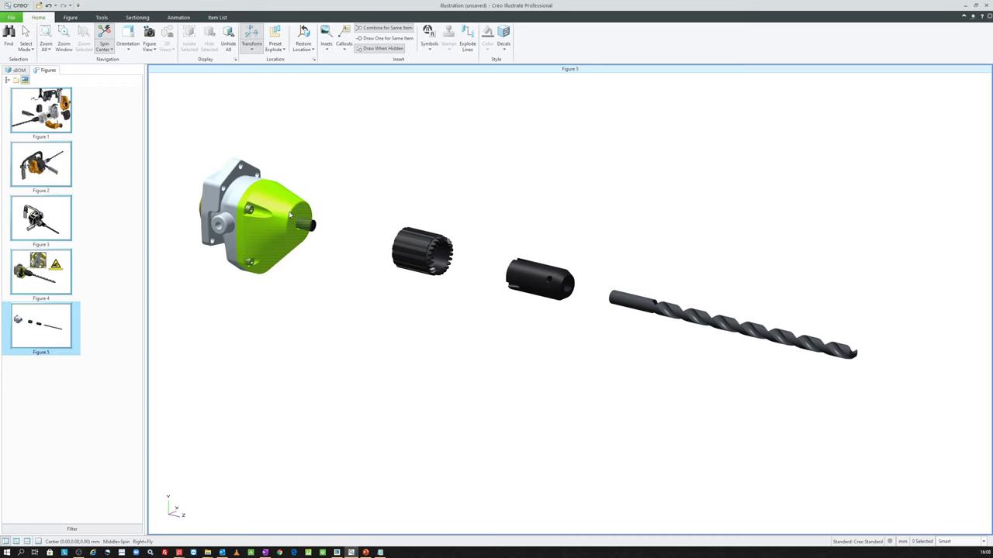
{"action": "left_click", "coordinate": [256, 211]}
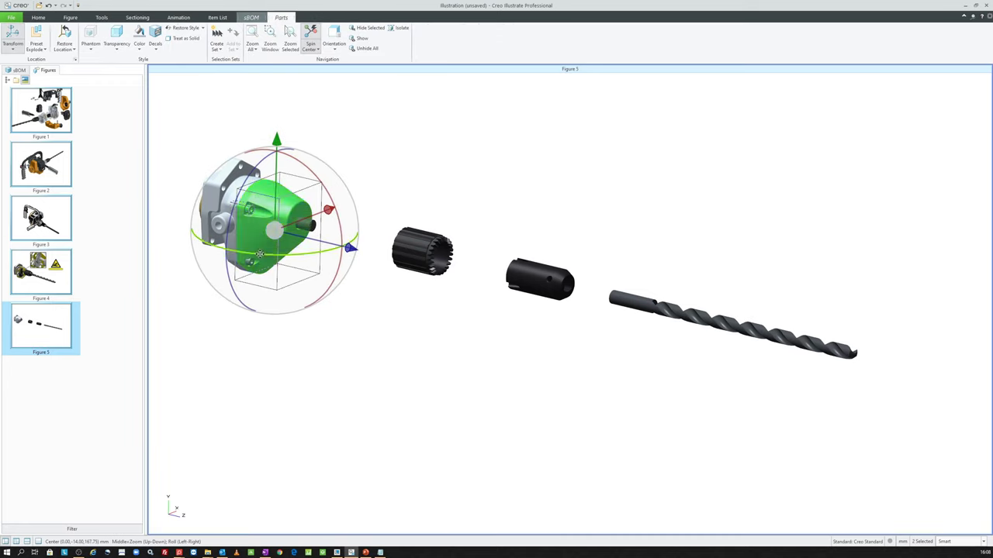
{"action": "left_click", "coordinate": [307, 183], "text": "ctrl"}
{"action": "middle_click_drag", "start_coordinate": [307, 184], "coordinate": [358, 157], "text": "ctrl"}
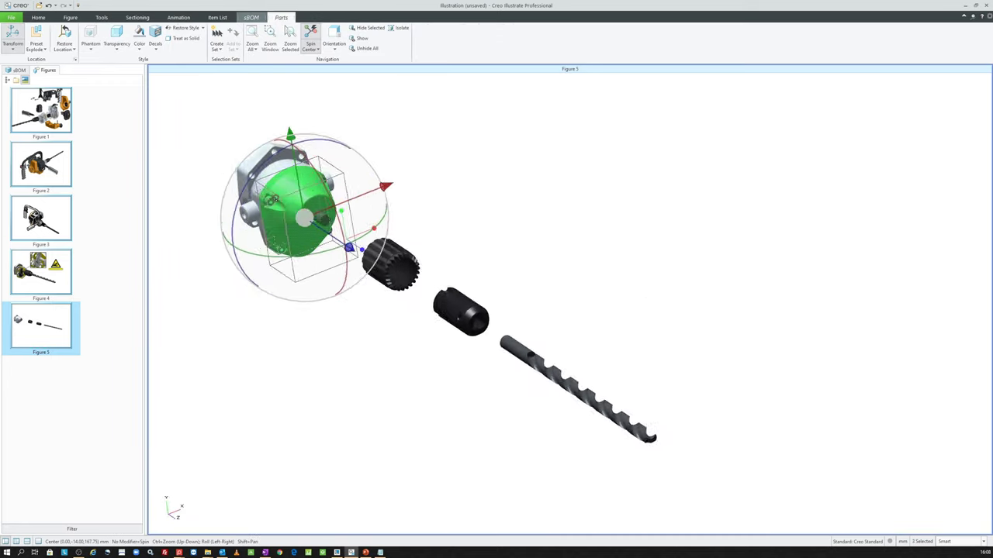
{"action": "left_click", "coordinate": [389, 200], "text": "ctrl"}
{"action": "middle_click_drag", "start_coordinate": [416, 178], "coordinate": [434, 175]}
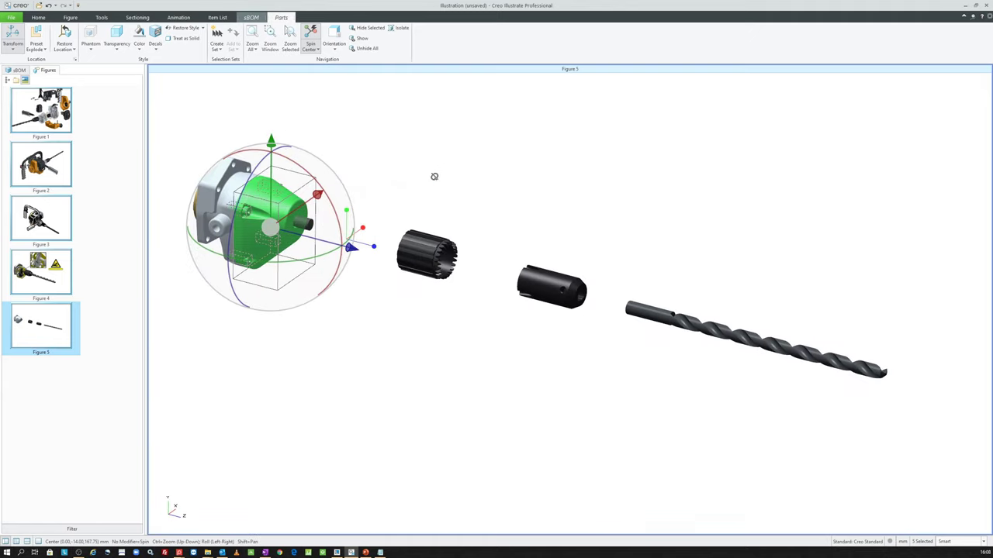
{"action": "left_click_drag", "start_coordinate": [364, 254], "coordinate": [416, 274]}
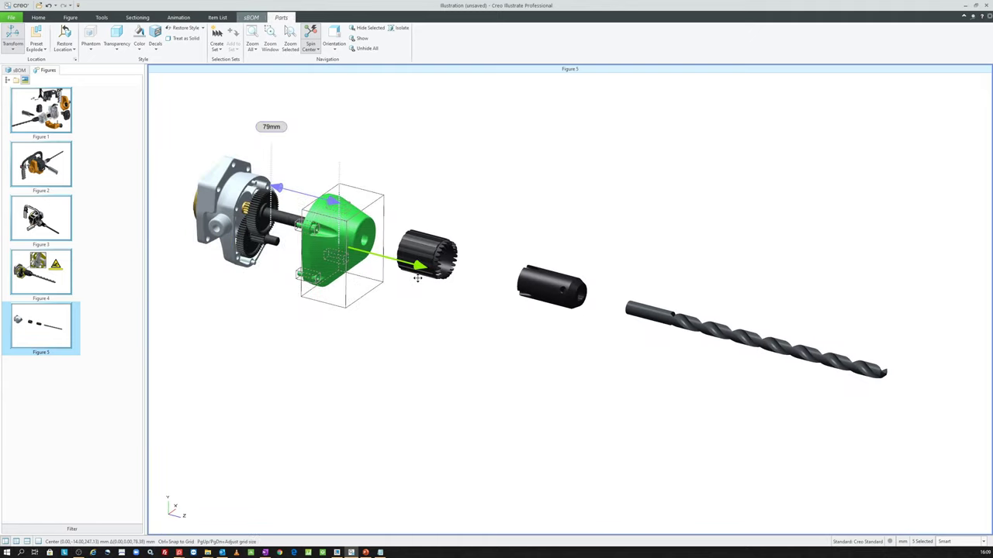
{"action": "left_click", "coordinate": [274, 312]}
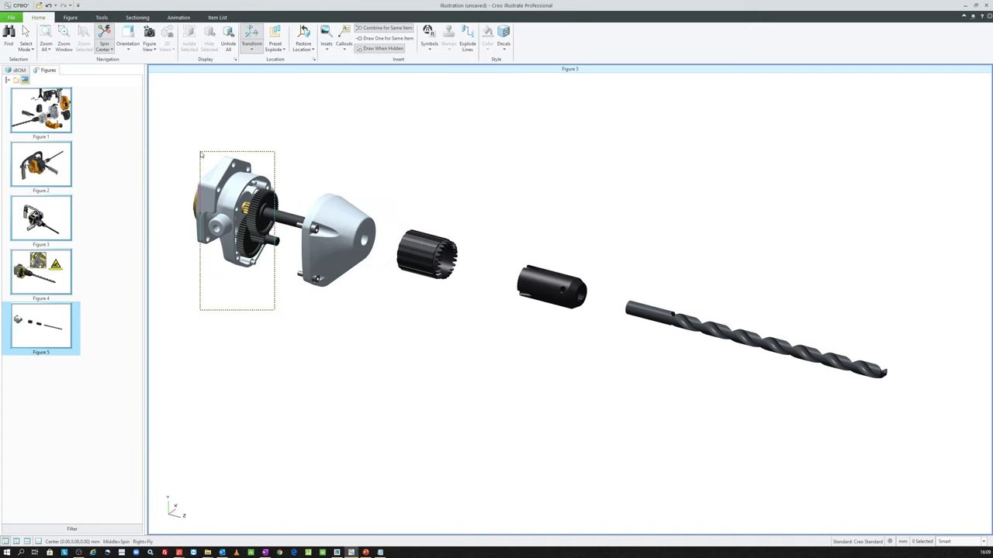
- Slide the gearbox block and the cone-shaped front cover left along the axis
{"action": "left_click_drag", "start_coordinate": [275, 313], "coordinate": [180, 141]}
{"action": "left_click_drag", "start_coordinate": [339, 237], "coordinate": [280, 222]}
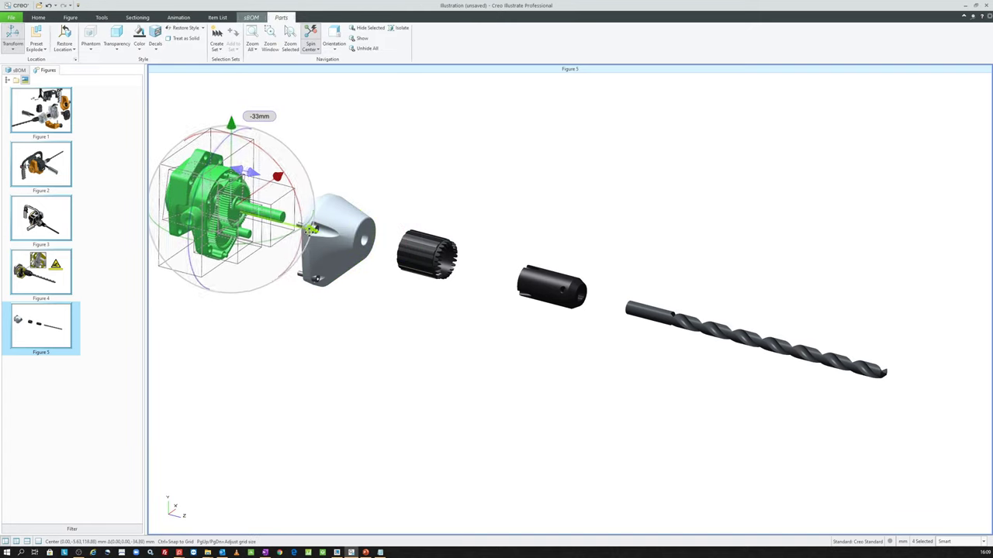
{"action": "scroll", "coordinate": [404, 222], "scroll_direction": "down", "scroll_amount": 2}
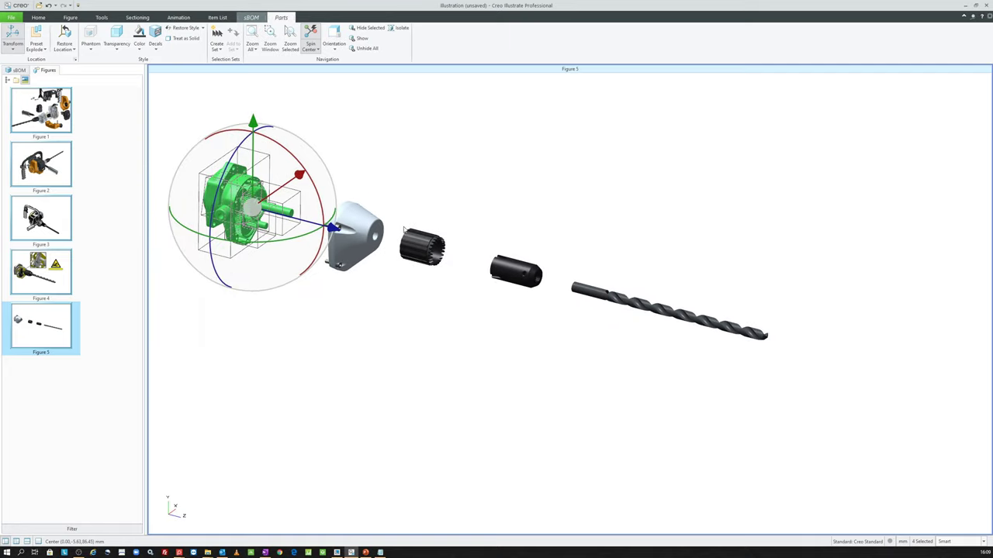
{"action": "scroll", "coordinate": [353, 229], "scroll_direction": "up", "scroll_amount": 1}
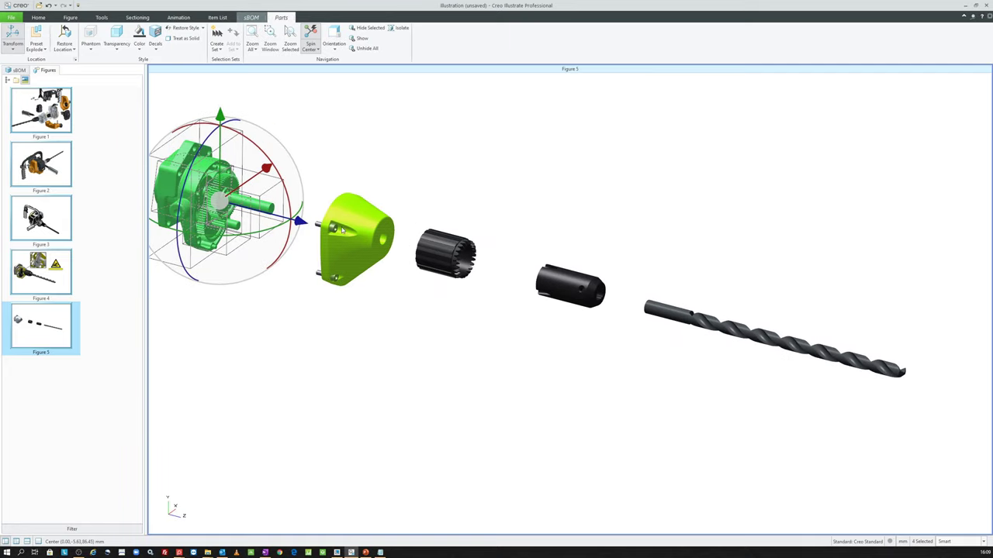
{"action": "left_click", "coordinate": [357, 230]}
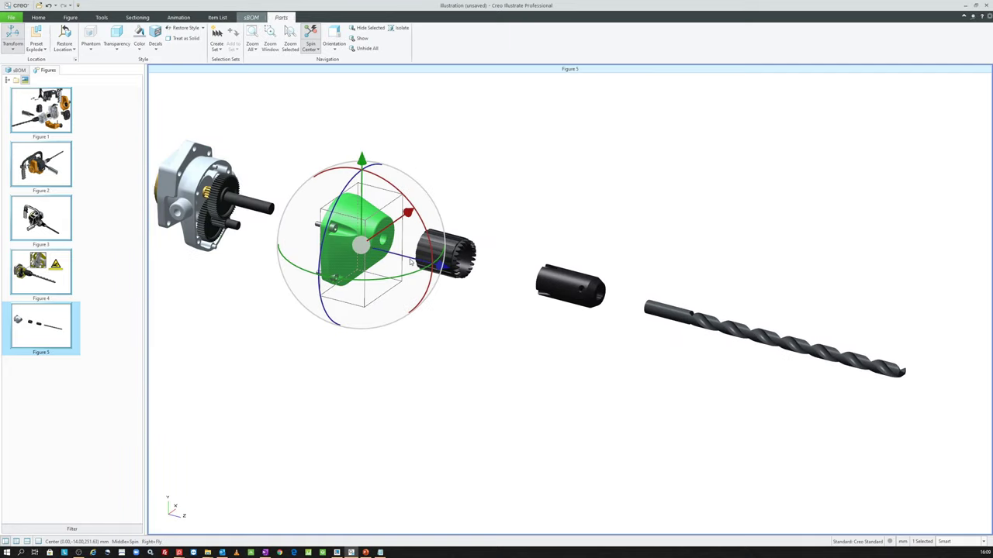
{"action": "left_click_drag", "start_coordinate": [410, 257], "coordinate": [349, 238]}
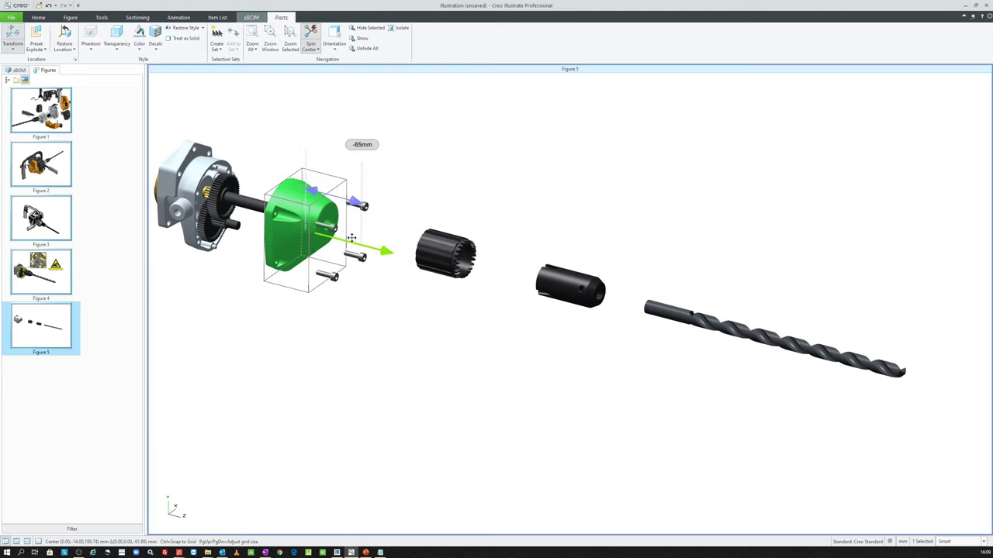
- Move the four screws right, spacing them out in front of the toothed sleeve
{"action": "left_click", "coordinate": [397, 228]}
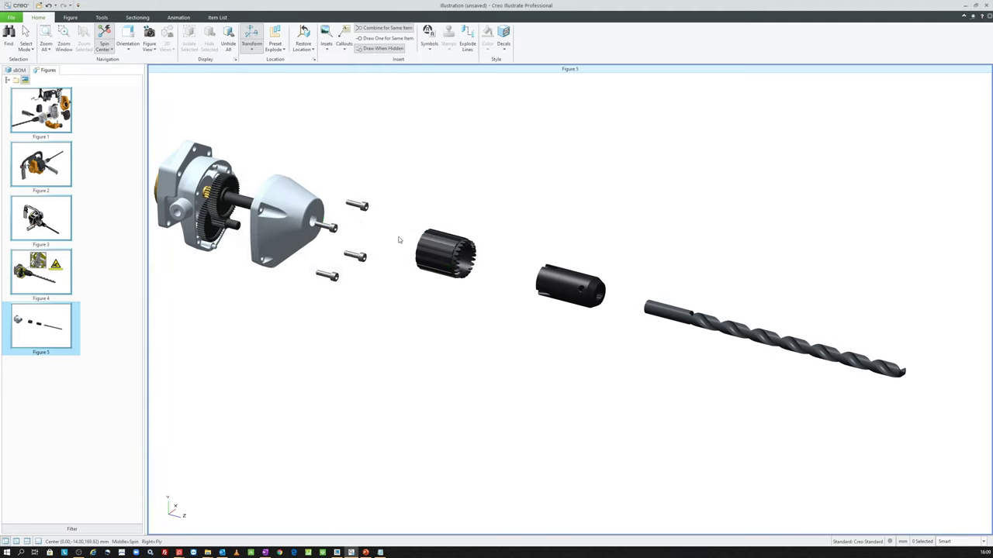
{"action": "scroll", "coordinate": [426, 247], "scroll_direction": "down", "scroll_amount": 1}
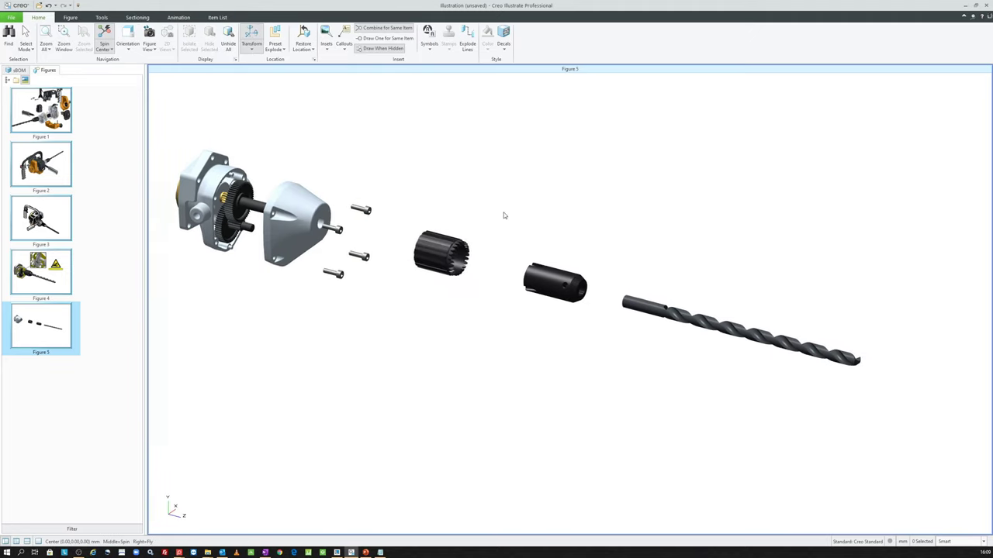
{"action": "mouse_move", "coordinate": [505, 214]}
{"action": "middle_mouse_down"}
{"action": "mouse_move", "coordinate": [414, 232]}
{"action": "mouse_move", "coordinate": [454, 236]}
{"action": "middle_mouse_up"}
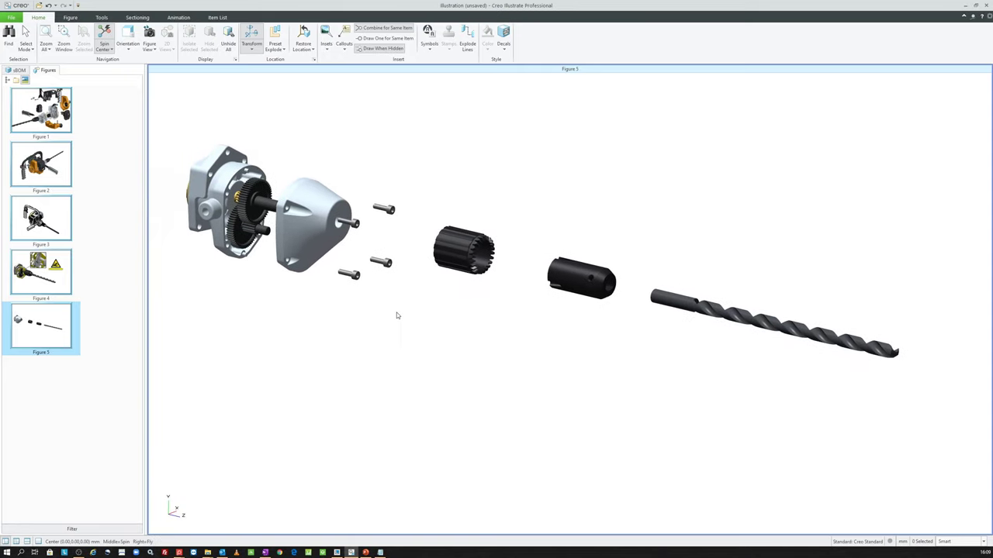
{"action": "left_click_drag", "start_coordinate": [397, 316], "coordinate": [356, 209]}
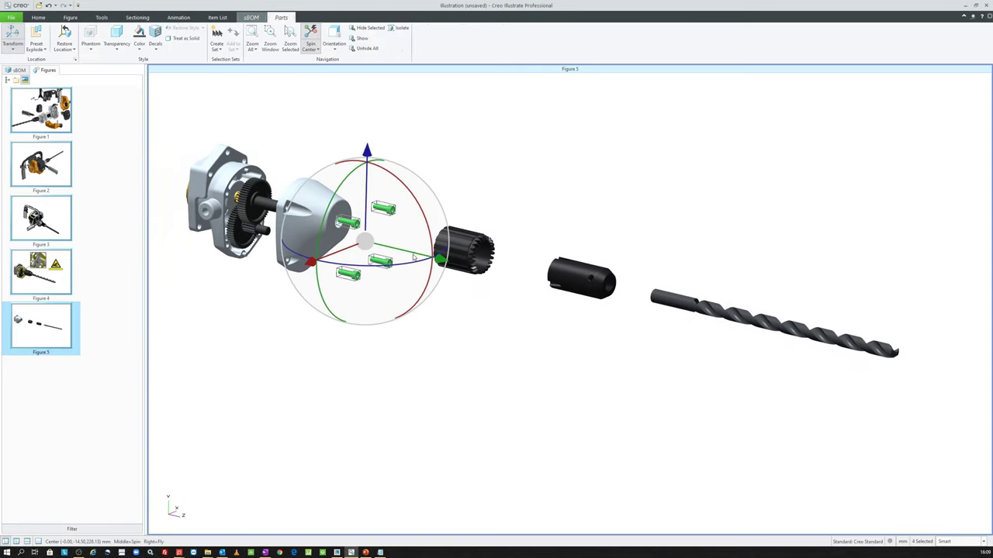
{"action": "left_click_drag", "start_coordinate": [410, 253], "coordinate": [432, 259]}
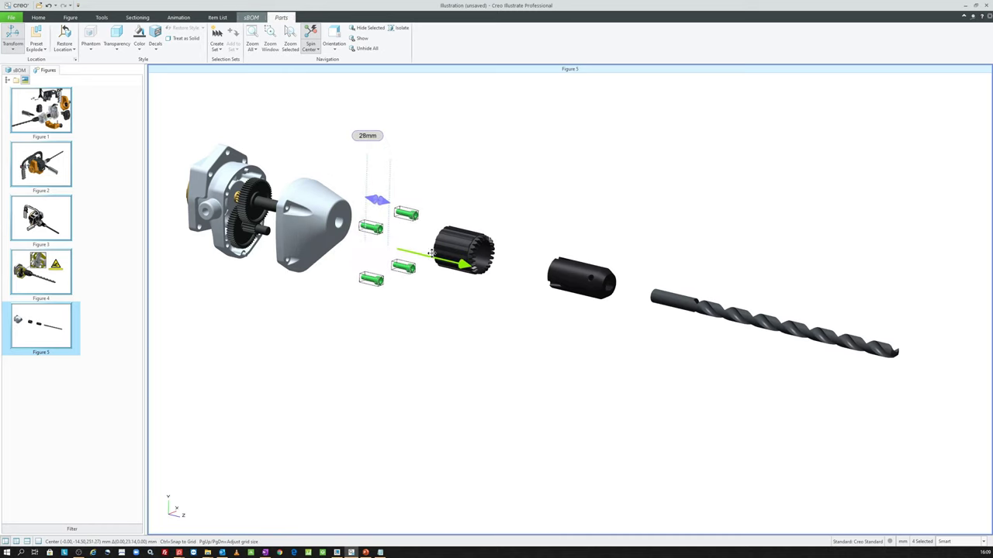
{"action": "left_click", "coordinate": [545, 184]}
- Reorient the view of the exploded drill and select the drill bit
{"action": "mouse_move", "coordinate": [546, 184]}
{"action": "middle_mouse_down"}
{"action": "mouse_move", "coordinate": [534, 187]}
{"action": "mouse_move", "coordinate": [538, 204]}
{"action": "mouse_move", "coordinate": [559, 228]}
{"action": "mouse_move", "coordinate": [549, 204]}
{"action": "middle_mouse_up"}
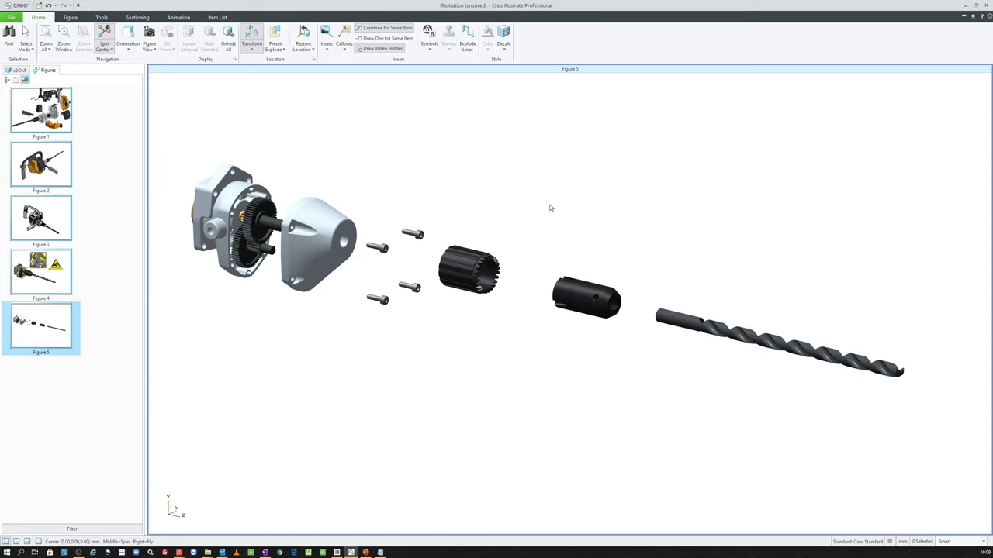
{"action": "middle_click_drag", "start_coordinate": [550, 208], "coordinate": [602, 256]}
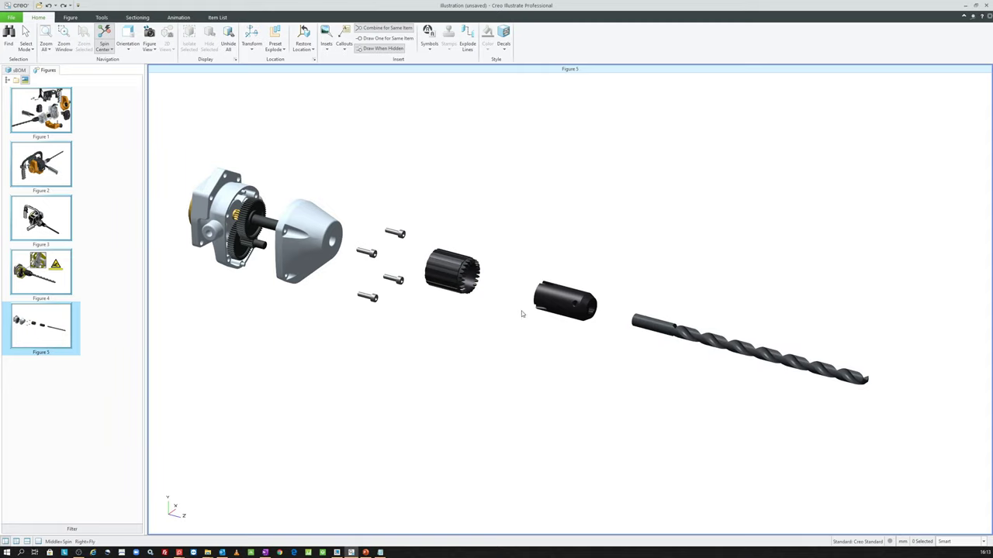
{"action": "left_click", "coordinate": [638, 324]}
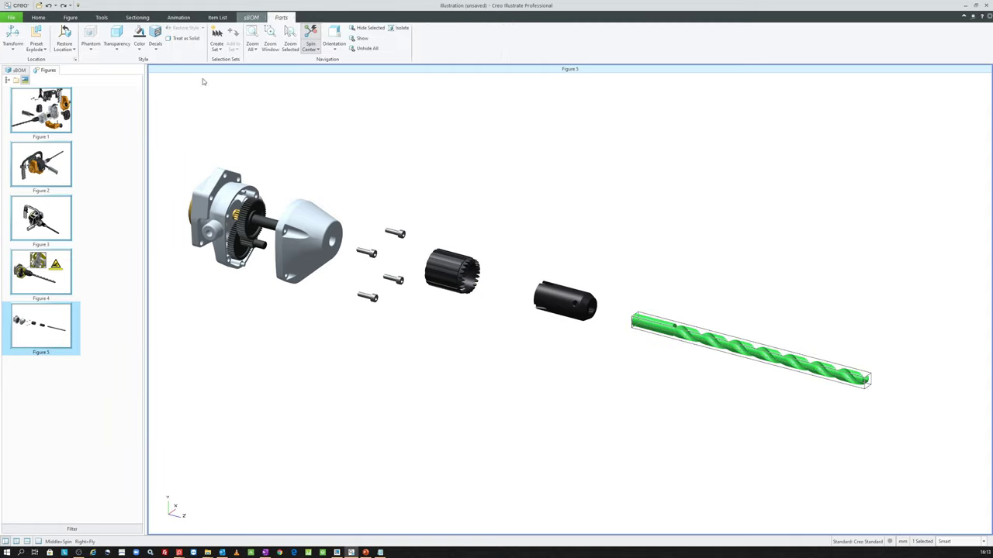
{"action": "left_click", "coordinate": [38, 17]}
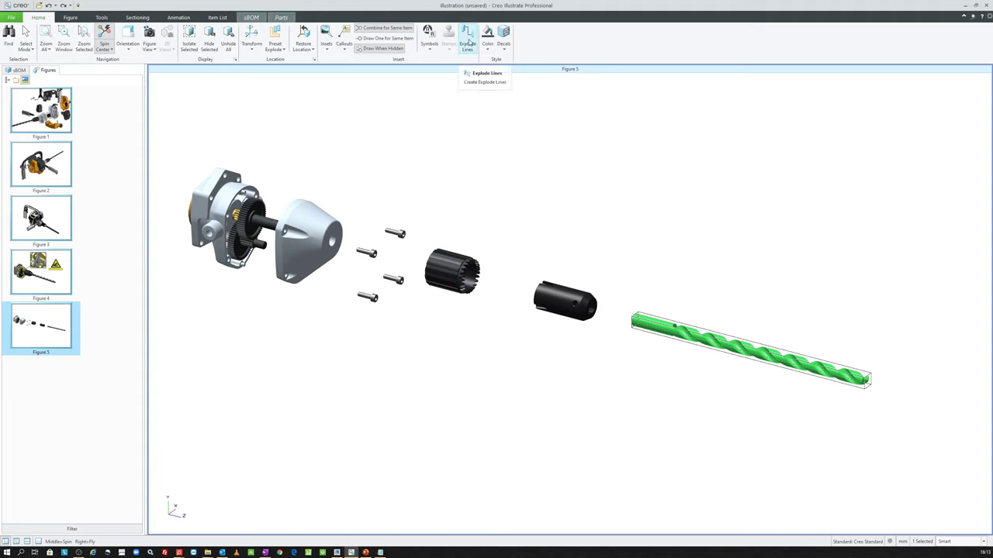
- Create an explode line for the drill bit and bring up its options
{"action": "left_click", "coordinate": [468, 39]}
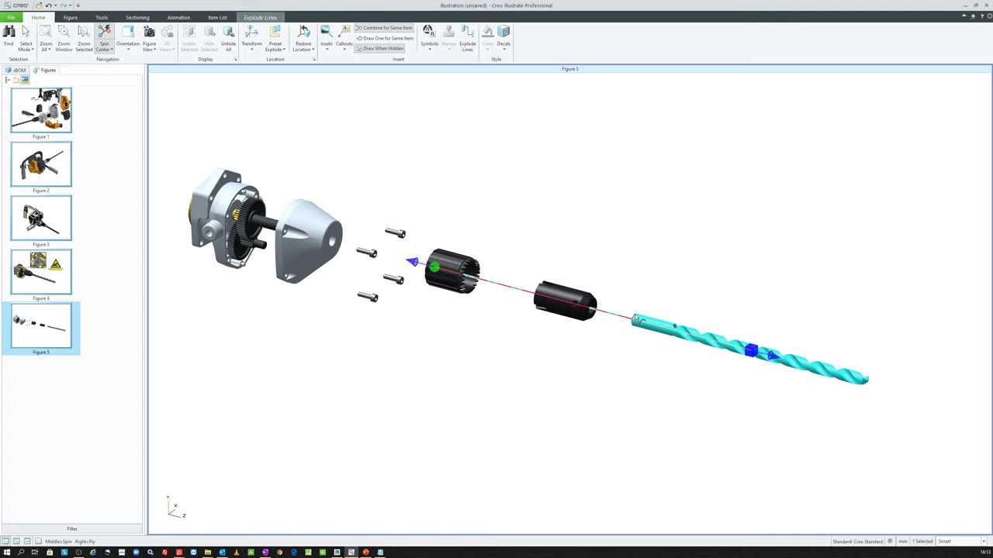
{"action": "left_click", "coordinate": [544, 232]}
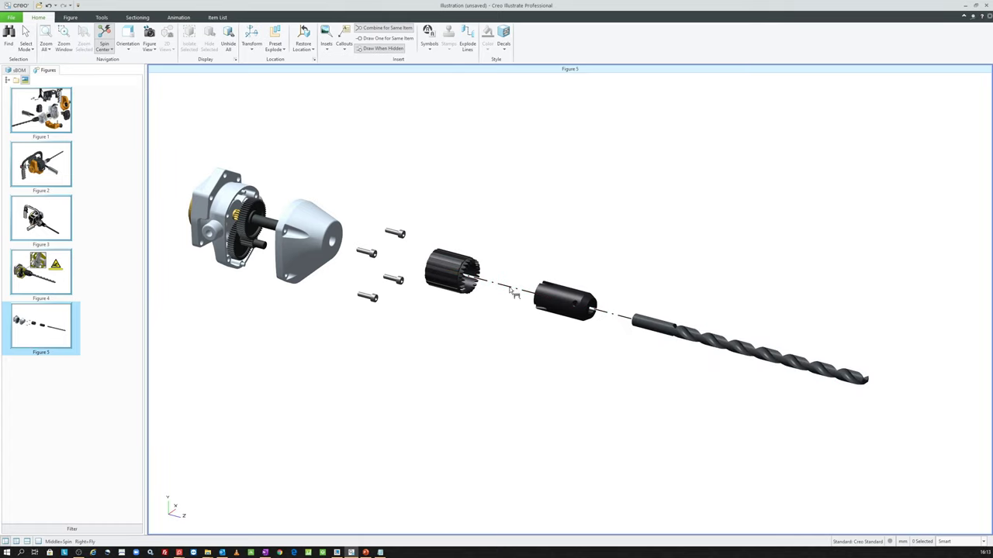
{"action": "left_click", "coordinate": [515, 293]}
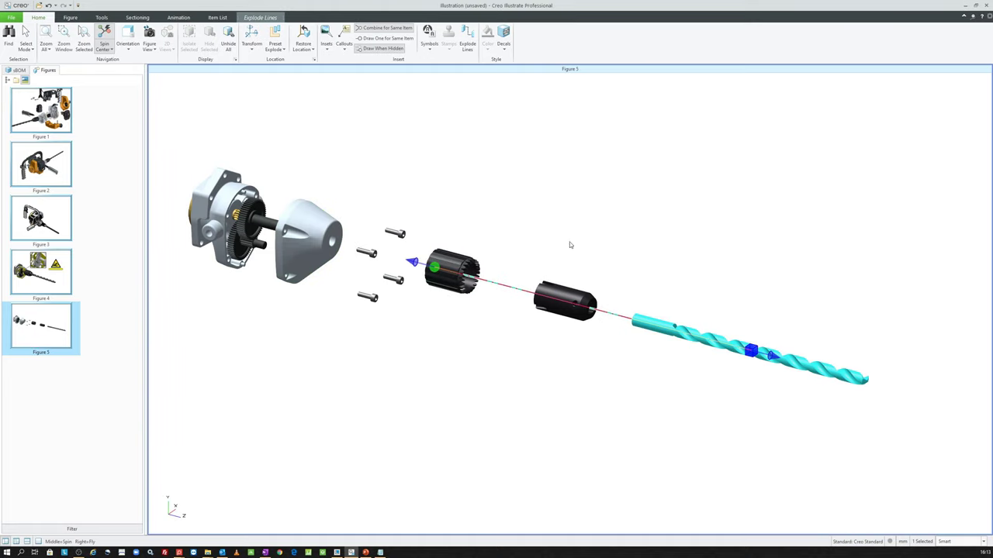
{"action": "right_click", "coordinate": [590, 210]}
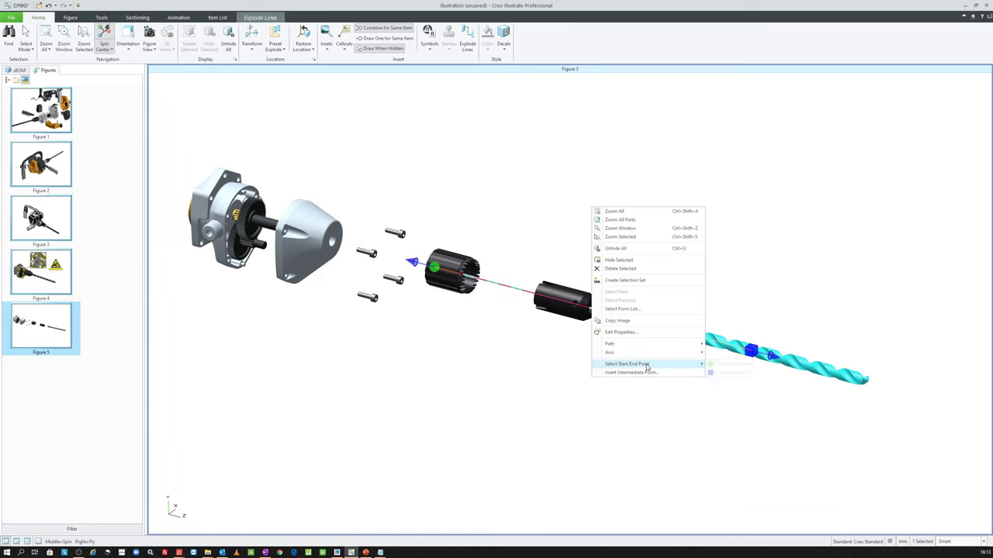
{"action": "mouse_move", "coordinate": [626, 363]}
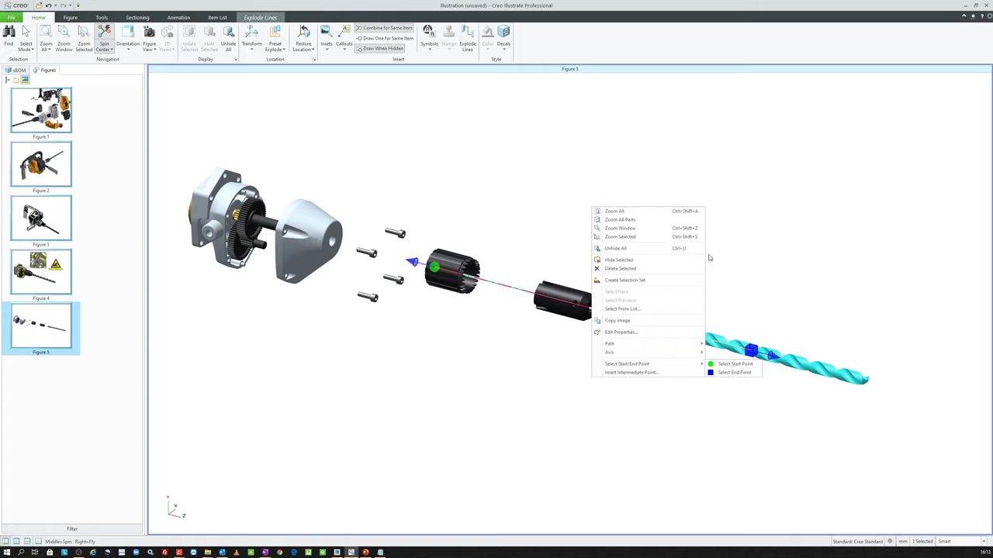
{"action": "left_click", "coordinate": [717, 126]}
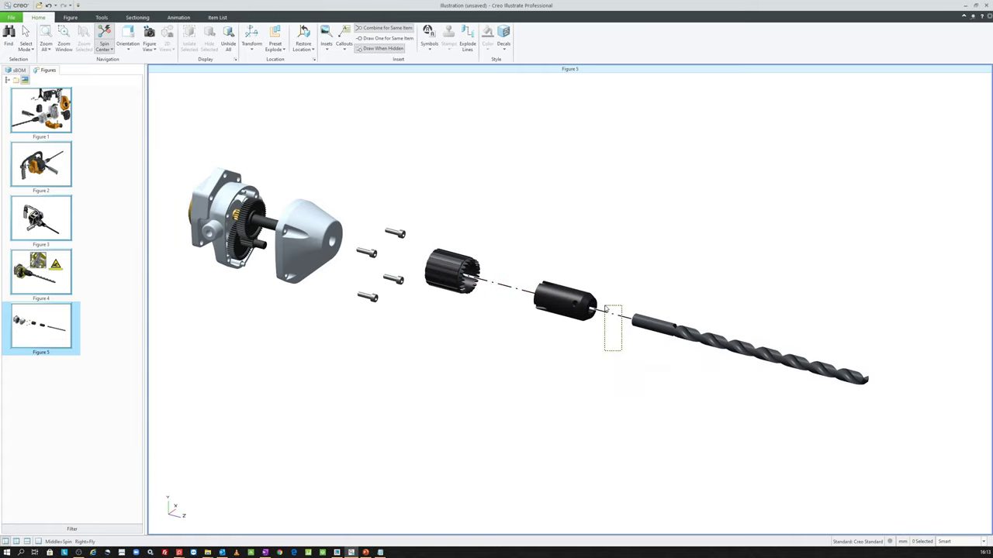
{"action": "left_click", "coordinate": [616, 314]}
{"action": "right_click", "coordinate": [705, 104]}
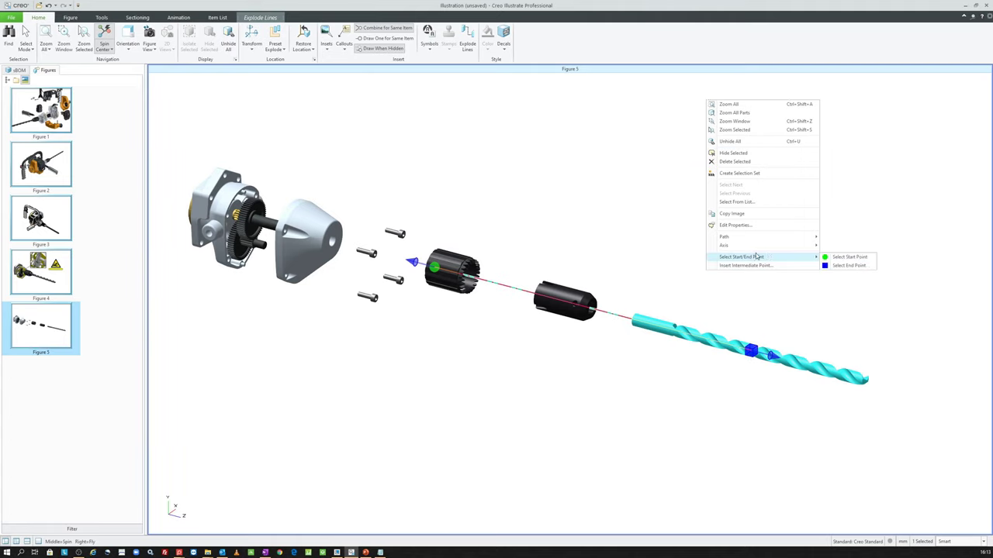
{"action": "mouse_move", "coordinate": [742, 257]}
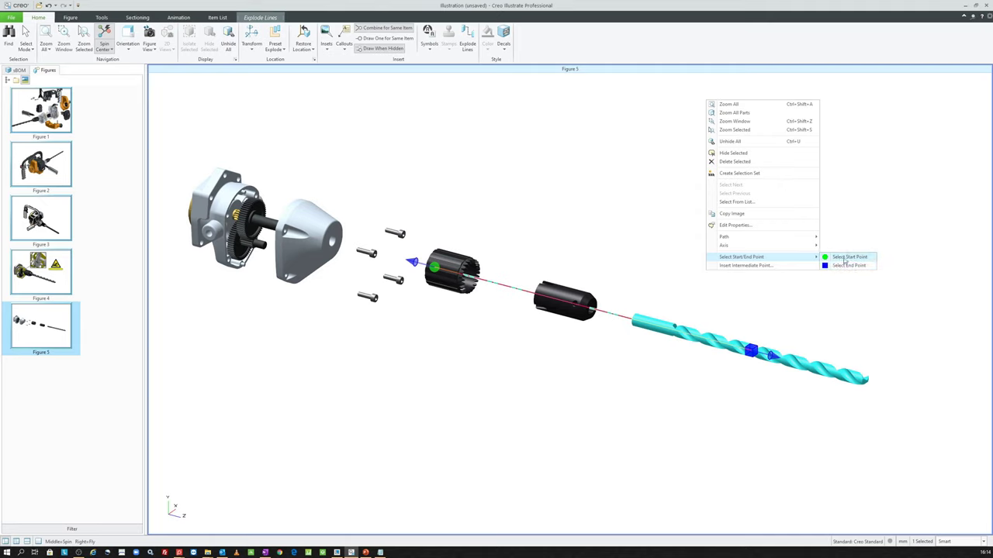
- Set the drill bit explode line's start point to the gearbox front cover's cylindrical bore
{"action": "left_click", "coordinate": [848, 257]}
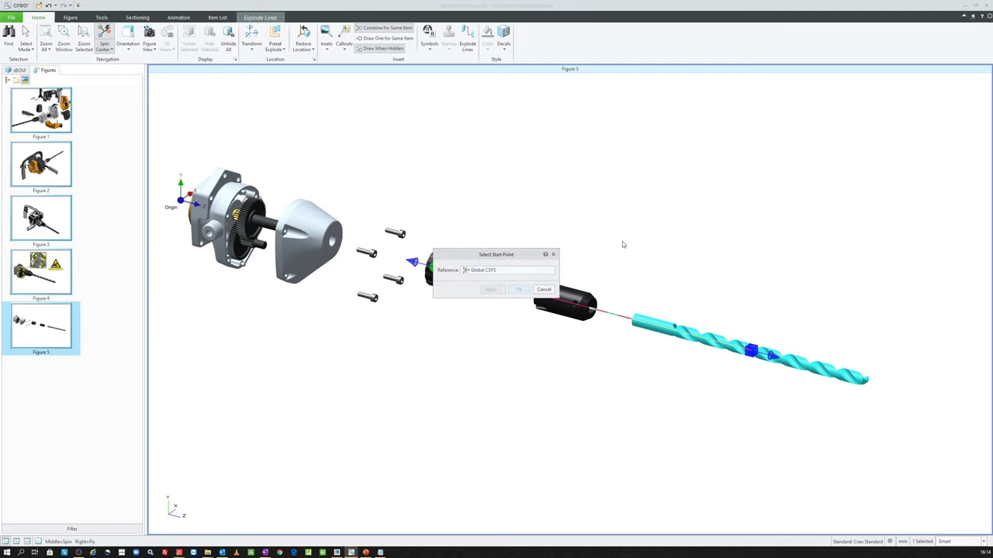
{"action": "left_click_drag", "start_coordinate": [517, 258], "coordinate": [453, 152]}
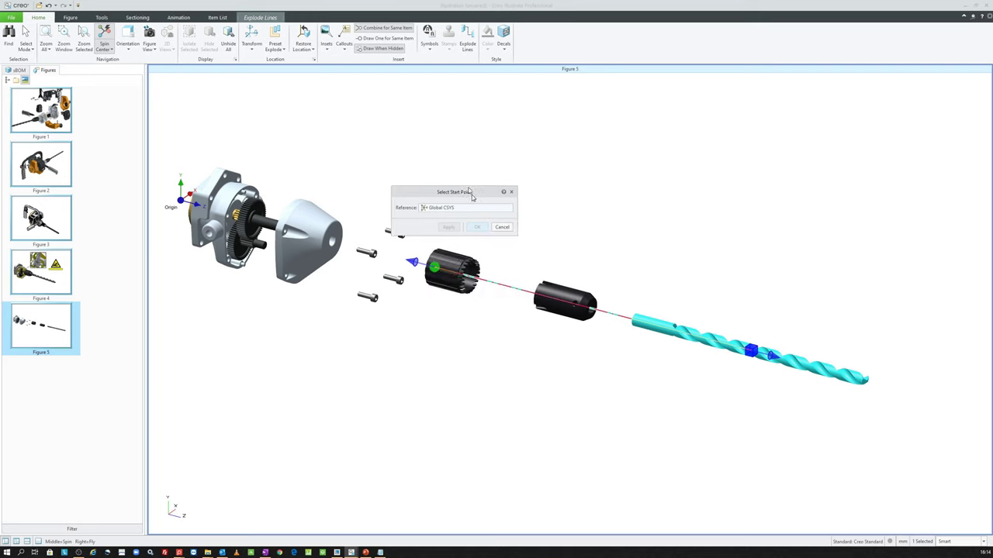
{"action": "left_click", "coordinate": [332, 223]}
{"action": "scroll", "coordinate": [332, 225], "scroll_direction": "up", "scroll_amount": 2}
{"action": "scroll", "coordinate": [334, 249], "scroll_direction": "up", "scroll_amount": 3}
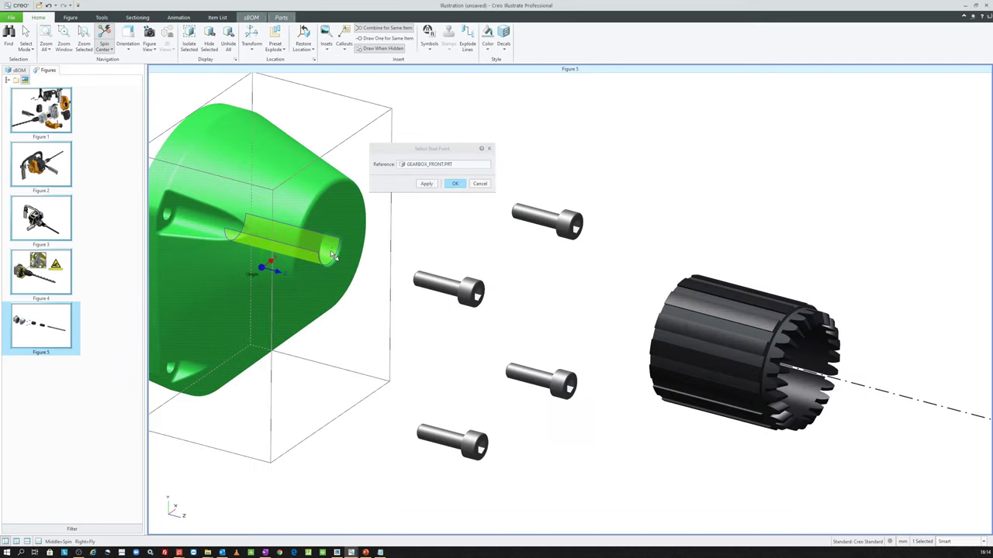
{"action": "left_click", "coordinate": [332, 254]}
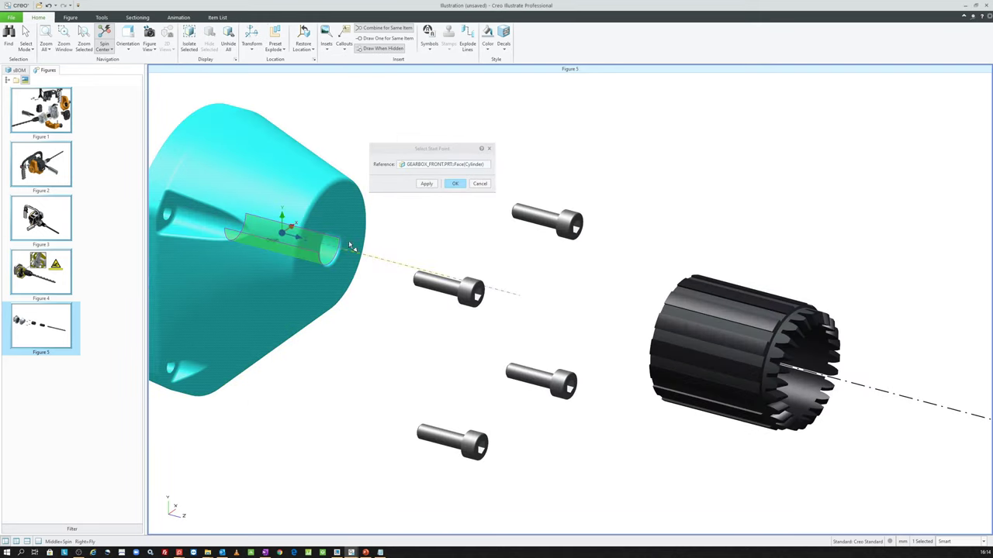
{"action": "left_click", "coordinate": [456, 183]}
{"action": "scroll", "coordinate": [378, 228], "scroll_direction": "down", "scroll_amount": 3}
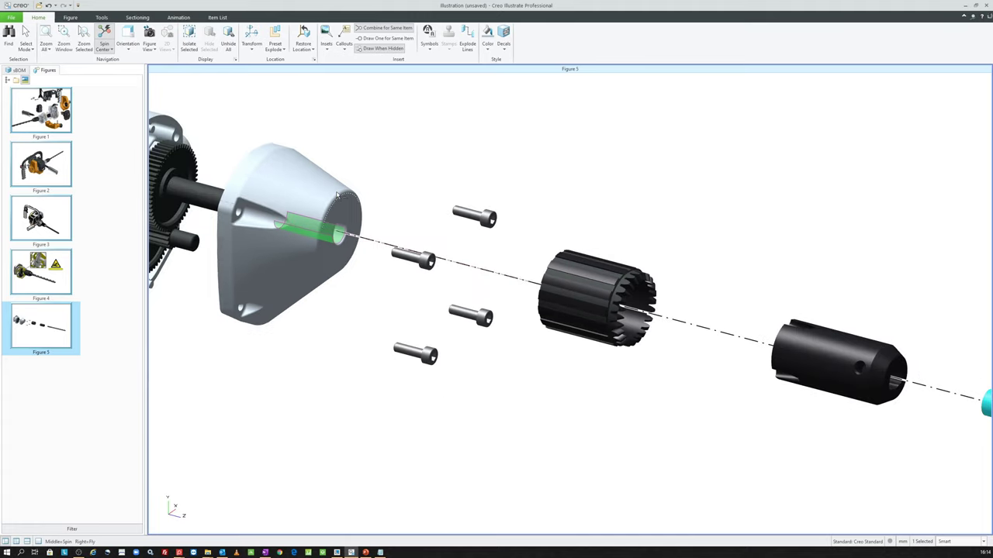
{"action": "scroll", "coordinate": [387, 223], "scroll_direction": "down", "scroll_amount": 2}
{"action": "scroll", "coordinate": [403, 218], "scroll_direction": "down", "scroll_amount": 2}
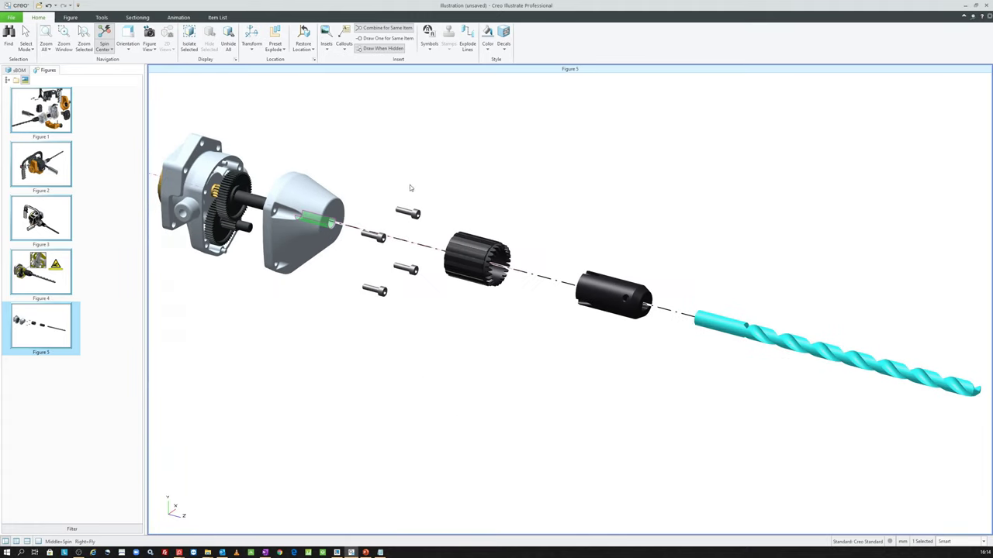
{"action": "left_click", "coordinate": [501, 171]}
{"action": "left_click_drag", "start_coordinate": [547, 301], "coordinate": [533, 267]}
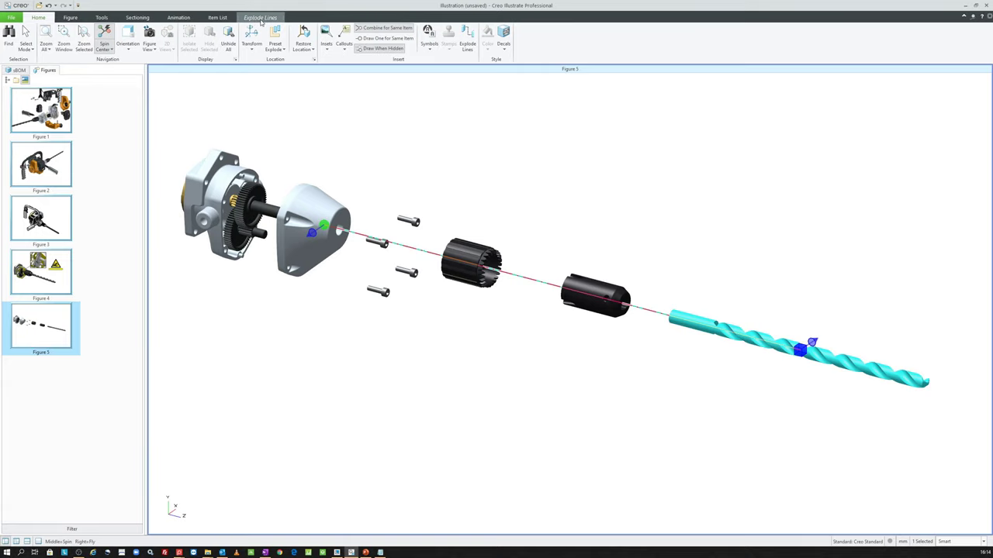
{"action": "left_click", "coordinate": [261, 17]}
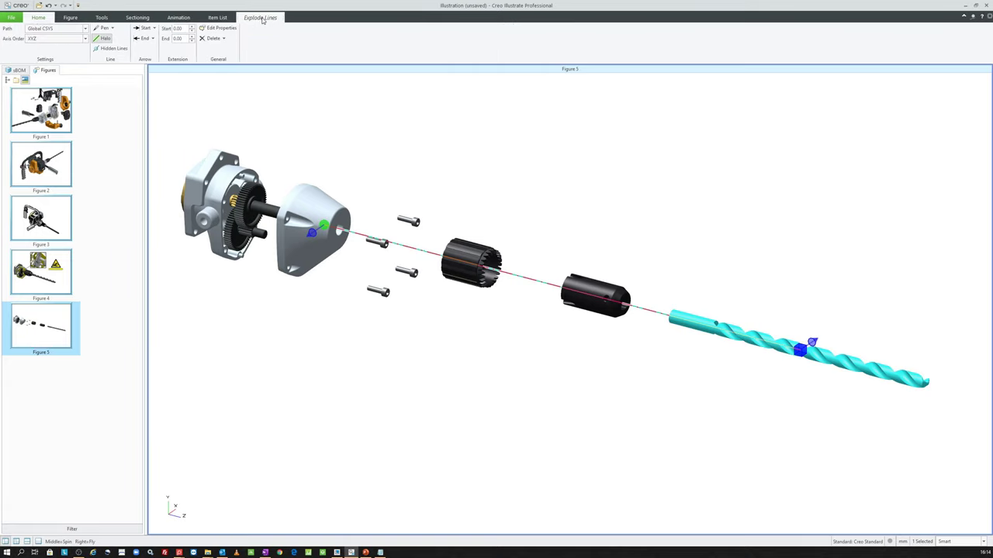
{"action": "left_click", "coordinate": [105, 28]}
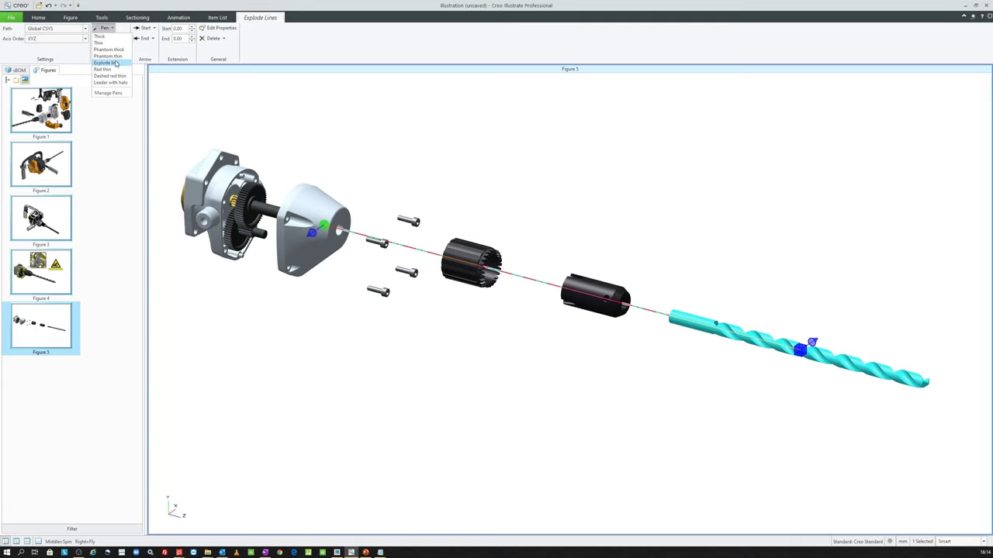
{"action": "left_click", "coordinate": [157, 49]}
{"action": "left_click", "coordinate": [147, 29]}
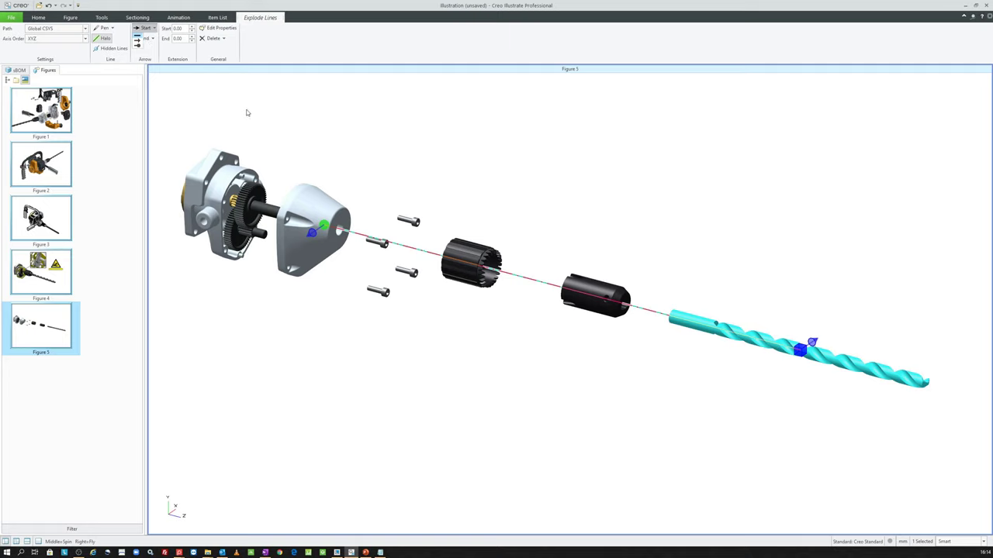
{"action": "left_click", "coordinate": [536, 208]}
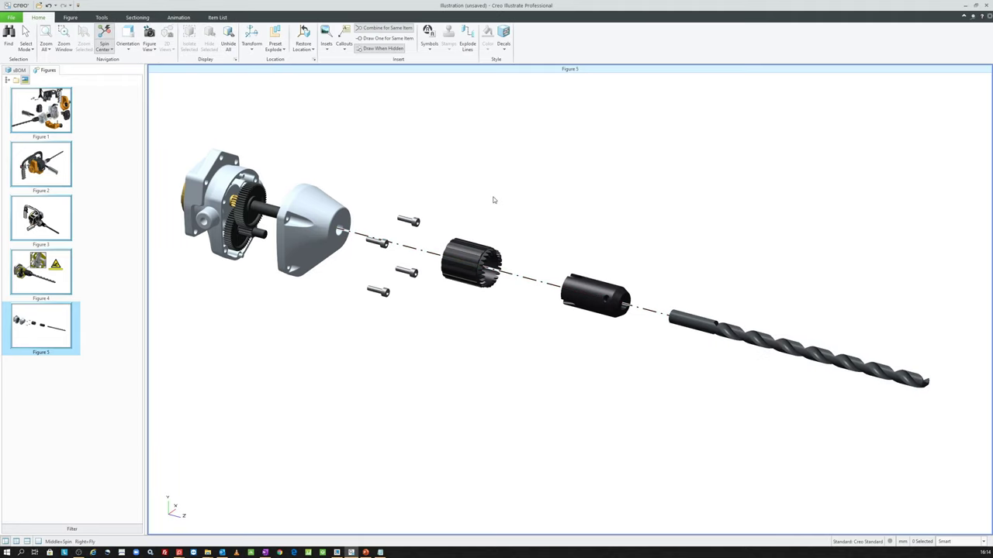
- Drag one bolt down-left below the front cover and create an explode line for it
{"action": "left_click", "coordinate": [519, 224]}
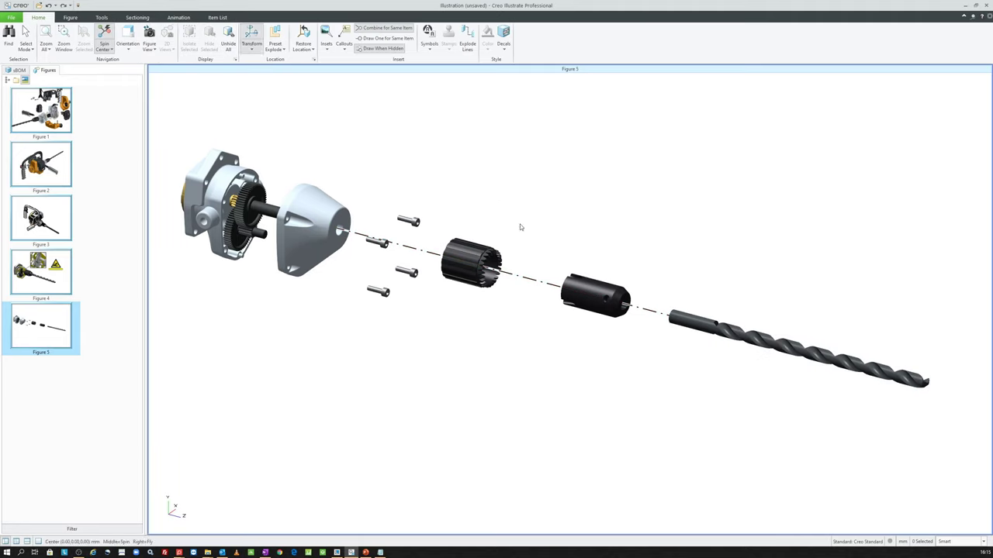
{"action": "left_click", "coordinate": [380, 246]}
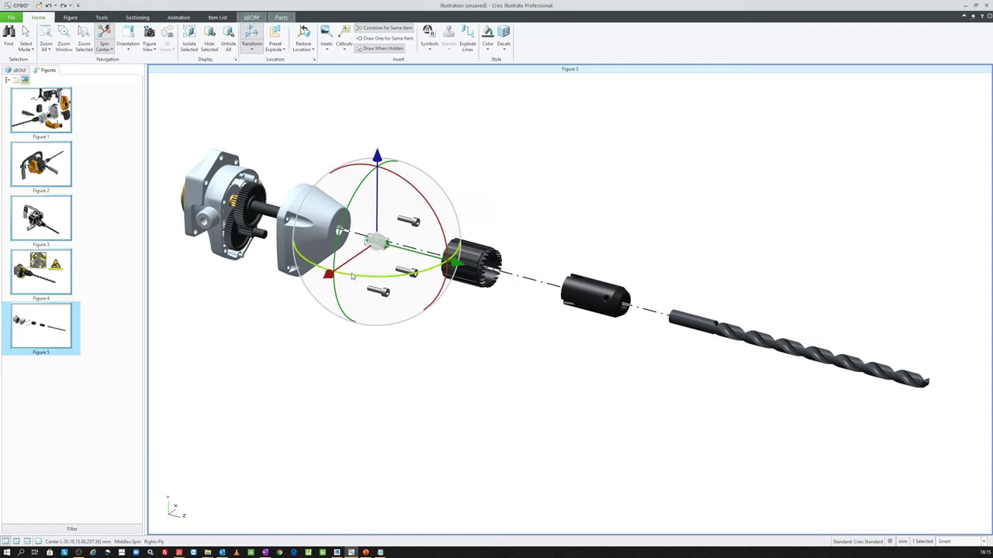
{"action": "left_click_drag", "start_coordinate": [332, 272], "coordinate": [299, 297]}
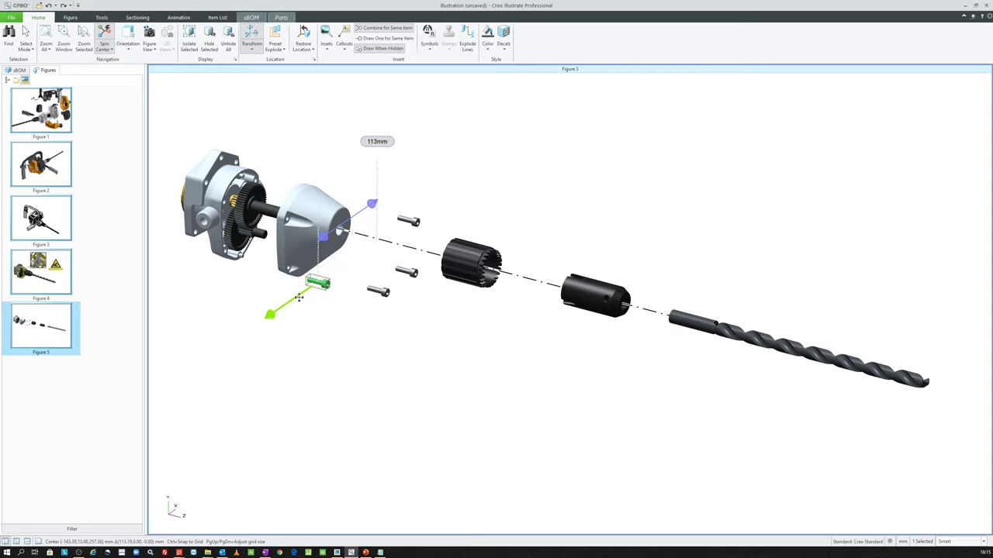
{"action": "left_click_drag", "start_coordinate": [298, 297], "coordinate": [281, 308]}
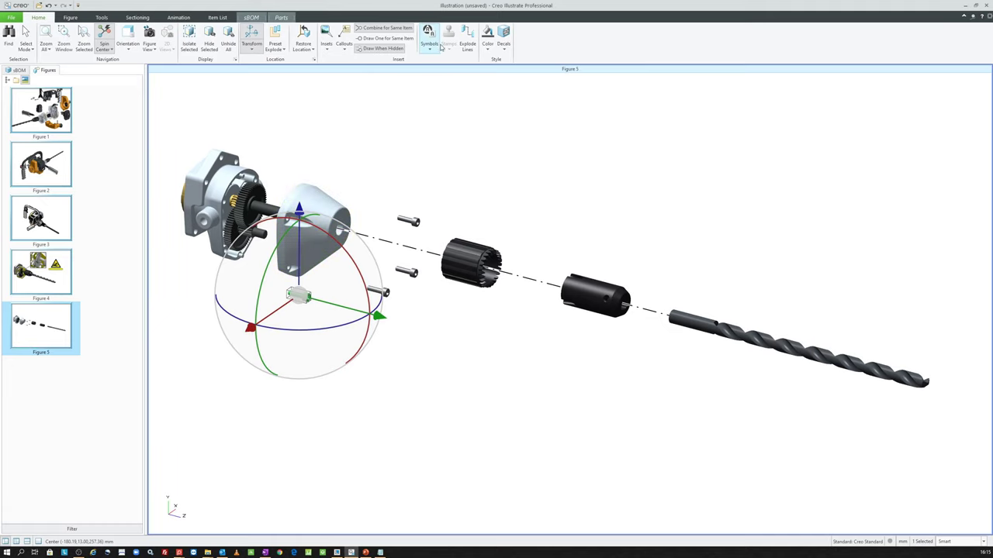
{"action": "left_click", "coordinate": [467, 44]}
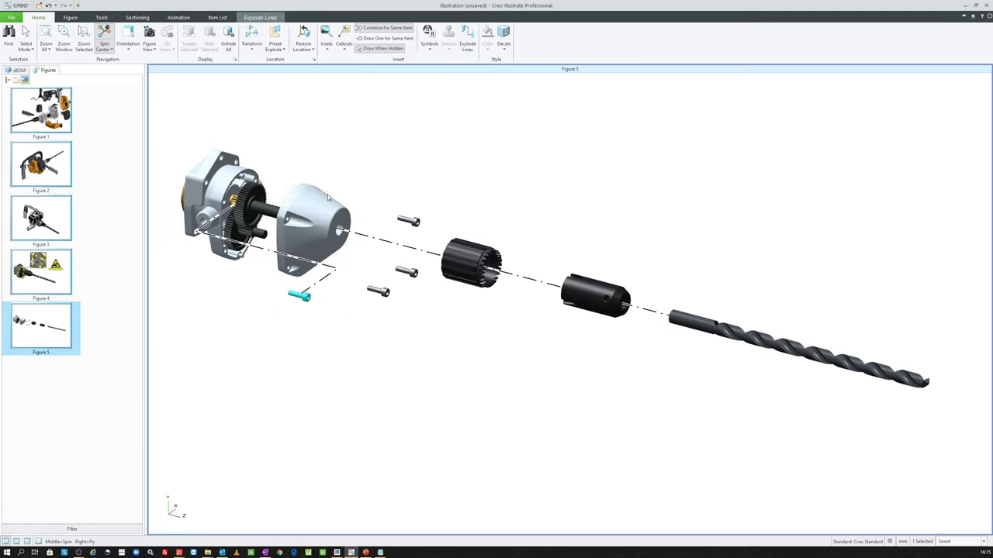
- Reattach the bolt explode line's end point to the moved bolt
{"action": "middle_click_drag", "start_coordinate": [327, 198], "coordinate": [385, 346]}
{"action": "scroll", "coordinate": [386, 347], "scroll_direction": "up", "scroll_amount": 2}
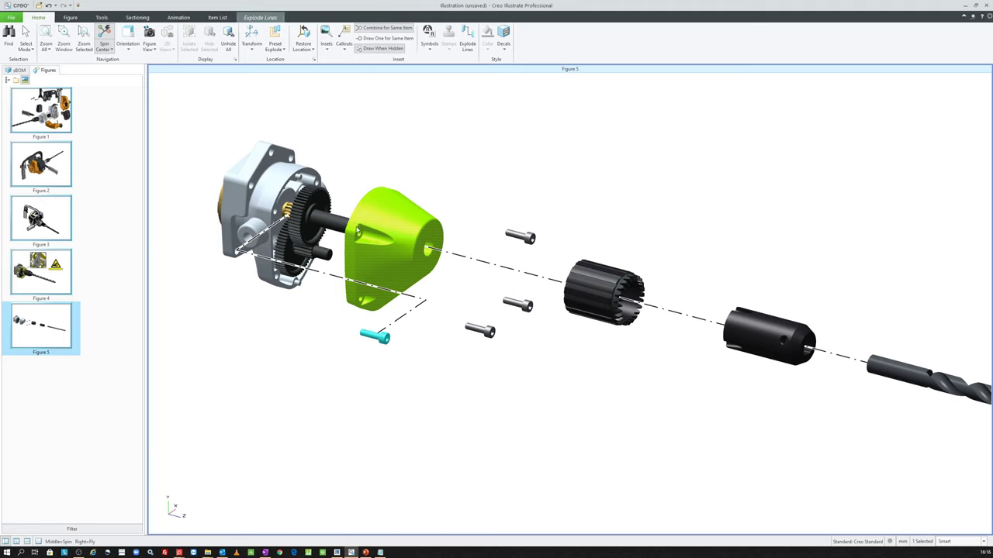
{"action": "left_click", "coordinate": [325, 278]}
{"action": "scroll", "coordinate": [318, 287], "scroll_direction": "up", "scroll_amount": 3}
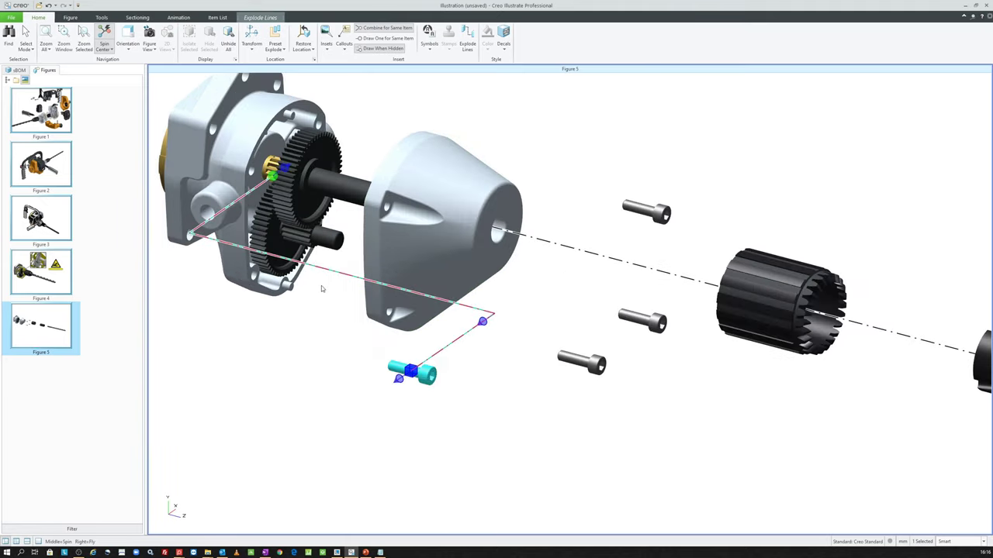
{"action": "right_click_drag", "start_coordinate": [509, 298], "coordinate": [508, 300]}
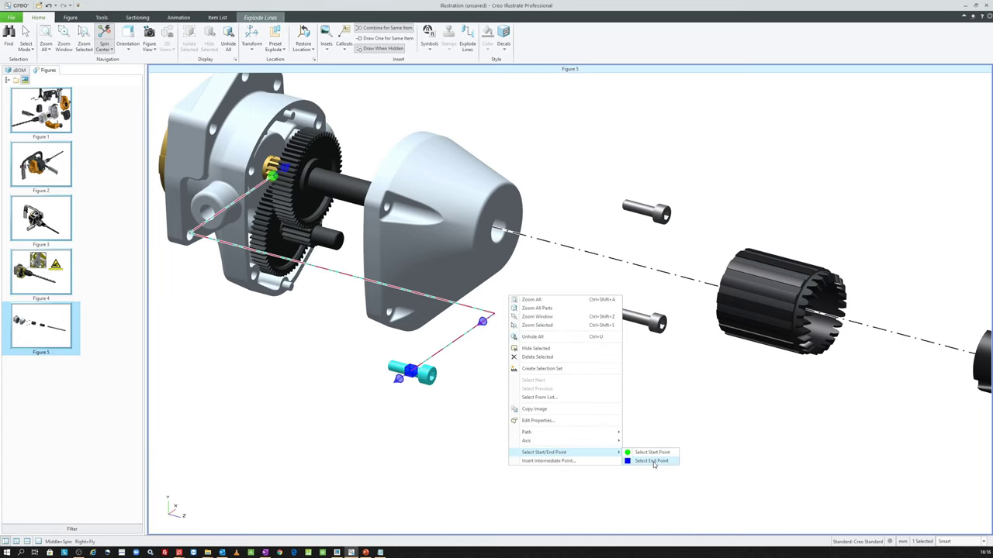
{"action": "left_click", "coordinate": [652, 461]}
{"action": "scroll", "coordinate": [434, 380], "scroll_direction": "up", "scroll_amount": 2}
{"action": "scroll", "coordinate": [411, 376], "scroll_direction": "up", "scroll_amount": 2}
{"action": "left_click", "coordinate": [402, 375]}
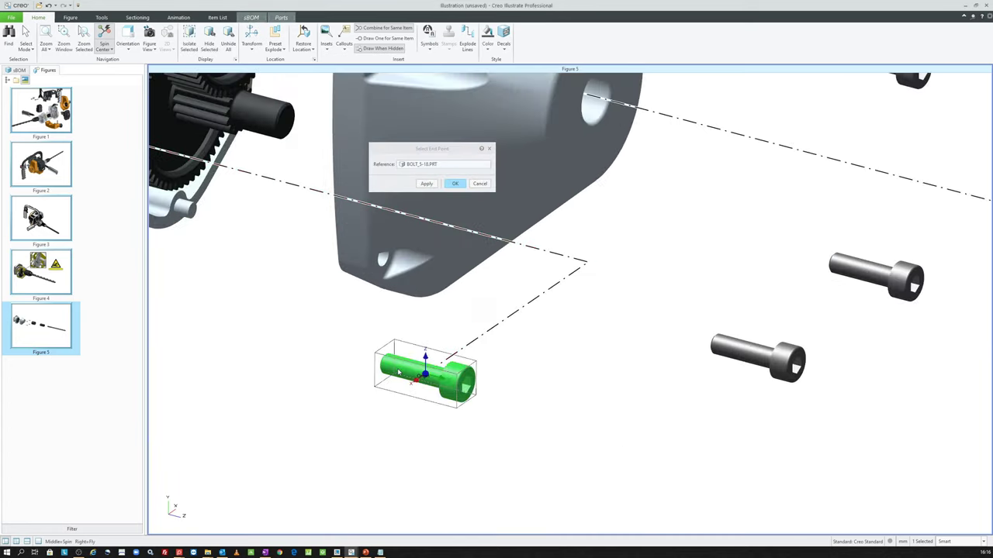
{"action": "left_click", "coordinate": [454, 183]}
{"action": "scroll", "coordinate": [439, 349], "scroll_direction": "down", "scroll_amount": 2}
{"action": "scroll", "coordinate": [378, 289], "scroll_direction": "down", "scroll_amount": 1}
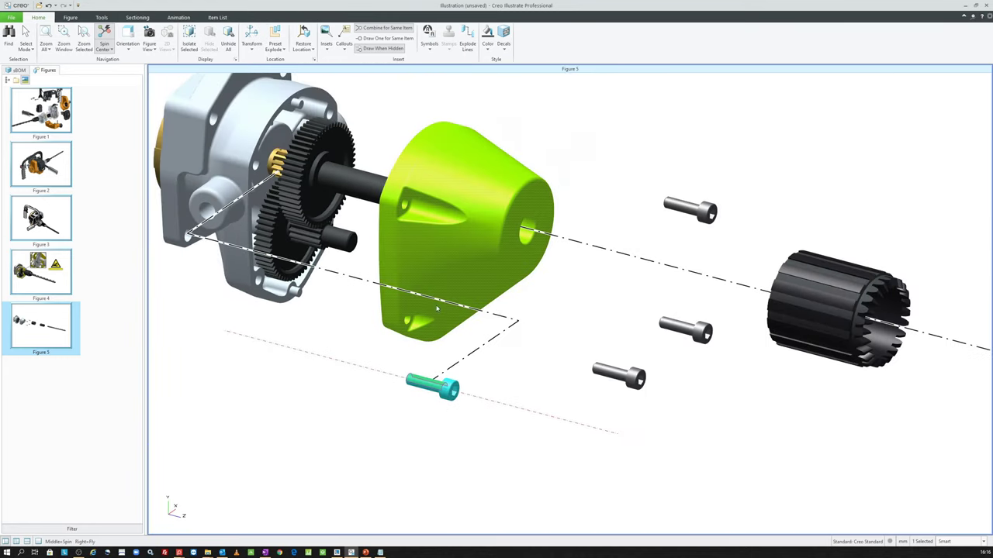
- Set the explode line's start point on a cylindrical face of GEARBOX_FRONT.PRT
{"action": "left_click", "coordinate": [364, 281]}
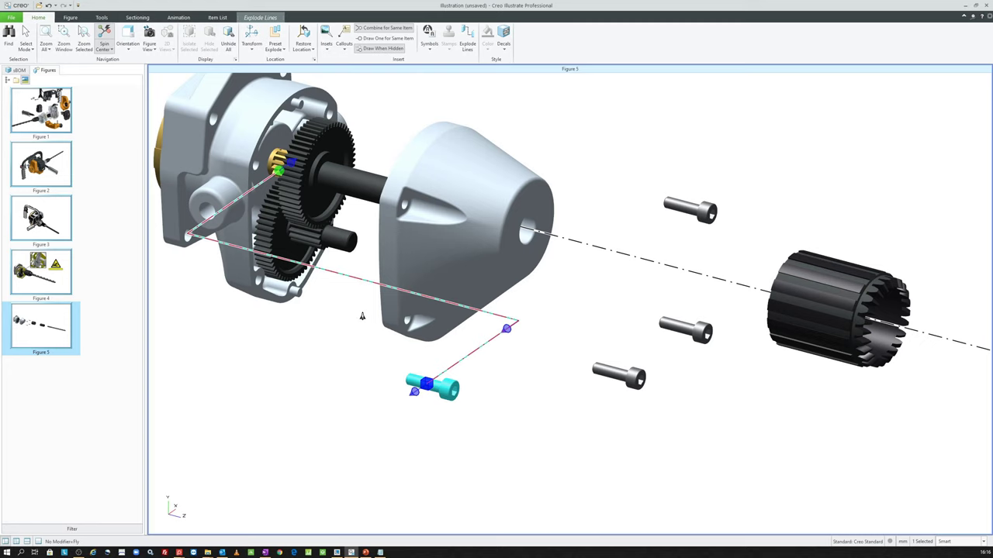
{"action": "right_click", "coordinate": [362, 313]}
{"action": "mouse_move", "coordinate": [398, 469]}
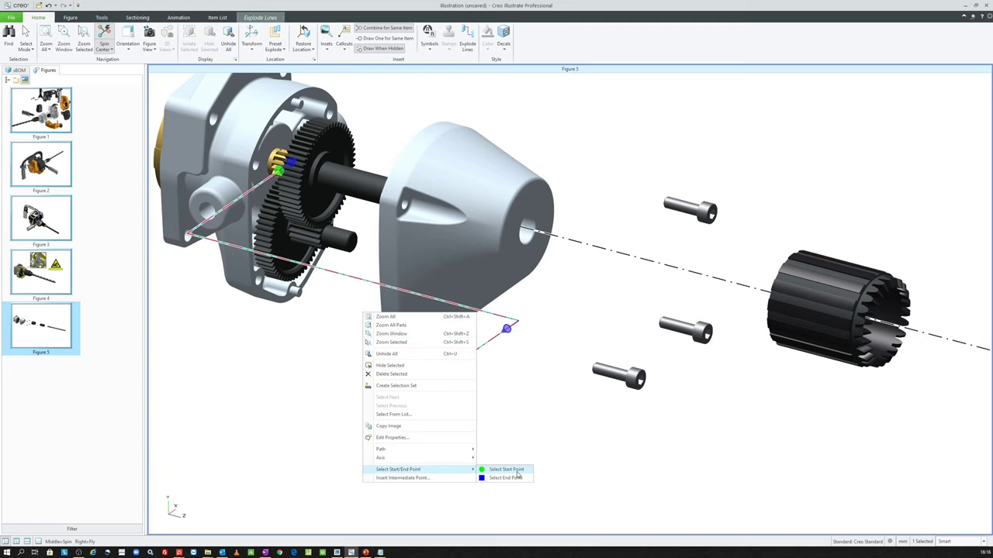
{"action": "left_click", "coordinate": [506, 470]}
{"action": "scroll", "coordinate": [407, 252], "scroll_direction": "up", "scroll_amount": 3}
{"action": "left_click", "coordinate": [543, 287]}
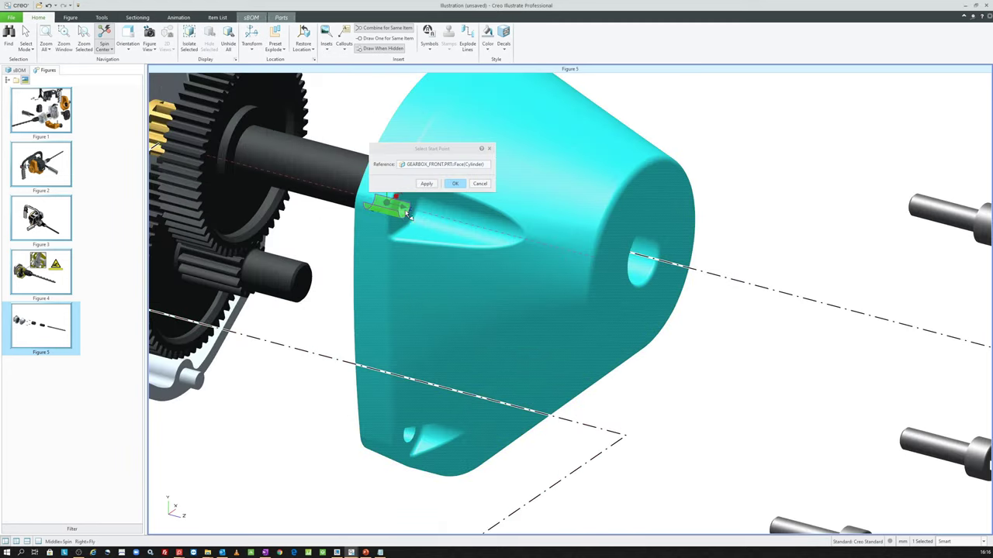
{"action": "scroll", "coordinate": [408, 215], "scroll_direction": "down", "scroll_amount": 2}
{"action": "scroll", "coordinate": [407, 215], "scroll_direction": "down", "scroll_amount": 2}
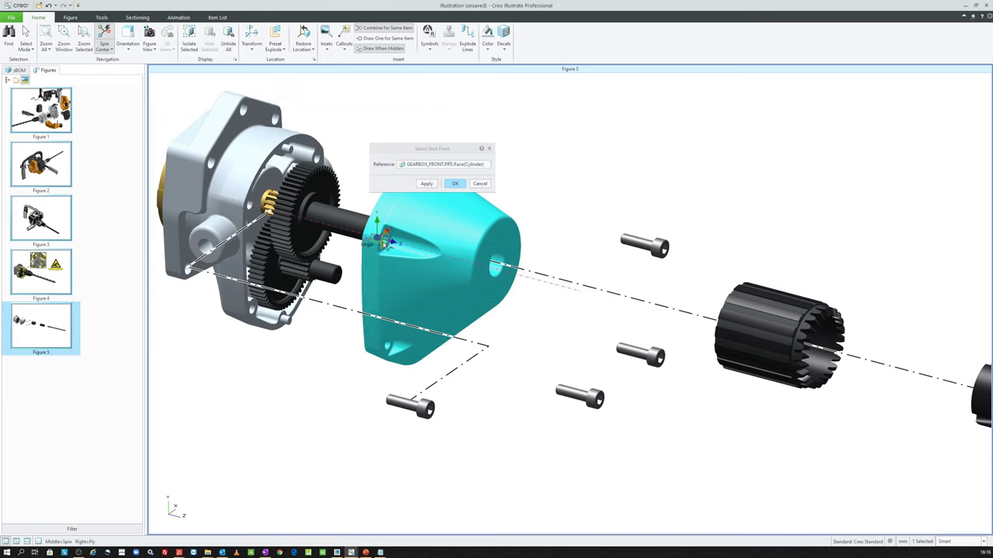
{"action": "left_click", "coordinate": [456, 184]}
{"action": "scroll", "coordinate": [427, 216], "scroll_direction": "down", "scroll_amount": 2}
{"action": "left_click", "coordinate": [422, 361]}
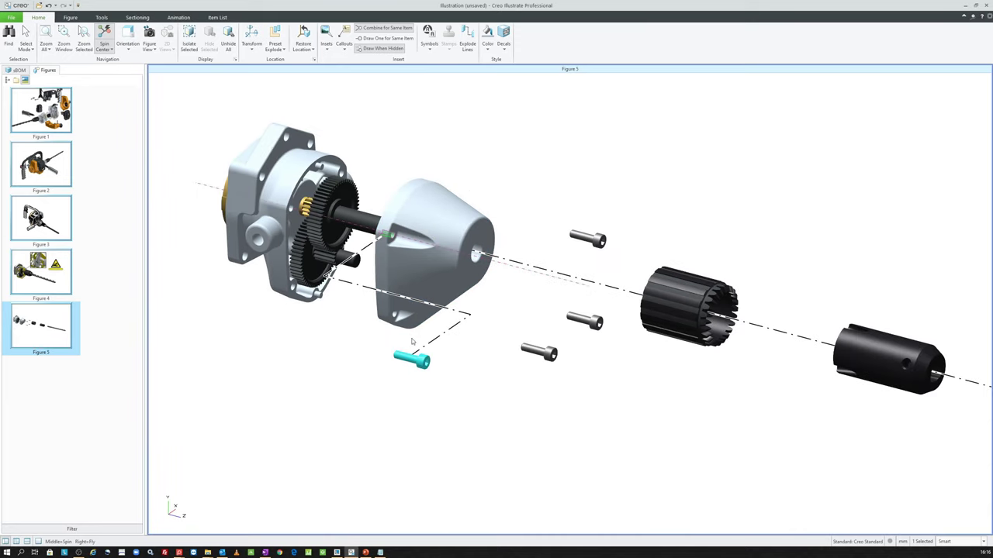
{"action": "left_click", "coordinate": [459, 320]}
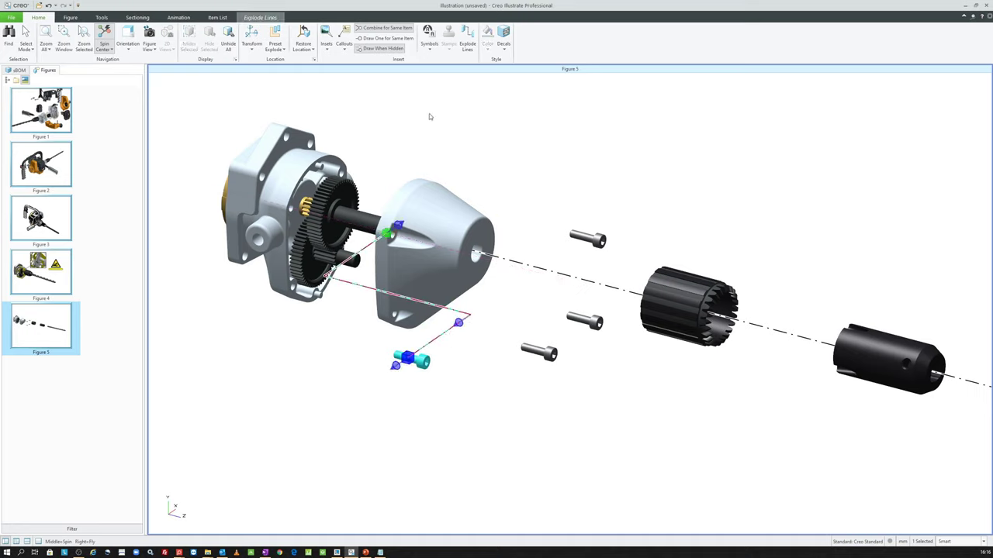
- Route the bolt's explode line as a Global CSYS path with ZYX axis order
{"action": "left_click", "coordinate": [259, 19]}
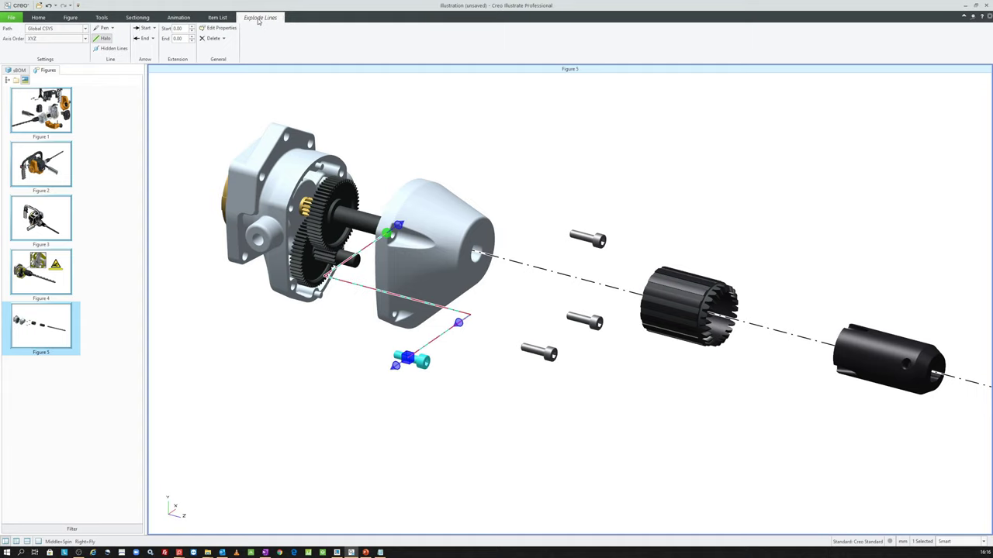
{"action": "left_click", "coordinate": [52, 29]}
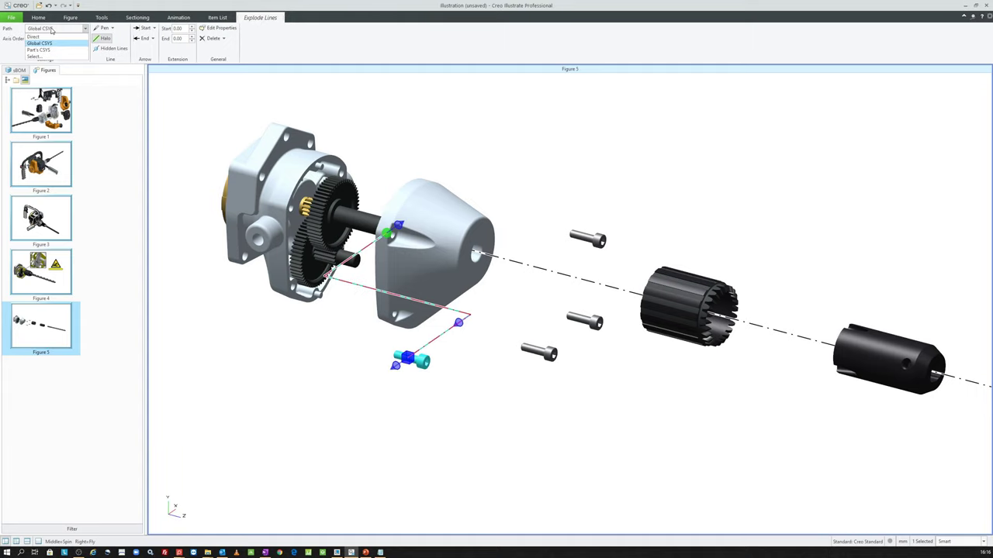
{"action": "left_click", "coordinate": [48, 37]}
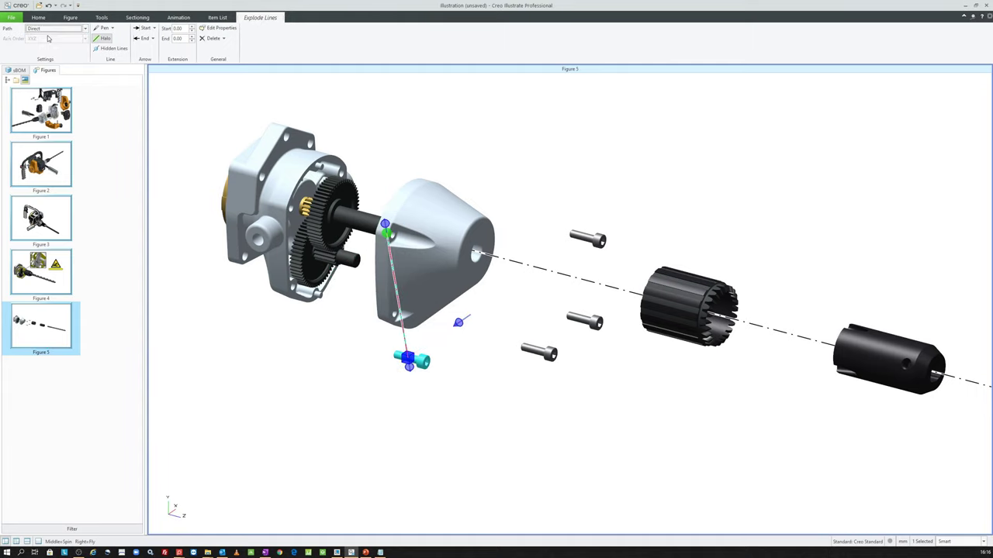
{"action": "left_click", "coordinate": [50, 29]}
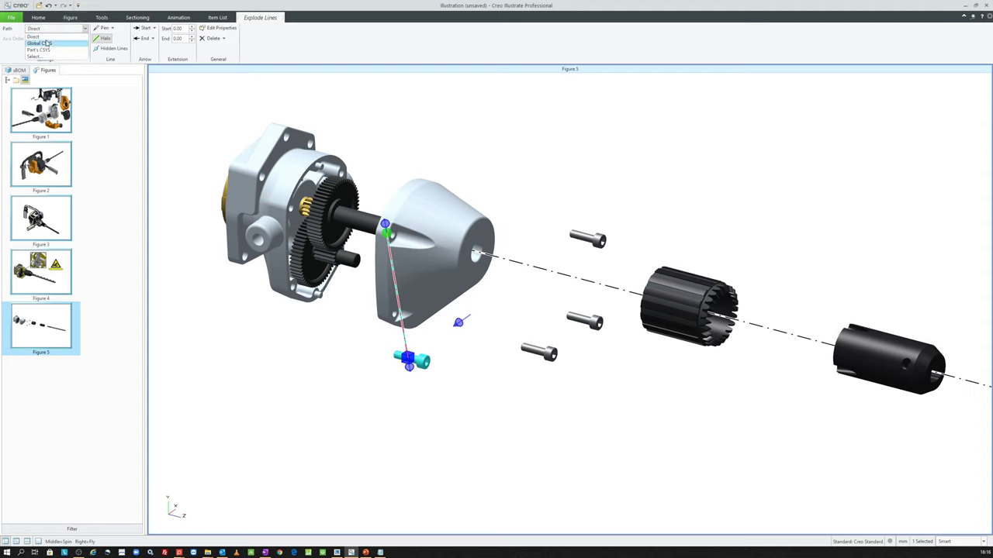
{"action": "left_click", "coordinate": [48, 45]}
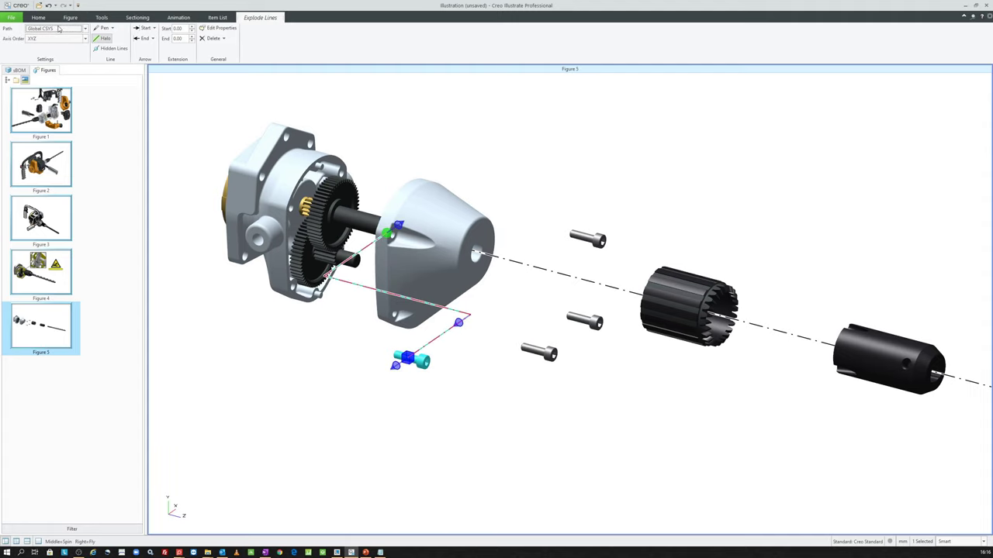
{"action": "left_click", "coordinate": [55, 39]}
{"action": "left_click", "coordinate": [54, 41]}
{"action": "key", "text": "Down"}
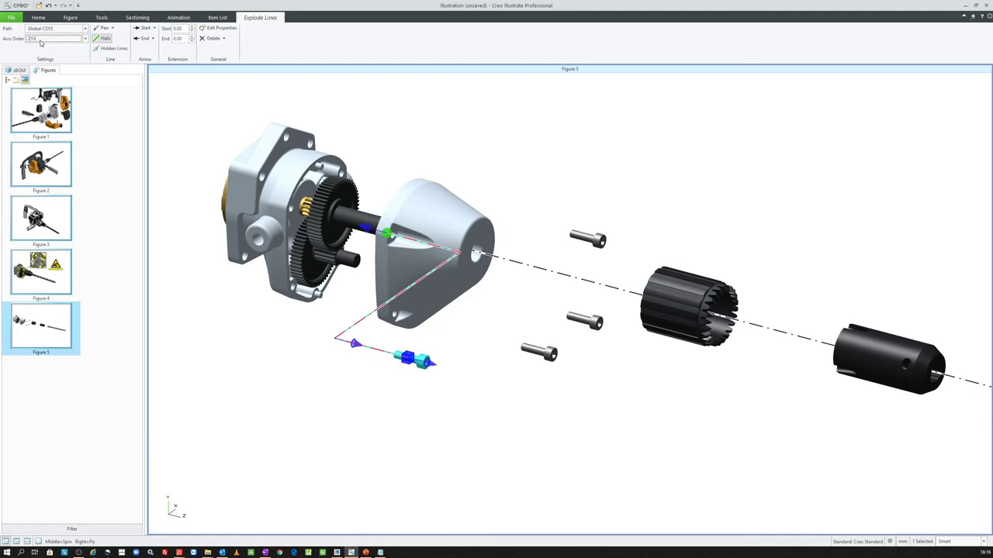
{"action": "key", "text": "Up"}
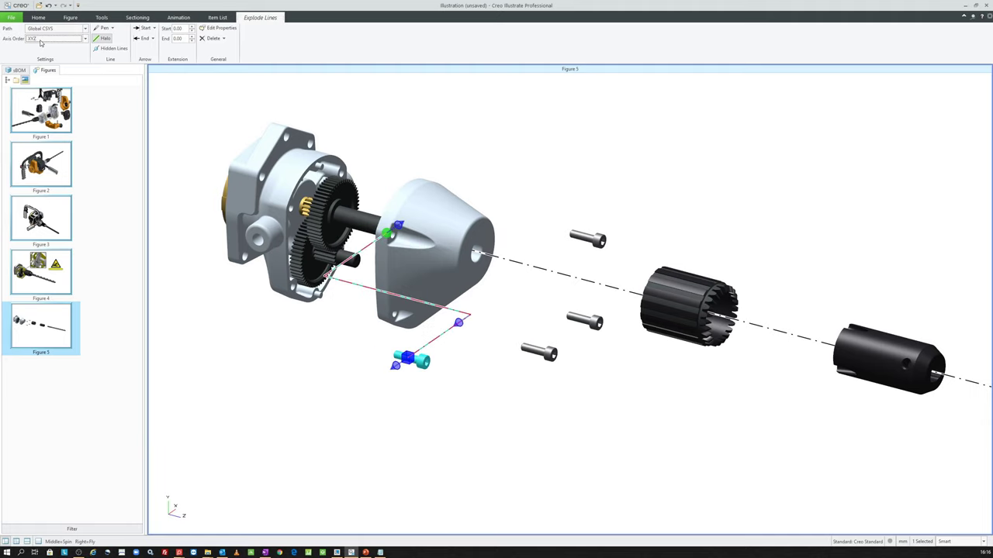
{"action": "left_click", "coordinate": [41, 41]}
{"action": "left_click", "coordinate": [40, 53]}
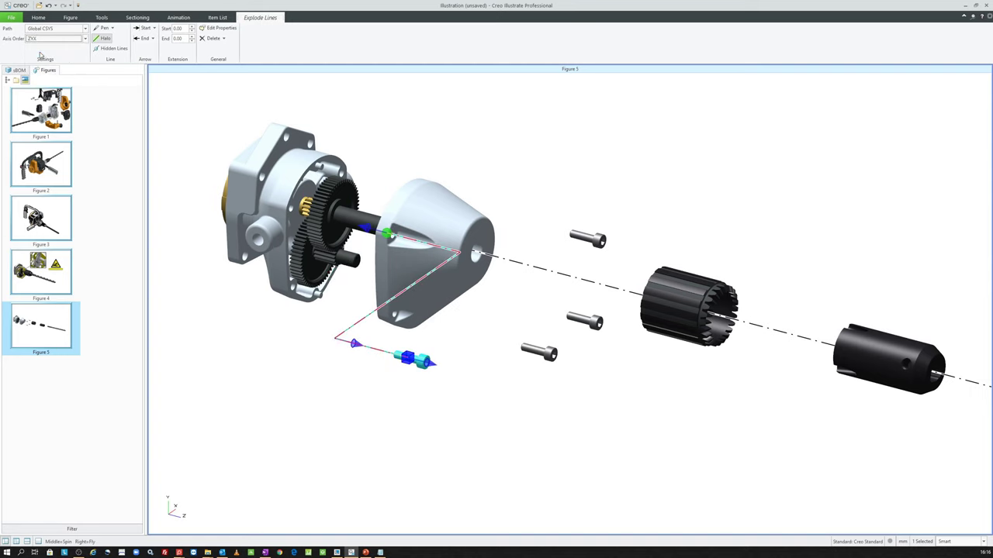
{"action": "left_click", "coordinate": [450, 141]}
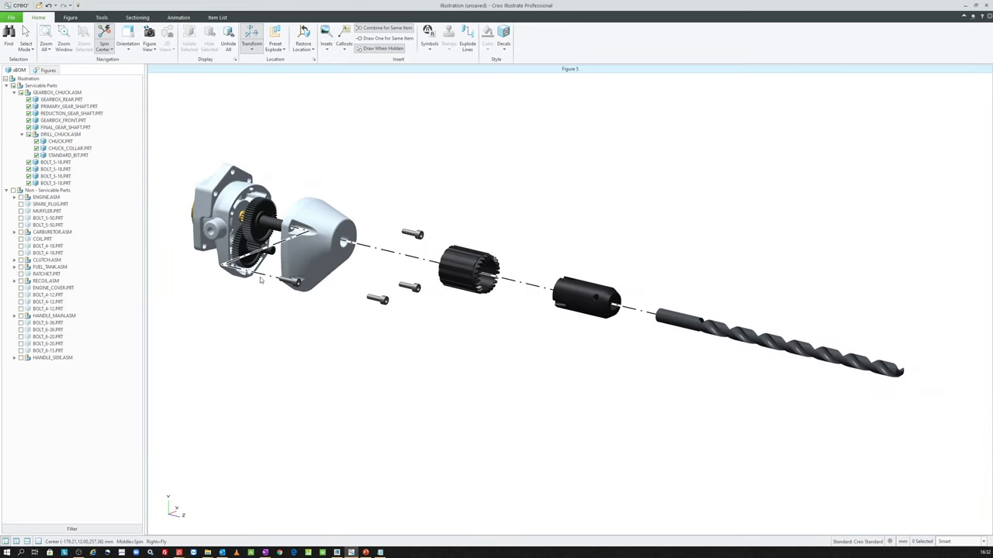
- Drag BOLT_5-18.PRT outward along the green axis, clear of the front cover
{"action": "left_click", "coordinate": [261, 282]}
{"action": "left_click", "coordinate": [298, 323]}
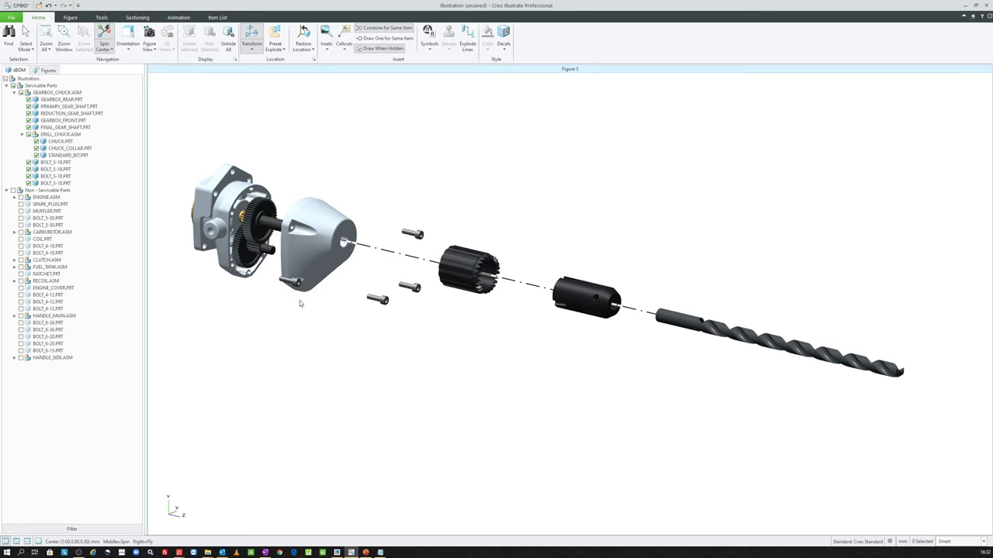
{"action": "left_click", "coordinate": [291, 281]}
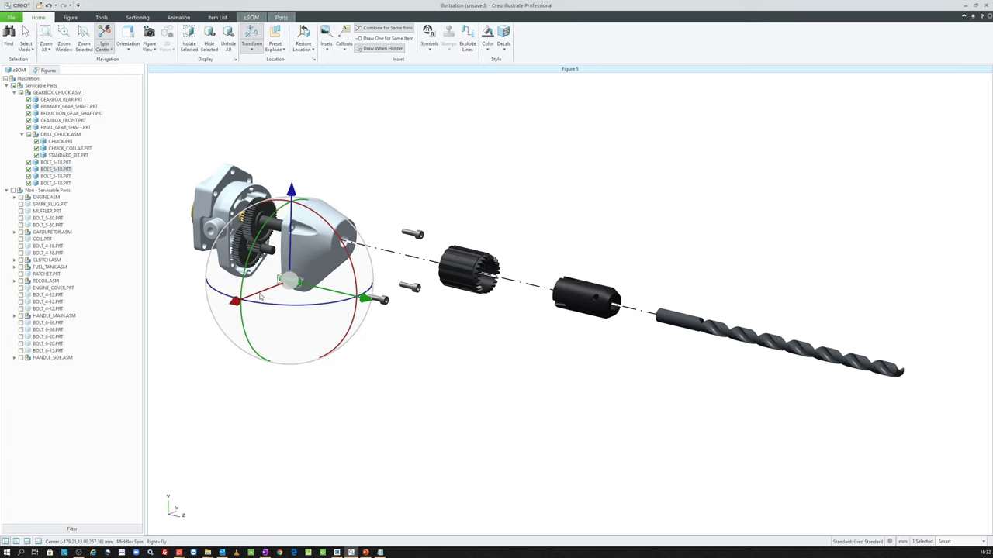
{"action": "left_click_drag", "start_coordinate": [264, 296], "coordinate": [345, 263]}
{"action": "left_click", "coordinate": [461, 150]}
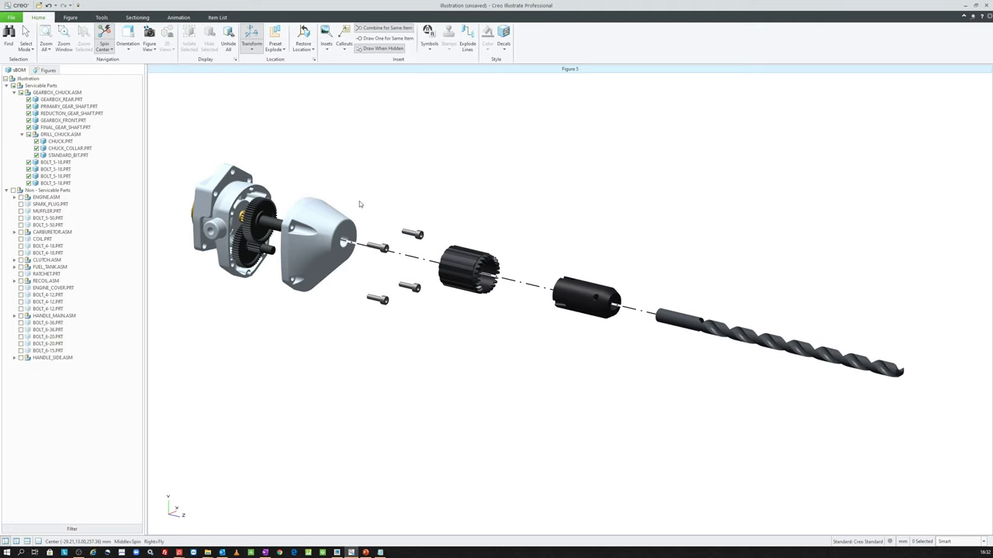
- Add item number callouts to the front cover, a bolt and the ribbed chuck part
{"action": "left_click", "coordinate": [344, 47]}
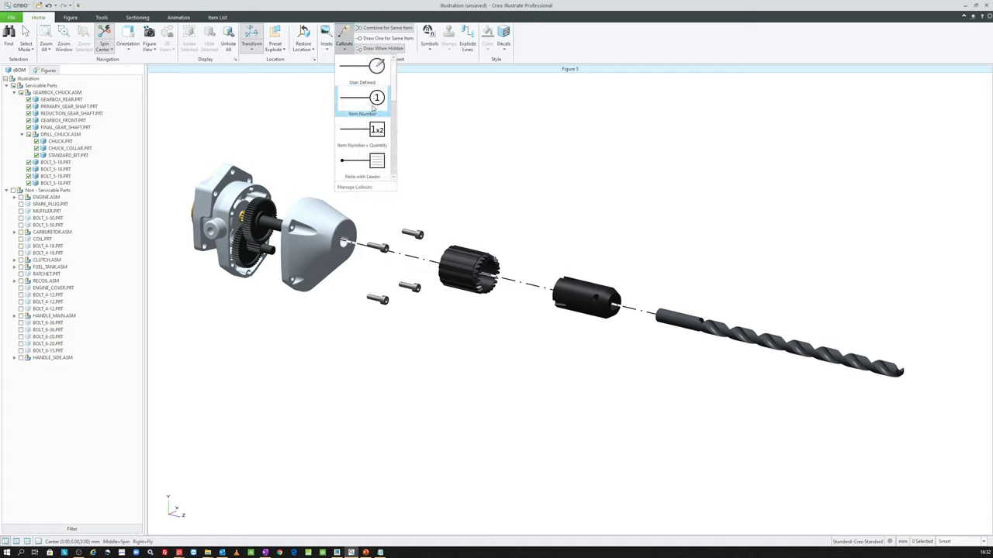
{"action": "left_click", "coordinate": [373, 104]}
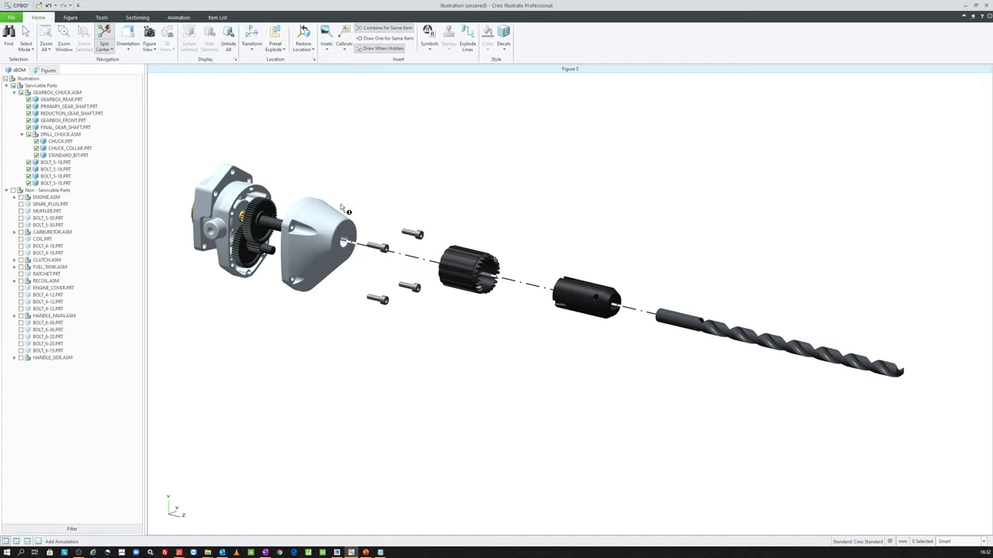
{"action": "left_click", "coordinate": [321, 216]}
{"action": "left_click", "coordinate": [348, 154]}
{"action": "left_click", "coordinate": [417, 232]}
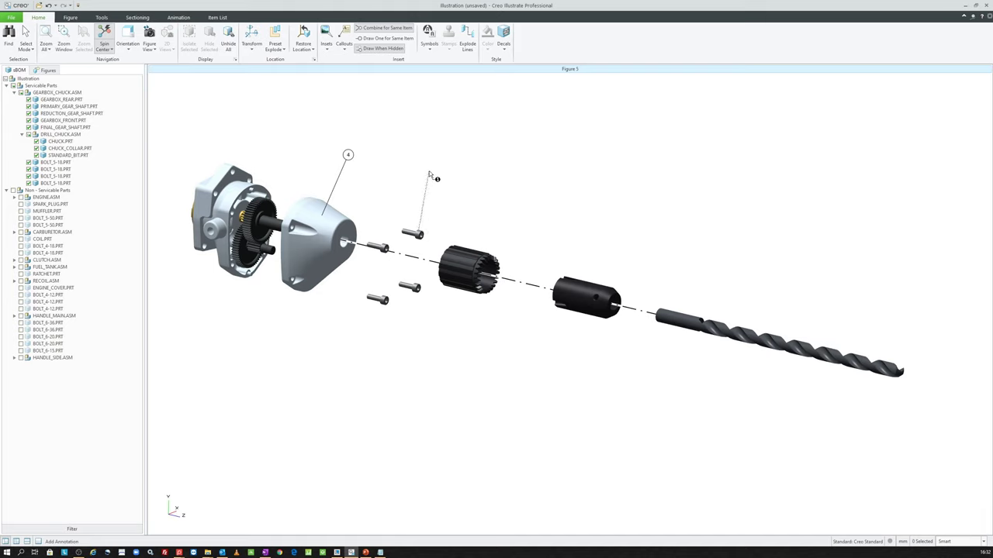
{"action": "left_click", "coordinate": [477, 264]}
{"action": "left_click", "coordinate": [493, 175]}
- Add callout balloons for the chuck collar, the drill bit and the gearbox
{"action": "left_click", "coordinate": [585, 281]}
{"action": "left_click", "coordinate": [597, 187]}
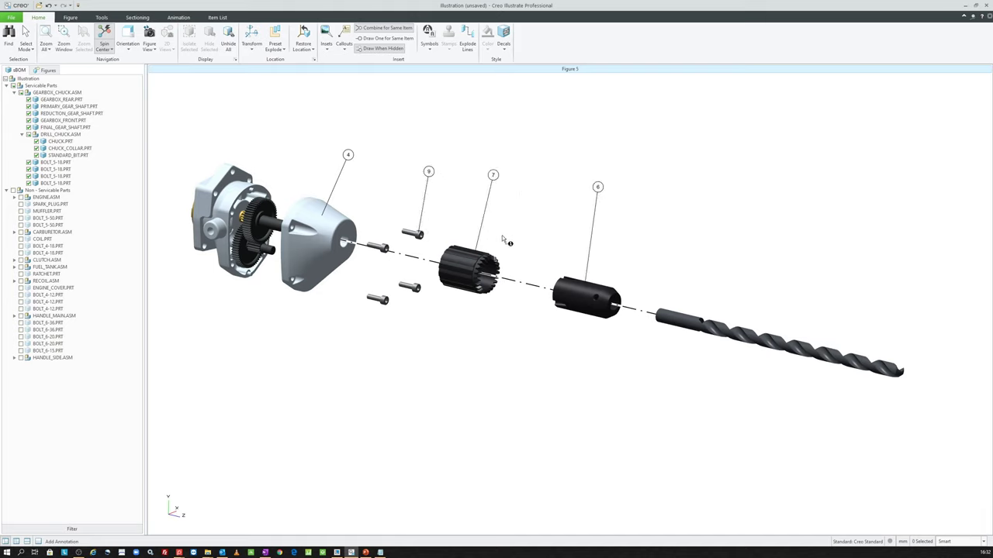
{"action": "left_click", "coordinate": [686, 315]}
{"action": "left_click", "coordinate": [720, 200]}
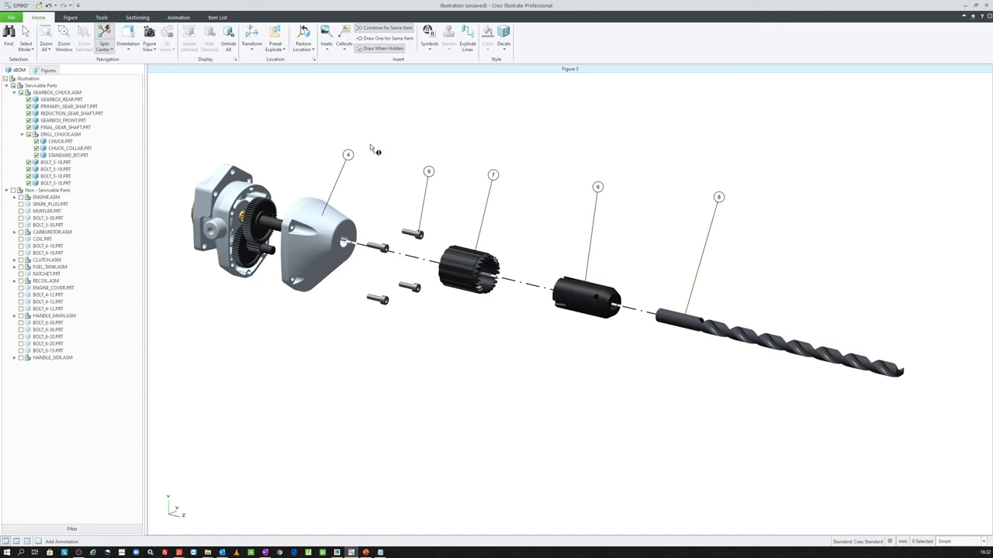
{"action": "left_click", "coordinate": [241, 177]}
{"action": "left_click", "coordinate": [279, 129]}
- Renumber callouts from 1: drill bit, chuck, collar, bolt, front cover, gearbox as 6
{"action": "left_click", "coordinate": [211, 16]}
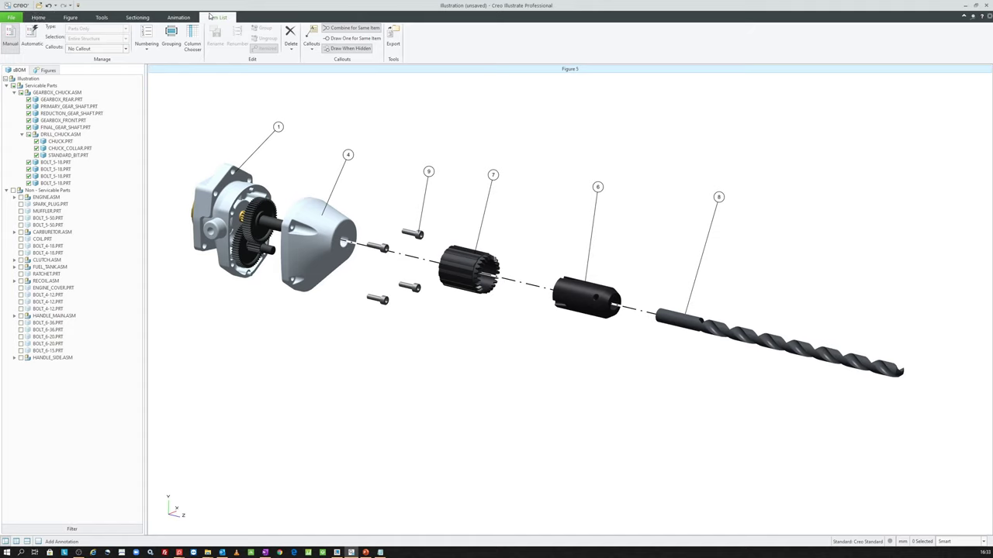
{"action": "left_click", "coordinate": [146, 45]}
{"action": "left_click", "coordinate": [161, 80]}
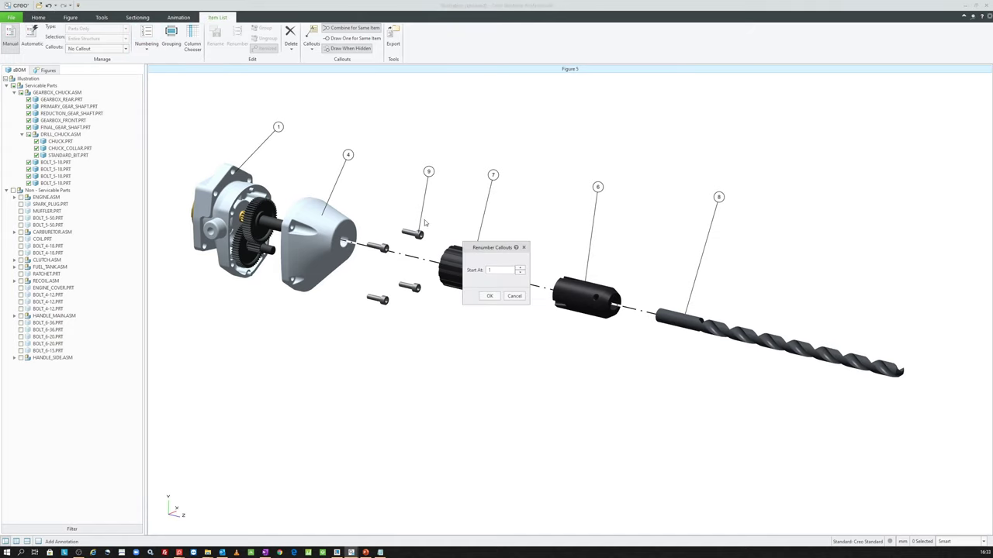
{"action": "left_click", "coordinate": [485, 296]}
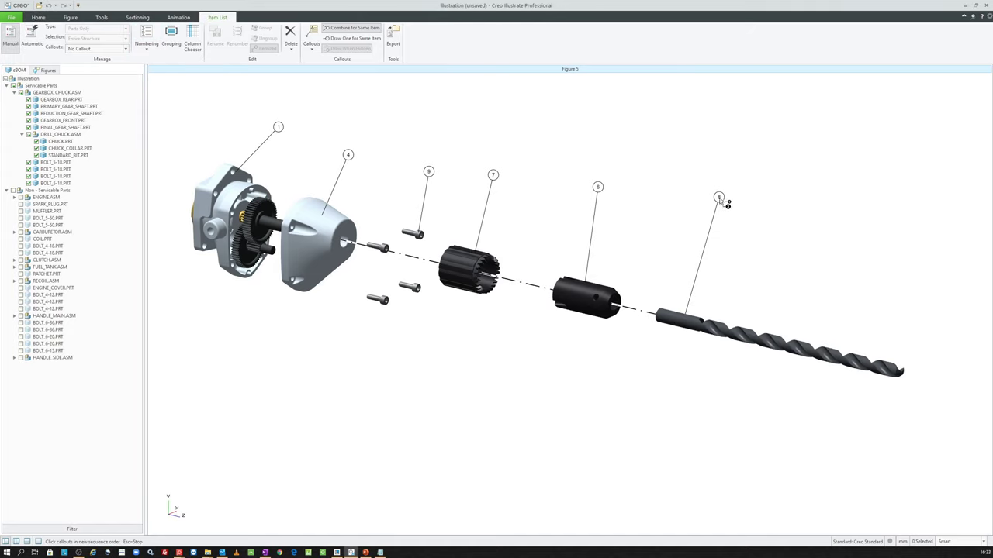
{"action": "left_click", "coordinate": [718, 197]}
{"action": "left_click", "coordinate": [598, 187]}
{"action": "left_click", "coordinate": [493, 174]}
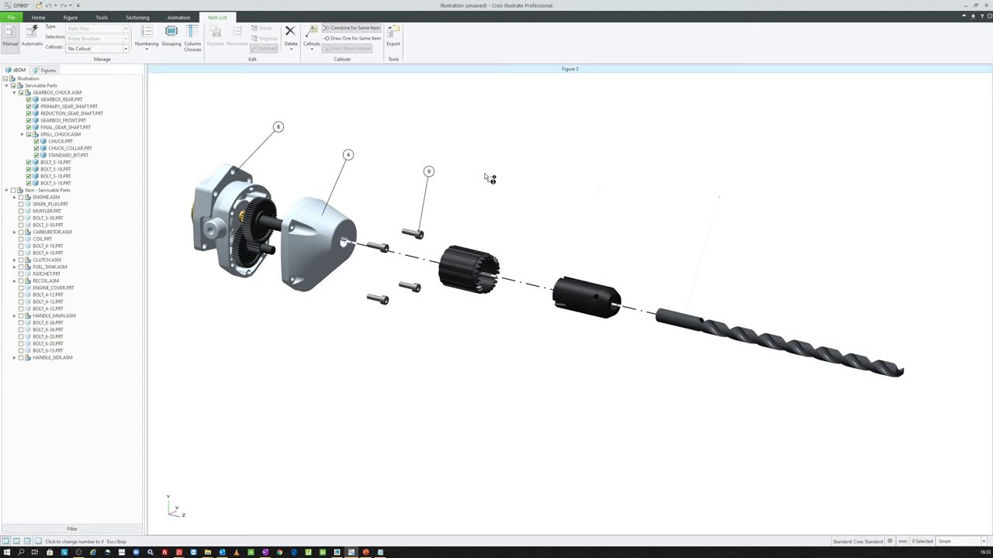
{"action": "left_click", "coordinate": [428, 171]}
{"action": "left_click", "coordinate": [347, 155]}
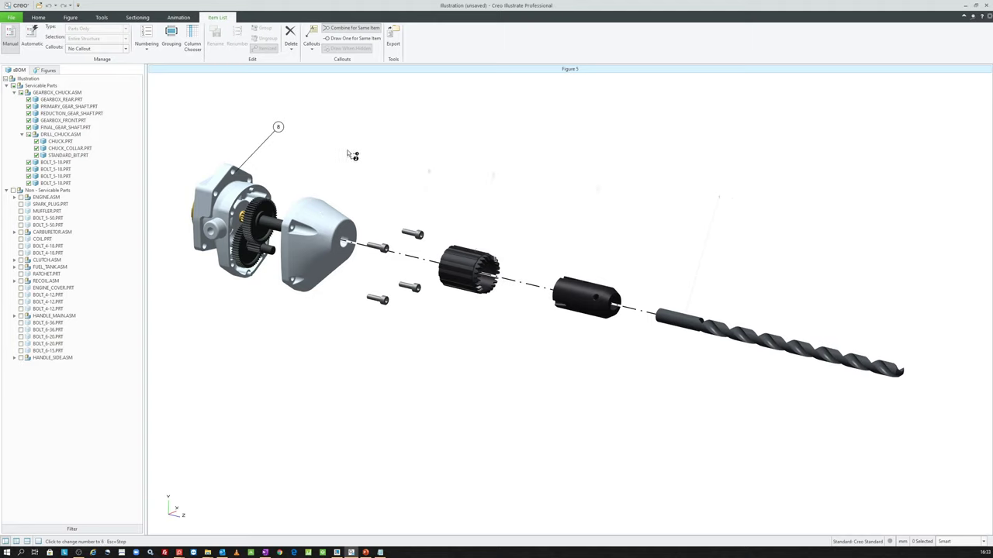
{"action": "left_click", "coordinate": [278, 127]}
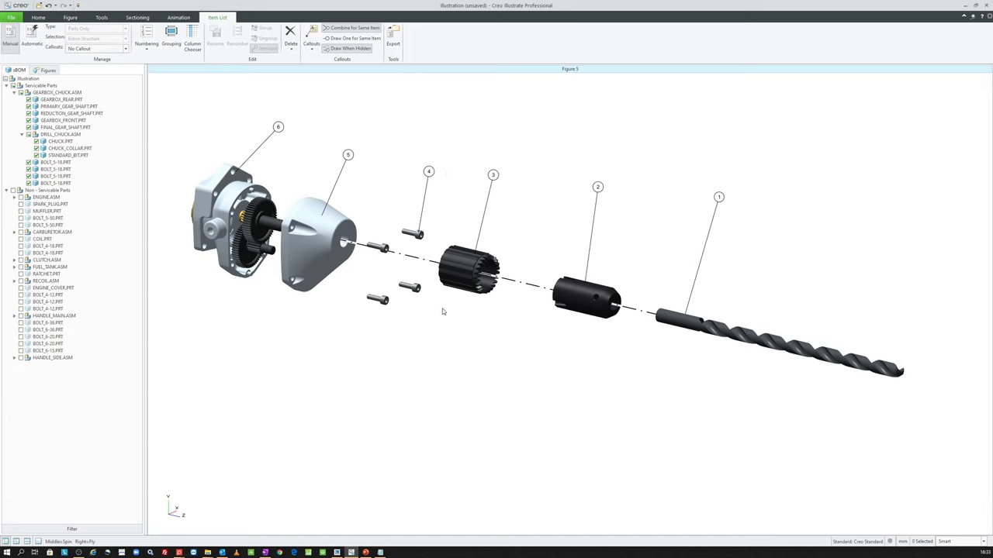
{"action": "left_click_drag", "start_coordinate": [774, 216], "coordinate": [392, 133]}
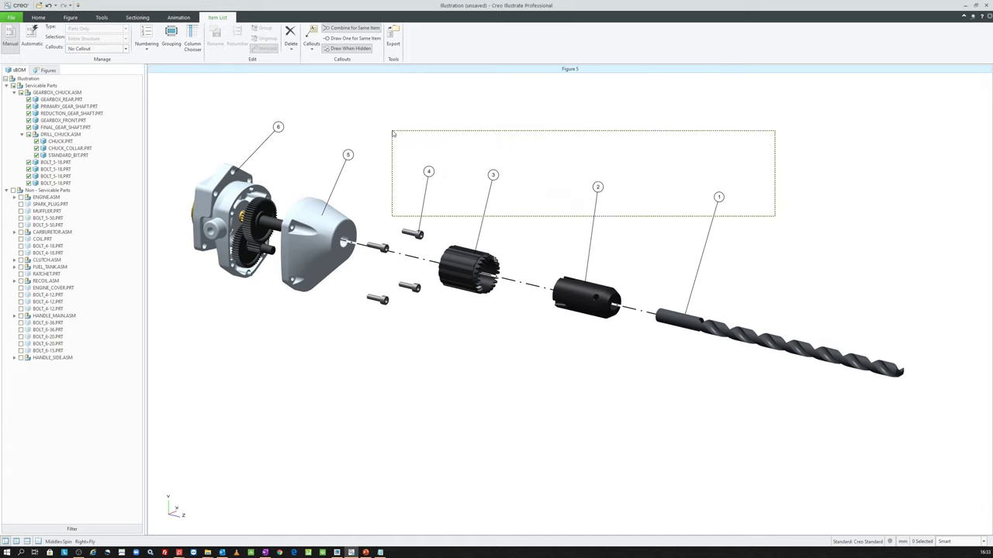
{"action": "left_click", "coordinate": [327, 139]}
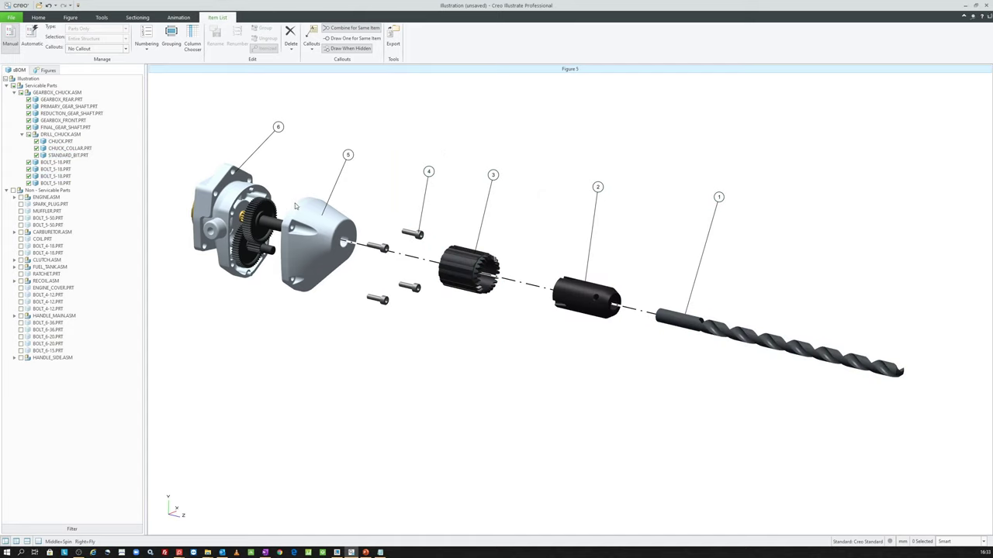
- Select all six callouts from the Figure Content list
{"action": "left_click", "coordinate": [16, 541]}
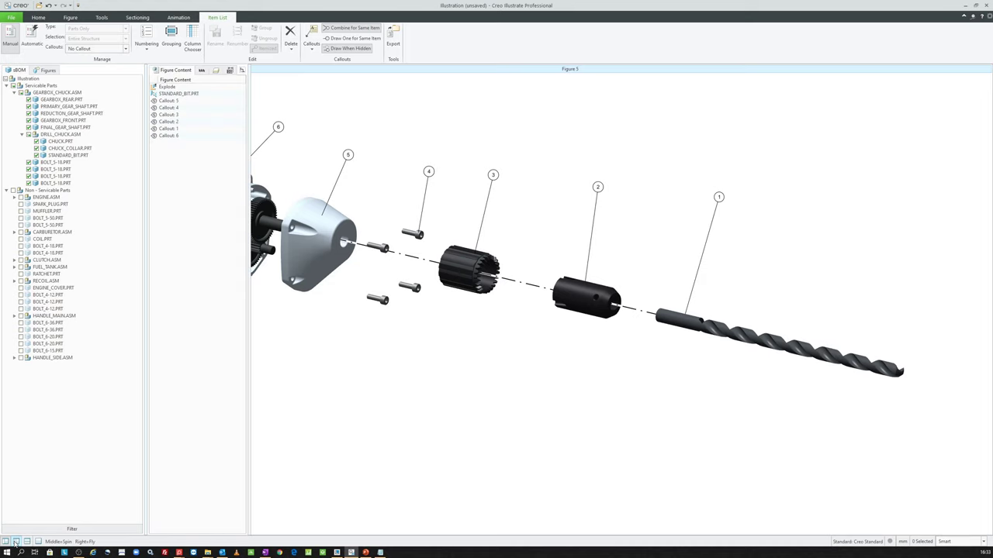
{"action": "left_click", "coordinate": [165, 101]}
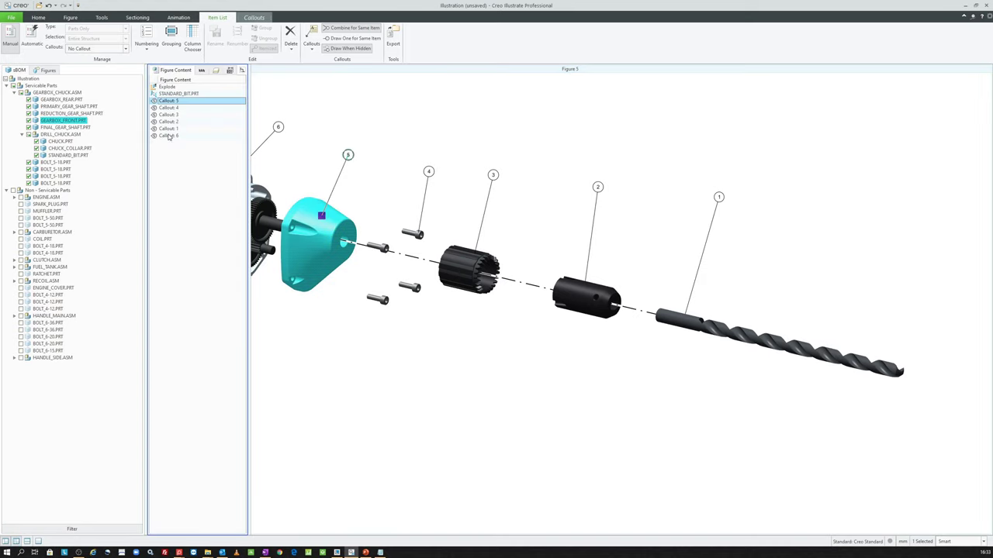
{"action": "left_click", "coordinate": [168, 136], "text": "shift"}
{"action": "middle_click_drag", "start_coordinate": [425, 198], "coordinate": [509, 233]}
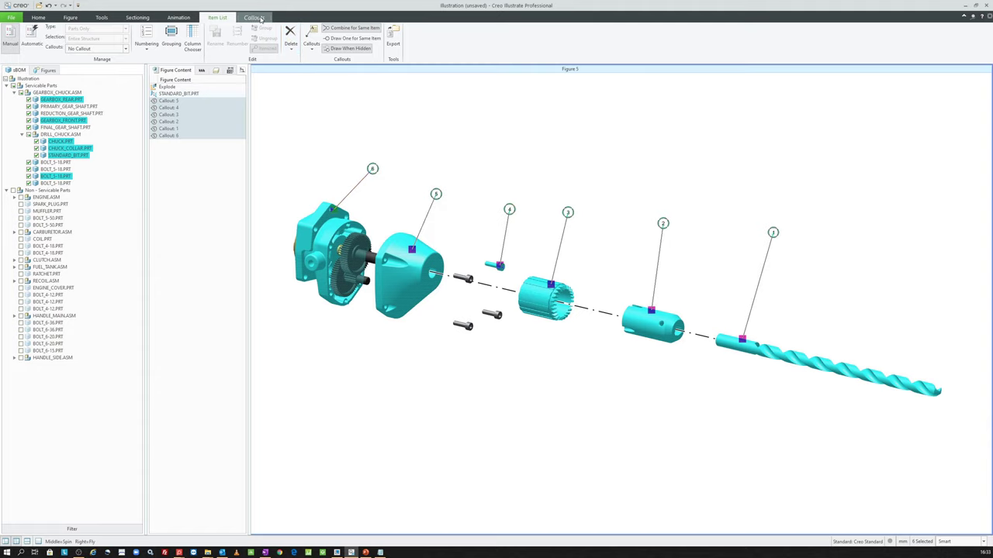
- Align the callout balloons to the top and keep their shape circular
{"action": "left_click", "coordinate": [259, 18]}
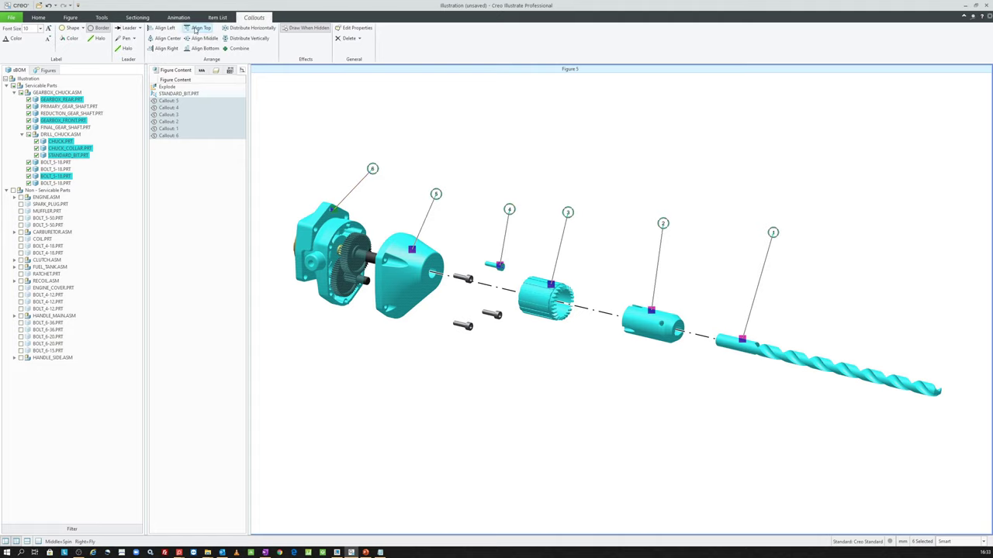
{"action": "left_click", "coordinate": [196, 29]}
{"action": "type", "text": "15"}
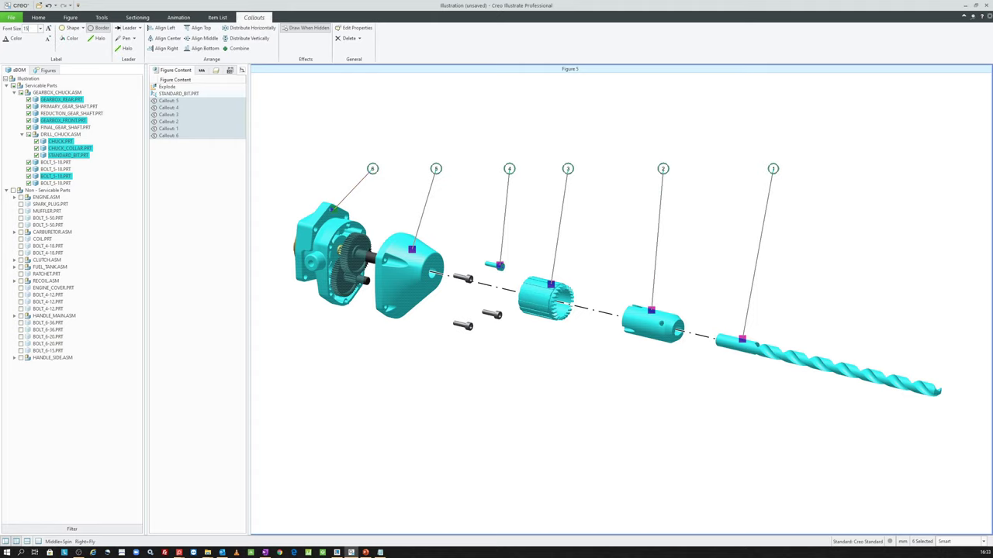
{"action": "left_click", "coordinate": [72, 28]}
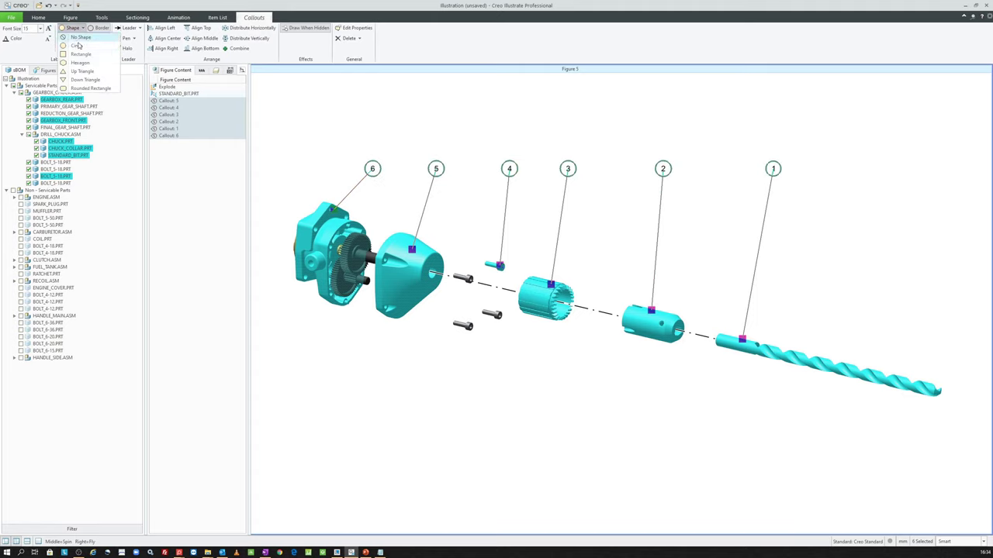
{"action": "left_click", "coordinate": [88, 55]}
{"action": "left_click", "coordinate": [72, 28]}
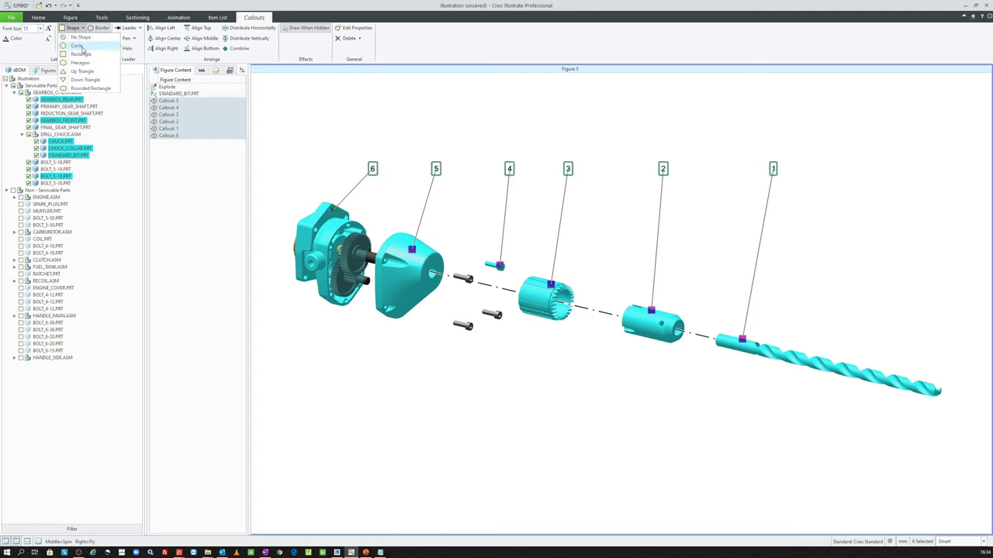
{"action": "left_click", "coordinate": [77, 46]}
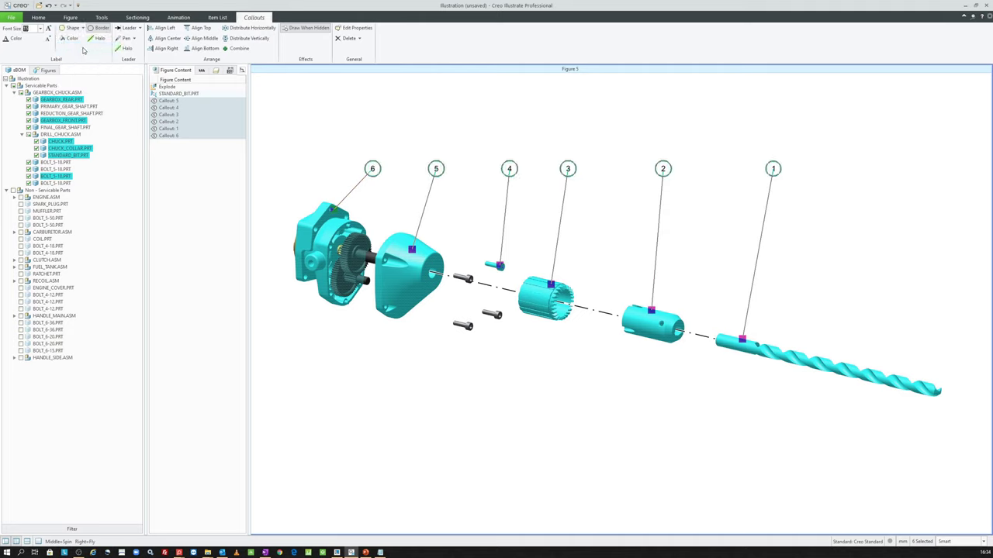
{"action": "left_click", "coordinate": [133, 39]}
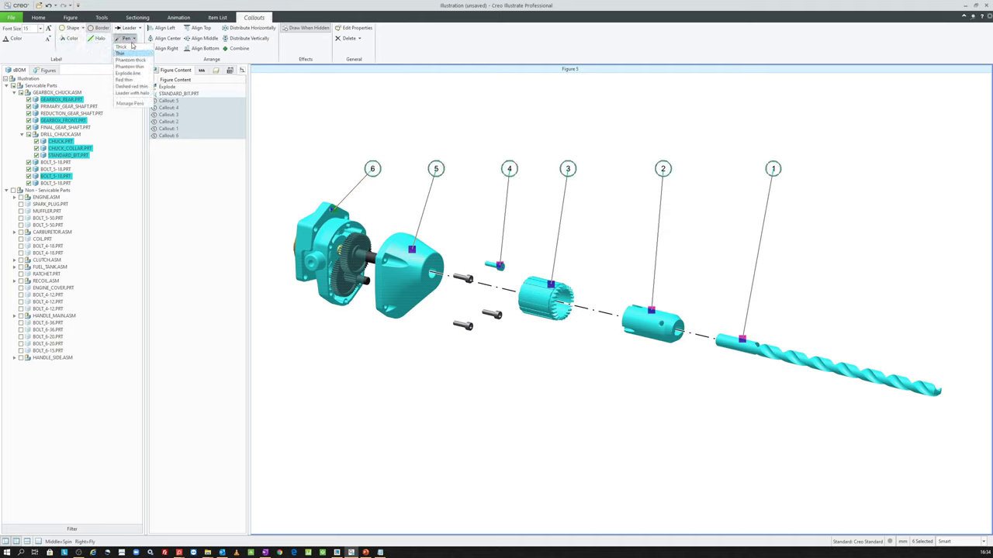
{"action": "left_click", "coordinate": [127, 36]}
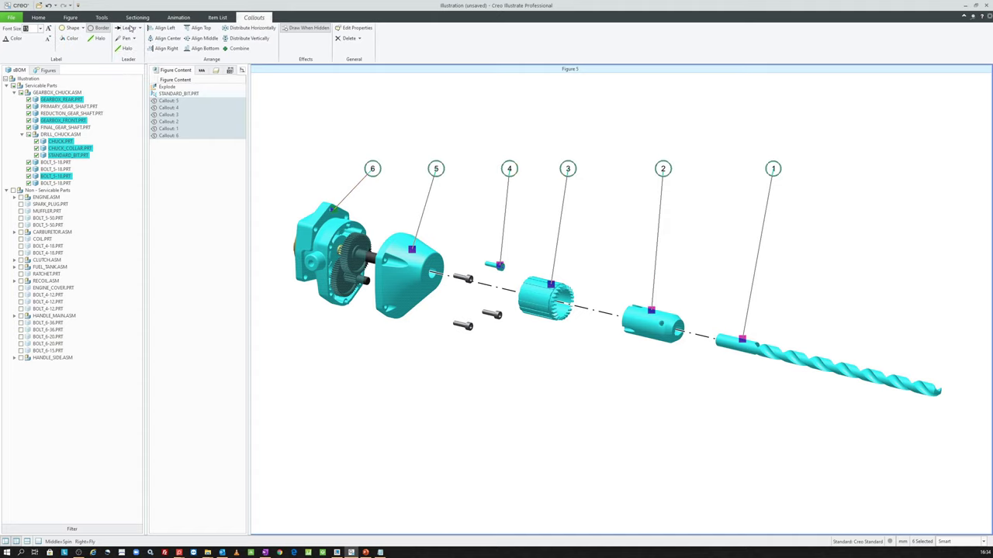
{"action": "left_click", "coordinate": [368, 128]}
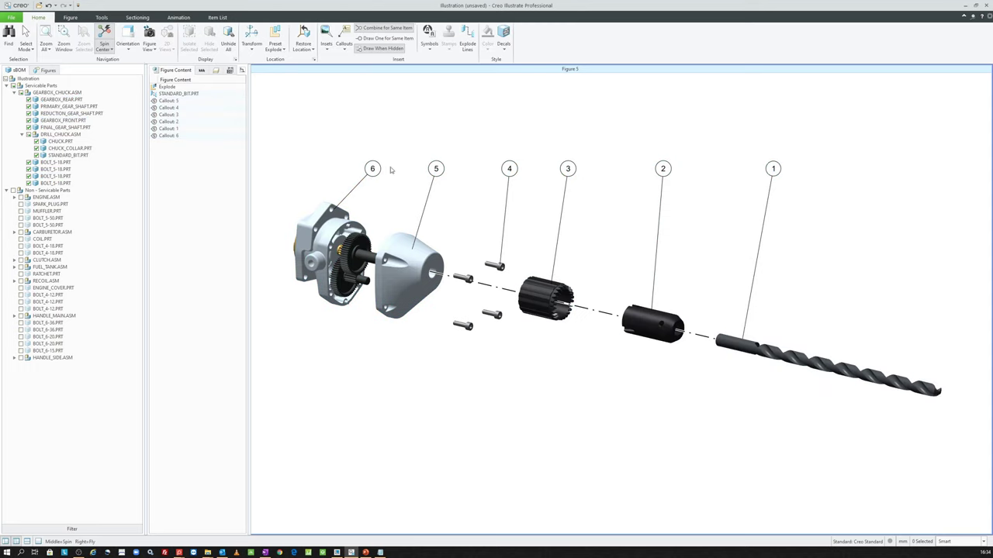
- Distribute the six callout balloons evenly horizontally above the exploded drill
{"action": "left_click_drag", "start_coordinate": [772, 169], "coordinate": [728, 175]}
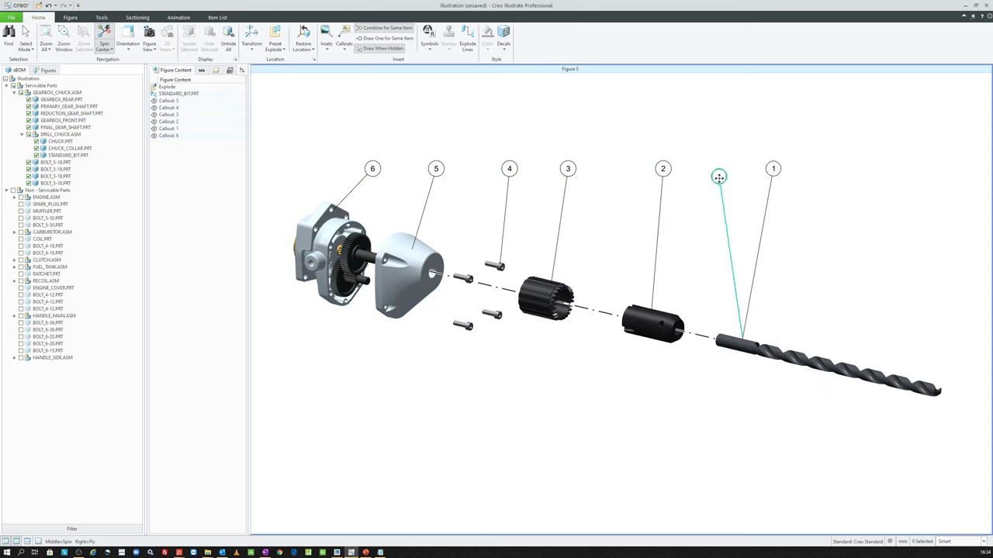
{"action": "key", "text": "ctrl+z"}
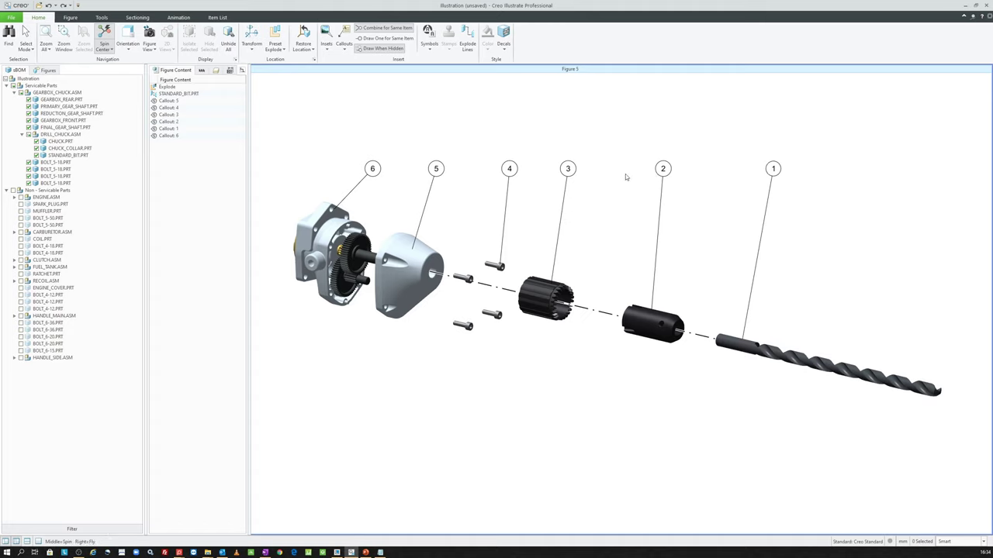
{"action": "left_click_drag", "start_coordinate": [836, 187], "coordinate": [364, 128]}
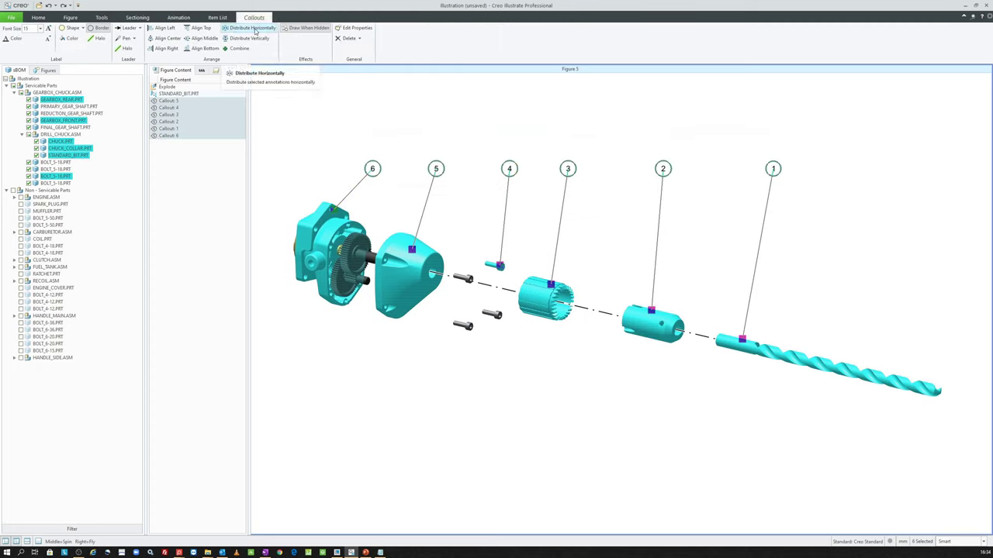
{"action": "left_click", "coordinate": [255, 29]}
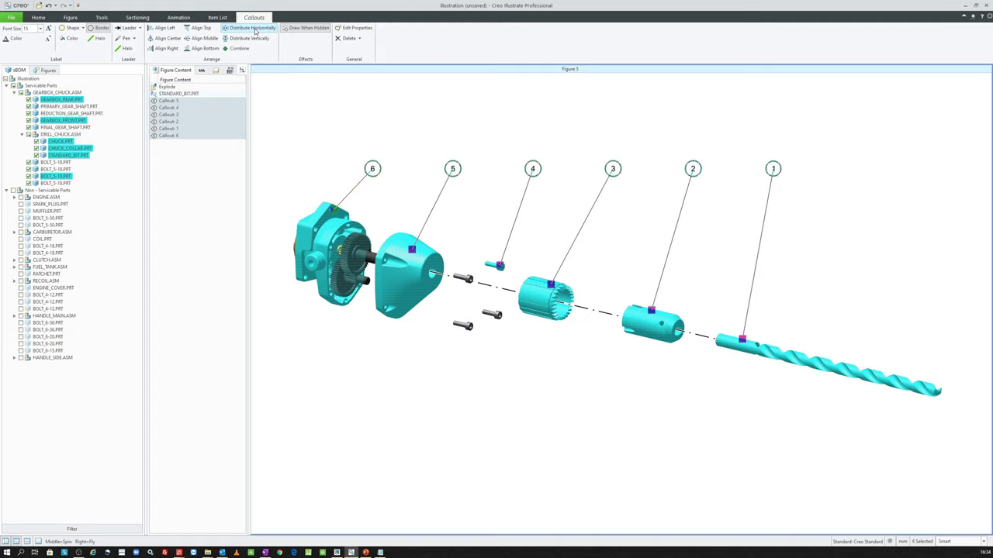
{"action": "left_click", "coordinate": [383, 133]}
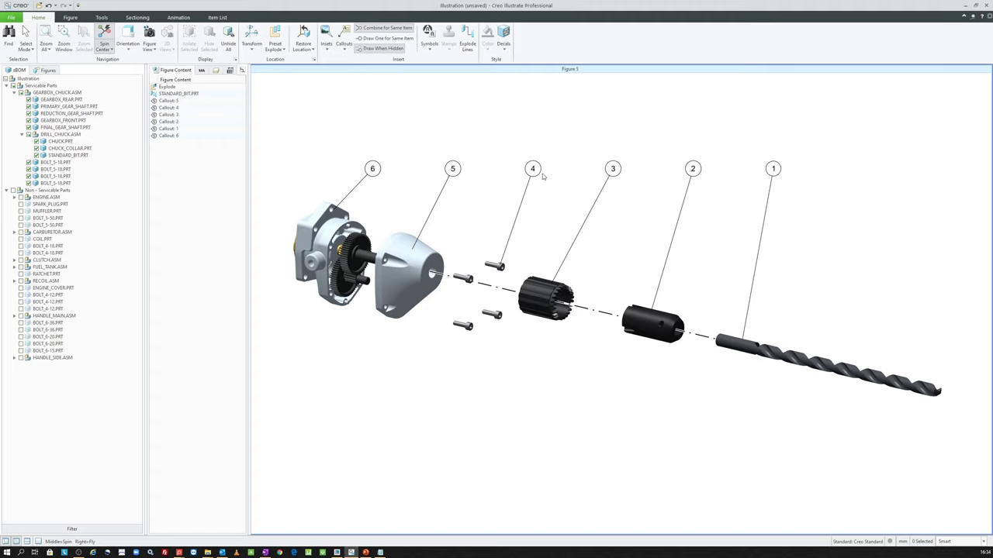
{"action": "left_click_drag", "start_coordinate": [819, 205], "coordinate": [361, 125]}
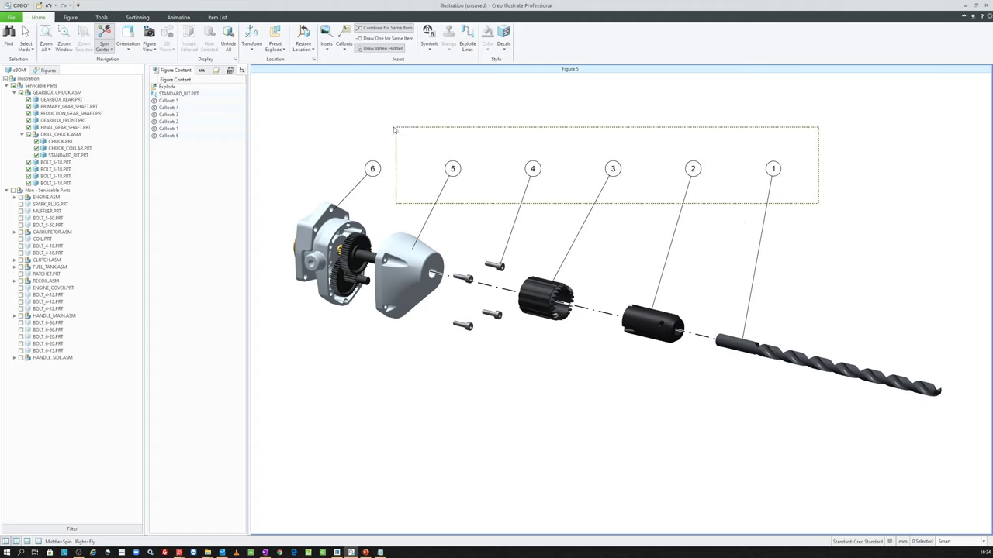
- Delete the six callouts and switch the item list to automatic generation
{"action": "key", "text": "Delete"}
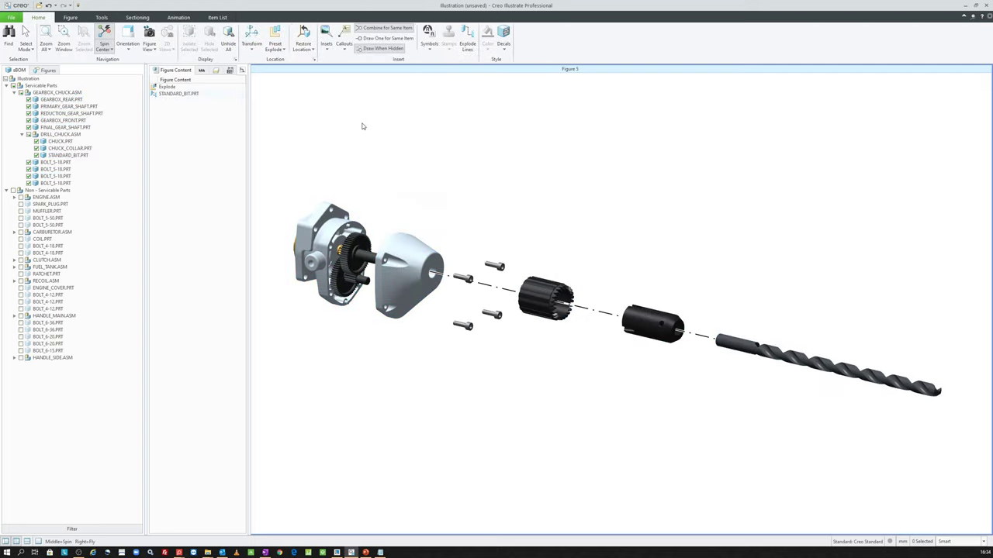
{"action": "left_click", "coordinate": [216, 17]}
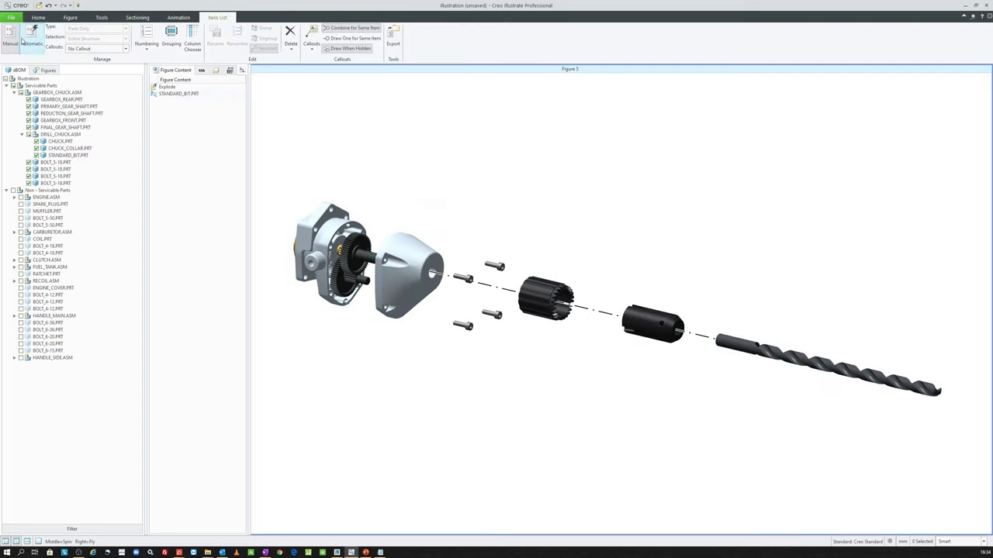
{"action": "left_click", "coordinate": [36, 48]}
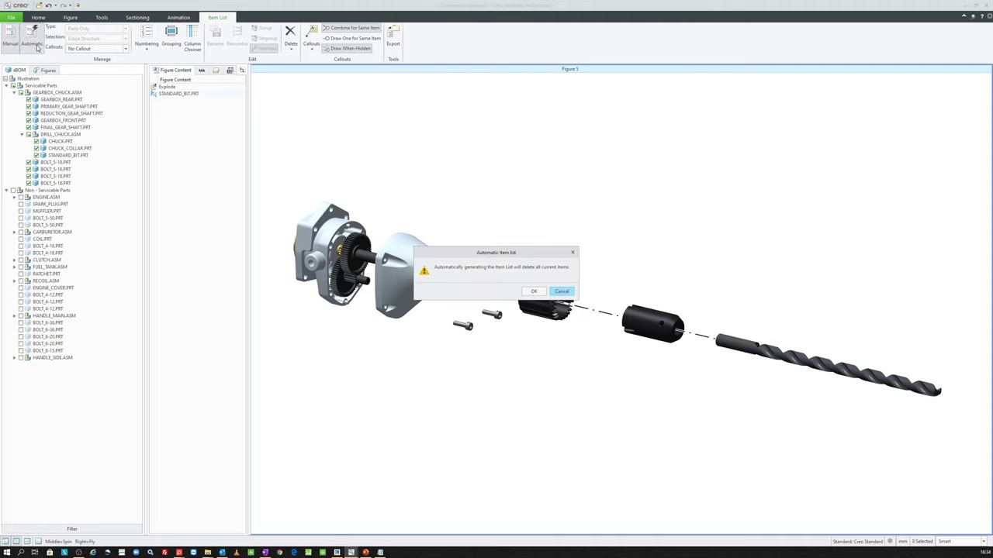
{"action": "left_click", "coordinate": [532, 291]}
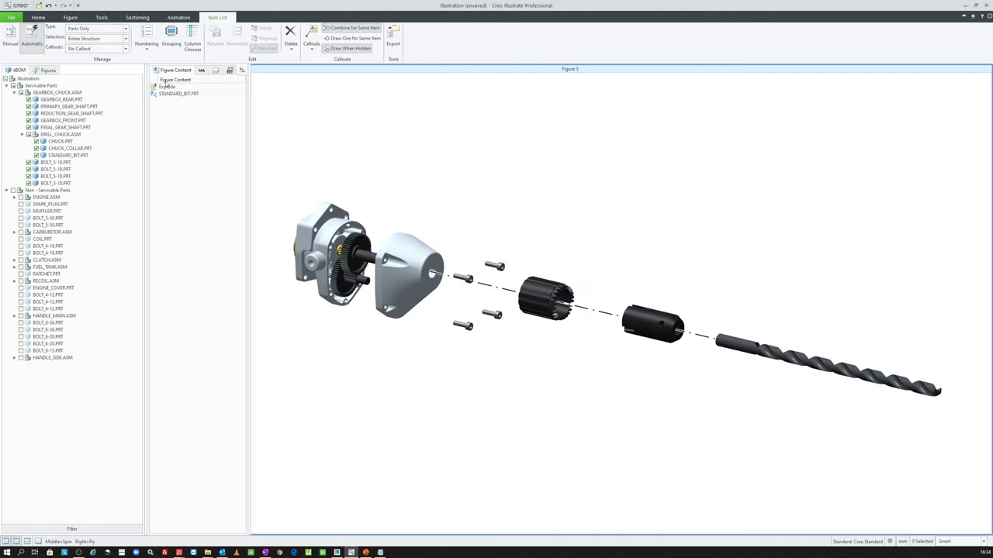
- Use GEARBOX_CHUCK.ASM for the item list and add Item Number x Quantity callouts
{"action": "left_click", "coordinate": [86, 40]}
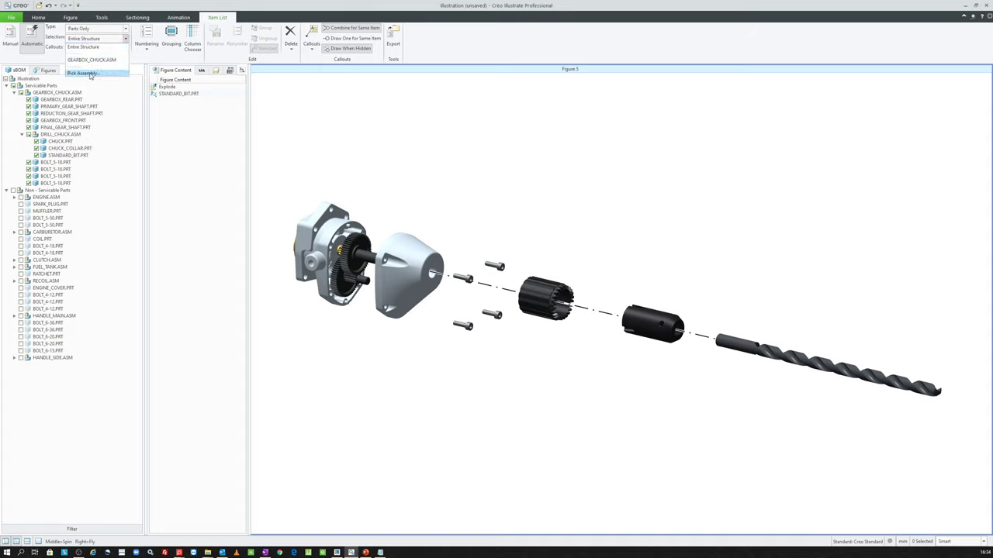
{"action": "left_click", "coordinate": [91, 74]}
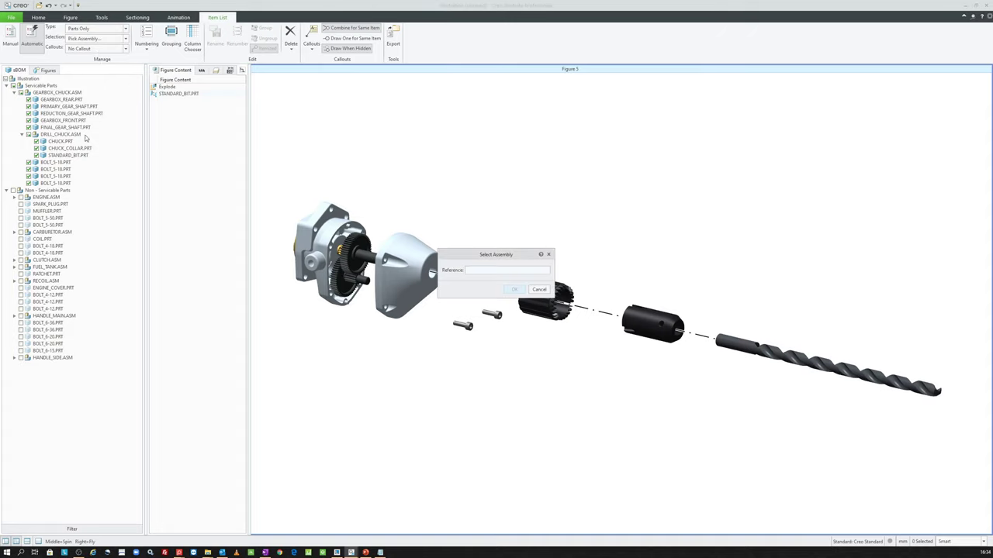
{"action": "left_click", "coordinate": [63, 93]}
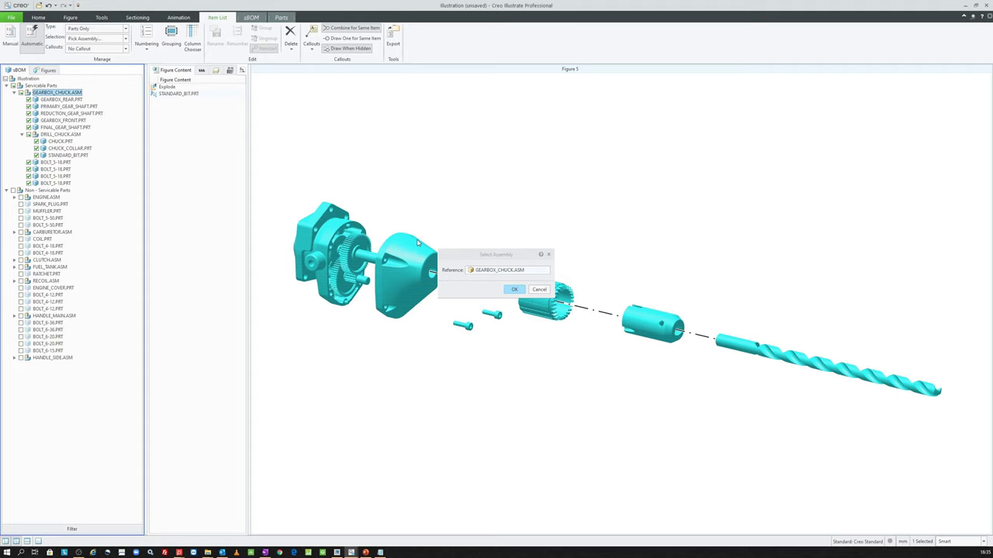
{"action": "left_click", "coordinate": [515, 290]}
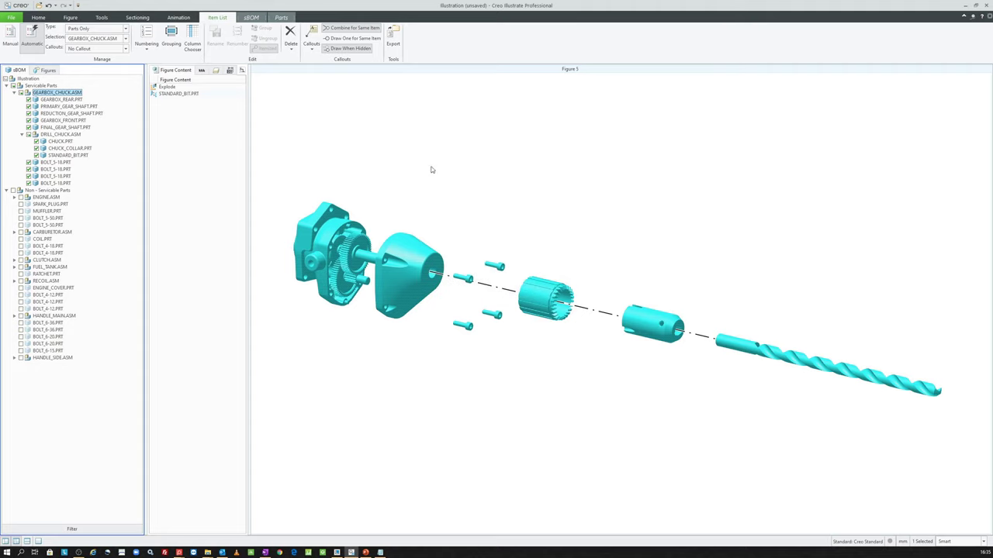
{"action": "left_click", "coordinate": [83, 49]}
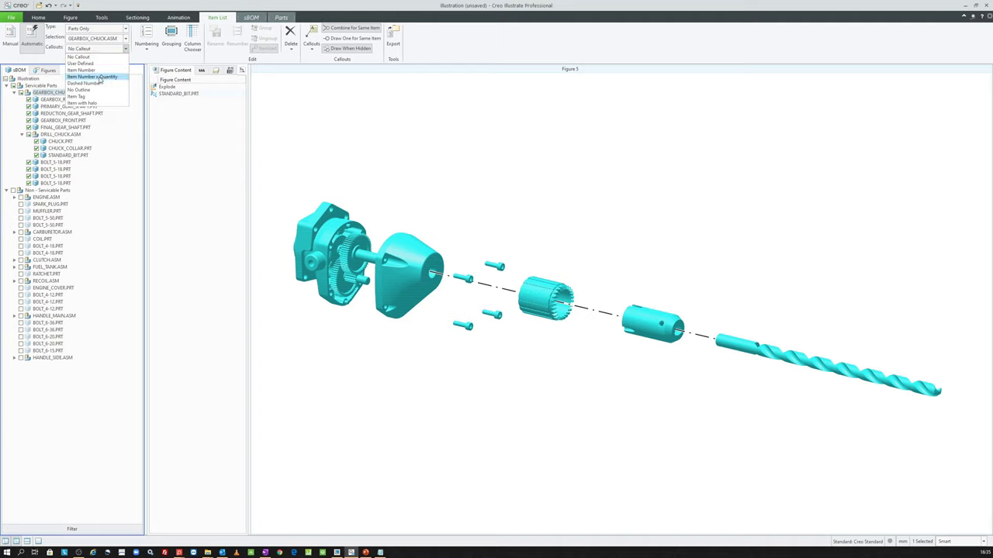
{"action": "left_click", "coordinate": [99, 78]}
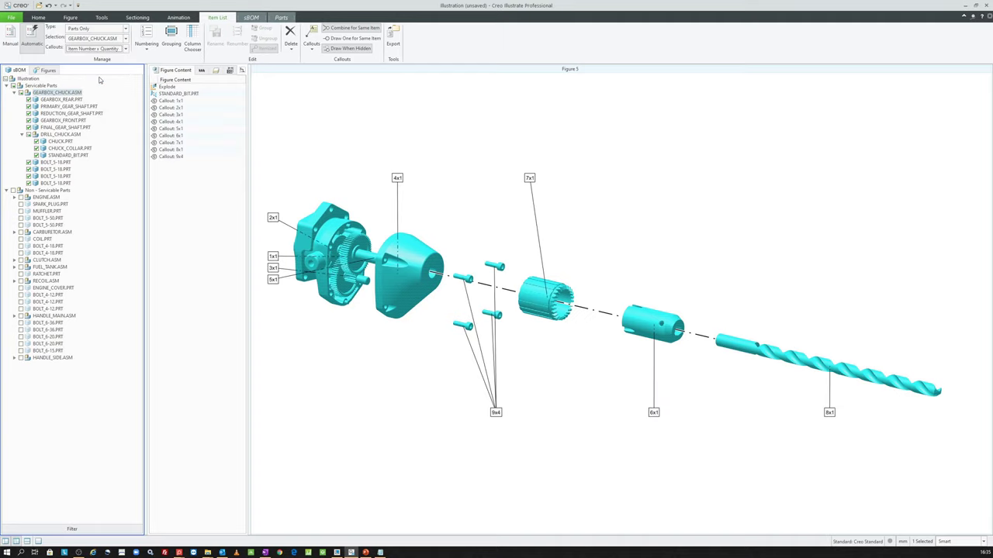
{"action": "left_click", "coordinate": [419, 121]}
{"action": "scroll", "coordinate": [468, 204], "scroll_direction": "down", "scroll_amount": 1}
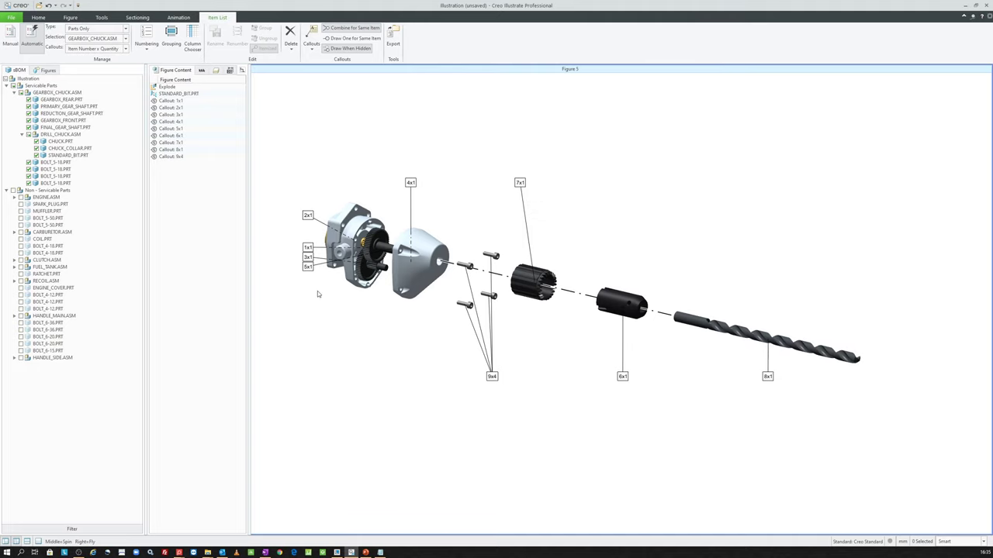
- Delete the callouts on the internal gearbox parts
{"action": "left_click_drag", "start_coordinate": [307, 284], "coordinate": [284, 196]}
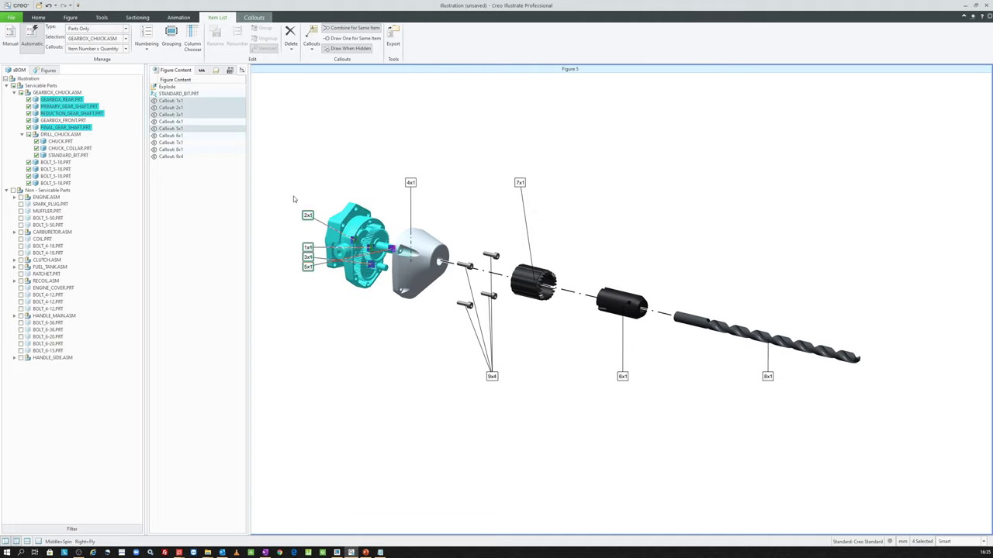
{"action": "key", "text": "Delete"}
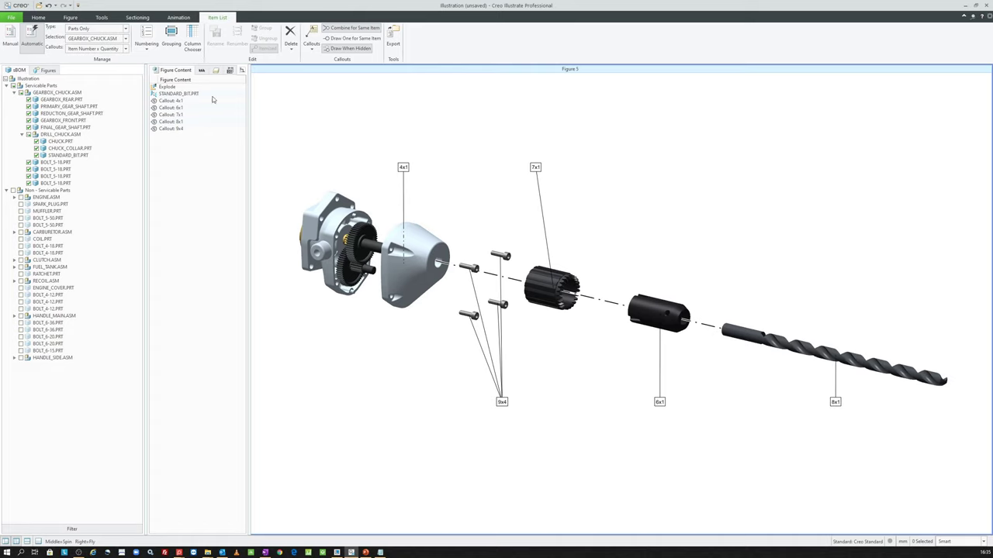
{"action": "left_click", "coordinate": [146, 47]}
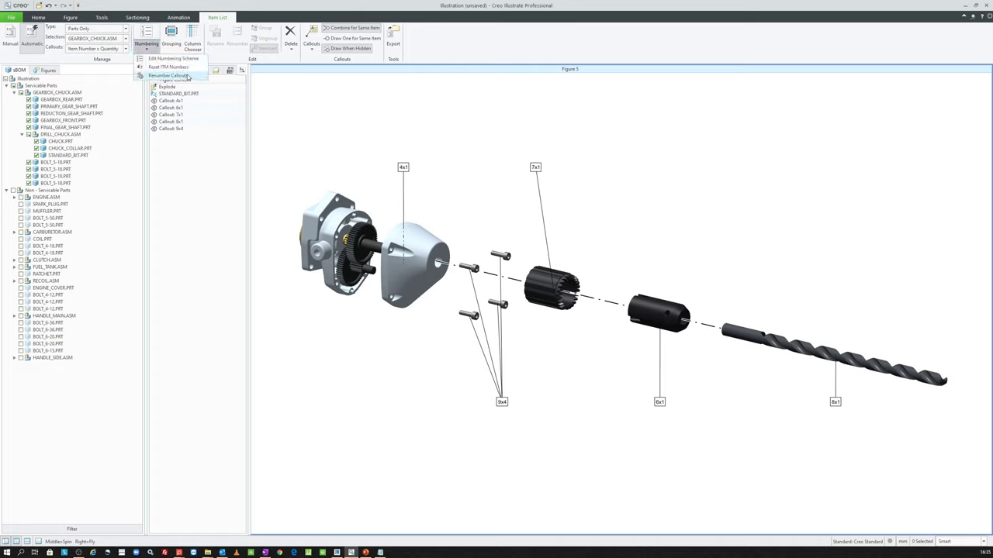
{"action": "left_click", "coordinate": [187, 78]}
- Renumber the callouts in order: front housing 1, chuck collar 2, bolts 3, chuck 4, drill bit 5
{"action": "left_click", "coordinate": [490, 296]}
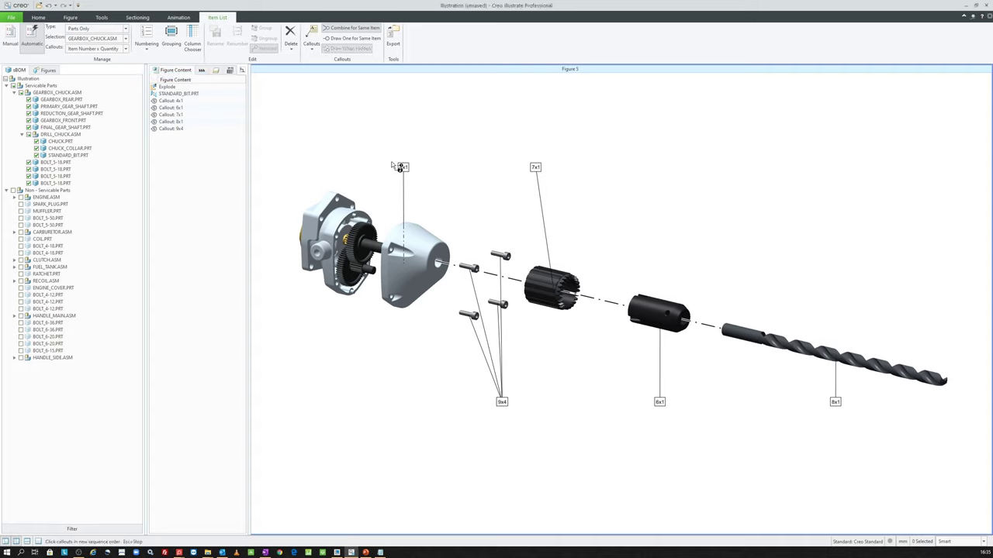
{"action": "left_click", "coordinate": [402, 167]}
{"action": "left_click", "coordinate": [535, 167]}
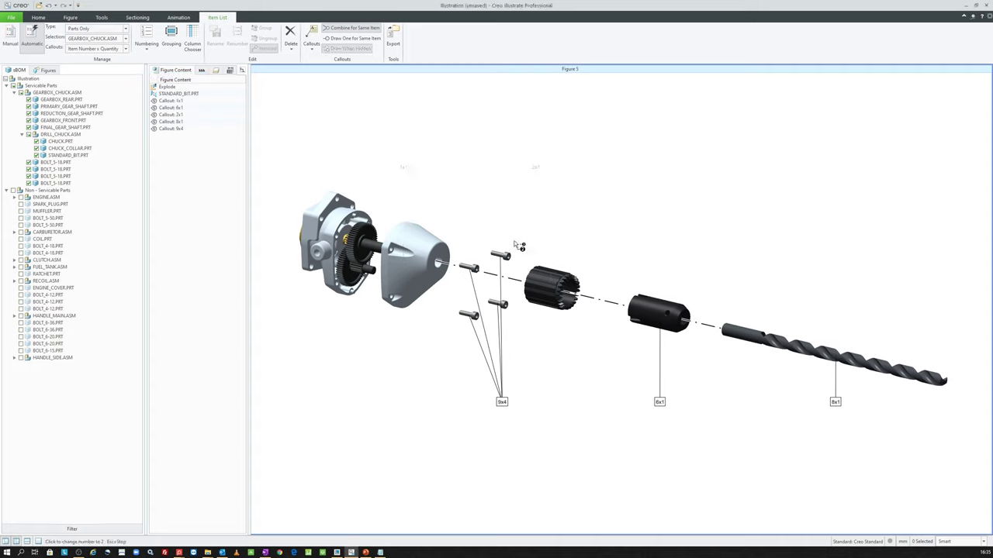
{"action": "left_click", "coordinate": [502, 402]}
{"action": "left_click", "coordinate": [659, 401]}
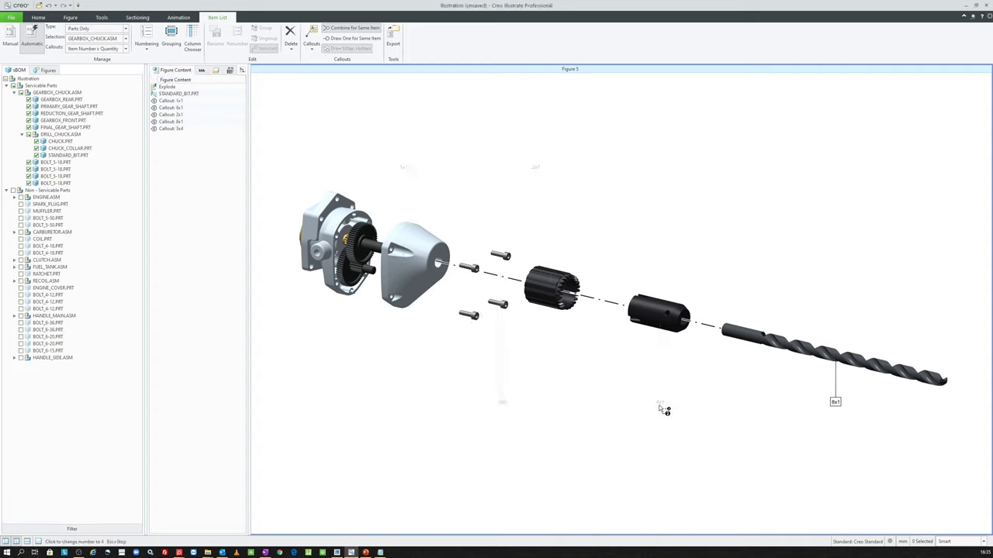
{"action": "left_click", "coordinate": [835, 402]}
{"action": "left_click_drag", "start_coordinate": [856, 470], "coordinate": [490, 397]}
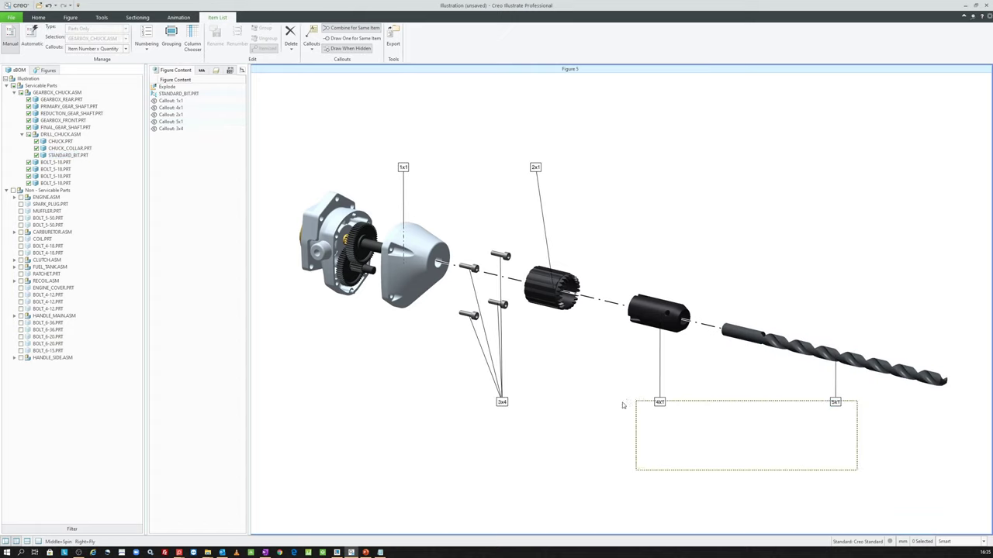
- Change all five selected callout balloons from rectangles to the Circle shape
{"action": "left_click_drag", "start_coordinate": [581, 191], "coordinate": [375, 137], "text": "ctrl"}
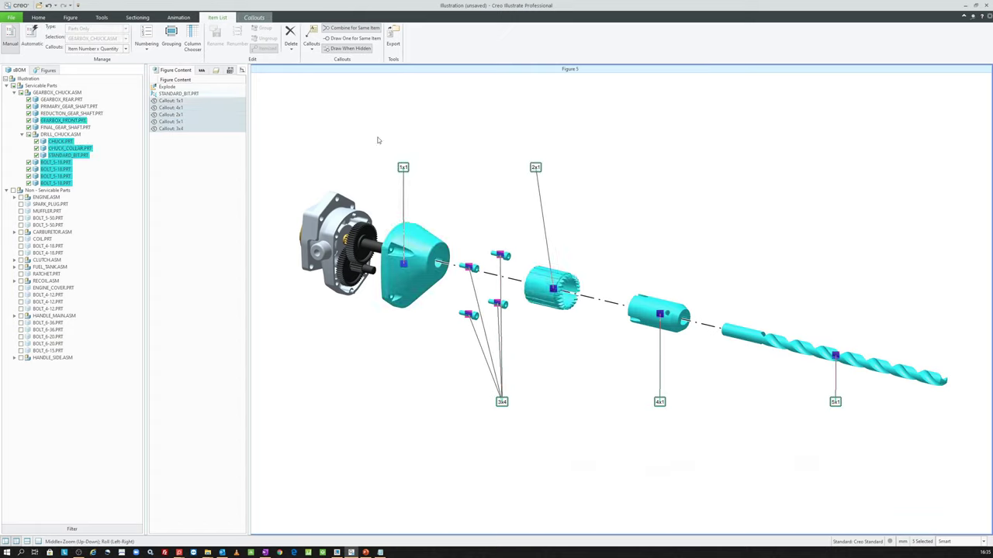
{"action": "left_click", "coordinate": [252, 19]}
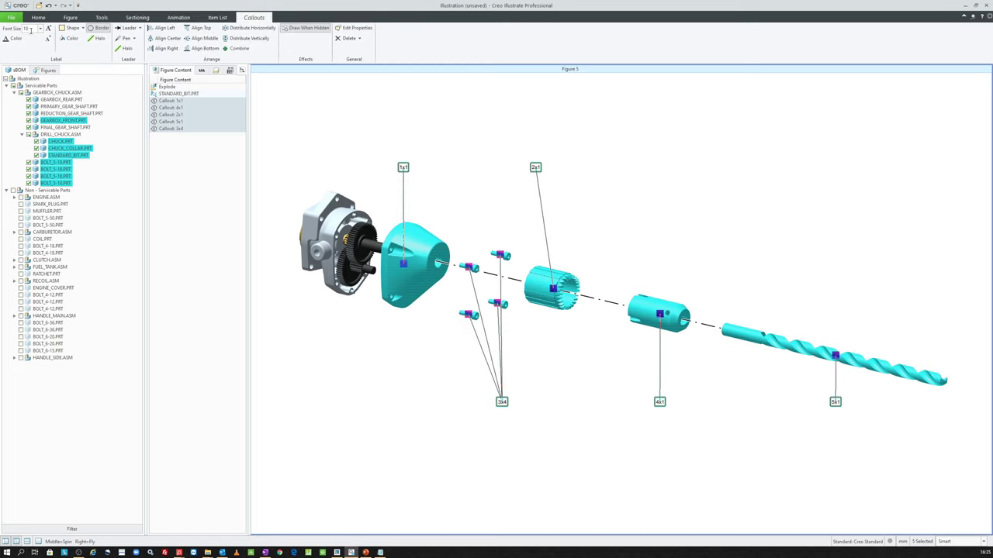
{"action": "left_click", "coordinate": [73, 27]}
{"action": "left_click", "coordinate": [77, 47]}
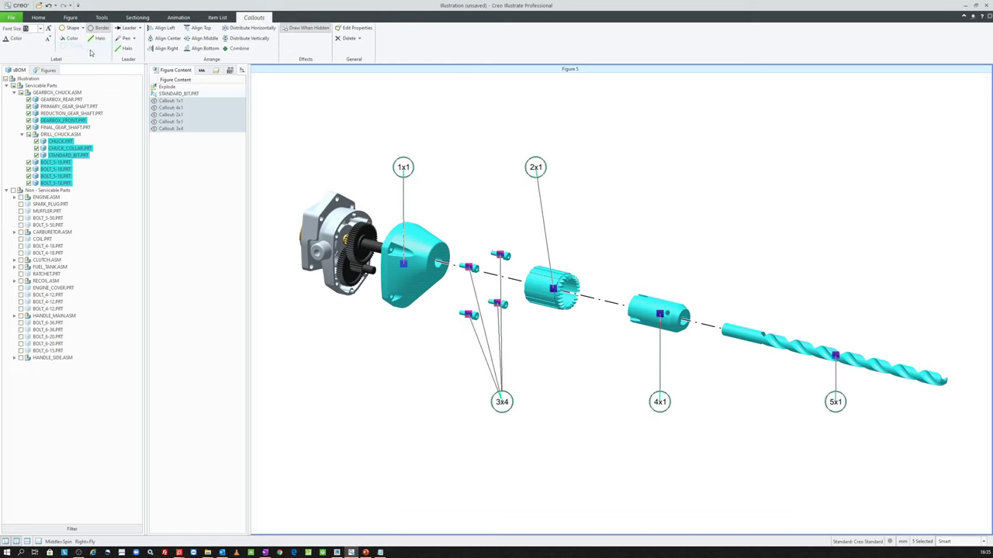
{"action": "left_click", "coordinate": [380, 114]}
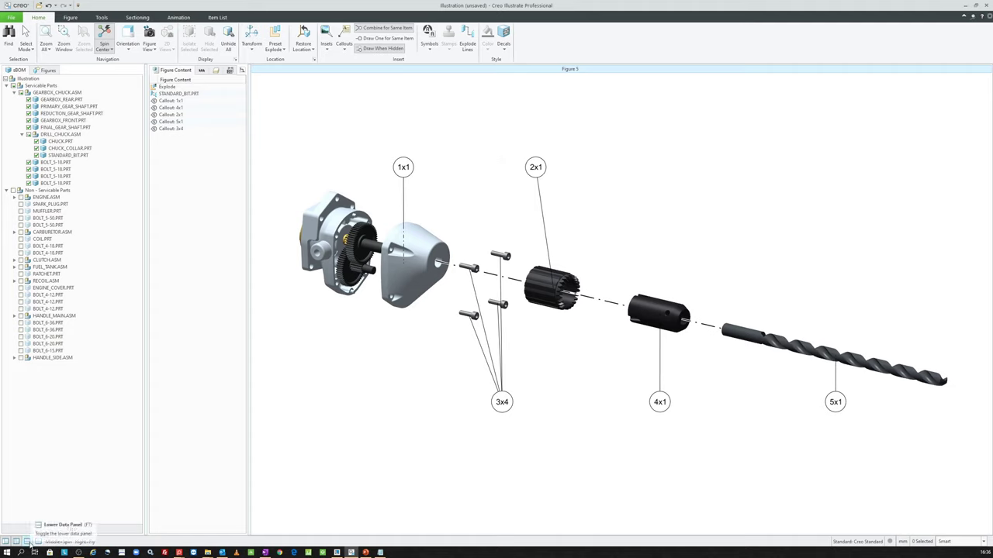
- Show the Item List and delete the four internal gearbox rows, leaving five items
{"action": "left_click", "coordinate": [27, 541]}
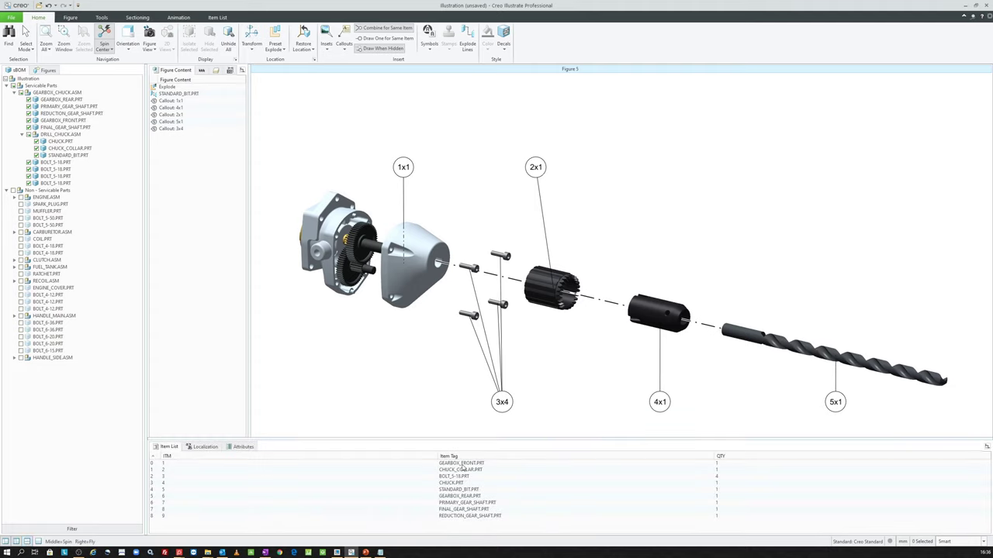
{"action": "key", "text": "Down"}
{"action": "key", "text": "Down"}
{"action": "key", "text": "Down"}
{"action": "key", "text": "Down"}
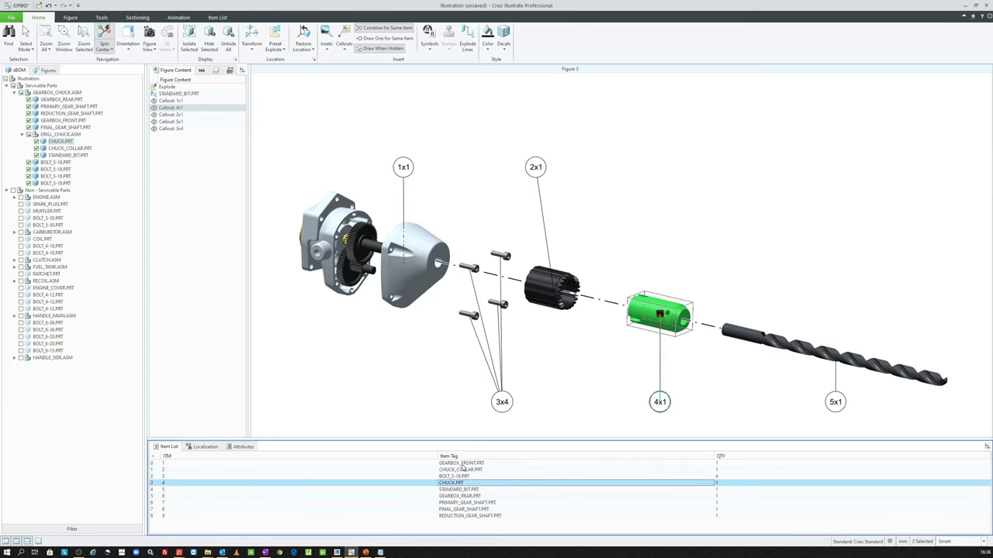
{"action": "key", "text": "Down"}
{"action": "key", "text": "Down"}
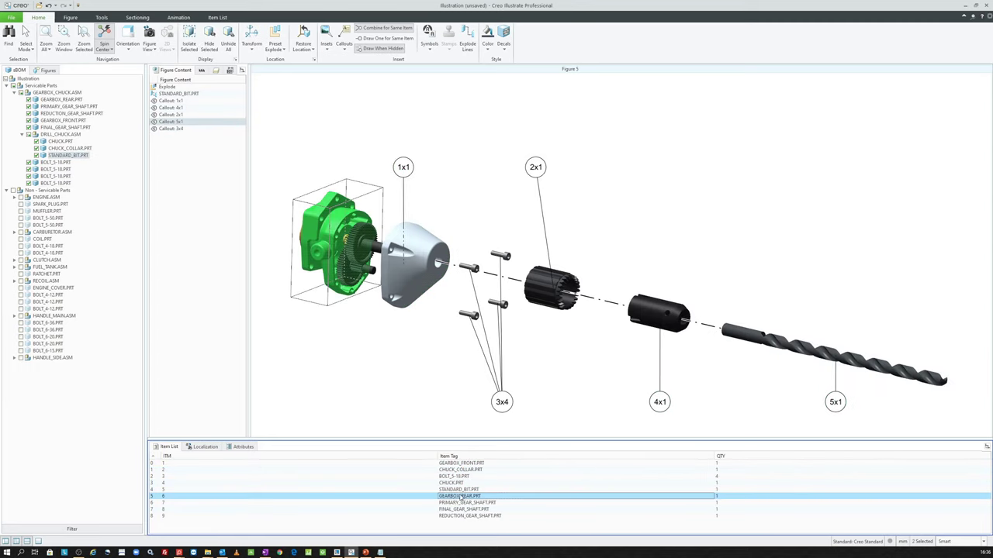
{"action": "left_click", "coordinate": [457, 518], "text": "shift"}
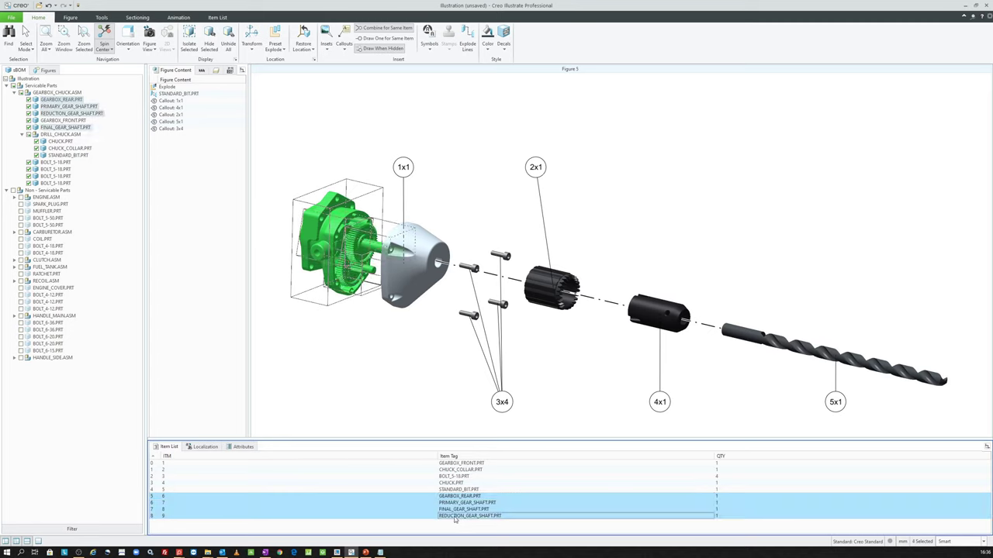
{"action": "right_click", "coordinate": [454, 511]}
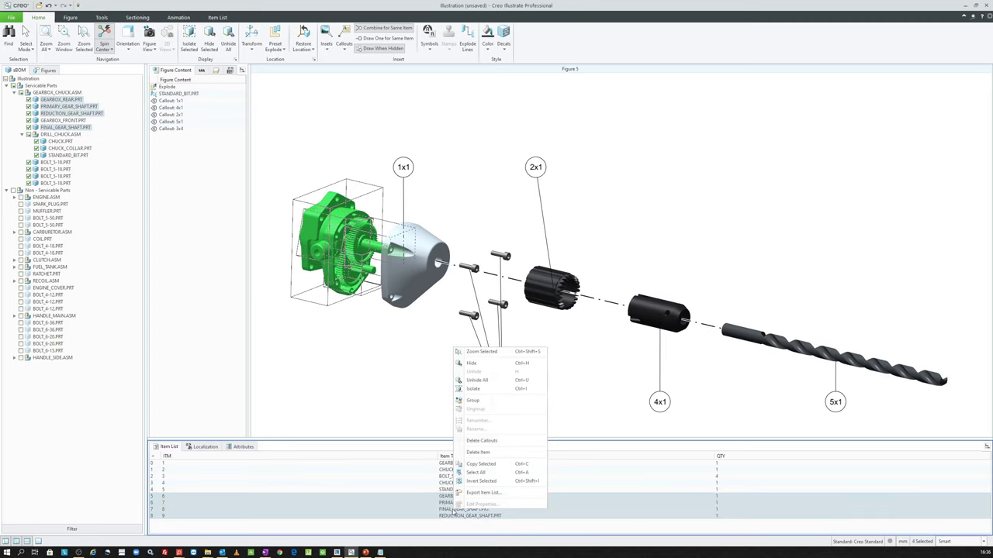
{"action": "left_click", "coordinate": [479, 453]}
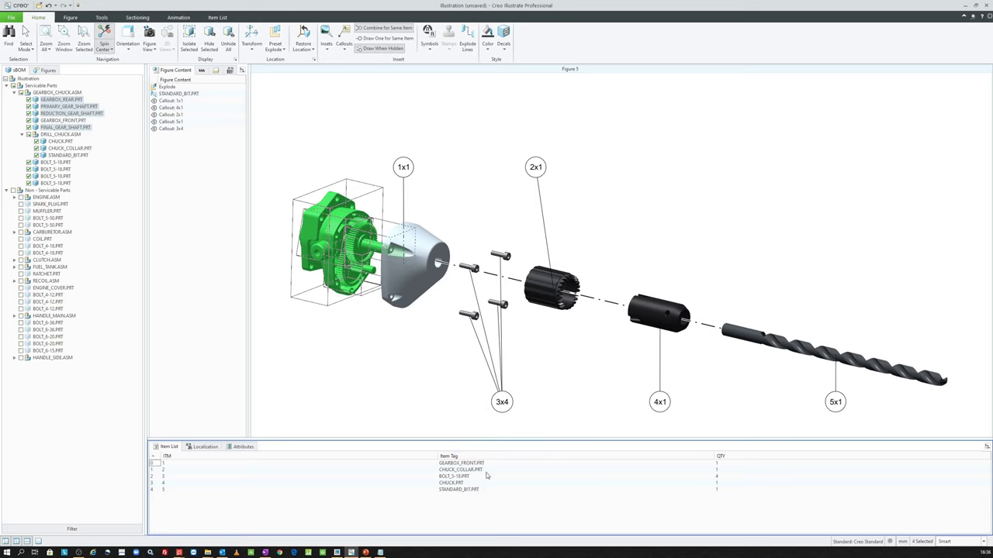
{"action": "left_click", "coordinate": [425, 395]}
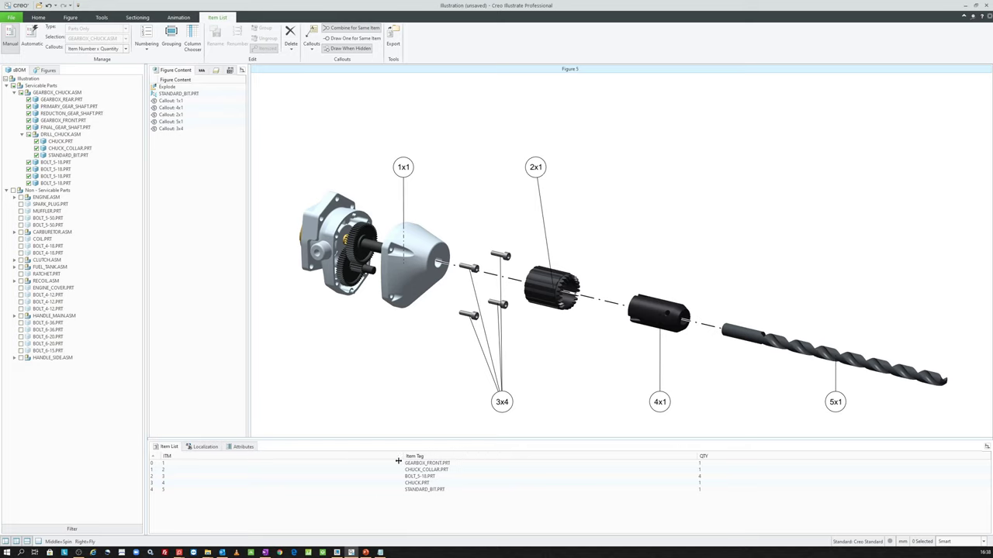
- Narrow the ITM column and rename the GEARBOX_FRONT.PRT item to 'Body -1'
{"action": "left_click_drag", "start_coordinate": [437, 456], "coordinate": [342, 456]}
{"action": "left_click", "coordinate": [364, 463]}
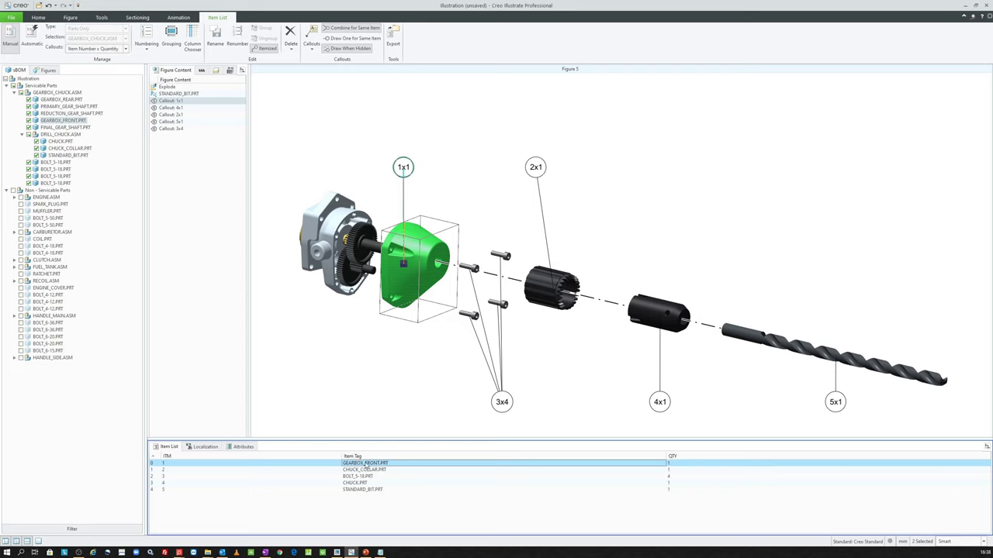
{"action": "right_click", "coordinate": [365, 467]}
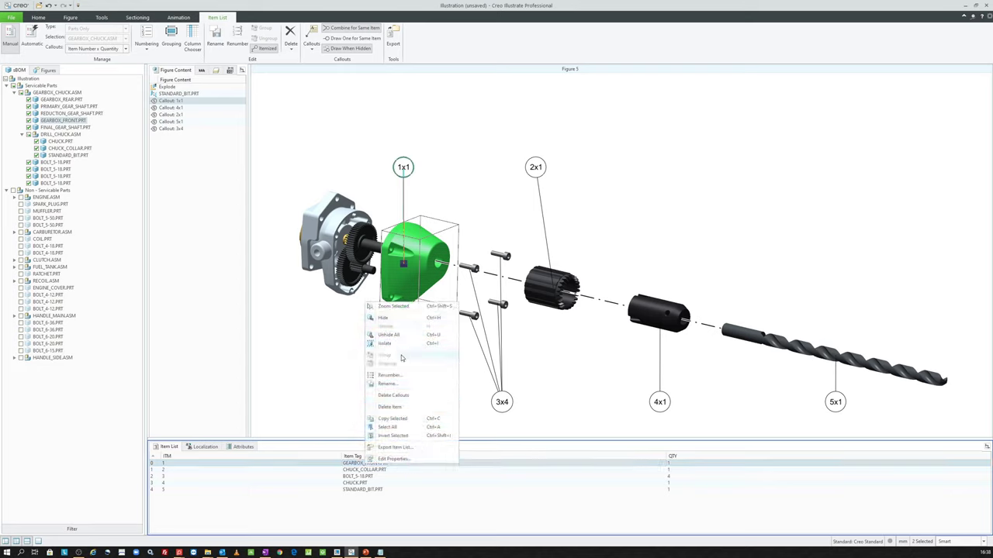
{"action": "left_click", "coordinate": [393, 385]}
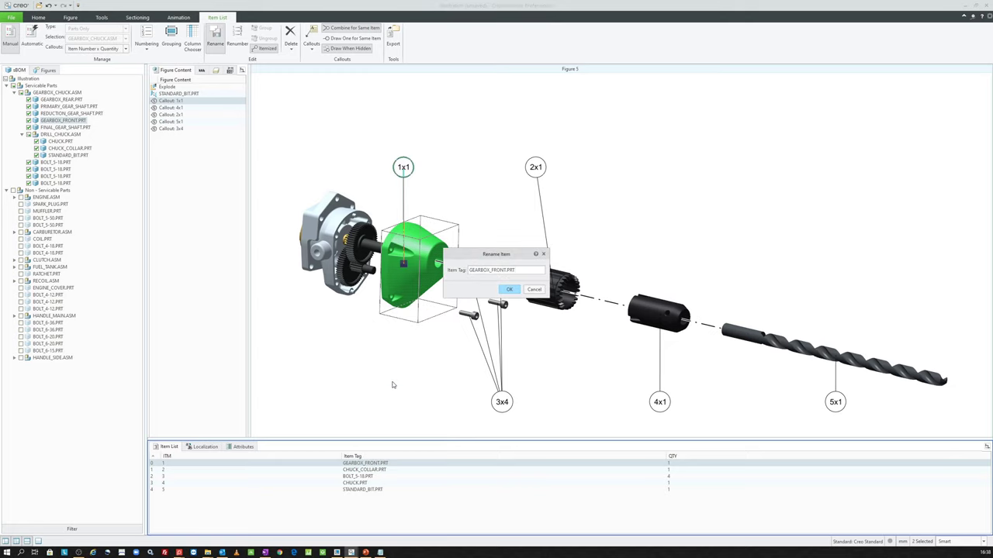
{"action": "type", "text": "Body-1"}
{"action": "left_click", "coordinate": [510, 289]}
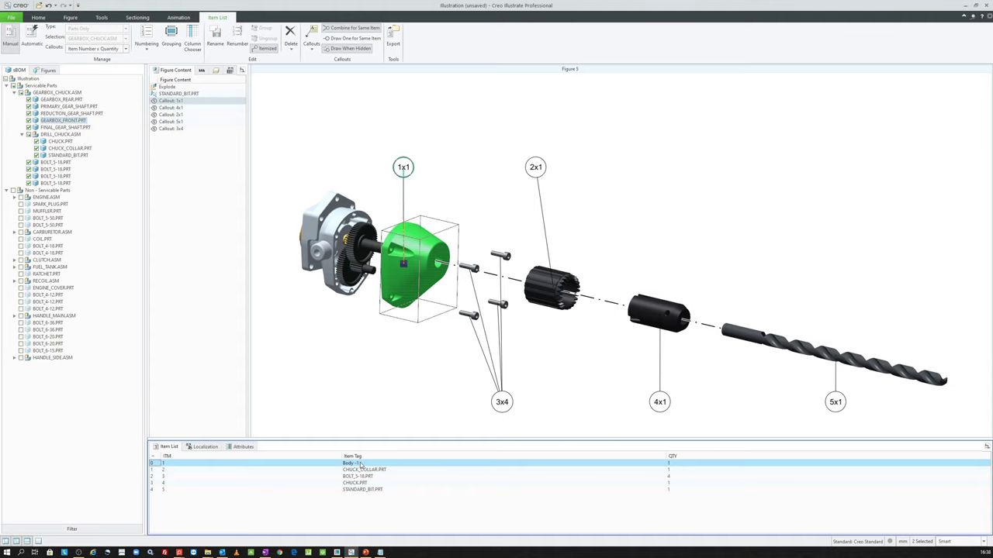
- Select all five items in the item list and copy them
{"action": "left_click", "coordinate": [362, 471]}
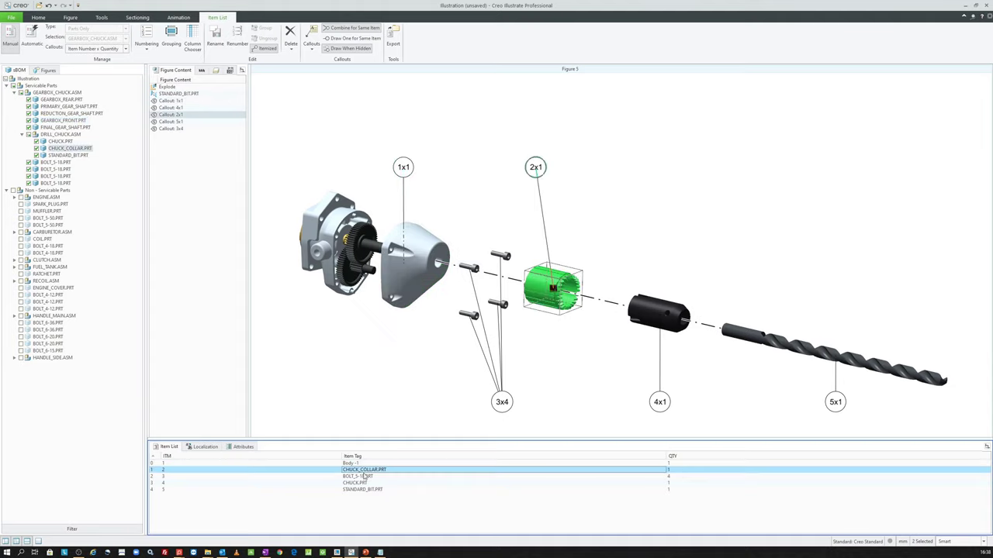
{"action": "key", "text": "ctrl+a"}
{"action": "right_click", "coordinate": [388, 483]}
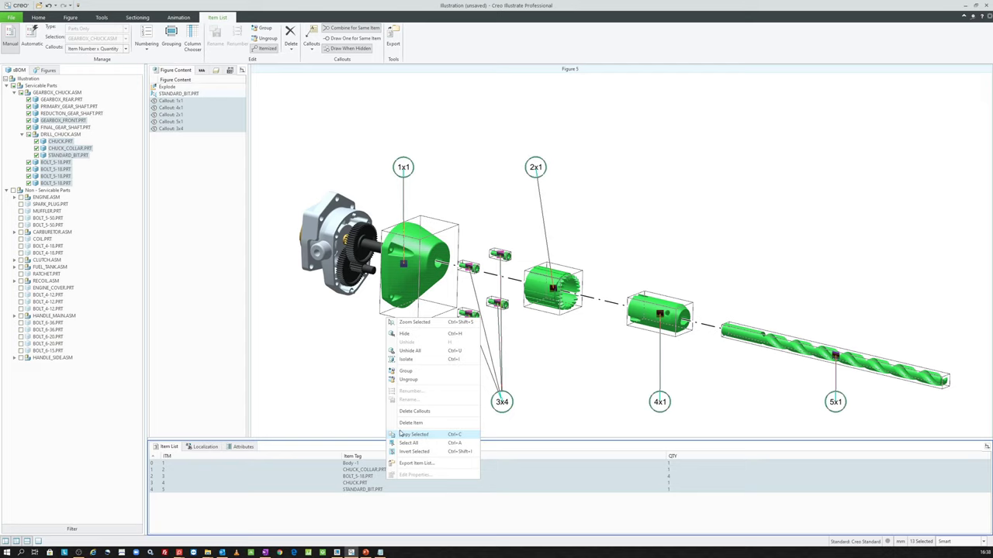
{"action": "left_click", "coordinate": [350, 406]}
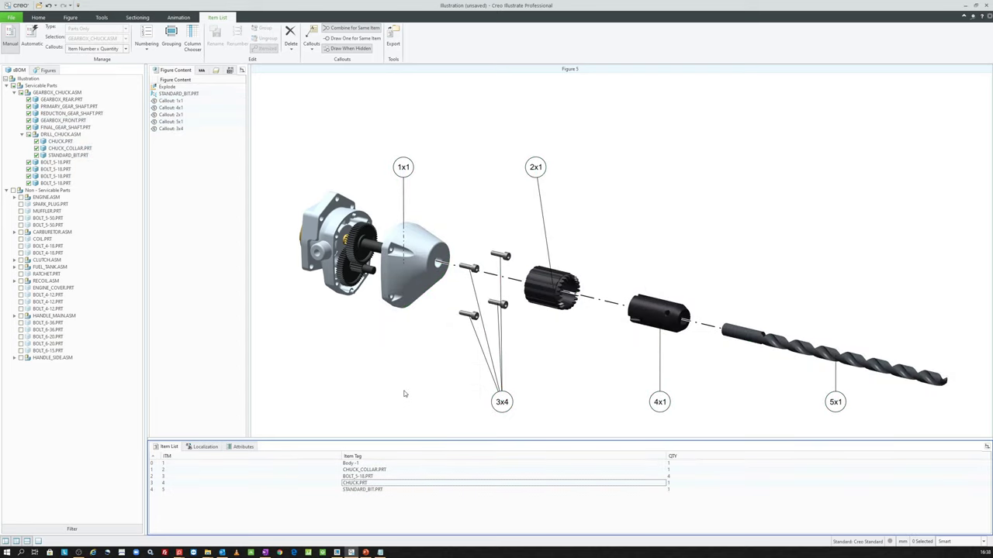
- Hide the item list and figure content panels, then display Figure 2 with the assembled drill
{"action": "left_click", "coordinate": [28, 541]}
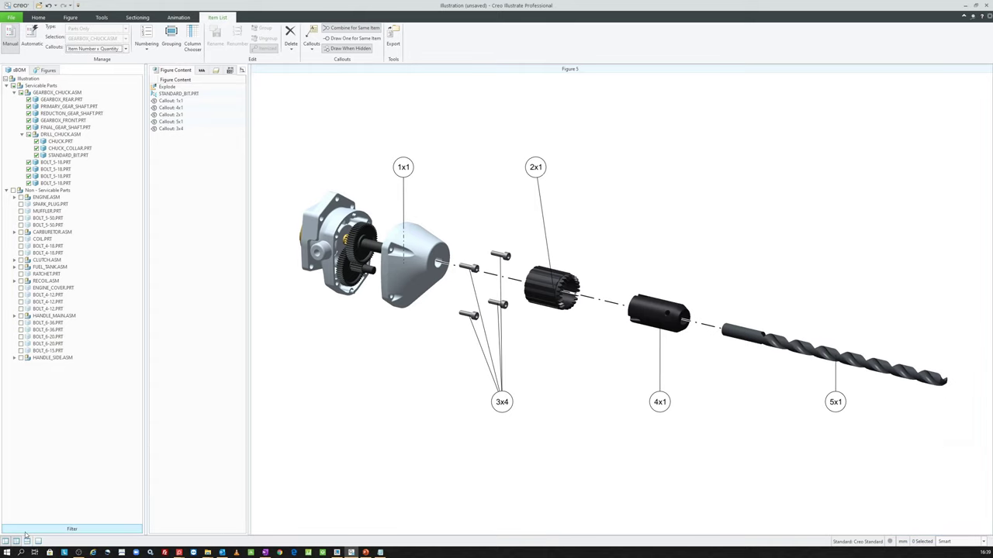
{"action": "left_click", "coordinate": [17, 541]}
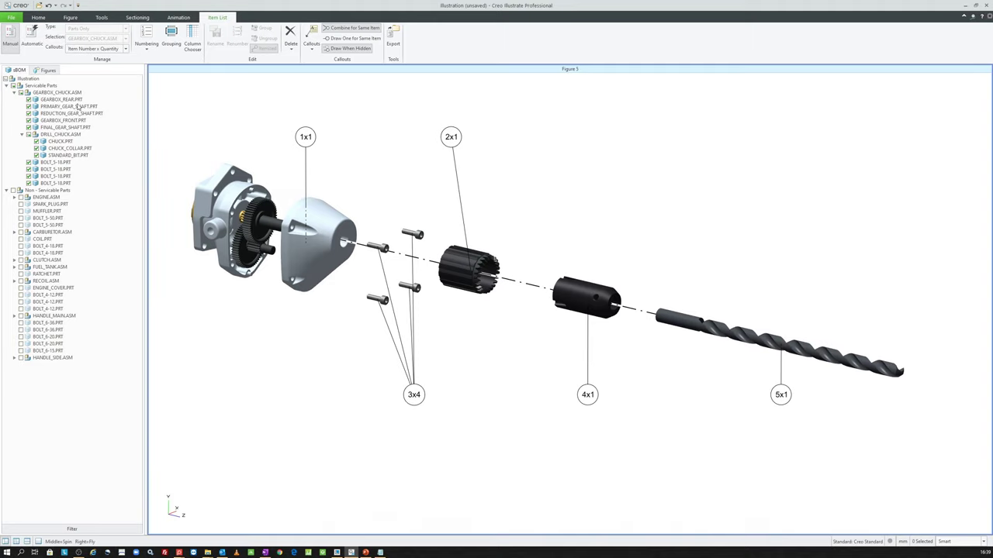
{"action": "left_click", "coordinate": [48, 71]}
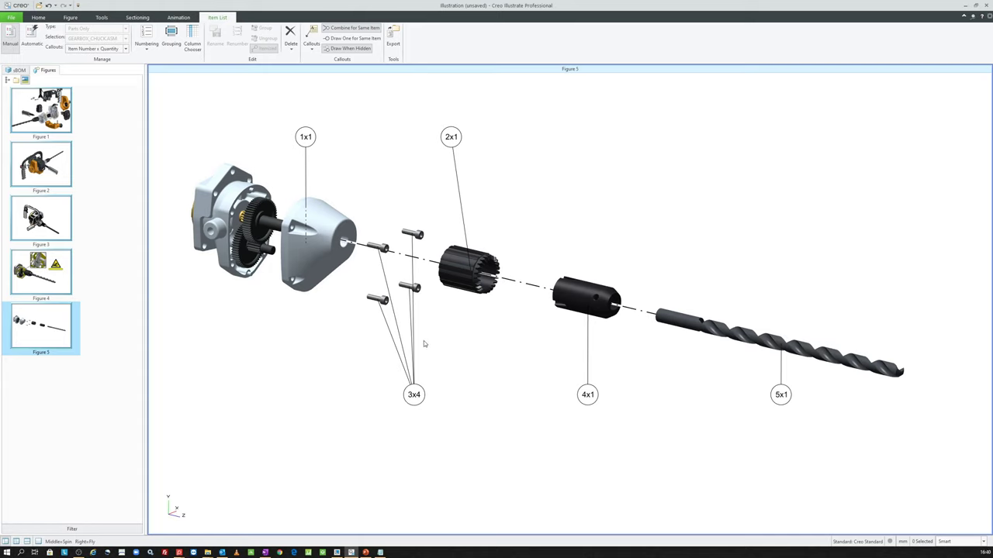
{"action": "left_click", "coordinate": [57, 152]}
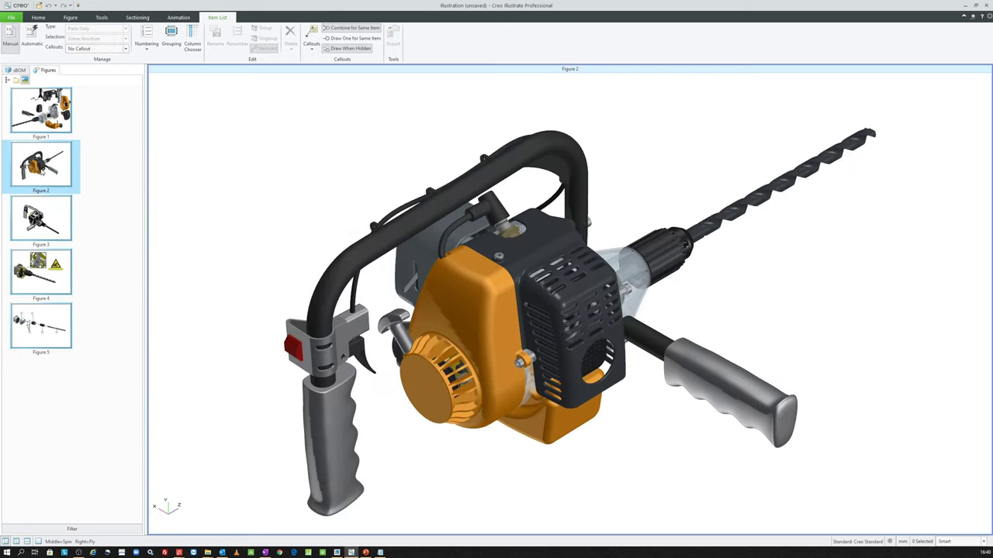
- Duplicate Figure 2, rename the copy 'Animation -1', and bring up the Animation tools
{"action": "right_click", "coordinate": [46, 161]}
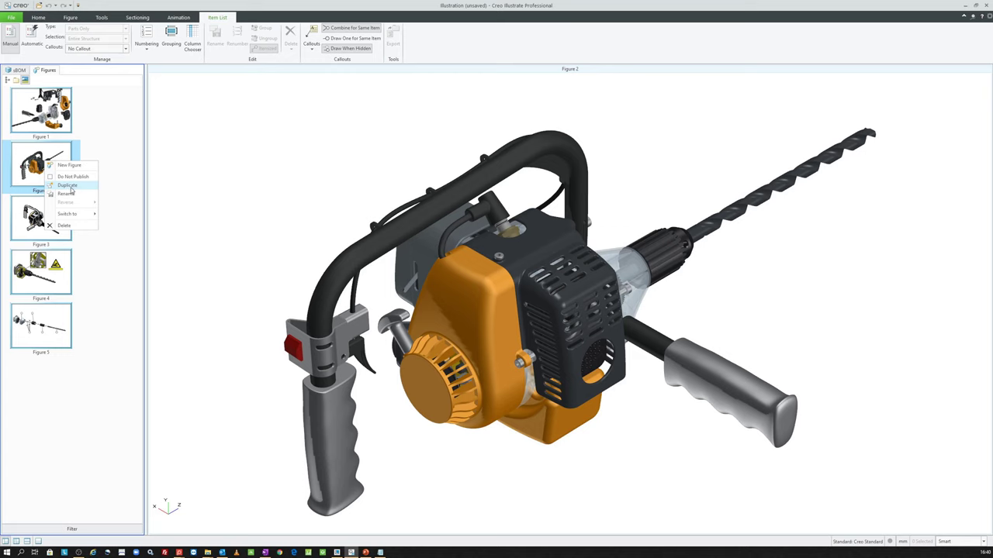
{"action": "left_click", "coordinate": [69, 186]}
{"action": "right_click", "coordinate": [52, 386]}
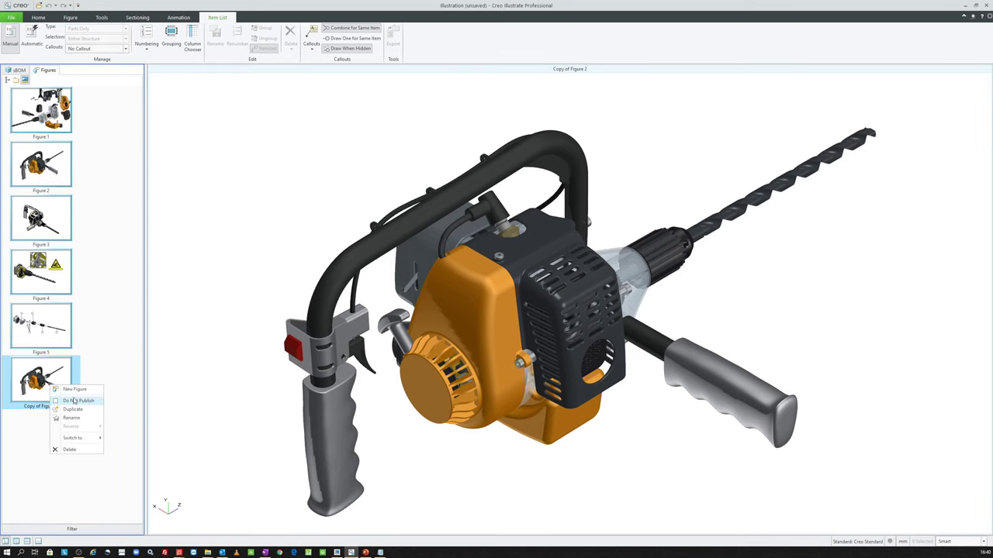
{"action": "left_click", "coordinate": [73, 417]}
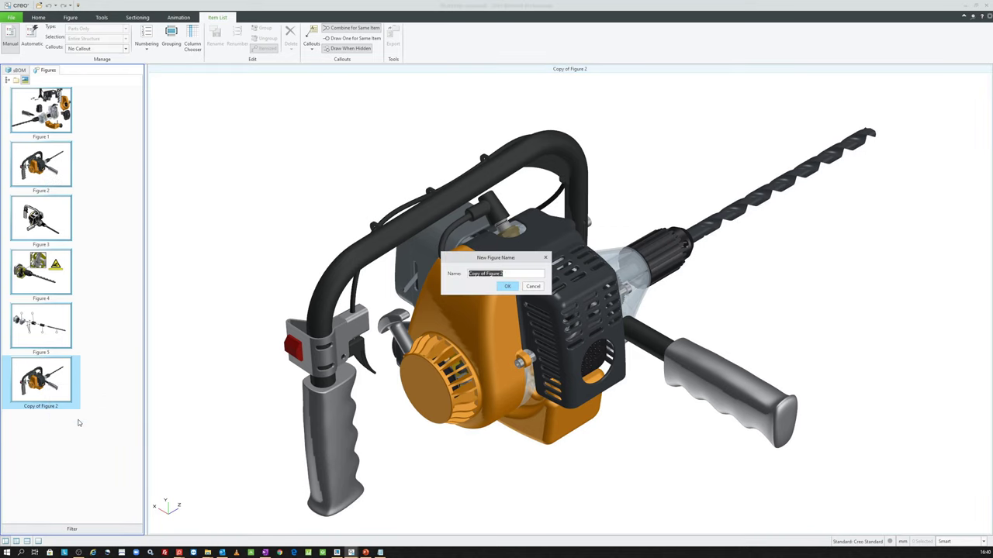
{"action": "type", "text": "Animation -1"}
{"action": "key", "text": "Return"}
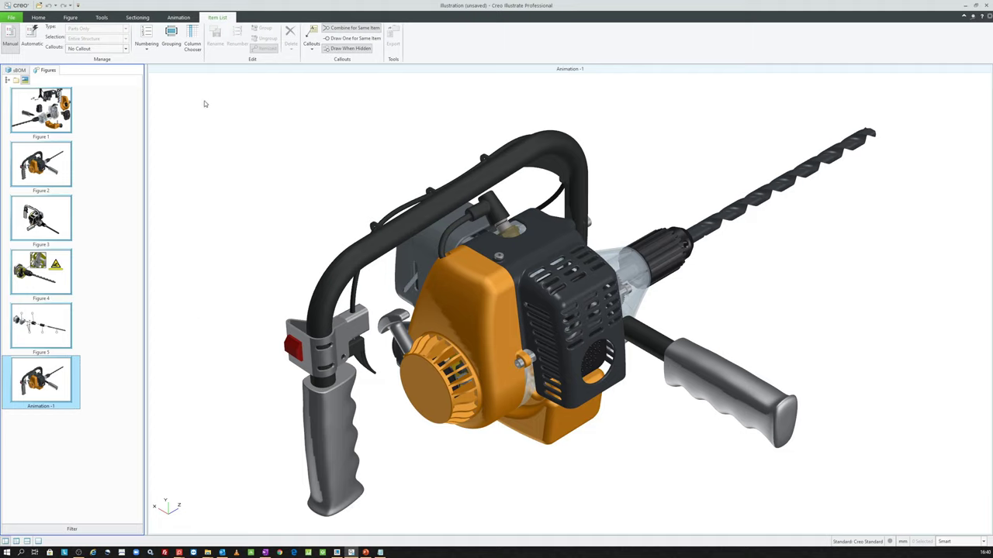
{"action": "left_click", "coordinate": [180, 17]}
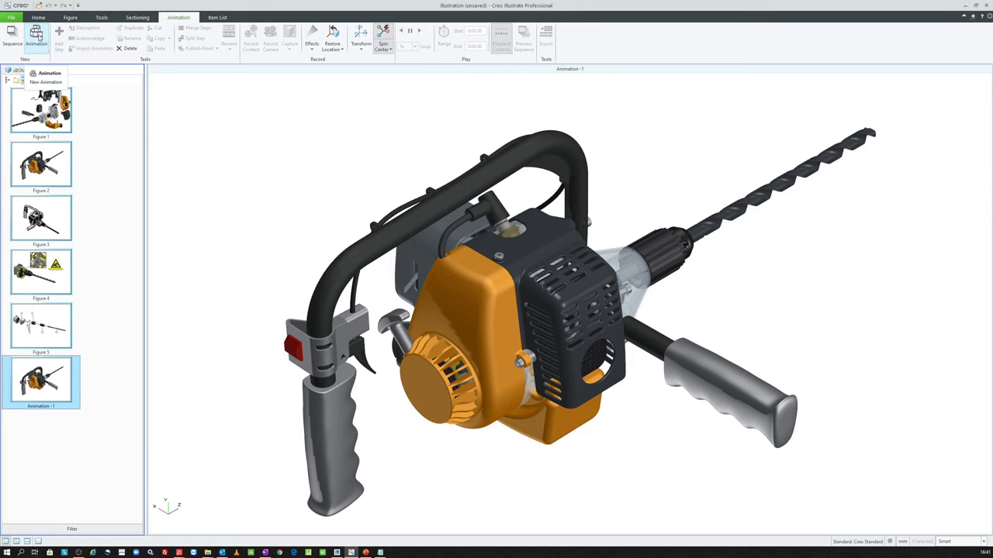
- Turn the model to a side view and hide the GEARBOX_CHUCK assembly
{"action": "scroll", "coordinate": [452, 207], "scroll_direction": "down", "scroll_amount": 2}
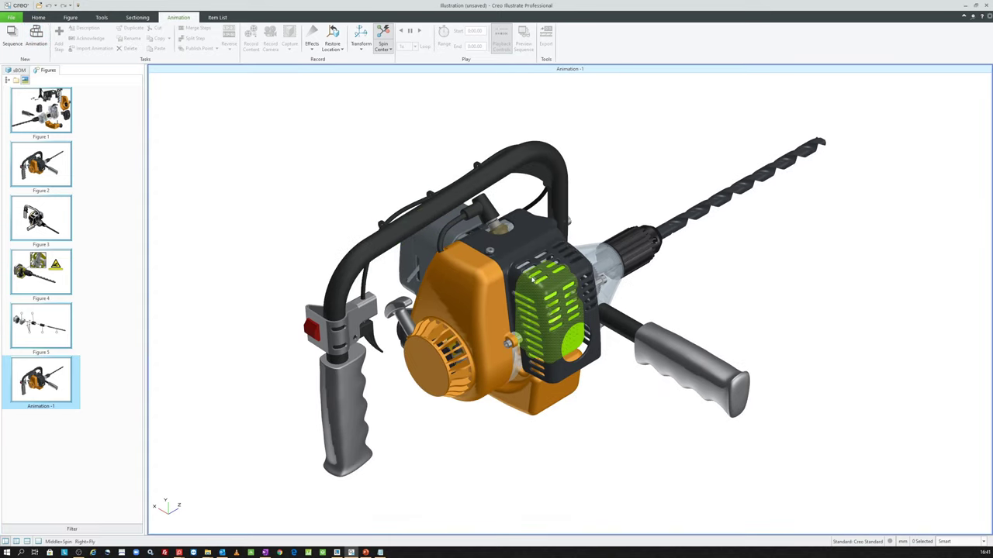
{"action": "left_click", "coordinate": [38, 17]}
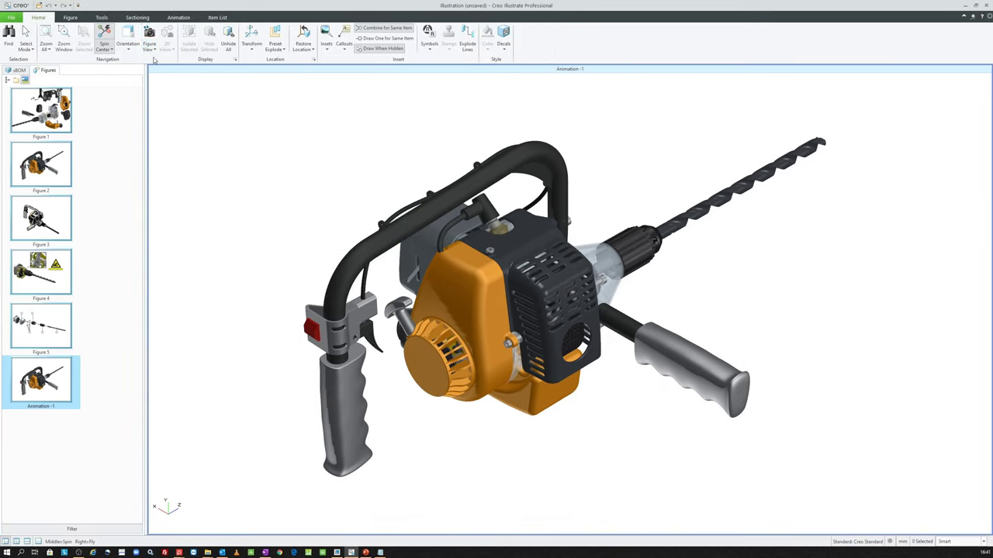
{"action": "left_click", "coordinate": [128, 45]}
{"action": "left_click", "coordinate": [151, 124]}
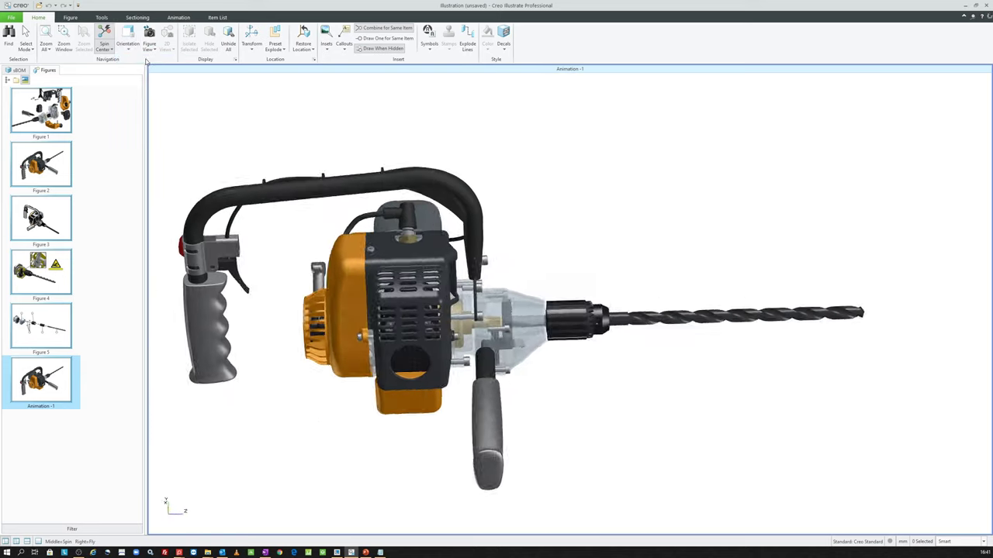
{"action": "mouse_move", "coordinate": [584, 330]}
{"action": "middle_mouse_down"}
{"action": "mouse_move", "coordinate": [520, 301]}
{"action": "mouse_move", "coordinate": [543, 365]}
{"action": "middle_mouse_up"}
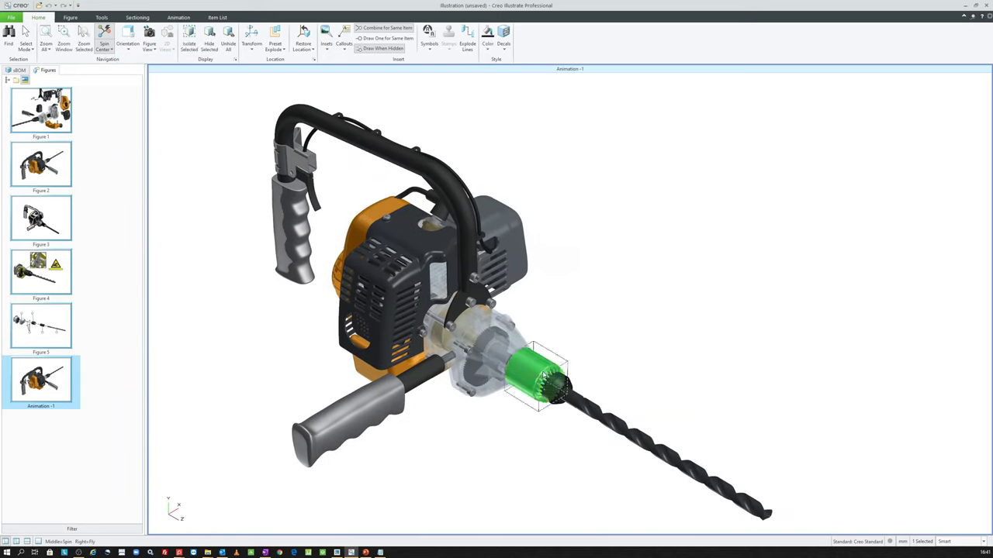
{"action": "left_click", "coordinate": [546, 375]}
{"action": "left_click", "coordinate": [542, 372]}
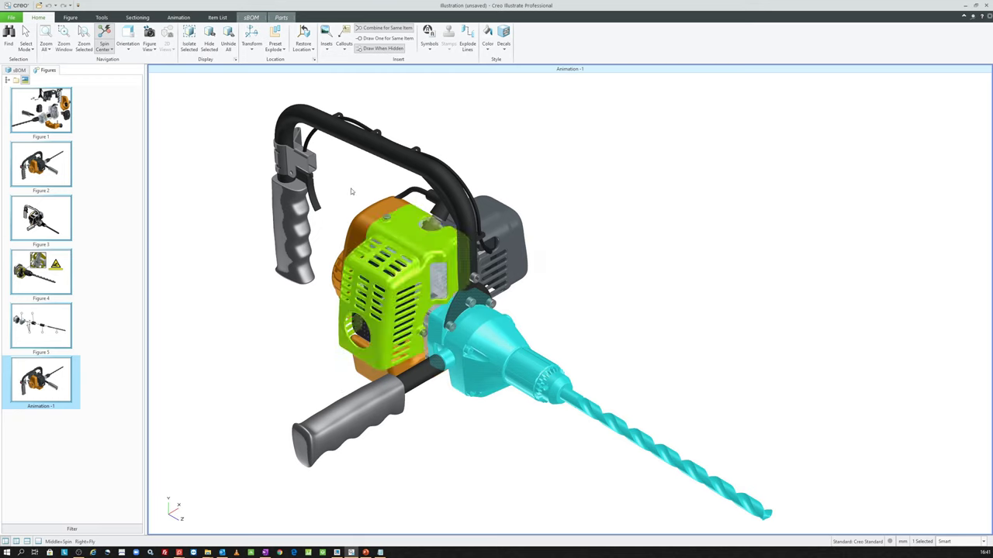
{"action": "left_click", "coordinate": [18, 69]}
{"action": "left_click", "coordinate": [14, 87]}
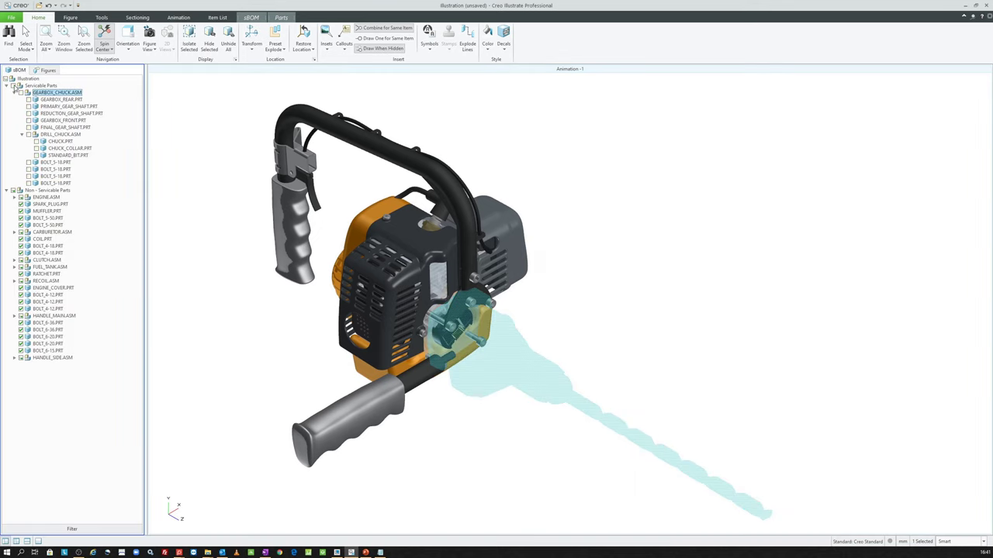
- Hide the HANDLE_MAIN and HANDLE_SIDE assemblies
{"action": "left_click", "coordinate": [251, 365]}
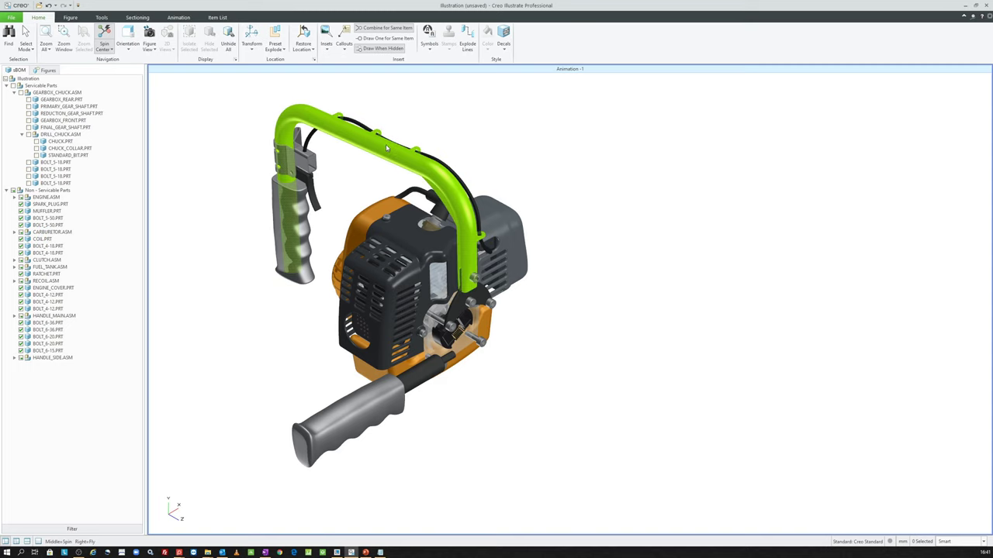
{"action": "left_click", "coordinate": [386, 148]}
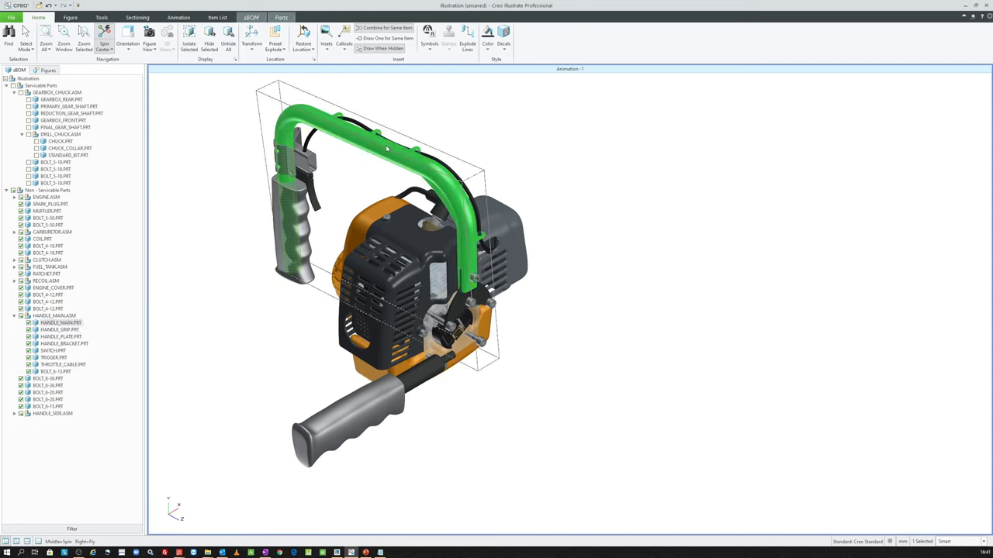
{"action": "left_click", "coordinate": [21, 316]}
{"action": "left_click", "coordinate": [341, 415]}
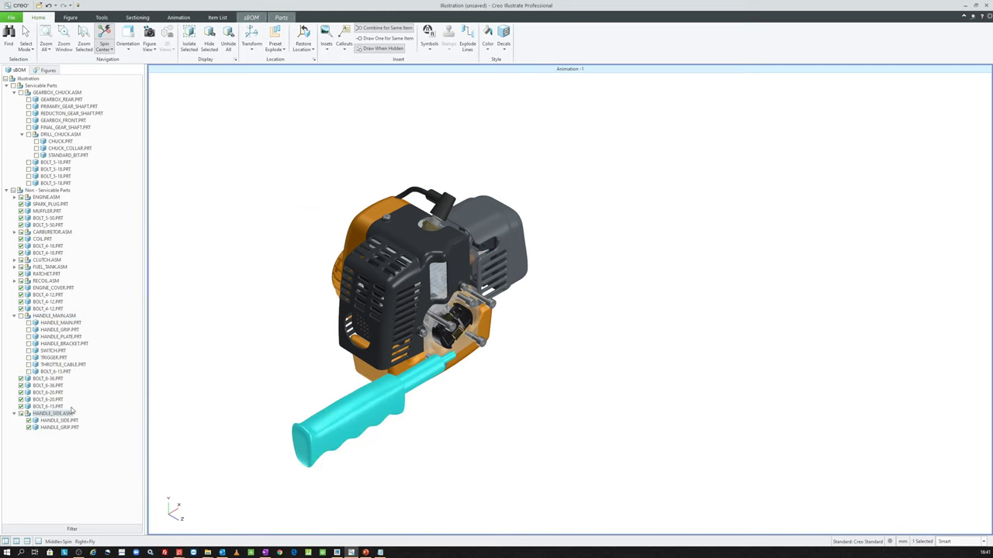
{"action": "left_click", "coordinate": [21, 413]}
{"action": "left_click", "coordinate": [314, 343]}
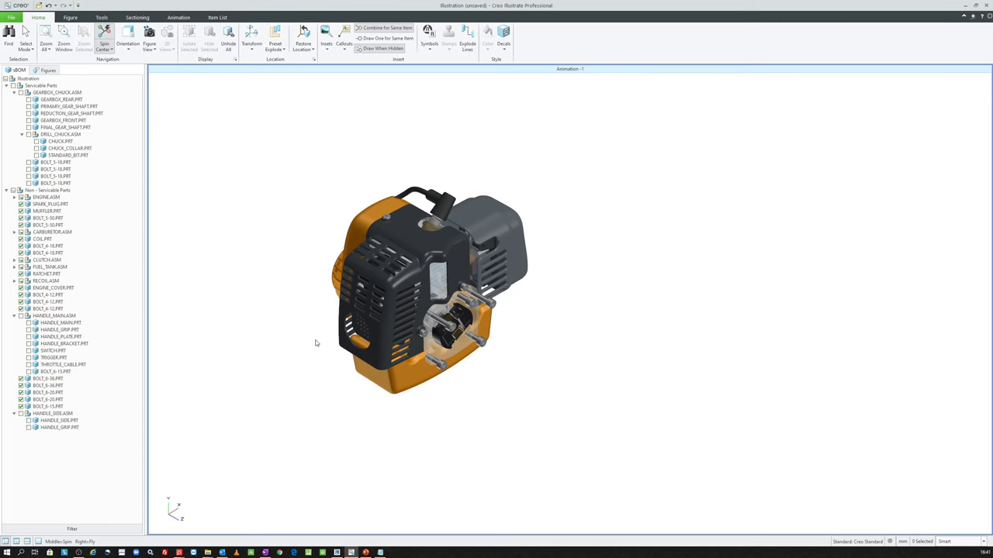
- Orbit to the engine's bolt side and select the protruding mounting bolts
{"action": "scroll", "coordinate": [425, 334], "scroll_direction": "up", "scroll_amount": 2}
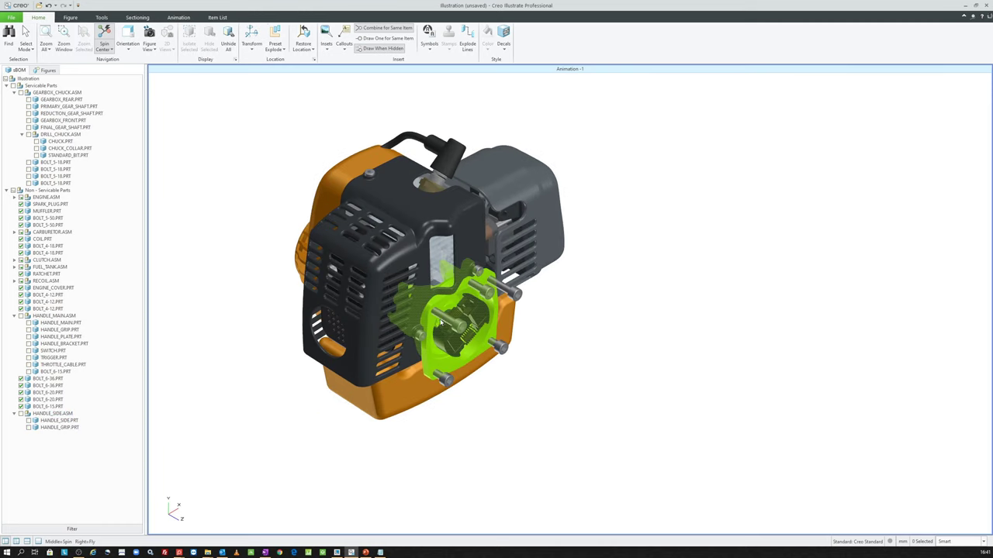
{"action": "left_click", "coordinate": [459, 363]}
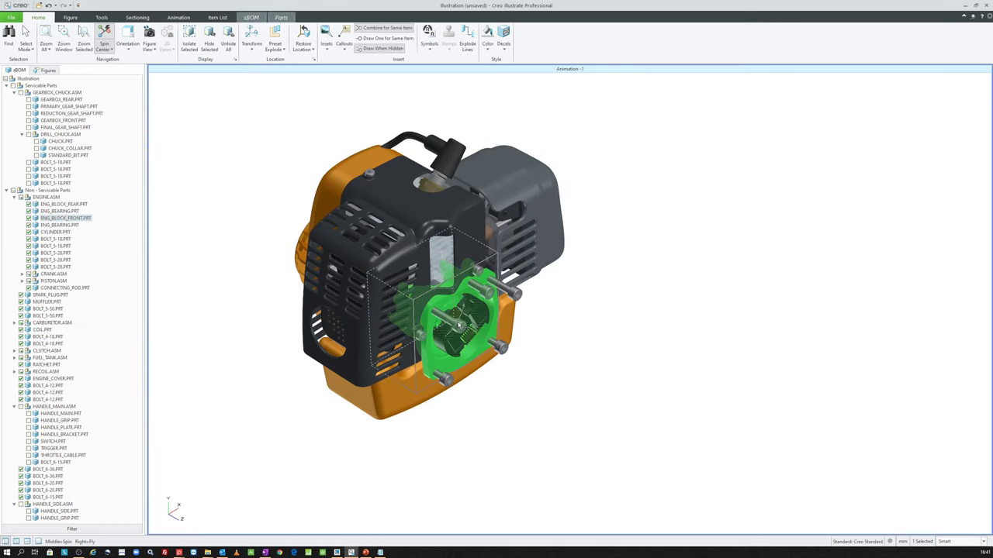
{"action": "left_click", "coordinate": [530, 383]}
{"action": "scroll", "coordinate": [519, 364], "scroll_direction": "up", "scroll_amount": 2}
{"action": "mouse_move", "coordinate": [510, 350]}
{"action": "middle_mouse_down"}
{"action": "mouse_move", "coordinate": [543, 323]}
{"action": "mouse_move", "coordinate": [554, 343]}
{"action": "mouse_move", "coordinate": [426, 380]}
{"action": "mouse_move", "coordinate": [405, 403]}
{"action": "middle_mouse_up"}
{"action": "left_click_drag", "start_coordinate": [441, 379], "coordinate": [371, 159]}
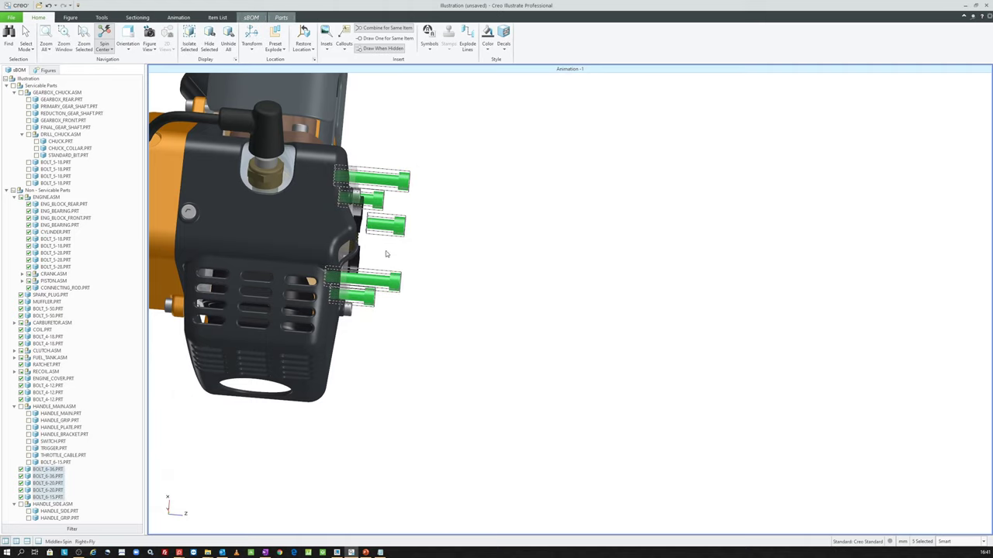
{"action": "mouse_move", "coordinate": [392, 315]}
{"action": "middle_mouse_down"}
{"action": "mouse_move", "coordinate": [392, 261]}
{"action": "mouse_move", "coordinate": [347, 257]}
{"action": "mouse_move", "coordinate": [363, 260]}
{"action": "middle_mouse_up"}
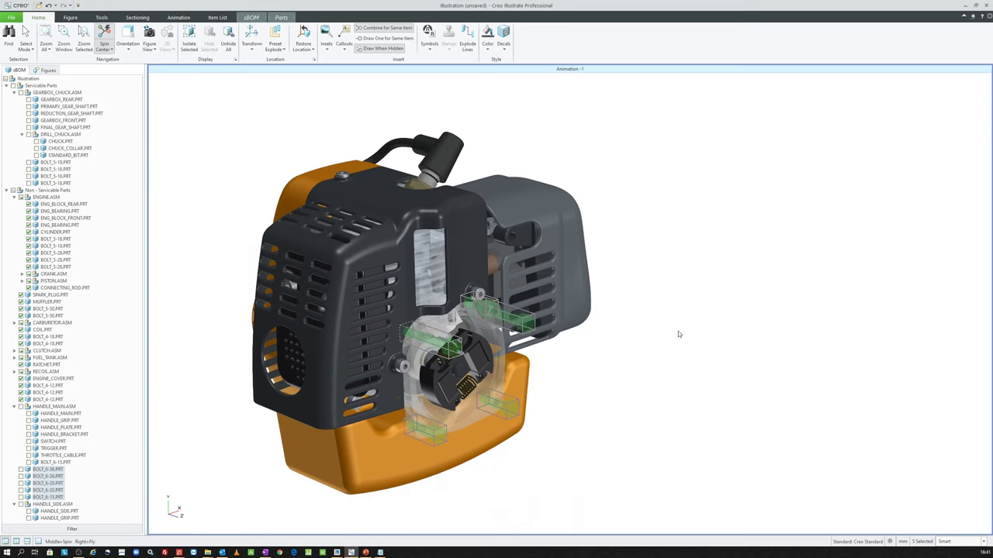
{"action": "left_click", "coordinate": [677, 331]}
- Hide the clutch assembly, leaving only the engine visible
{"action": "scroll", "coordinate": [481, 332], "scroll_direction": "down", "scroll_amount": 3}
{"action": "left_click", "coordinate": [481, 332]}
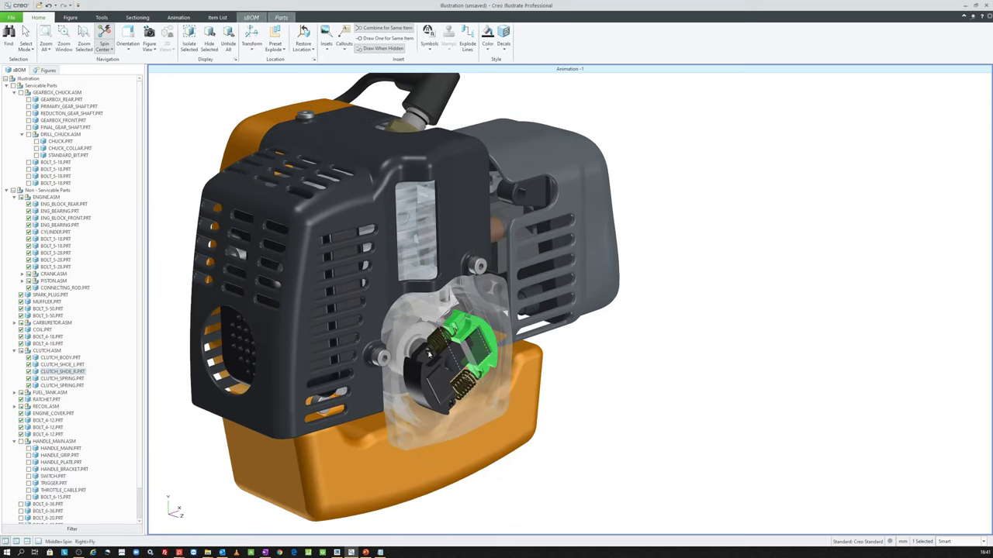
{"action": "left_click", "coordinate": [22, 351]}
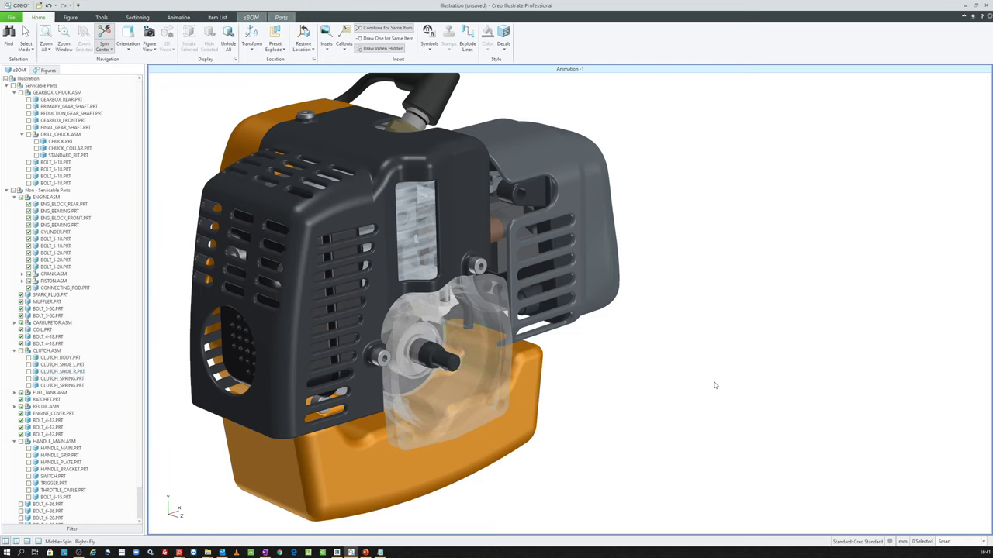
{"action": "middle_click_drag", "start_coordinate": [589, 296], "coordinate": [543, 333]}
- Select the engine block cover and cylinder and open transparency settings, then cancel without changes
{"action": "left_click", "coordinate": [486, 349]}
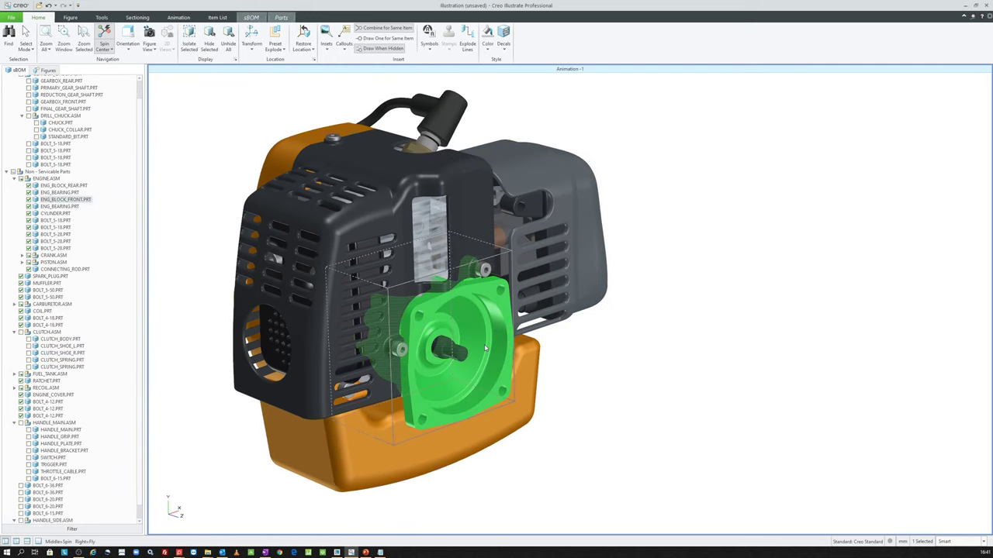
{"action": "left_click", "coordinate": [485, 349]}
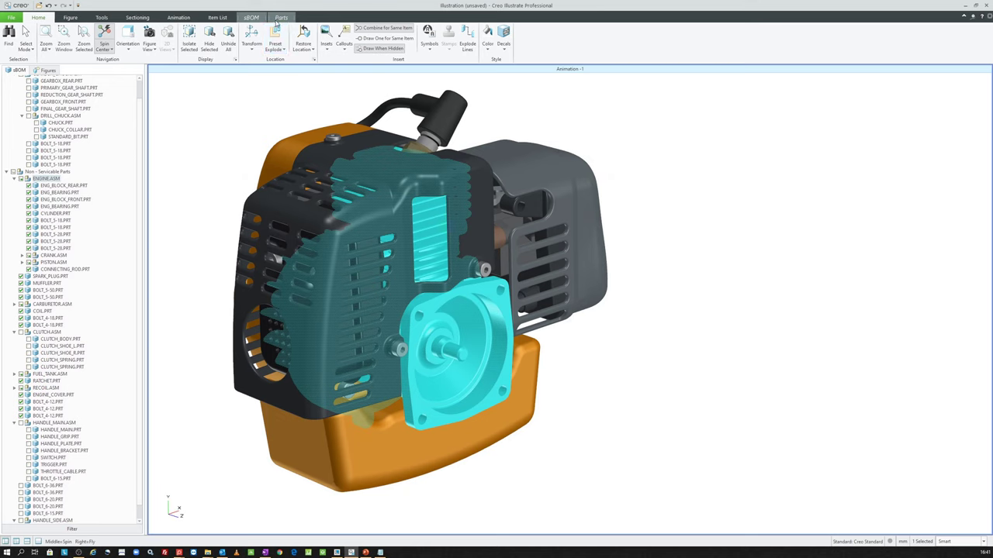
{"action": "left_click", "coordinate": [435, 248]}
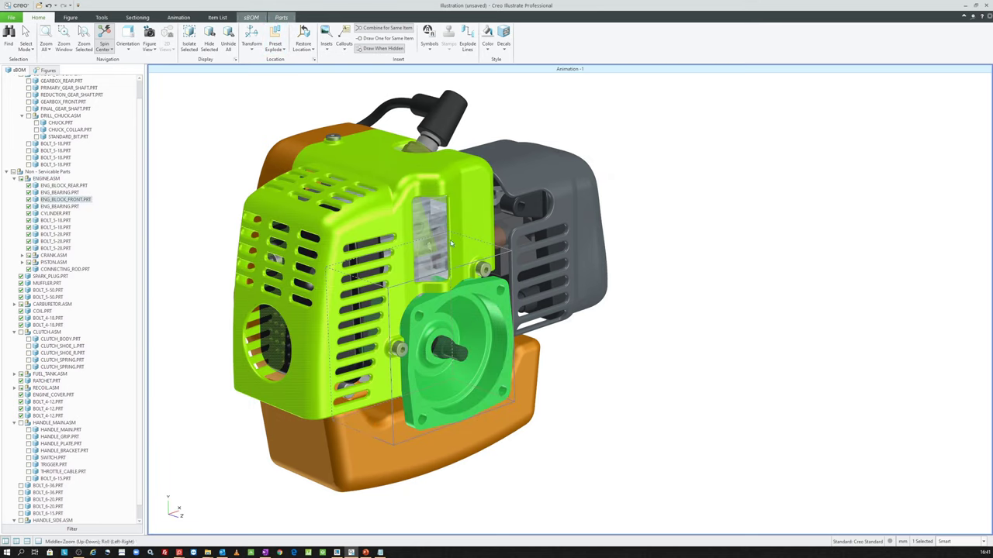
{"action": "left_click", "coordinate": [438, 245], "text": "ctrl"}
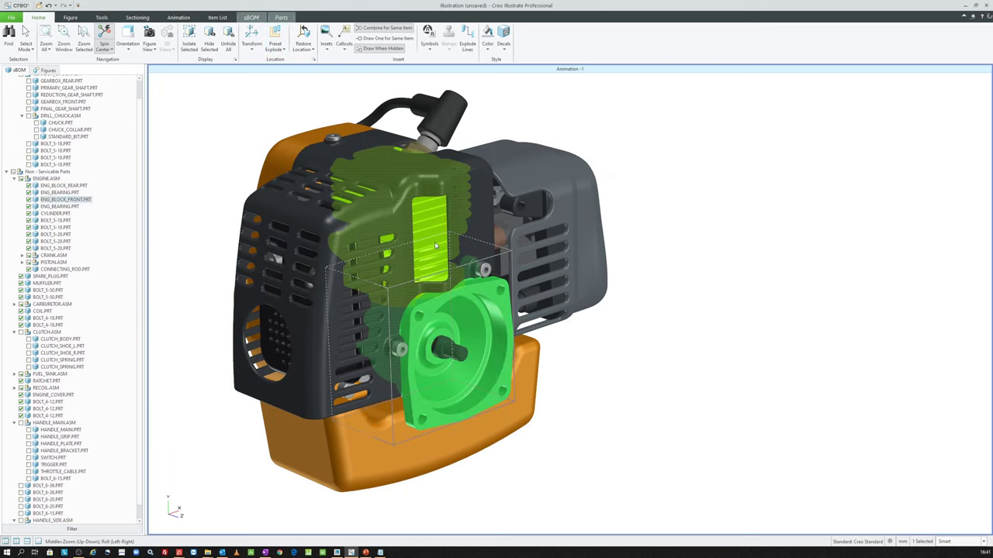
{"action": "left_click", "coordinate": [281, 17]}
{"action": "left_click", "coordinate": [116, 35]}
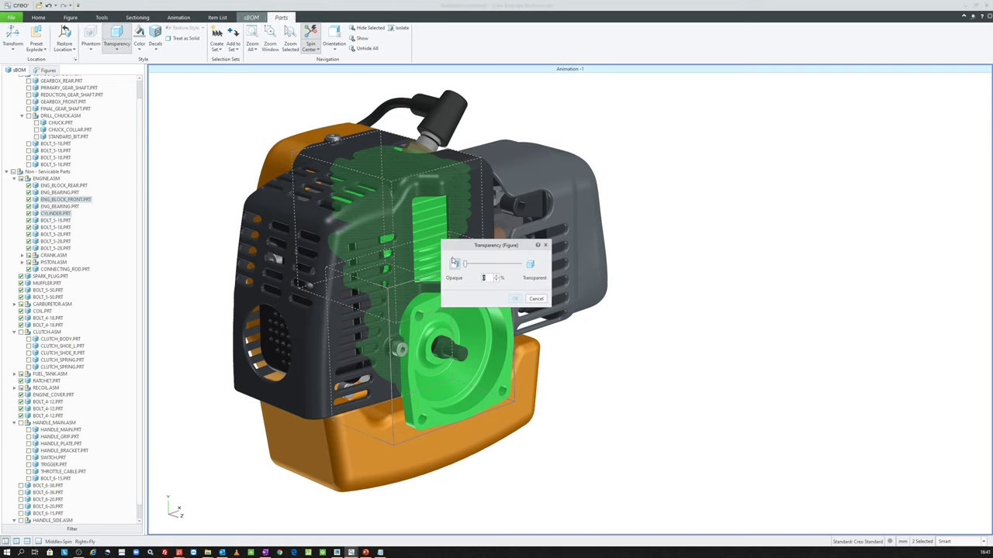
{"action": "left_click", "coordinate": [515, 299]}
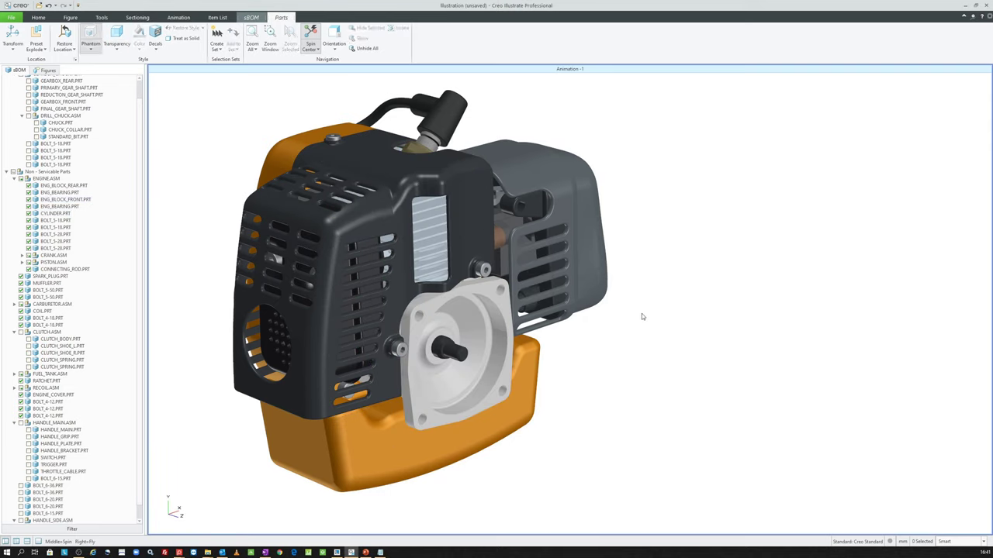
- Rotate and pan the engine into frame so the Animation -1 thumbnail shows the engine
{"action": "mouse_move", "coordinate": [458, 333]}
{"action": "middle_mouse_down"}
{"action": "mouse_move", "coordinate": [485, 269]}
{"action": "mouse_move", "coordinate": [473, 272]}
{"action": "mouse_move", "coordinate": [465, 301]}
{"action": "mouse_move", "coordinate": [487, 278]}
{"action": "mouse_move", "coordinate": [496, 287]}
{"action": "middle_mouse_up"}
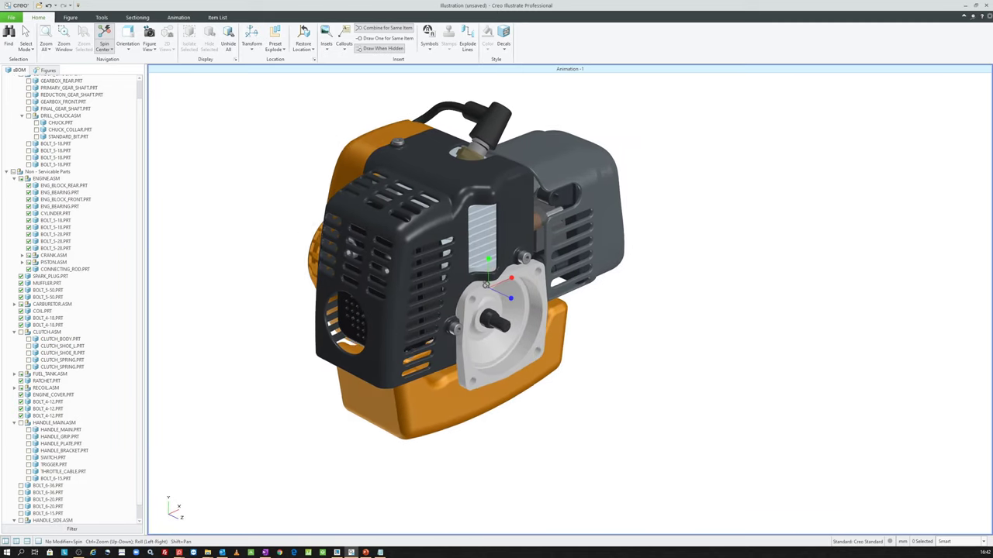
{"action": "left_click", "coordinate": [49, 71]}
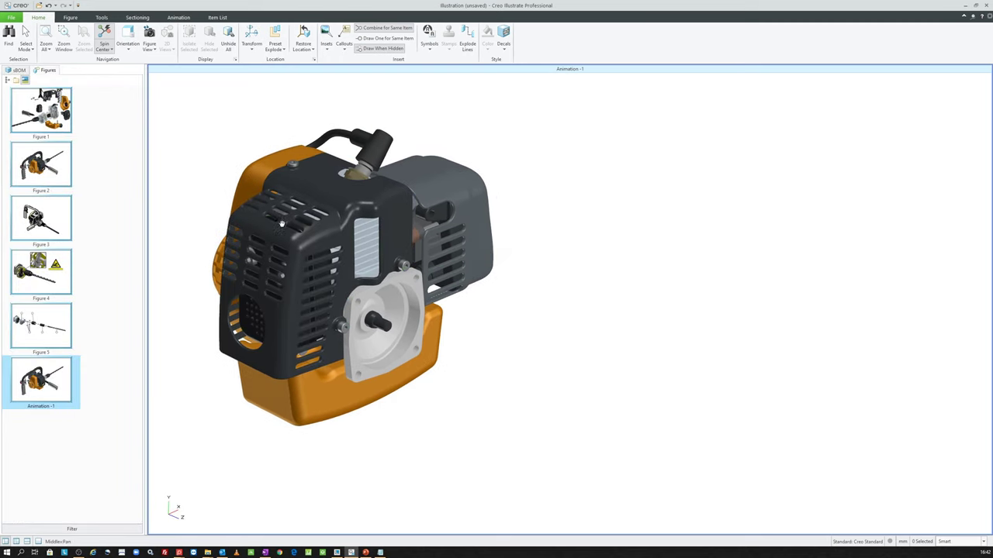
{"action": "middle_click_drag", "start_coordinate": [280, 221], "coordinate": [440, 228], "text": "shift"}
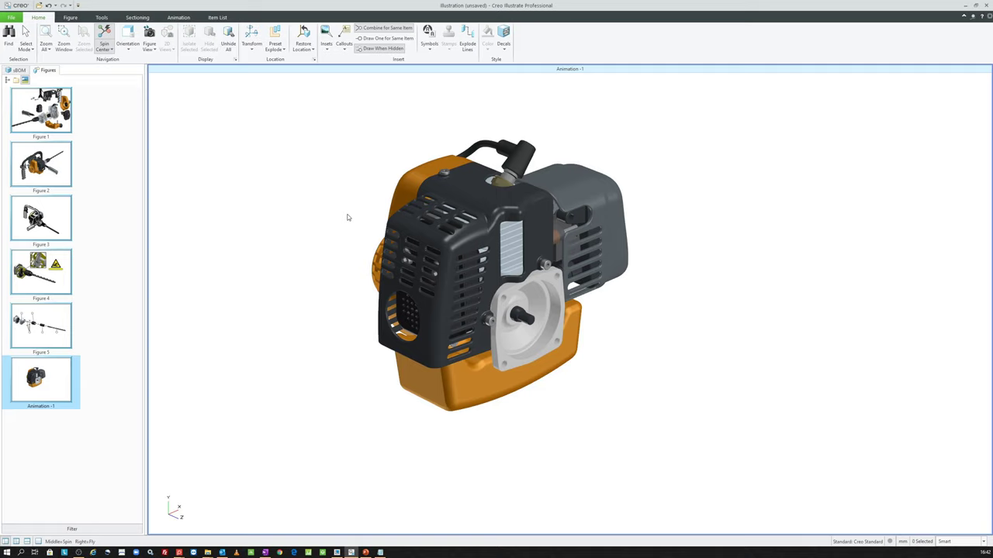
{"action": "left_click", "coordinate": [180, 17]}
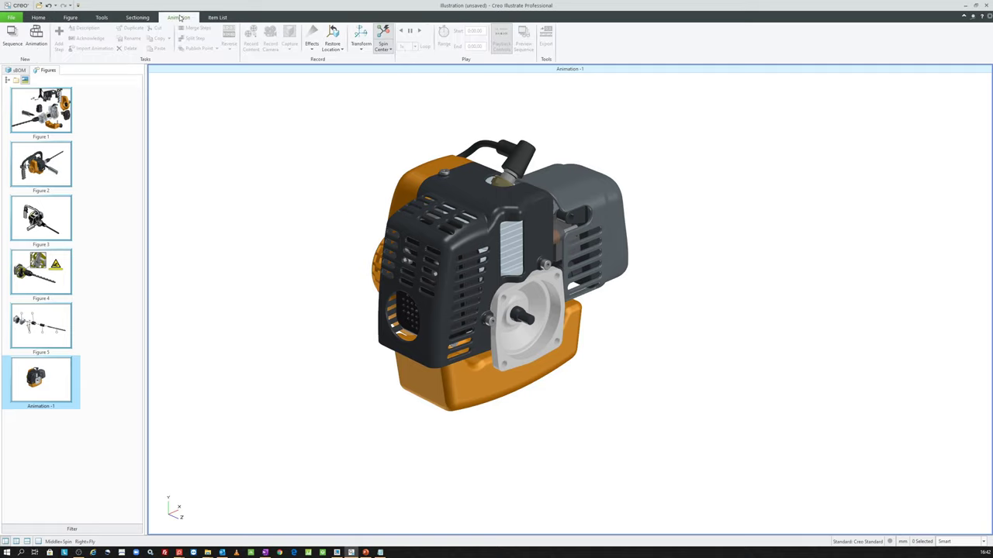
- Turn on Record Content, enlarge the keyframe timeline, and select the engine cover
{"action": "left_click", "coordinate": [36, 35]}
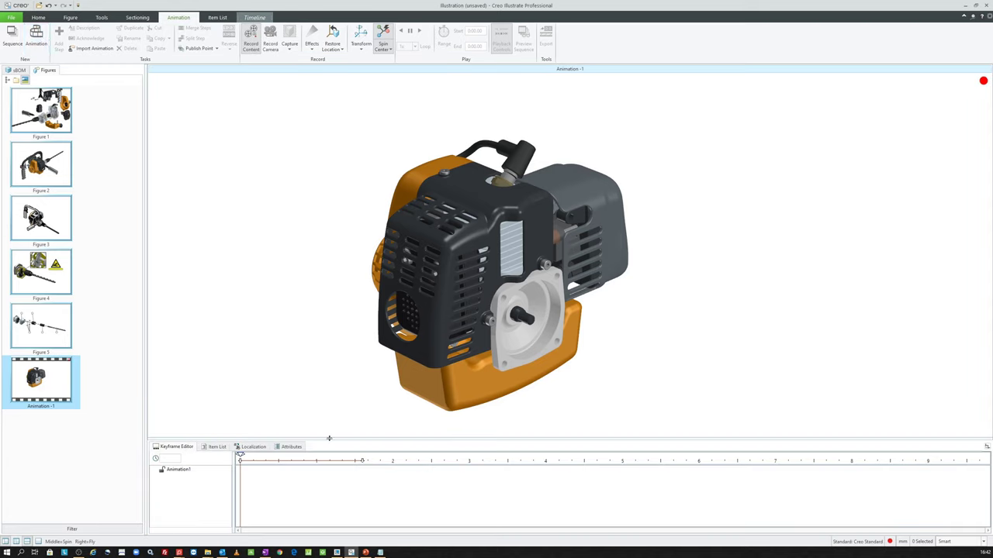
{"action": "left_click_drag", "start_coordinate": [328, 439], "coordinate": [328, 424]}
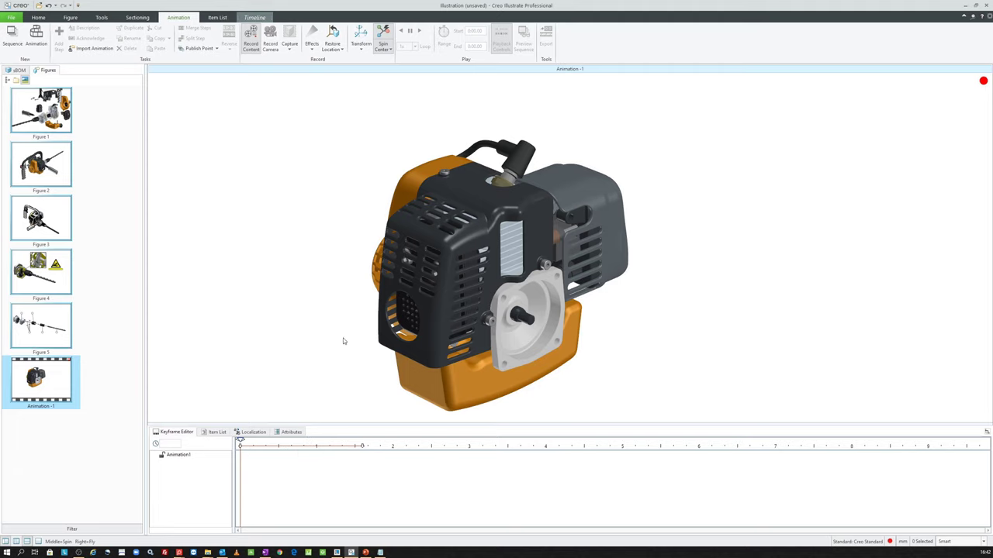
{"action": "left_click", "coordinate": [443, 280]}
{"action": "middle_click_drag", "start_coordinate": [444, 281], "coordinate": [399, 258], "text": "shift"}
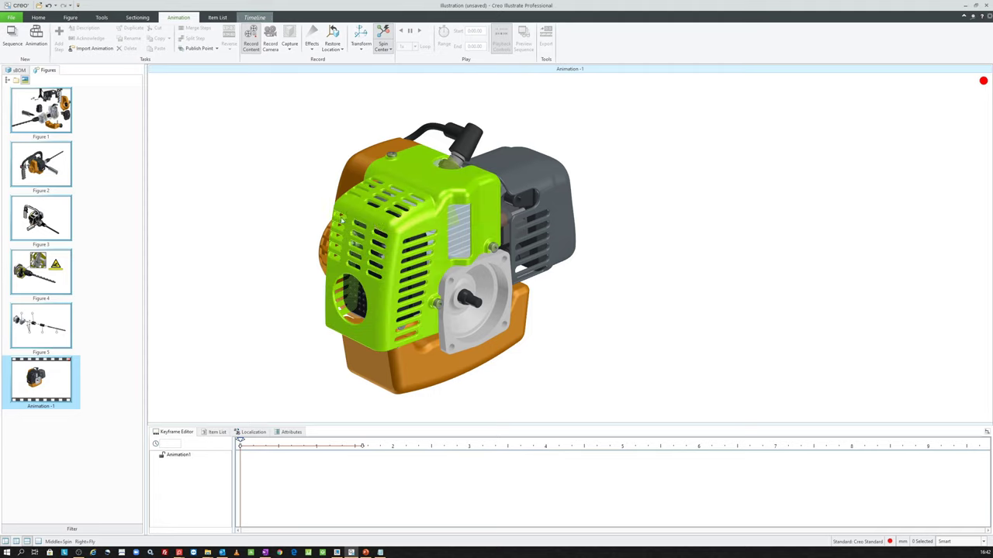
{"action": "left_click", "coordinate": [379, 227]}
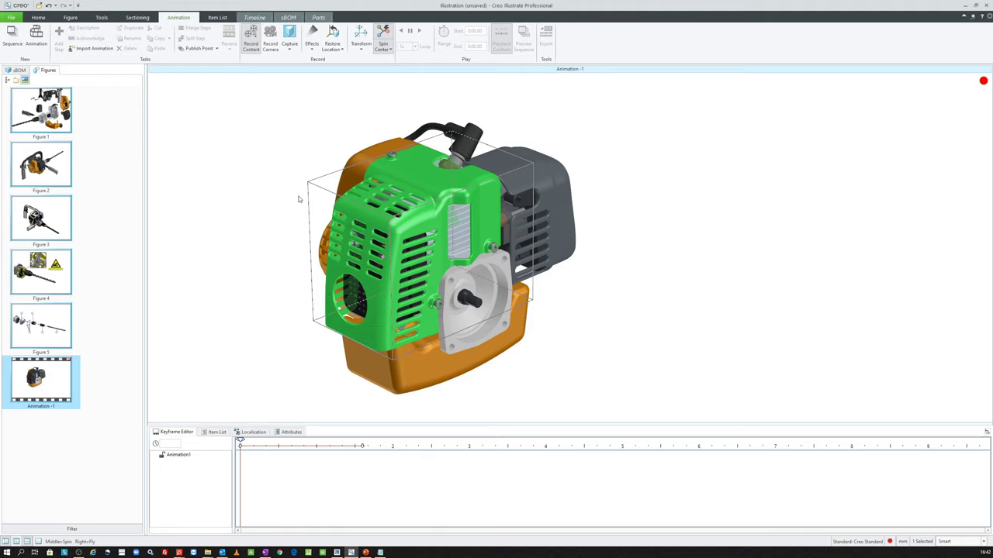
{"action": "left_click", "coordinate": [277, 187]}
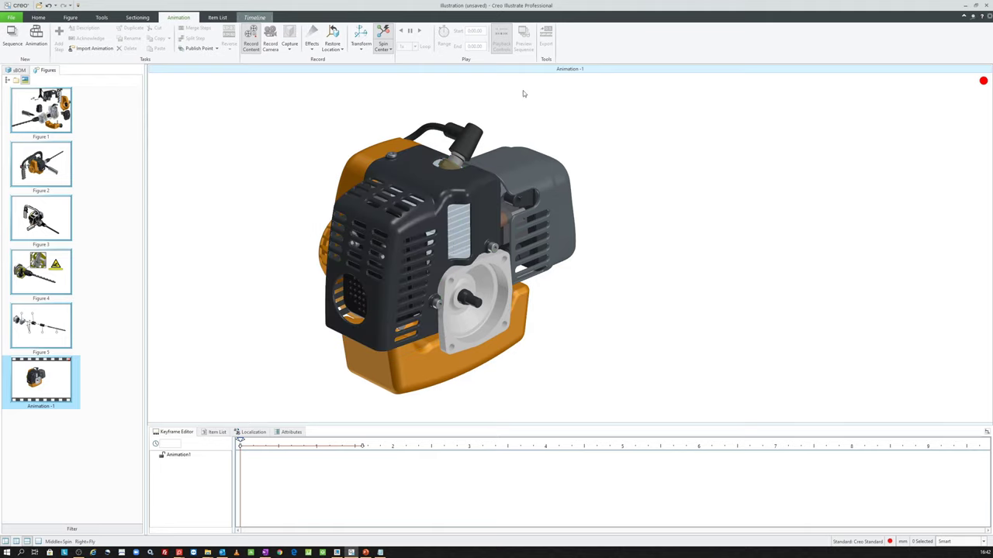
{"action": "left_click", "coordinate": [469, 142]}
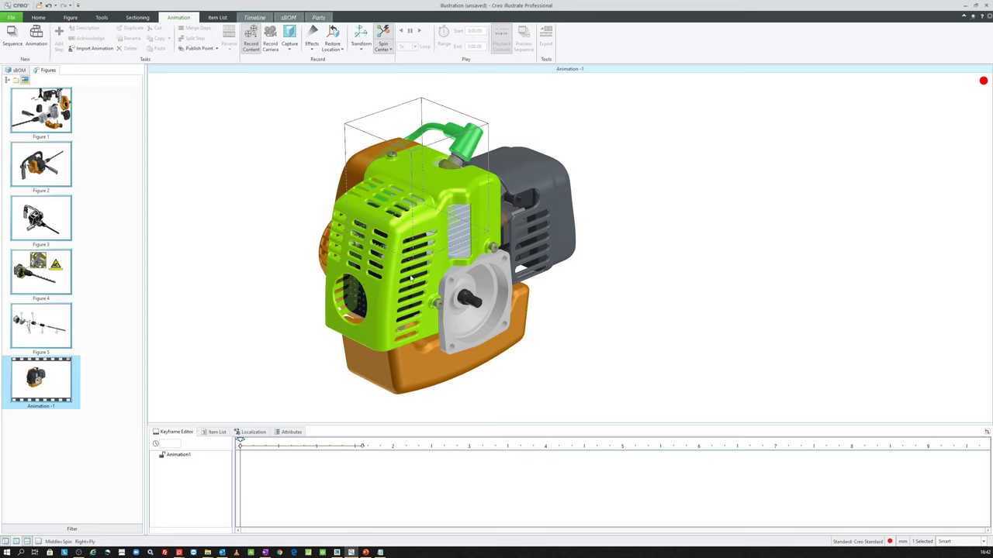
{"action": "left_click", "coordinate": [315, 219]}
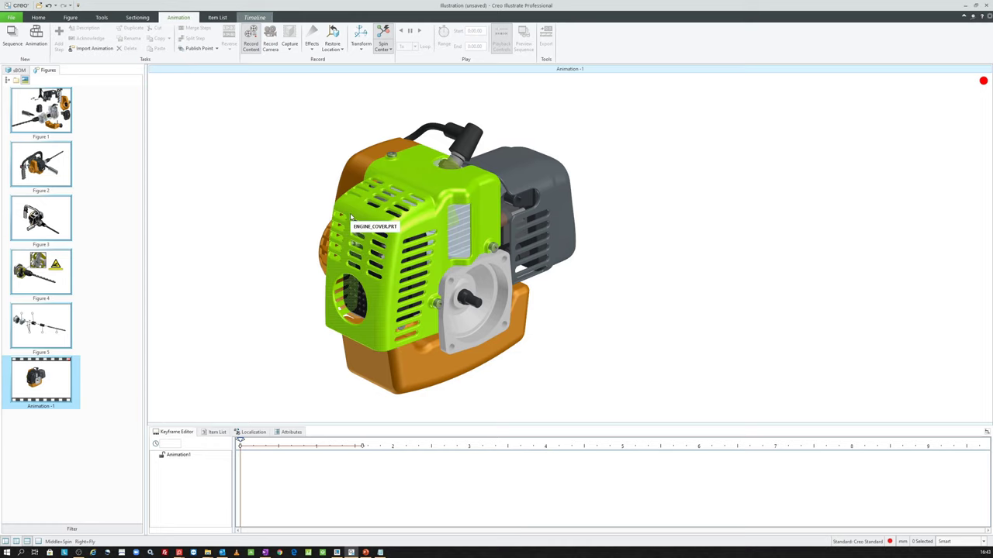
{"action": "mouse_move", "coordinate": [351, 218]}
{"action": "middle_mouse_down"}
{"action": "mouse_move", "coordinate": [388, 247]}
{"action": "mouse_move", "coordinate": [340, 258]}
{"action": "middle_mouse_up"}
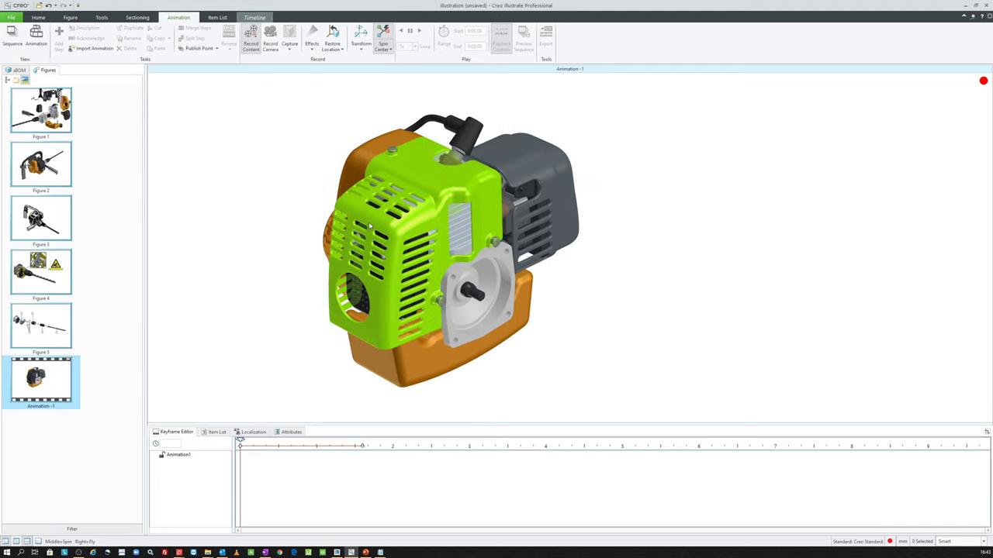
{"action": "left_click", "coordinate": [369, 225]}
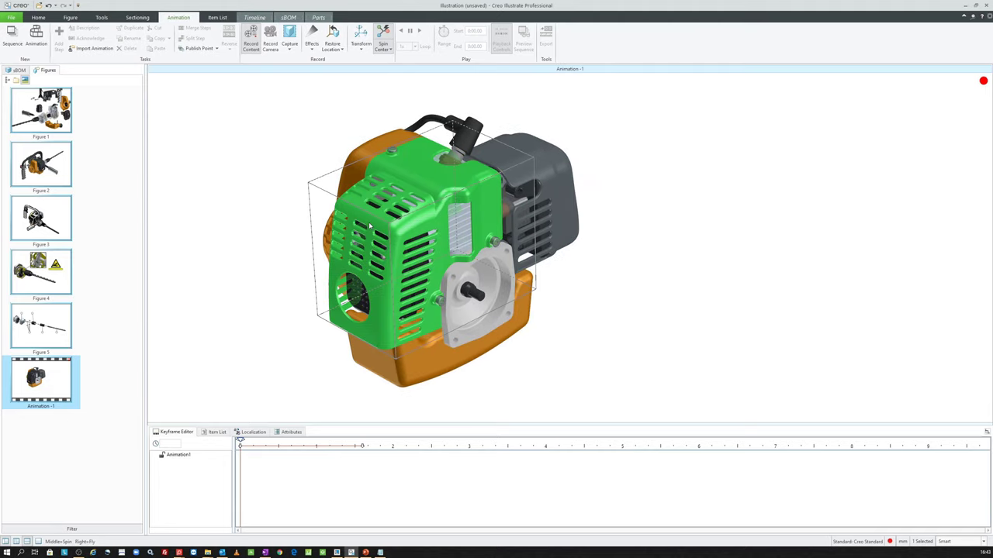
{"action": "left_click", "coordinate": [357, 34]}
{"action": "left_click_drag", "start_coordinate": [490, 206], "coordinate": [451, 208]}
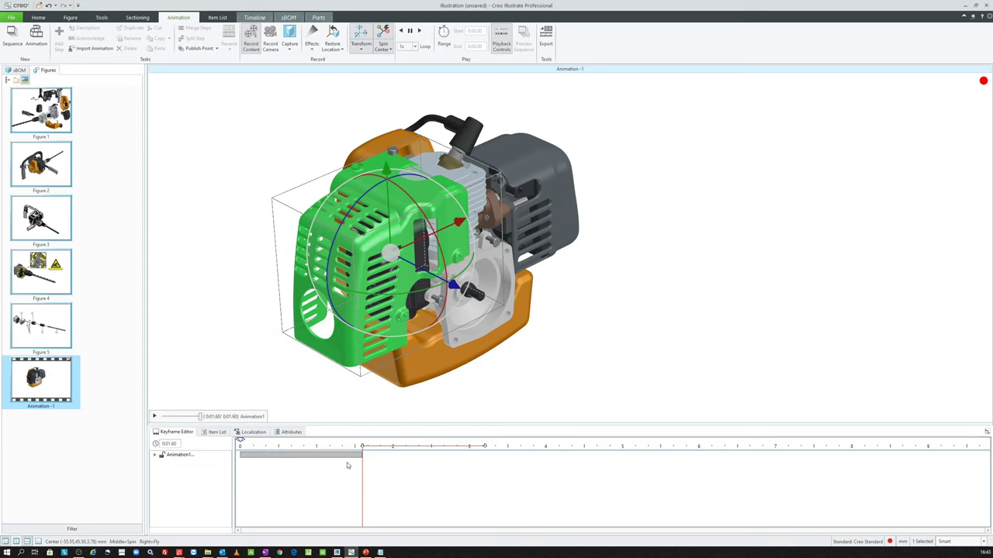
{"action": "left_click", "coordinate": [315, 456]}
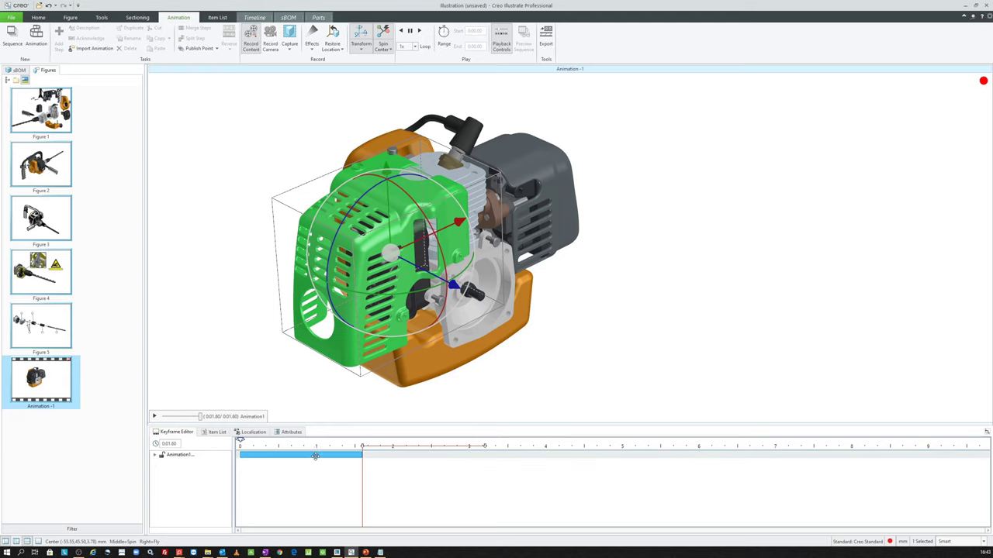
{"action": "key", "text": "Delete"}
{"action": "left_click", "coordinate": [278, 220]}
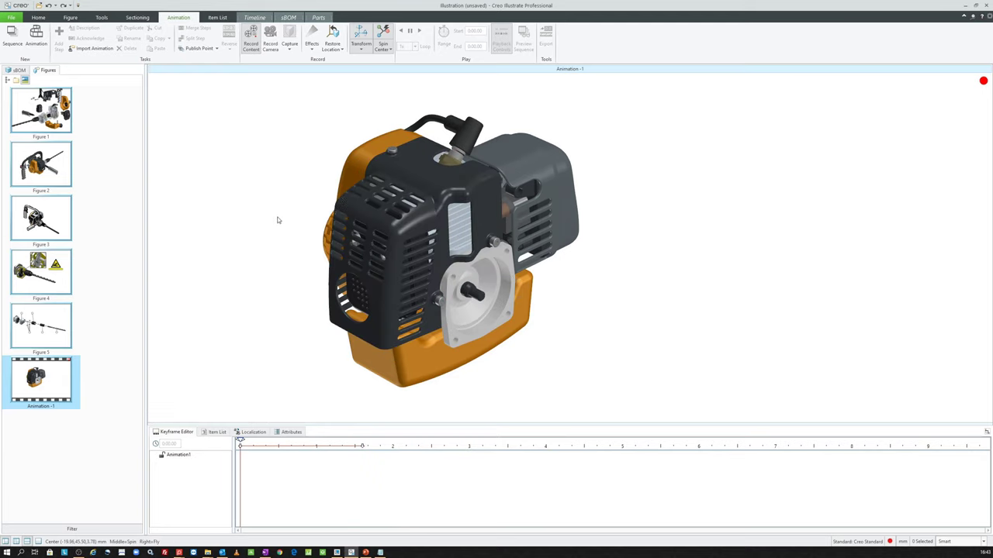
{"action": "left_click", "coordinate": [271, 44]}
{"action": "middle_click_drag", "start_coordinate": [292, 175], "coordinate": [292, 195]}
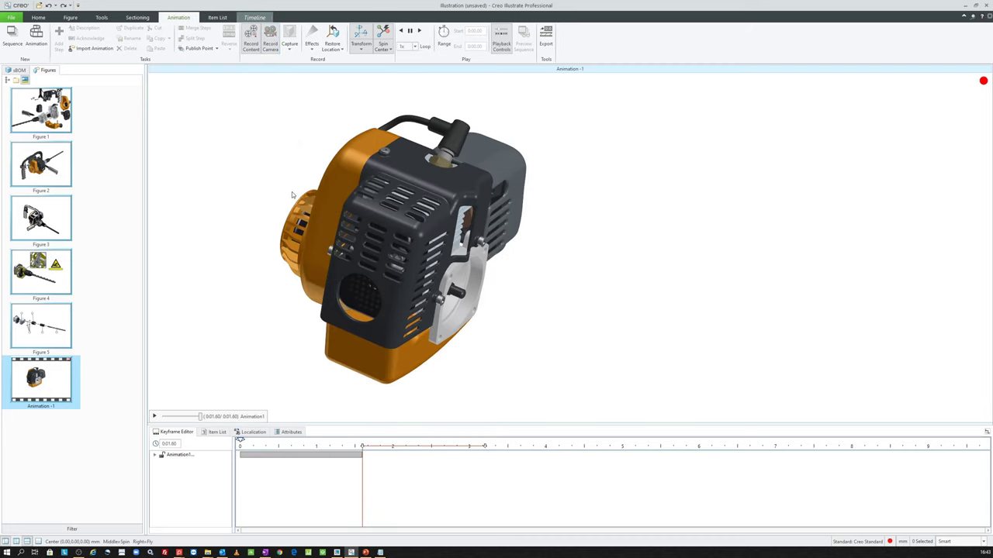
{"action": "left_click", "coordinate": [154, 417]}
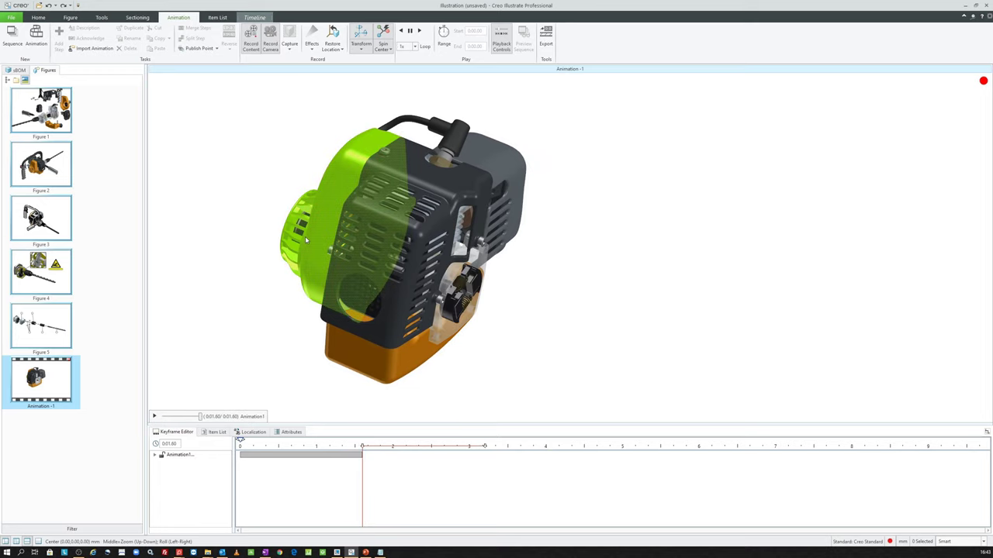
{"action": "key", "text": "ctrl"}
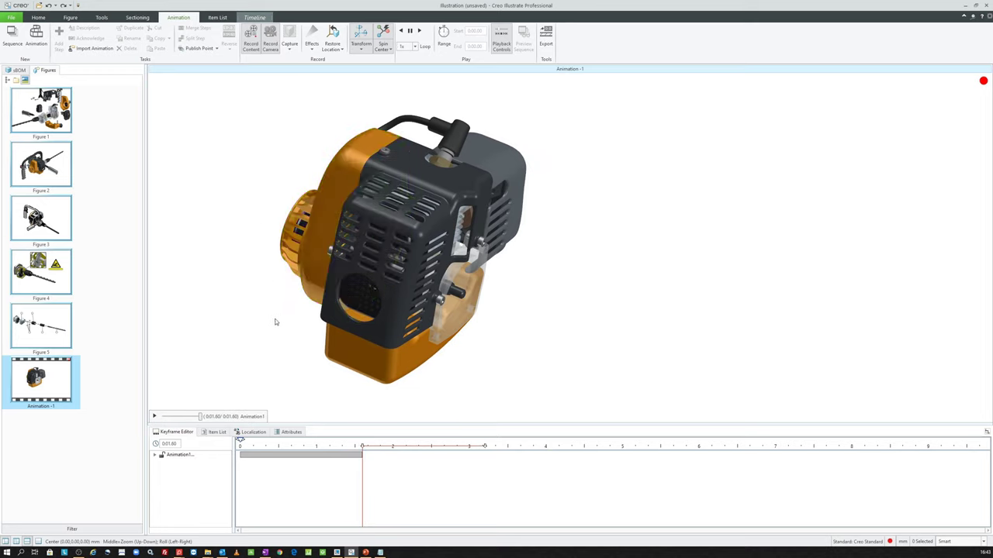
{"action": "left_click", "coordinate": [289, 454]}
{"action": "left_click", "coordinate": [292, 459]}
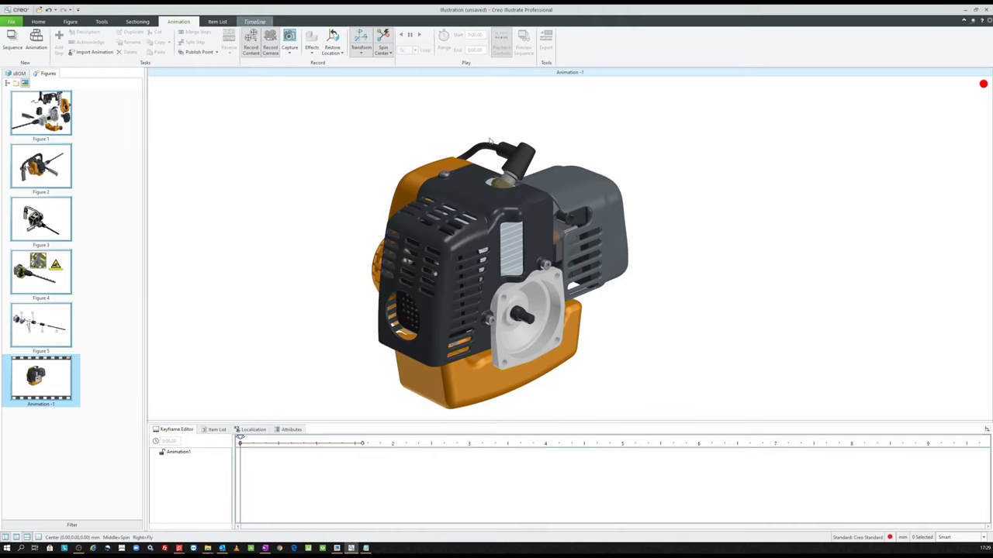
{"action": "mouse_move", "coordinate": [375, 210]}
{"action": "middle_mouse_down"}
{"action": "mouse_move", "coordinate": [354, 222]}
{"action": "mouse_move", "coordinate": [317, 349]}
{"action": "middle_mouse_up"}
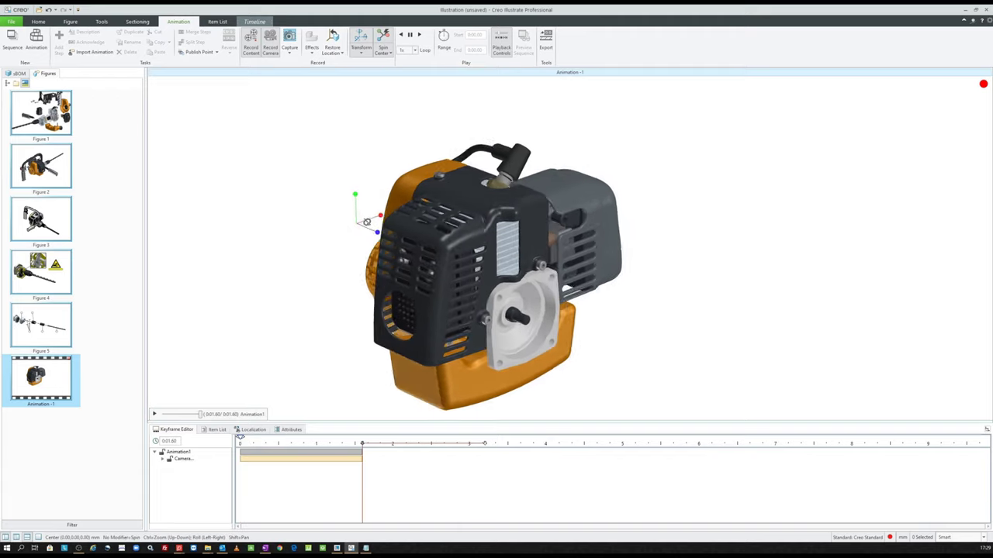
{"action": "left_click", "coordinate": [155, 415]}
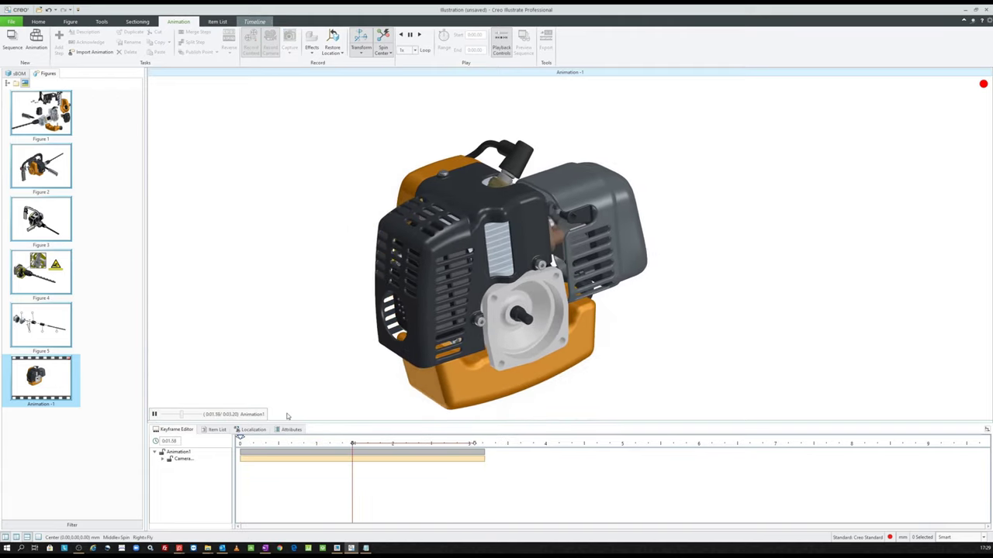
{"action": "left_click", "coordinate": [155, 415]}
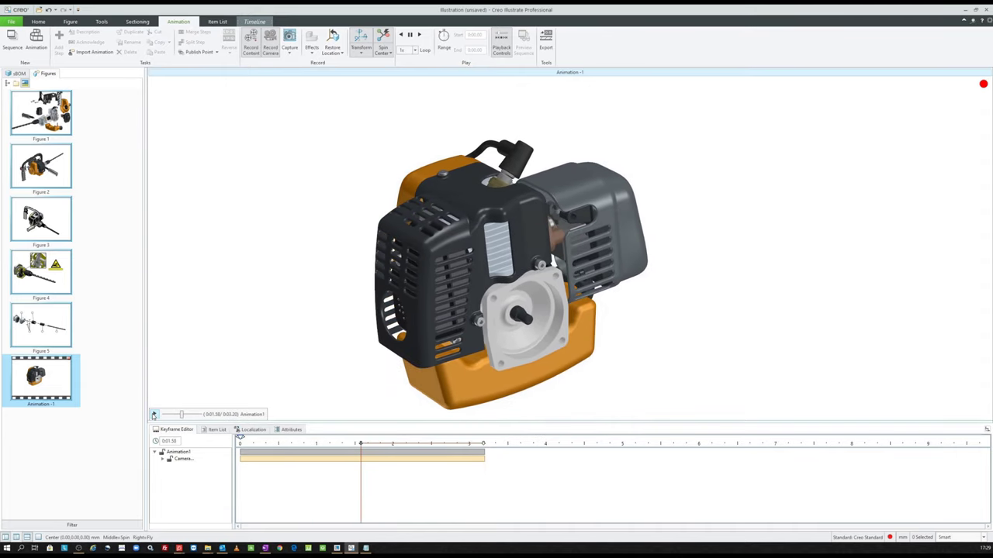
{"action": "left_click", "coordinate": [318, 450]}
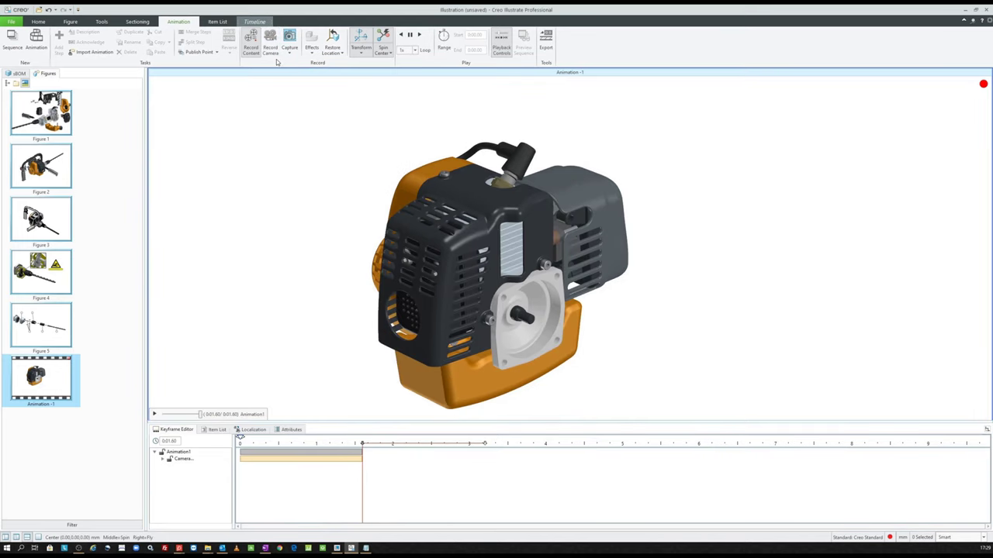
{"action": "left_click", "coordinate": [325, 446]}
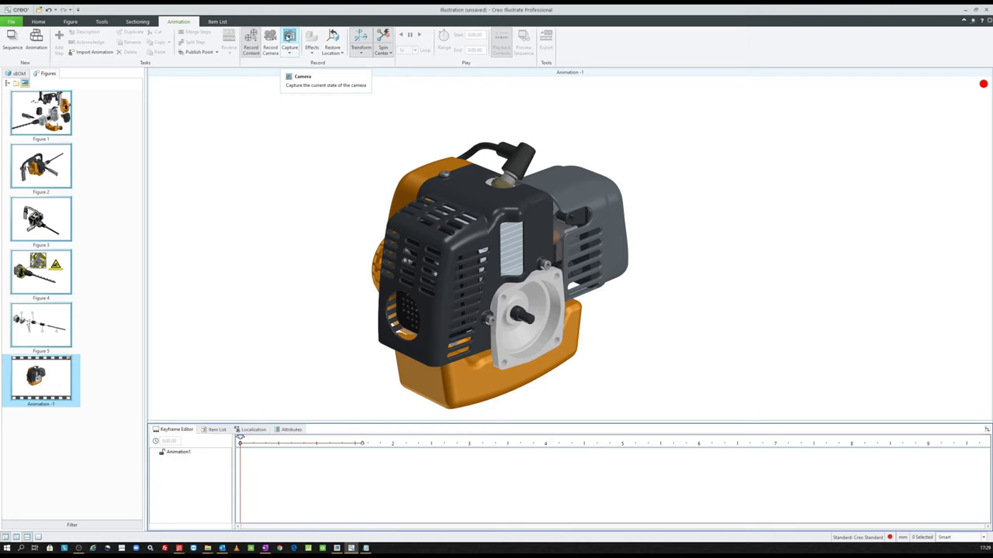
- Capture camera keyframes at 0 s and about 2.78 s with a side view, then play it
{"action": "left_click", "coordinate": [289, 37]}
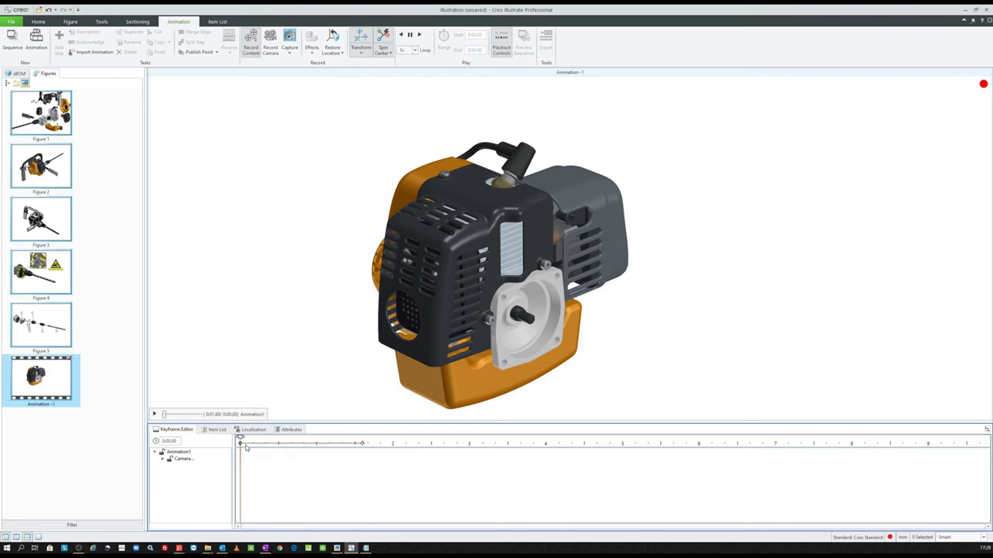
{"action": "left_click_drag", "start_coordinate": [241, 443], "coordinate": [469, 444]}
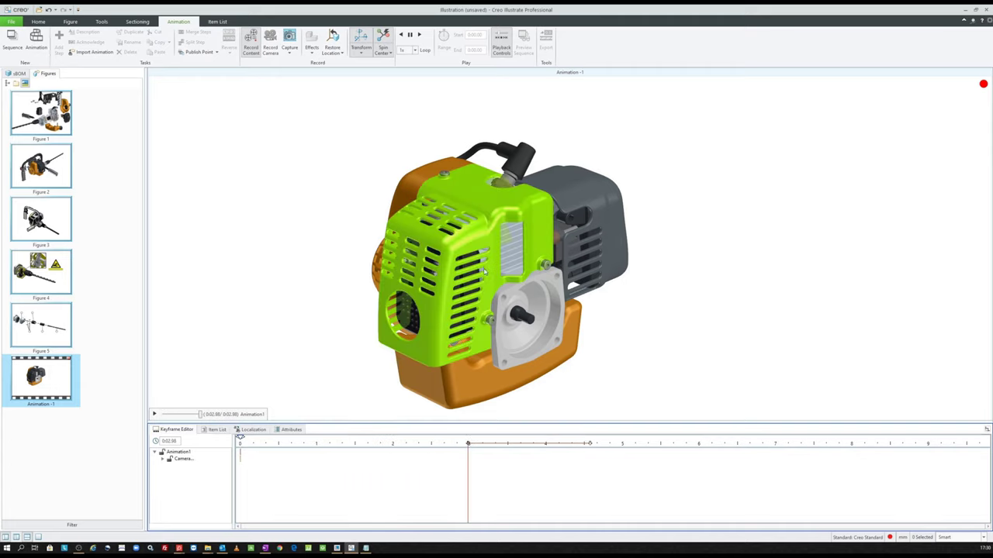
{"action": "mouse_move", "coordinate": [473, 264]}
{"action": "middle_mouse_down"}
{"action": "mouse_move", "coordinate": [509, 248]}
{"action": "mouse_move", "coordinate": [514, 218]}
{"action": "middle_mouse_up"}
{"action": "left_click", "coordinate": [501, 240]}
{"action": "left_click", "coordinate": [290, 295]}
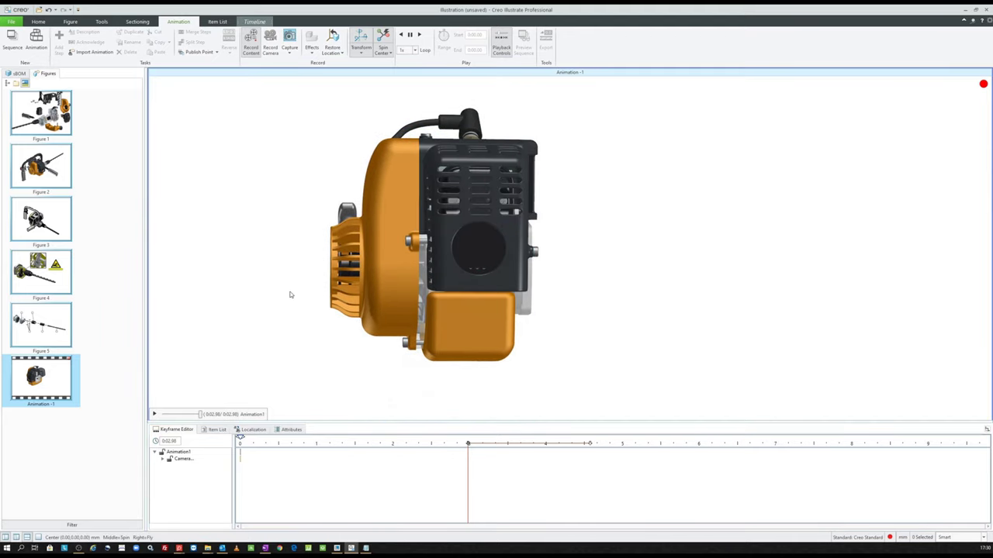
{"action": "left_click", "coordinate": [290, 40]}
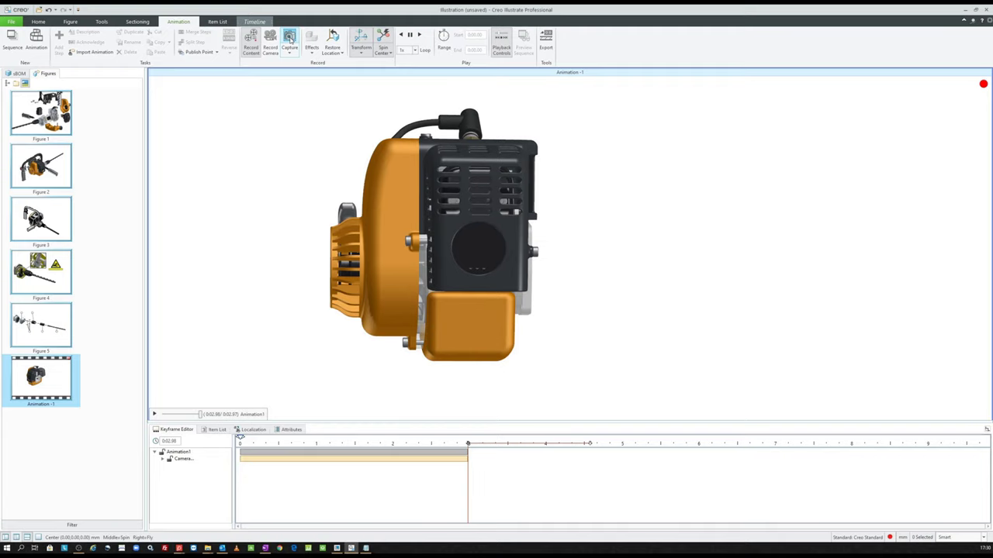
{"action": "left_click", "coordinate": [267, 454]}
{"action": "left_click", "coordinate": [155, 415]}
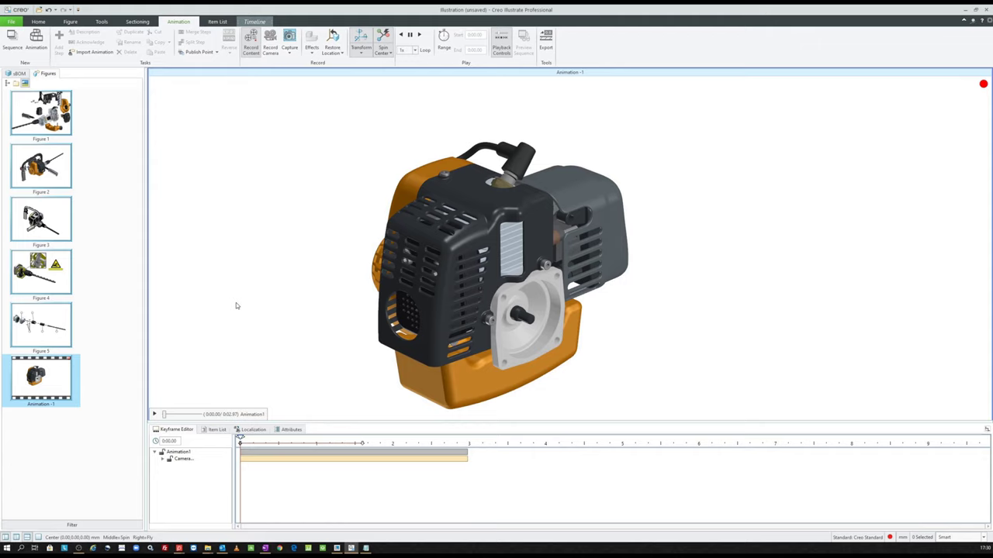
- Delete the Animation1 camera track, then select the fuel hose and show its Effects list
{"action": "left_click", "coordinate": [323, 452]}
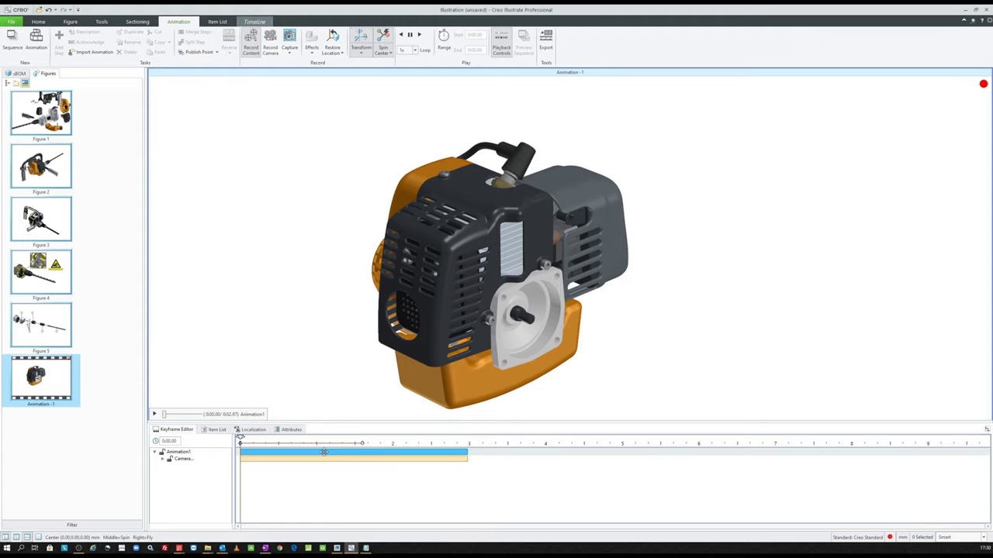
{"action": "key", "text": "Delete"}
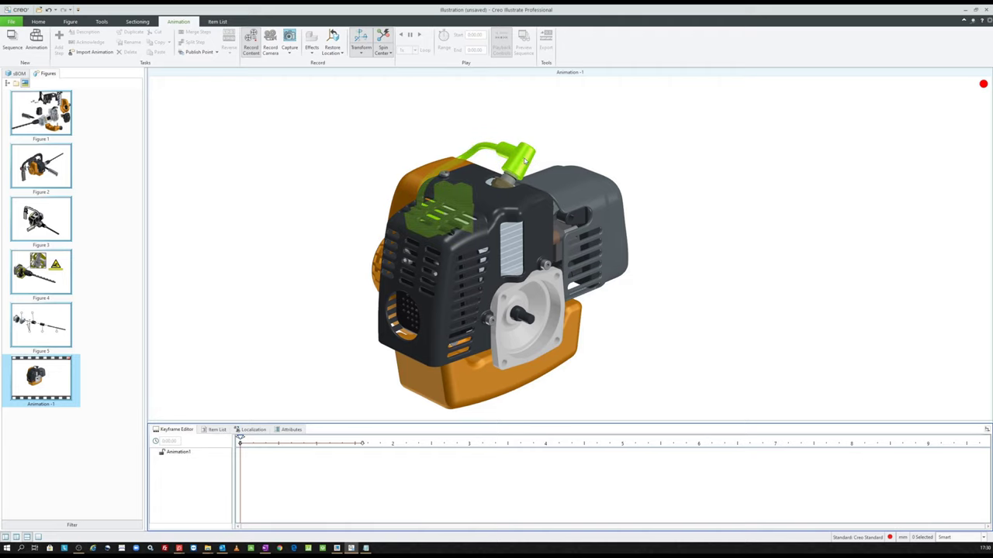
{"action": "left_click", "coordinate": [525, 159]}
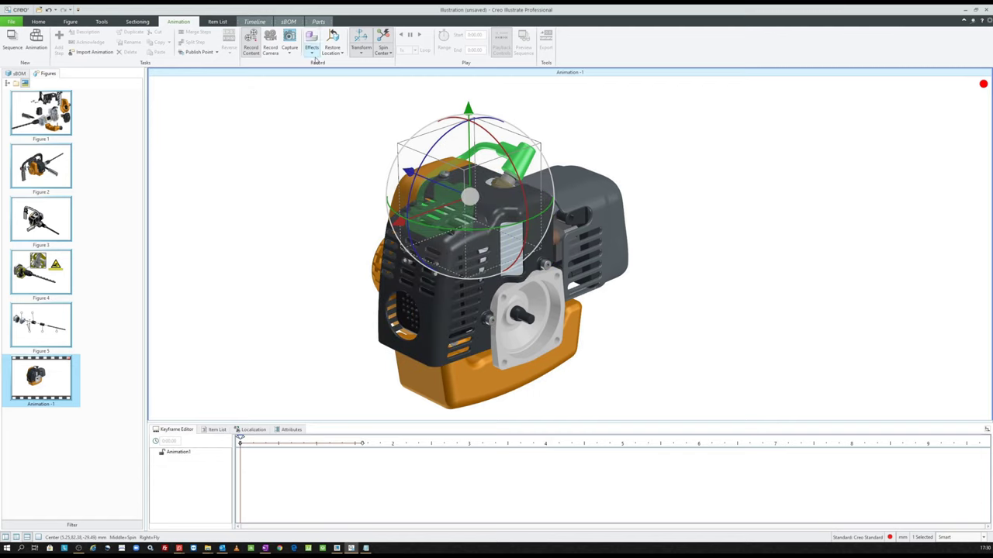
{"action": "left_click", "coordinate": [313, 52]}
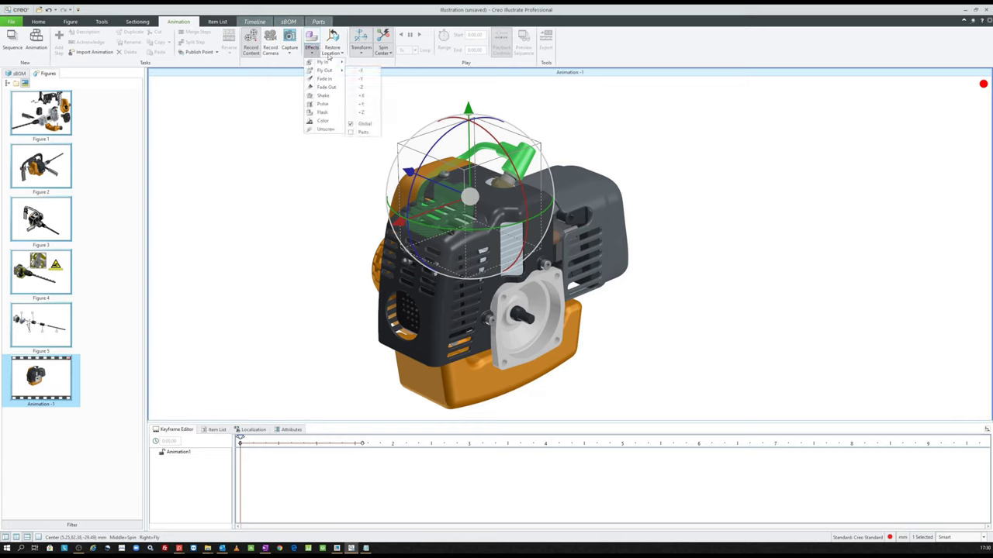
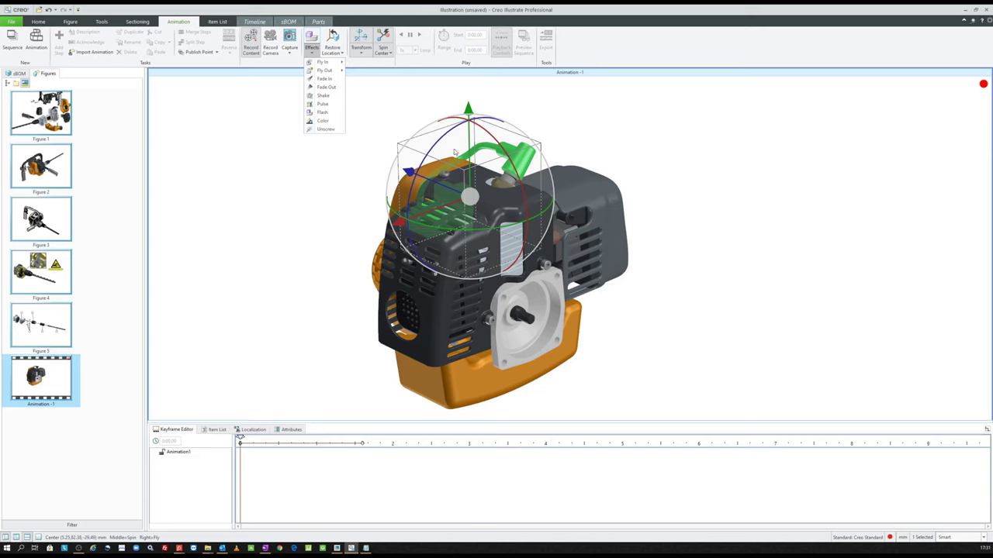
- Give the ignition coil a yellow Flash effect and play the animation to preview it
{"action": "left_click", "coordinate": [322, 113]}
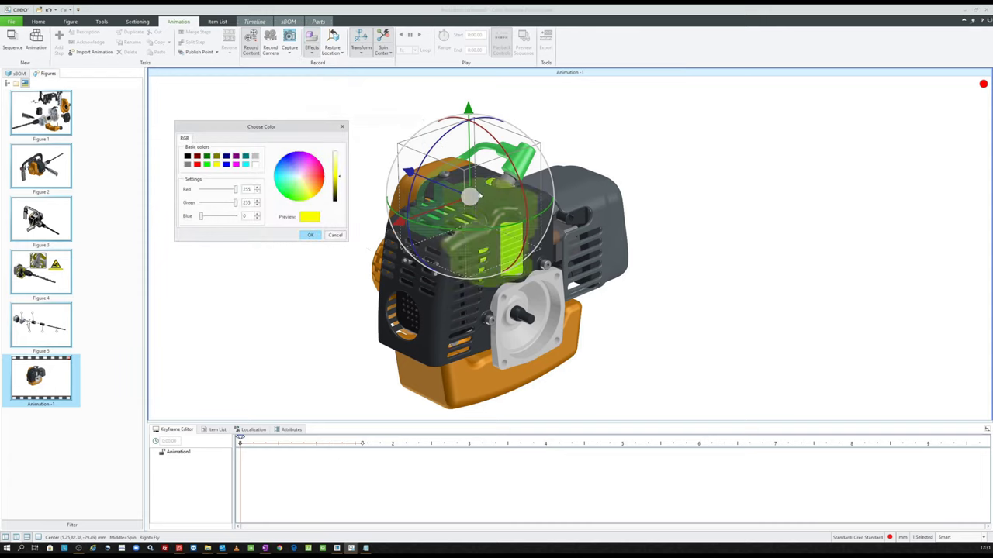
{"action": "left_click", "coordinate": [311, 235]}
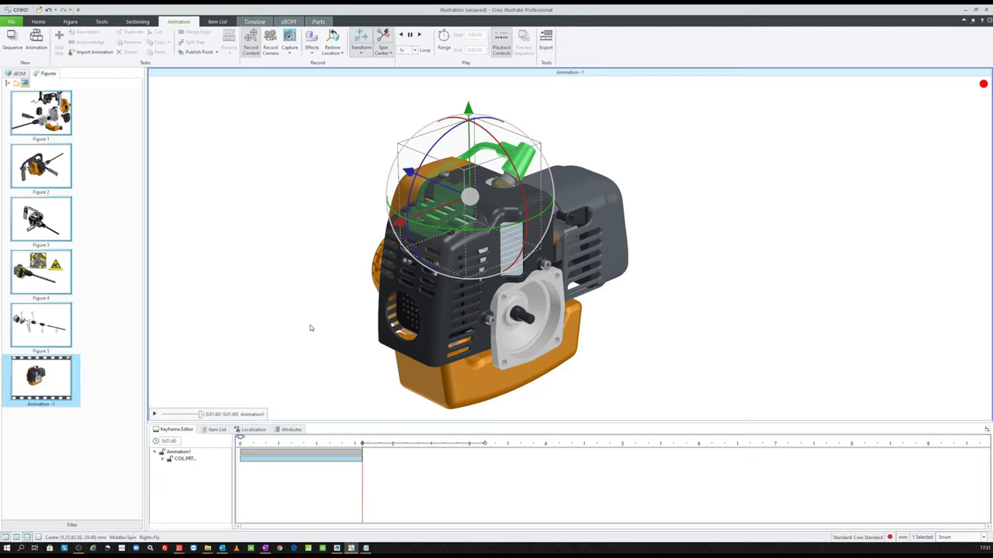
{"action": "left_click", "coordinate": [155, 414]}
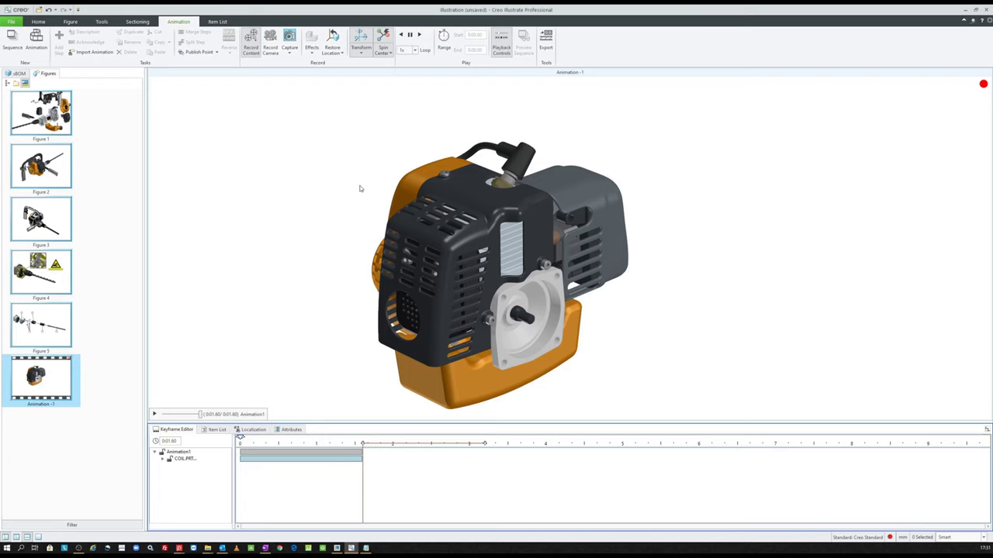
{"action": "left_click", "coordinate": [531, 158]}
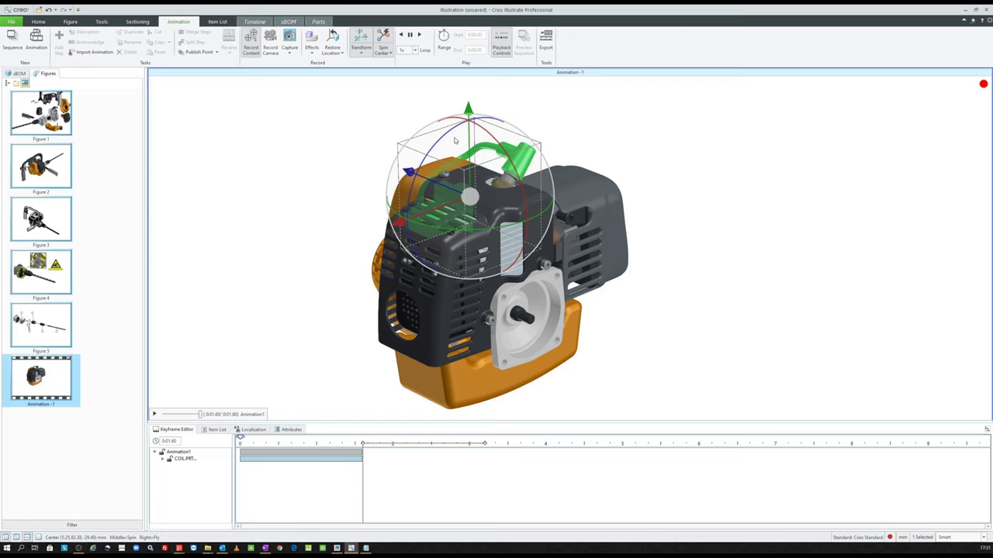
- Rotate the coil and lift it up out of the engine, then play the 8-second animation
{"action": "left_click_drag", "start_coordinate": [443, 135], "coordinate": [470, 129]}
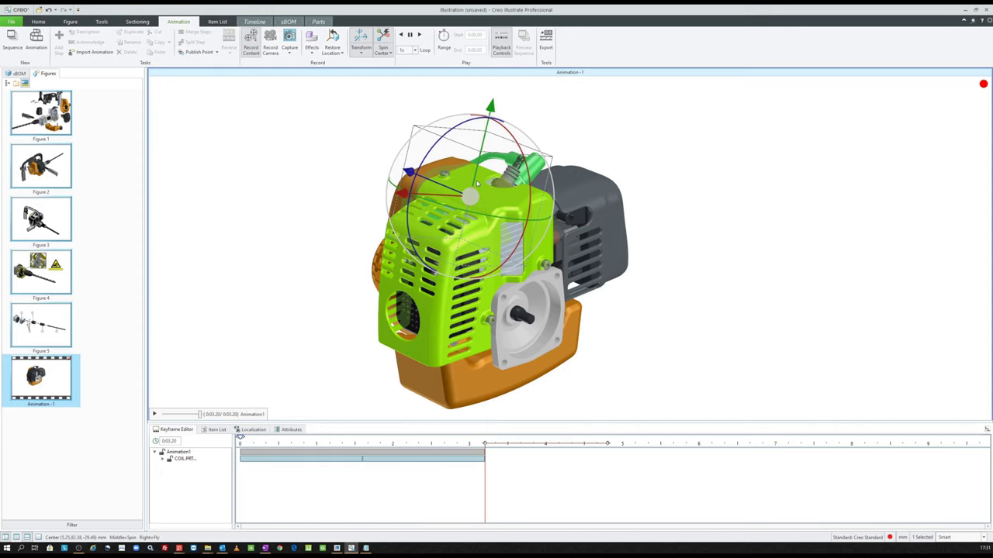
{"action": "left_click_drag", "start_coordinate": [470, 195], "coordinate": [481, 153]}
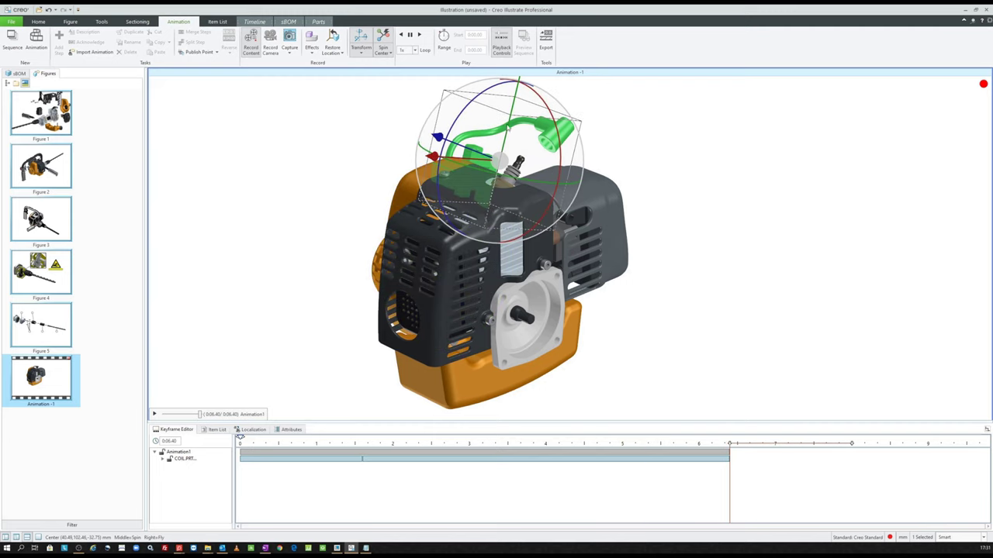
{"action": "left_click_drag", "start_coordinate": [506, 121], "coordinate": [512, 105]}
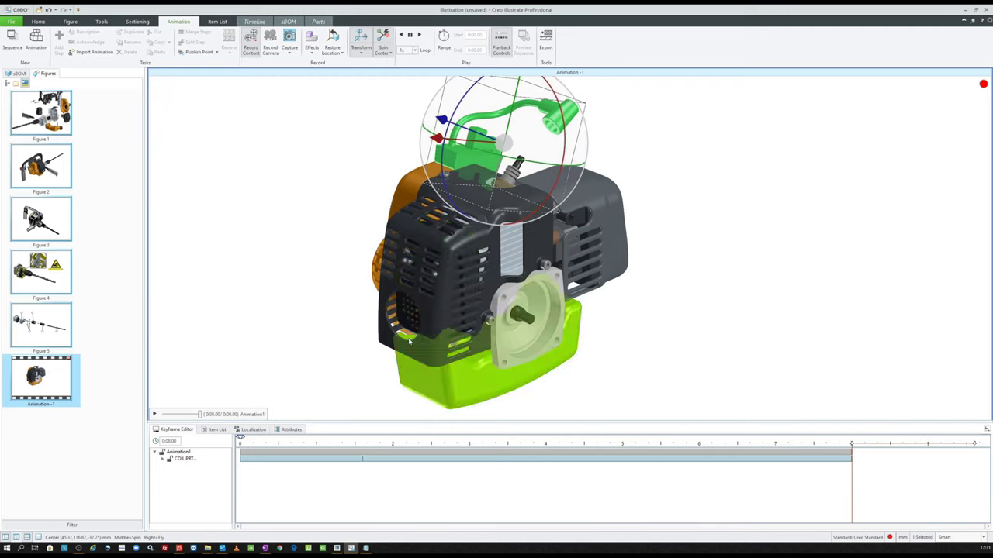
{"action": "left_click", "coordinate": [284, 384]}
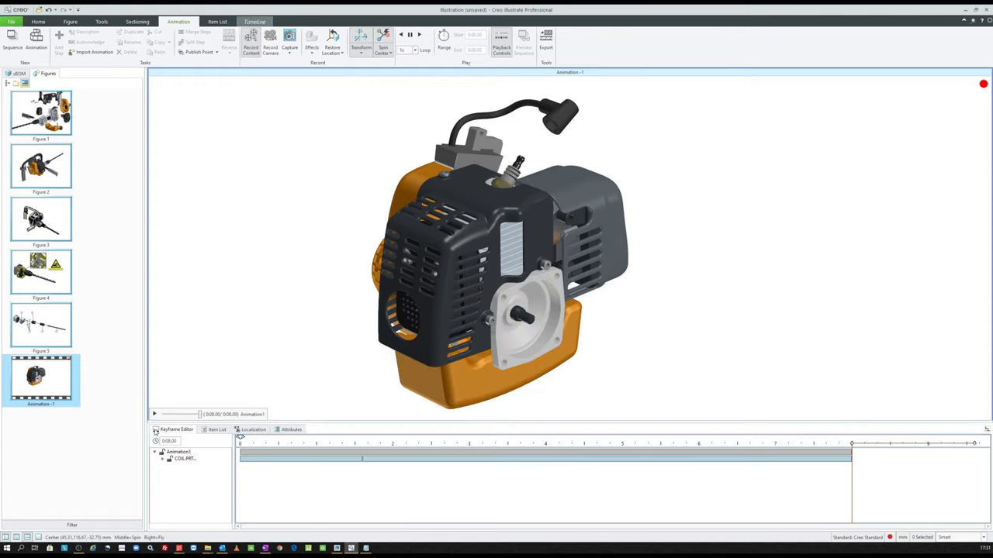
{"action": "left_click", "coordinate": [156, 415]}
- Expand the coil's tracks and delete its middle Location keyframes around 3 seconds
{"action": "left_click", "coordinate": [163, 459]}
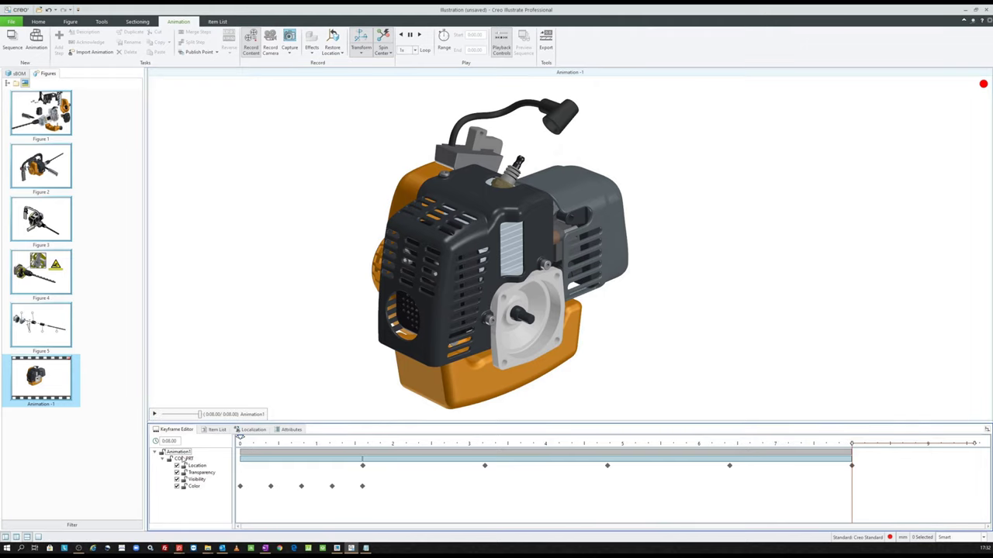
{"action": "left_click", "coordinate": [457, 444]}
{"action": "mouse_move", "coordinate": [457, 444]}
{"action": "left_mouse_down"}
{"action": "mouse_move", "coordinate": [746, 444]}
{"action": "mouse_move", "coordinate": [691, 466]}
{"action": "mouse_move", "coordinate": [473, 463]}
{"action": "left_mouse_up"}
{"action": "left_click", "coordinate": [726, 466]}
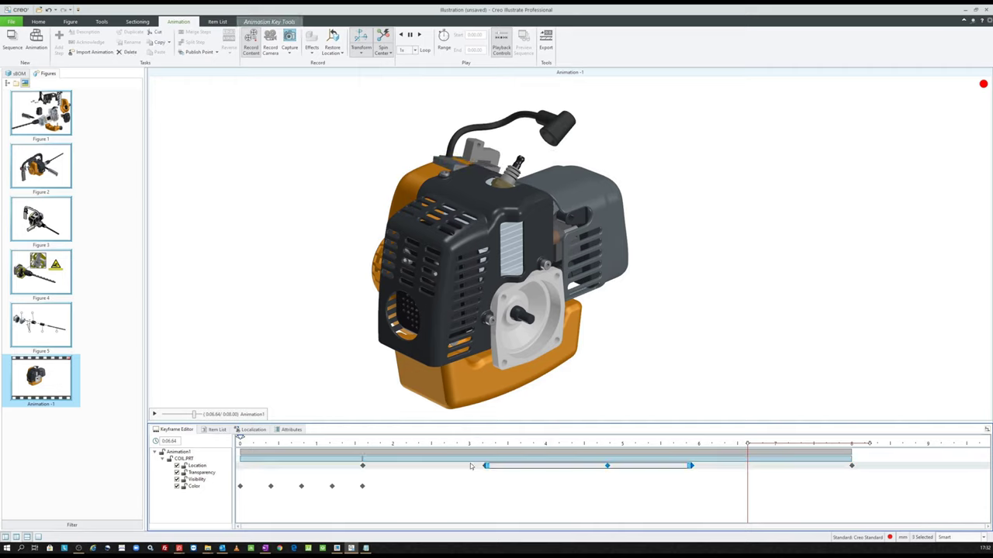
{"action": "key", "text": "Delete"}
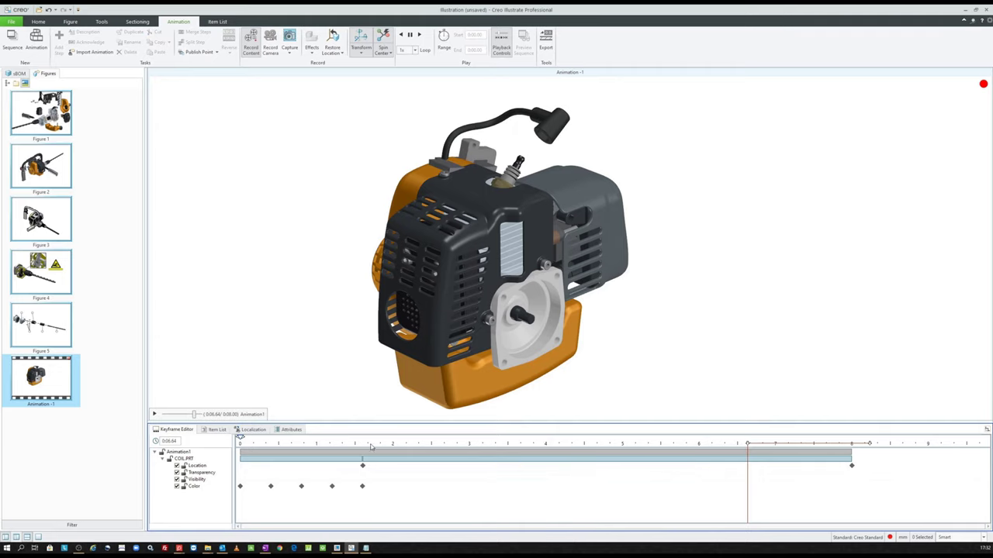
- Play from 1.59 seconds, then delete the coil's final Location keyframe at 8 seconds
{"action": "left_click", "coordinate": [362, 442]}
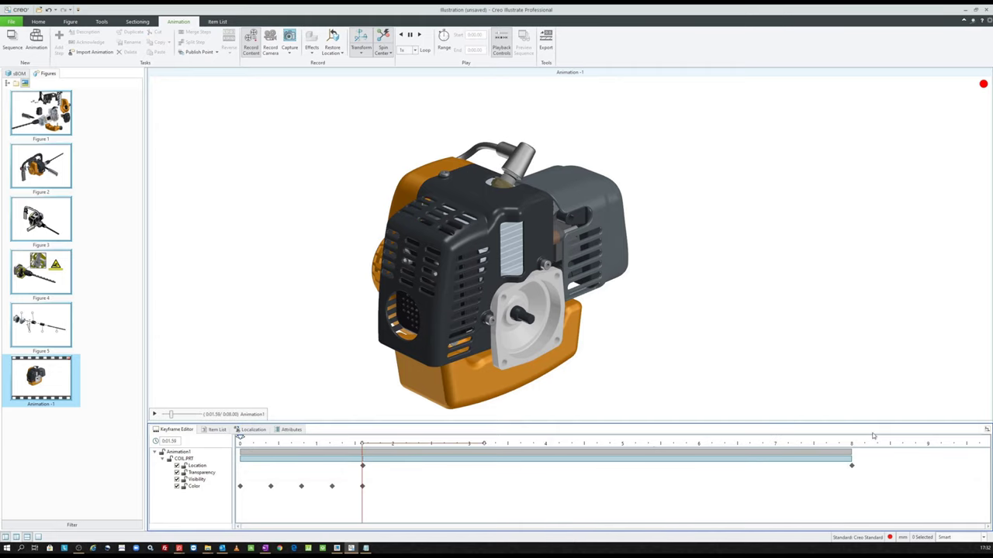
{"action": "left_click", "coordinate": [156, 413]}
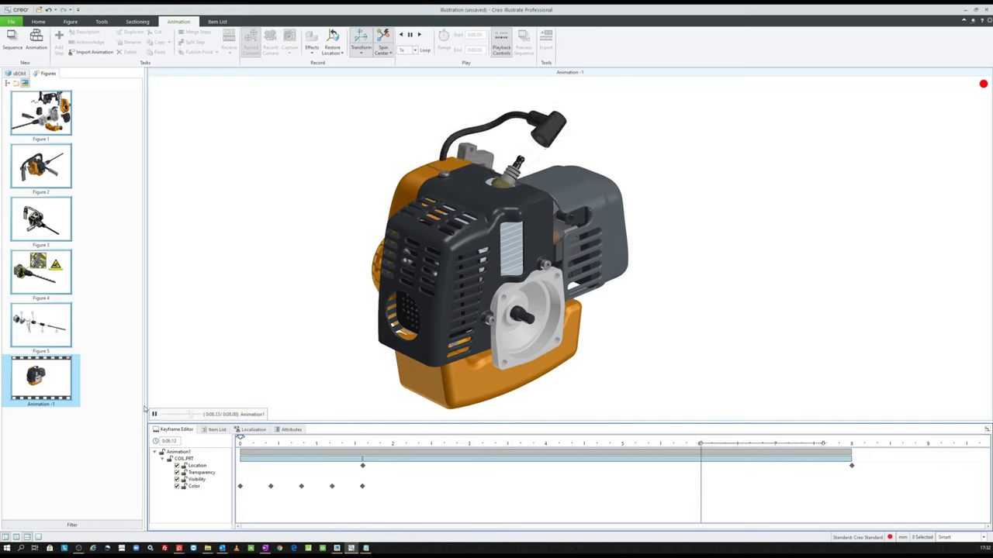
{"action": "left_click", "coordinate": [154, 415]}
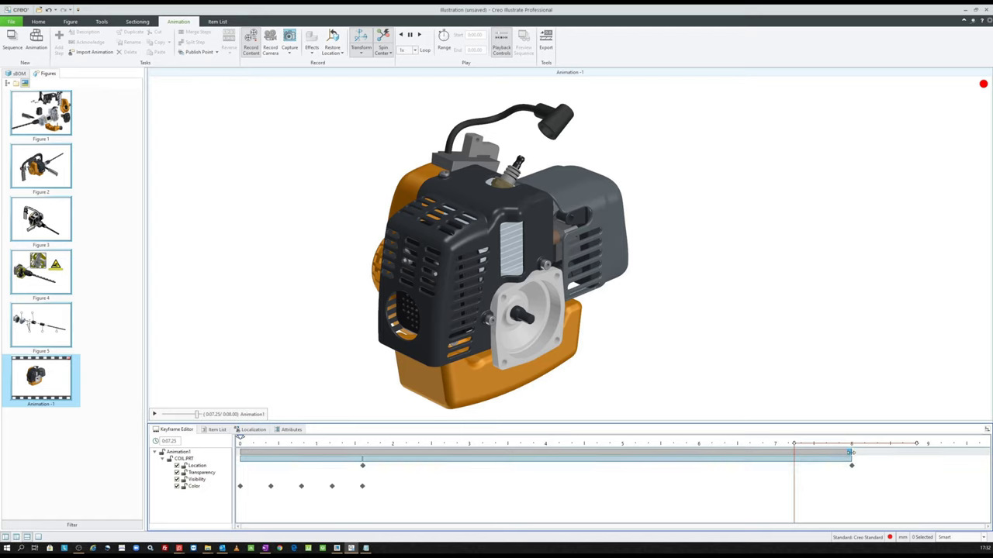
{"action": "left_click", "coordinate": [851, 467]}
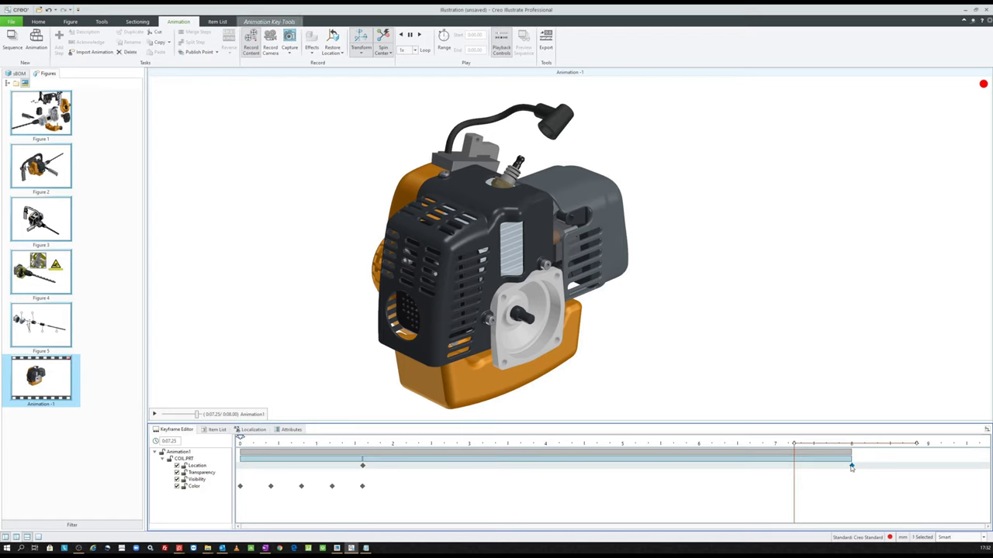
{"action": "key", "text": "Delete"}
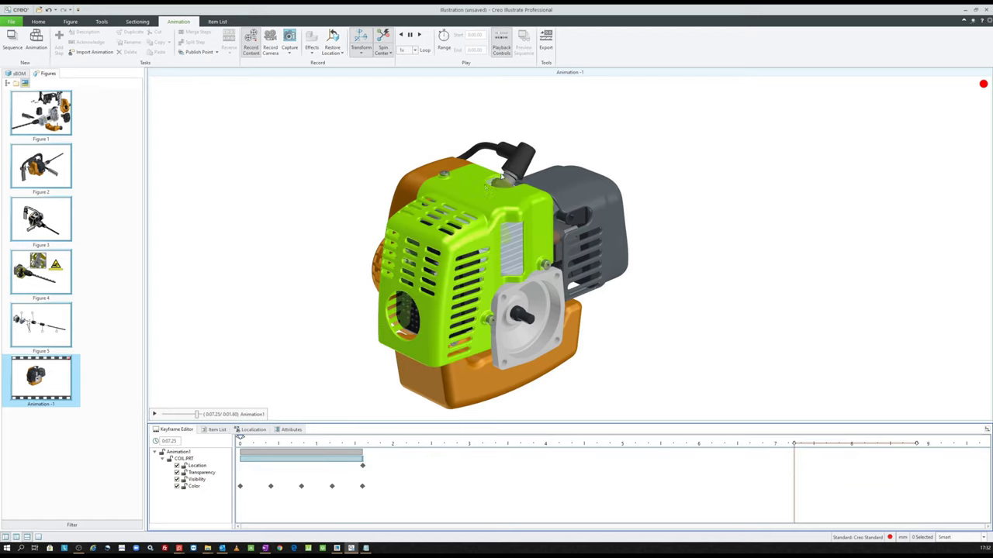
{"action": "left_click", "coordinate": [491, 167]}
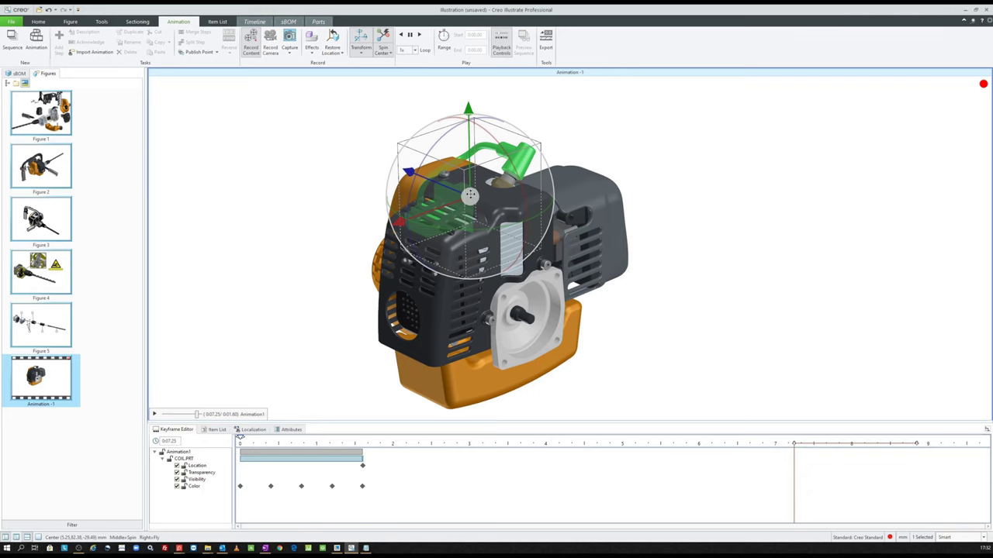
- Re-record the coil lifting up and right, retime its keys to 1.6–3.2 s, and play to check
{"action": "left_click_drag", "start_coordinate": [470, 196], "coordinate": [498, 155]}
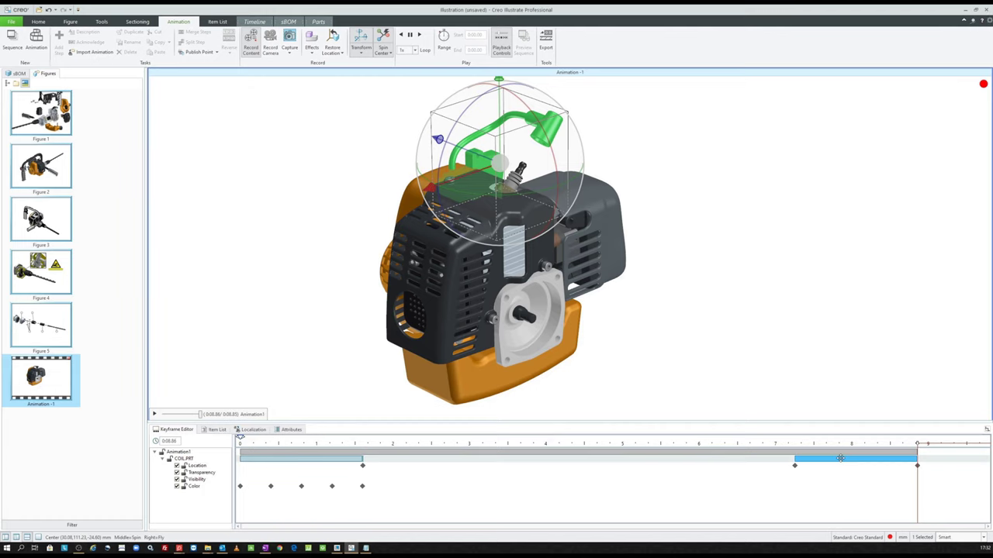
{"action": "left_click_drag", "start_coordinate": [838, 458], "coordinate": [399, 432]}
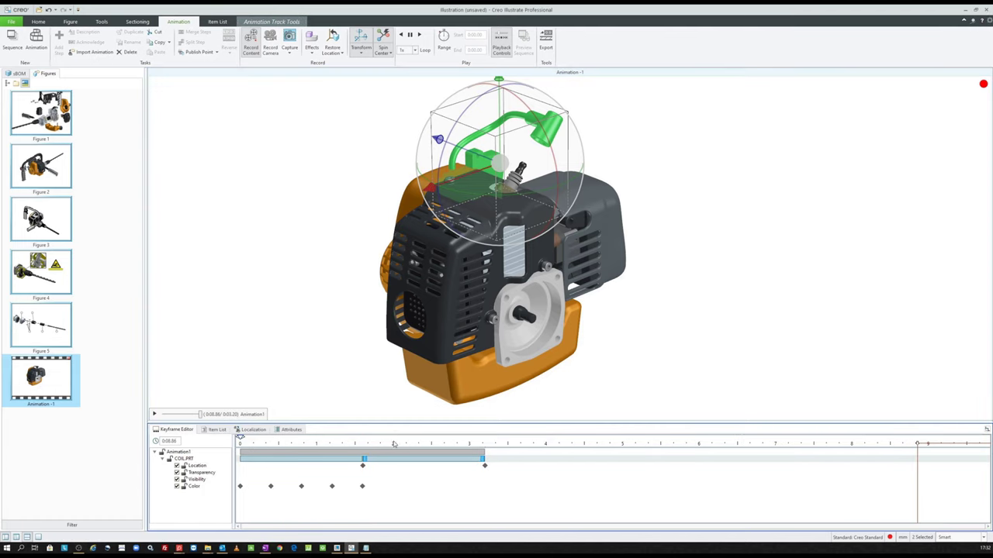
{"action": "left_click", "coordinate": [328, 442]}
{"action": "key", "text": "space"}
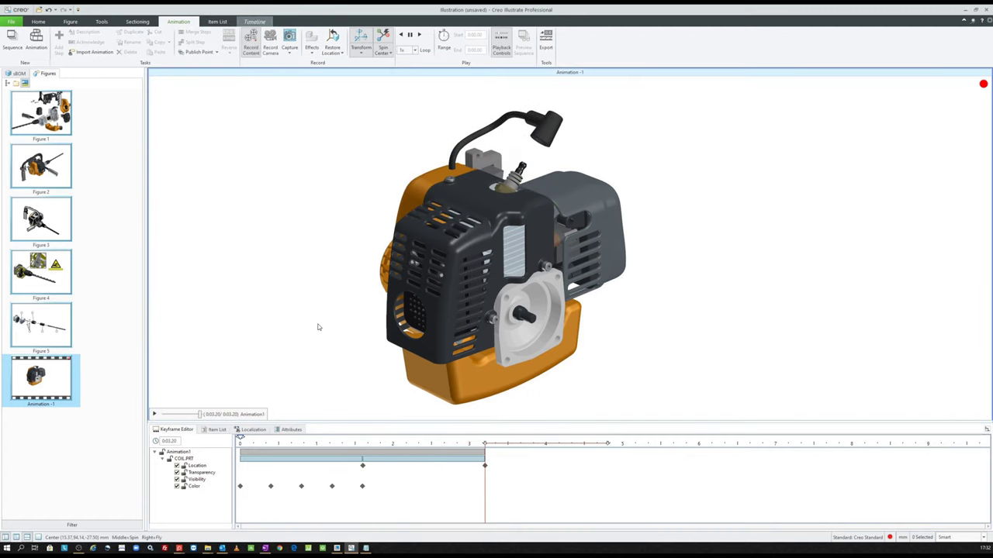
{"action": "left_click", "coordinate": [547, 138]}
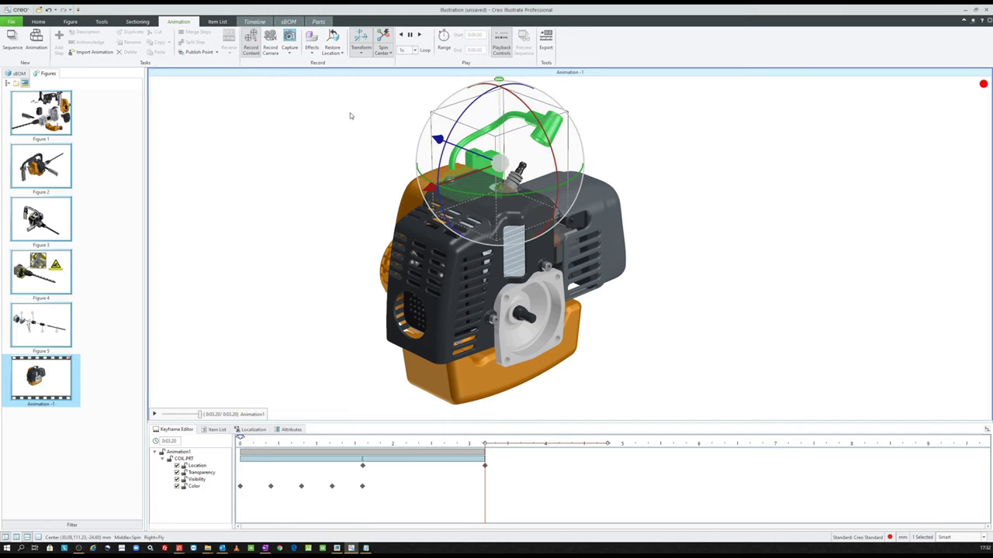
{"action": "left_click", "coordinate": [312, 48]}
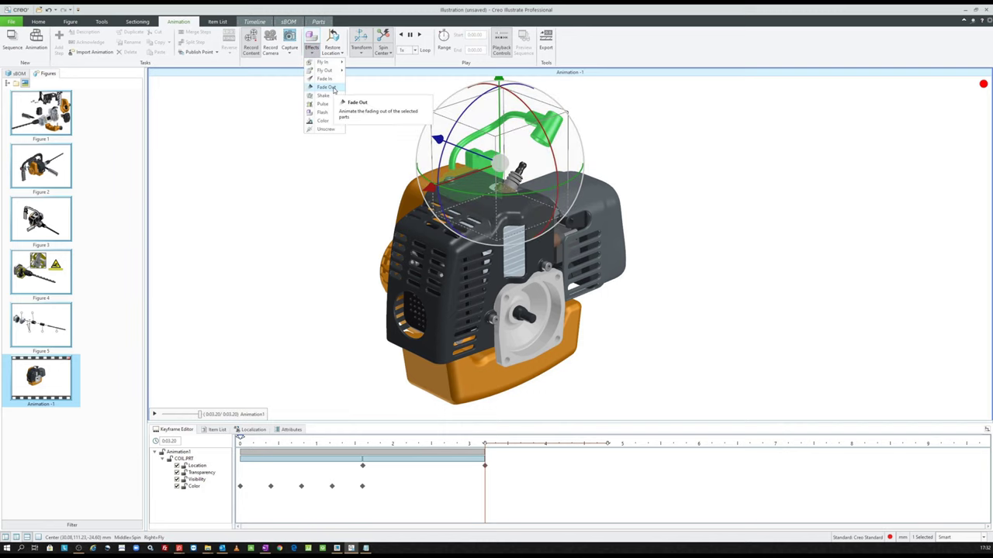
- Fade out the coil and select the three cover bolts
{"action": "left_click", "coordinate": [334, 90]}
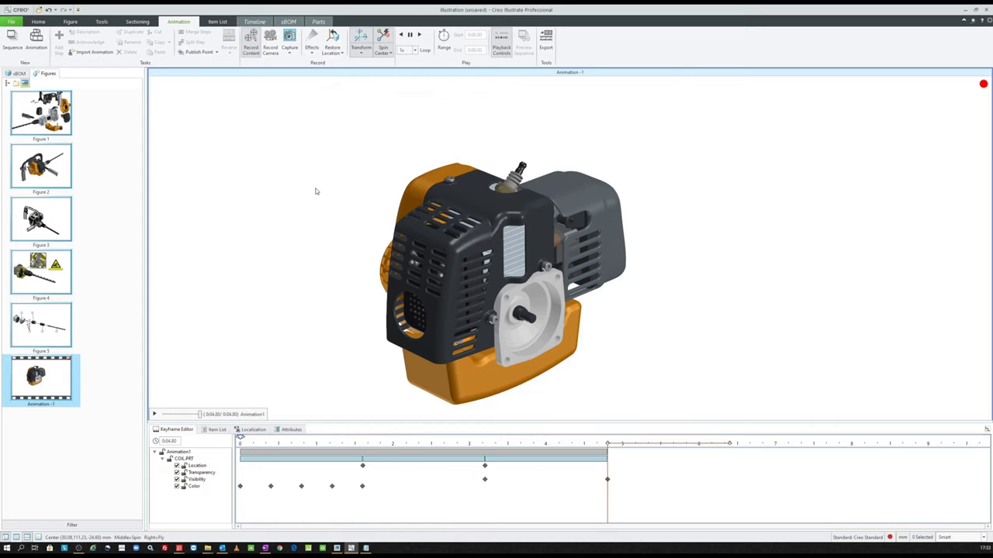
{"action": "left_click", "coordinate": [455, 181]}
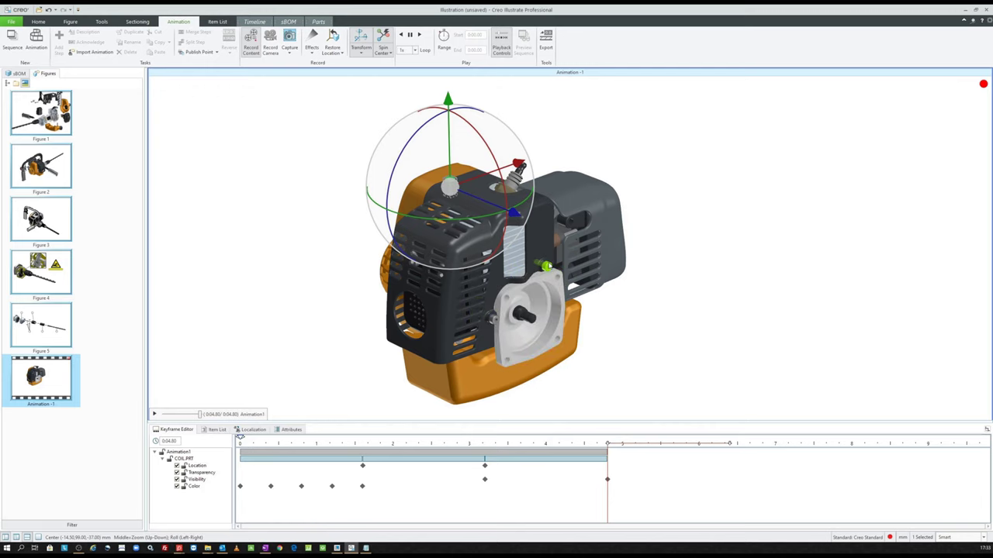
{"action": "left_click", "coordinate": [523, 308], "text": "ctrl"}
{"action": "left_click", "coordinate": [495, 319], "text": "ctrl"}
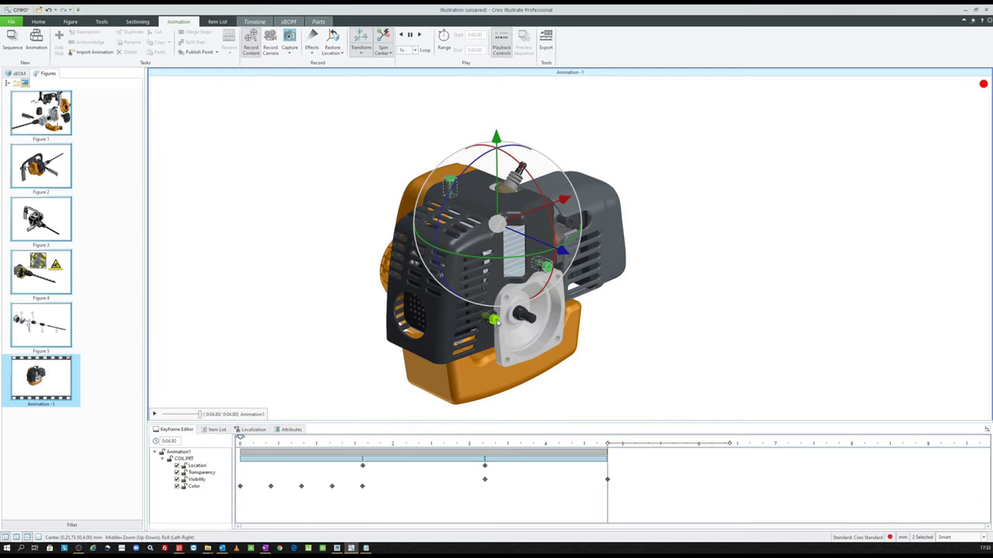
- Make the three bolts flash yellow and start an Unscrew effect for them
{"action": "left_click", "coordinate": [312, 45]}
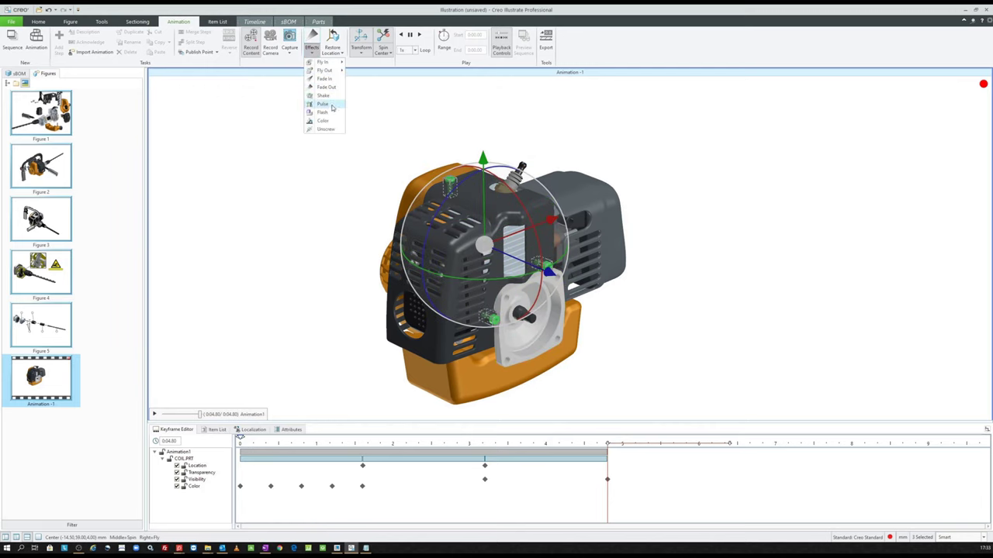
{"action": "left_click", "coordinate": [323, 113]}
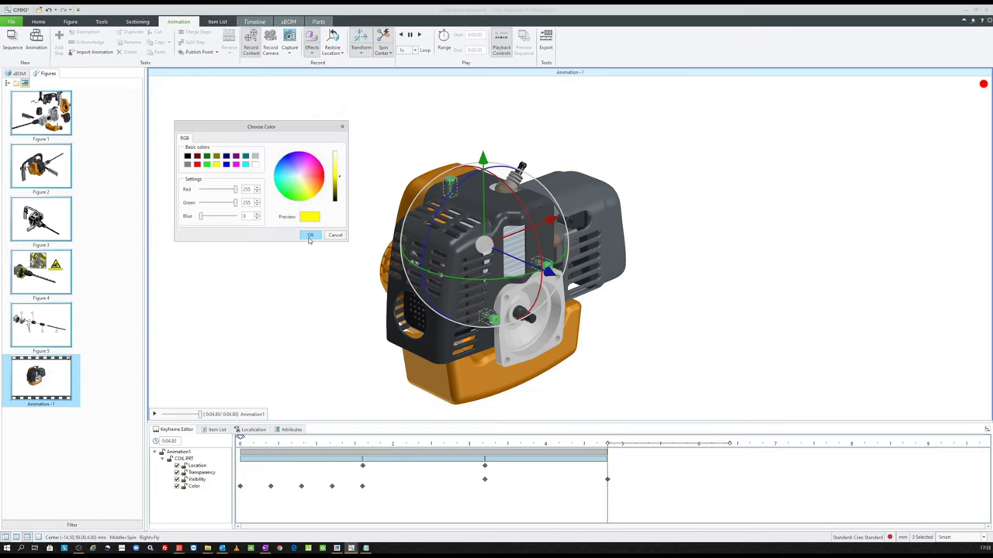
{"action": "left_click", "coordinate": [309, 236]}
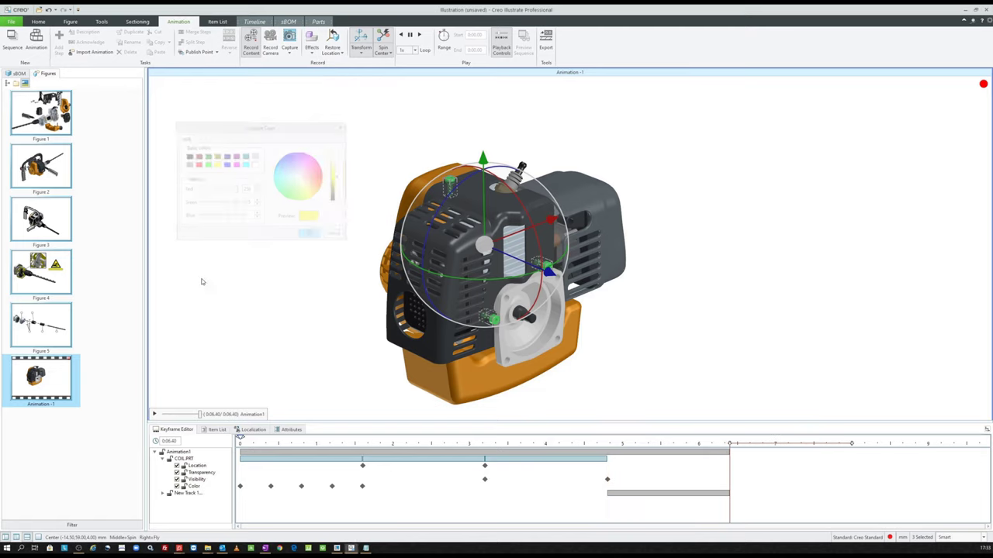
{"action": "left_click", "coordinate": [314, 47]}
{"action": "left_click", "coordinate": [334, 134]}
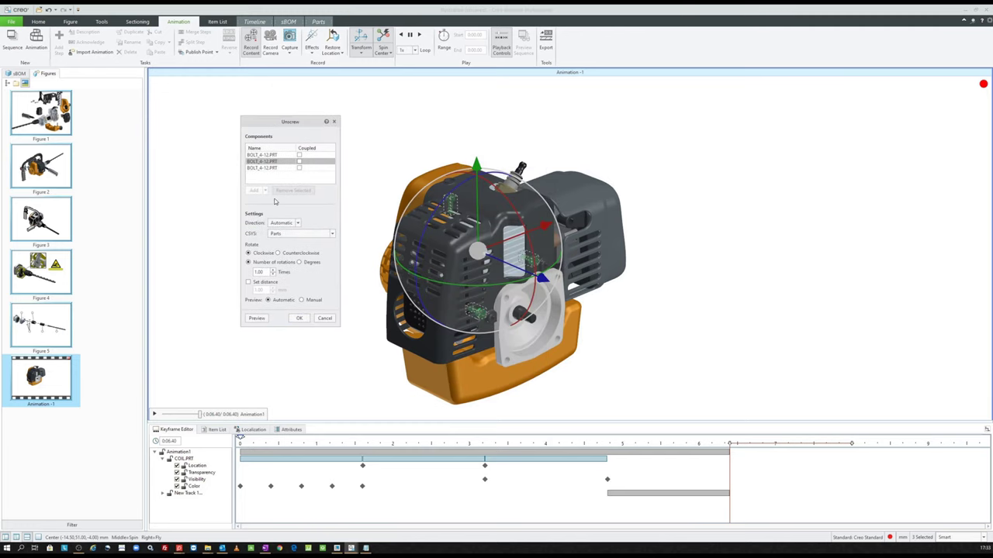
- Set the bolts' unscrew direction to +Y using the Parts coordinate system
{"action": "left_click", "coordinate": [258, 318]}
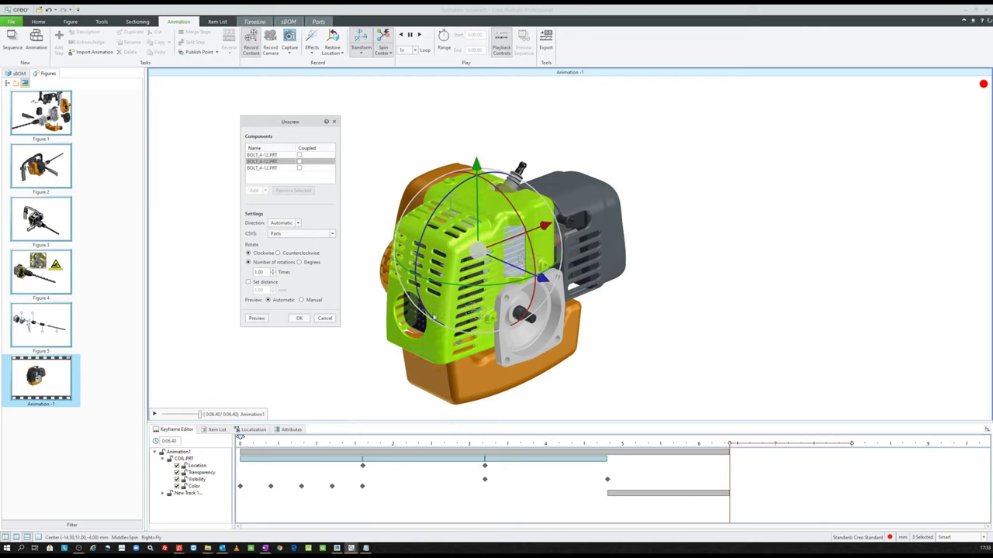
{"action": "left_click", "coordinate": [258, 318]}
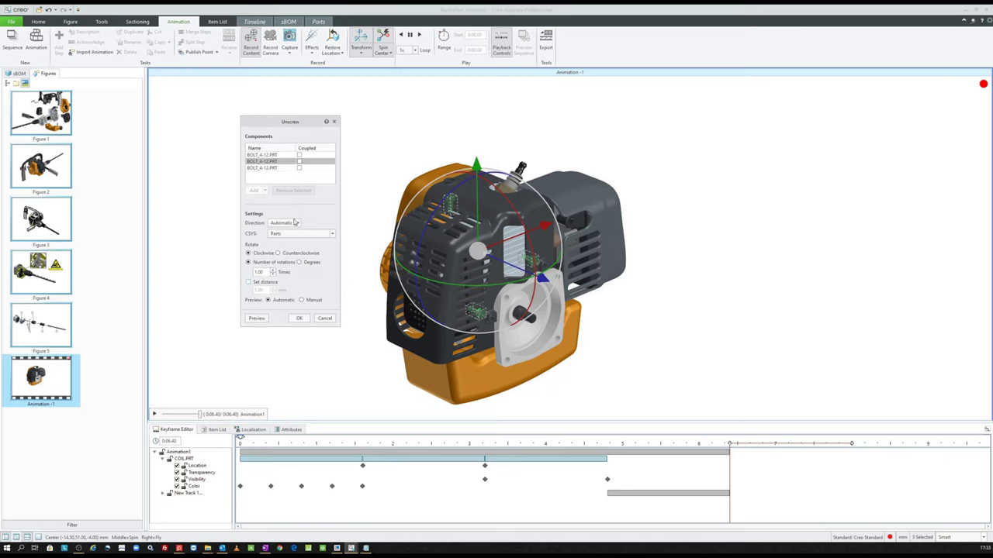
{"action": "left_click", "coordinate": [287, 238]}
{"action": "left_click", "coordinate": [293, 231]}
{"action": "left_click", "coordinate": [288, 224]}
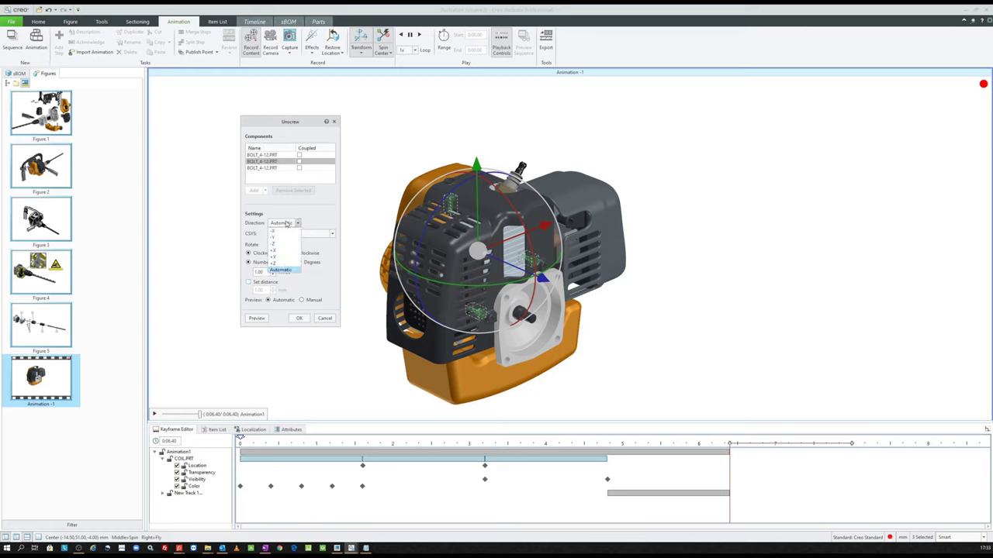
{"action": "left_click", "coordinate": [278, 244]}
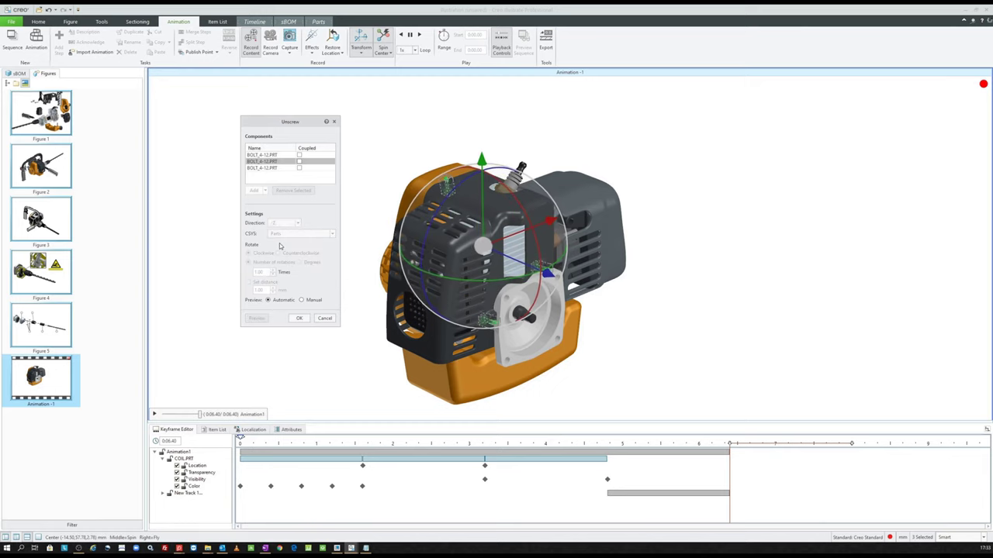
{"action": "left_click", "coordinate": [281, 224]}
{"action": "left_click", "coordinate": [275, 234]}
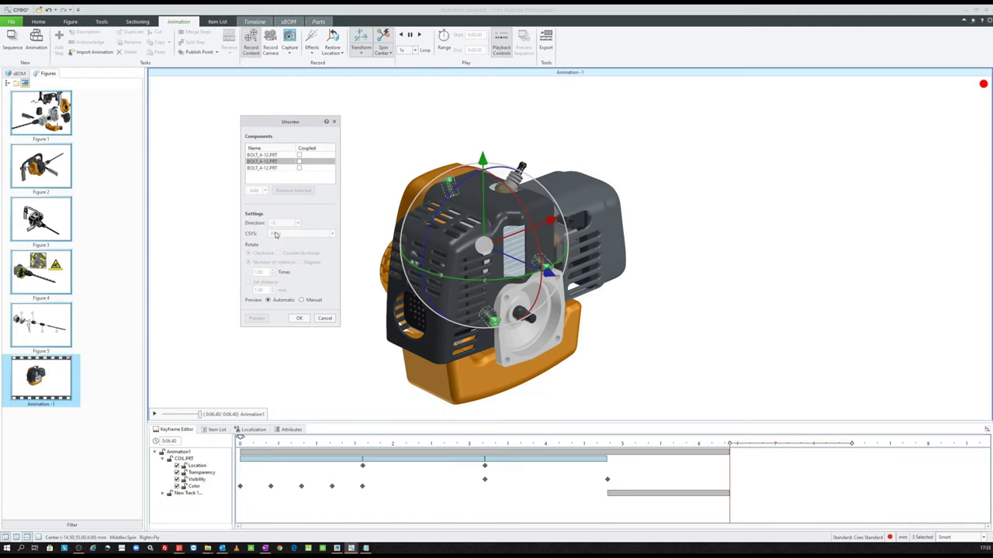
{"action": "left_click", "coordinate": [276, 234]}
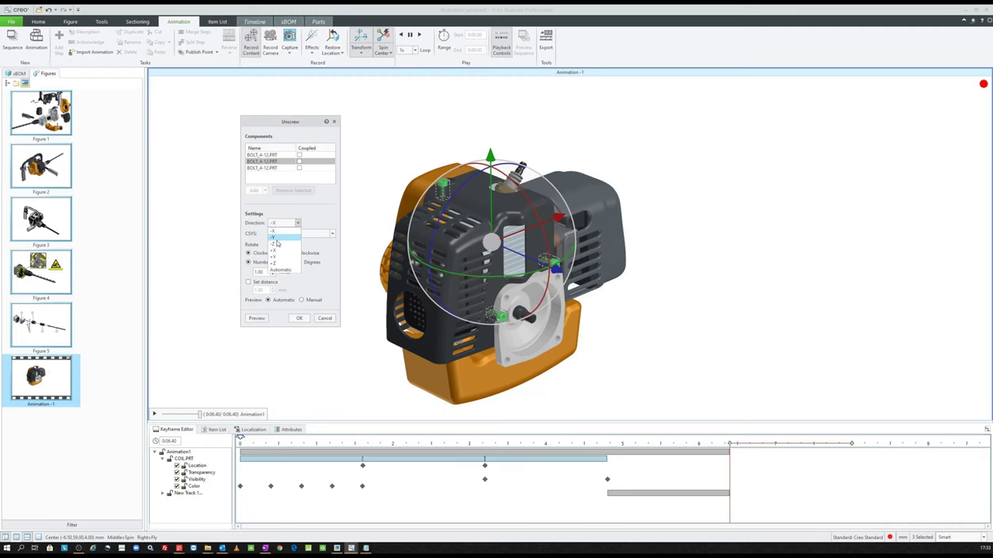
{"action": "left_click", "coordinate": [280, 238]}
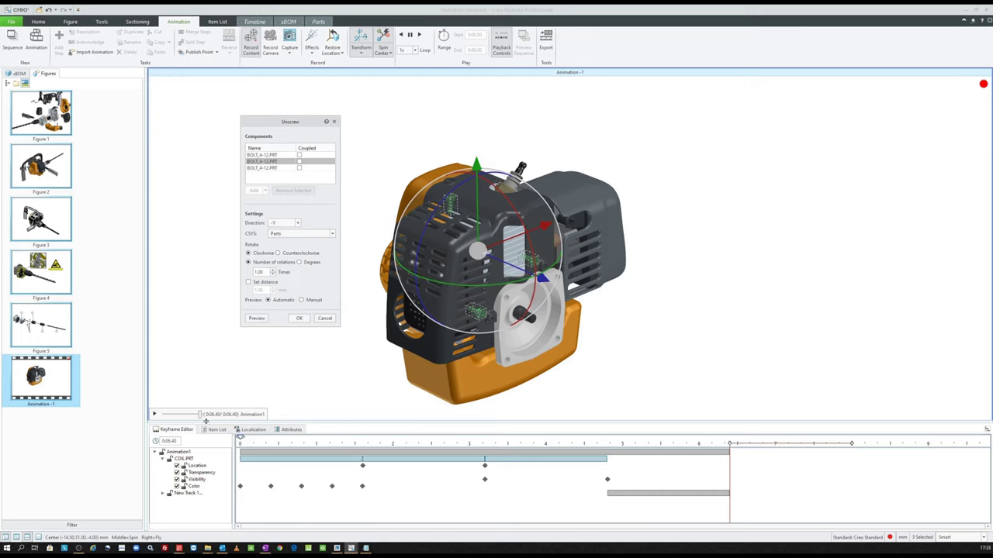
{"action": "left_click", "coordinate": [289, 225]}
{"action": "left_click", "coordinate": [282, 257]}
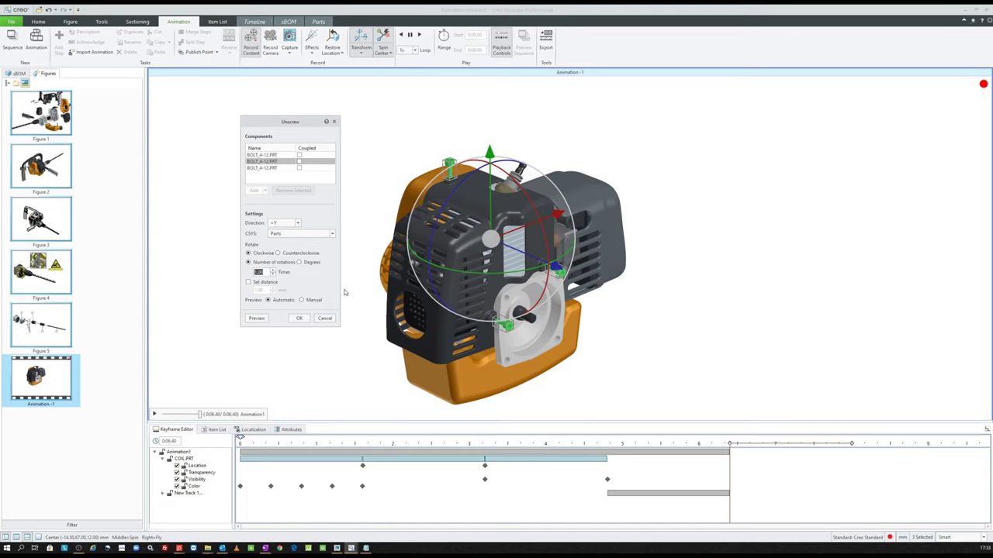
{"action": "type", "text": "2"}
- Preview 2 rotations, set a 10 mm back-out distance, and apply the unscrew
{"action": "left_click", "coordinate": [261, 322]}
{"action": "left_click", "coordinate": [256, 283]}
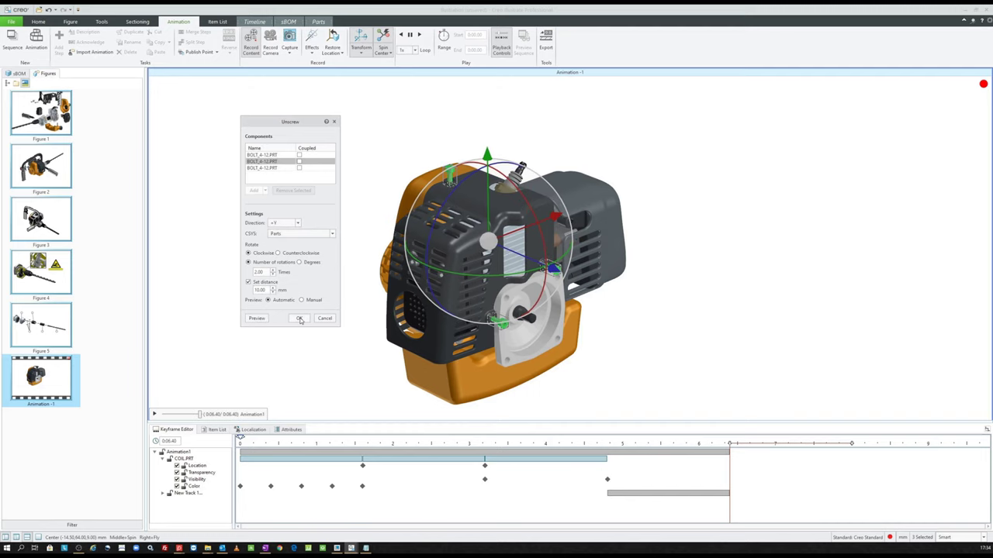
{"action": "left_click", "coordinate": [299, 319]}
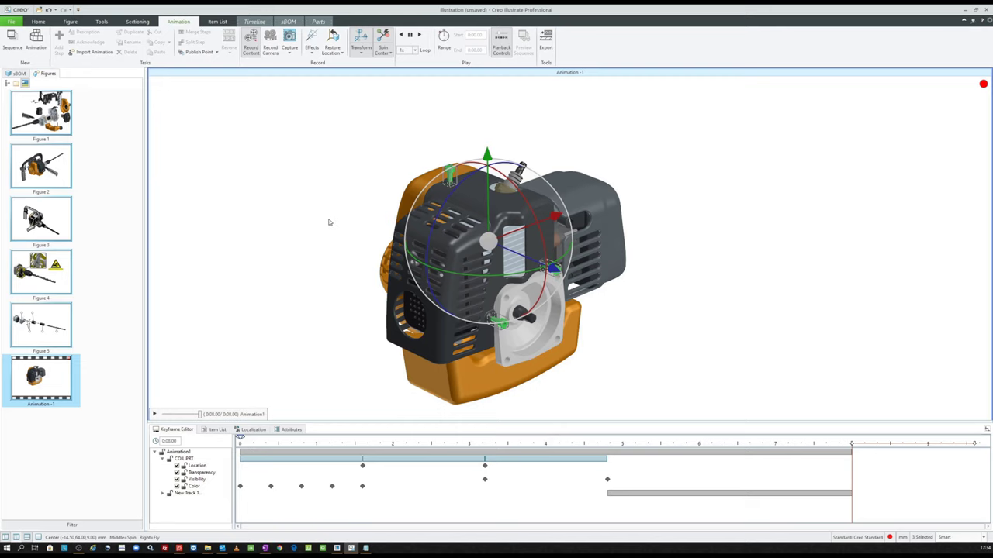
- Lift the top bolt straight up and move the two front bolts out from the engine
{"action": "left_click", "coordinate": [329, 222]}
{"action": "left_click", "coordinate": [464, 159]}
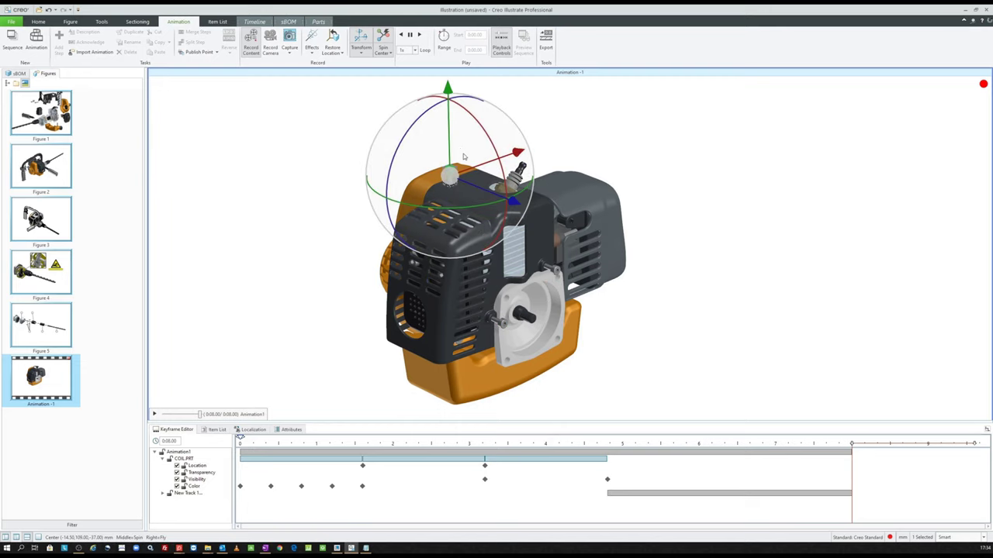
{"action": "left_click_drag", "start_coordinate": [448, 145], "coordinate": [443, 64]}
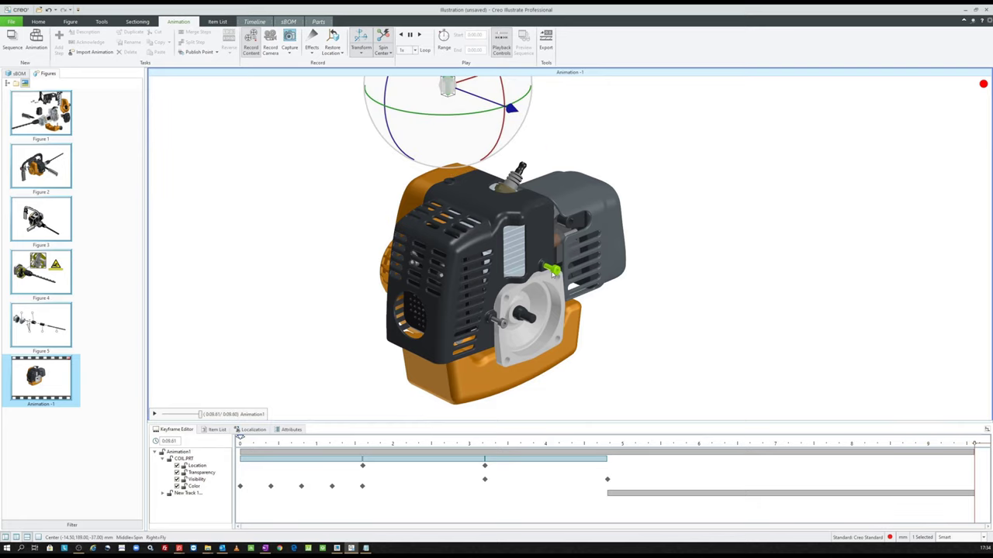
{"action": "left_click", "coordinate": [504, 329]}
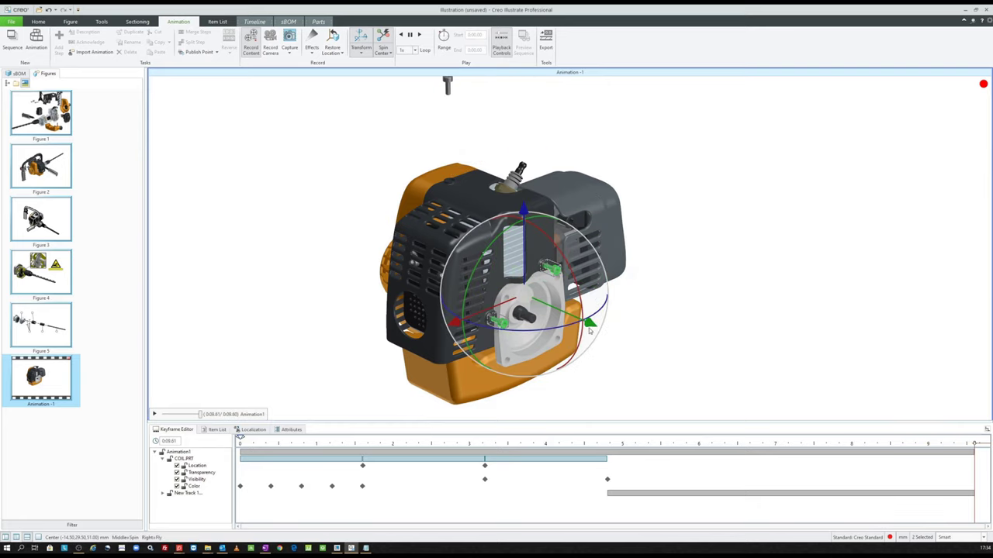
{"action": "mouse_move", "coordinate": [504, 328]}
{"action": "left_mouse_down"}
{"action": "mouse_move", "coordinate": [688, 386]}
{"action": "mouse_move", "coordinate": [704, 401]}
{"action": "left_mouse_up"}
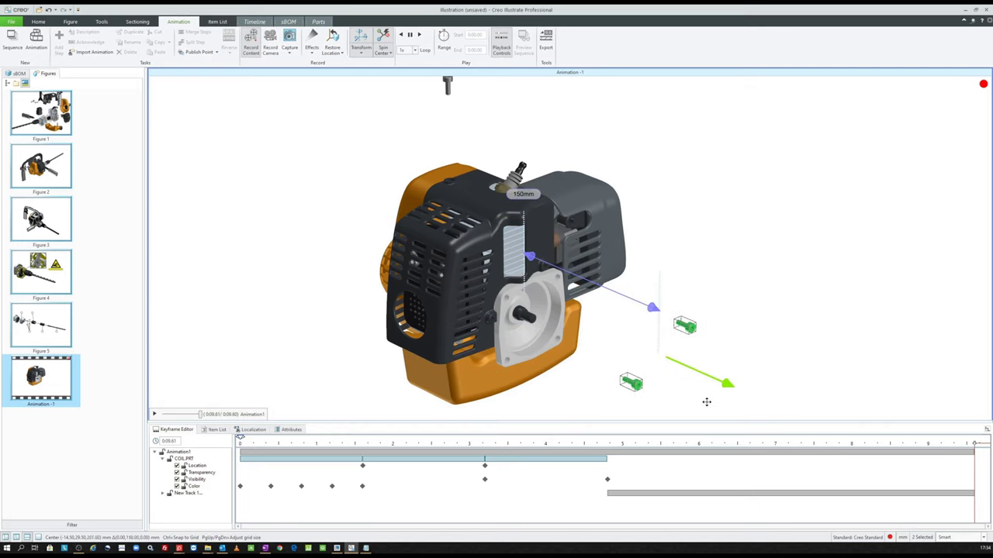
{"action": "scroll", "coordinate": [672, 528], "scroll_direction": "right", "scroll_amount": 3}
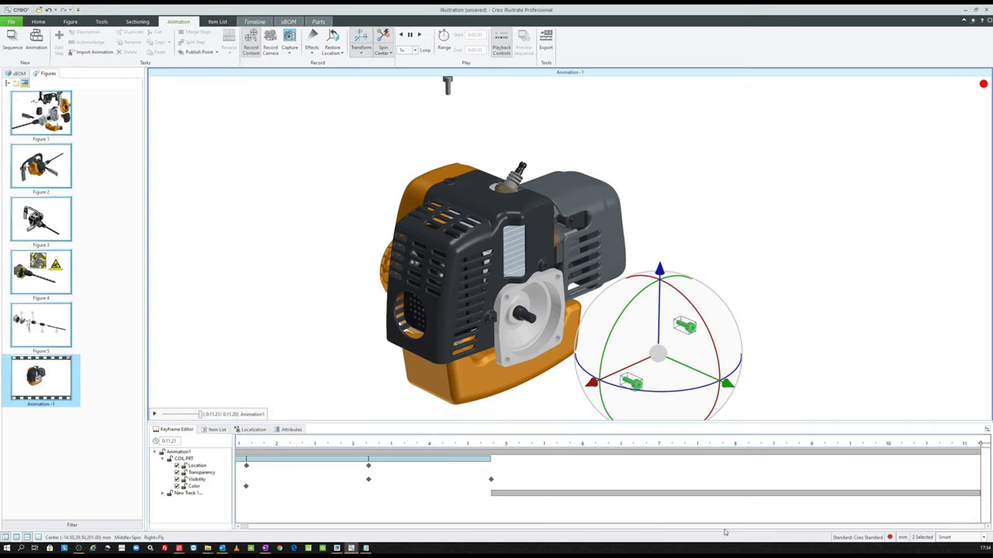
- Fade out the three bolts and play the animation, now about 12.8 seconds
{"action": "left_click", "coordinate": [448, 88], "text": "ctrl"}
{"action": "left_click", "coordinate": [312, 47]}
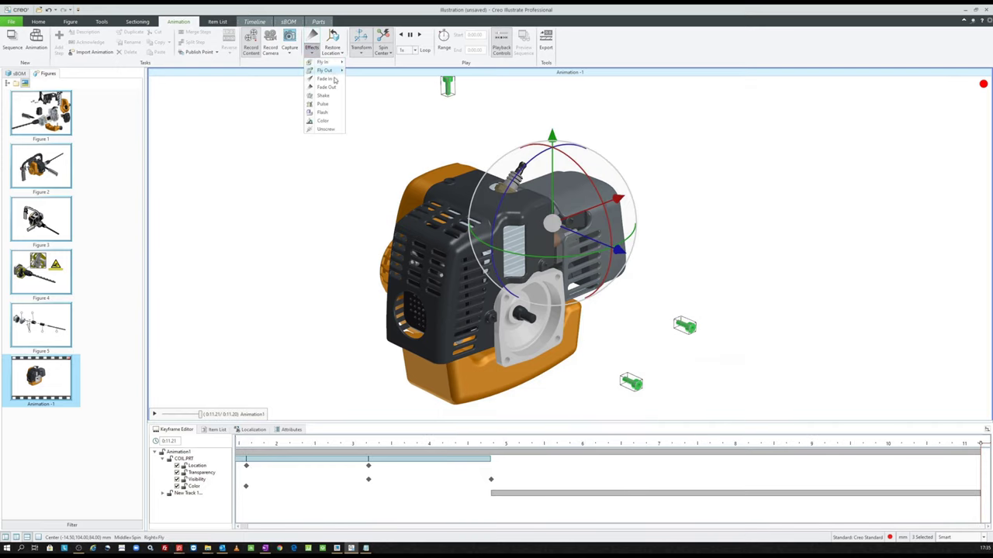
{"action": "left_click", "coordinate": [331, 87]}
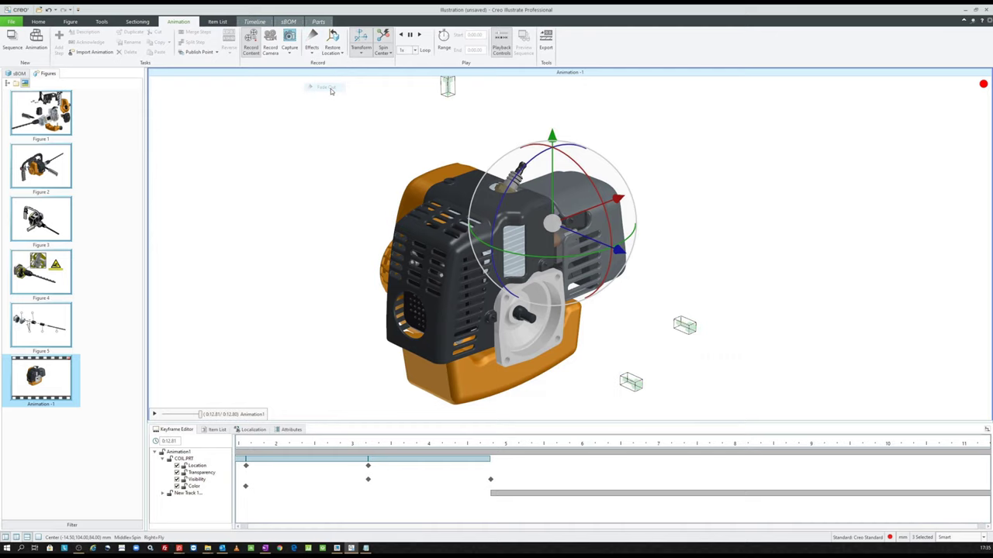
{"action": "left_click", "coordinate": [330, 156]}
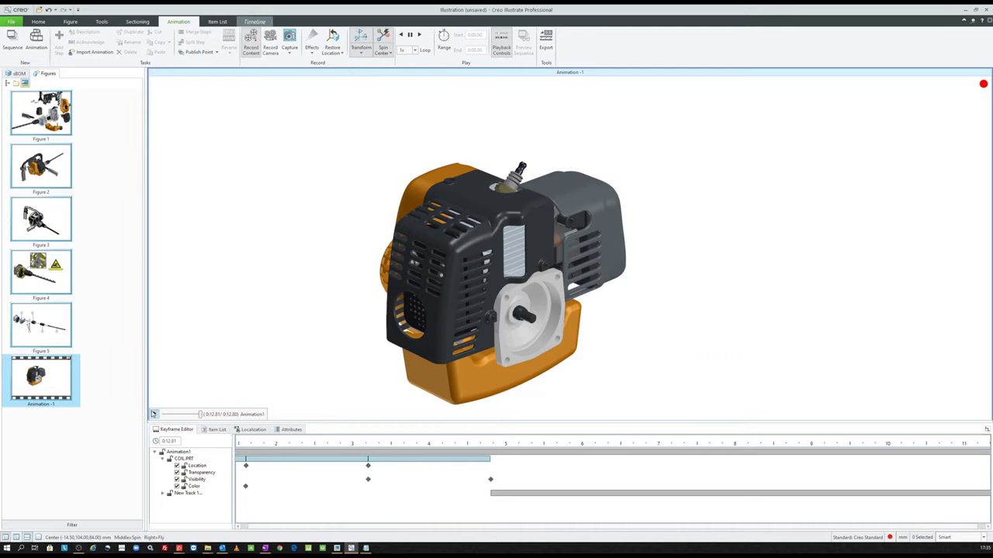
{"action": "left_click", "coordinate": [153, 414]}
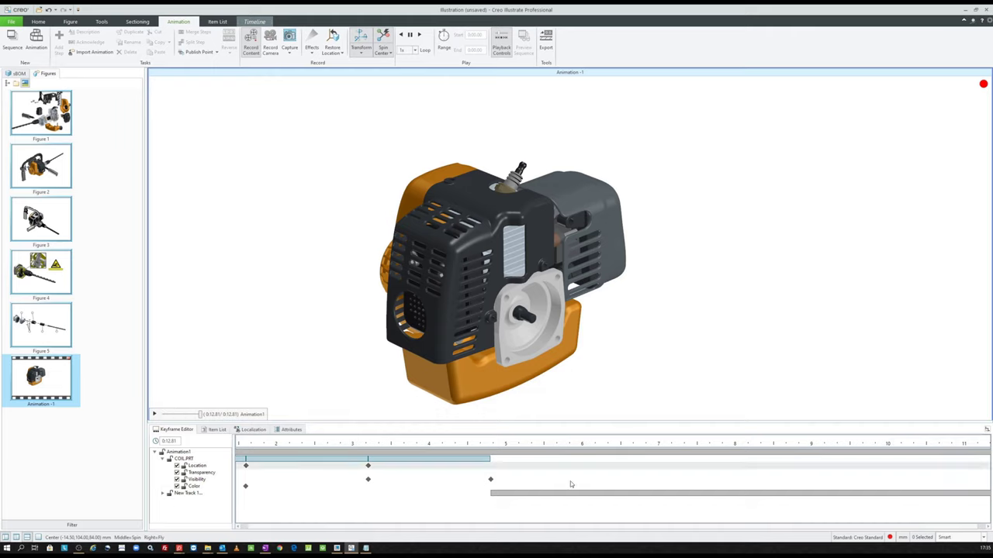
{"action": "scroll", "coordinate": [608, 519], "scroll_direction": "down", "scroll_amount": 3}
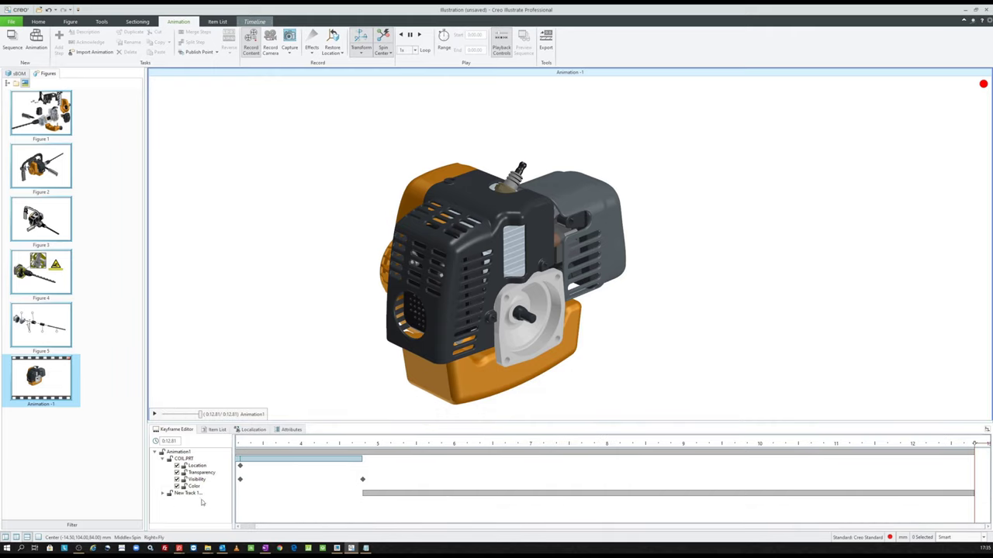
- Expand New Track 1, enlarge the Keyframe Editor, and scrub the bolt lift-off near 8 seconds
{"action": "left_click", "coordinate": [164, 493]}
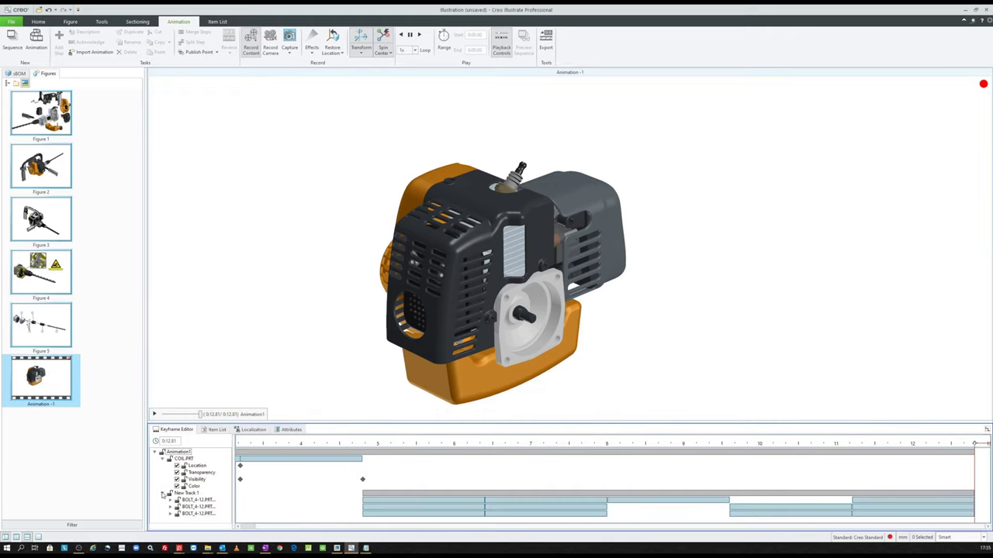
{"action": "left_click_drag", "start_coordinate": [392, 421], "coordinate": [397, 346]}
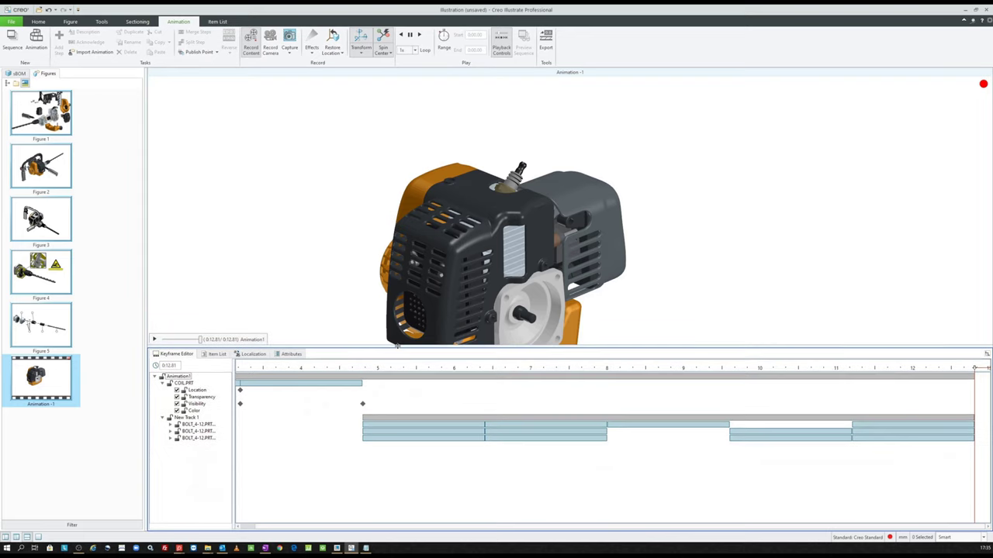
{"action": "left_click", "coordinate": [739, 421]}
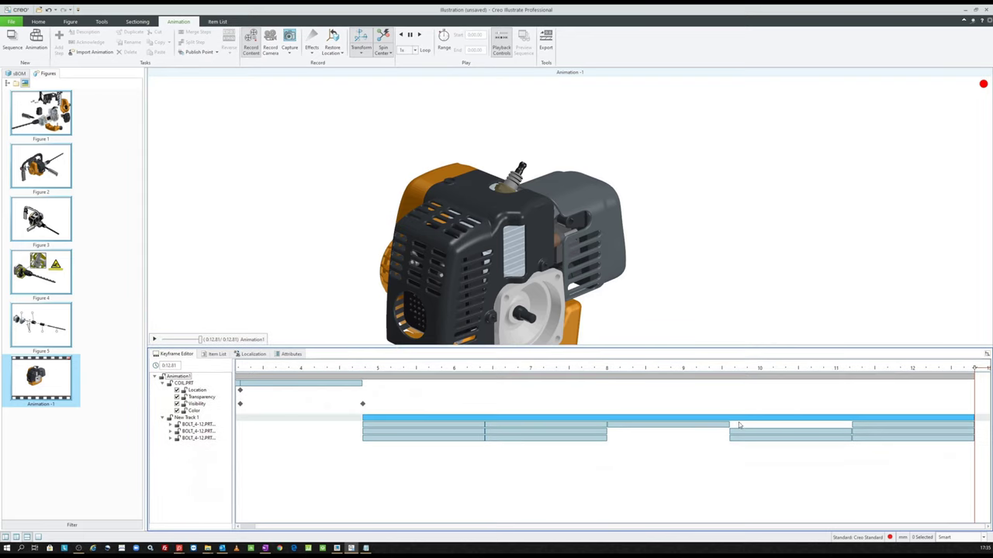
{"action": "left_click", "coordinate": [589, 371]}
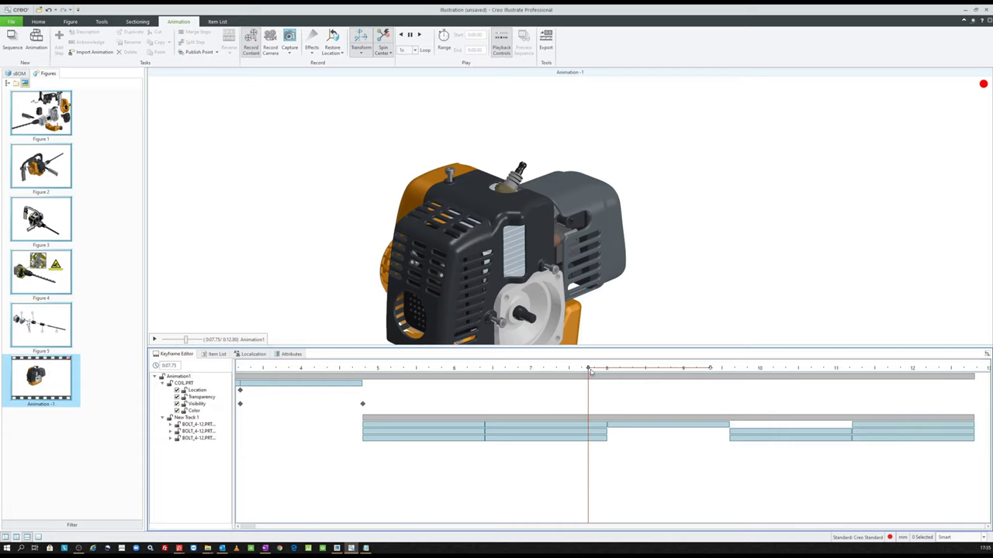
{"action": "mouse_move", "coordinate": [590, 370]}
{"action": "left_mouse_down"}
{"action": "mouse_move", "coordinate": [672, 370]}
{"action": "mouse_move", "coordinate": [587, 370]}
{"action": "left_mouse_up"}
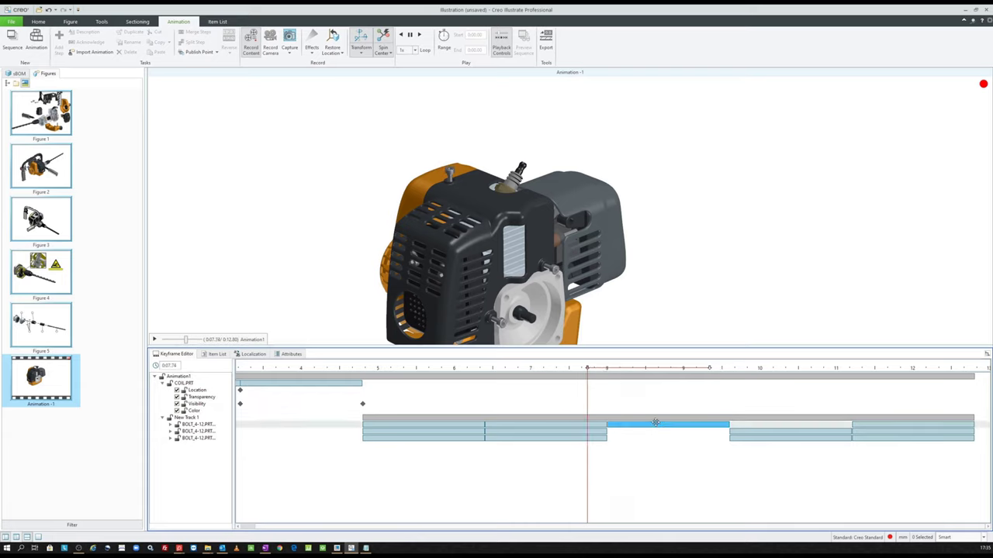
- Drag the bolts' later motion segments earlier to overlap, then play the 11.2-second animation
{"action": "left_click", "coordinate": [814, 431]}
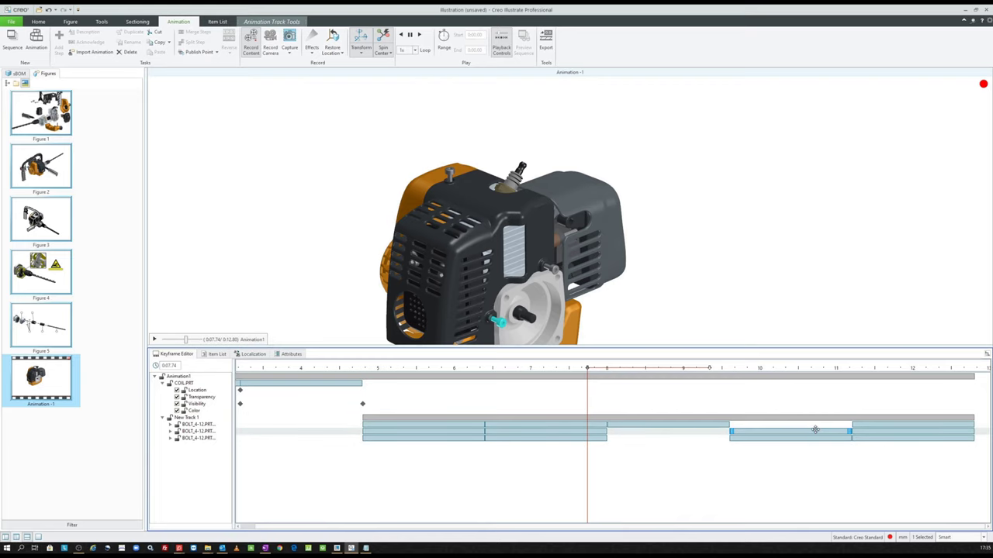
{"action": "left_click", "coordinate": [824, 432], "text": "ctrl"}
{"action": "left_click_drag", "start_coordinate": [824, 431], "coordinate": [702, 438]}
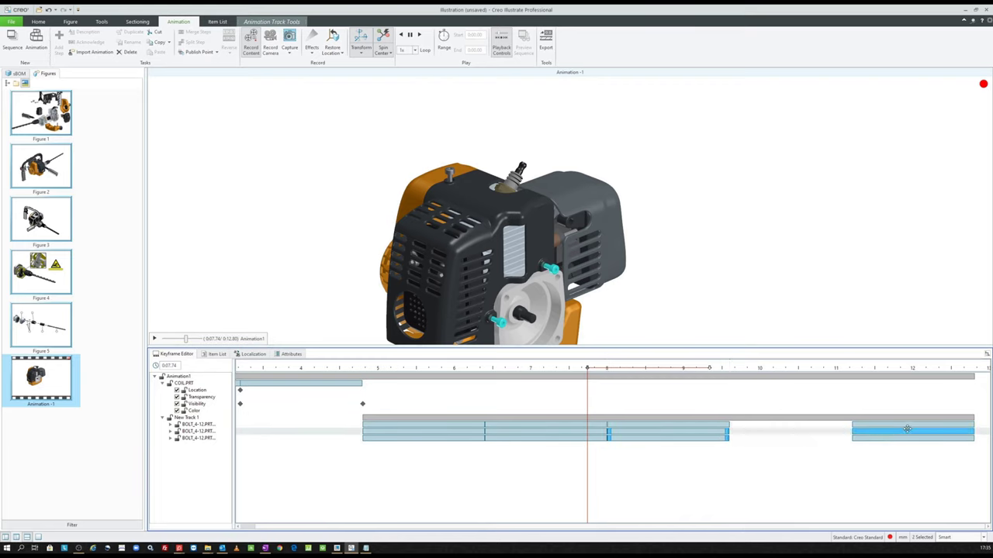
{"action": "left_click_drag", "start_coordinate": [982, 461], "coordinate": [842, 397]}
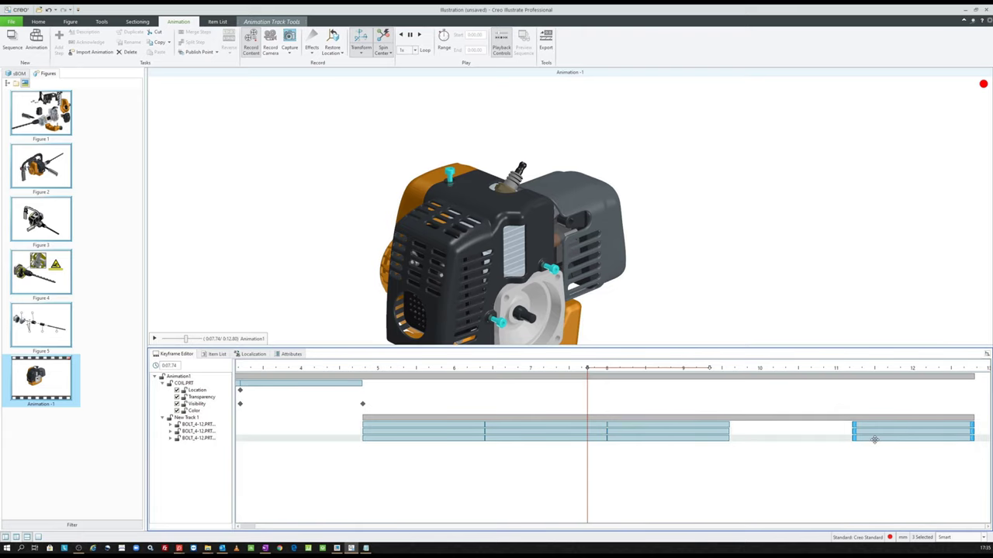
{"action": "left_click_drag", "start_coordinate": [899, 427], "coordinate": [775, 421]}
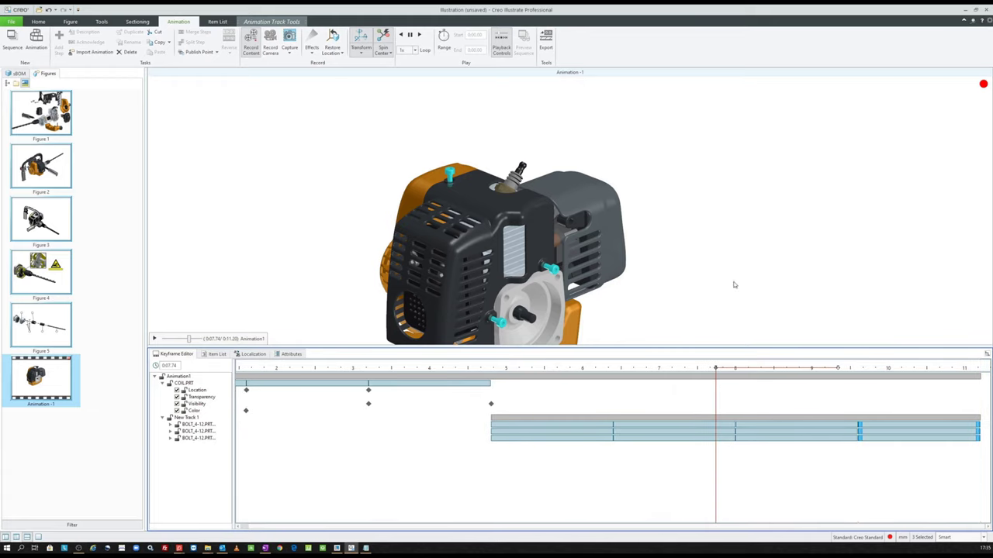
{"action": "key", "text": "space"}
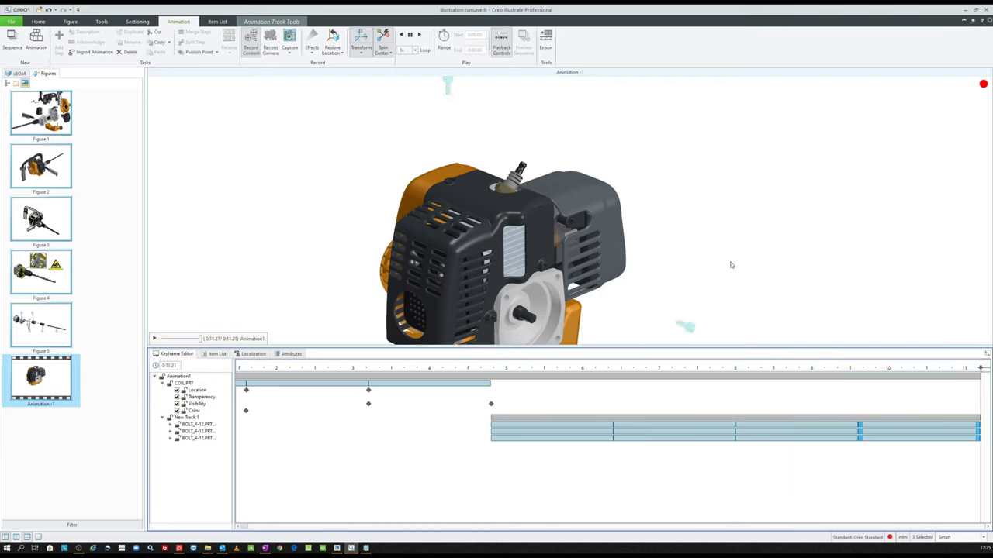
- Enlarge the 3D view and turn the engine from isometric toward a front view
{"action": "left_click", "coordinate": [26, 537]}
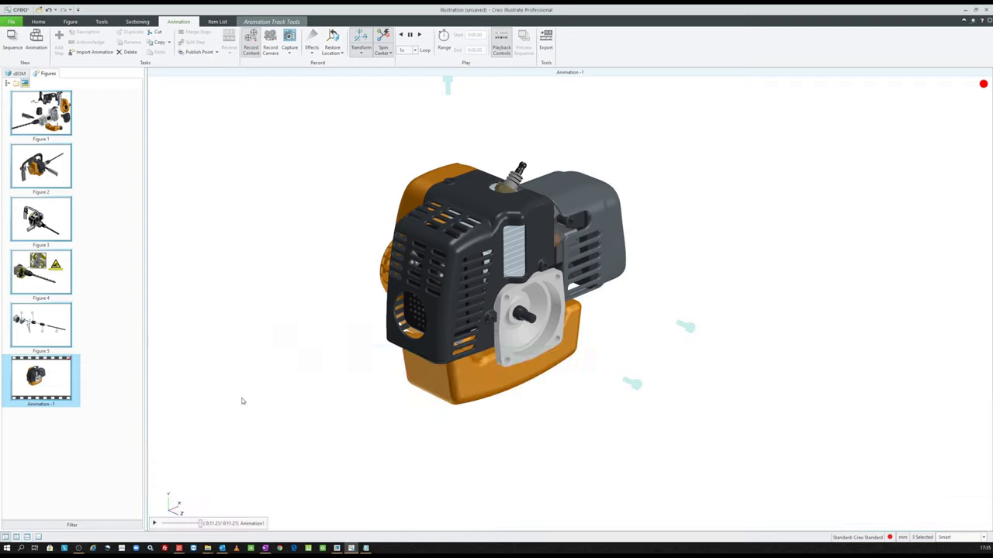
{"action": "left_click", "coordinate": [26, 537]}
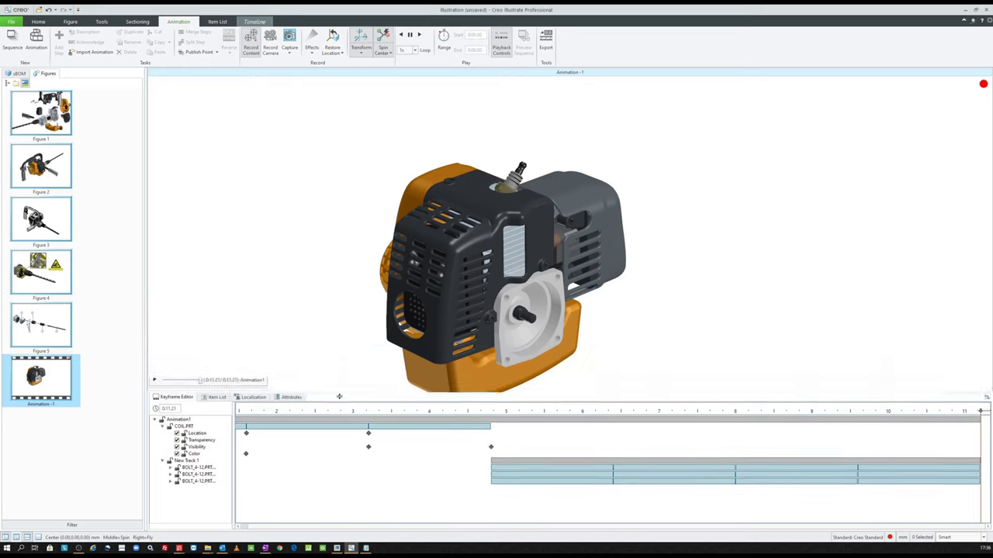
{"action": "left_click_drag", "start_coordinate": [348, 345], "coordinate": [363, 430]}
{"action": "mouse_move", "coordinate": [468, 258]}
{"action": "middle_mouse_down"}
{"action": "mouse_move", "coordinate": [464, 247]}
{"action": "mouse_move", "coordinate": [443, 254]}
{"action": "middle_mouse_up"}
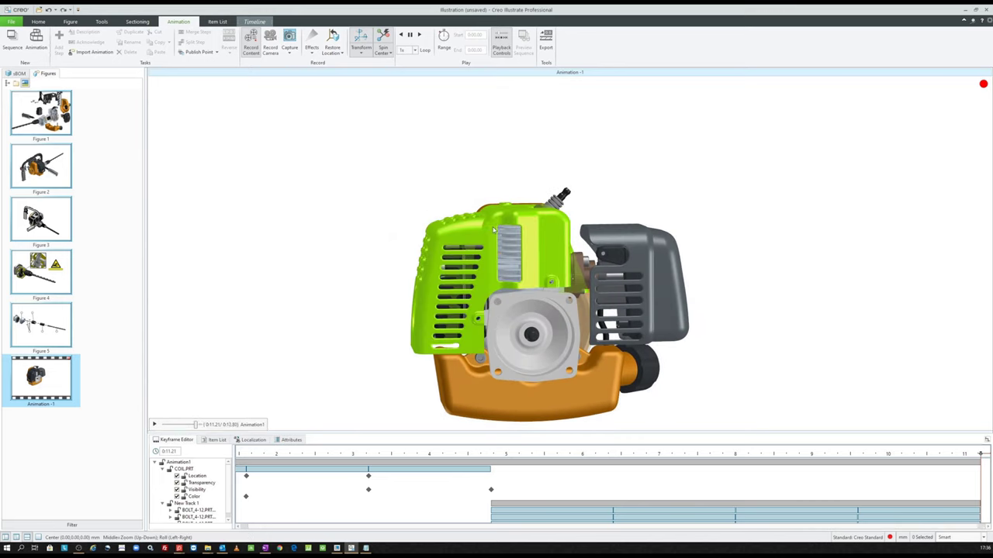
{"action": "key", "text": "ctrl+z"}
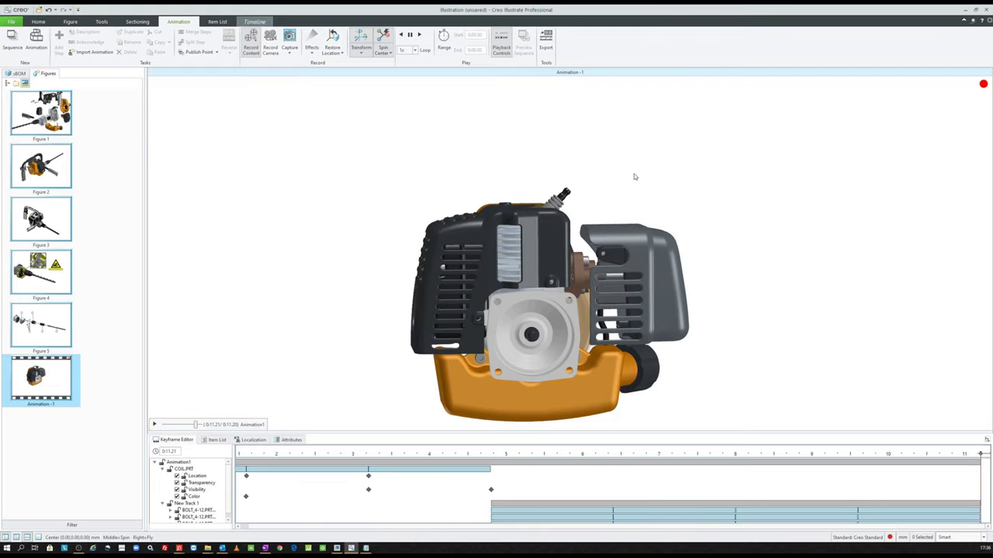
{"action": "middle_click_drag", "start_coordinate": [636, 174], "coordinate": [551, 474]}
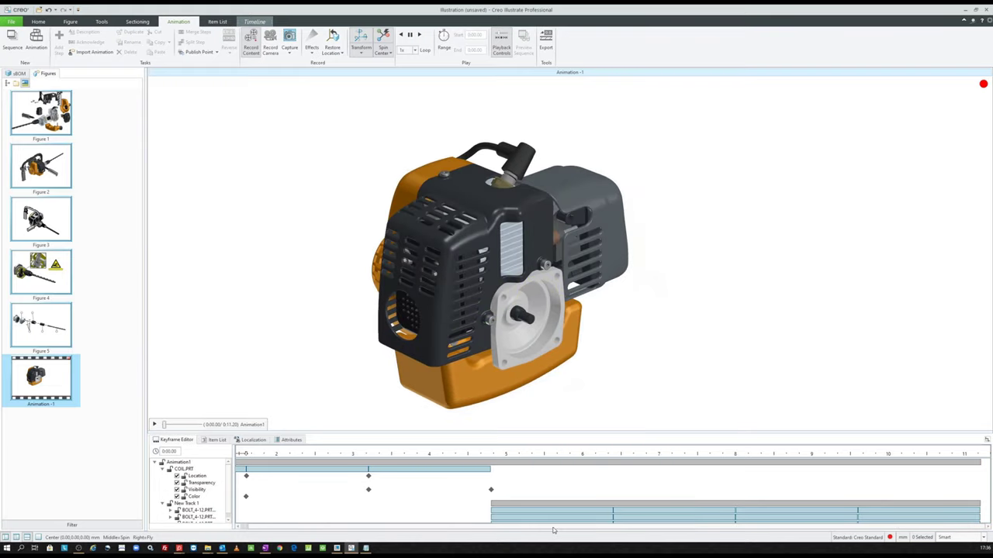
{"action": "left_click_drag", "start_coordinate": [746, 432], "coordinate": [747, 414]}
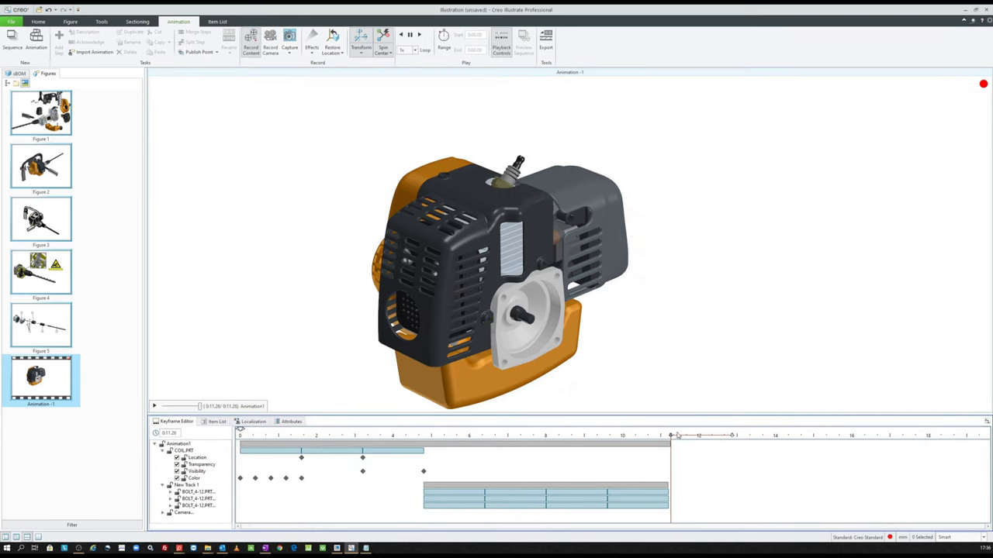
{"action": "left_click", "coordinate": [543, 318]}
{"action": "mouse_move", "coordinate": [543, 318]}
{"action": "middle_mouse_down"}
{"action": "mouse_move", "coordinate": [515, 286]}
{"action": "mouse_move", "coordinate": [505, 288]}
{"action": "middle_mouse_up"}
{"action": "left_click", "coordinate": [348, 350]}
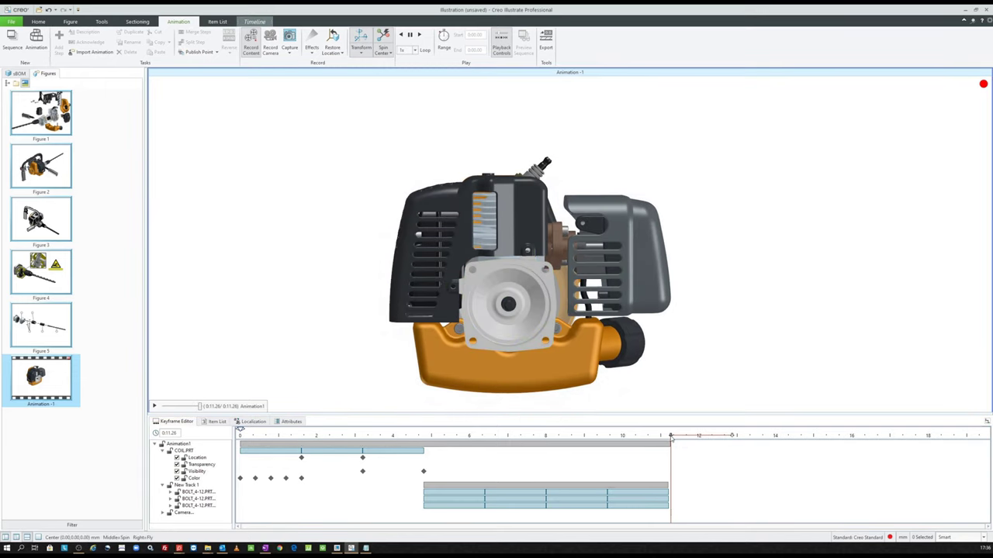
- At about 12.6 s, rotate the engine to a slightly raised front view and record the camera
{"action": "left_click_drag", "start_coordinate": [671, 437], "coordinate": [721, 436]}
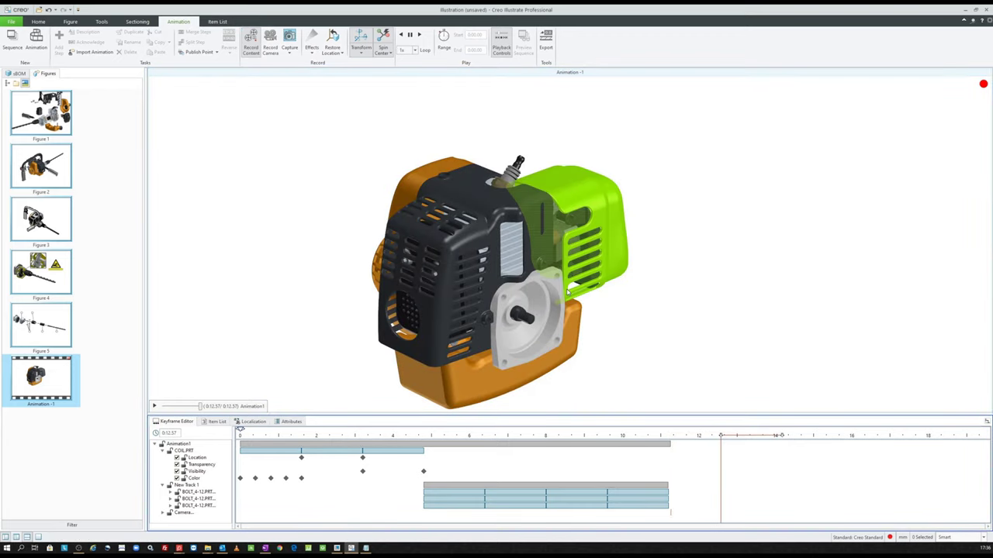
{"action": "middle_click_drag", "start_coordinate": [568, 293], "coordinate": [578, 289]}
{"action": "middle_click_drag", "start_coordinate": [466, 256], "coordinate": [423, 233]}
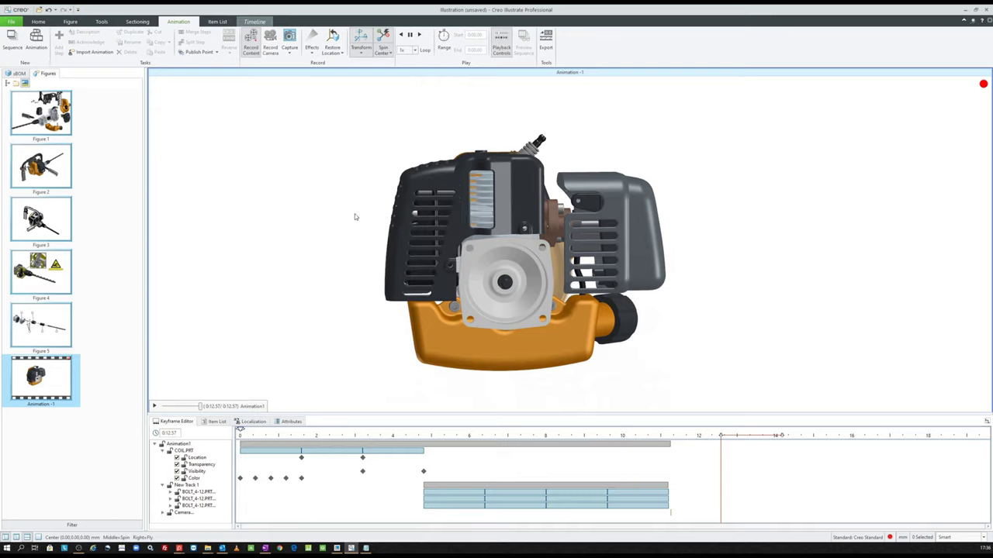
{"action": "left_click", "coordinate": [291, 40]}
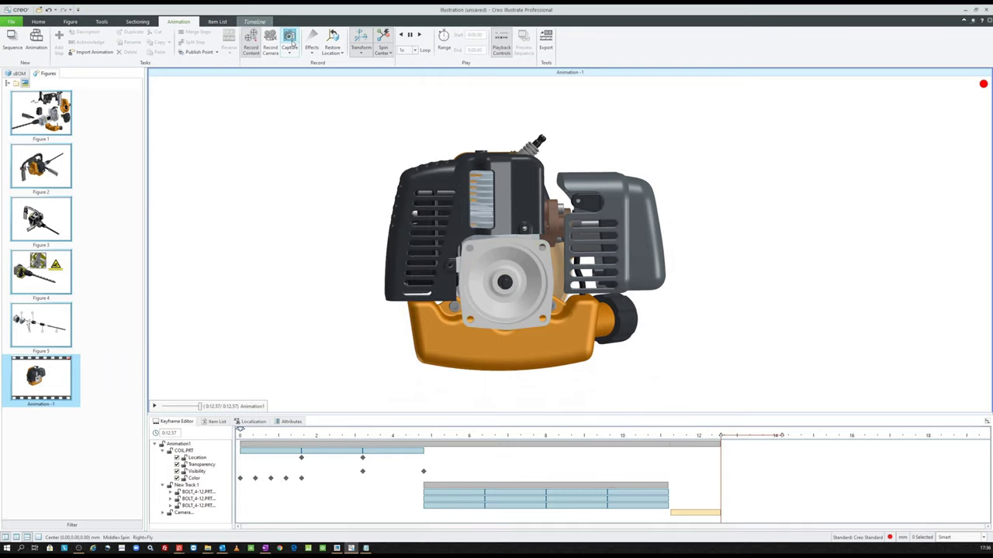
{"action": "left_click", "coordinate": [400, 183]}
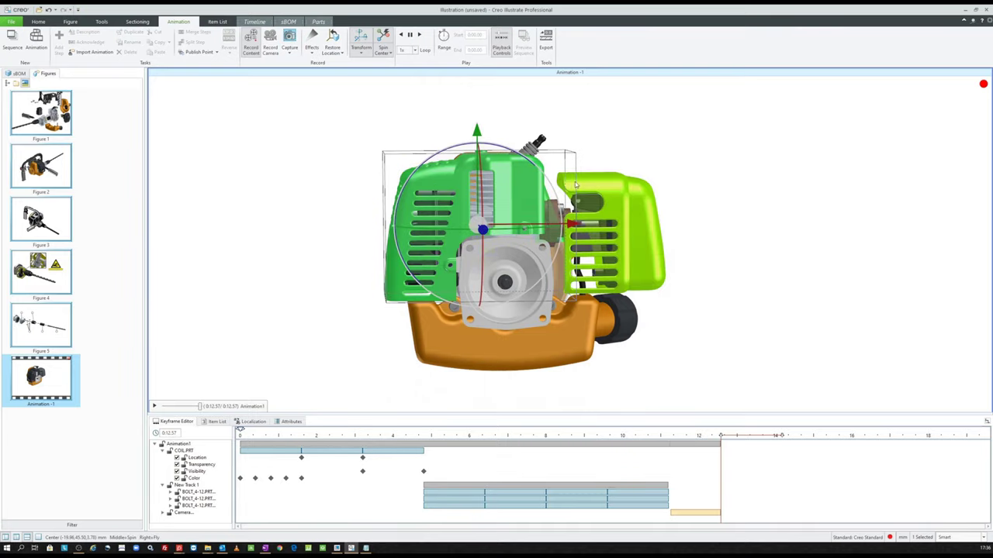
- Fade out the engine shroud and scrub 10.4–12.2 s to preview the result
{"action": "left_click", "coordinate": [312, 51]}
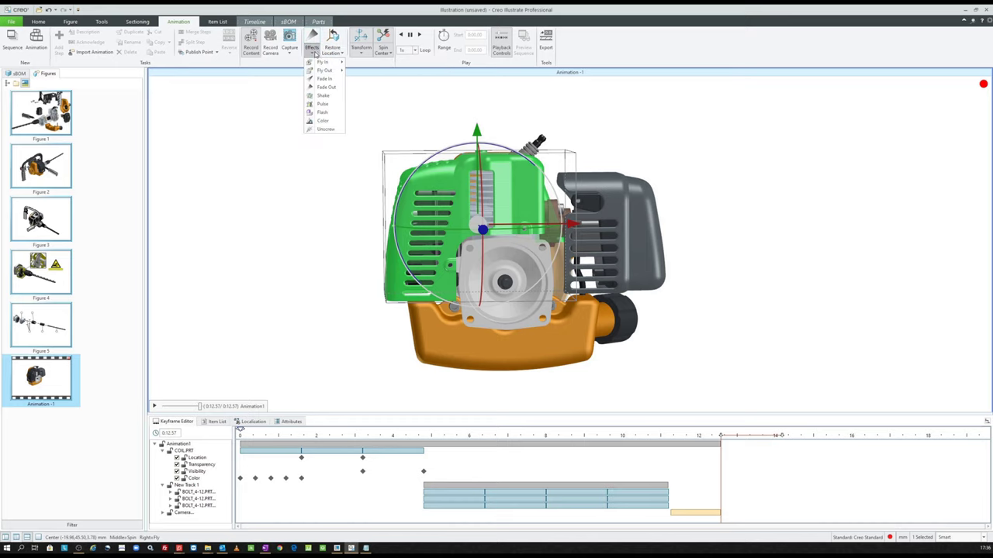
{"action": "left_click", "coordinate": [331, 88]}
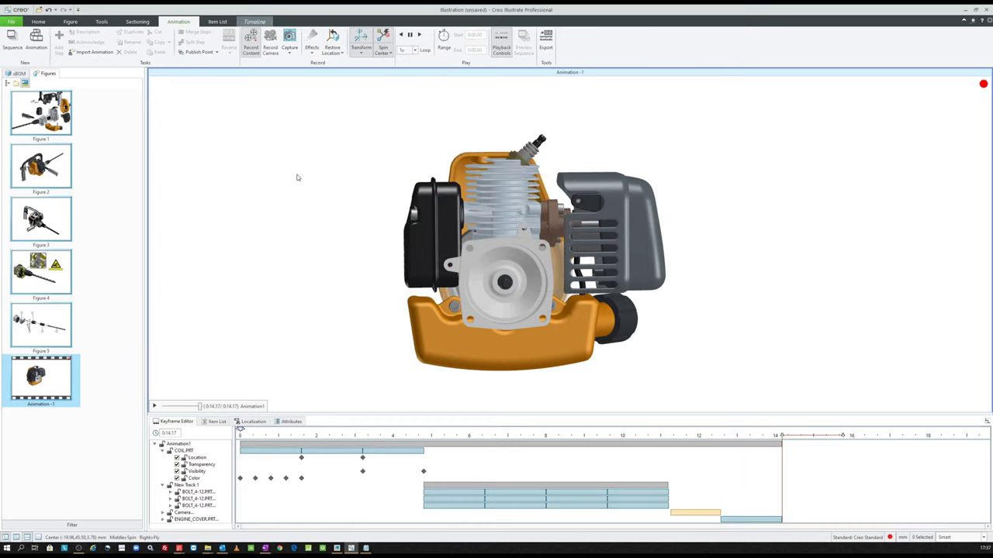
{"action": "left_click", "coordinate": [637, 436]}
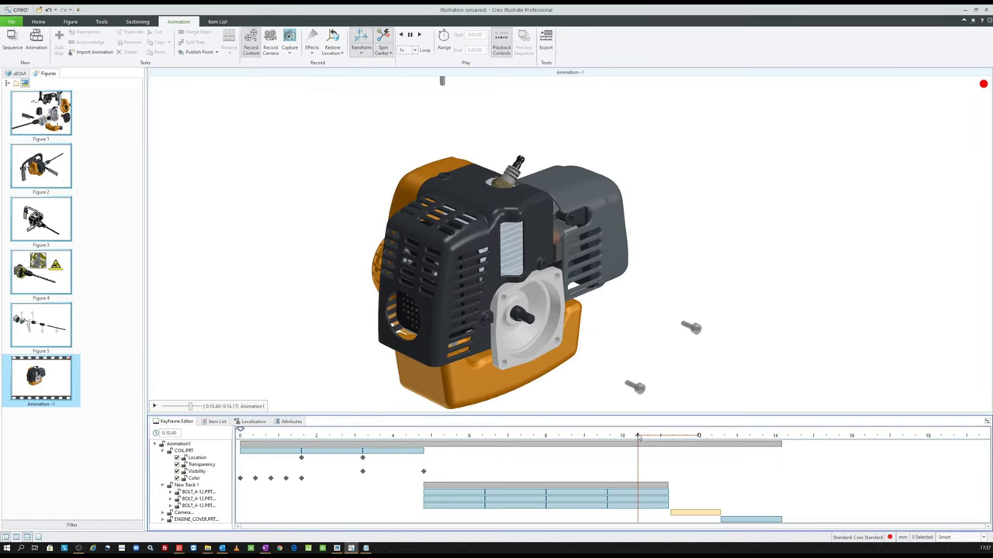
{"action": "mouse_move", "coordinate": [637, 436]}
{"action": "left_mouse_down"}
{"action": "mouse_move", "coordinate": [706, 435]}
{"action": "mouse_move", "coordinate": [686, 447]}
{"action": "mouse_move", "coordinate": [787, 439]}
{"action": "left_mouse_up"}
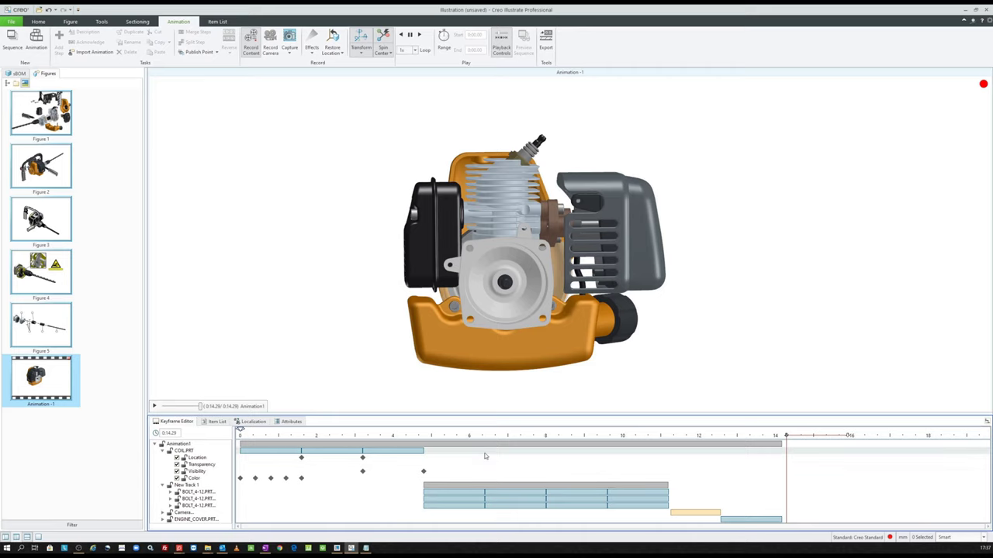
{"action": "left_click", "coordinate": [304, 445]}
{"action": "left_click", "coordinate": [305, 451]}
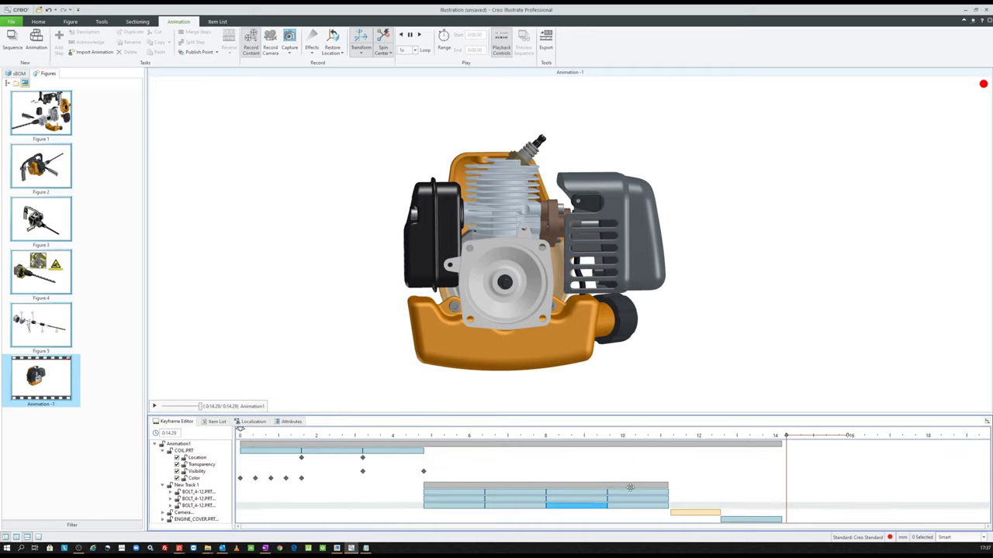
{"action": "left_click", "coordinate": [469, 491]}
{"action": "left_click", "coordinate": [421, 471]}
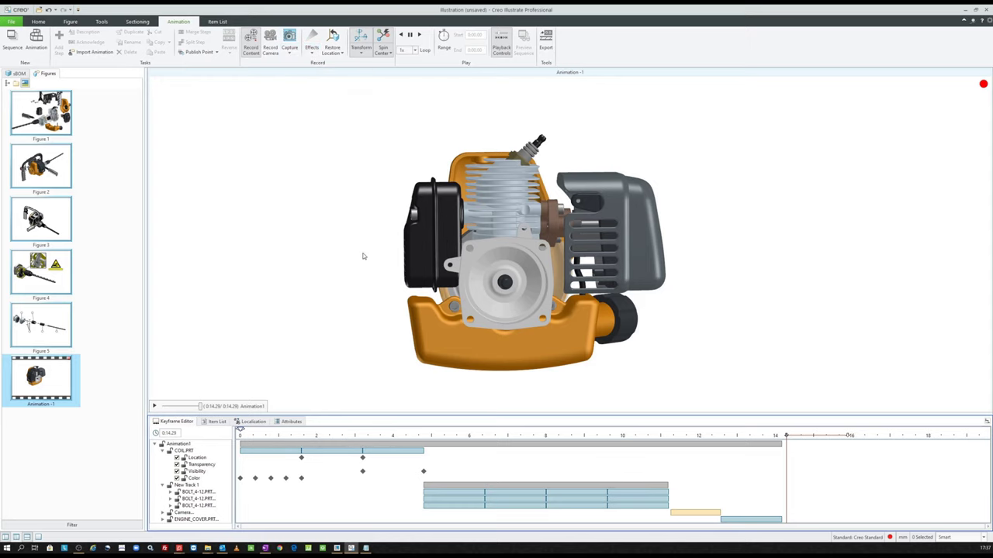
- Export the animation to the Desktop as backup.mp4 using the H264 Encoder MFT CBR 8 Mbps preset
{"action": "left_click", "coordinate": [547, 39]}
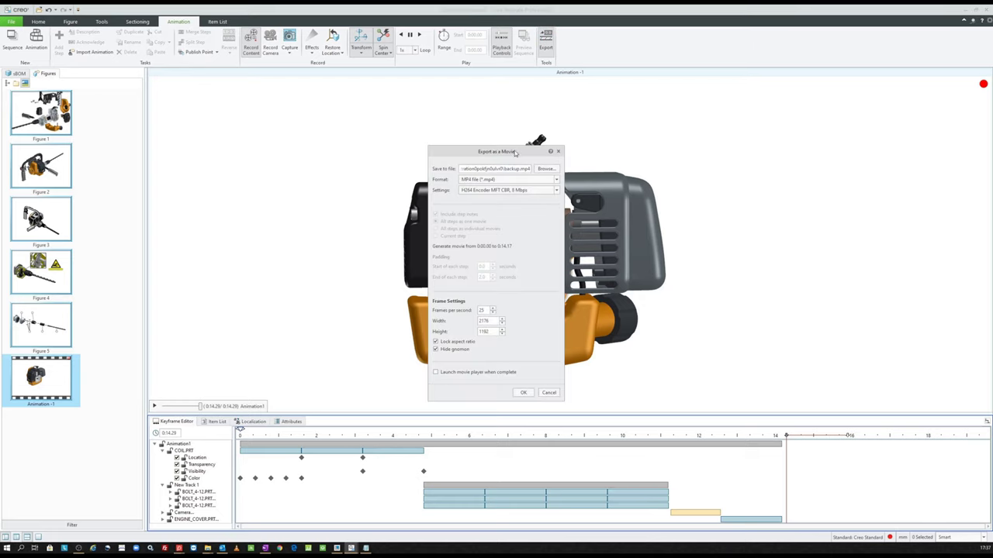
{"action": "left_click_drag", "start_coordinate": [514, 153], "coordinate": [339, 127]}
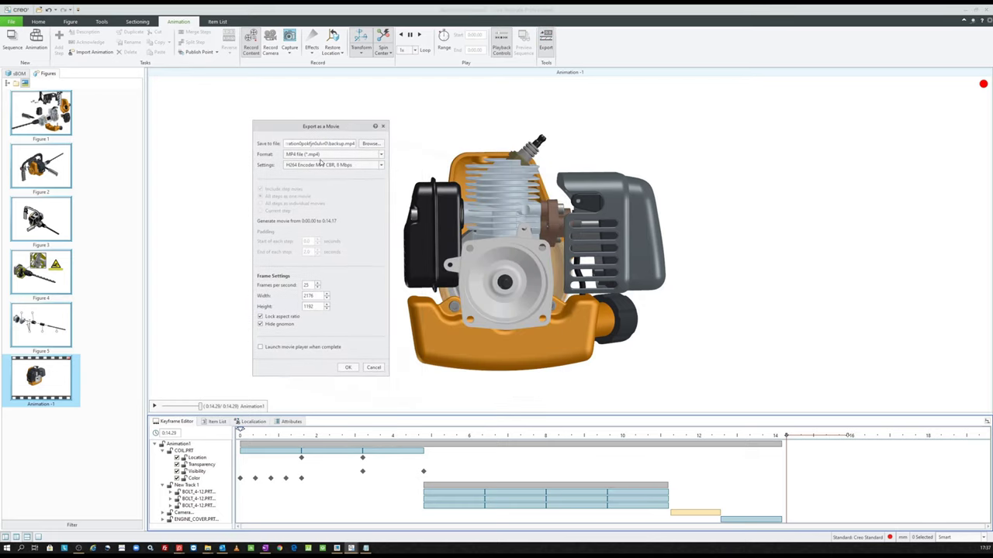
{"action": "left_click", "coordinate": [322, 164]}
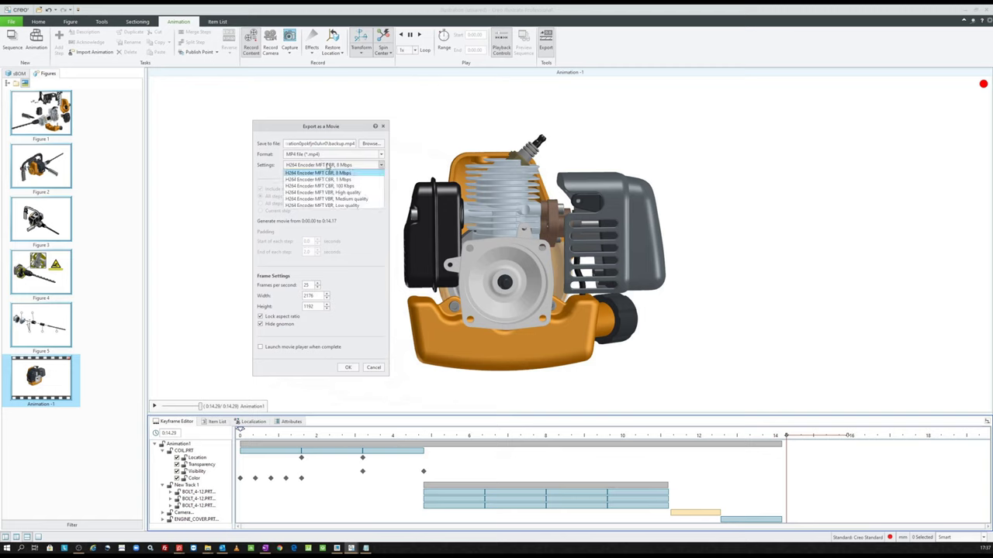
{"action": "left_click", "coordinate": [329, 170]}
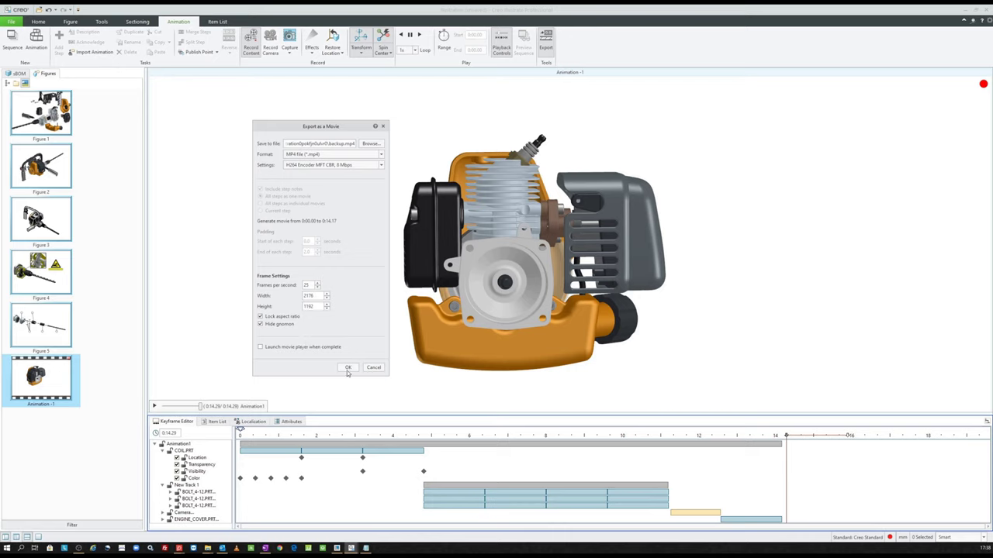
{"action": "left_click", "coordinate": [369, 144]}
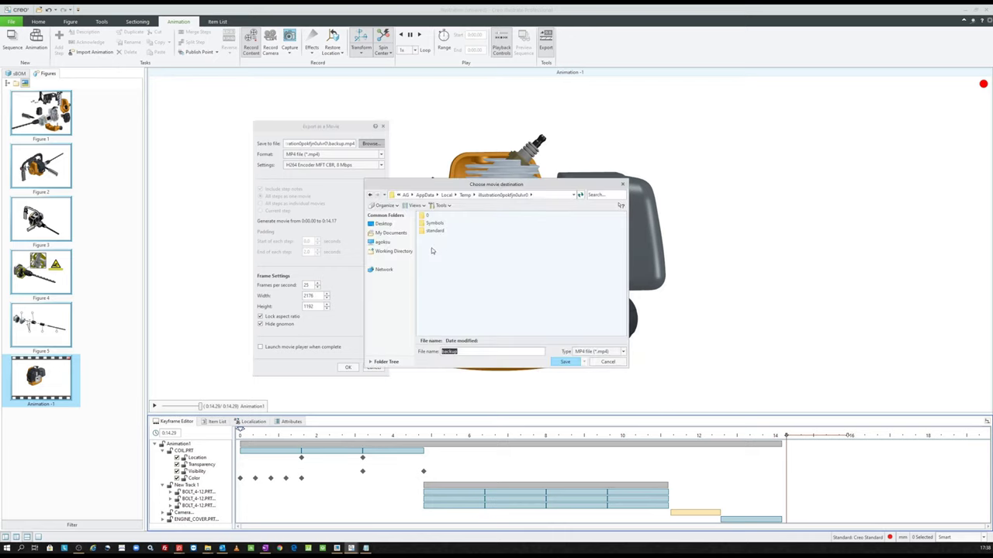
{"action": "left_click", "coordinate": [564, 362]}
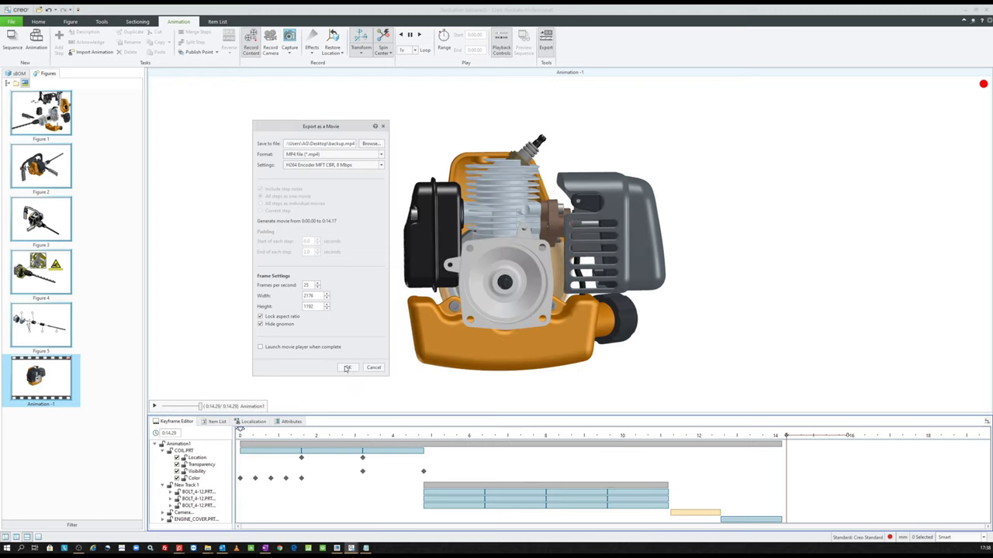
{"action": "left_click", "coordinate": [348, 368]}
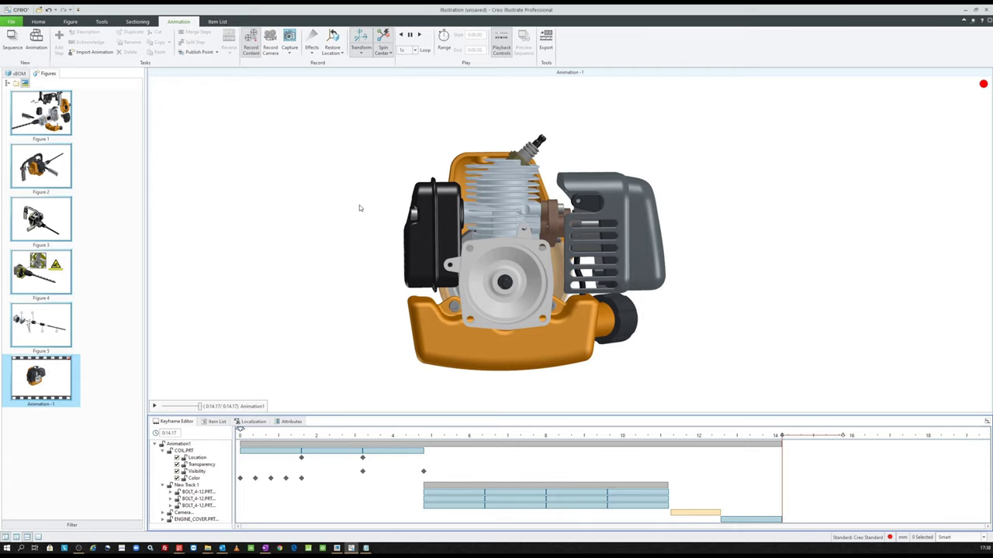
- Play backup.mp4 from the Desktop folder in File Explorer
{"action": "left_click", "coordinate": [359, 208]}
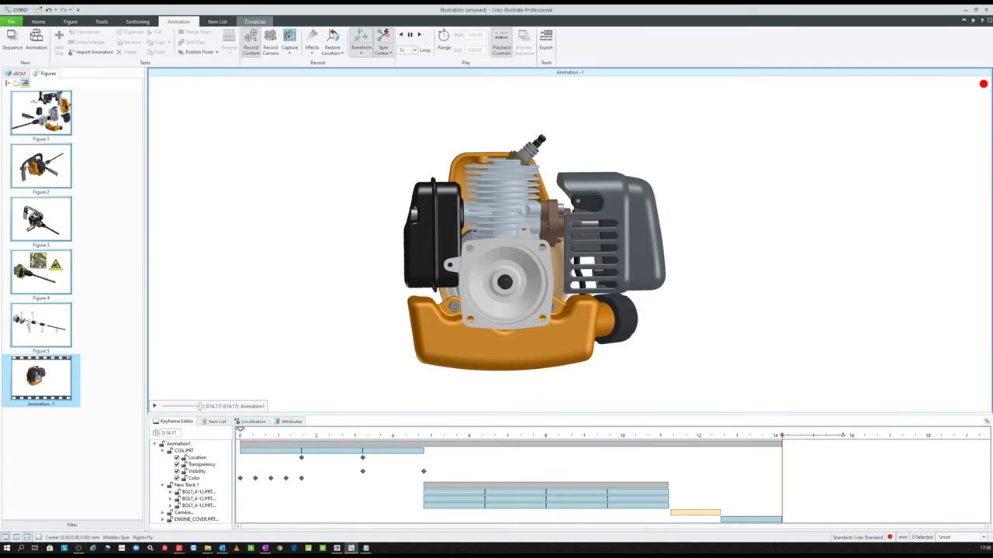
{"action": "left_click", "coordinate": [207, 549]}
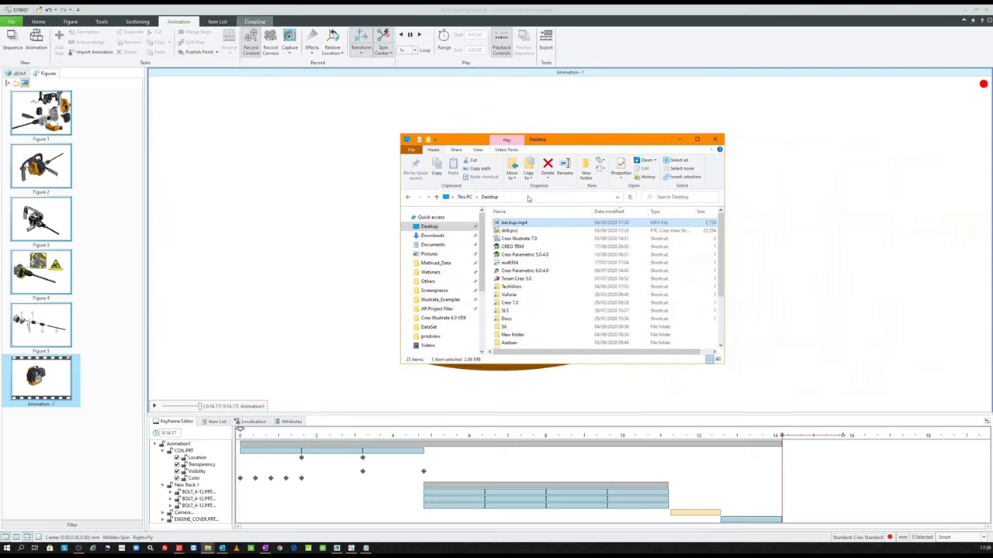
{"action": "double_click", "coordinate": [513, 223]}
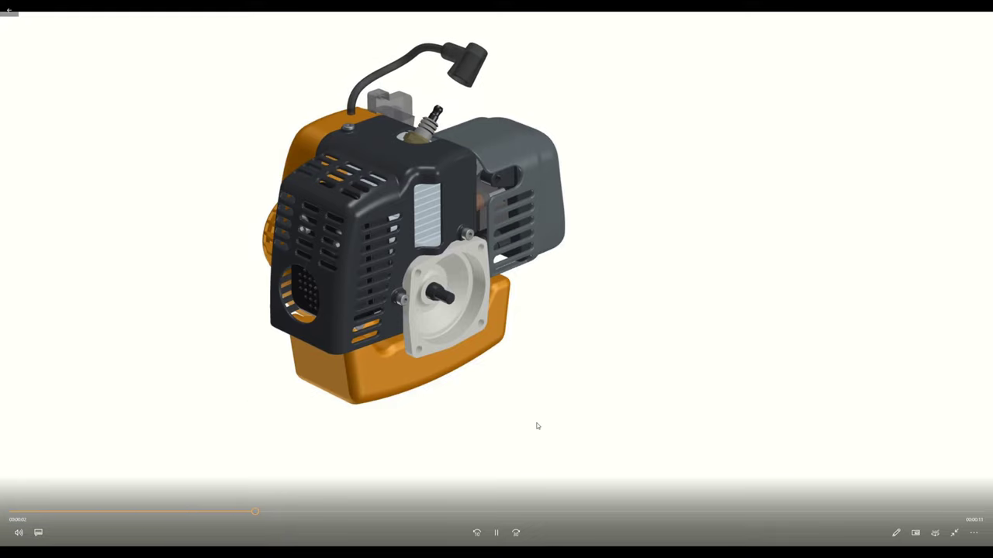
- Exit full-screen playback of backup.mp4 and close the Desktop folder window
{"action": "left_click", "coordinate": [954, 533]}
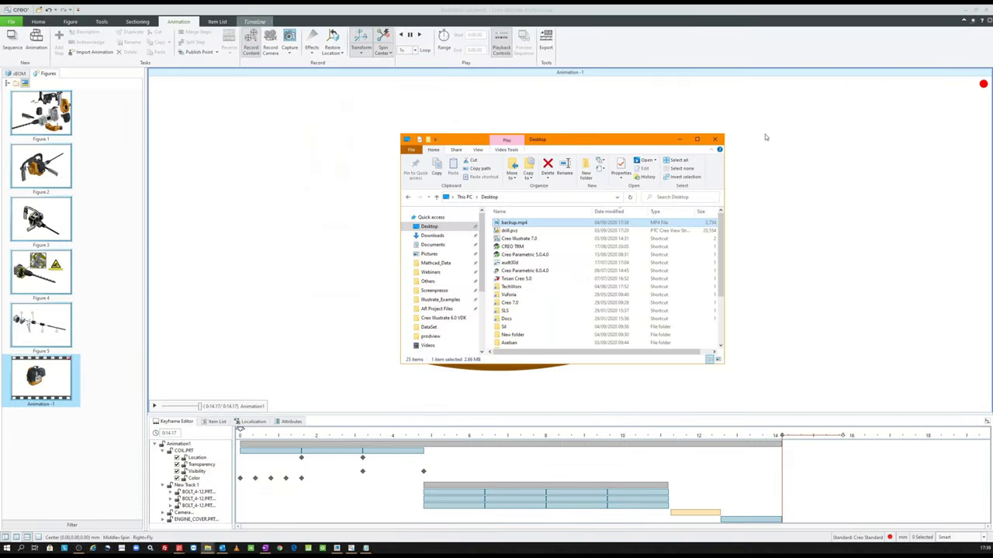
{"action": "left_click", "coordinate": [717, 139]}
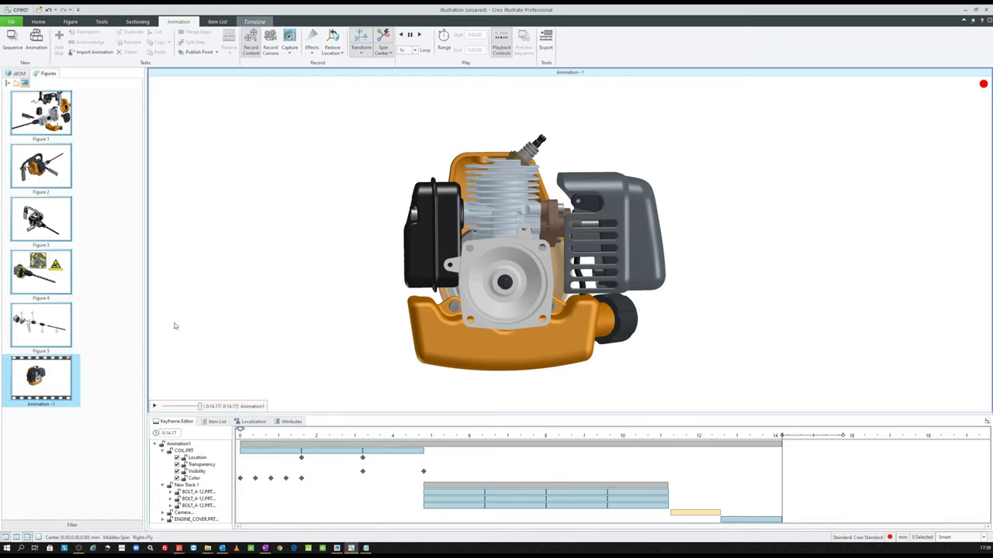
- Duplicate Figure 2 and rename the copy 'Sequence Anim'
{"action": "left_click", "coordinate": [58, 387]}
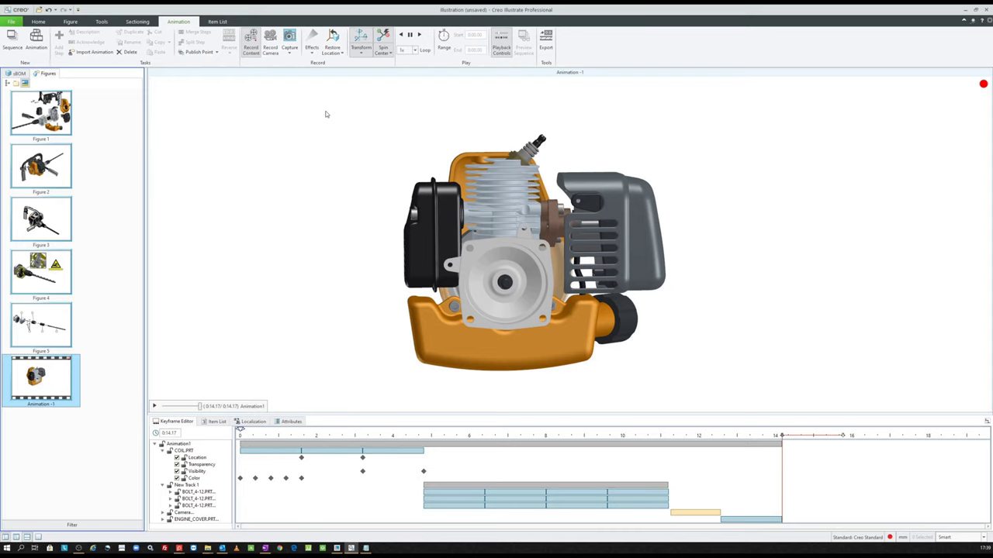
{"action": "right_click", "coordinate": [62, 374]}
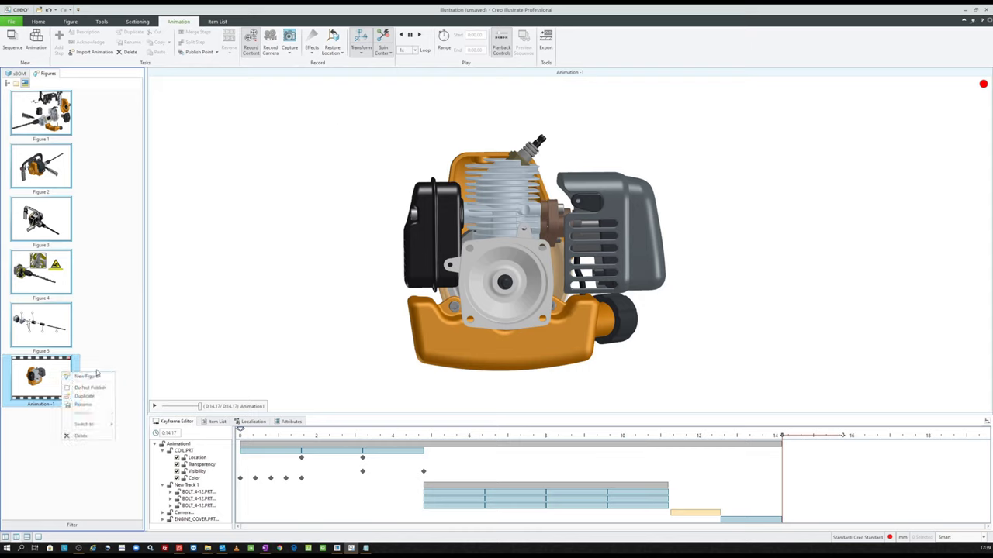
{"action": "left_click", "coordinate": [55, 155]}
{"action": "left_click", "coordinate": [46, 161]}
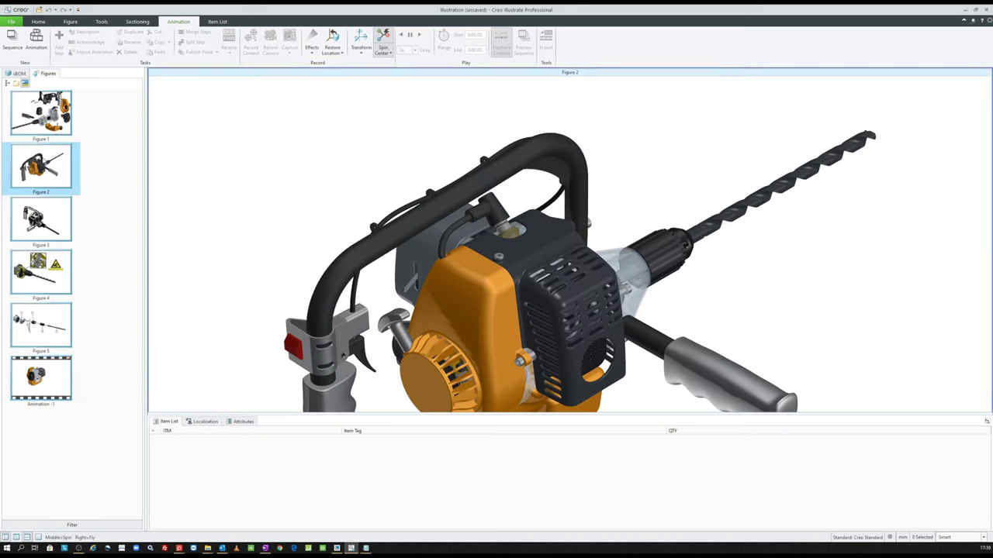
{"action": "right_click", "coordinate": [44, 158]}
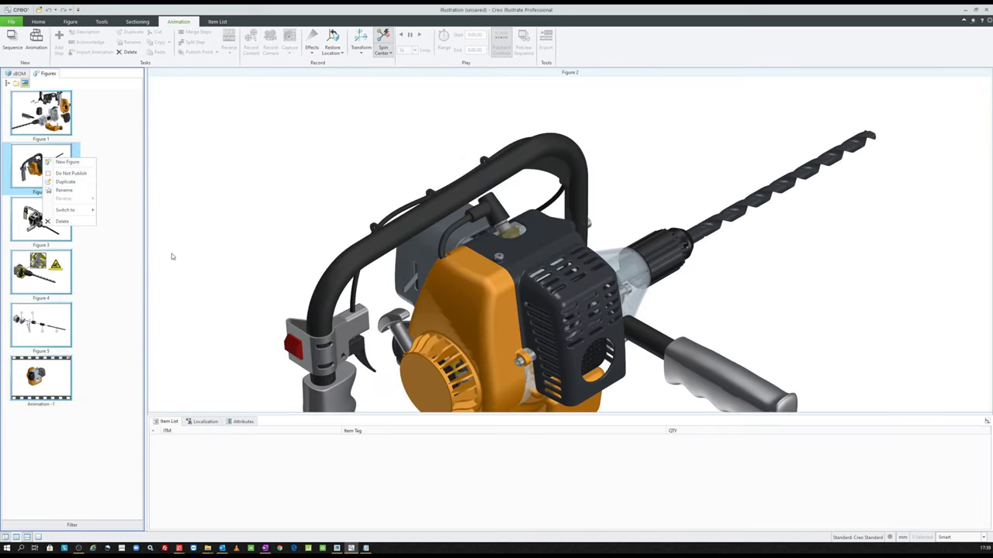
{"action": "left_click", "coordinate": [77, 183]}
{"action": "right_click", "coordinate": [51, 435]}
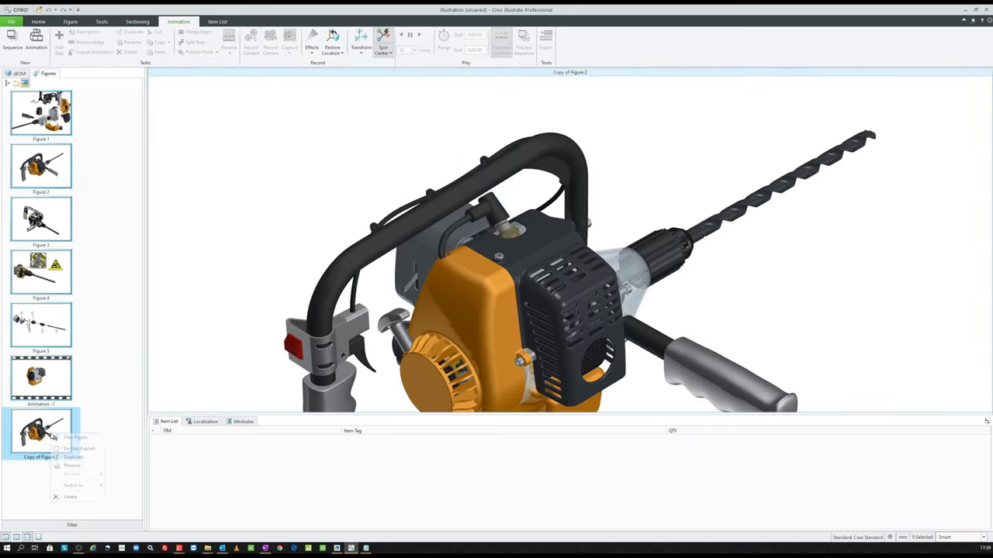
{"action": "left_click", "coordinate": [80, 465]}
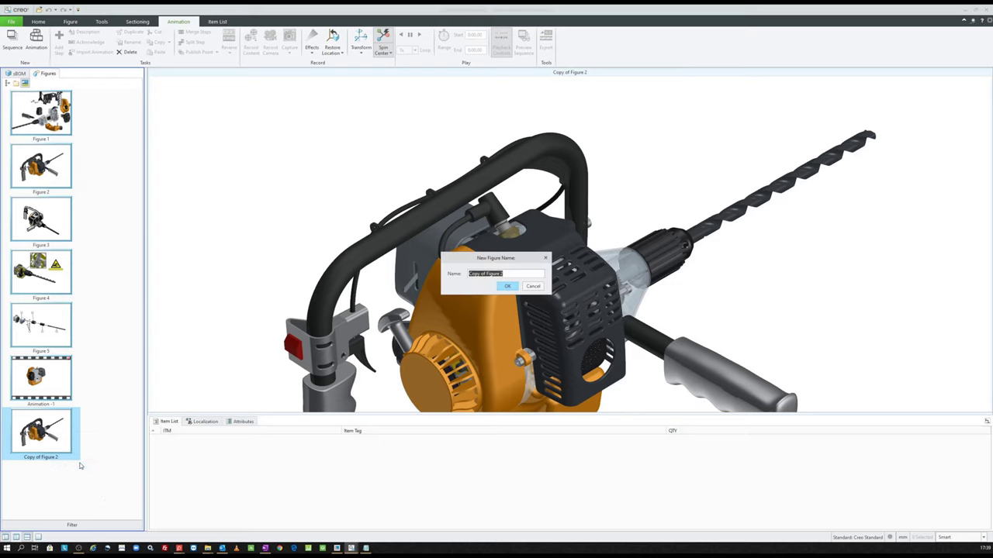
{"action": "type", "text": "Seq"}
{"action": "type", "text": "im"}
{"action": "key", "text": "Return"}
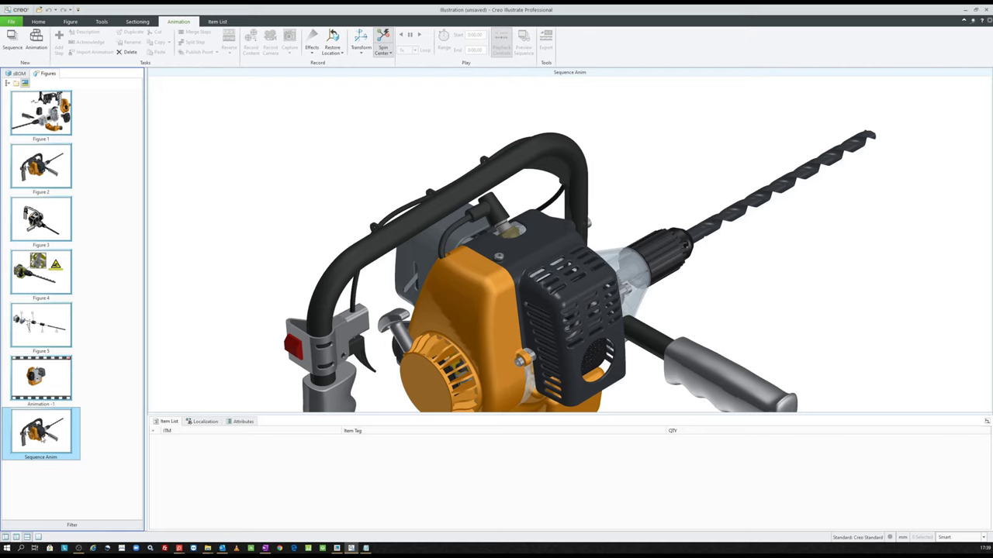
- Orient the drill to the iso-1 view, then spin it into a three-quarter angle
{"action": "left_click", "coordinate": [328, 190]}
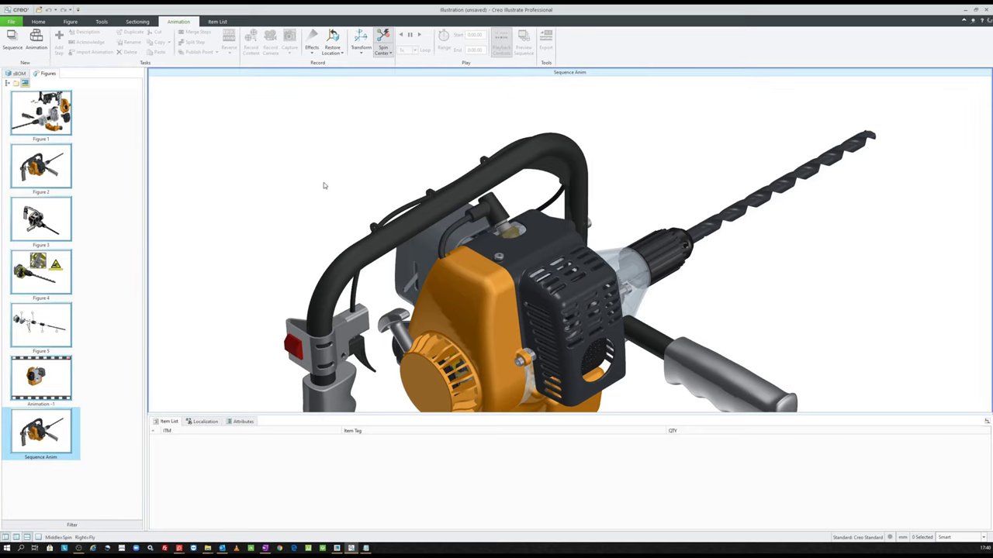
{"action": "left_click", "coordinate": [38, 21]}
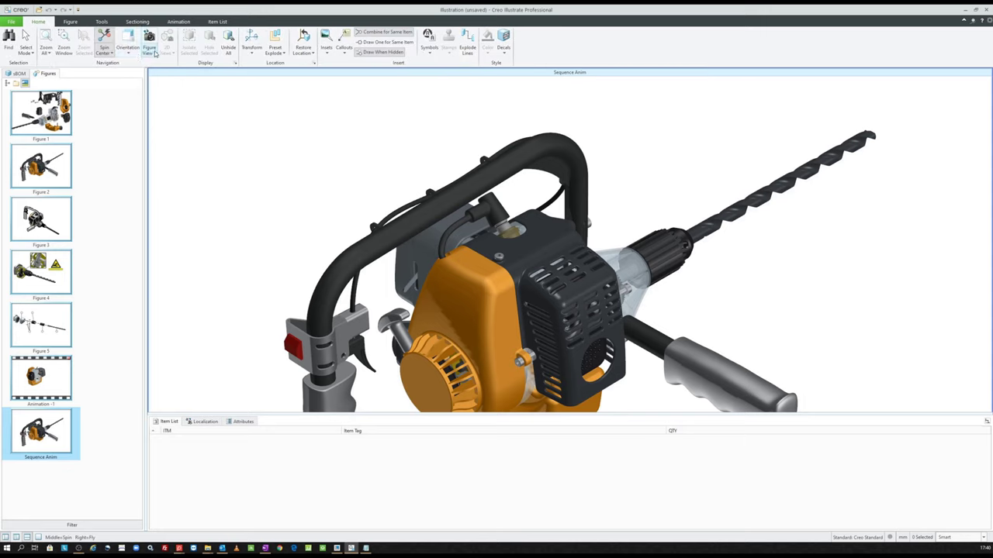
{"action": "left_click", "coordinate": [130, 52]}
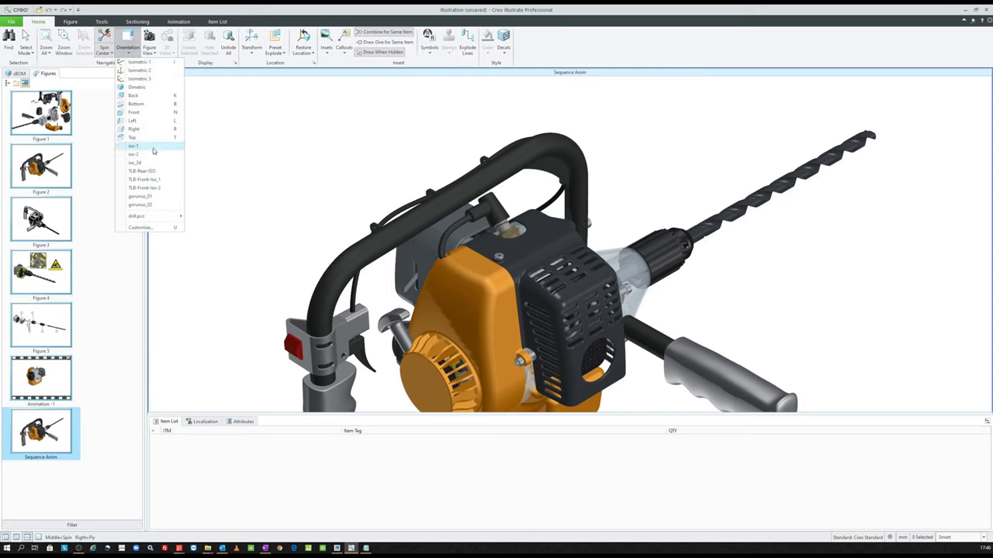
{"action": "left_click", "coordinate": [161, 68]}
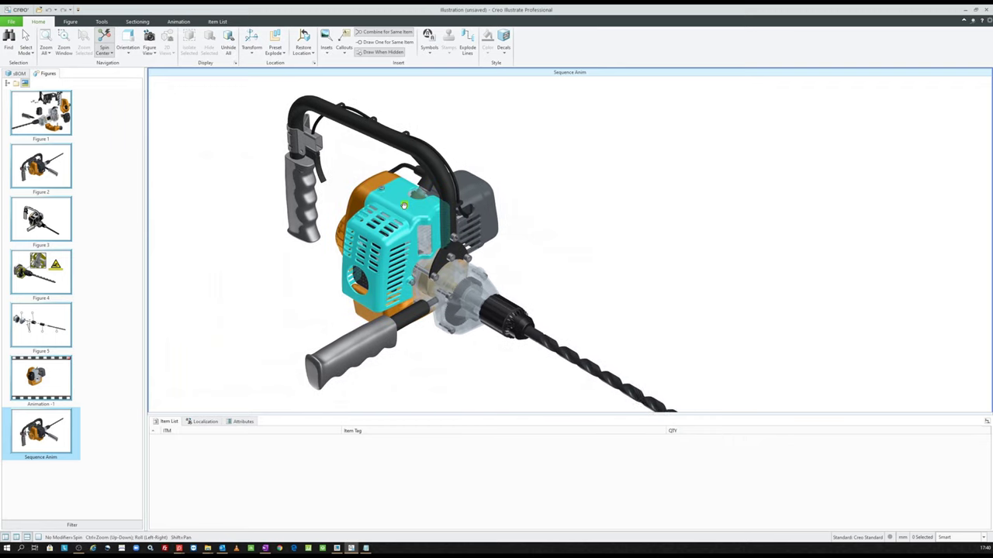
{"action": "middle_click_drag", "start_coordinate": [348, 181], "coordinate": [400, 204]}
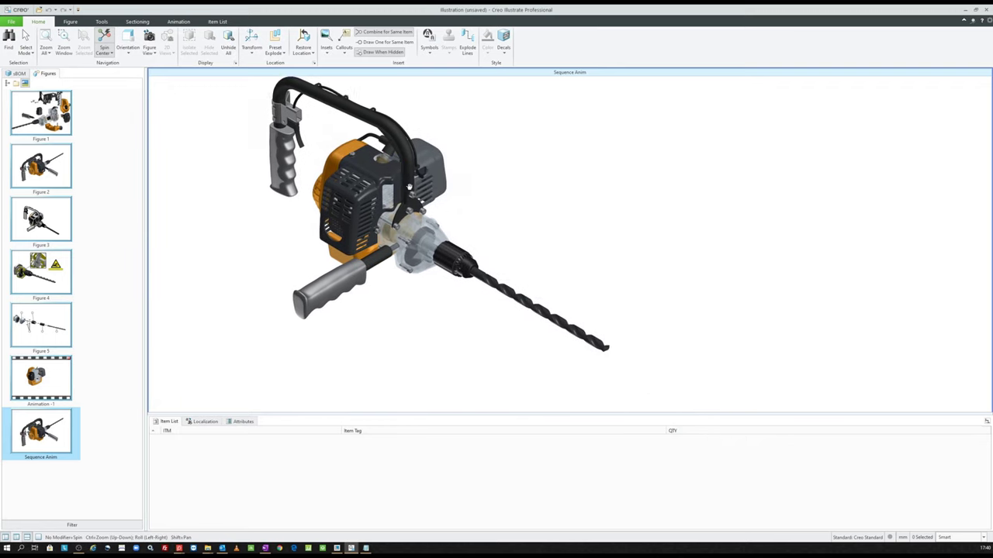
{"action": "left_click", "coordinate": [172, 22]}
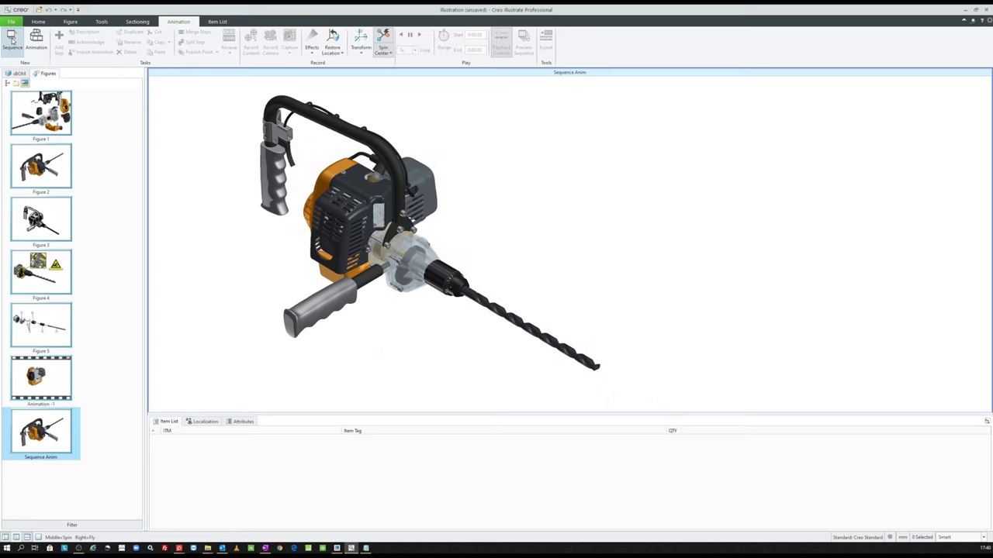
- Start Step 1 and give the selected drill bit and chuck a colour highlight
{"action": "left_click", "coordinate": [12, 39]}
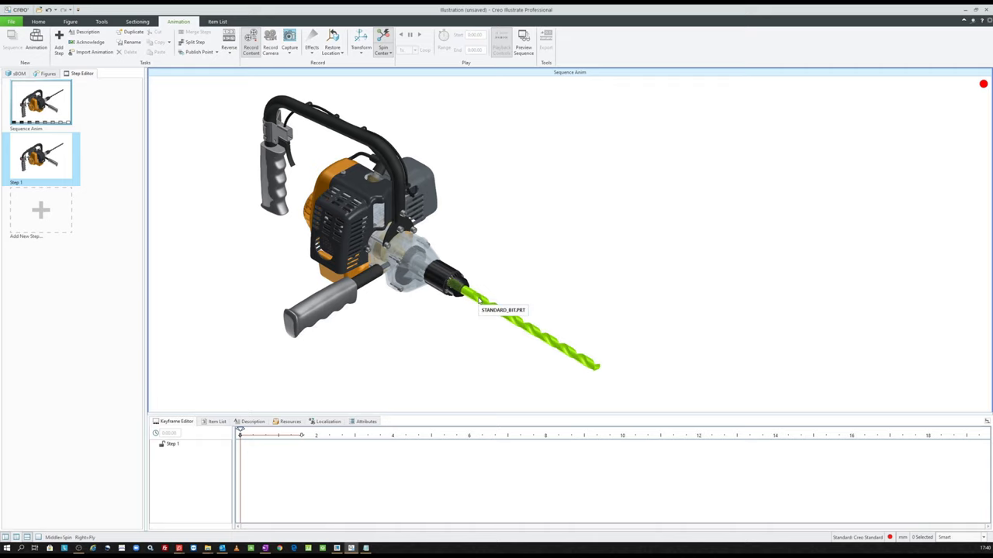
{"action": "left_click", "coordinate": [479, 301]}
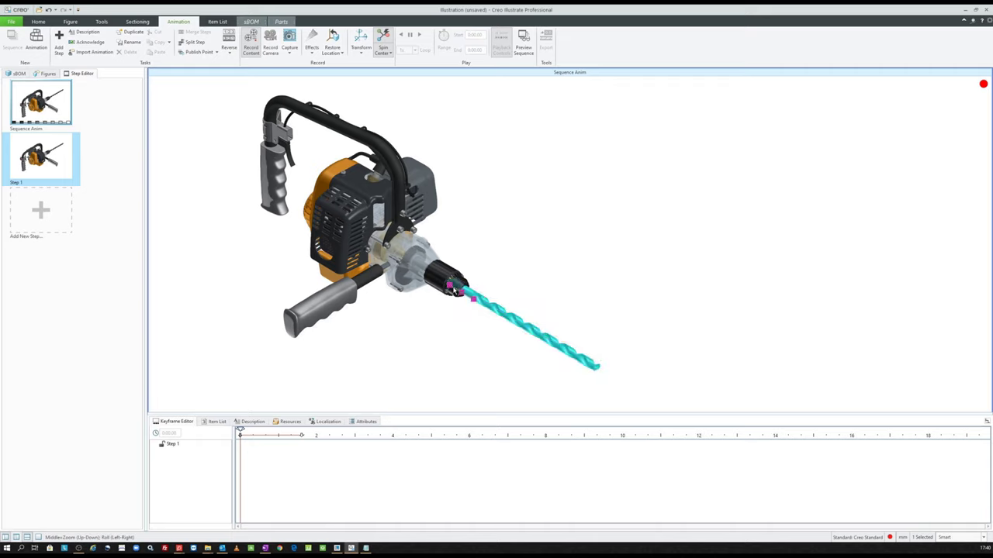
{"action": "middle_click_drag", "start_coordinate": [505, 272], "coordinate": [439, 295], "text": "ctrl"}
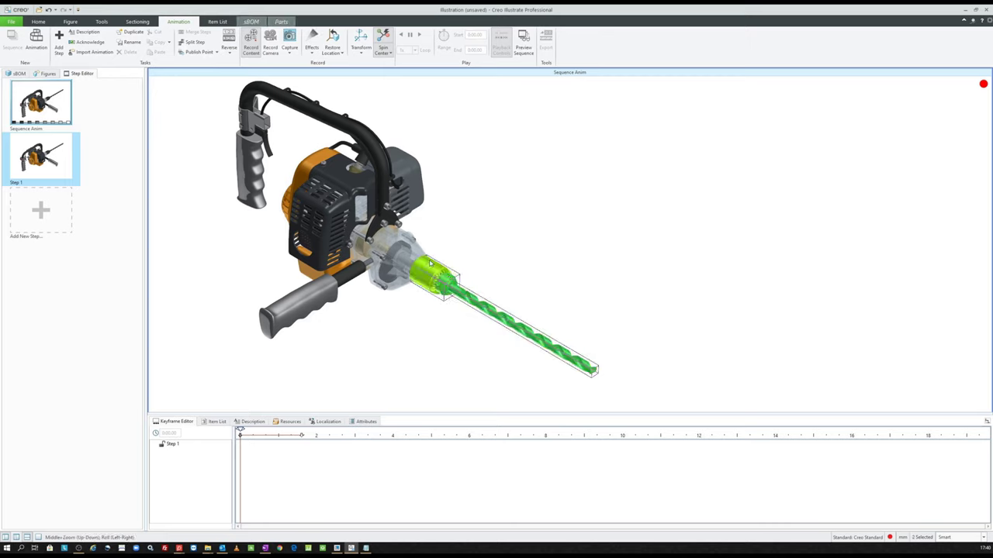
{"action": "left_click", "coordinate": [437, 265], "text": "ctrl"}
{"action": "left_click", "coordinate": [312, 50]}
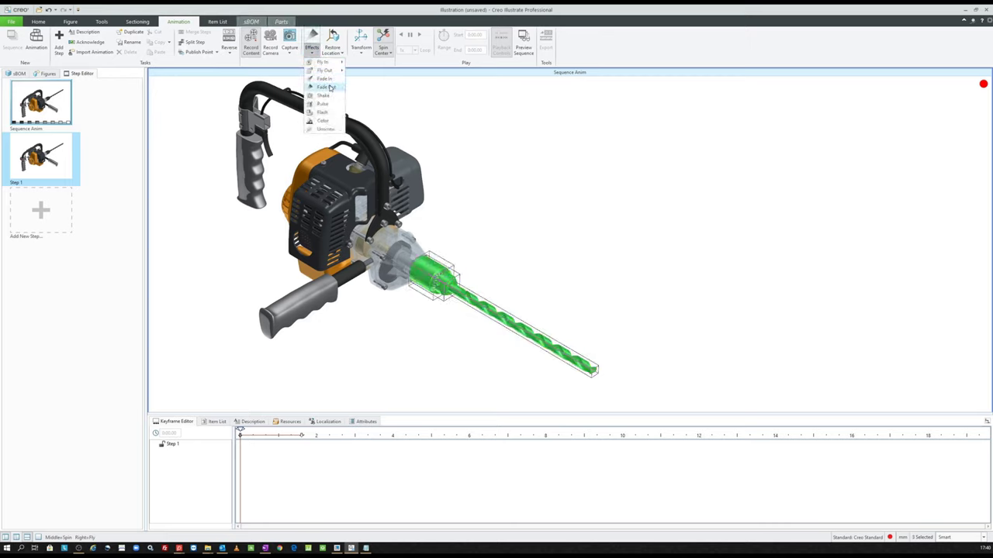
{"action": "left_click", "coordinate": [324, 120]}
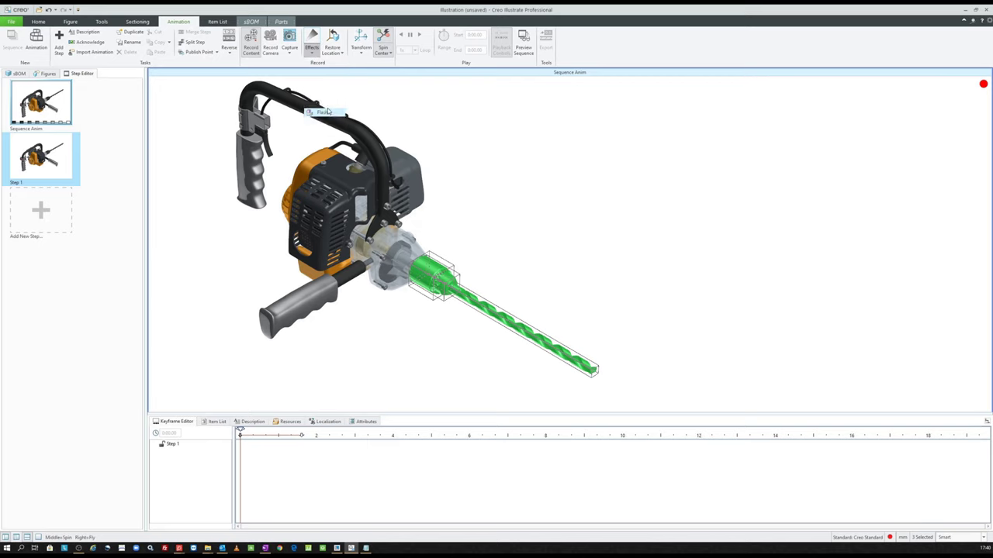
{"action": "left_click", "coordinate": [310, 235]}
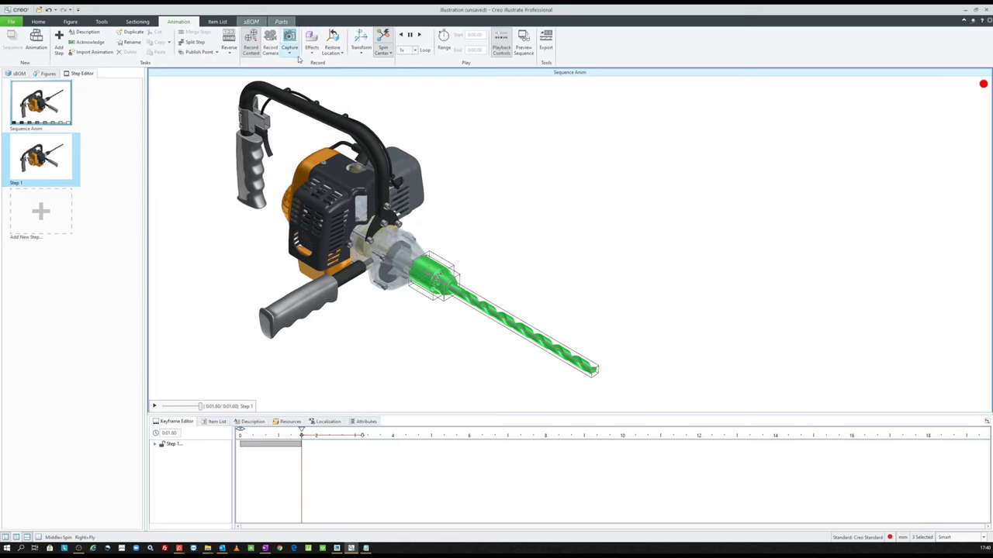
- Slide the bit and chuck out of the drill, fade them out, and play the step
{"action": "left_click", "coordinate": [360, 43]}
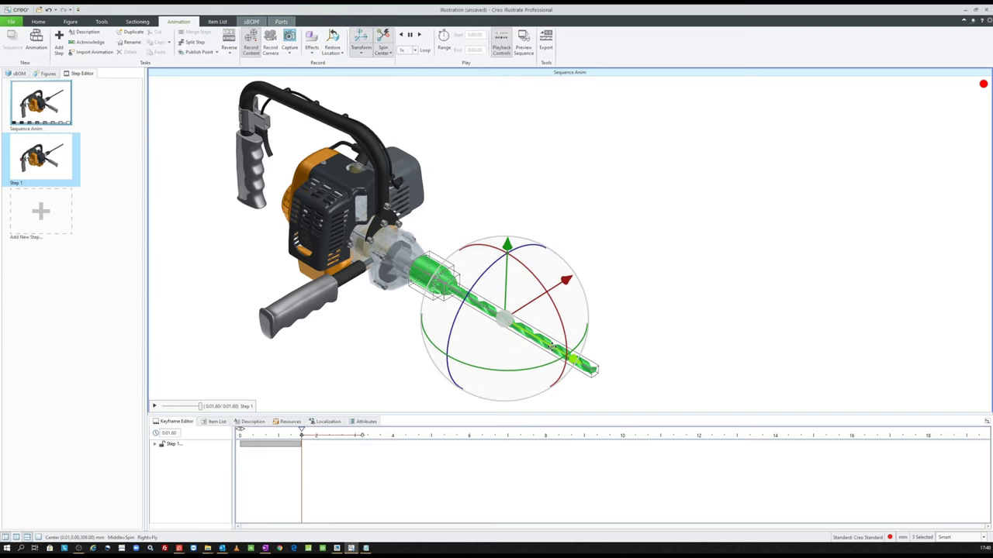
{"action": "left_click_drag", "start_coordinate": [549, 347], "coordinate": [657, 408]}
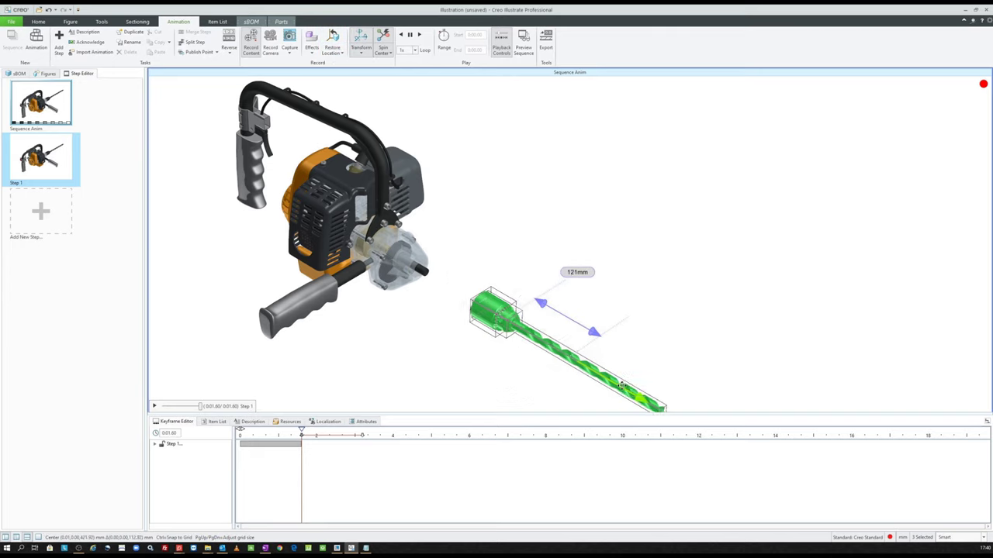
{"action": "left_click", "coordinate": [311, 46]}
{"action": "left_click", "coordinate": [334, 88]}
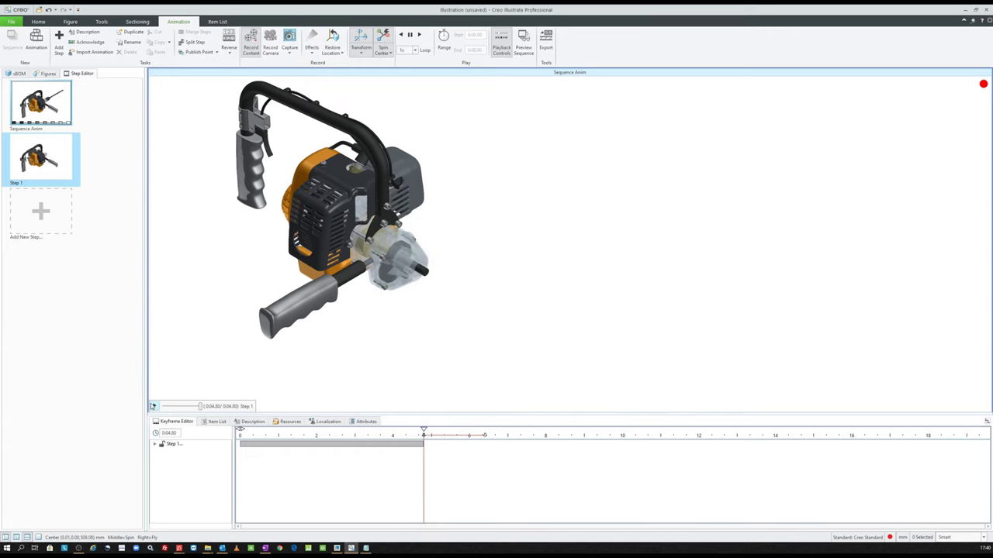
{"action": "left_click", "coordinate": [152, 405]}
- Add Step 2 and highlight the three housing bolts in yellow
{"action": "left_click", "coordinate": [45, 215]}
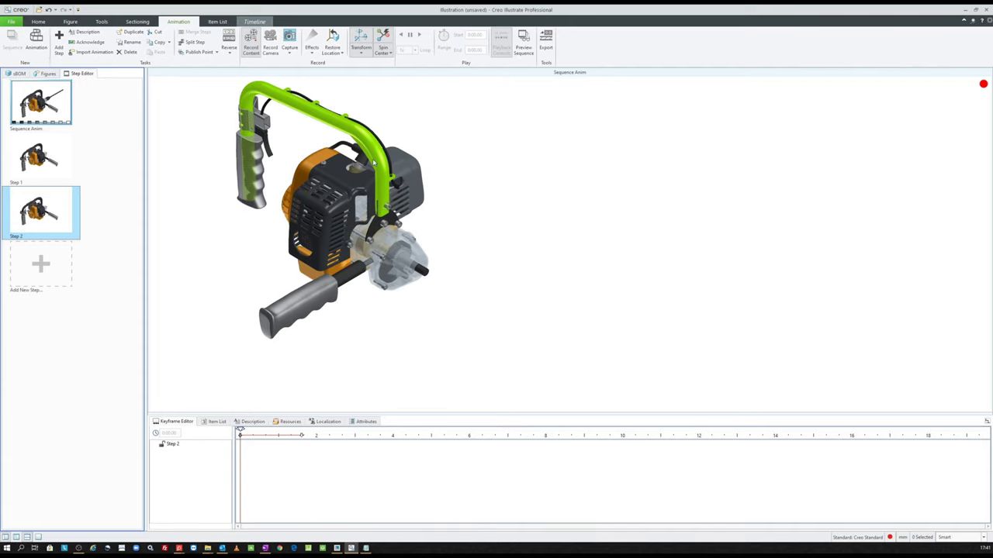
{"action": "left_click", "coordinate": [398, 225]}
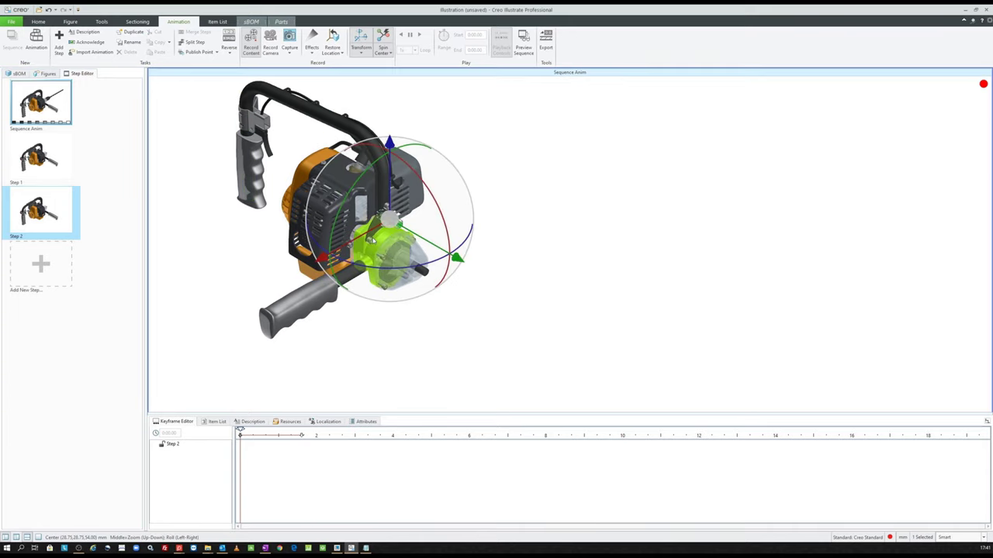
{"action": "left_click", "coordinate": [369, 241], "text": "ctrl"}
{"action": "left_click", "coordinate": [388, 226], "text": "ctrl"}
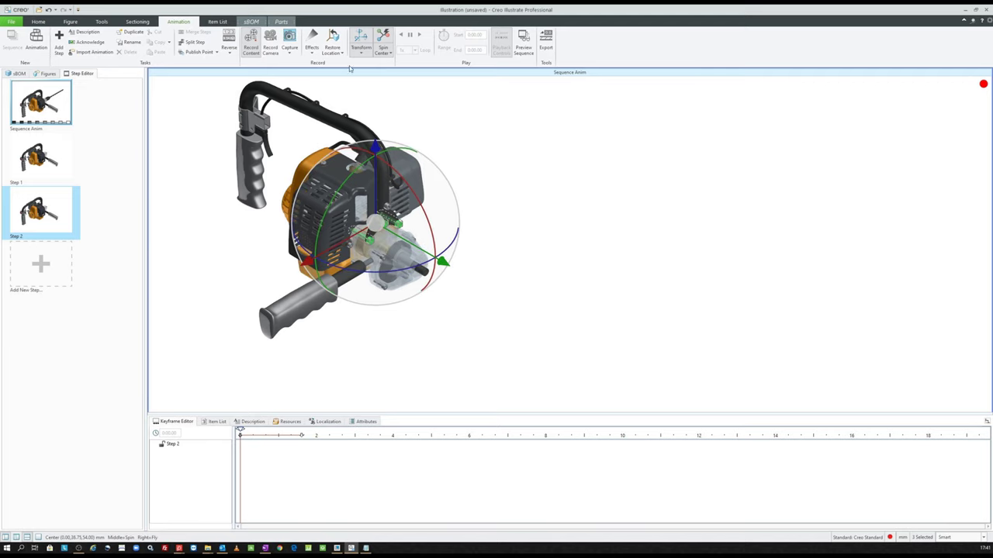
{"action": "left_click", "coordinate": [310, 51]}
{"action": "left_click", "coordinate": [318, 121]}
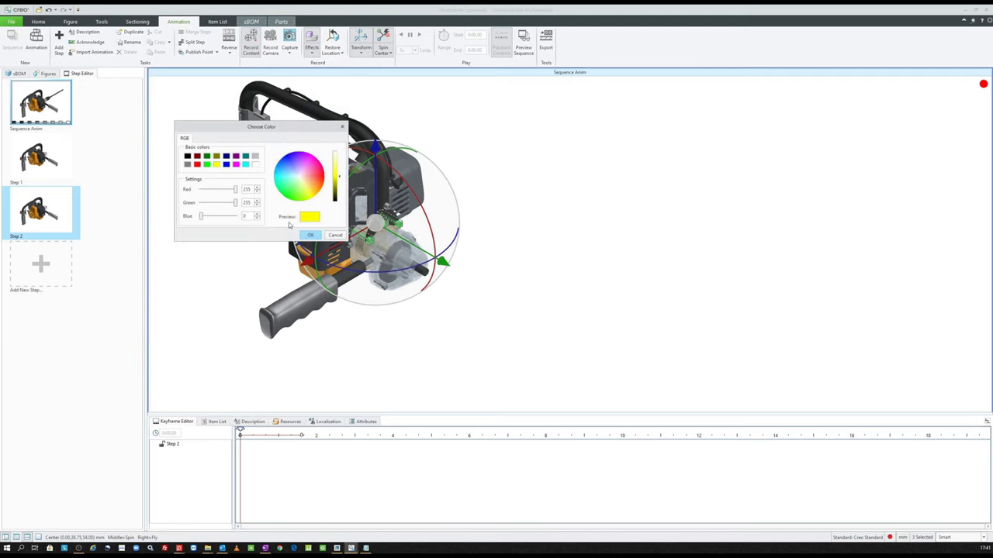
{"action": "left_click", "coordinate": [307, 235]}
- Unscrew the bolts along +Y by a set distance of 10 mm
{"action": "left_click", "coordinate": [311, 48]}
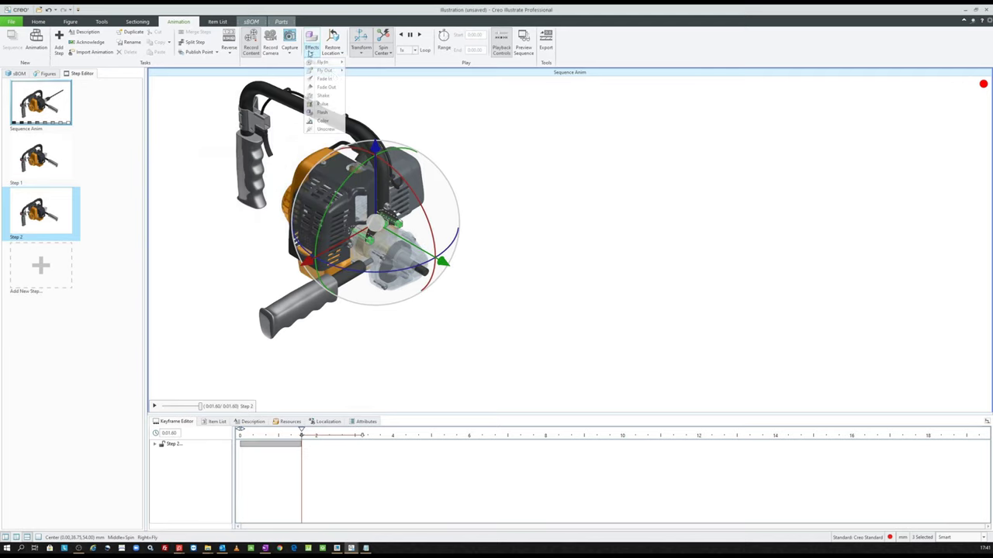
{"action": "left_click", "coordinate": [324, 128]}
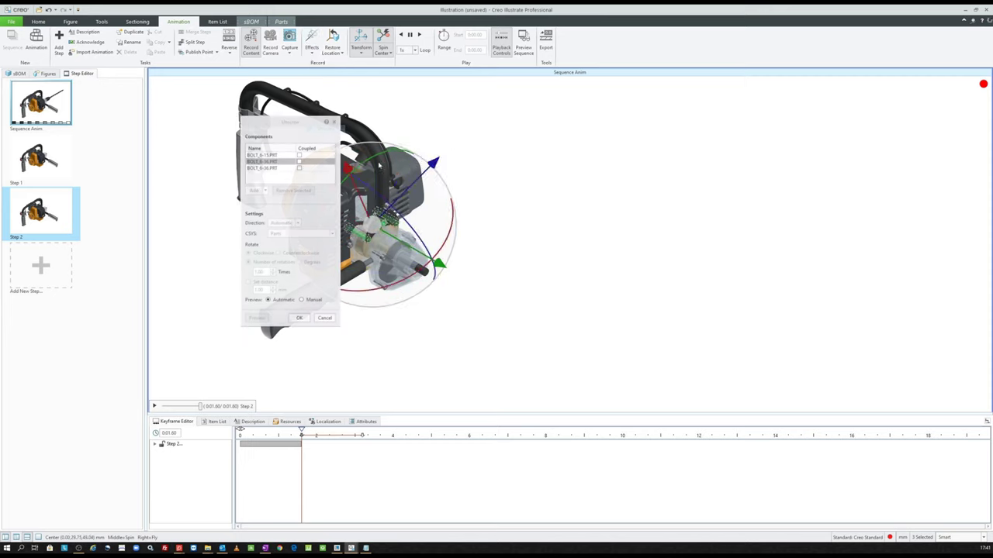
{"action": "left_click", "coordinate": [282, 224]}
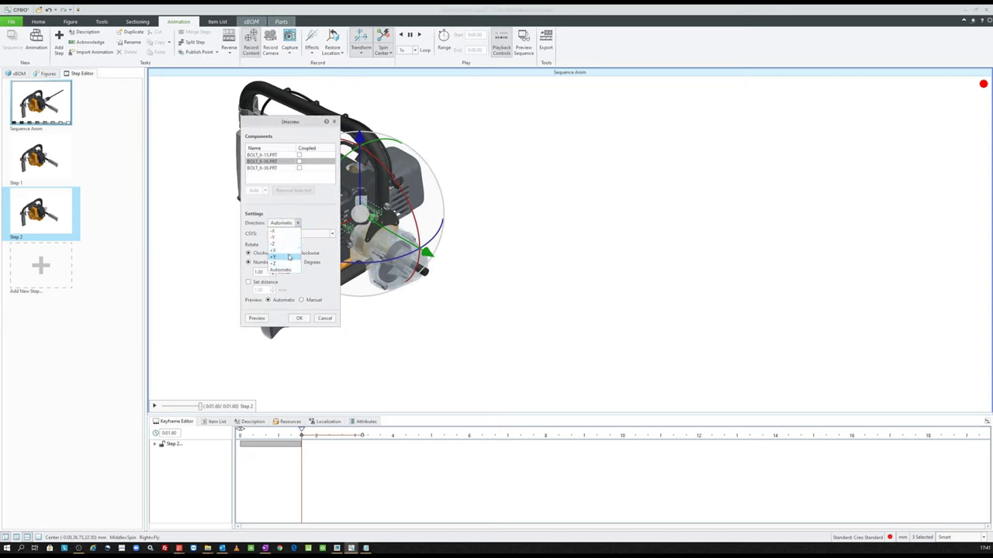
{"action": "left_click", "coordinate": [284, 257]}
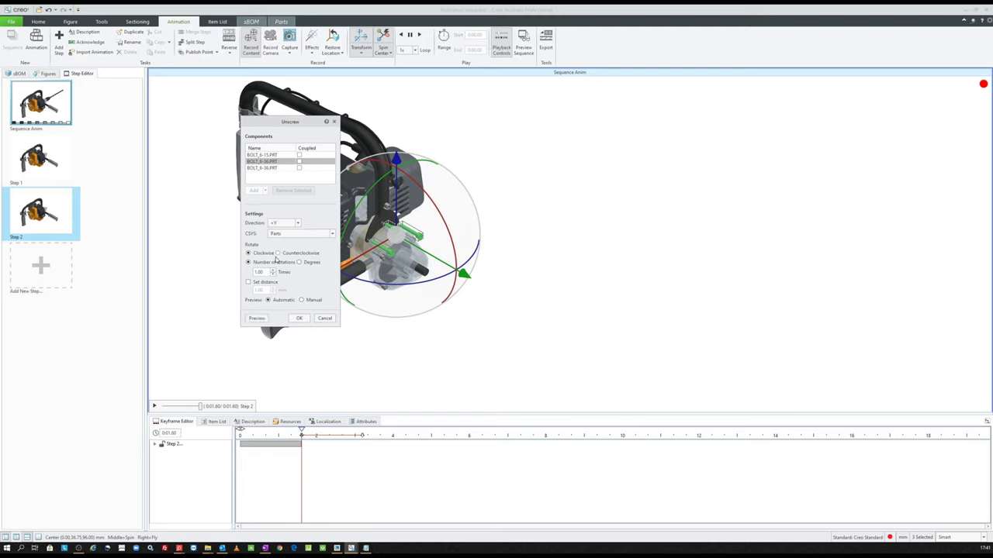
{"action": "left_click", "coordinate": [250, 282]}
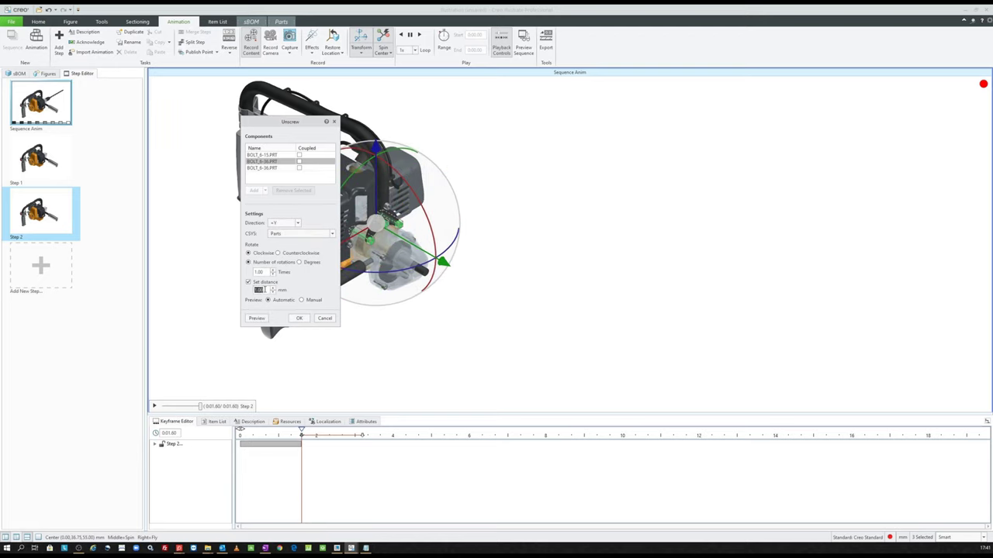
{"action": "left_click", "coordinate": [256, 319]}
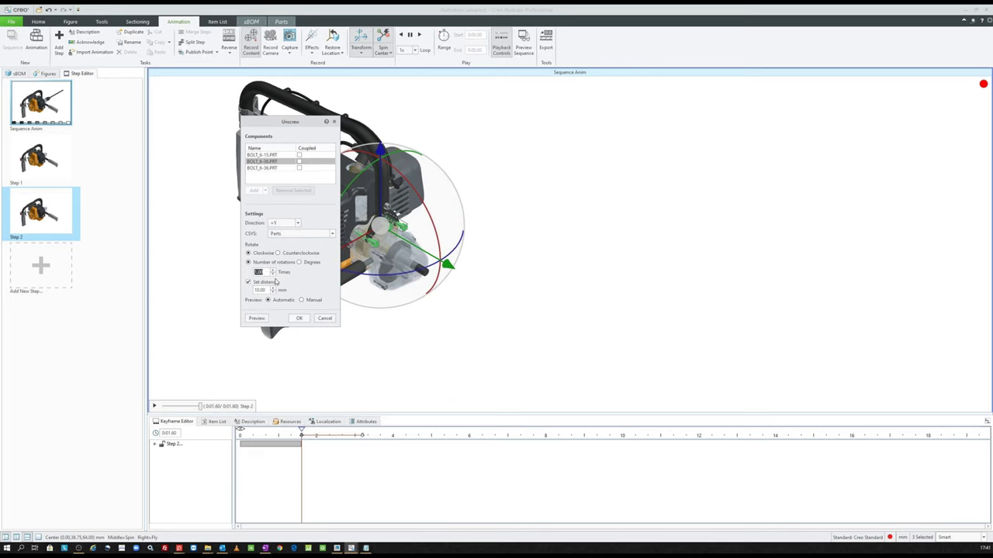
{"action": "left_click", "coordinate": [264, 323]}
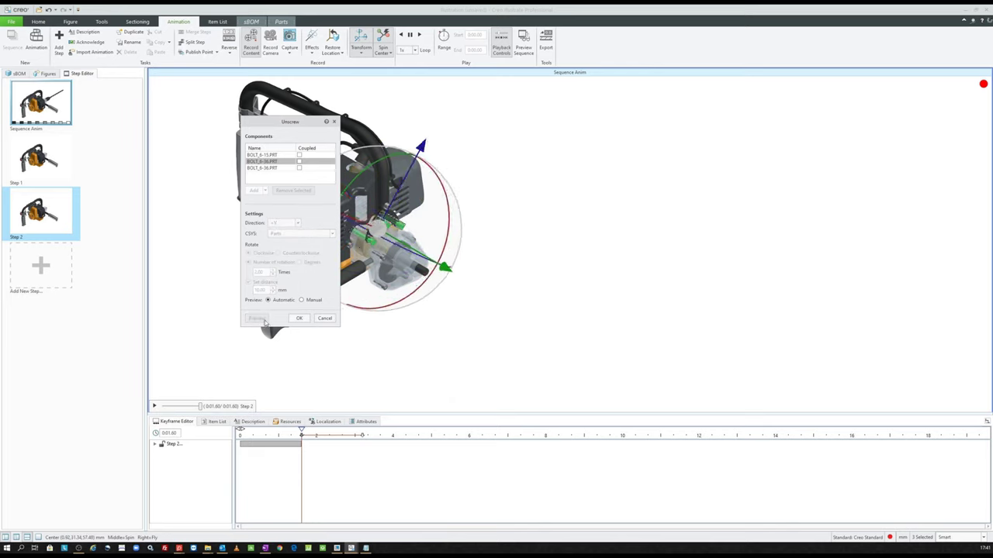
{"action": "left_click", "coordinate": [298, 319]}
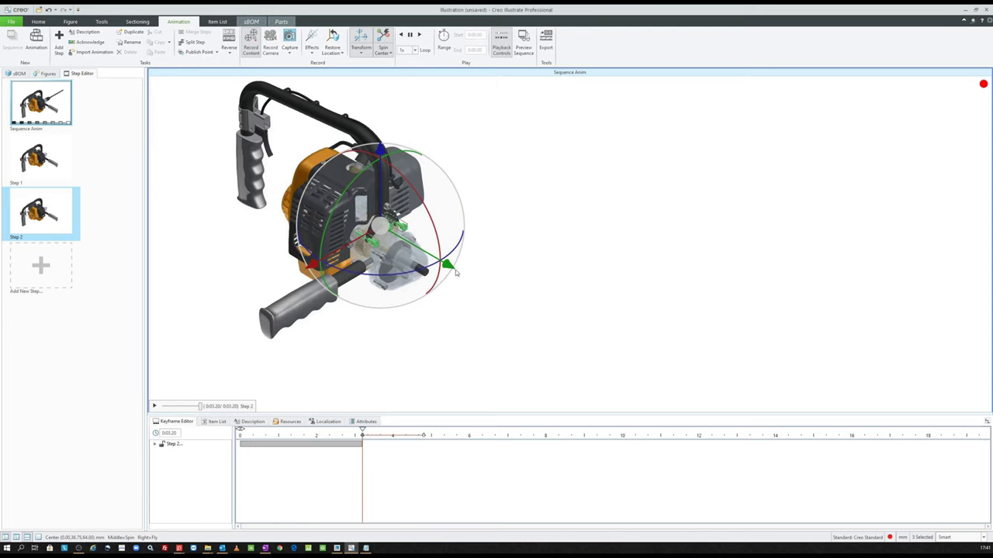
- Pull the bolts about 108 mm out and fade them away
{"action": "left_click_drag", "start_coordinate": [444, 262], "coordinate": [540, 331]}
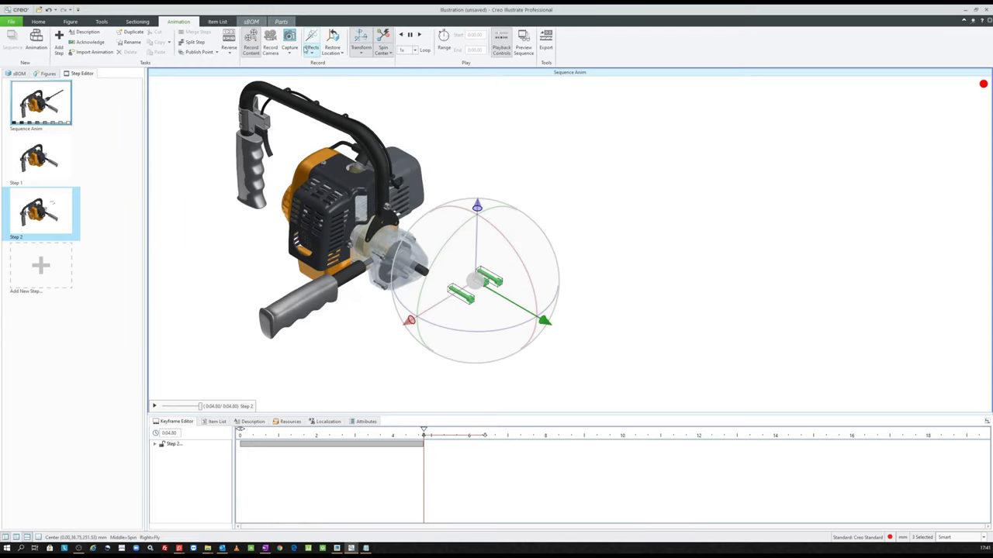
{"action": "left_click", "coordinate": [316, 56]}
{"action": "left_click", "coordinate": [325, 90]}
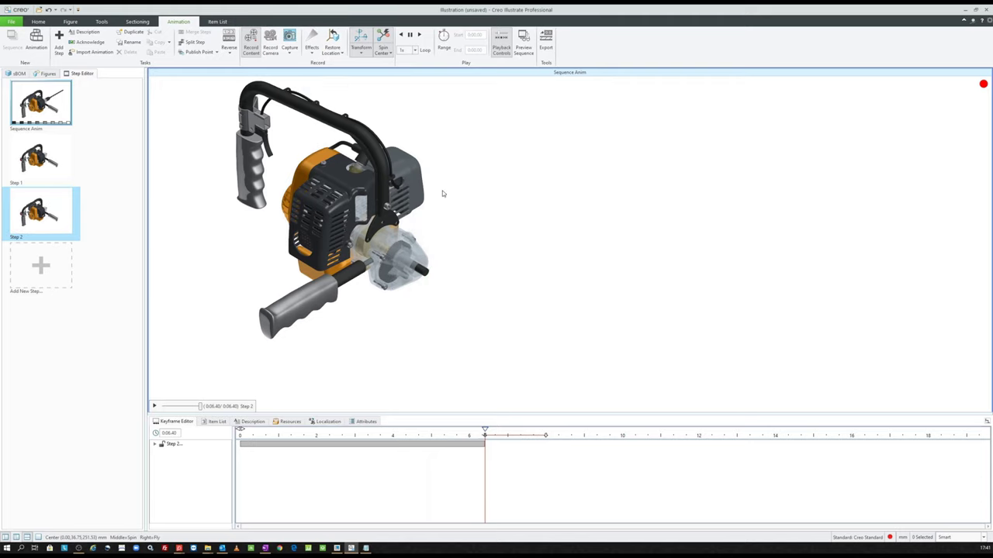
- Fade out the top handle bar in Step 2 and add an empty Step 3
{"action": "left_click", "coordinate": [391, 223]}
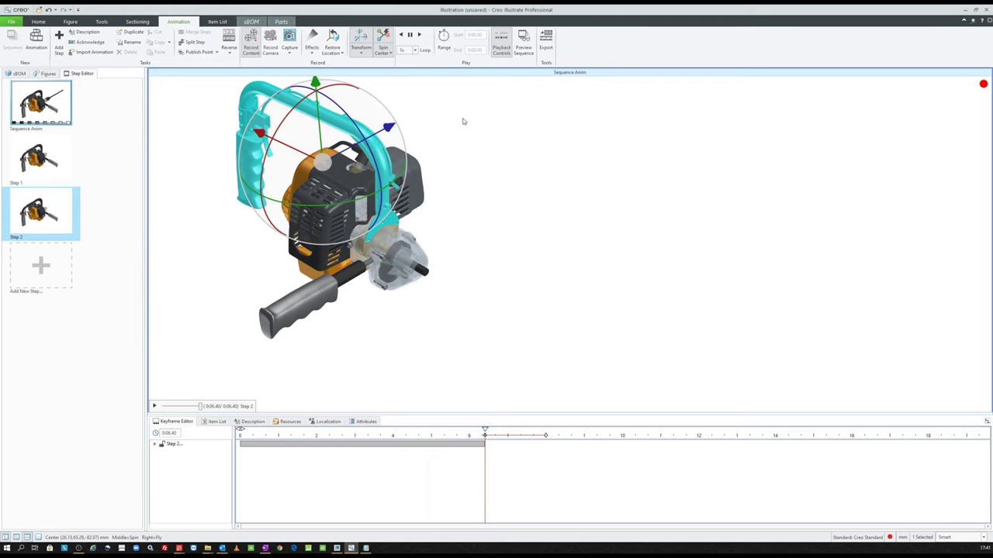
{"action": "left_click", "coordinate": [423, 118]}
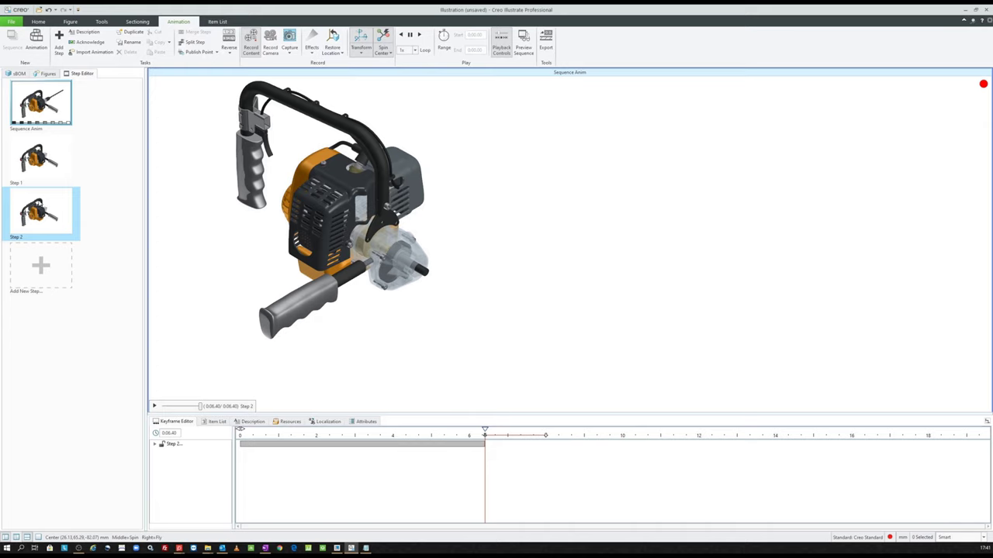
{"action": "left_click", "coordinate": [154, 406]}
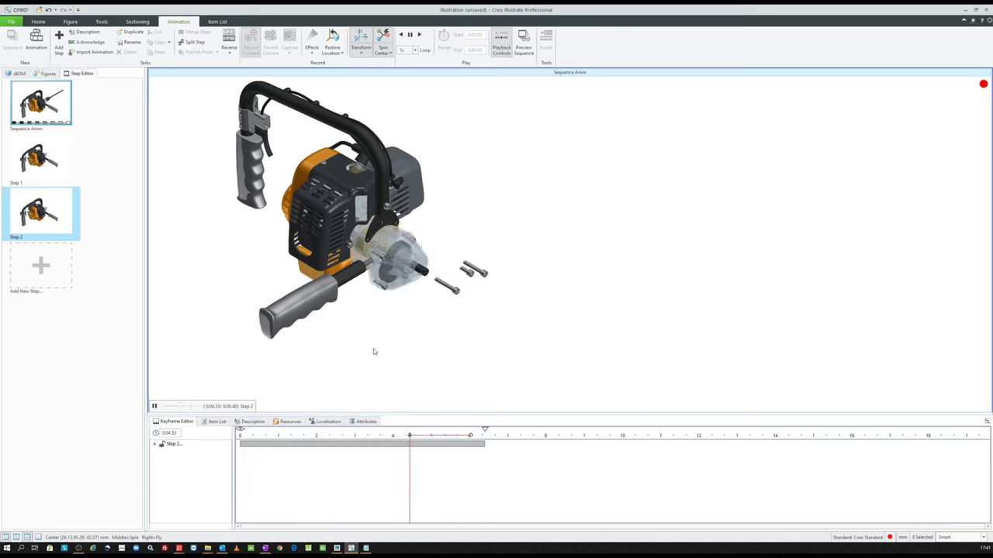
{"action": "left_click", "coordinate": [365, 116]}
{"action": "left_click", "coordinate": [312, 50]}
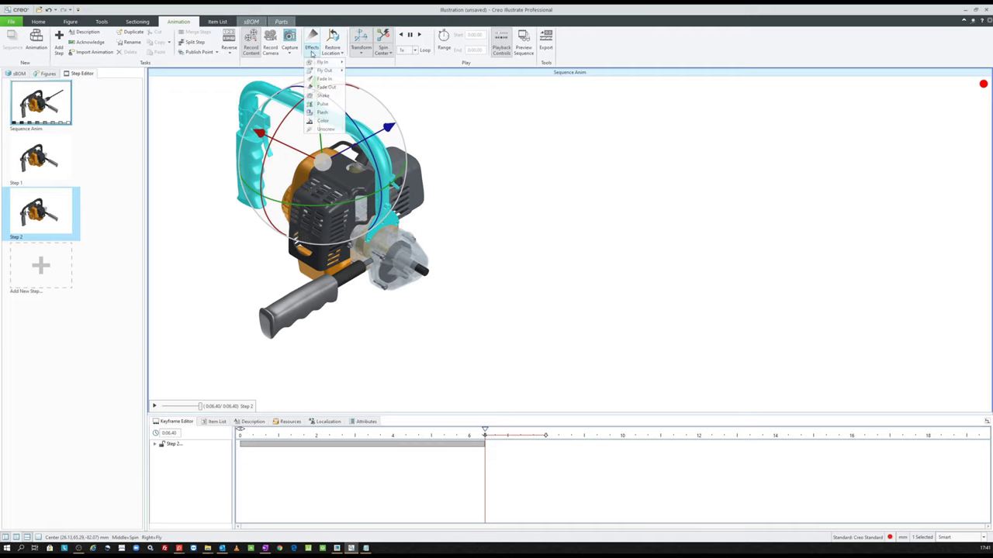
{"action": "left_click", "coordinate": [326, 87]}
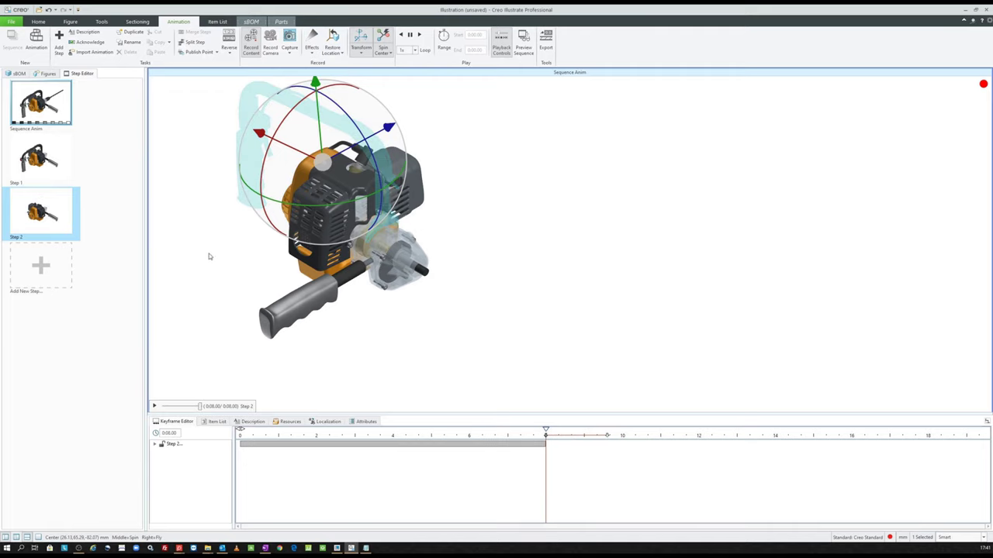
{"action": "left_click", "coordinate": [43, 265]}
- In Step 3, give the side handle grip and its shaft a yellow flash
{"action": "left_click", "coordinate": [224, 272]}
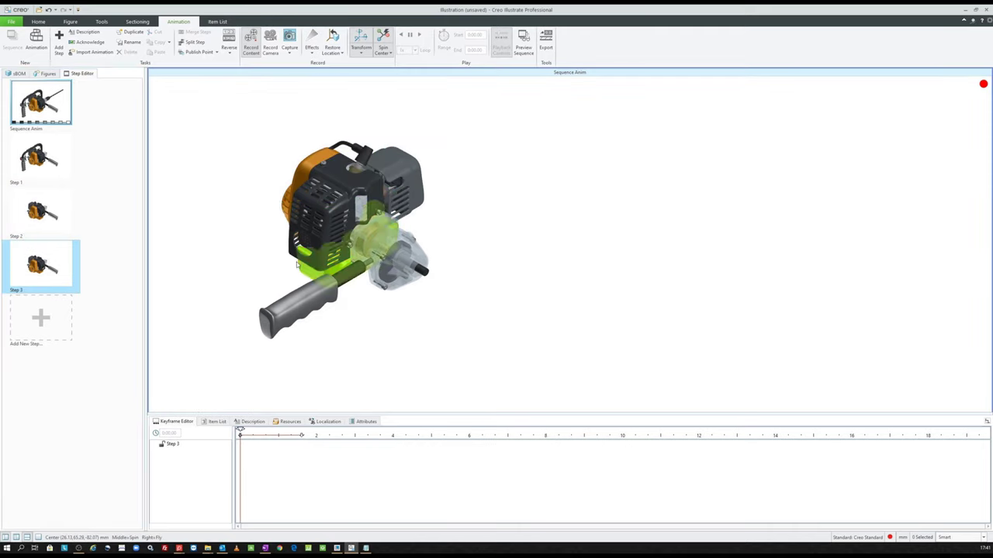
{"action": "left_click", "coordinate": [339, 283]}
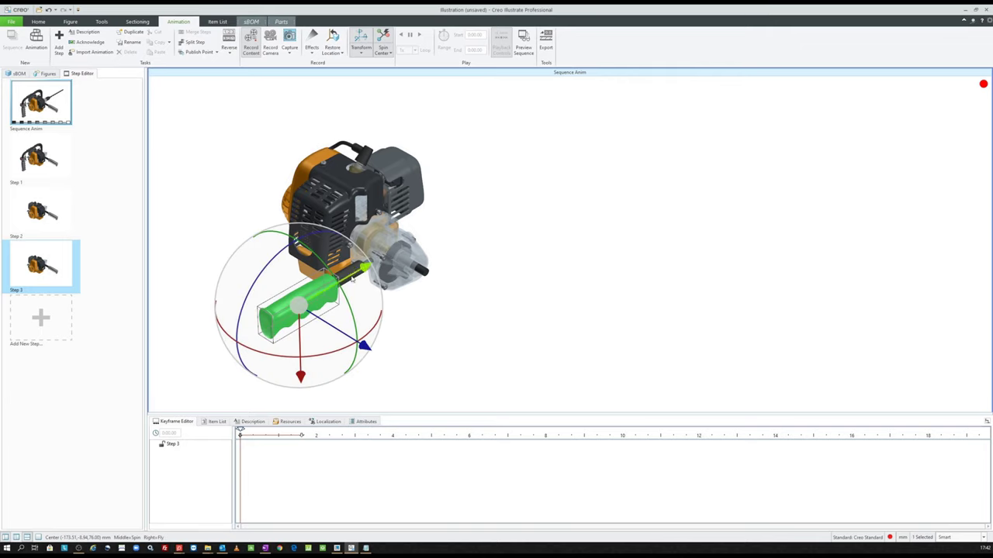
{"action": "left_click", "coordinate": [358, 277], "text": "ctrl"}
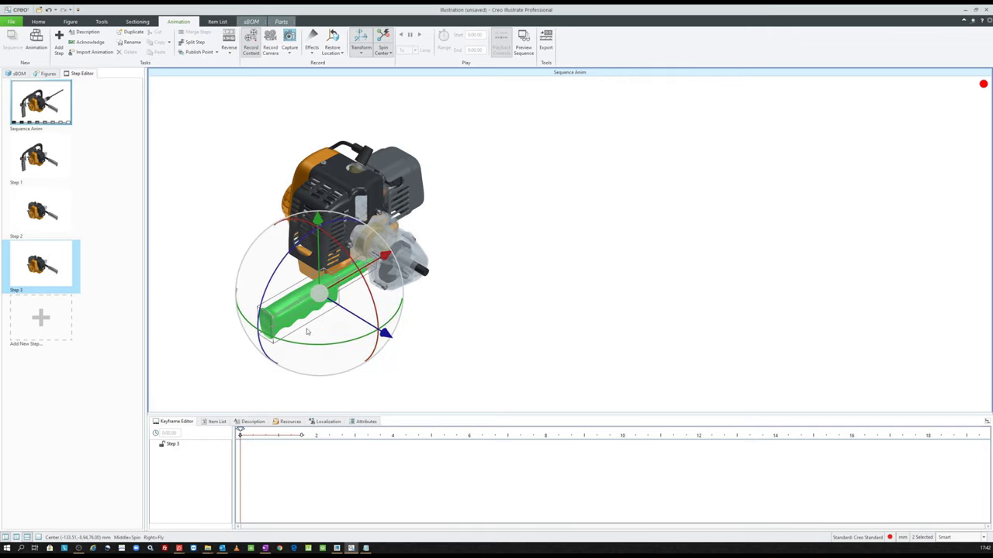
{"action": "left_click", "coordinate": [311, 50]}
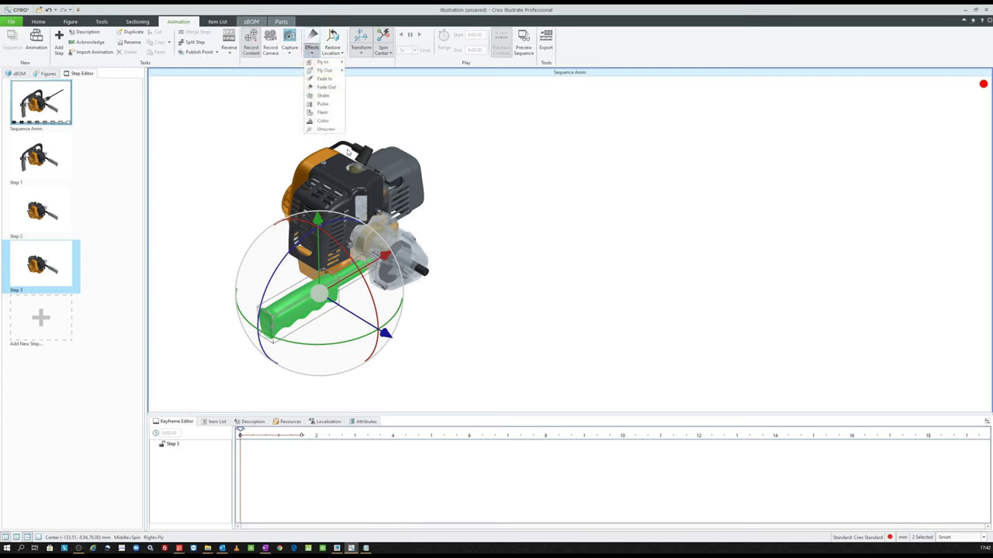
{"action": "left_click", "coordinate": [323, 120]}
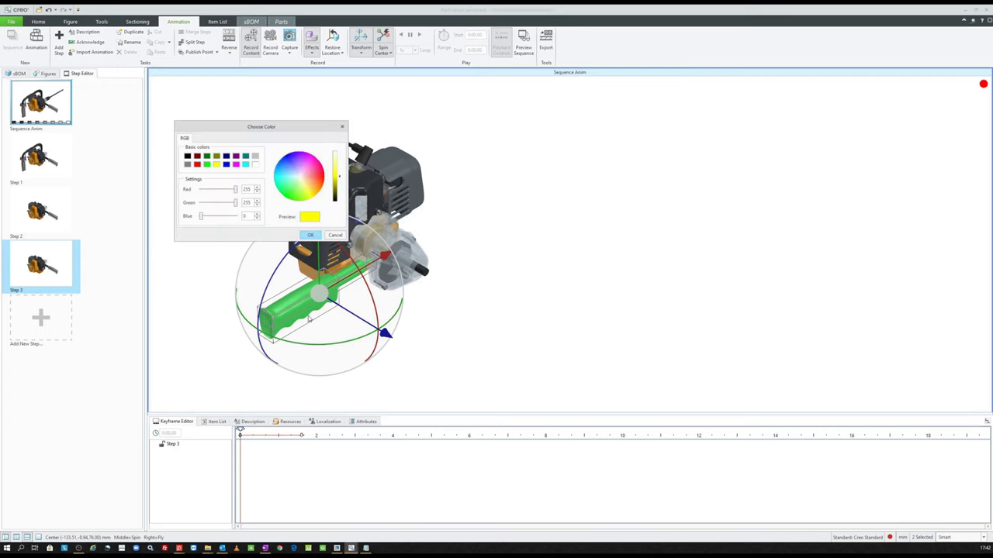
{"action": "left_click", "coordinate": [311, 234]}
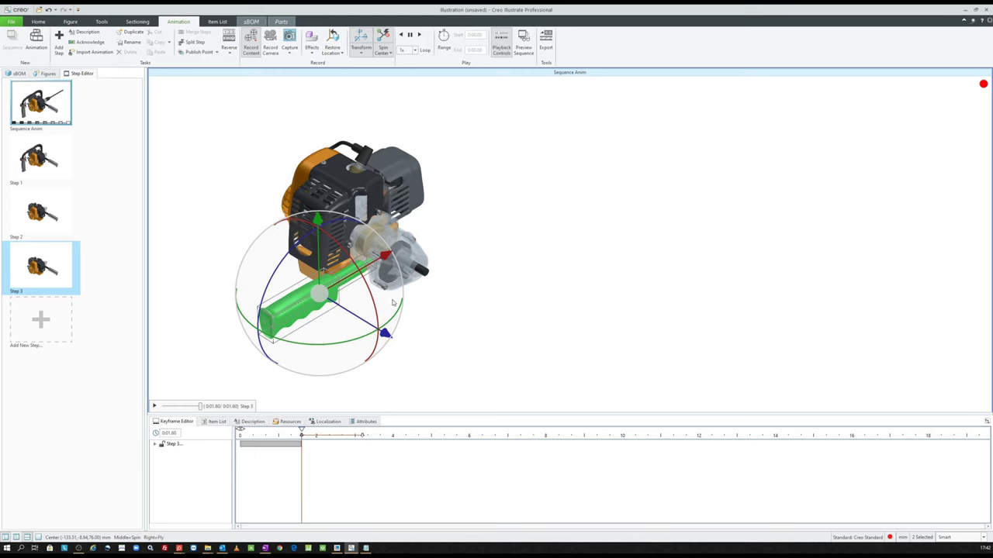
{"action": "left_click", "coordinate": [311, 52]}
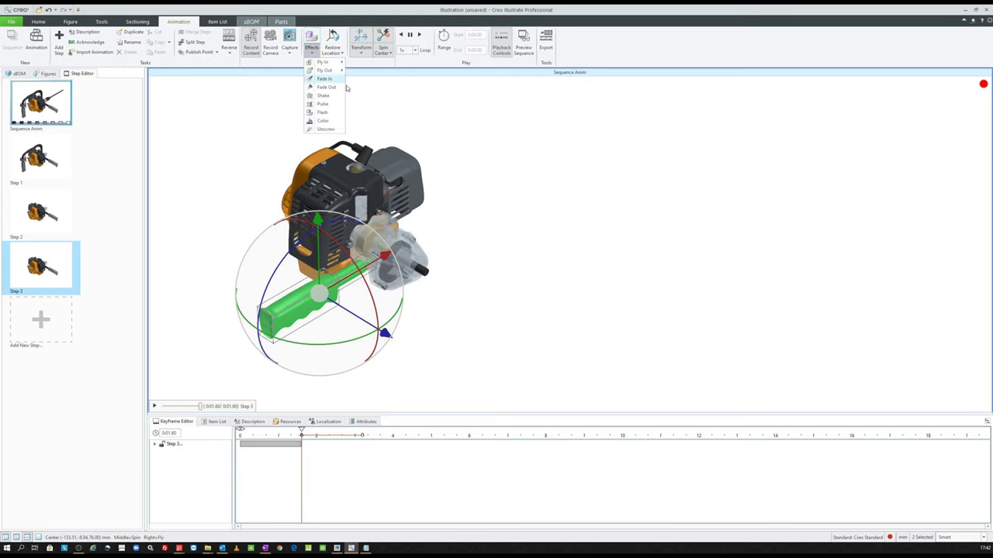
- Unscrew the side handle two turns over a set distance of 10 mm
{"action": "left_click", "coordinate": [324, 130]}
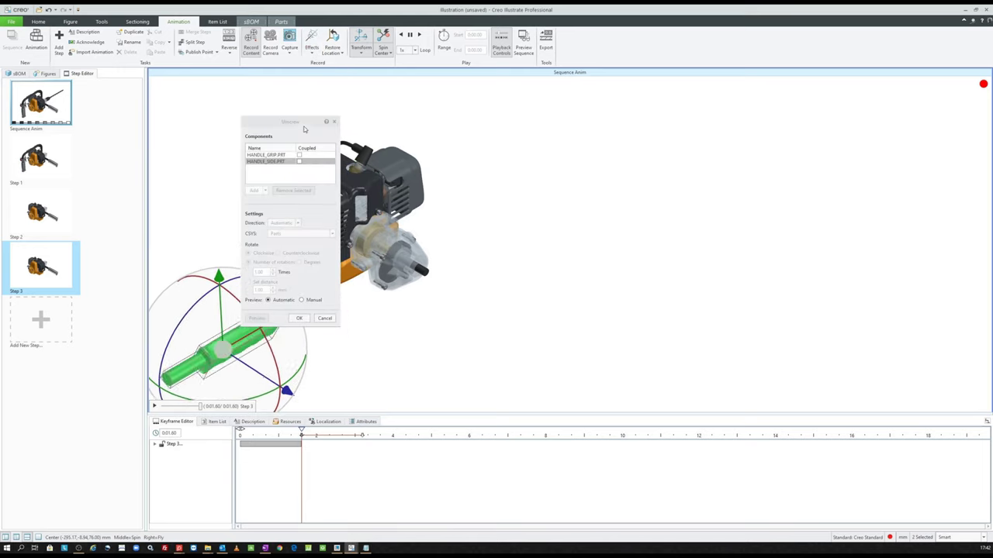
{"action": "left_click", "coordinate": [530, 254]}
{"action": "type", "text": "10"}
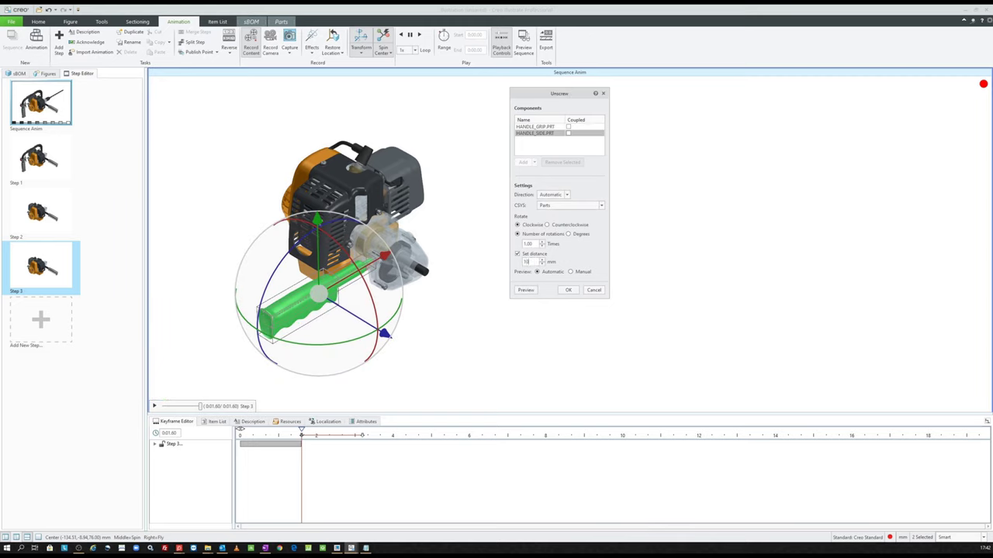
{"action": "key", "text": "Return"}
{"action": "double_click", "coordinate": [532, 244]}
{"action": "left_click", "coordinate": [524, 290]}
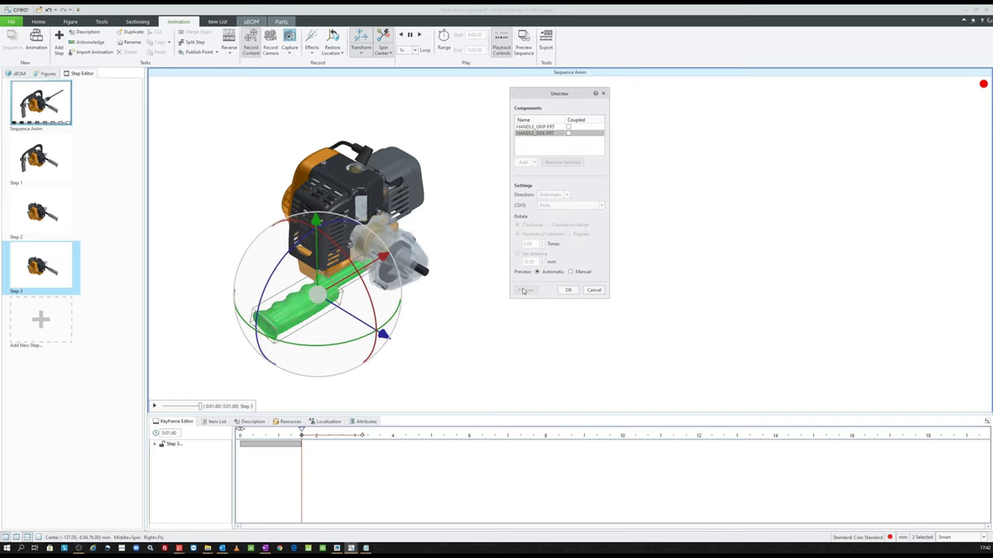
{"action": "left_click", "coordinate": [575, 291]}
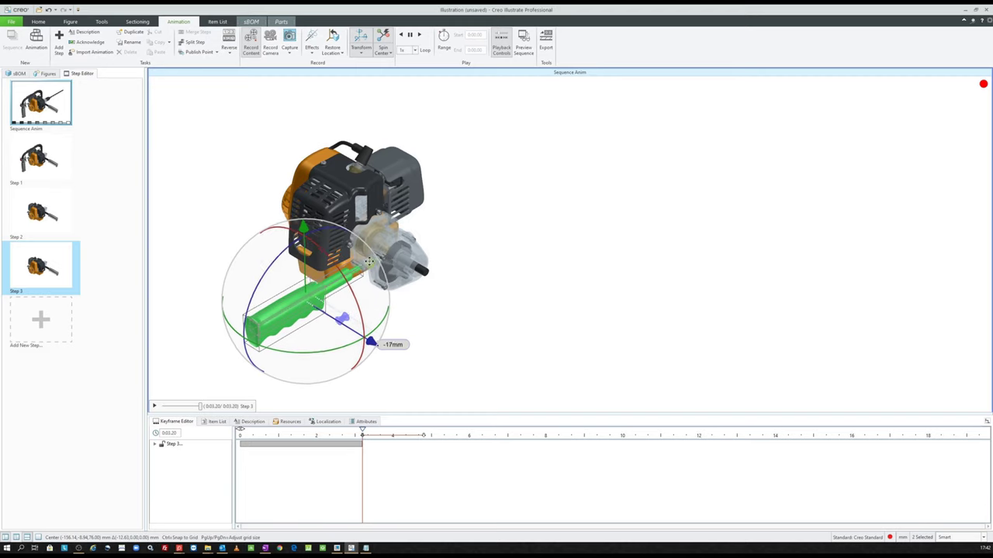
- Slide the handle grip further out along its axis and fade it out
{"action": "left_click_drag", "start_coordinate": [369, 262], "coordinate": [295, 302]}
{"action": "left_click", "coordinate": [310, 49]}
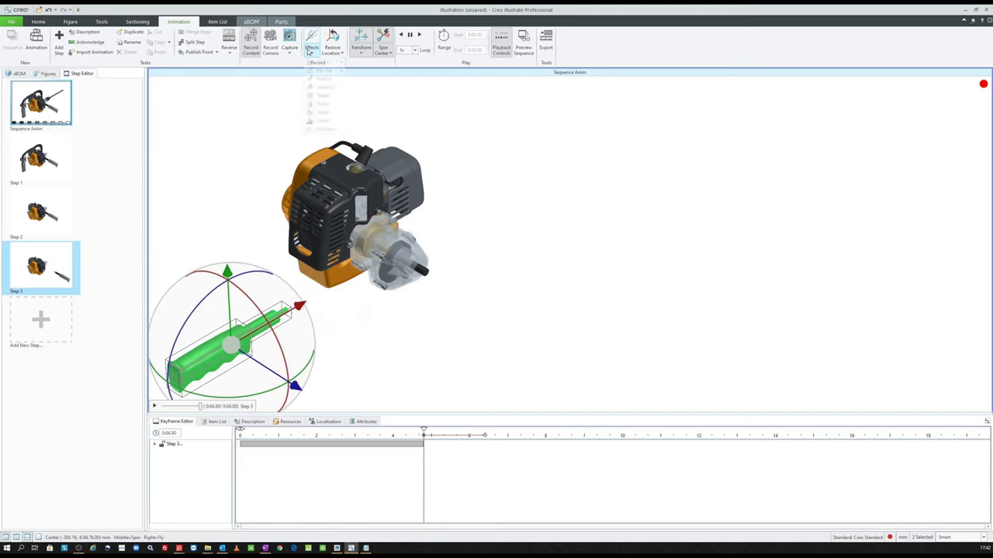
{"action": "left_click", "coordinate": [321, 85]}
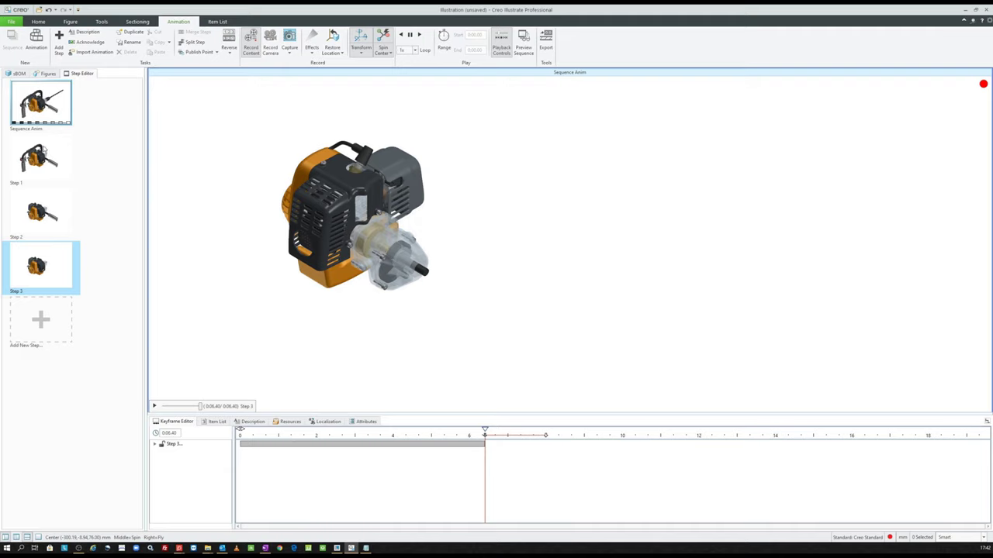
{"action": "left_click", "coordinate": [32, 164]}
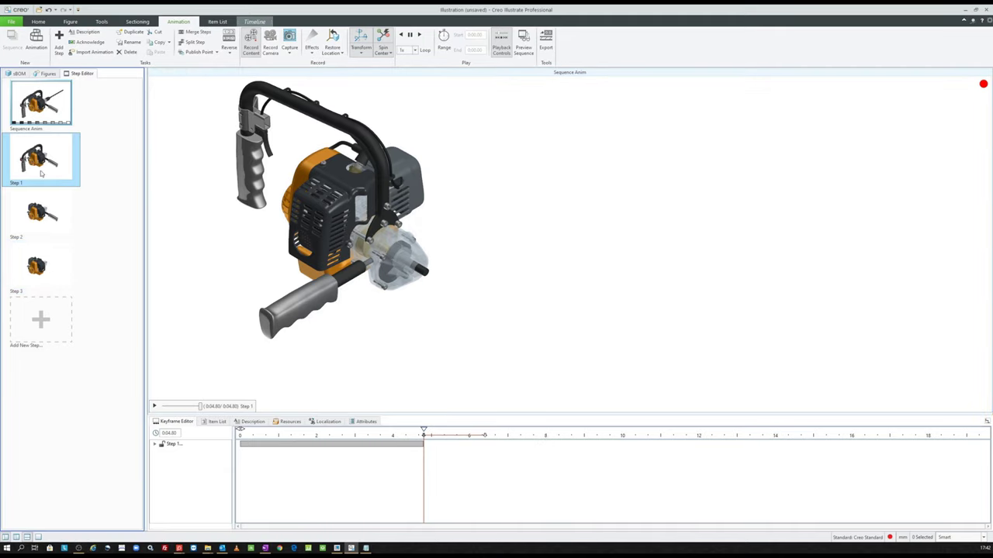
- Describe Steps 1–3, giving Step 3 'Yan kısımda yer alan elciği döndürerek sökün'
{"action": "left_click", "coordinate": [252, 422]}
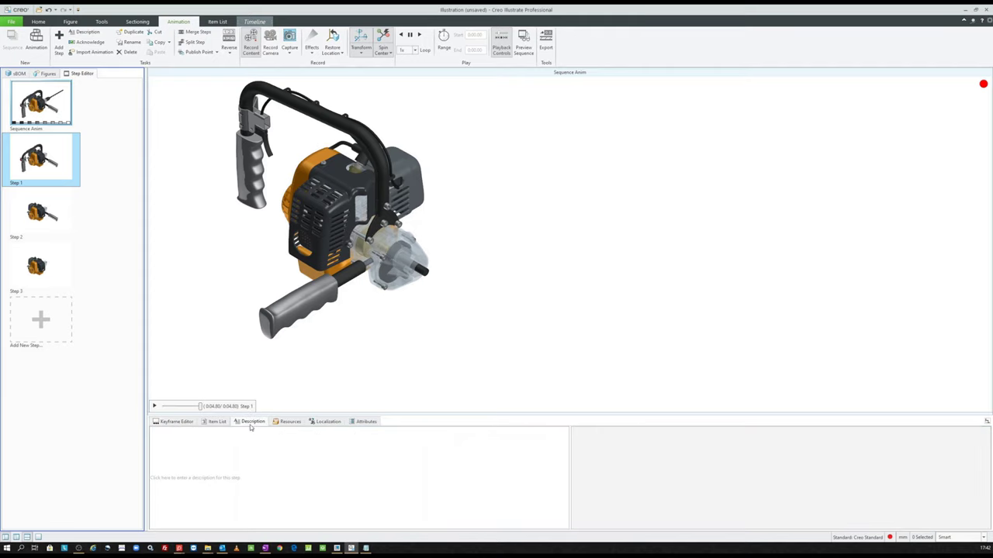
{"action": "left_click", "coordinate": [237, 439]}
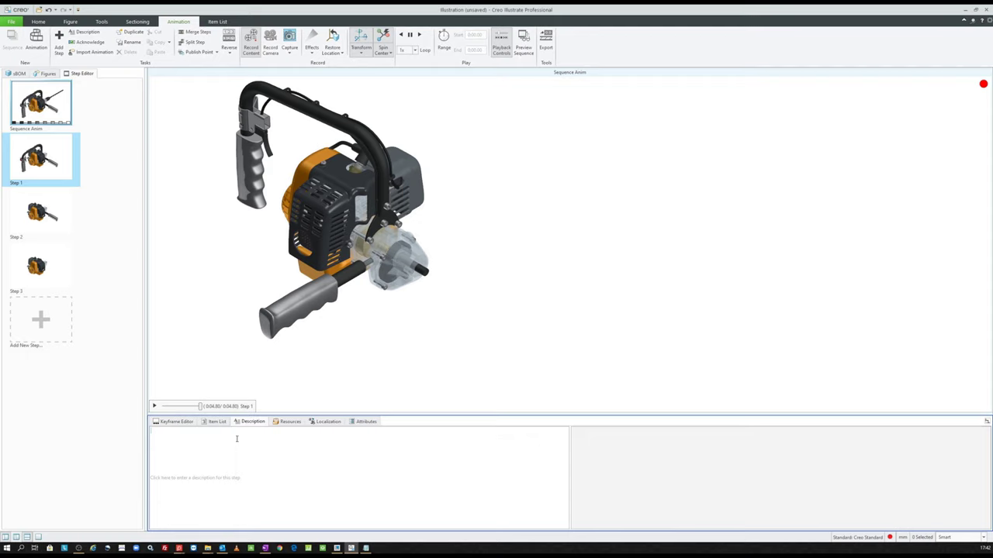
{"action": "type", "text": "Uç bölümünü sökünüz."}
{"action": "left_click", "coordinate": [57, 228]}
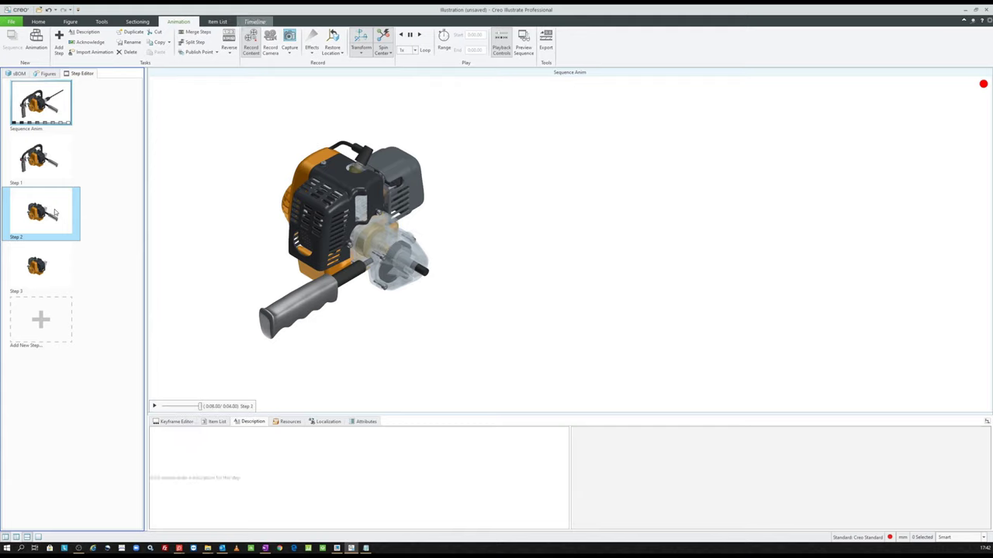
{"action": "left_click", "coordinate": [249, 452]}
{"action": "type", "text": "Ana elcik bölümünü sökünüz."}
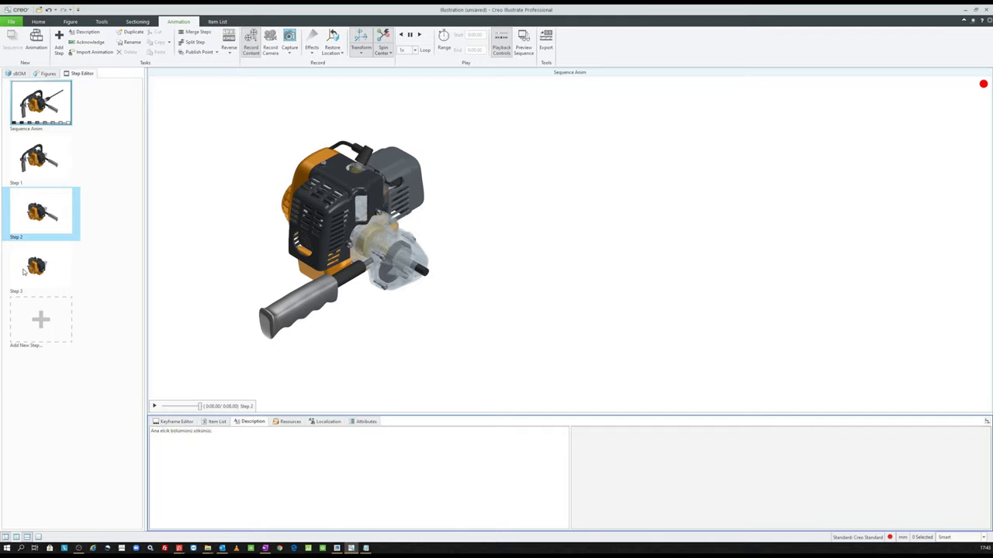
{"action": "left_click", "coordinate": [24, 272]}
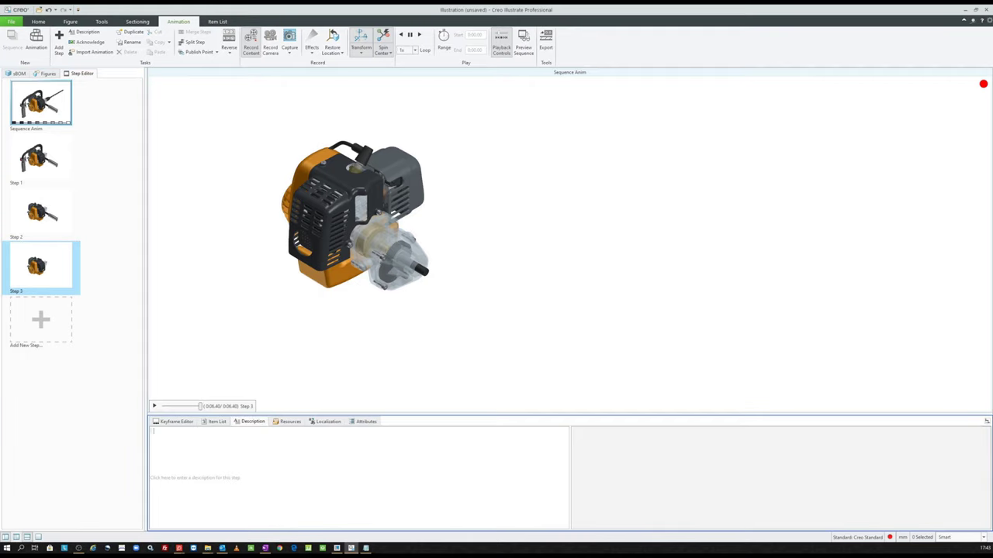
{"action": "type", "text": "Yan"}
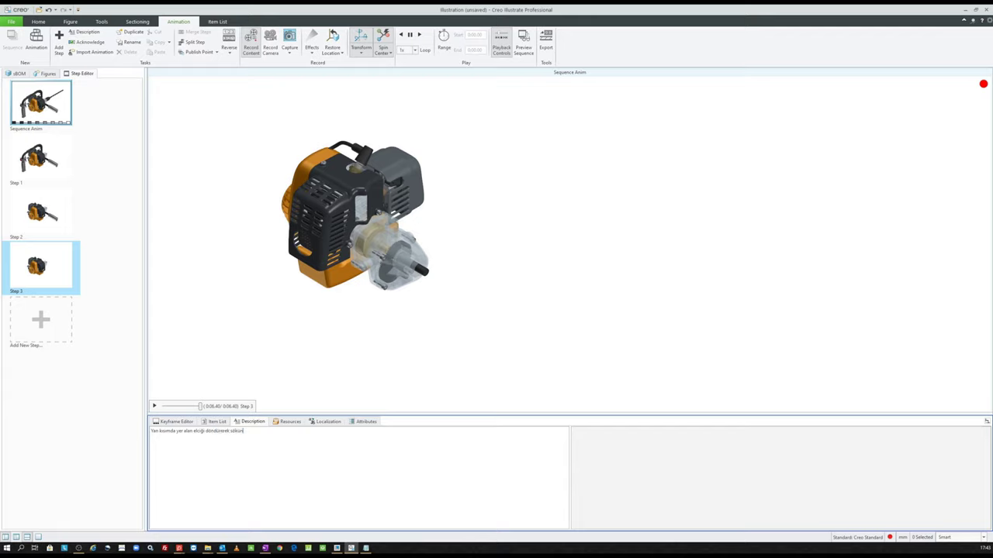
{"action": "left_click", "coordinate": [178, 422]}
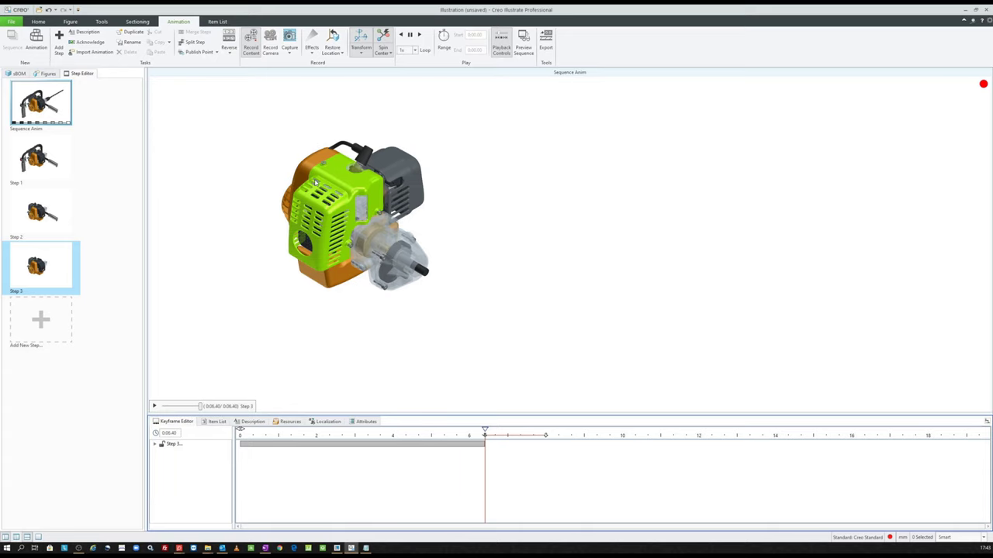
- Preview and play the full sequence from Step 1, then close it on the assembled drill
{"action": "left_click", "coordinate": [526, 52]}
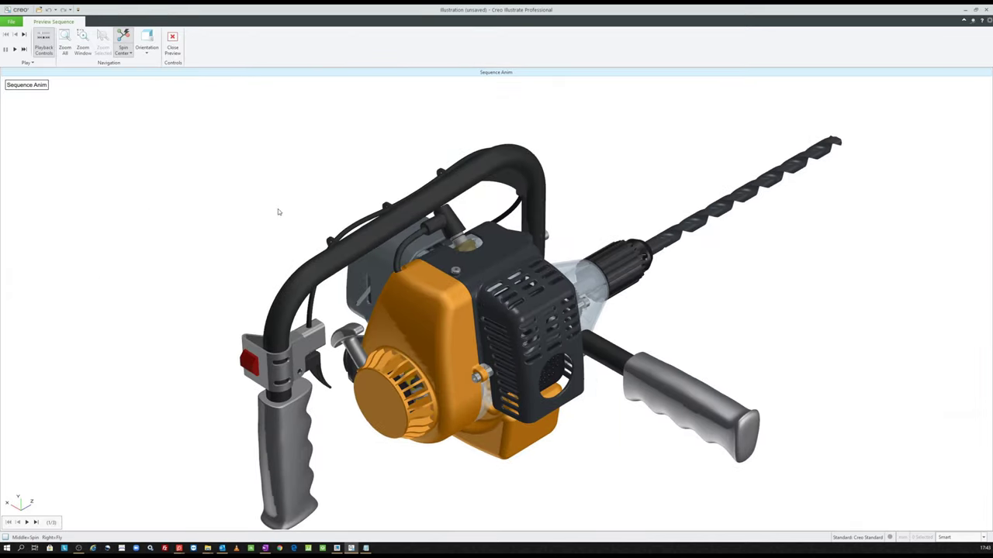
{"action": "left_click", "coordinate": [174, 45]}
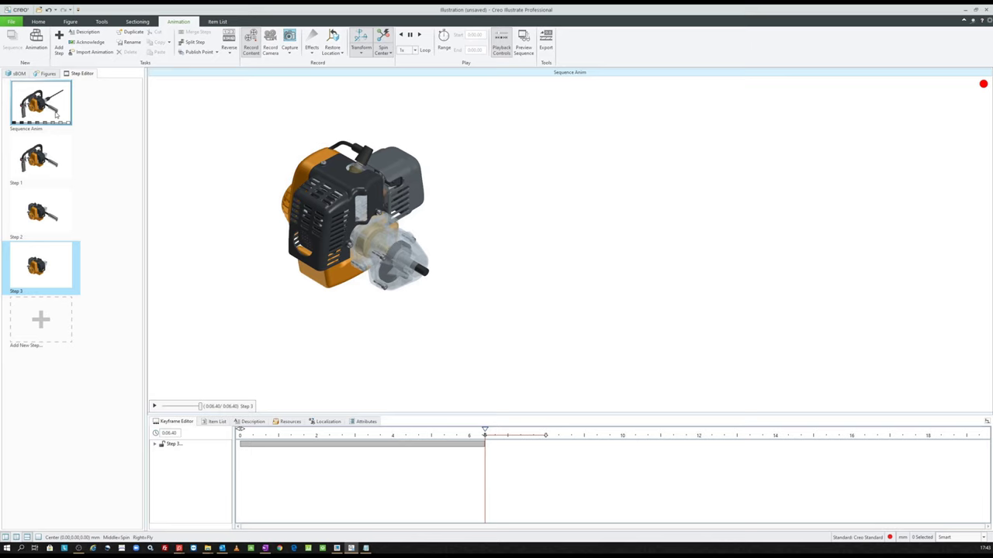
{"action": "left_click", "coordinate": [50, 158]}
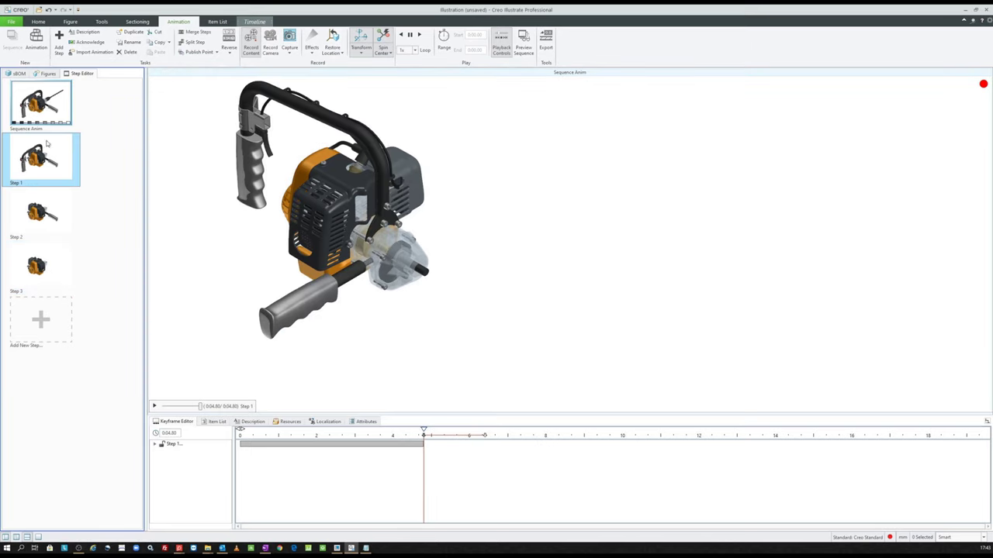
{"action": "left_click", "coordinate": [522, 56]}
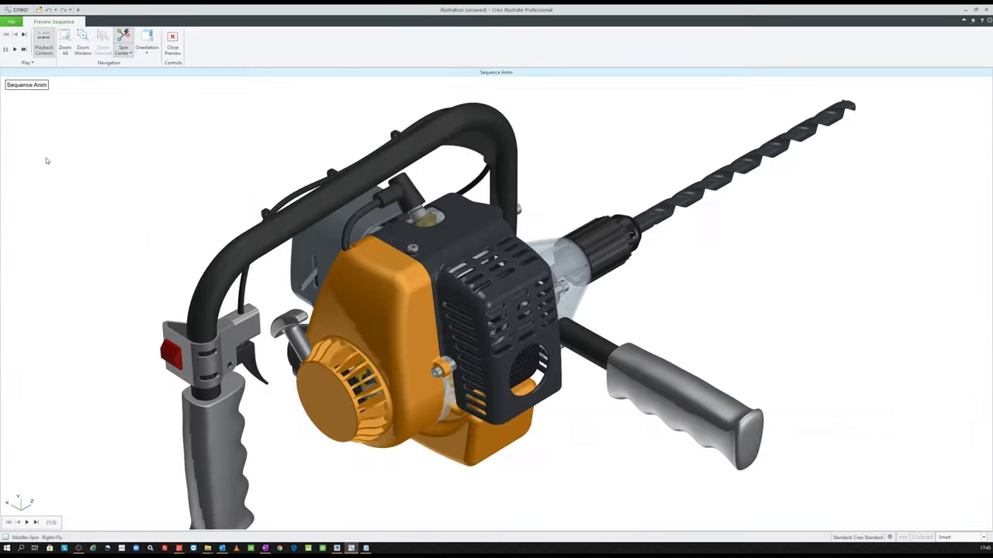
{"action": "left_click", "coordinate": [27, 524]}
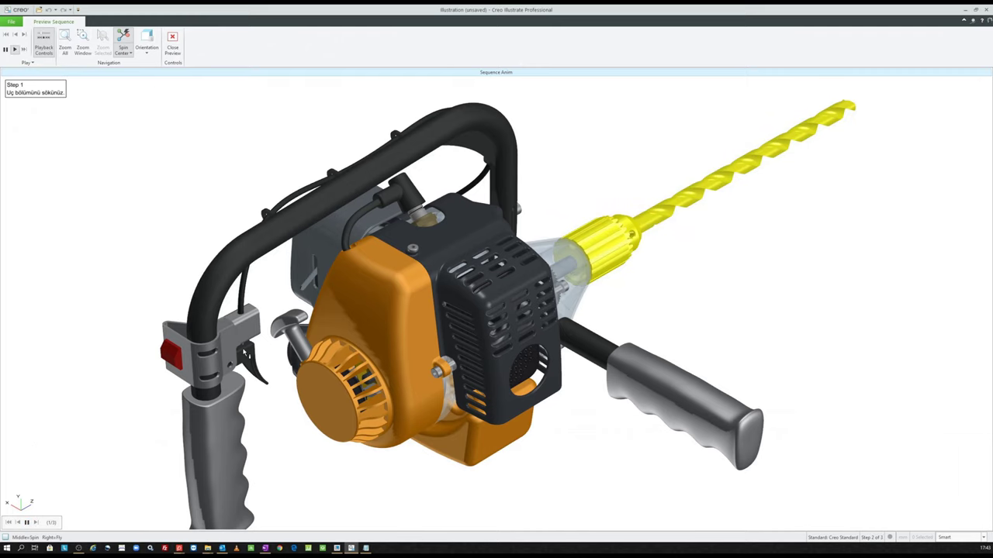
{"action": "left_click", "coordinate": [174, 48]}
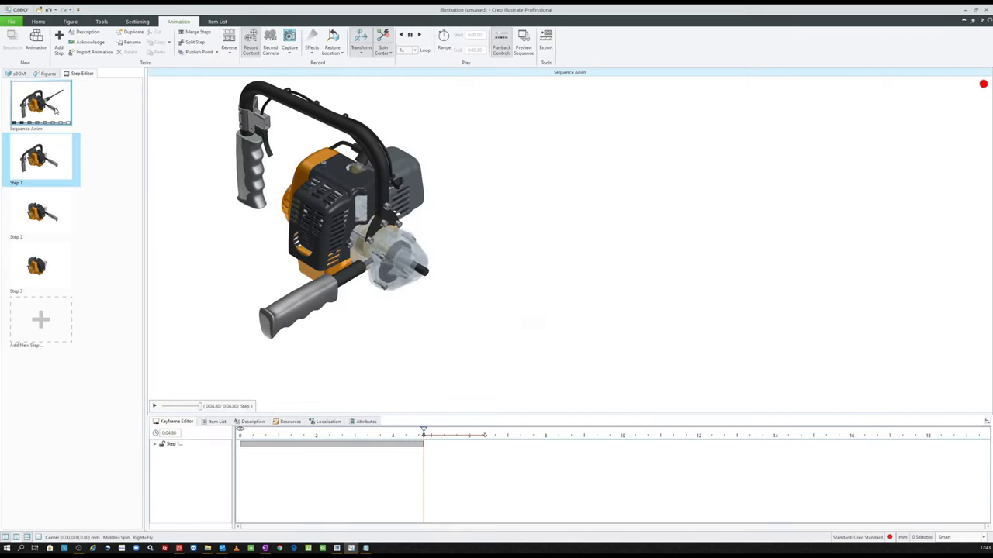
{"action": "left_click", "coordinate": [55, 111]}
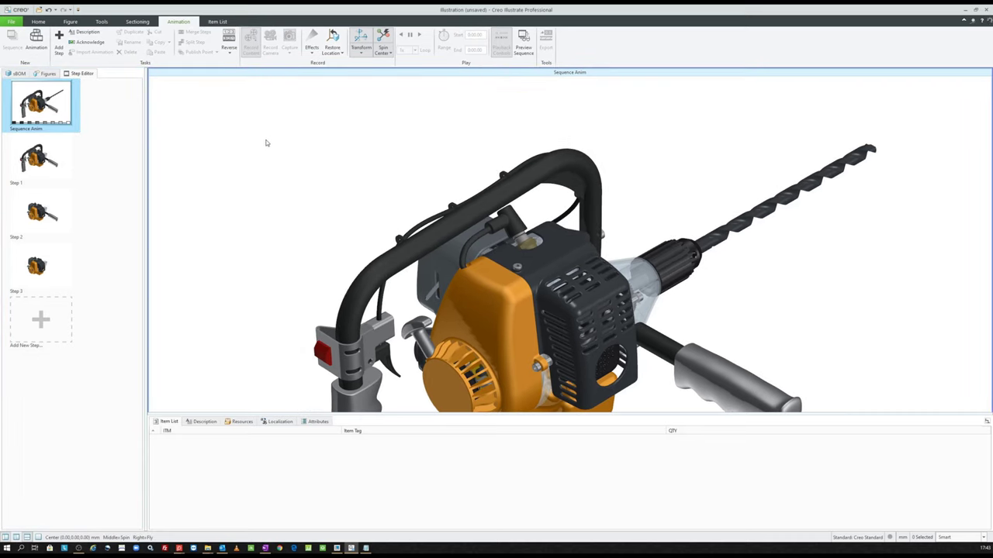
- Turn the drill to a saved view orientation
{"action": "left_click", "coordinate": [38, 21]}
{"action": "left_click", "coordinate": [128, 45]}
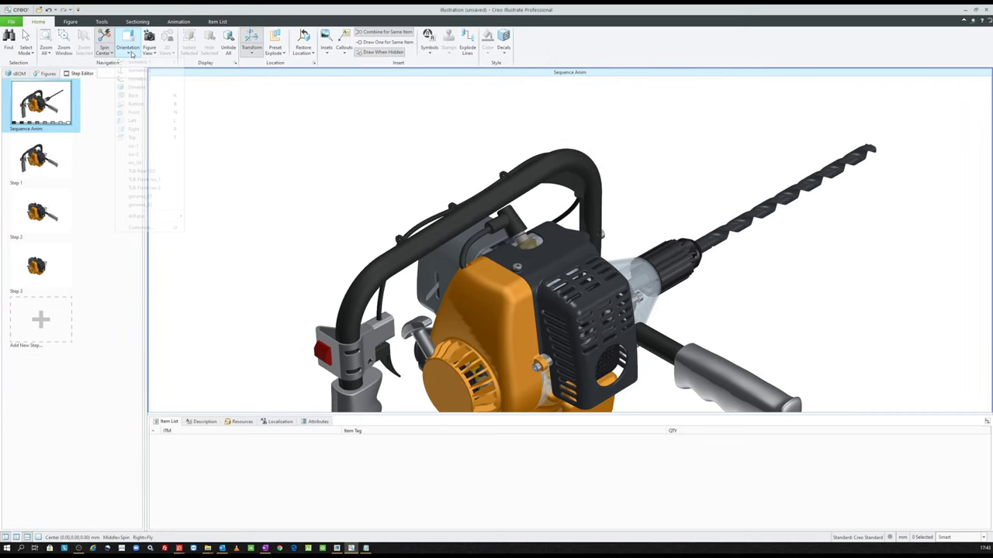
{"action": "left_click", "coordinate": [149, 69]}
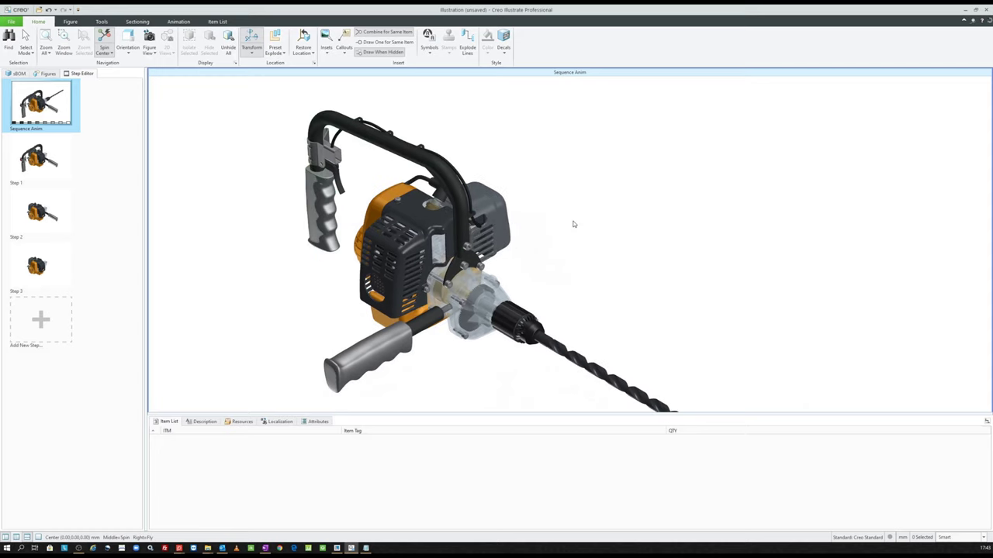
- Open Step 1 in the Animation Keyframe Editor and rewind its timeline to 0:00.00
{"action": "left_click", "coordinate": [69, 159]}
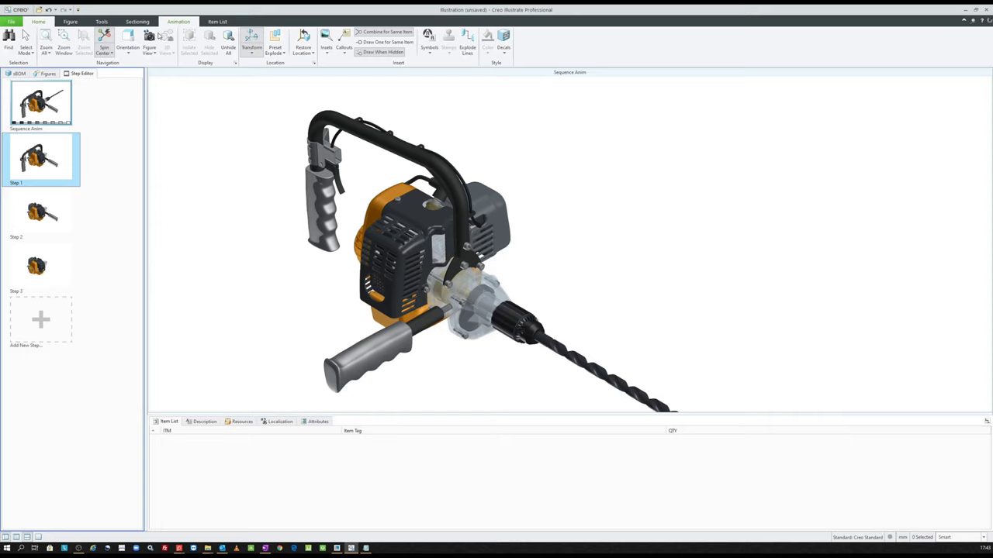
{"action": "left_click", "coordinate": [49, 164]}
{"action": "left_click", "coordinate": [185, 22]}
{"action": "left_click", "coordinate": [181, 22]}
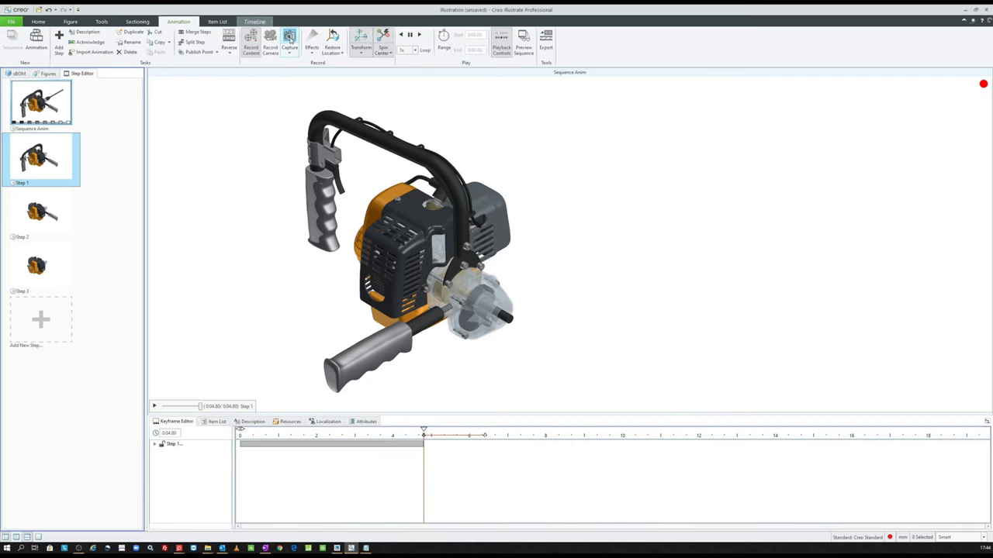
{"action": "left_click", "coordinate": [245, 438]}
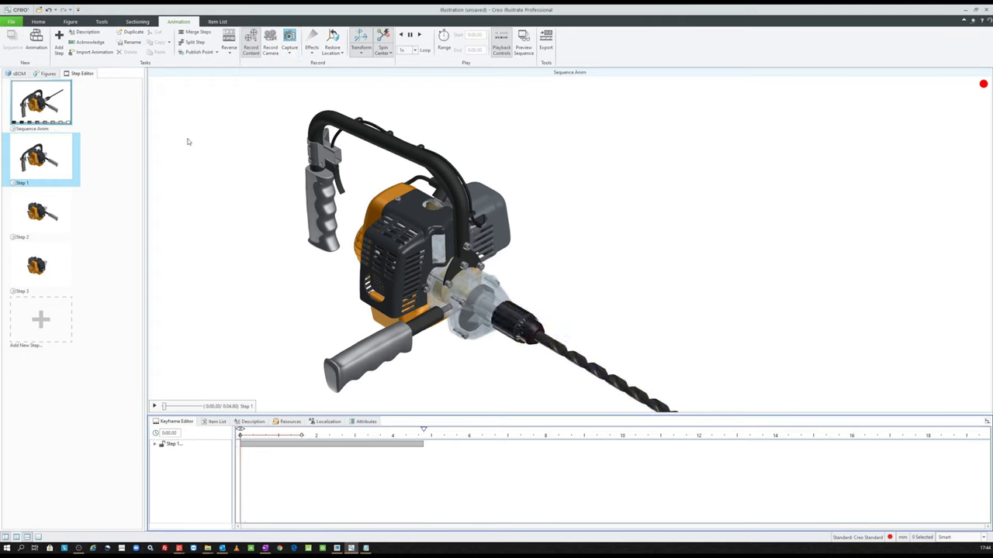
{"action": "left_click", "coordinate": [524, 39]}
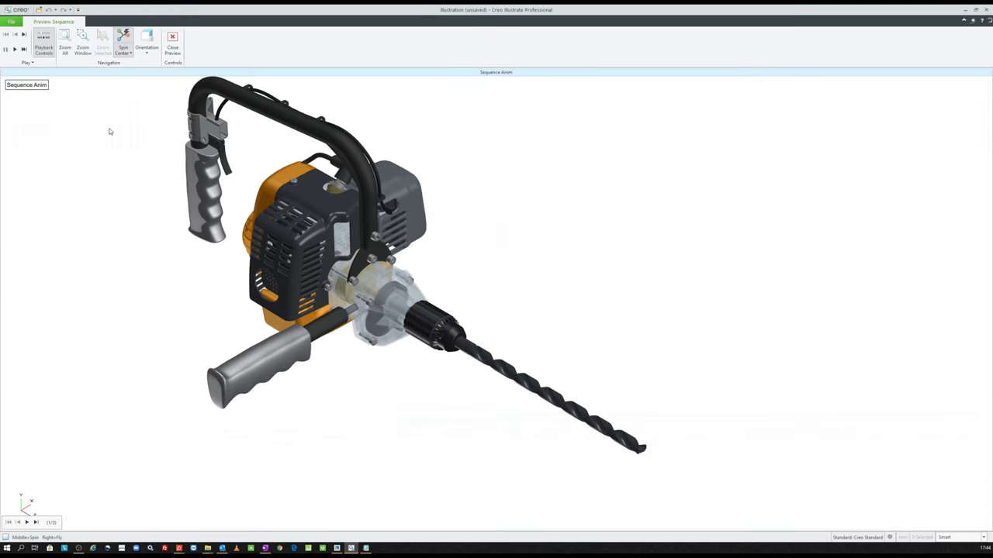
{"action": "left_click", "coordinate": [27, 523]}
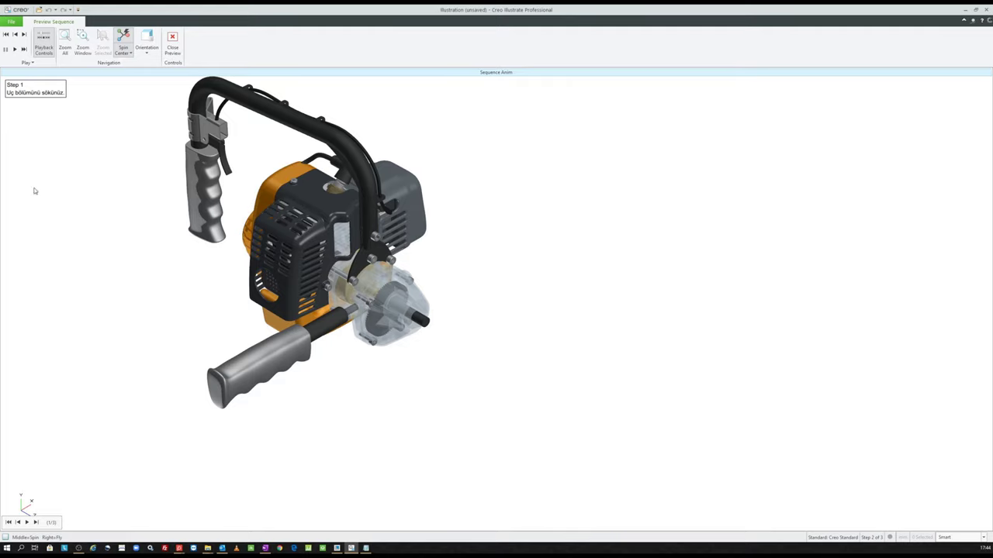
{"action": "left_click", "coordinate": [27, 521]}
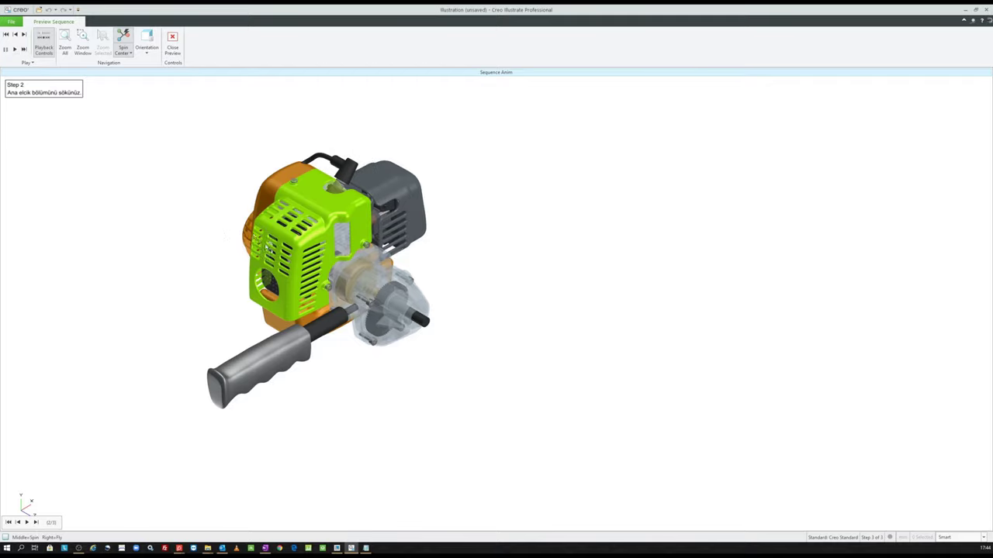
{"action": "left_click", "coordinate": [27, 524]}
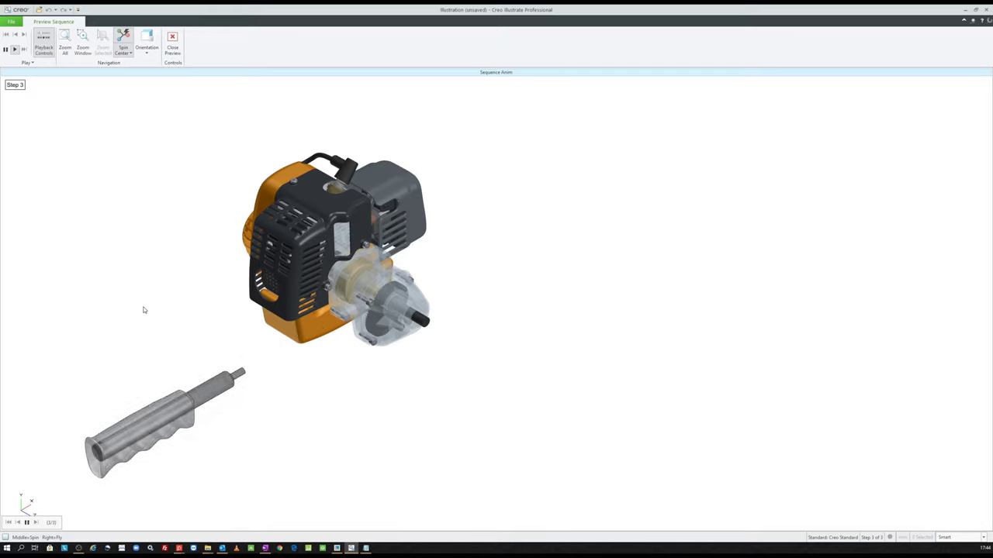
{"action": "left_click", "coordinate": [175, 42]}
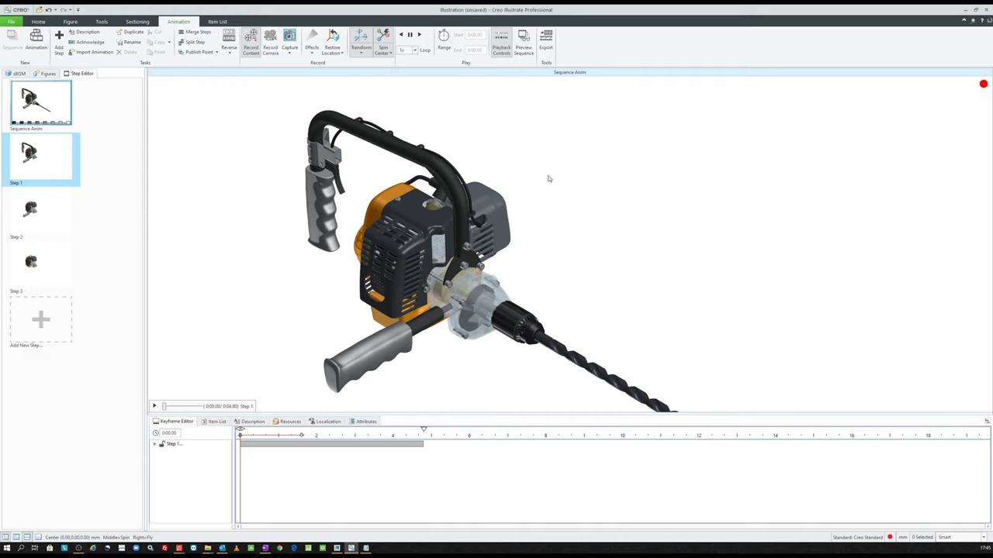
{"action": "left_click", "coordinate": [547, 40]}
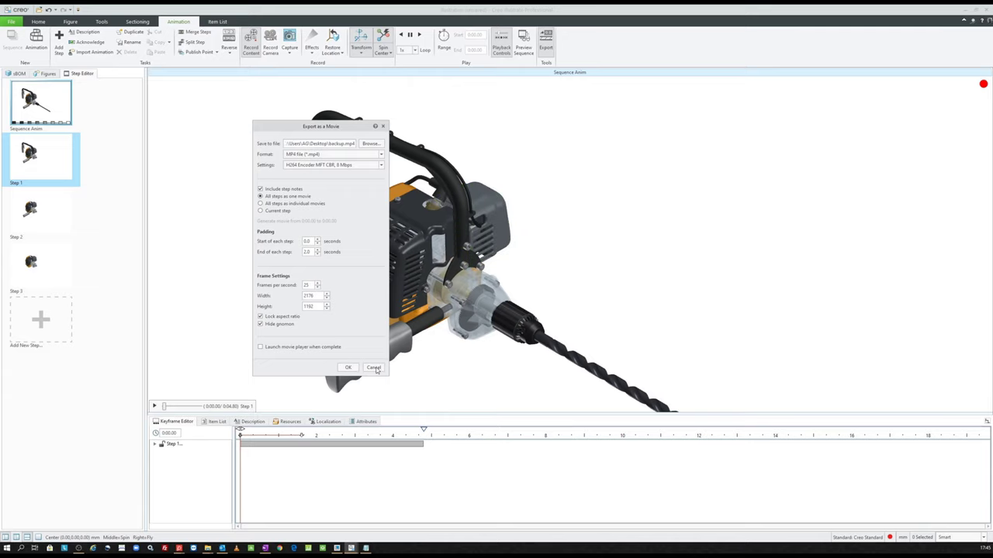
{"action": "left_click", "coordinate": [374, 368]}
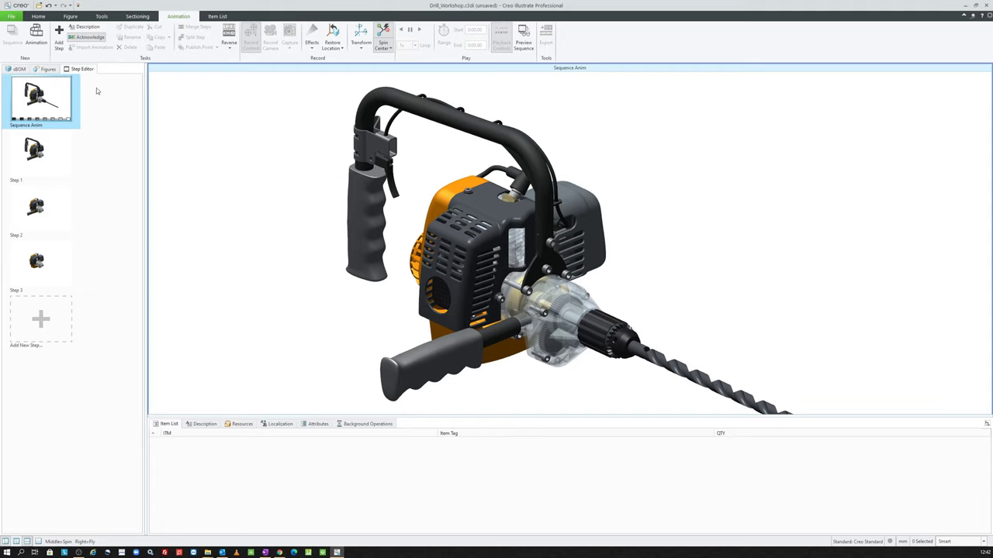
- Publish the drill as Drill_Workshop.pvz into a new Desktop folder named Publish
{"action": "left_click", "coordinate": [46, 70]}
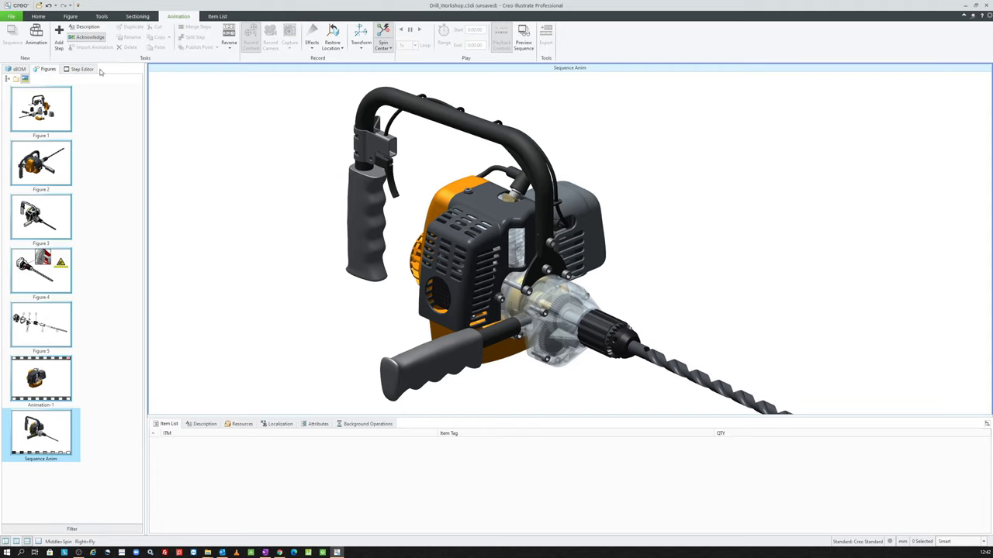
{"action": "left_click", "coordinate": [11, 17]}
{"action": "mouse_move", "coordinate": [23, 99]}
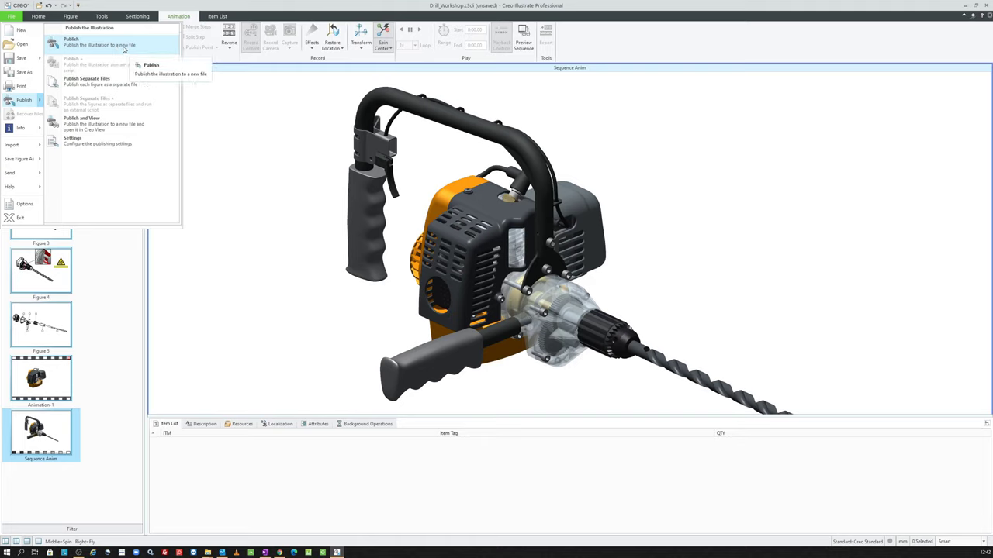
{"action": "left_click", "coordinate": [123, 49]}
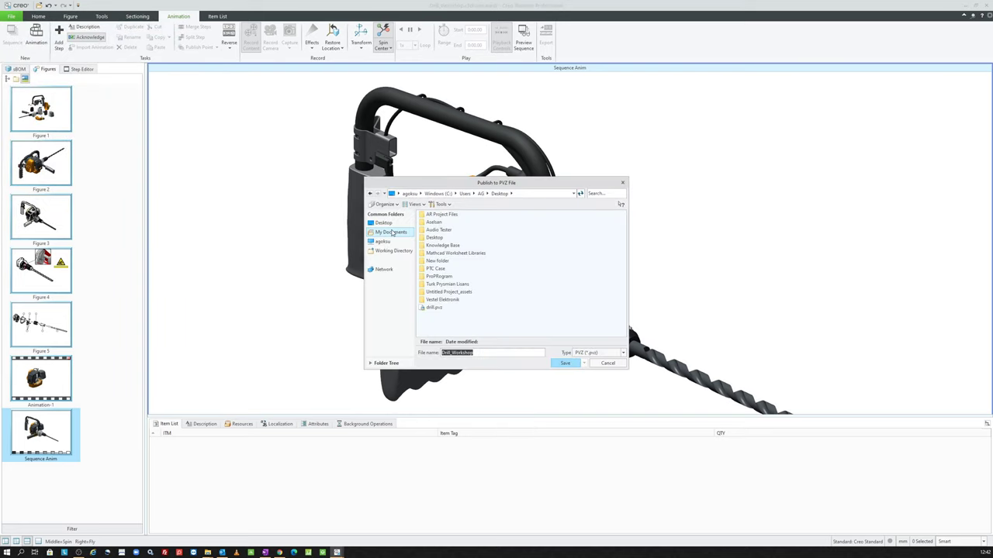
{"action": "right_click", "coordinate": [545, 250]}
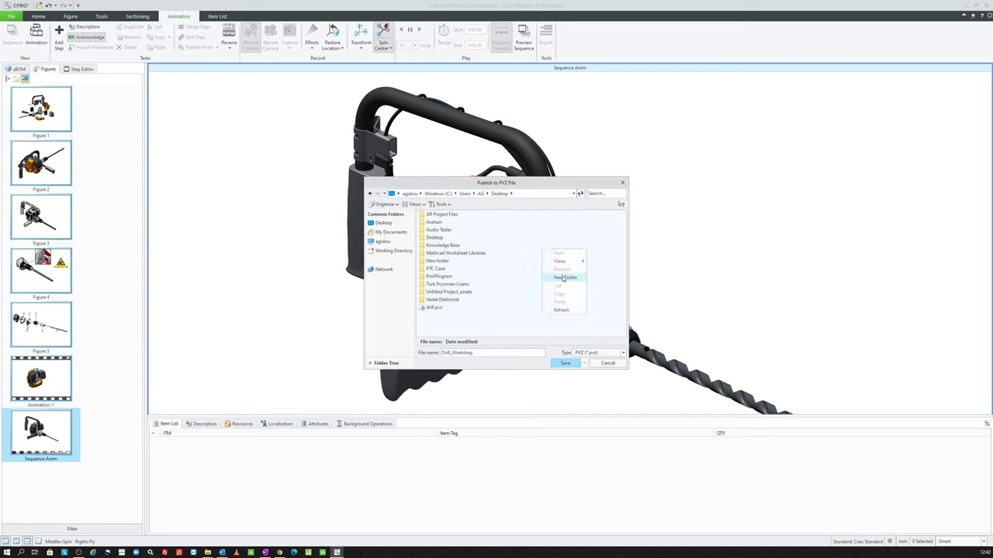
{"action": "left_click", "coordinate": [564, 279]}
{"action": "type", "text": "Publish"}
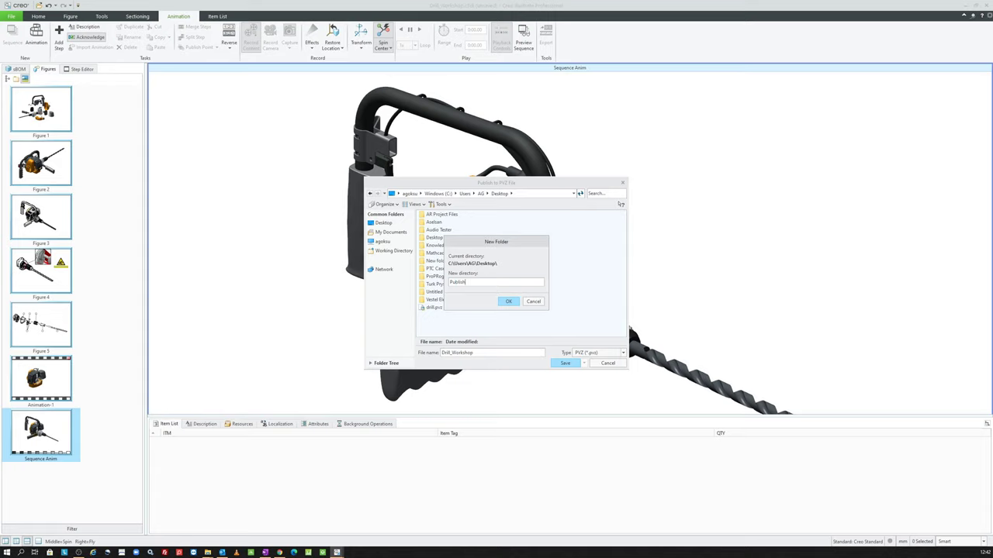
{"action": "left_click", "coordinate": [509, 302]}
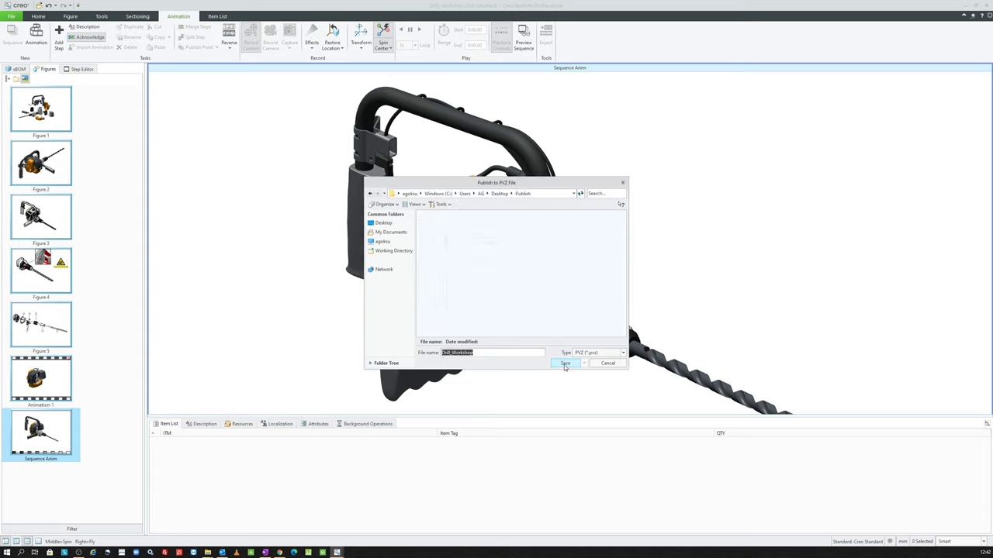
{"action": "left_click", "coordinate": [564, 365]}
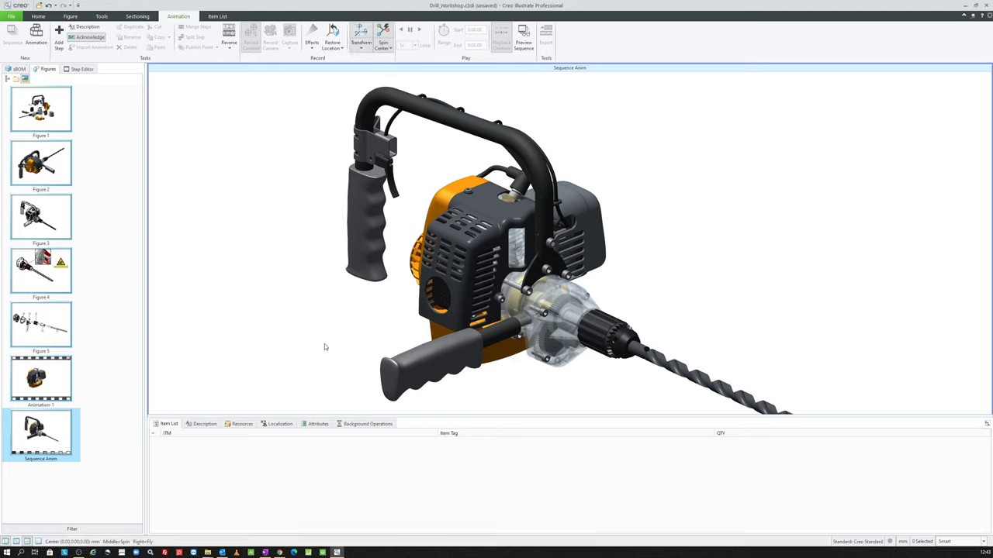
{"action": "left_click", "coordinate": [208, 553]}
- Open Drill_Workshop.pvz from the Desktop Publish folder in Creo View Express
{"action": "left_click", "coordinate": [244, 534]}
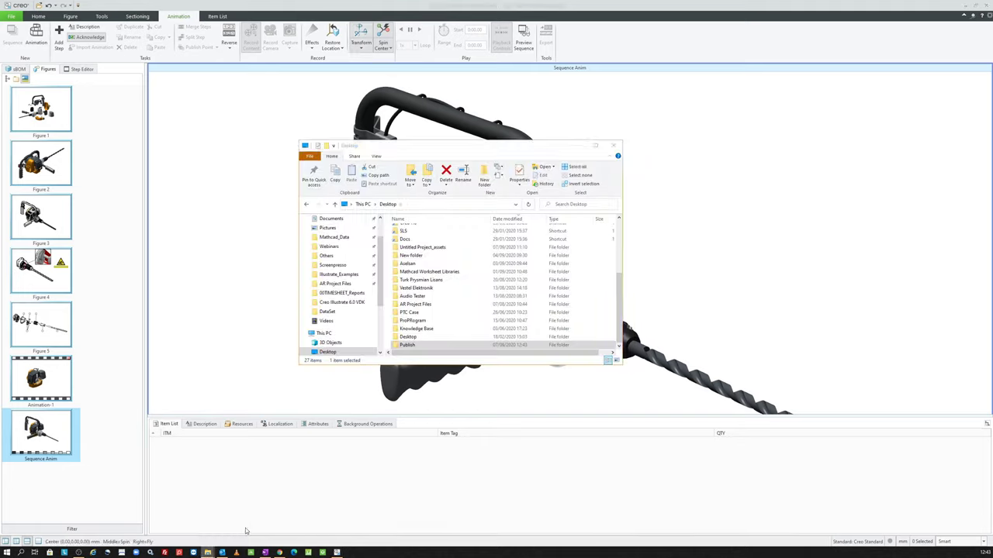
{"action": "double_click", "coordinate": [407, 345]}
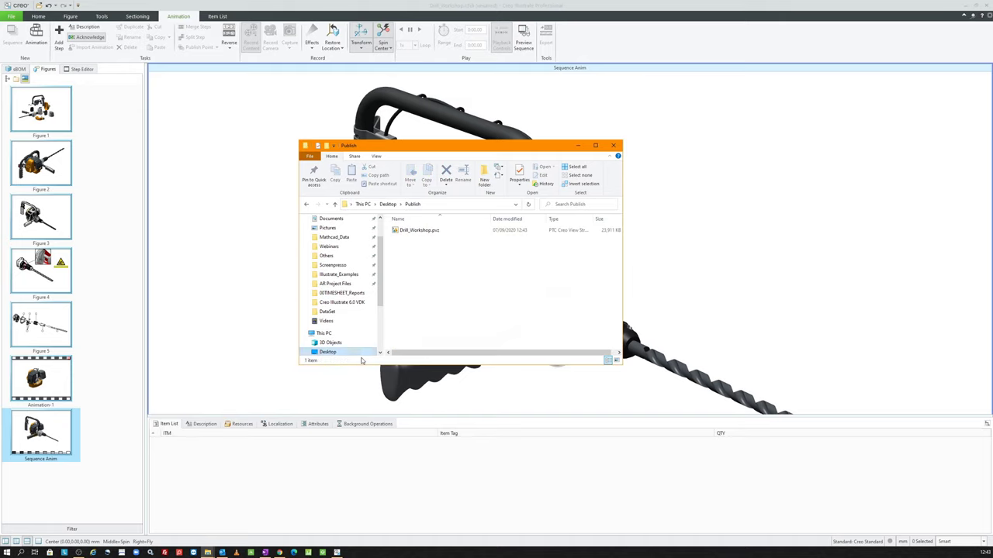
{"action": "double_click", "coordinate": [427, 233]}
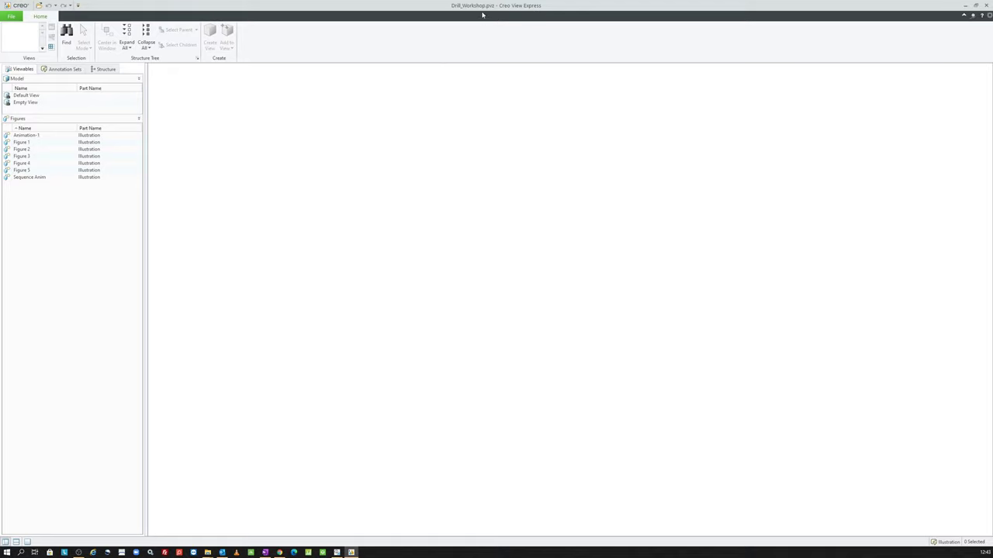
- Browse Figures 1–5 and toggle the parts attributes table on Figure 5
{"action": "left_click", "coordinate": [26, 144]}
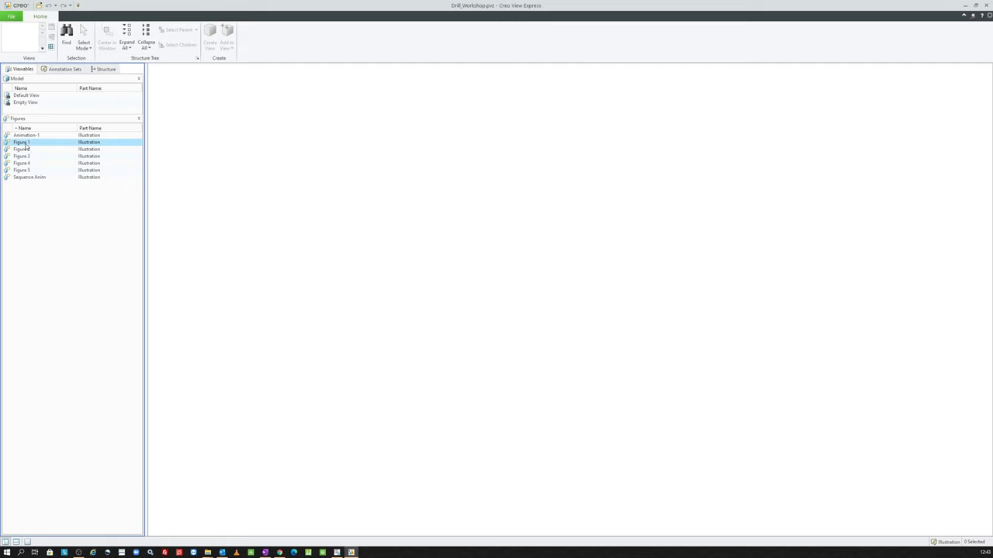
{"action": "double_click", "coordinate": [25, 144]}
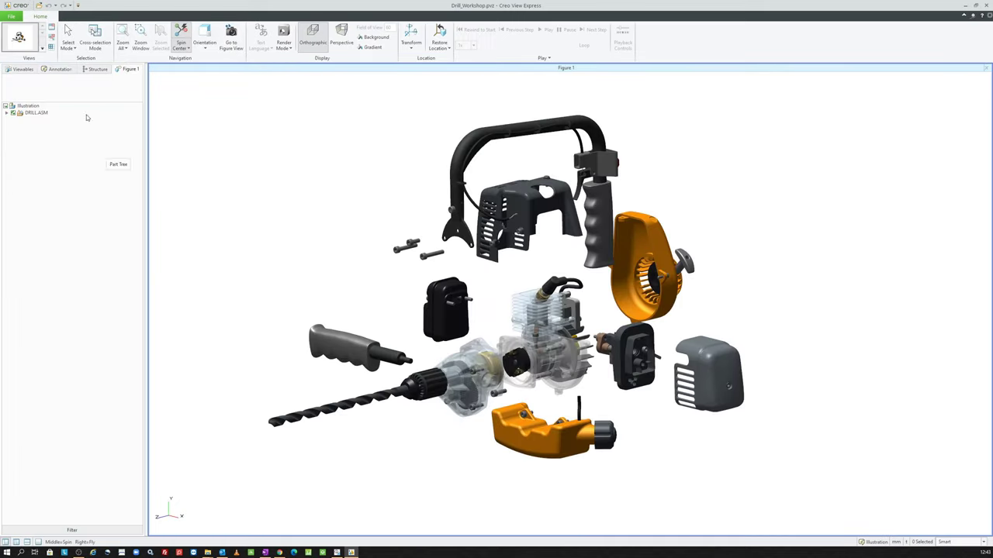
{"action": "left_click", "coordinate": [23, 69]}
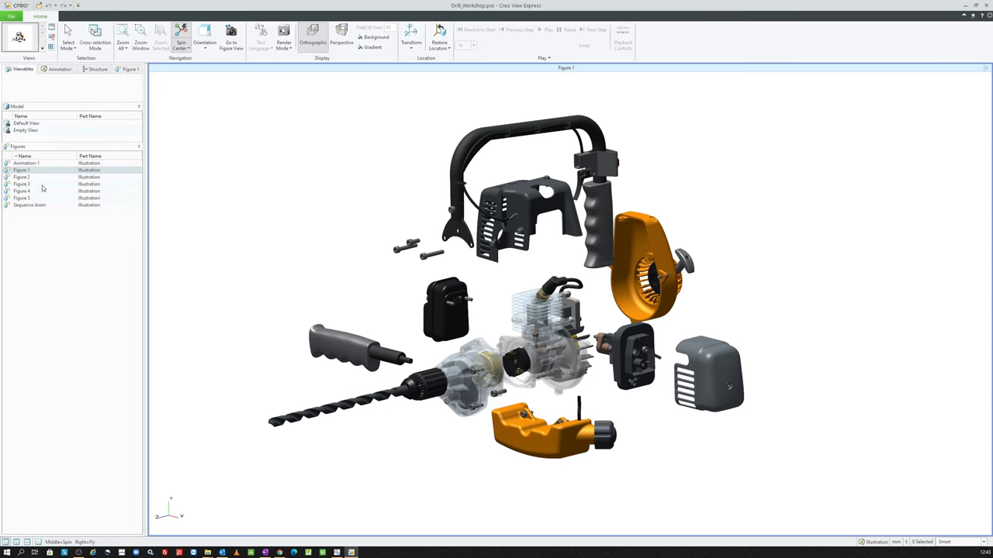
{"action": "double_click", "coordinate": [32, 179]}
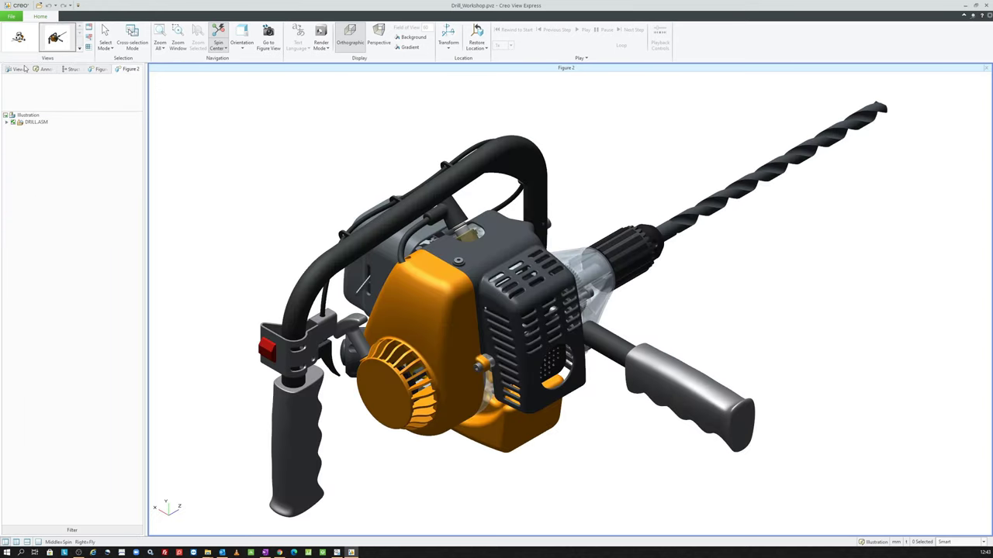
{"action": "left_click", "coordinate": [16, 74]}
{"action": "double_click", "coordinate": [29, 195]}
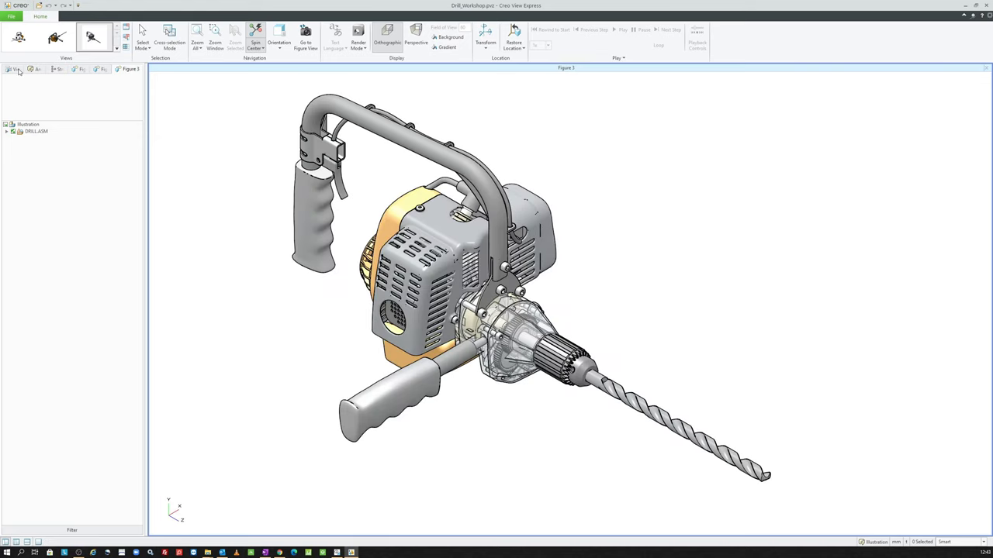
{"action": "left_click", "coordinate": [17, 70]}
{"action": "double_click", "coordinate": [21, 210]}
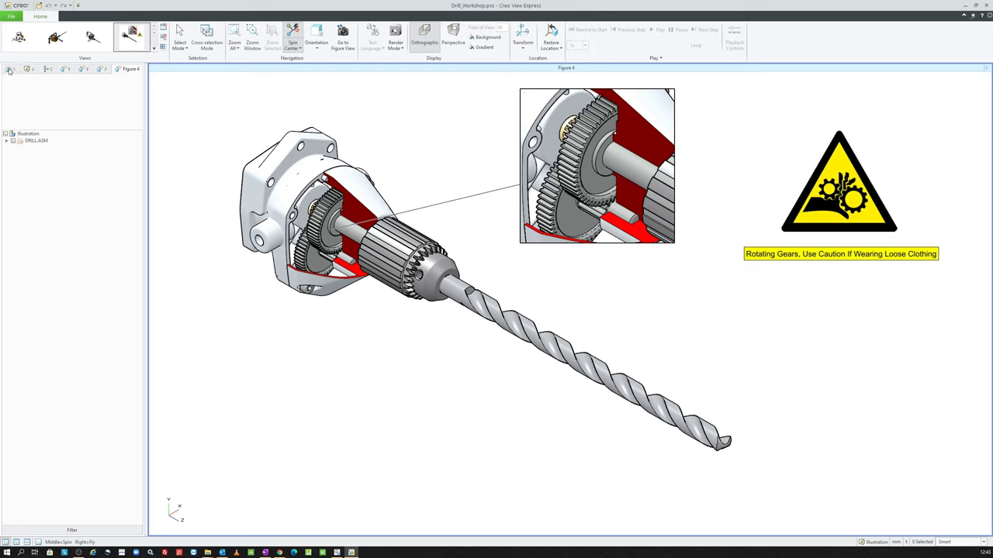
{"action": "left_click", "coordinate": [10, 71]}
{"action": "double_click", "coordinate": [29, 225]}
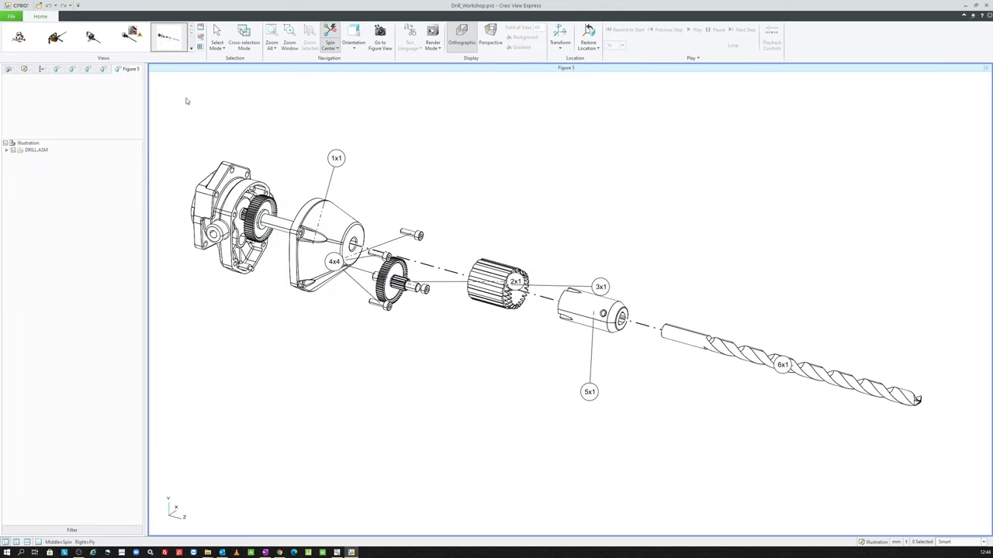
{"action": "left_click", "coordinate": [27, 541]}
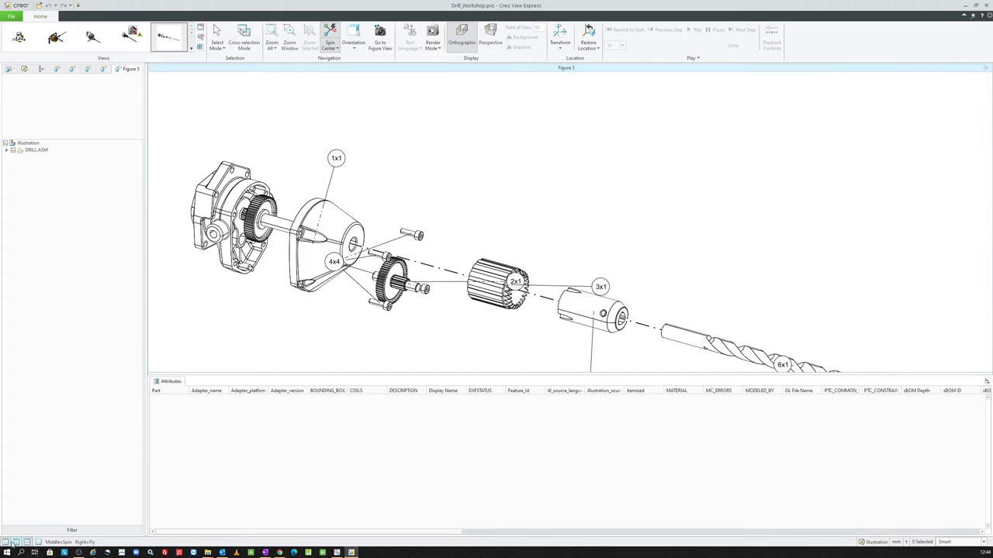
{"action": "left_click", "coordinate": [27, 541]}
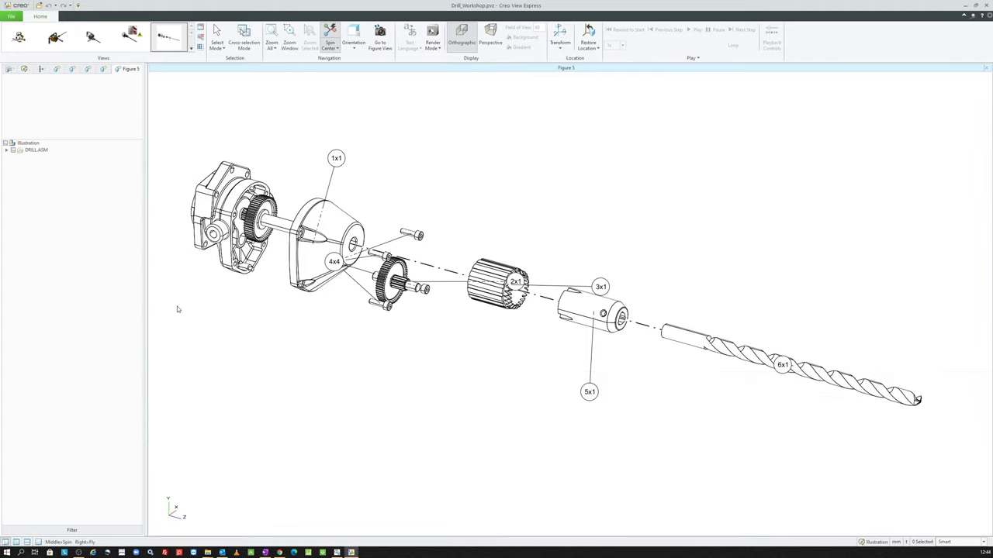
- Play the Animation-1 figure, then load the Sequence Anim figure
{"action": "left_click", "coordinate": [9, 70]}
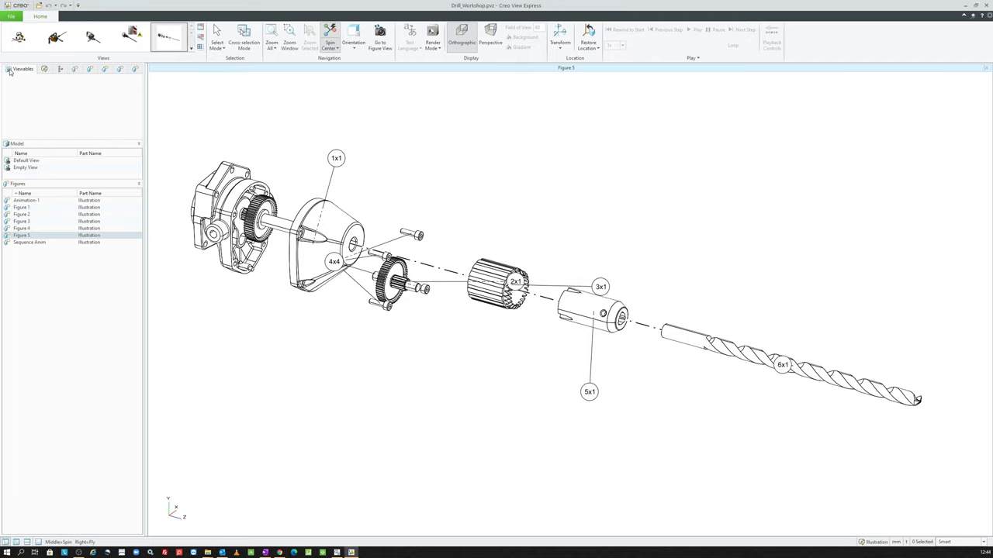
{"action": "double_click", "coordinate": [37, 202]}
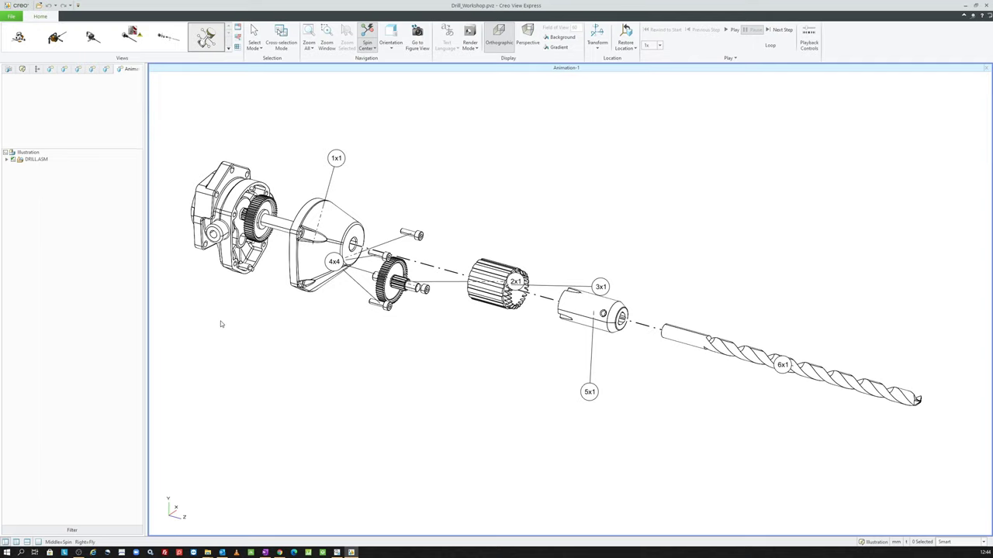
{"action": "left_click", "coordinate": [731, 31]}
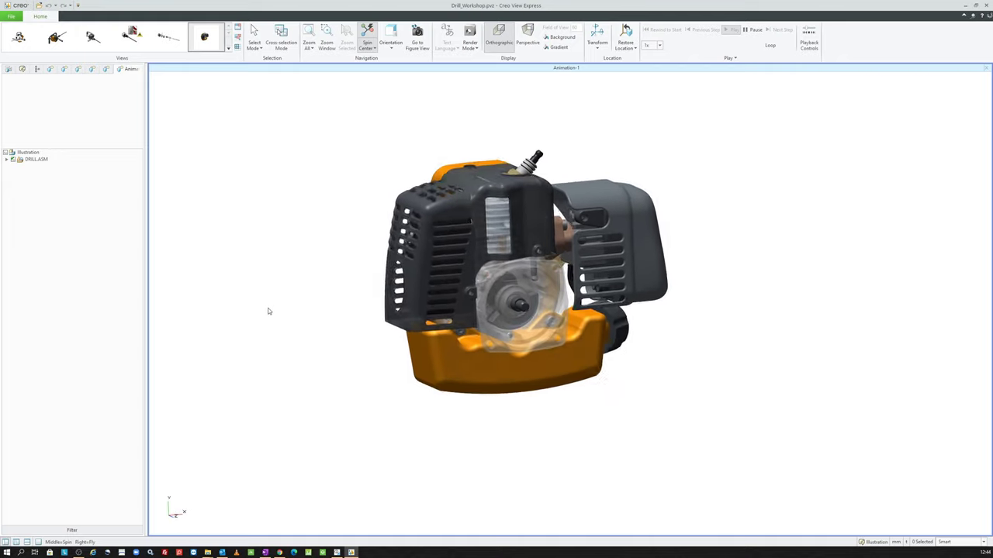
{"action": "left_click", "coordinate": [9, 69]}
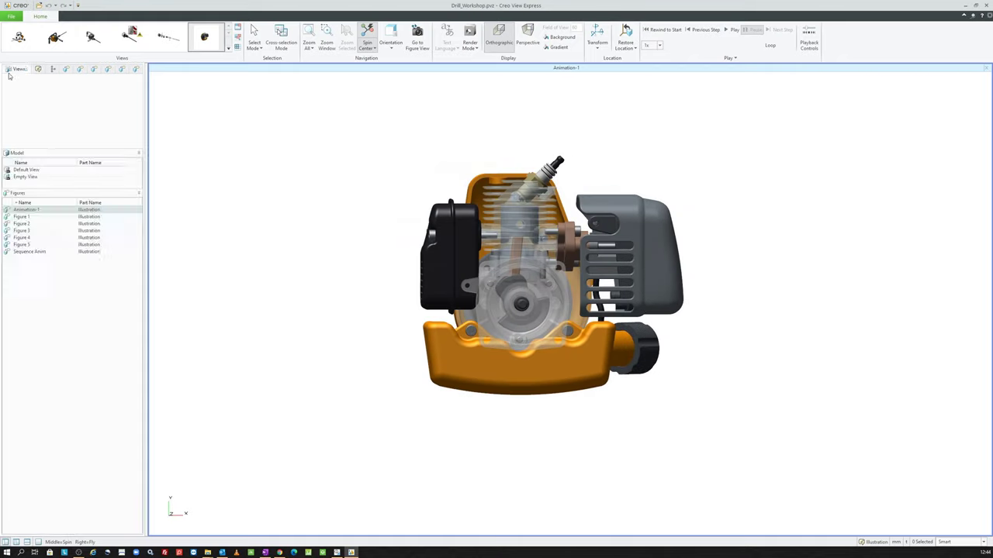
{"action": "left_click", "coordinate": [22, 252]}
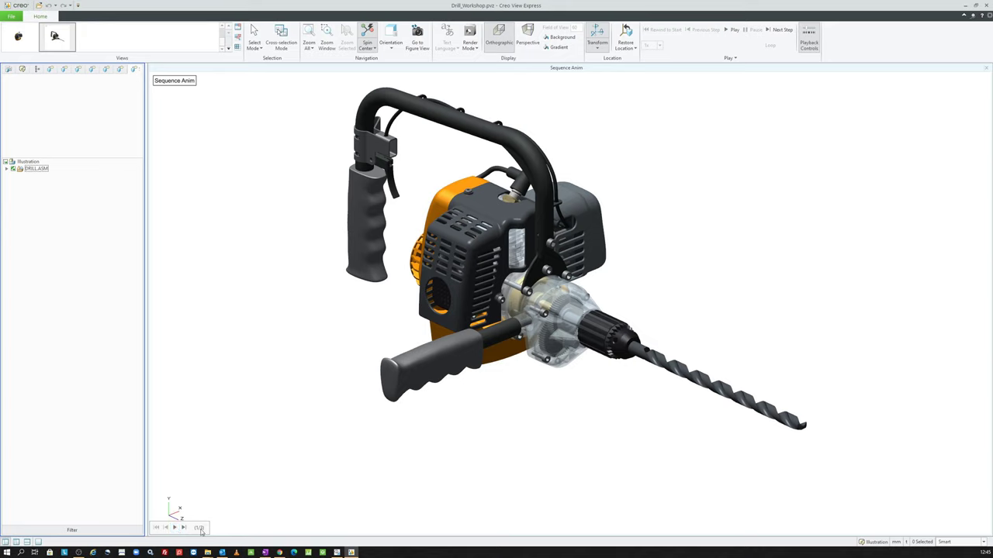
- Play Sequence Anim through Step 3, continuing past the acknowledgment, then close Creo View Express
{"action": "left_click", "coordinate": [175, 528]}
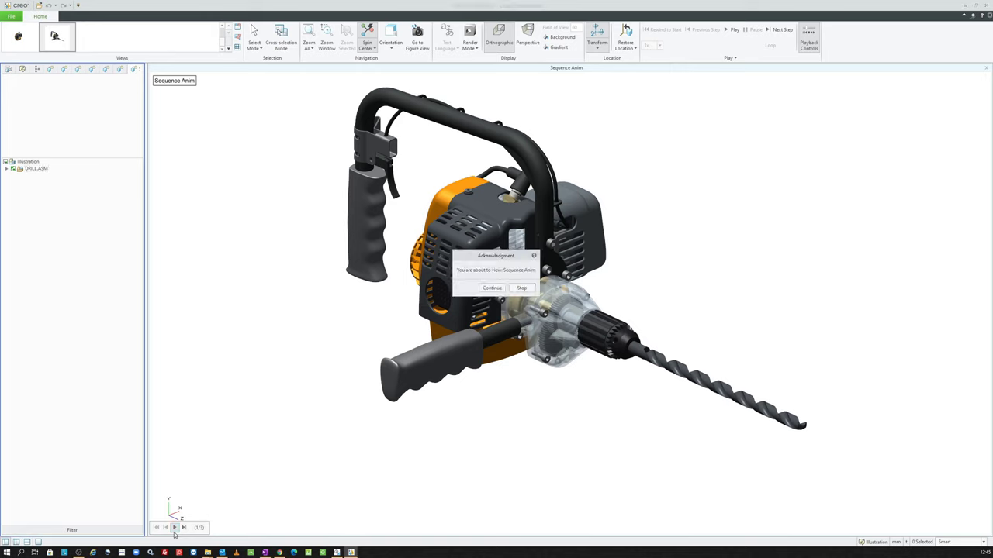
{"action": "left_click", "coordinate": [490, 288]}
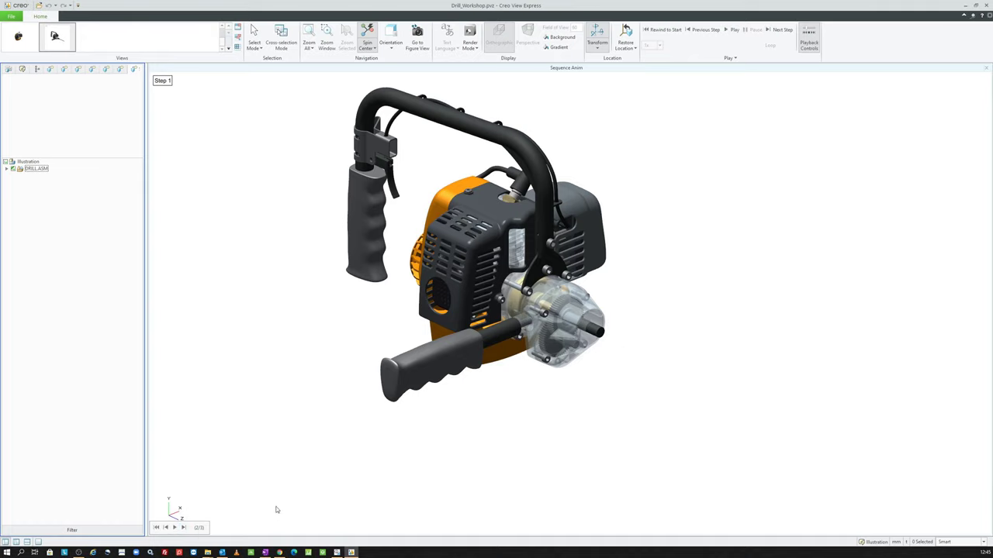
{"action": "left_click", "coordinate": [175, 528]}
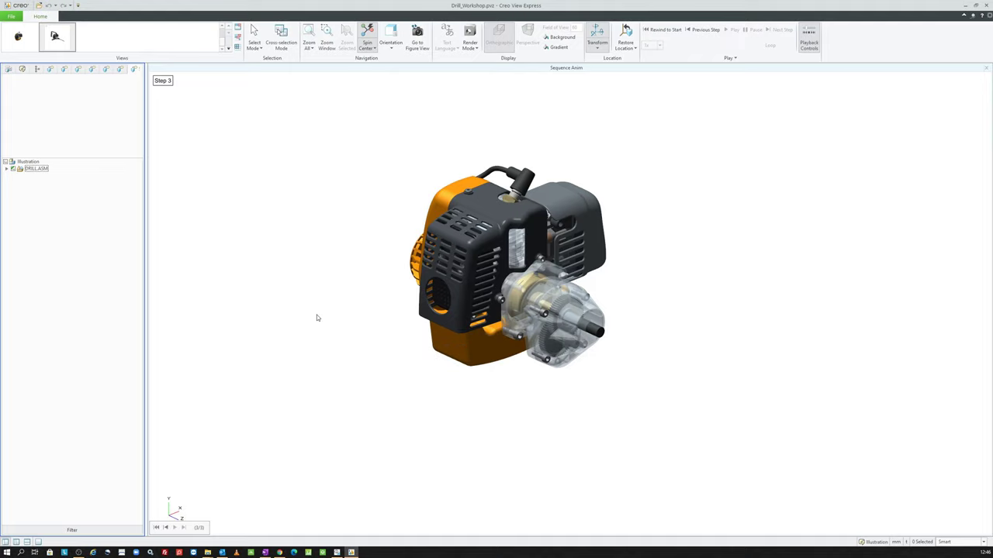
{"action": "left_click", "coordinate": [986, 6]}
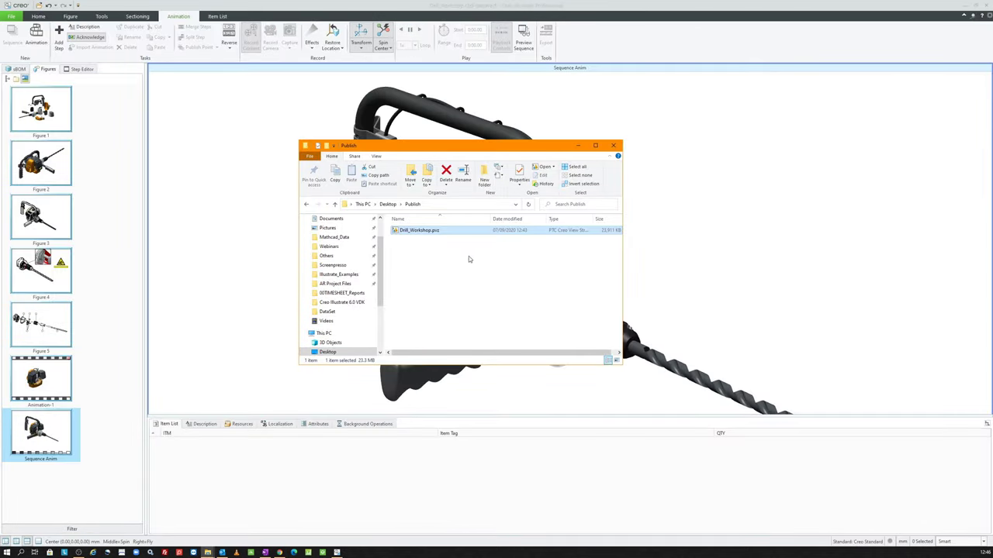
- Minimize the Publish folder and show Figure 1's exploded drill with the Item List hidden
{"action": "left_click", "coordinate": [578, 147]}
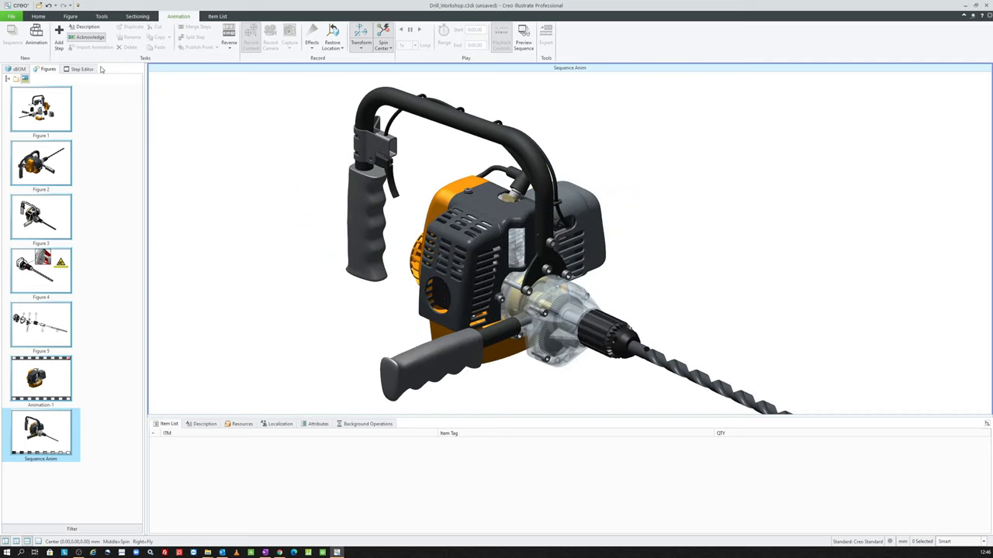
{"action": "left_click", "coordinate": [12, 17]}
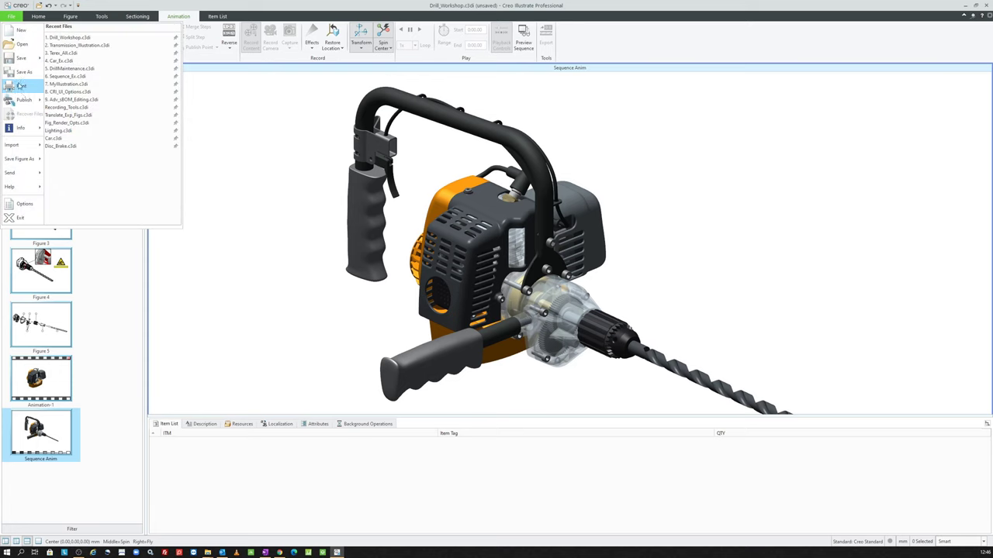
{"action": "left_click", "coordinate": [95, 260]}
{"action": "left_click", "coordinate": [55, 125]}
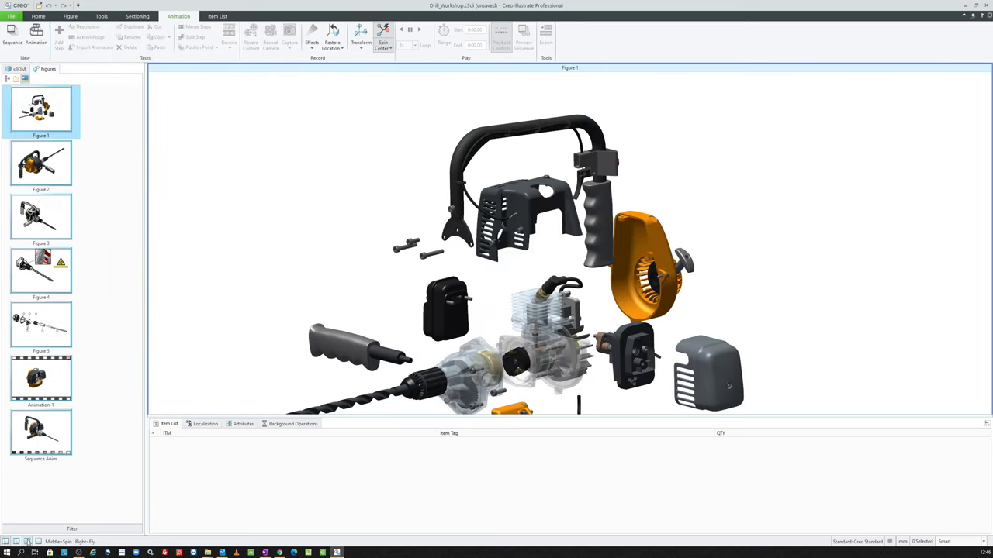
{"action": "left_click", "coordinate": [30, 541]}
- Start saving Figure 1 as a BMP image into the Publish folder, then cancel
{"action": "left_click", "coordinate": [11, 16]}
{"action": "mouse_move", "coordinate": [21, 158]}
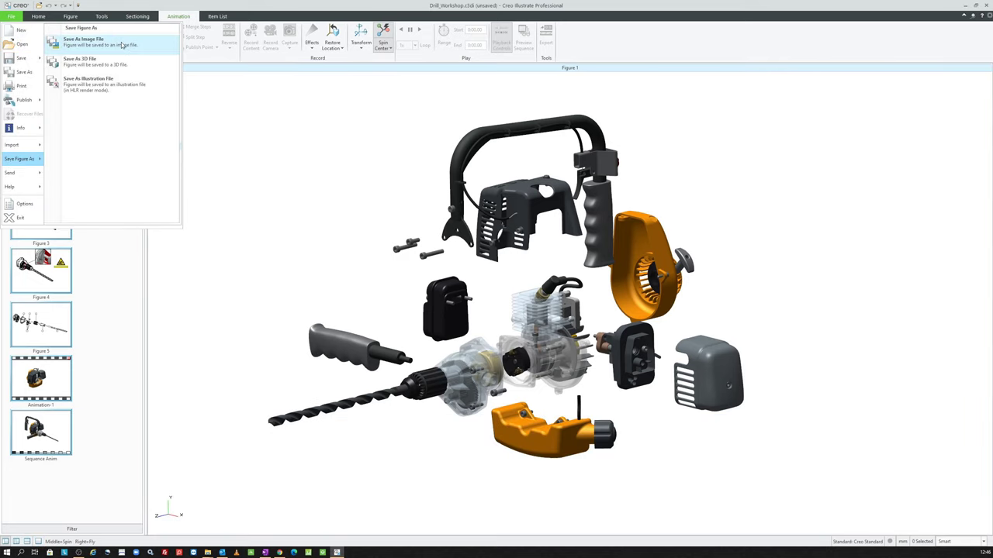
{"action": "left_click", "coordinate": [122, 45]}
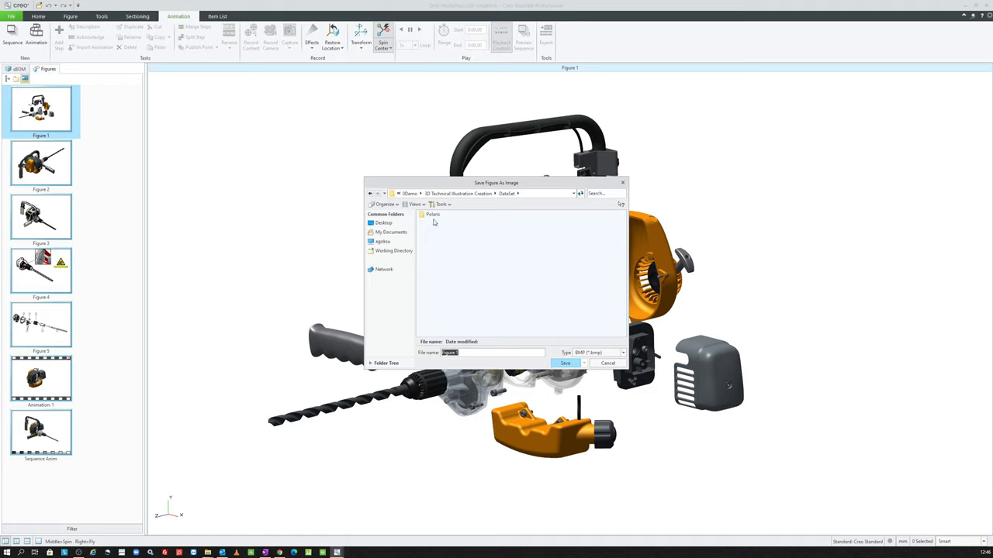
{"action": "left_click", "coordinate": [383, 223]}
{"action": "double_click", "coordinate": [438, 284]}
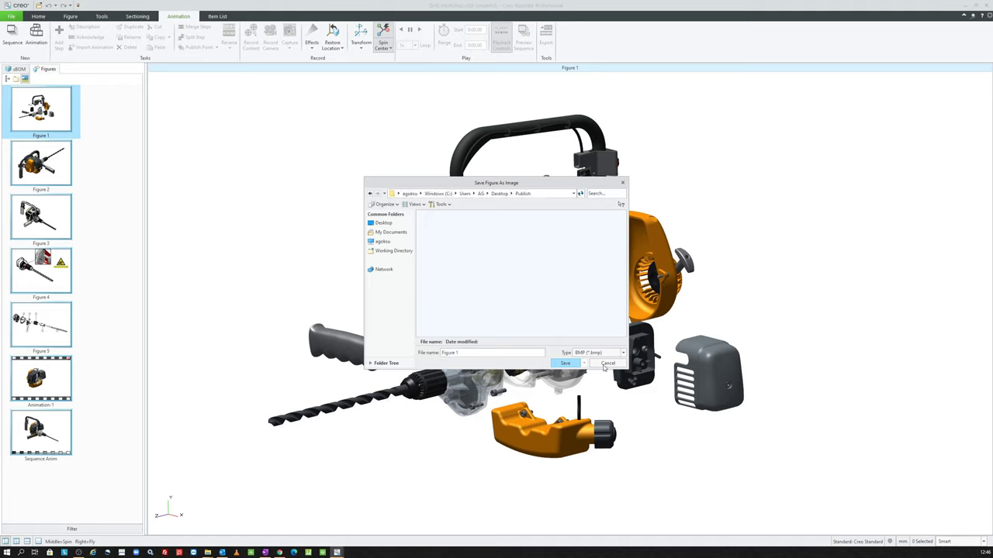
{"action": "left_click", "coordinate": [589, 353]}
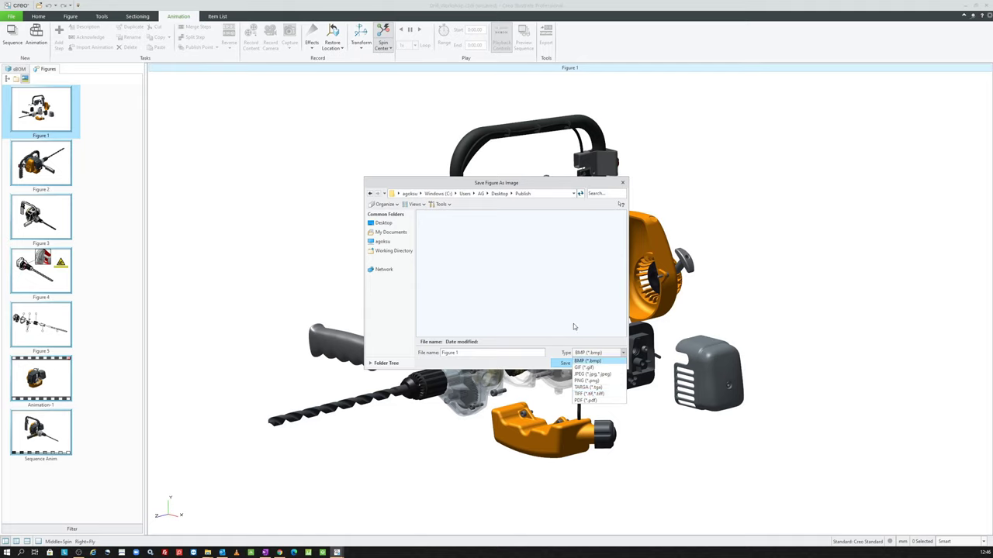
{"action": "left_click", "coordinate": [565, 349]}
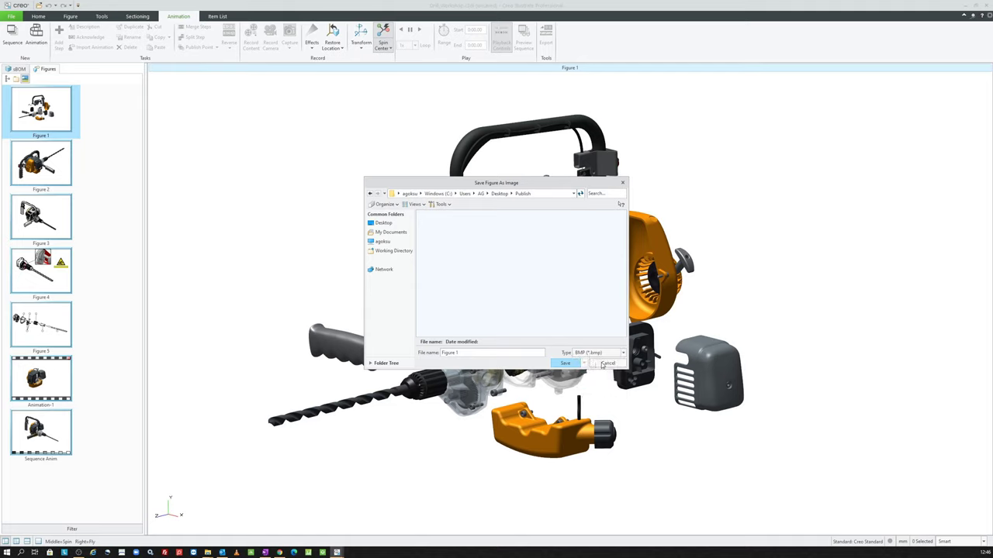
{"action": "left_click", "coordinate": [606, 364]}
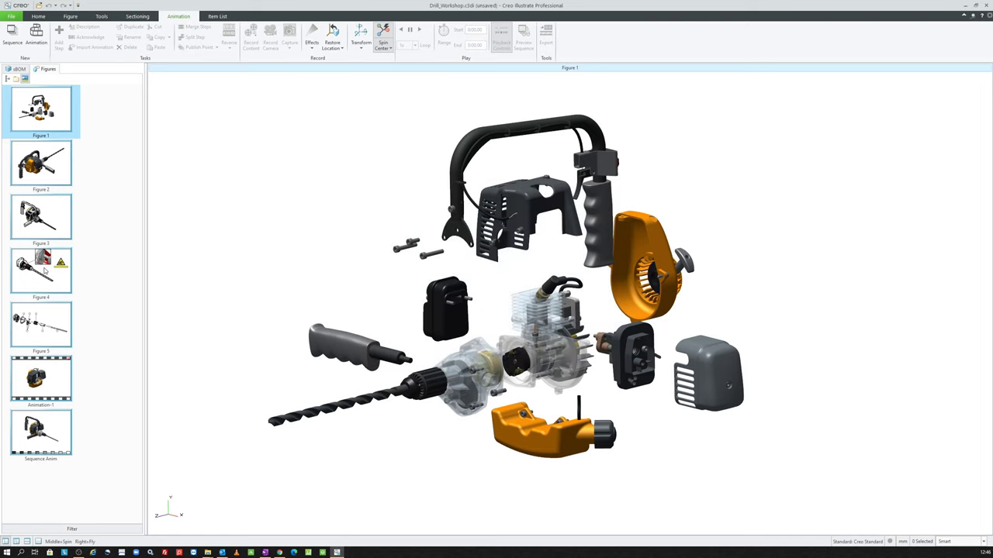
{"action": "left_click", "coordinate": [11, 16]}
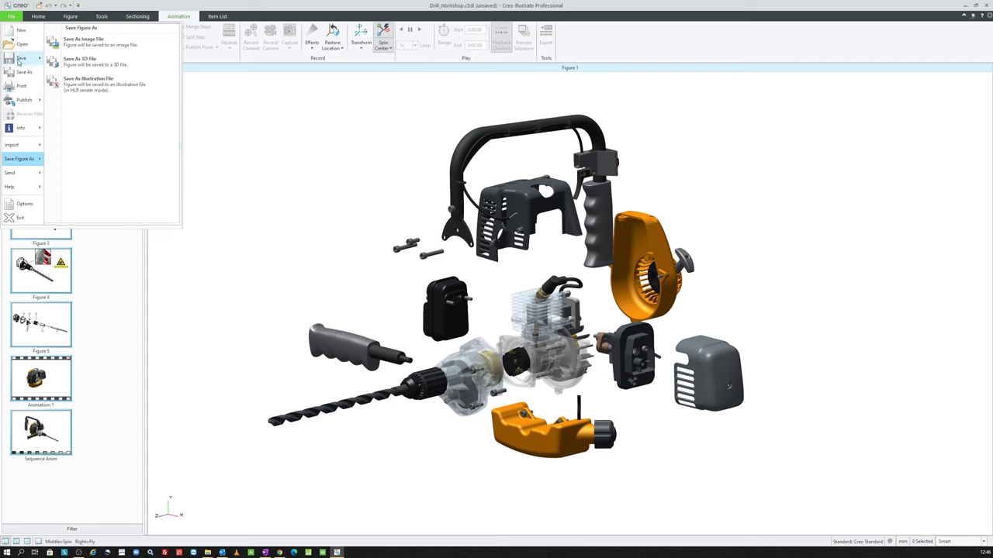
{"action": "mouse_move", "coordinate": [24, 100]}
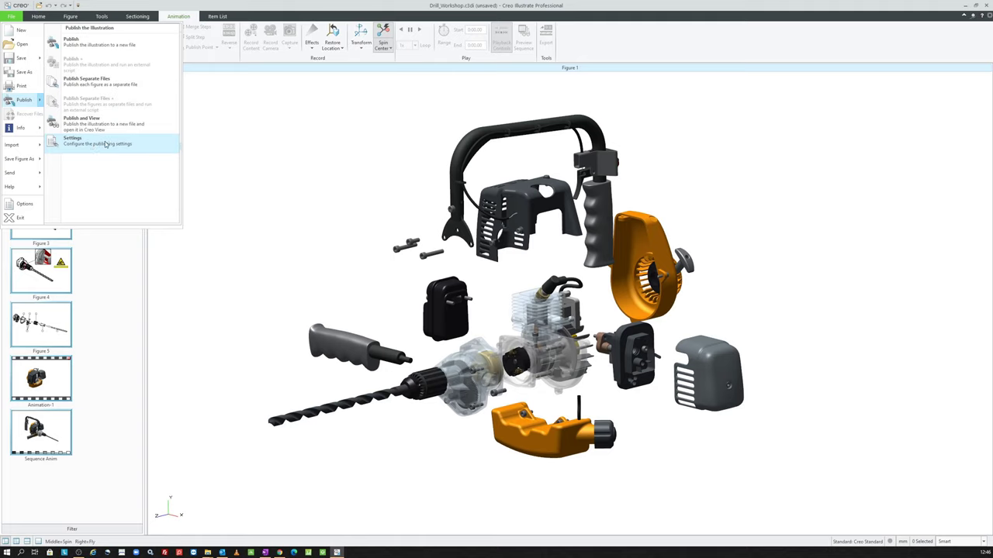
- In Publish Settings, turn off Creo 3D and add an 'image' TIFF publish option in Pixels
{"action": "left_click", "coordinate": [106, 144]}
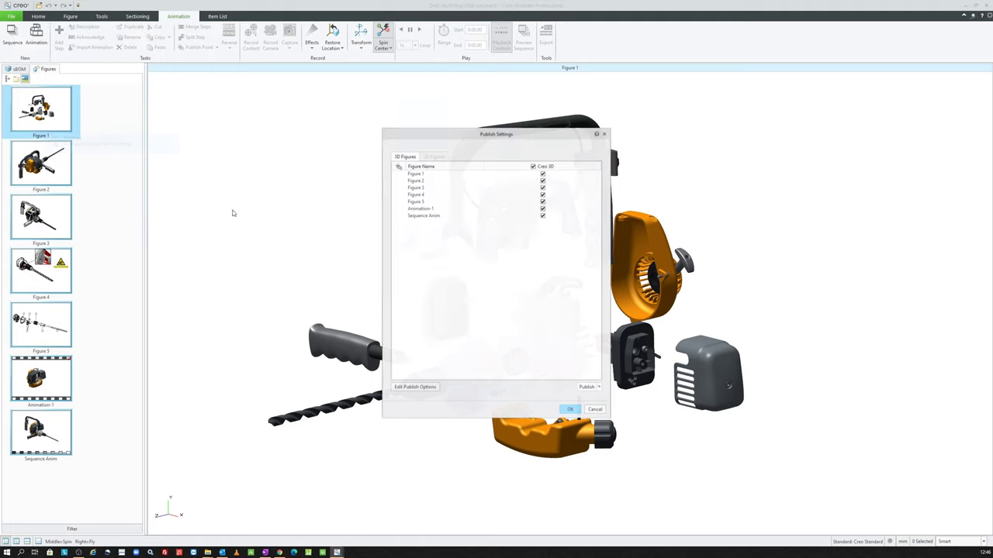
{"action": "left_click", "coordinate": [533, 166]}
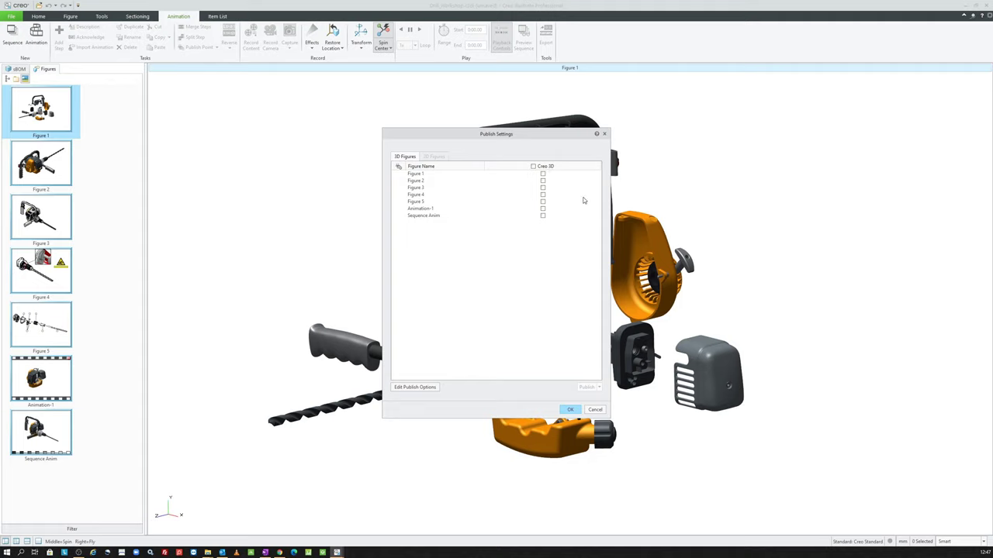
{"action": "left_click", "coordinate": [416, 387]}
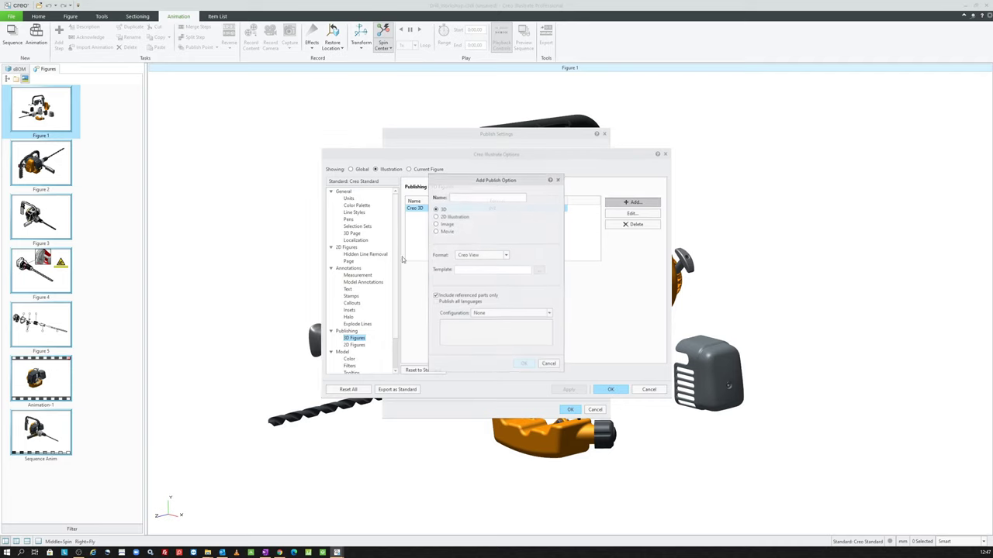
{"action": "left_click", "coordinate": [624, 202]}
{"action": "type", "text": "image"}
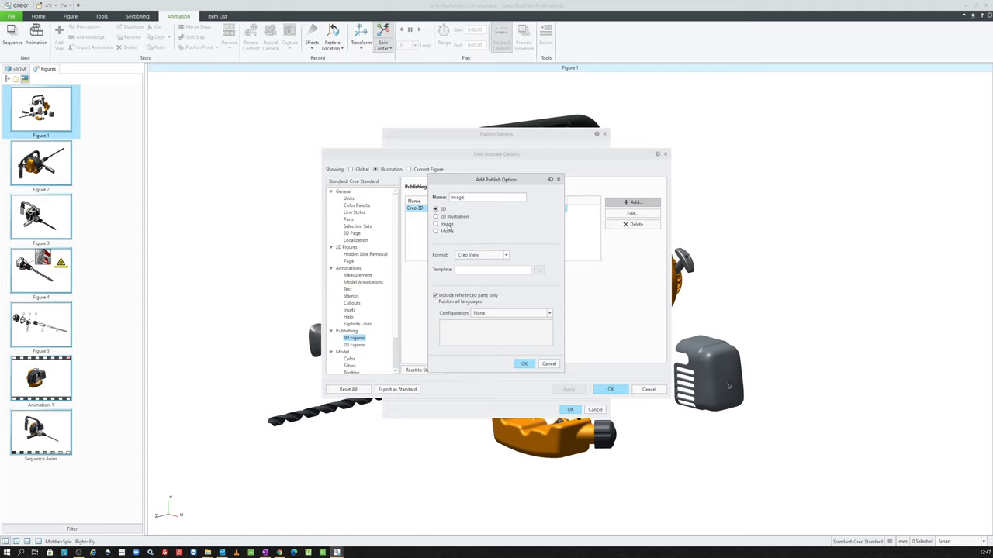
{"action": "left_click", "coordinate": [446, 225]}
{"action": "left_click", "coordinate": [487, 253]}
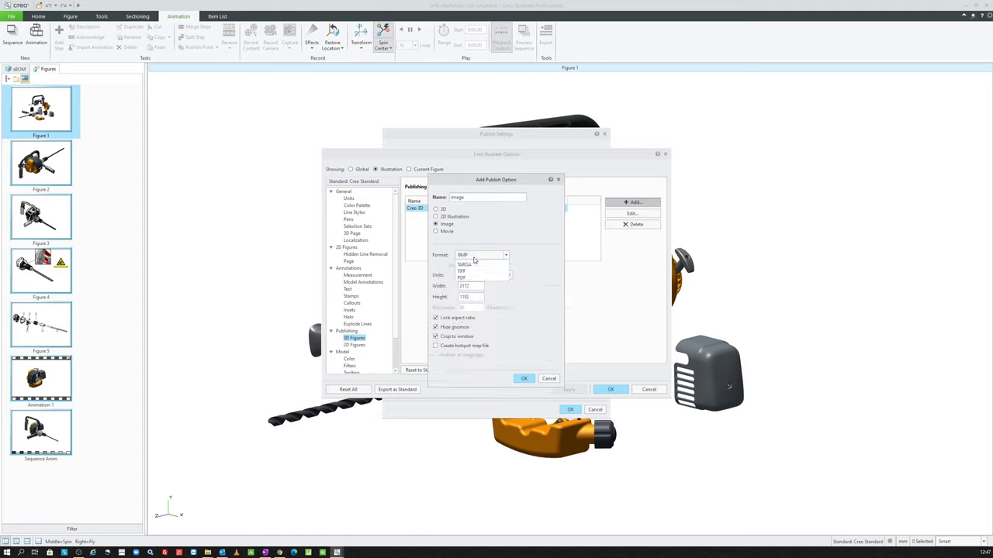
{"action": "left_click", "coordinate": [466, 300]}
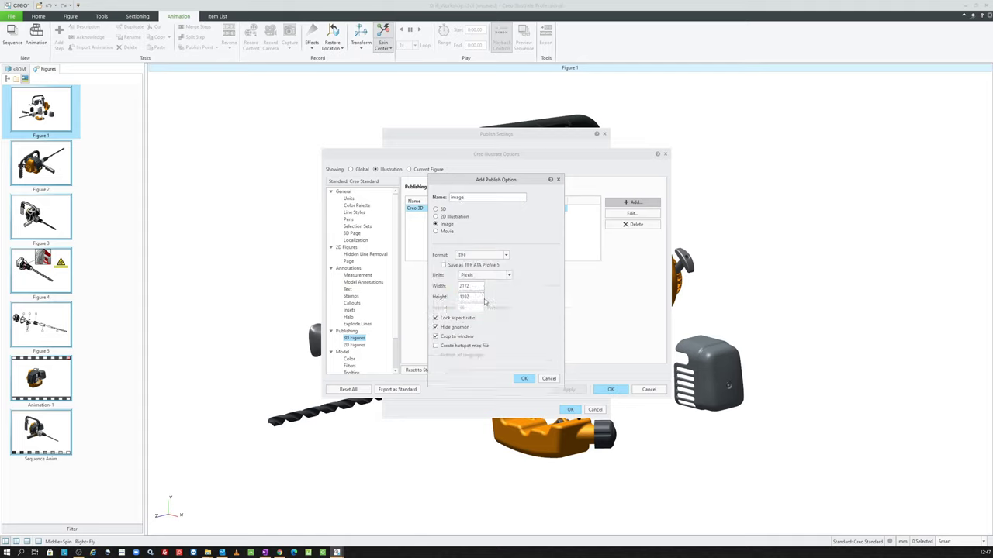
{"action": "left_click", "coordinate": [484, 276]}
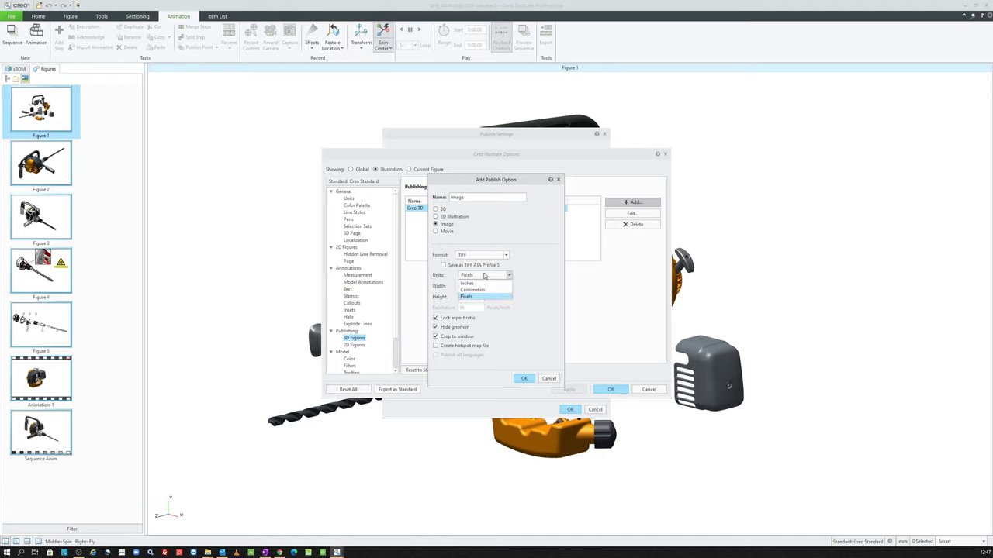
{"action": "left_click", "coordinate": [483, 276]}
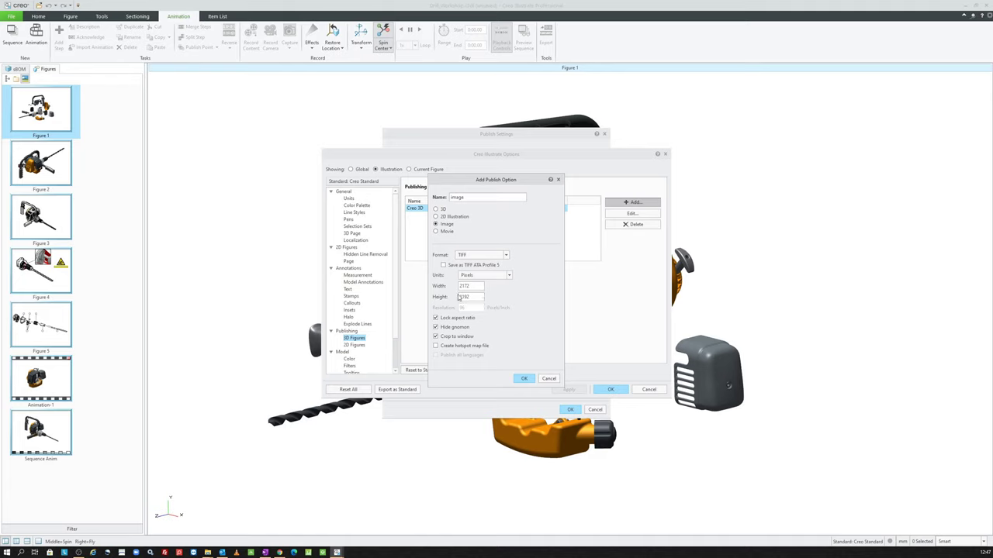
{"action": "left_click", "coordinate": [523, 379]}
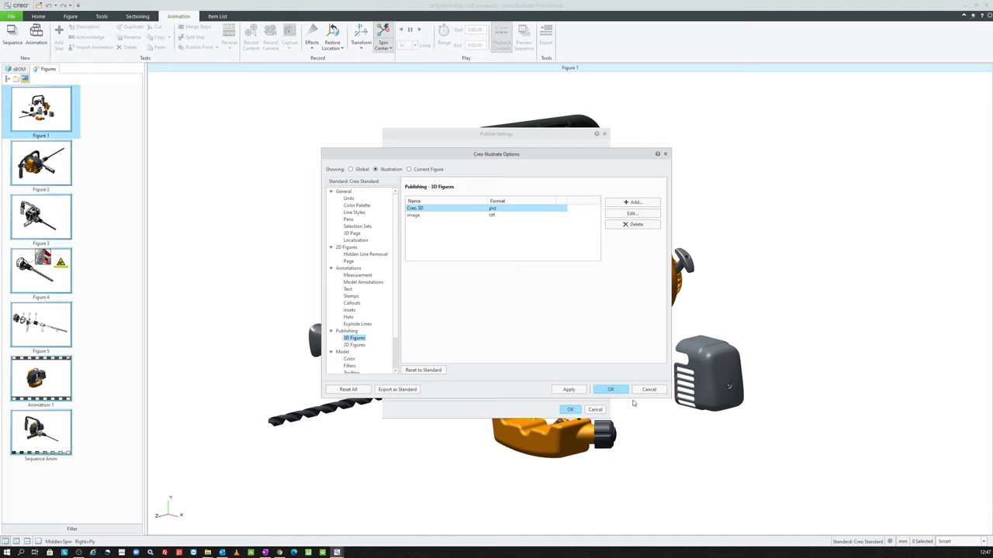
{"action": "left_click", "coordinate": [619, 391]}
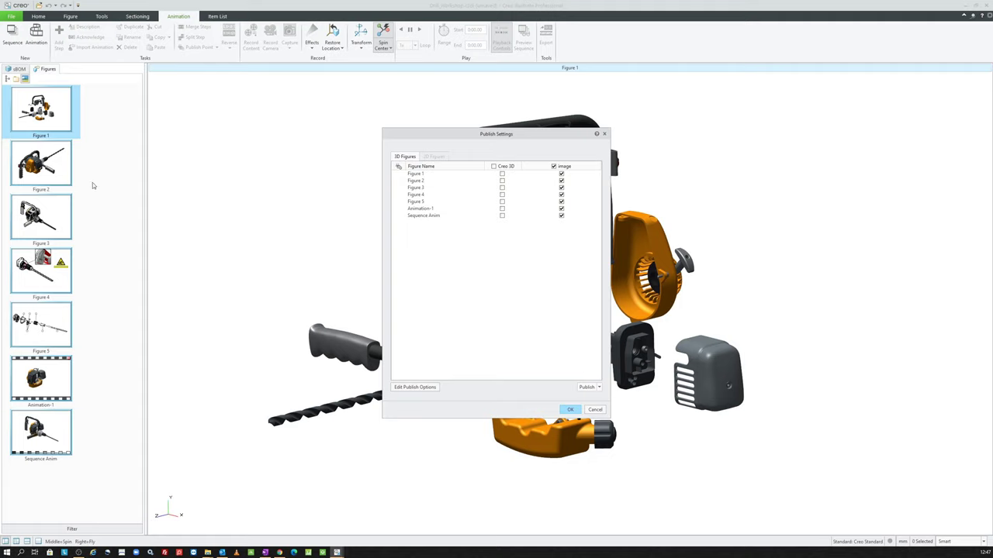
- Exclude Animation-1 and publish separate image files into the Publish folder, overwriting existing ones
{"action": "left_click", "coordinate": [561, 208]}
{"action": "left_click", "coordinate": [570, 410]}
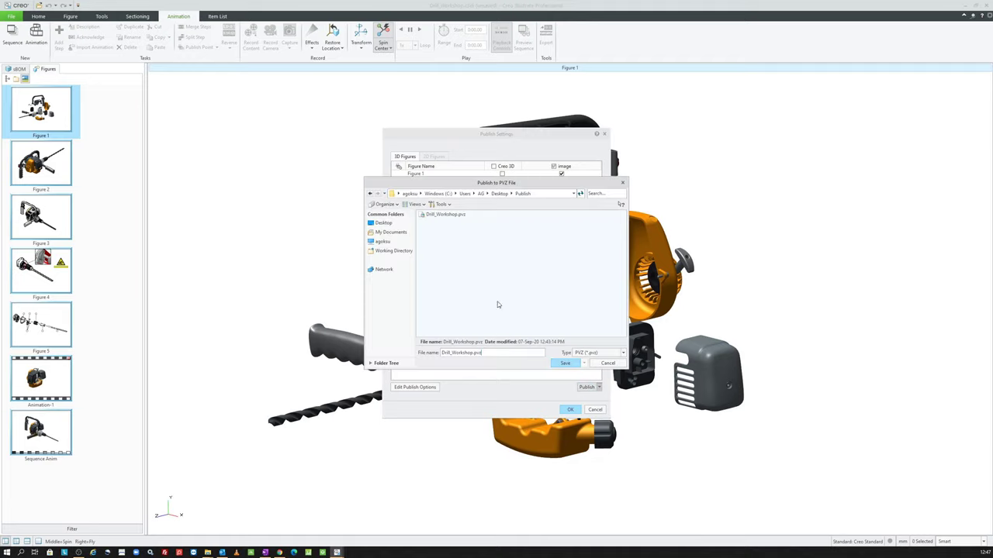
{"action": "left_click", "coordinate": [615, 365]}
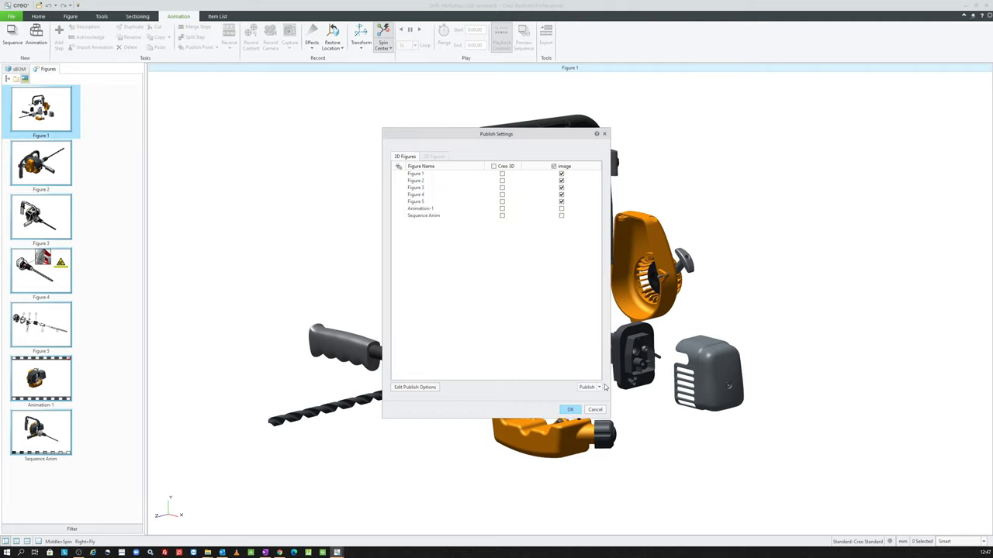
{"action": "left_click", "coordinate": [599, 387]}
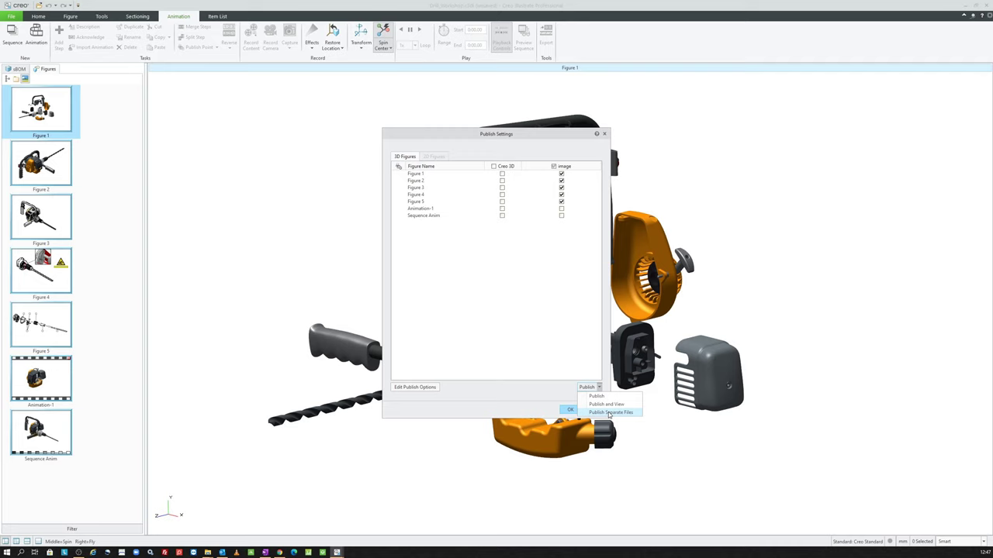
{"action": "left_click", "coordinate": [609, 413]}
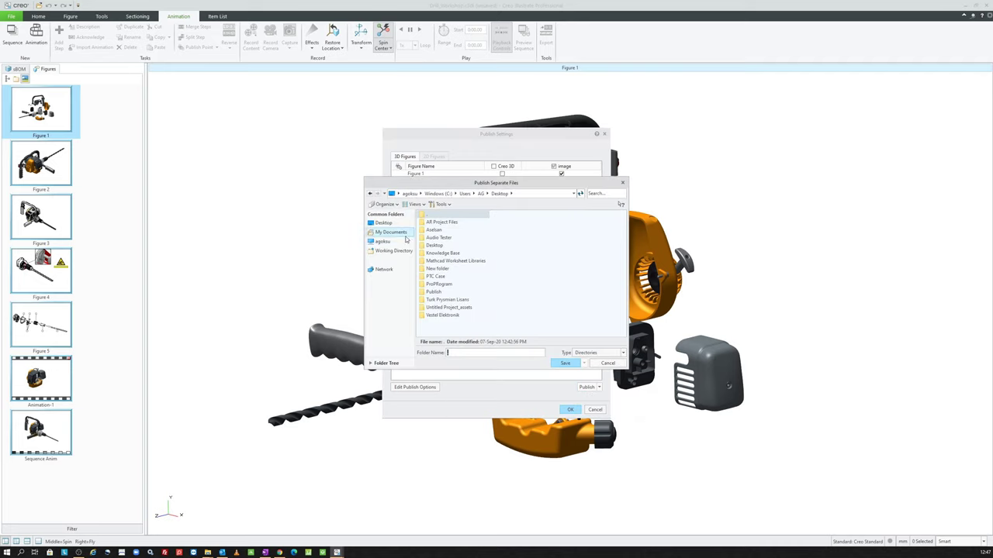
{"action": "left_click", "coordinate": [440, 294]}
{"action": "double_click", "coordinate": [435, 292]}
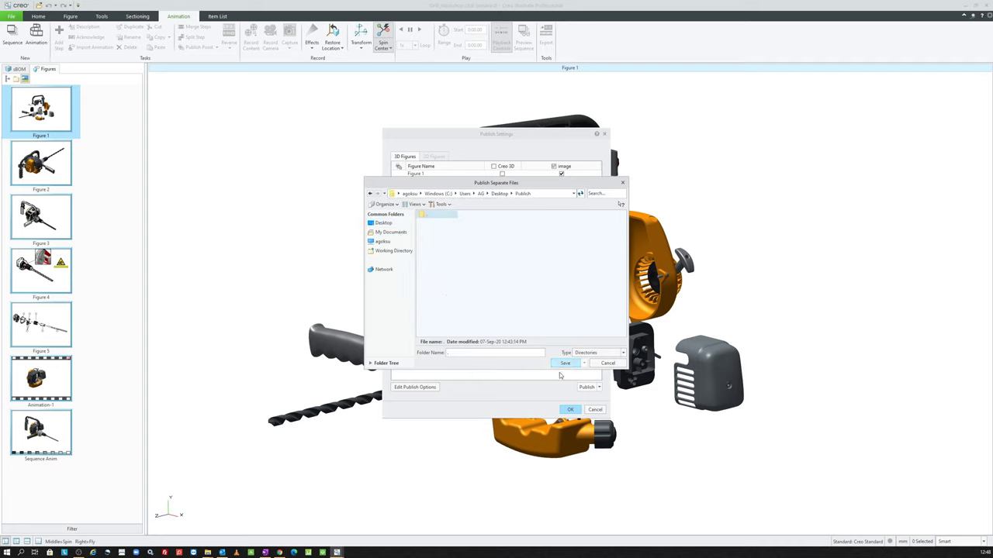
{"action": "left_click", "coordinate": [564, 363]}
{"action": "left_click", "coordinate": [558, 293]}
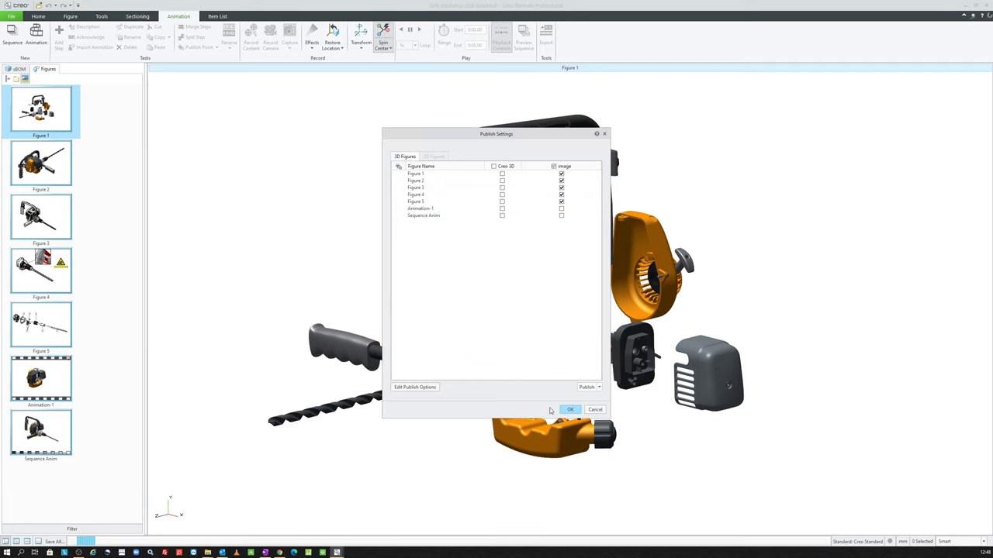
{"action": "left_click", "coordinate": [570, 409]}
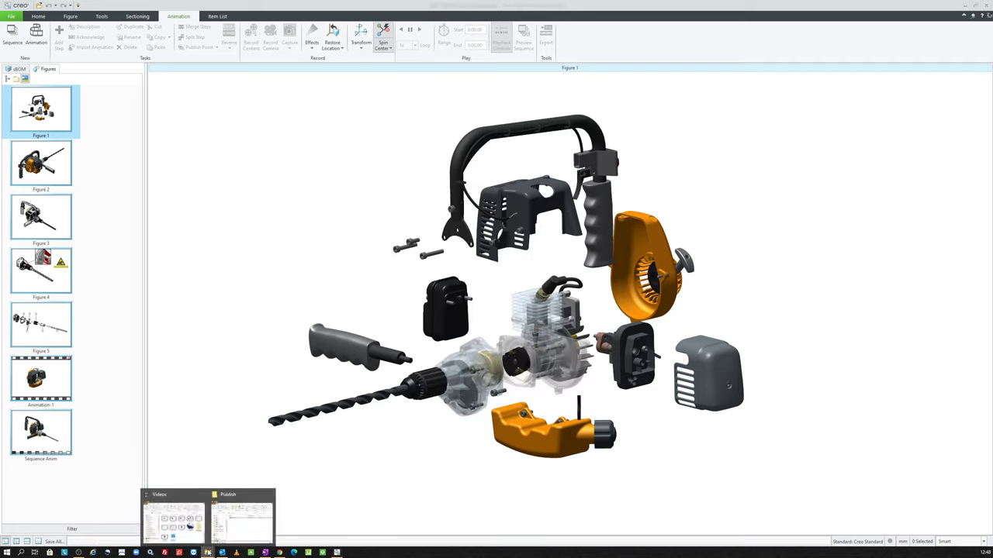
- Preview the Figure 1–5 TIFF images in Photo Viewer, then return to Creo Illustrate
{"action": "left_click", "coordinate": [229, 518]}
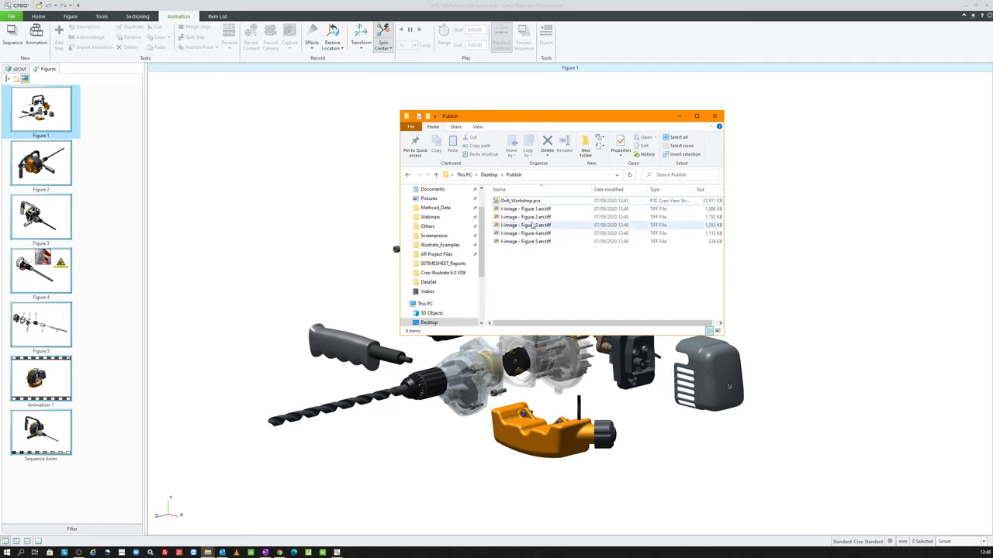
{"action": "double_click", "coordinate": [534, 209]}
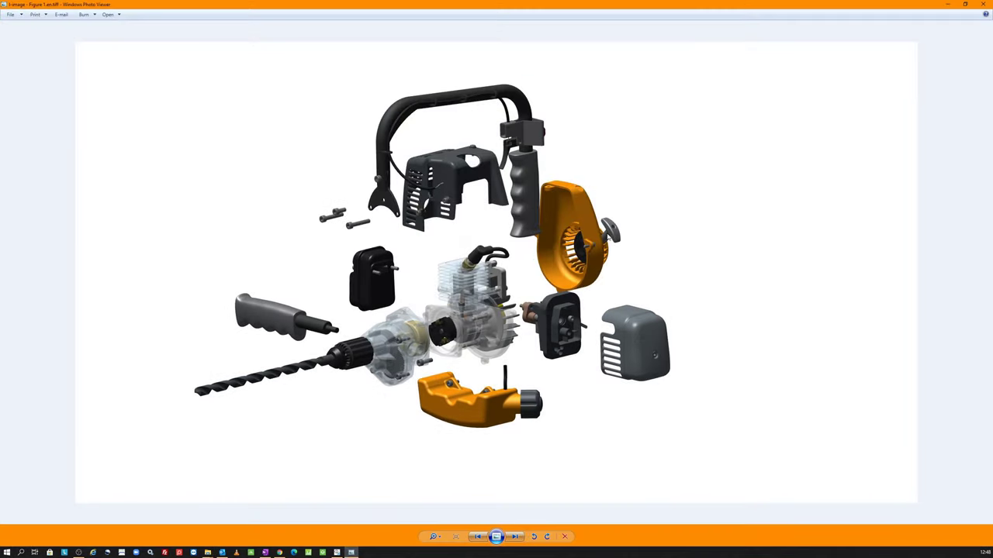
{"action": "key", "text": "Right"}
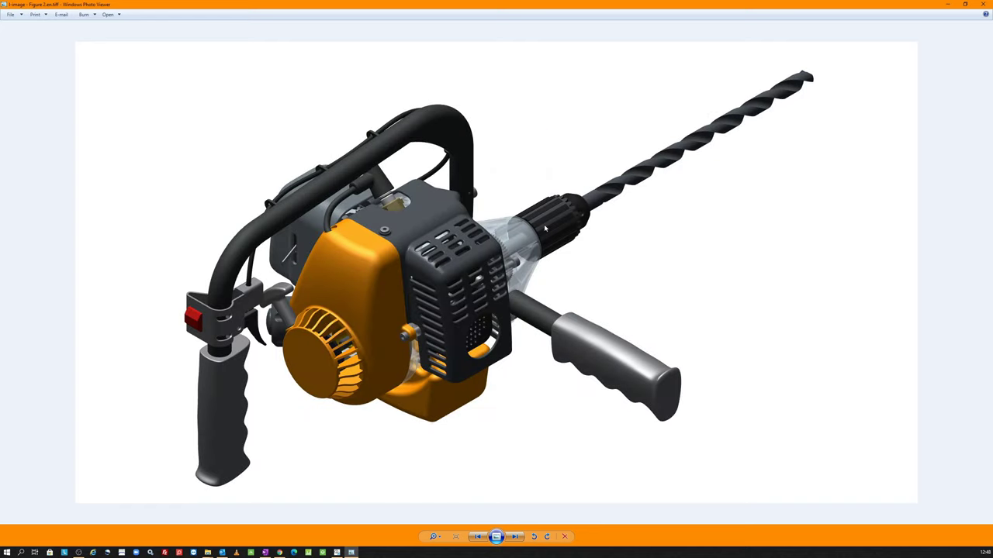
{"action": "key", "text": "Right"}
{"action": "key", "text": "Right"}
{"action": "key", "text": "Right"}
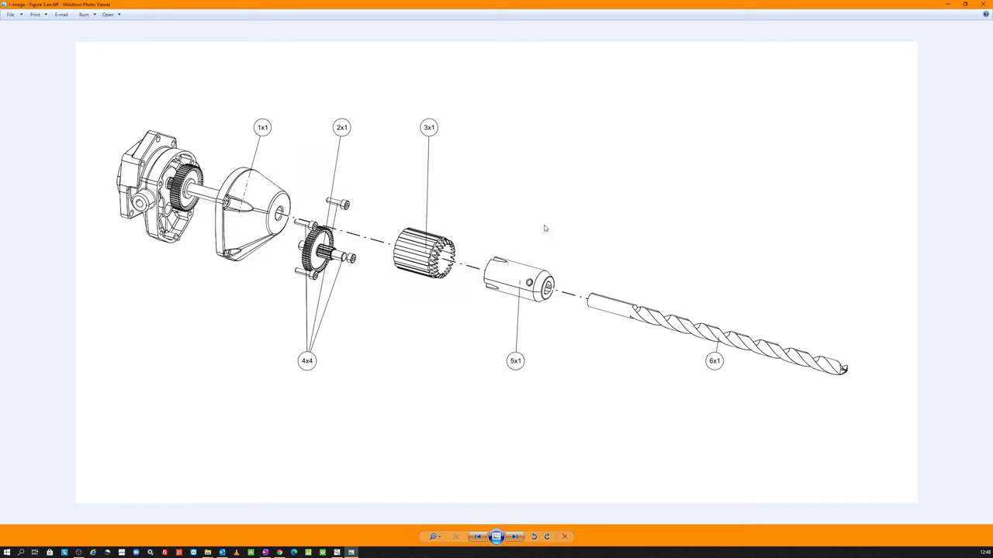
{"action": "left_click", "coordinate": [982, 3]}
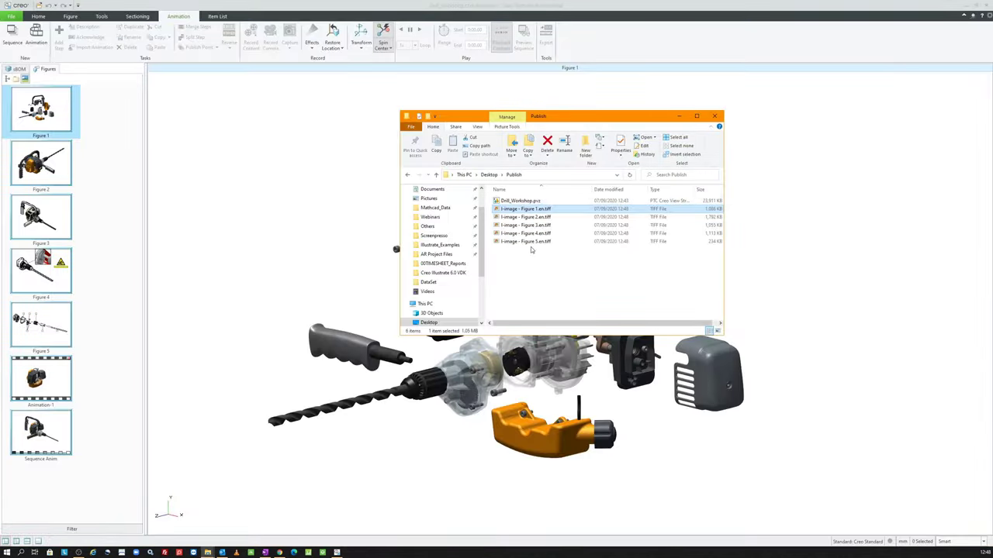
{"action": "left_click", "coordinate": [563, 272]}
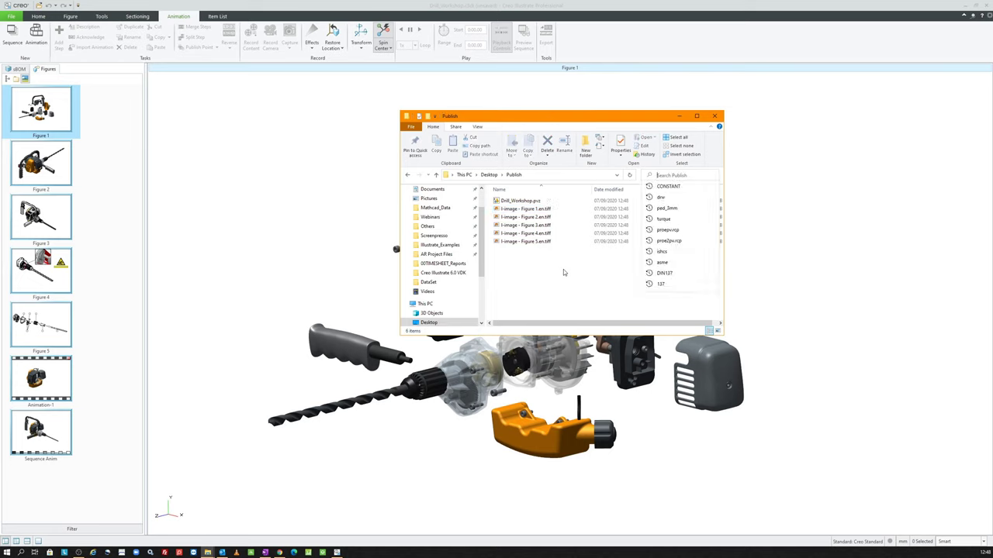
{"action": "left_click", "coordinate": [228, 162]}
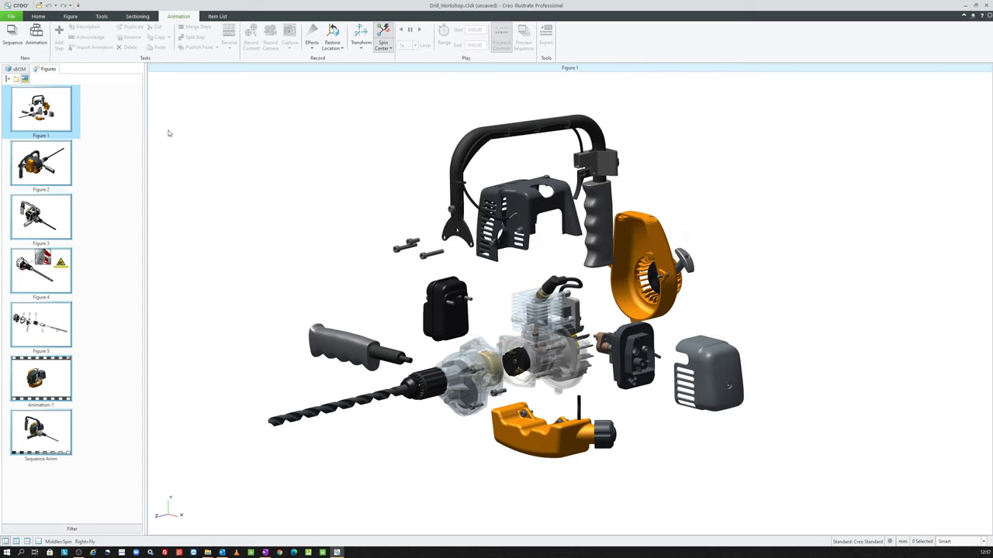
- Check the SVG type under Save As Illustration File, cancel, and reopen Publish Settings
{"action": "left_click", "coordinate": [11, 15]}
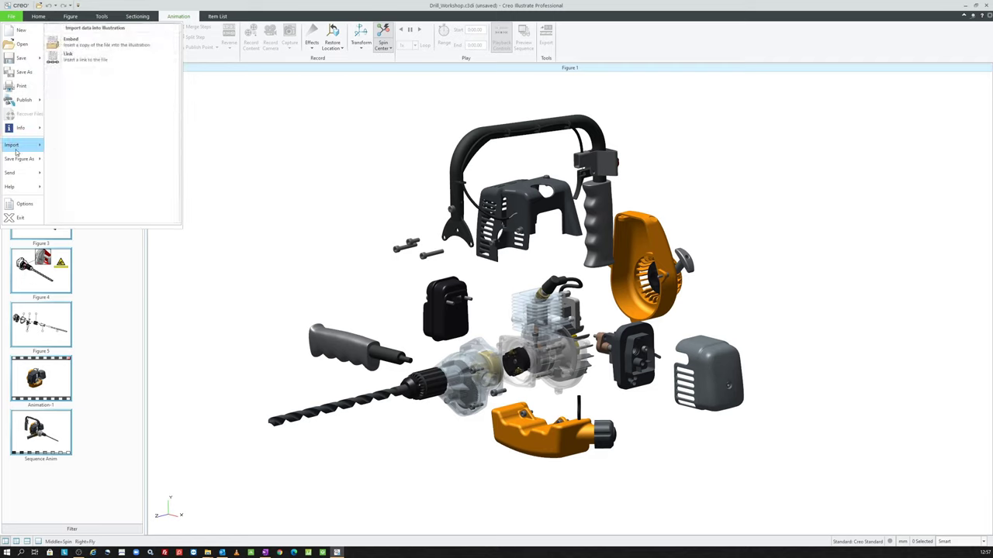
{"action": "mouse_move", "coordinate": [20, 158]}
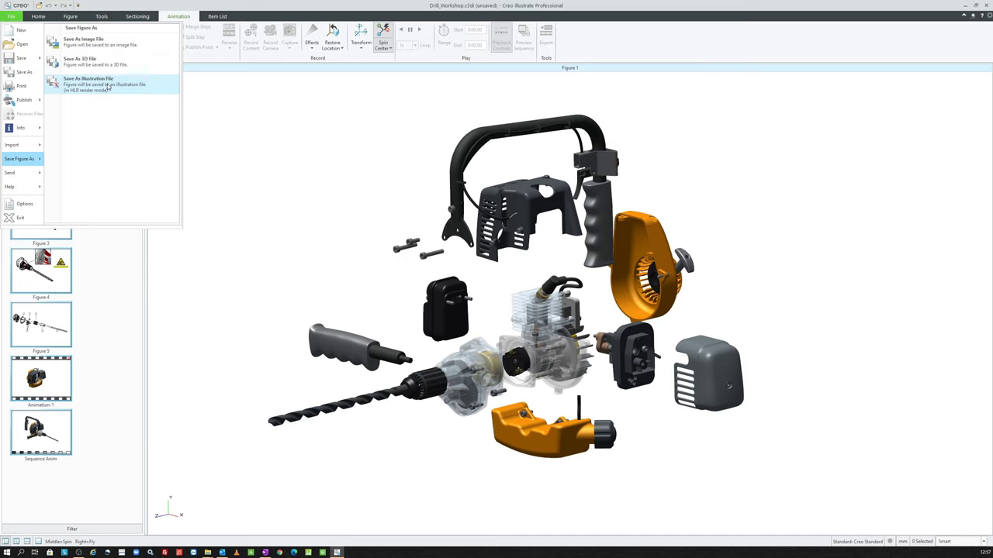
{"action": "left_click", "coordinate": [111, 84]}
{"action": "left_click", "coordinate": [391, 265]}
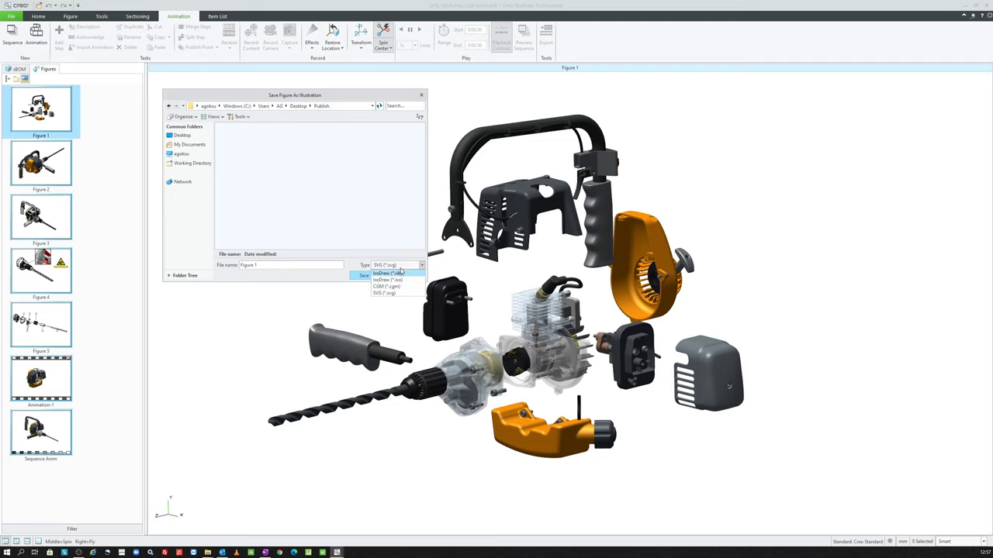
{"action": "left_click", "coordinate": [380, 265]}
{"action": "left_click", "coordinate": [410, 278]}
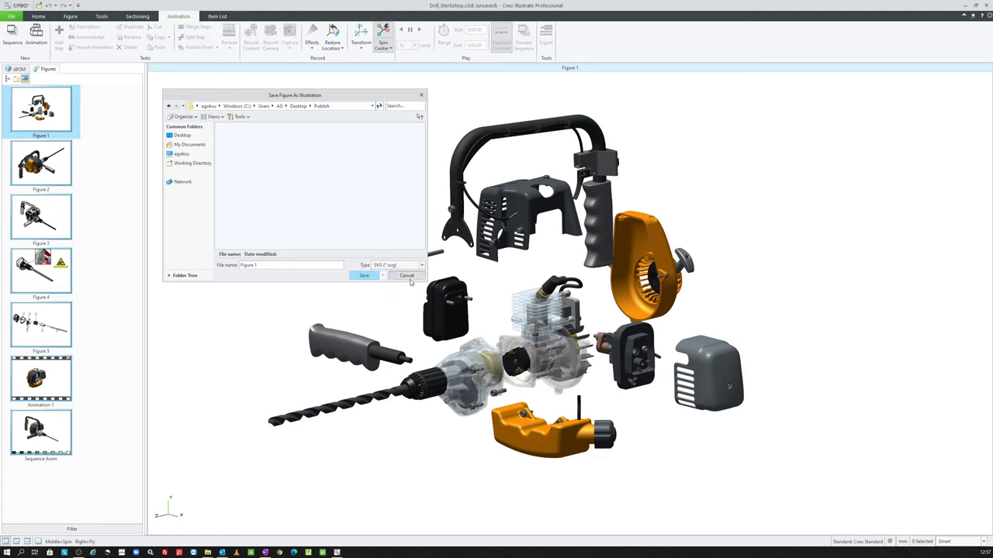
{"action": "left_click", "coordinate": [9, 16]}
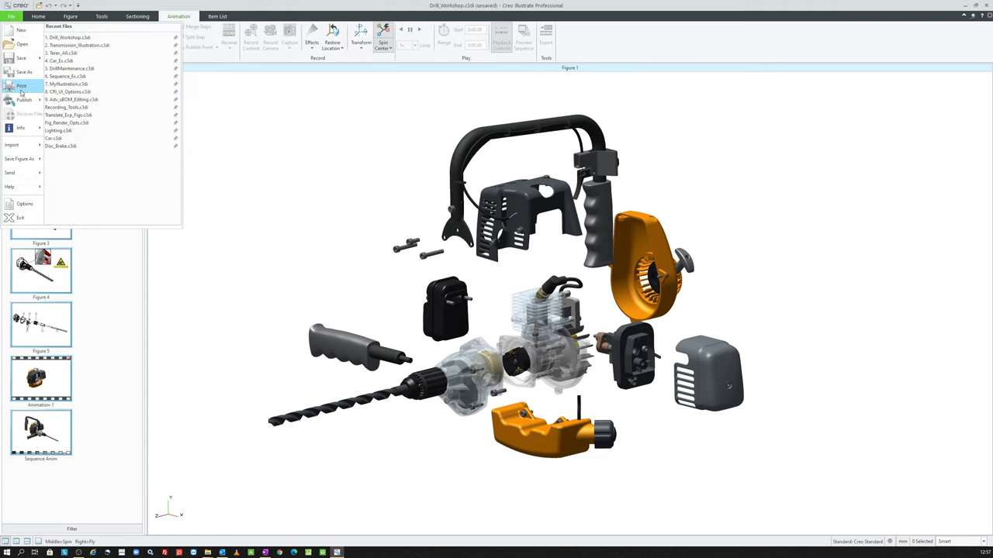
{"action": "mouse_move", "coordinate": [23, 100]}
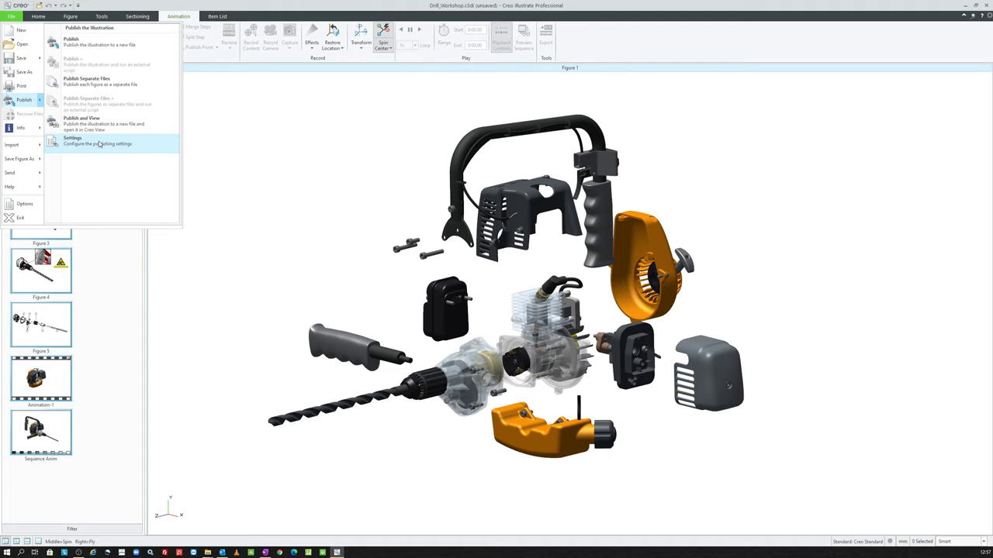
{"action": "left_click", "coordinate": [99, 144]}
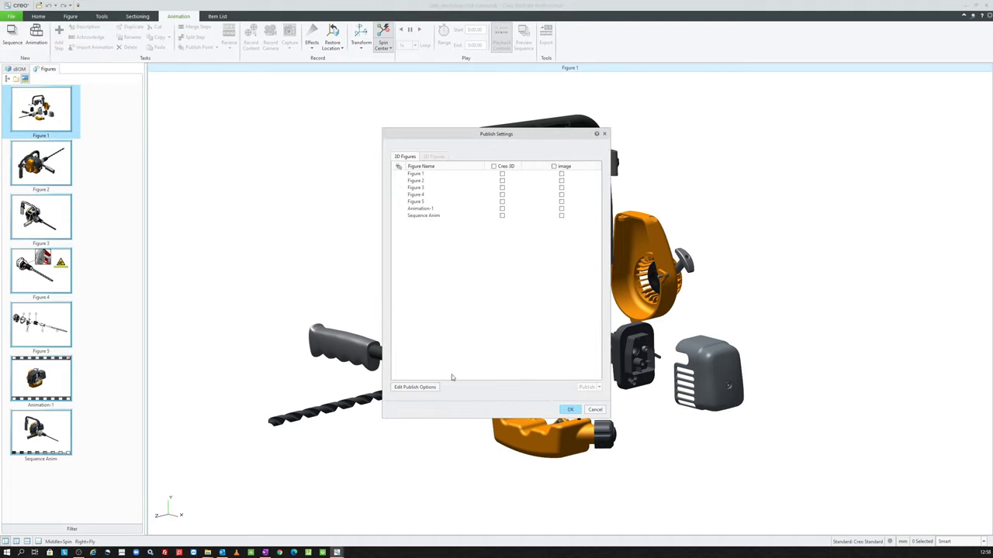
- Add an 'illus' 2D Illustration publish option in SVG format with a shaded image
{"action": "left_click", "coordinate": [427, 388]}
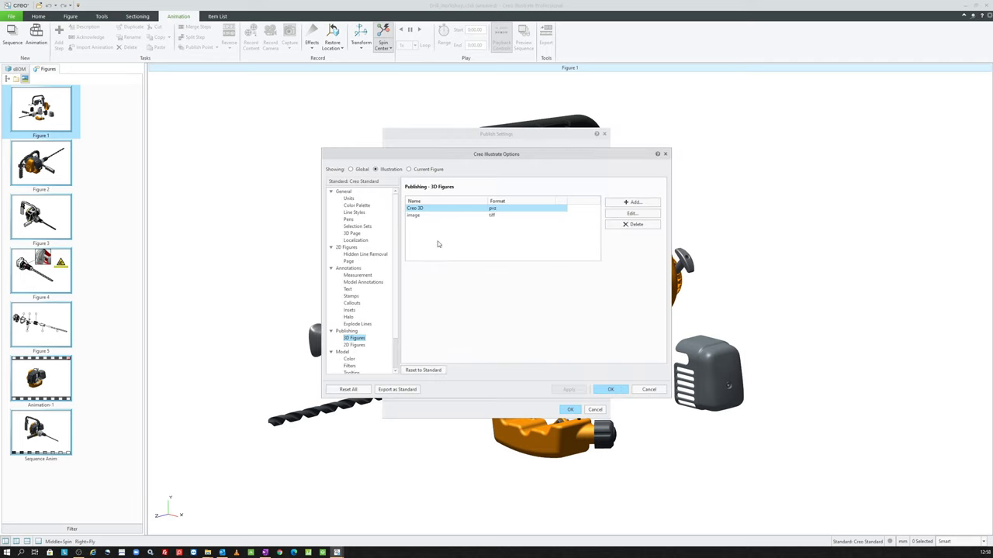
{"action": "left_click", "coordinate": [618, 203]}
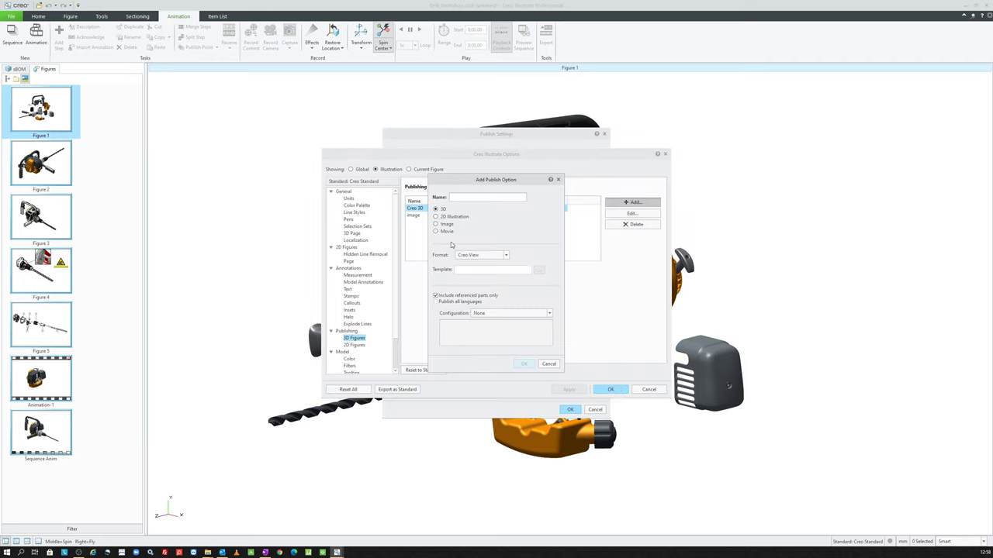
{"action": "left_click", "coordinate": [450, 217]}
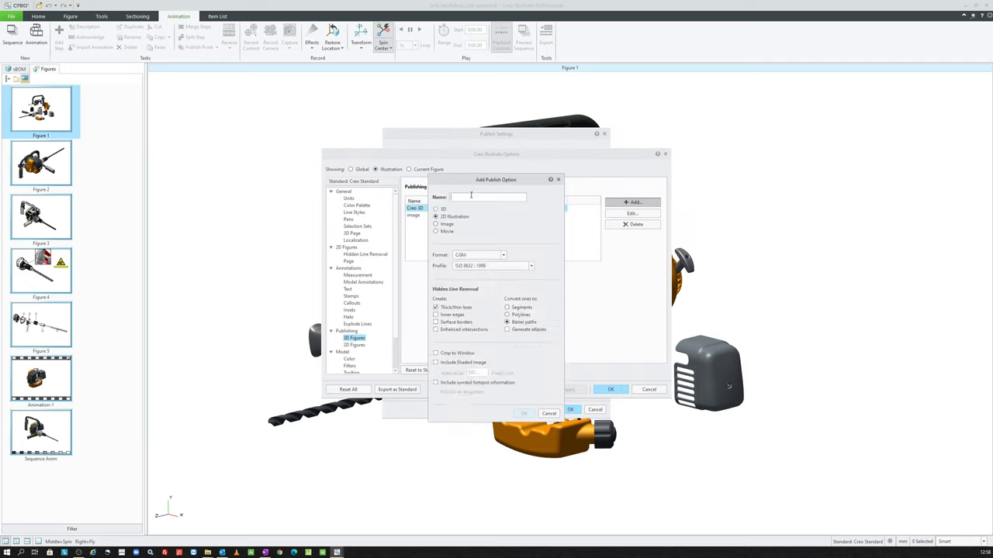
{"action": "type", "text": "illus"}
{"action": "left_click", "coordinate": [479, 254]}
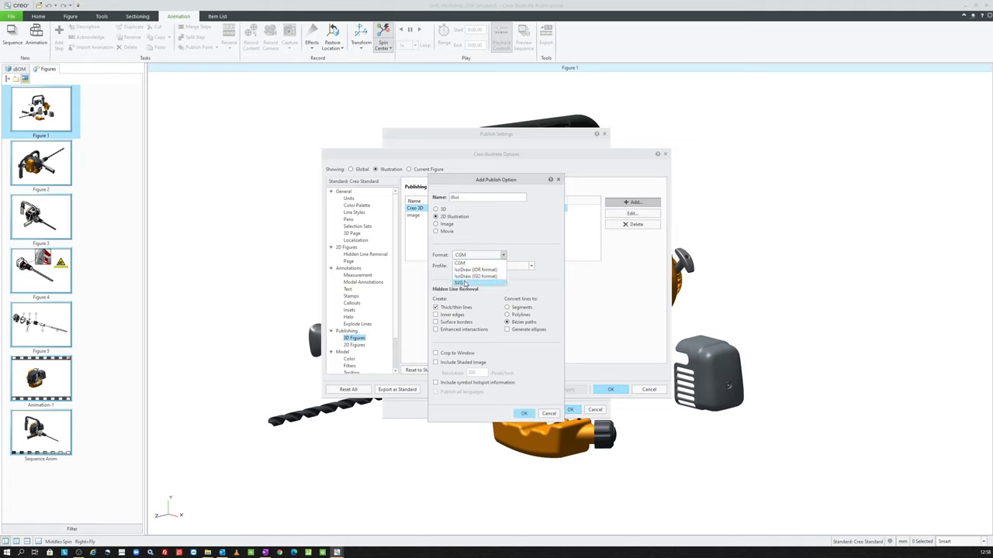
{"action": "left_click", "coordinate": [466, 272]}
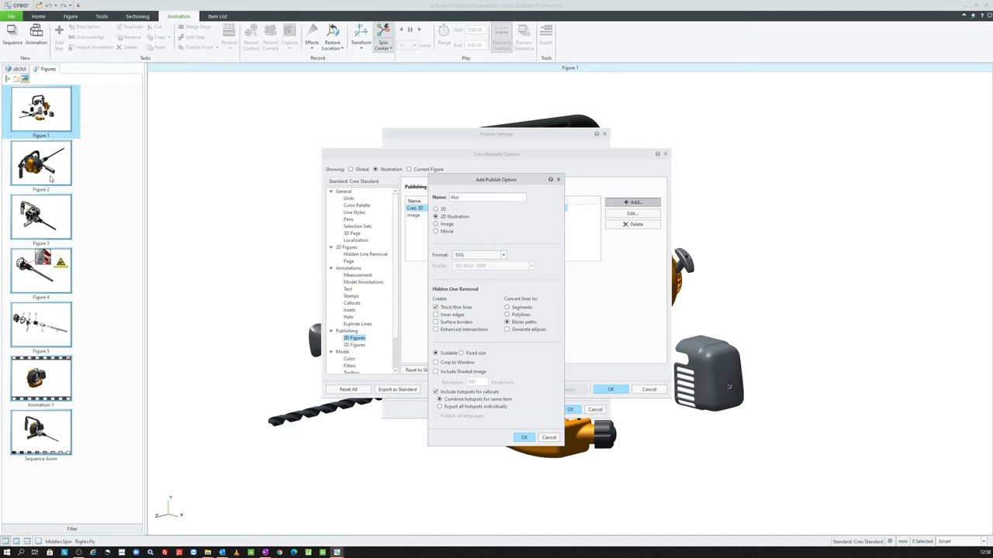
{"action": "left_click", "coordinate": [446, 373]}
{"action": "left_click", "coordinate": [524, 438]}
{"action": "left_click", "coordinate": [430, 217]}
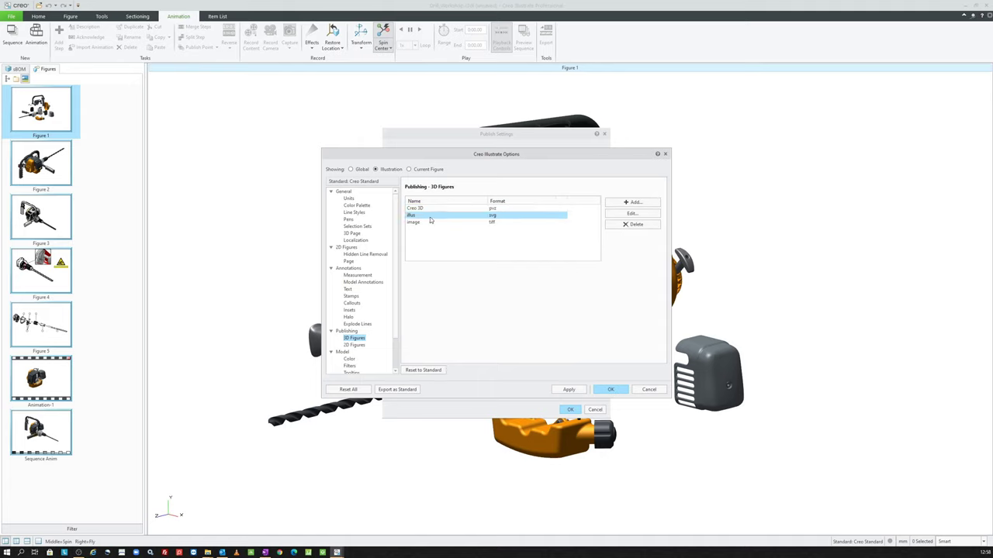
{"action": "left_click", "coordinate": [612, 391]}
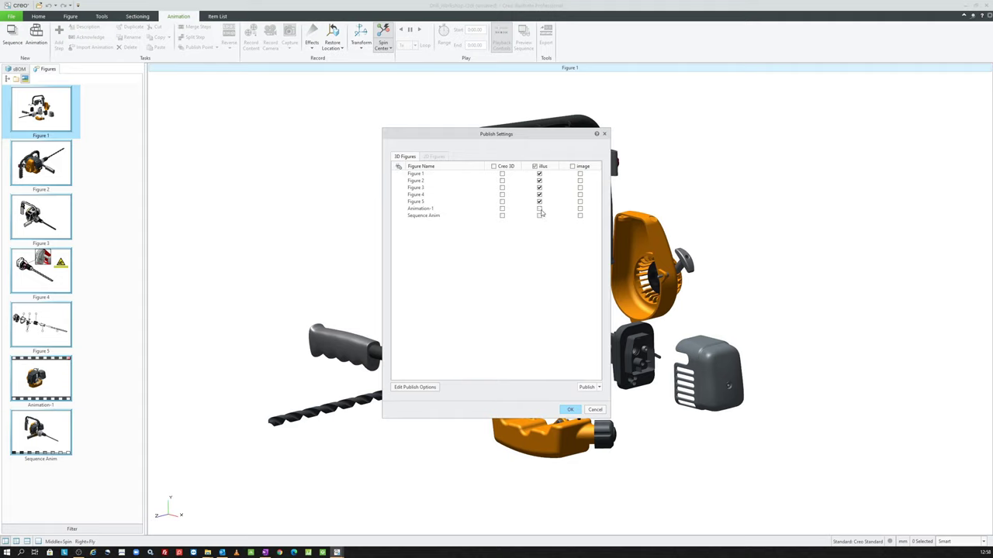
- Publish Figures 1–5 as separate SVG files into the Publish folder, overwriting existing files
{"action": "left_click", "coordinate": [599, 387]}
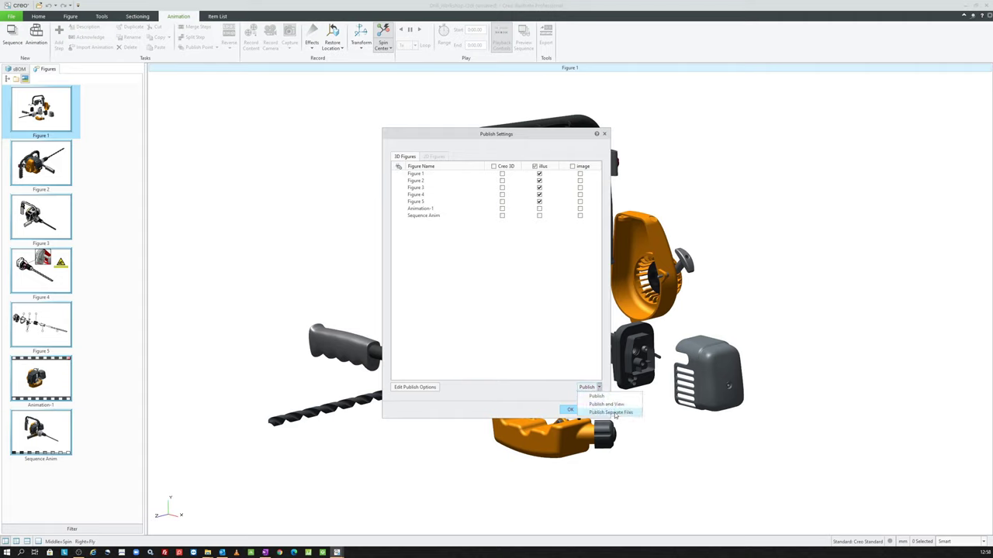
{"action": "left_click", "coordinate": [614, 413]}
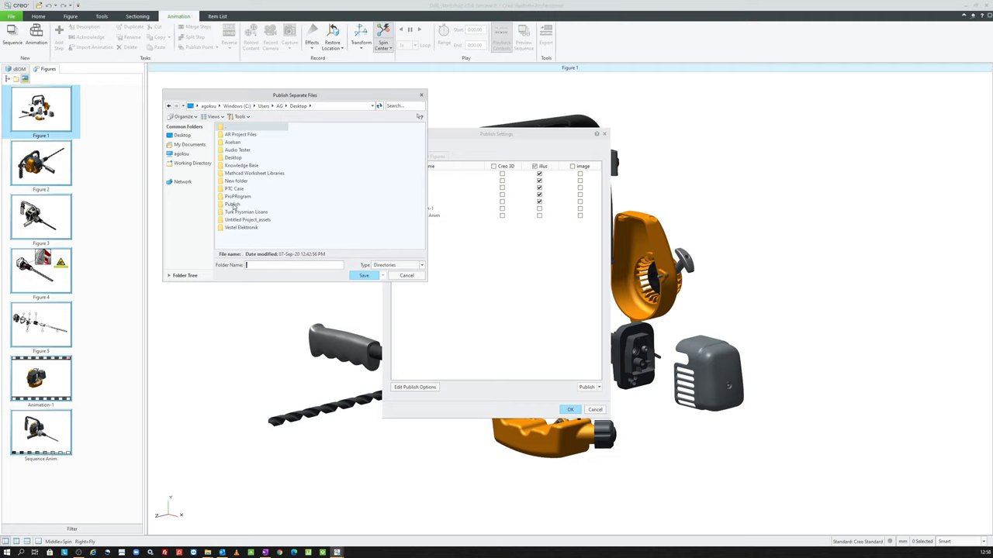
{"action": "double_click", "coordinate": [232, 204]}
{"action": "left_click", "coordinate": [364, 276]}
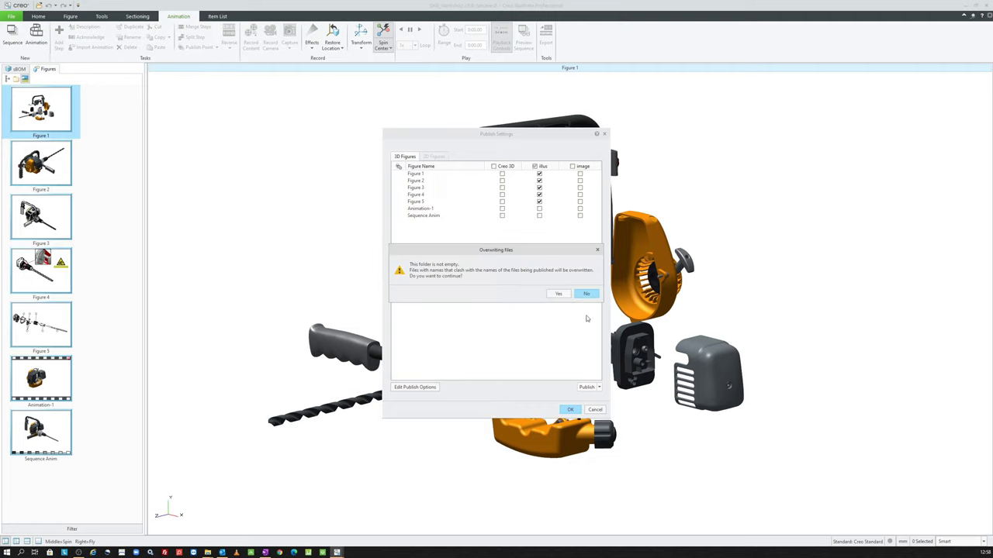
{"action": "left_click", "coordinate": [558, 294]}
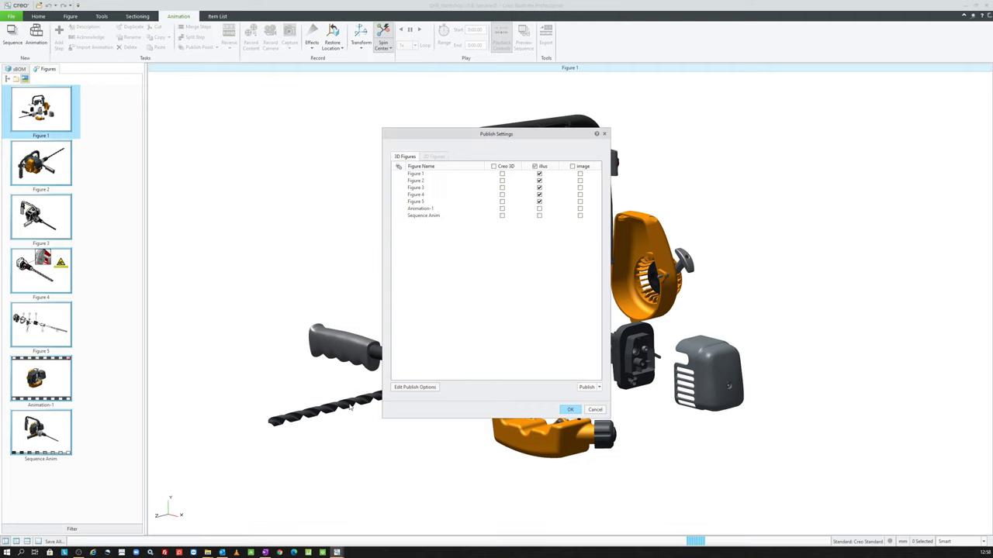
{"action": "mouse_move", "coordinate": [207, 552]}
{"action": "left_click", "coordinate": [242, 516]}
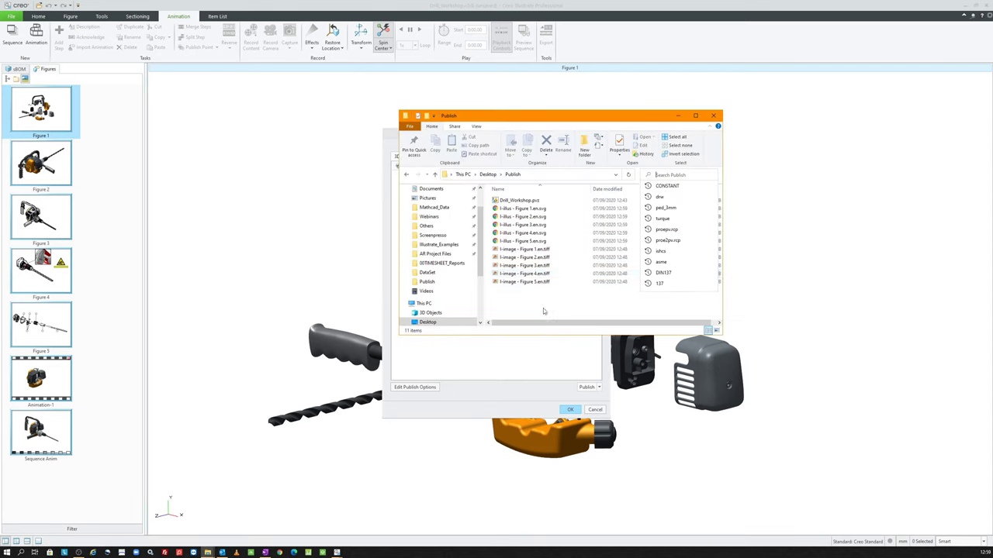
- Open 'I-illus - Figure 1.en.svg' from the Publish folder in a maximized browser window to preview it
{"action": "left_click", "coordinate": [540, 309]}
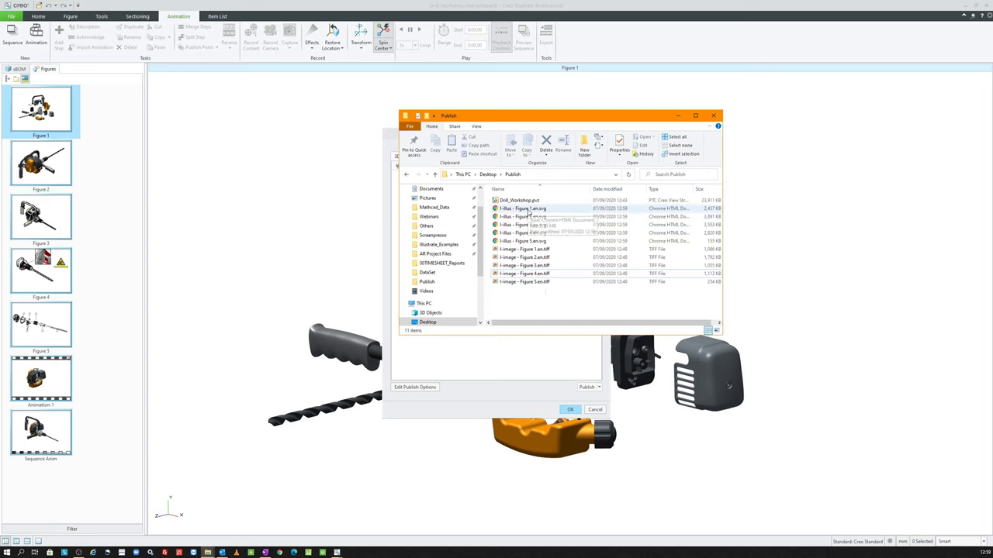
{"action": "left_click", "coordinate": [531, 209]}
{"action": "double_click", "coordinate": [530, 210]}
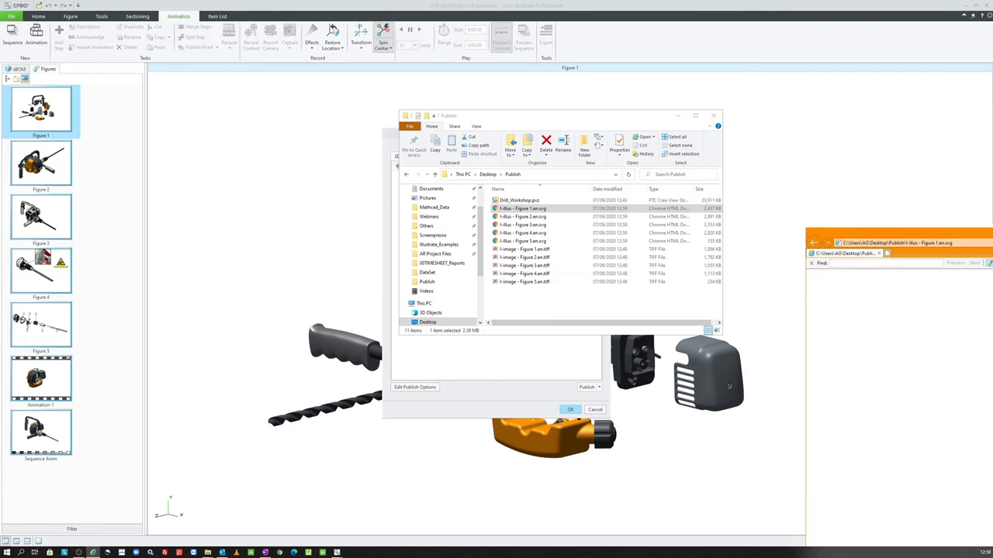
{"action": "left_click_drag", "start_coordinate": [650, 242], "coordinate": [449, 3]}
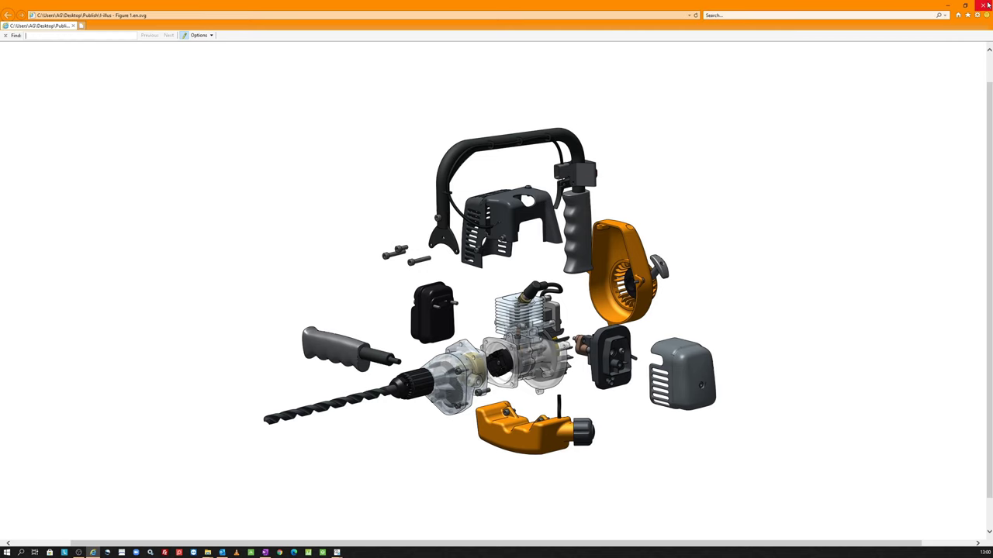
- Close the SVG preview, the Publish folder window and the Publish Settings dialog without publishing again
{"action": "left_click", "coordinate": [987, 5]}
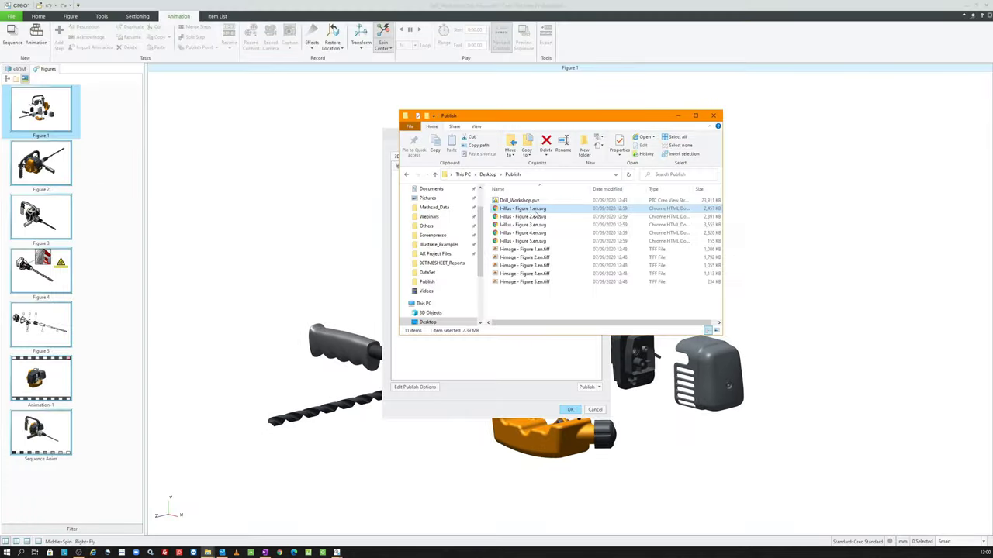
{"action": "left_click", "coordinate": [713, 116]}
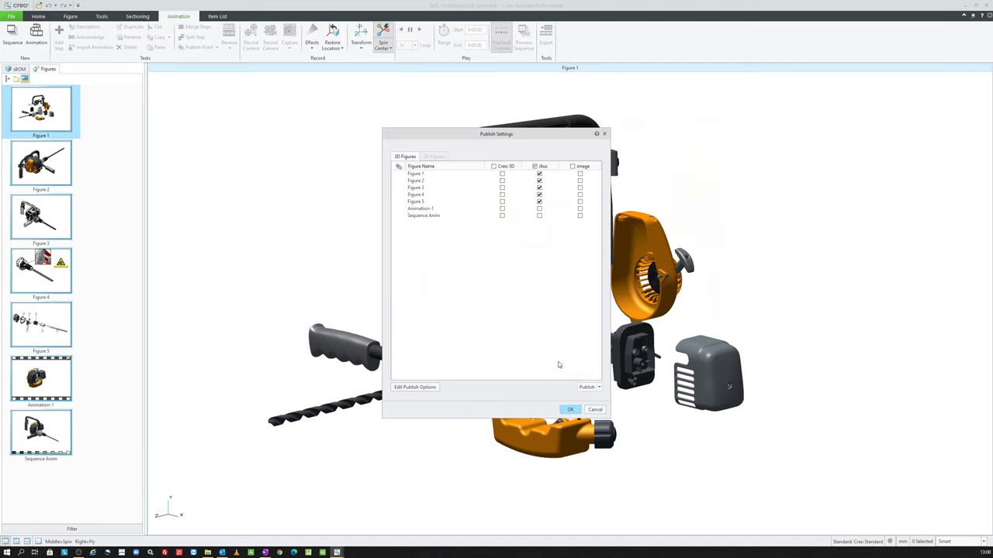
{"action": "left_click", "coordinate": [595, 410]}
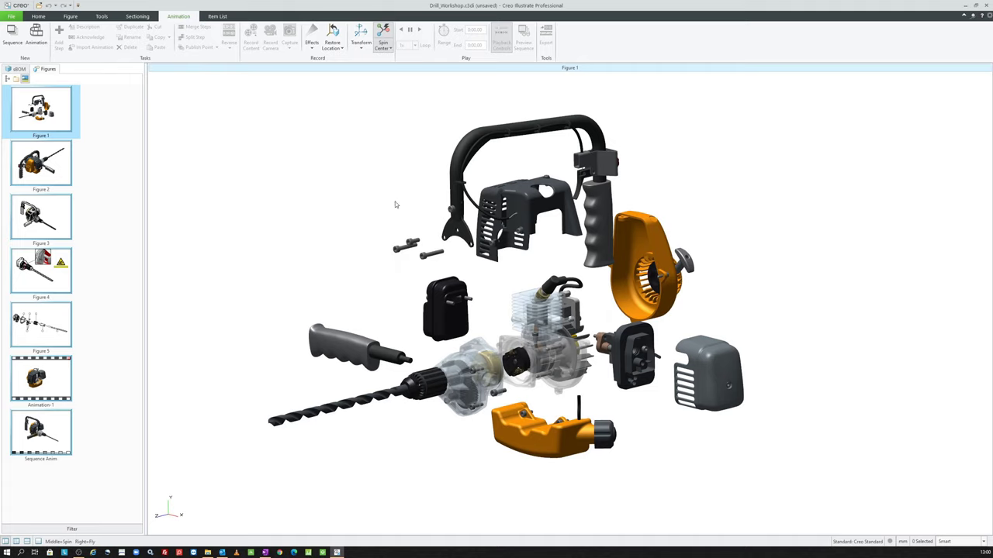